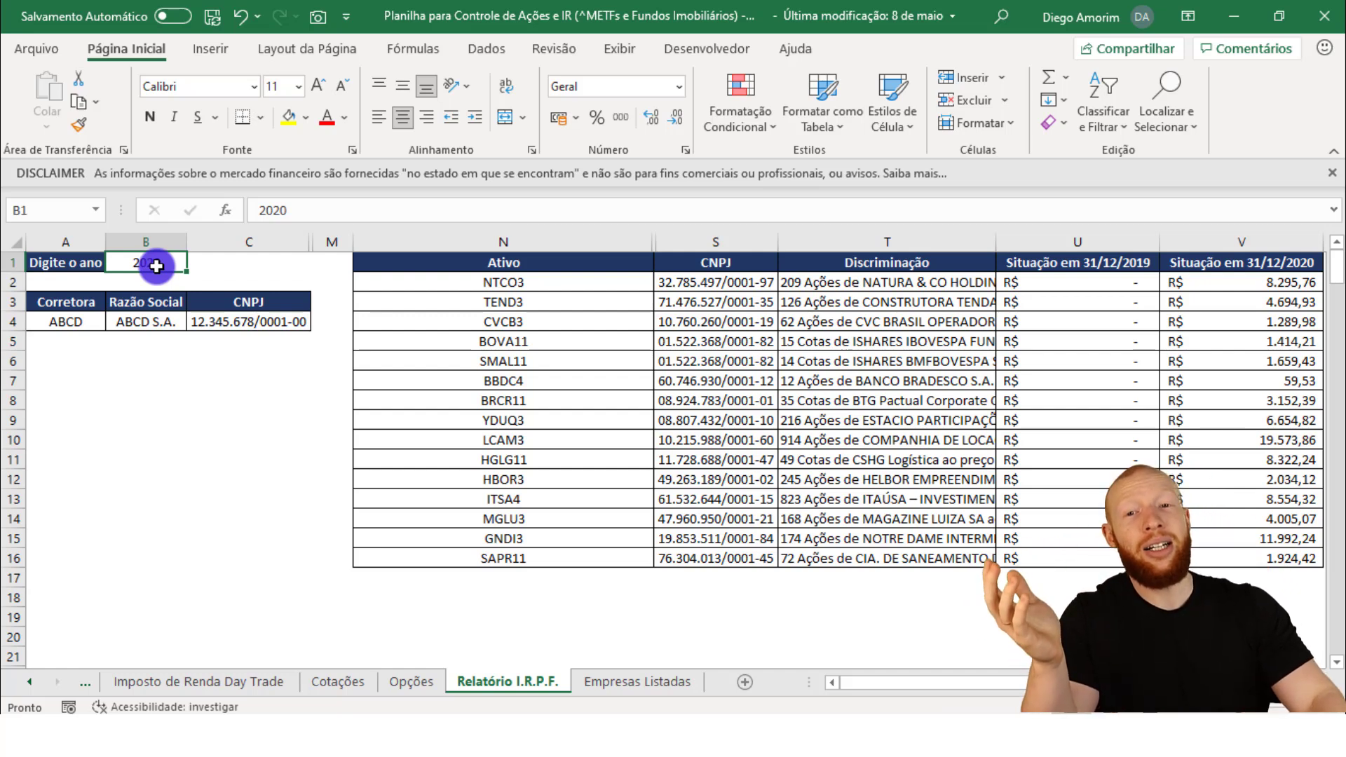
Examine the report's formulas in the Ativo, CNPJ, Discriminação and two year-end Situação columns.
drag(512, 237, 1224, 243)
click(1073, 283)
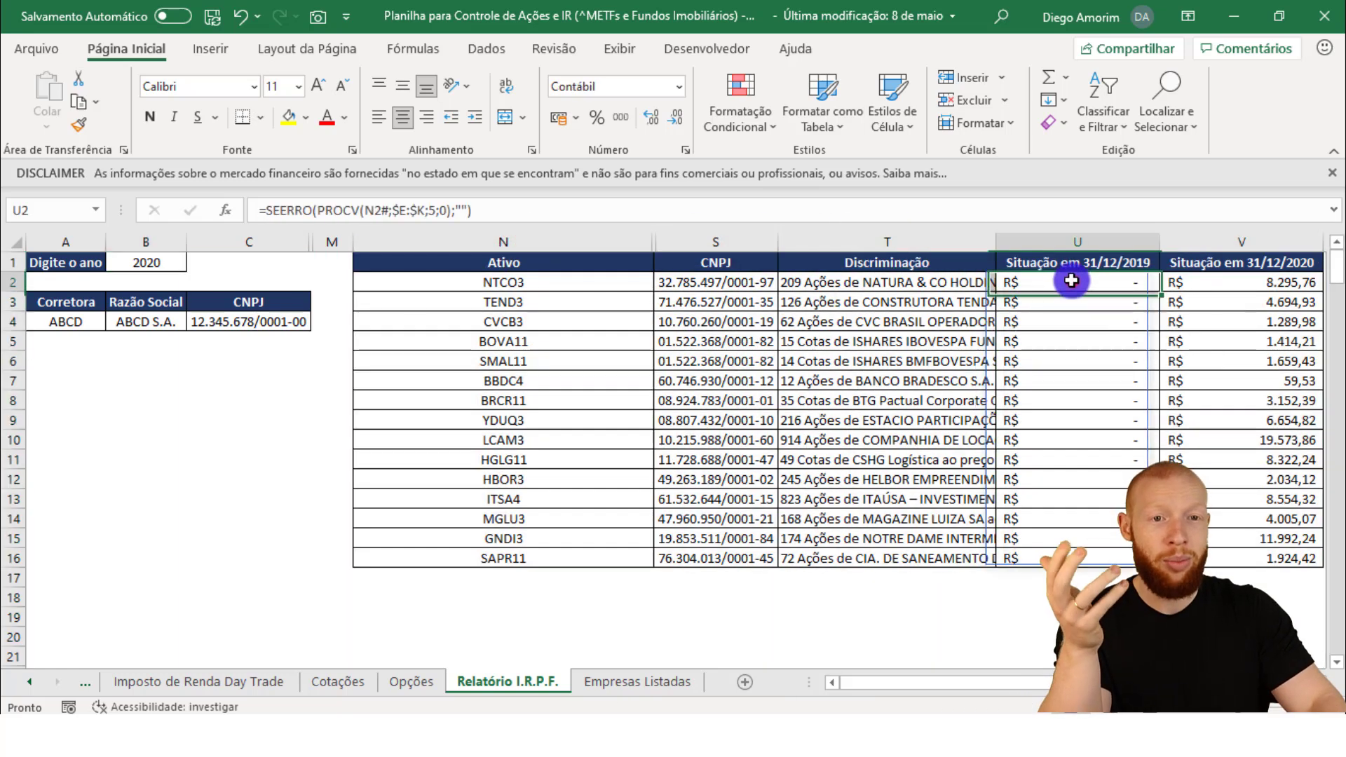
click(1069, 263)
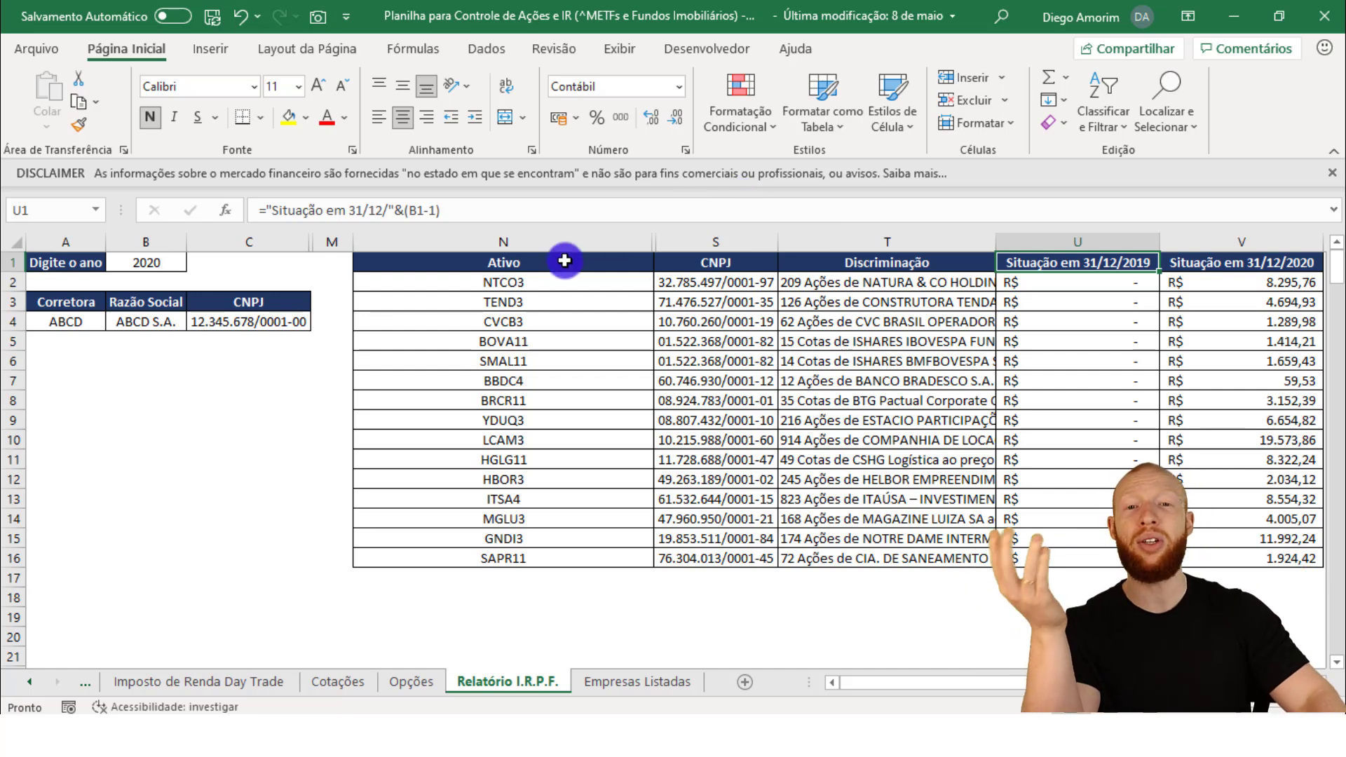
click(544, 280)
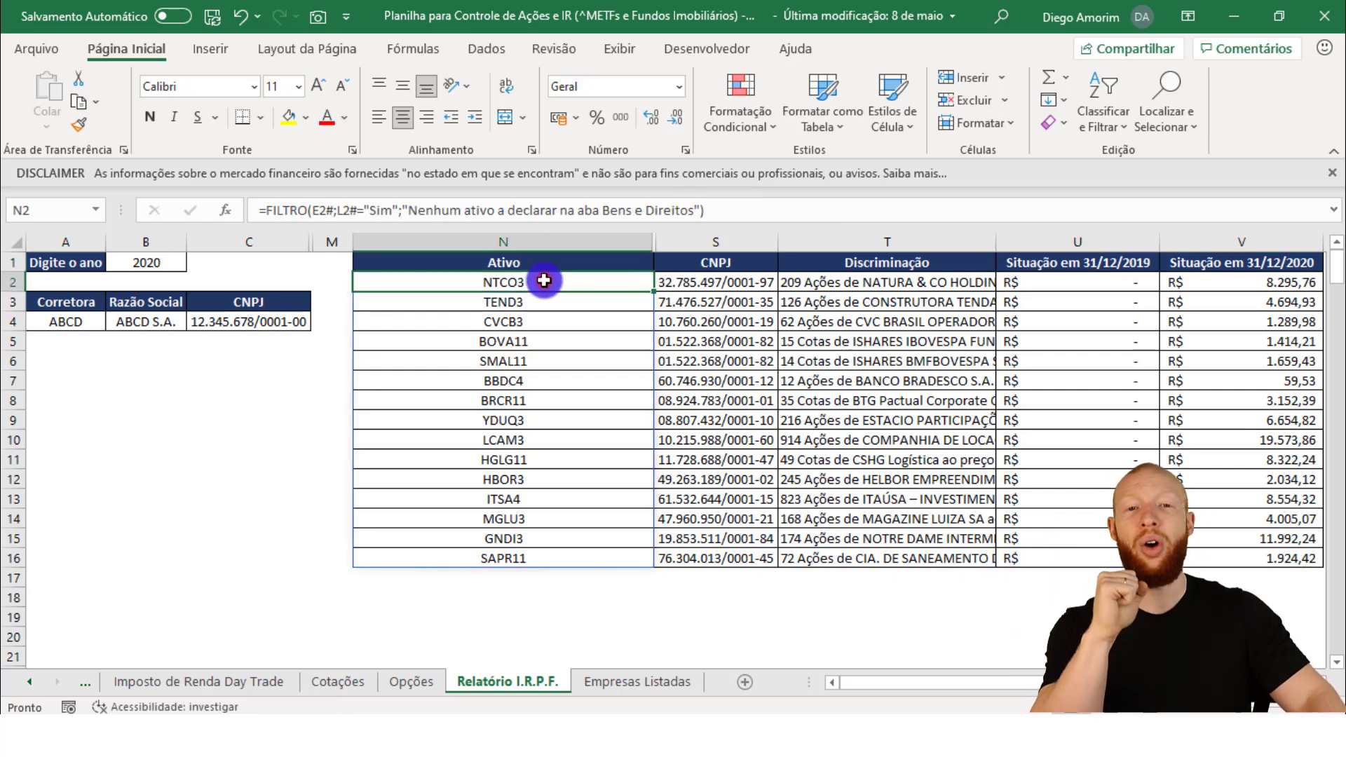
click(703, 282)
click(881, 281)
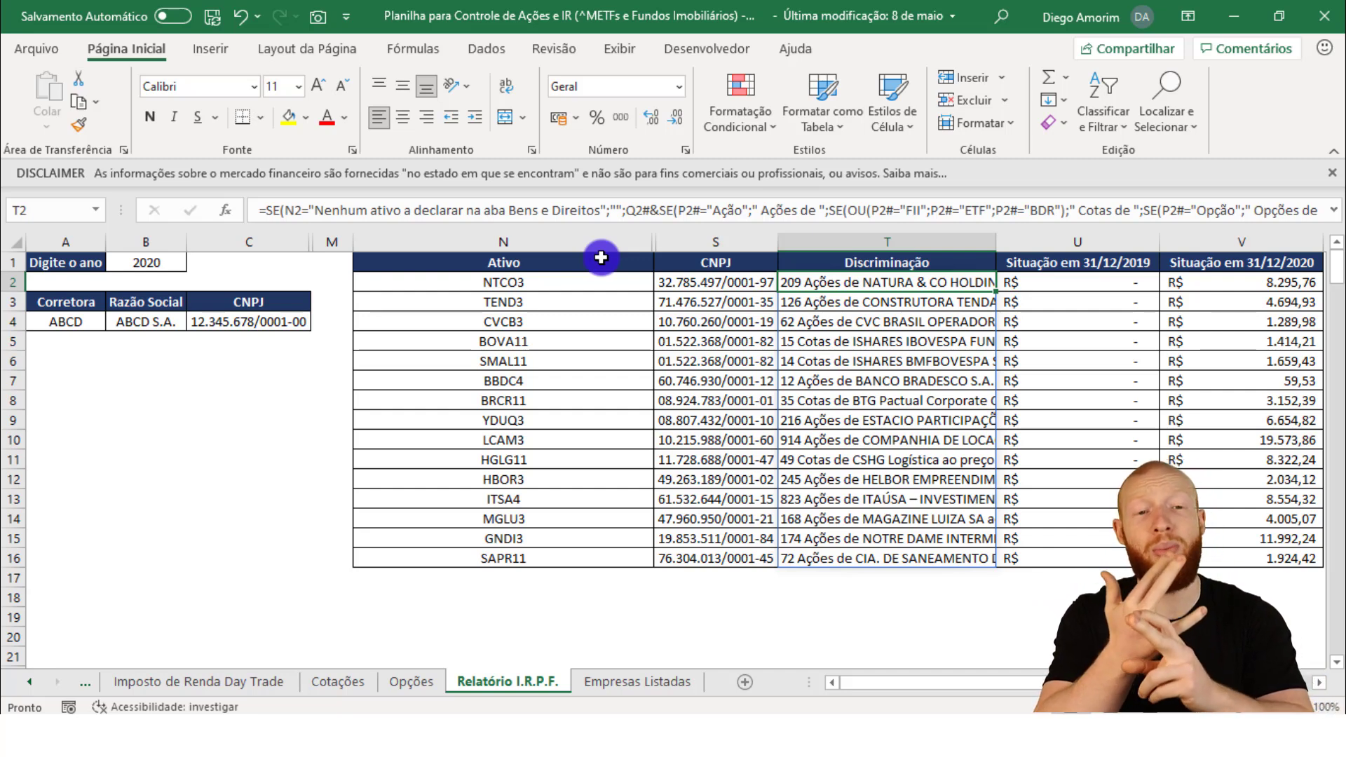
click(1108, 282)
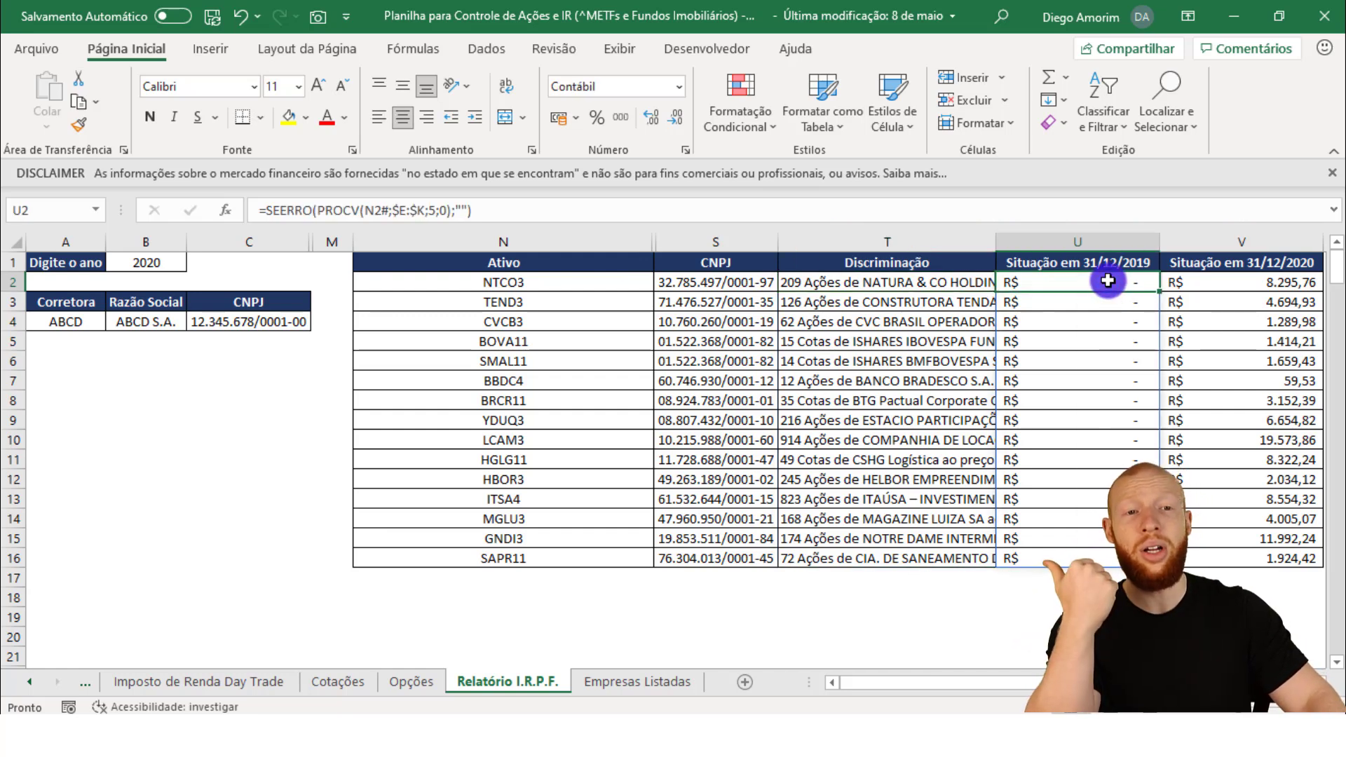
click(1192, 283)
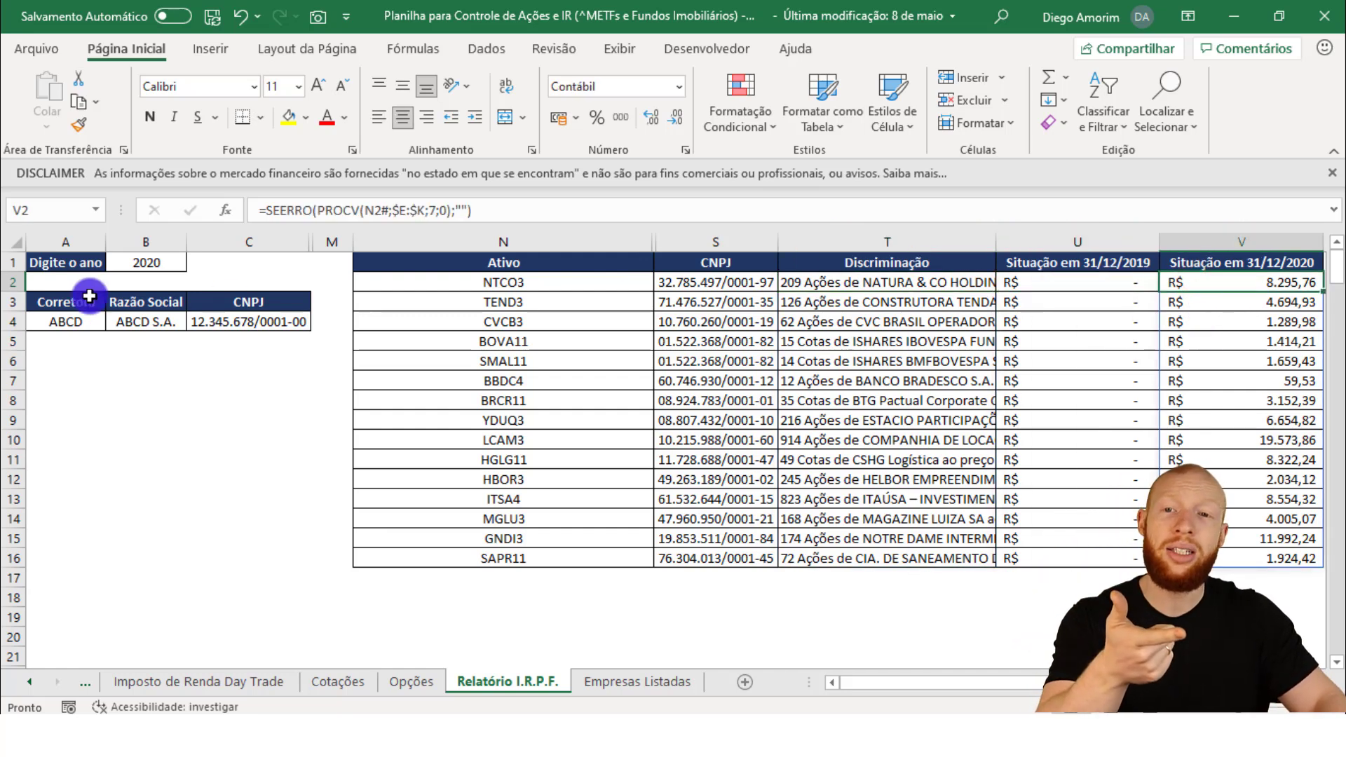
Set the report year in cell B1 to 2021.
click(116, 260)
text(20)
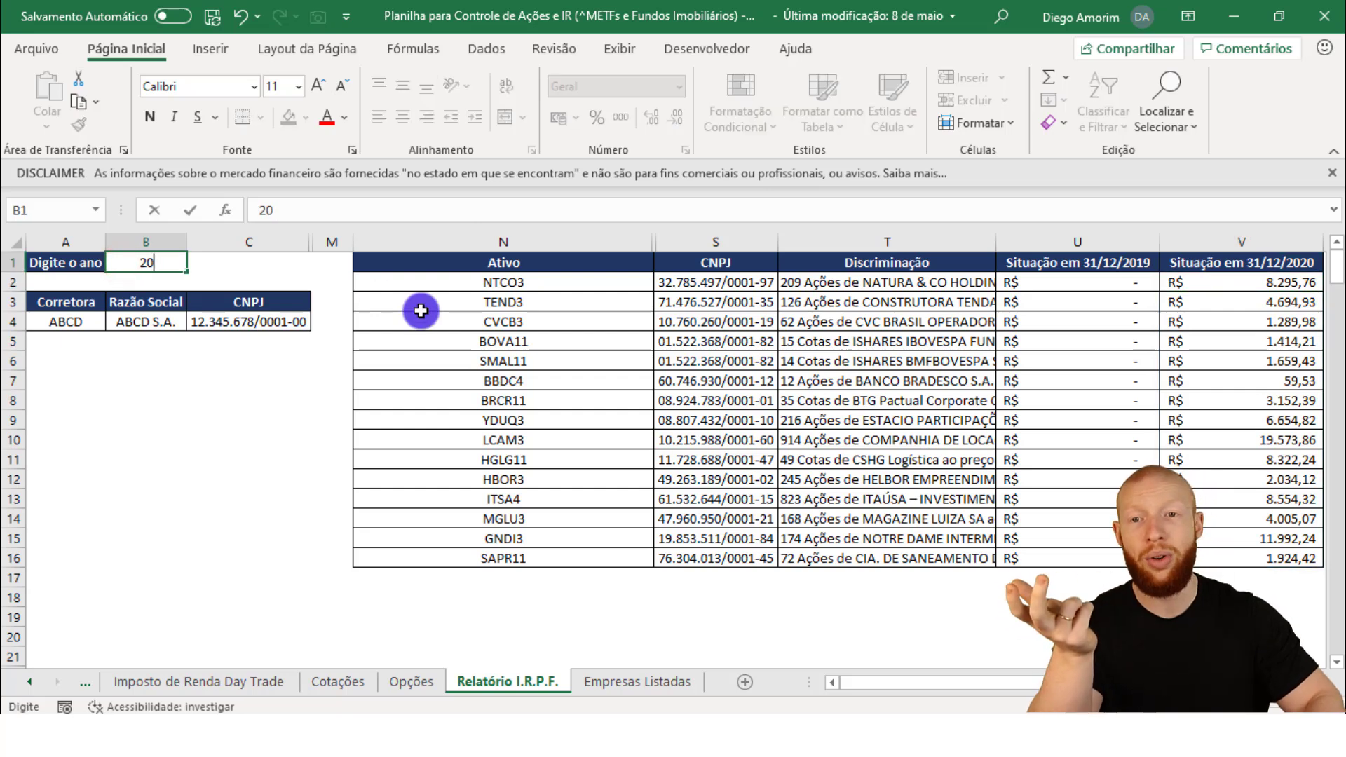
key(Return)
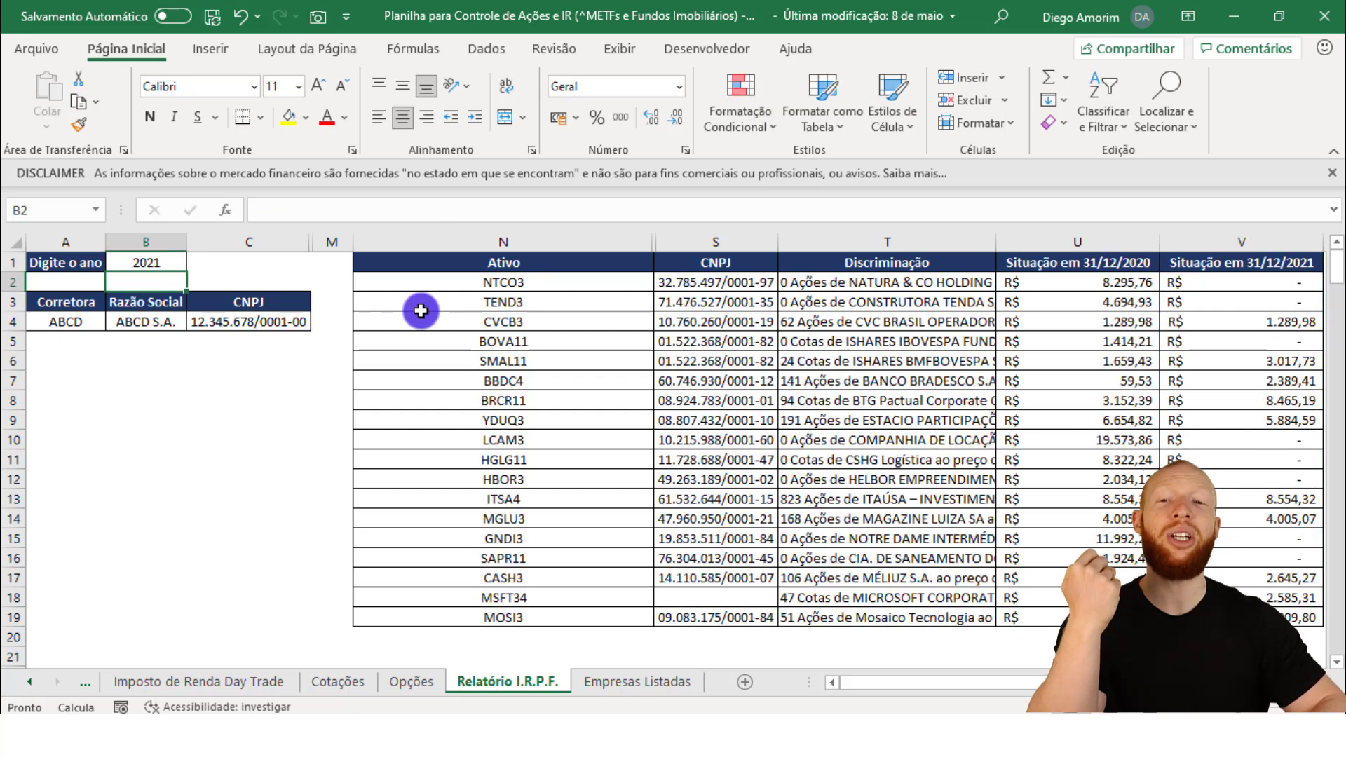
Change the report year in B1 to 2019.
key(Up)
text(20)
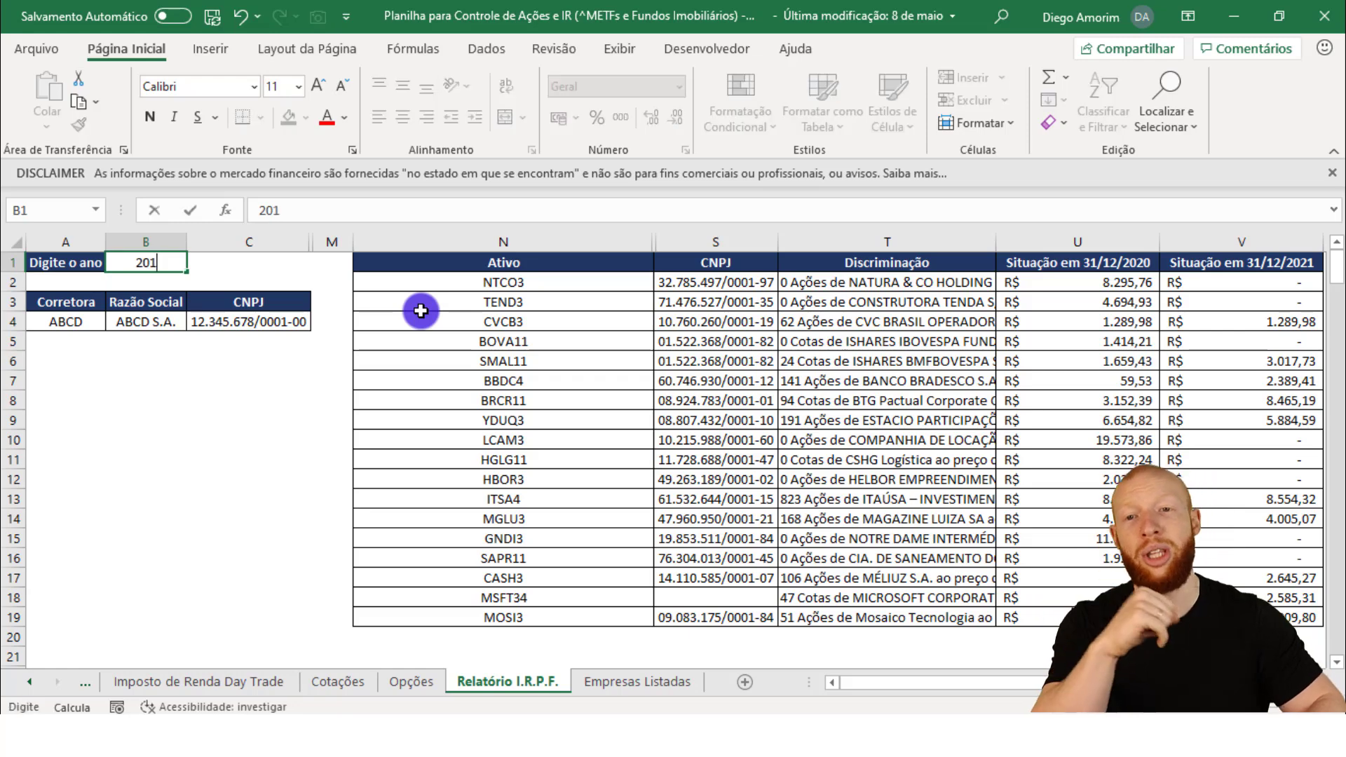
key(Return)
Set the report year in cell B1 back to 2020.
key(Up)
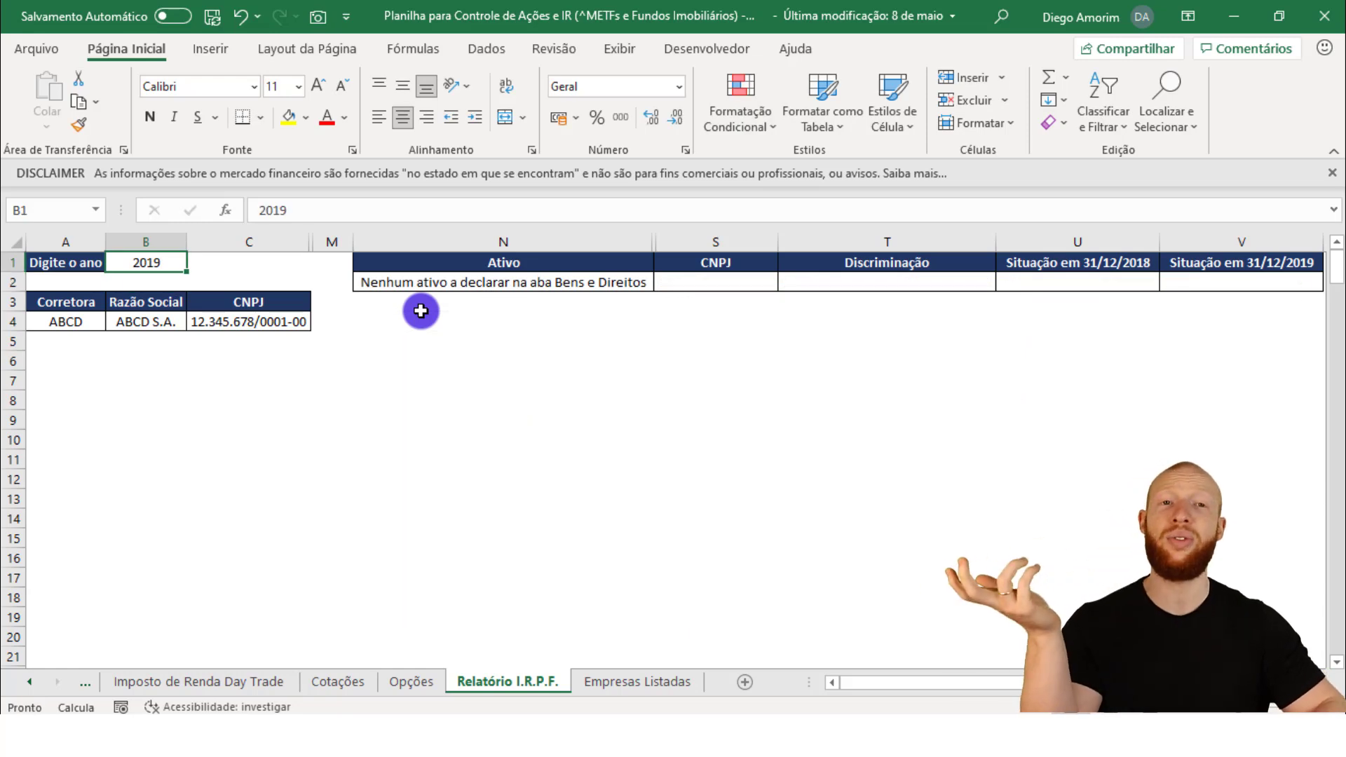
text(202)
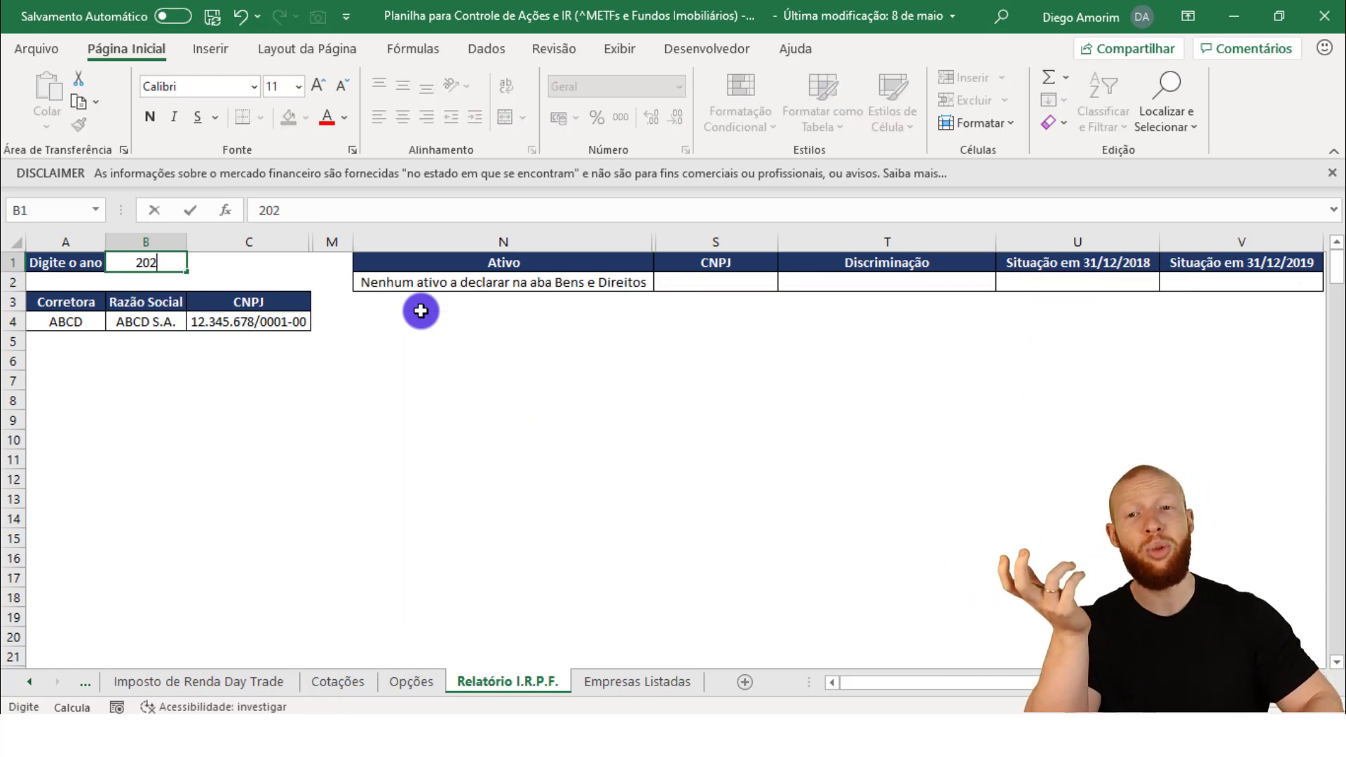
text(0)
key(Return)
click(1271, 321)
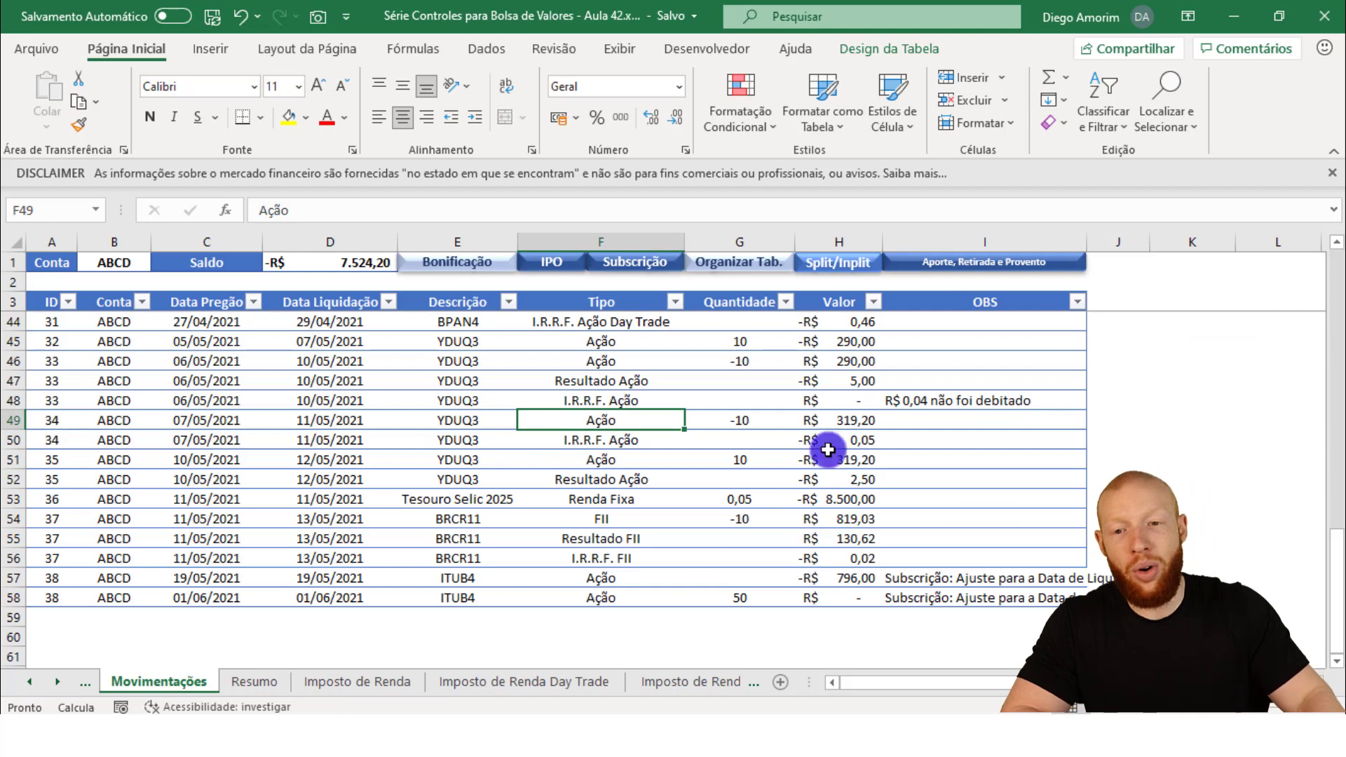
Insert a new worksheet and move it between the DARF a Pagar and Cotações sheets.
click(56, 681)
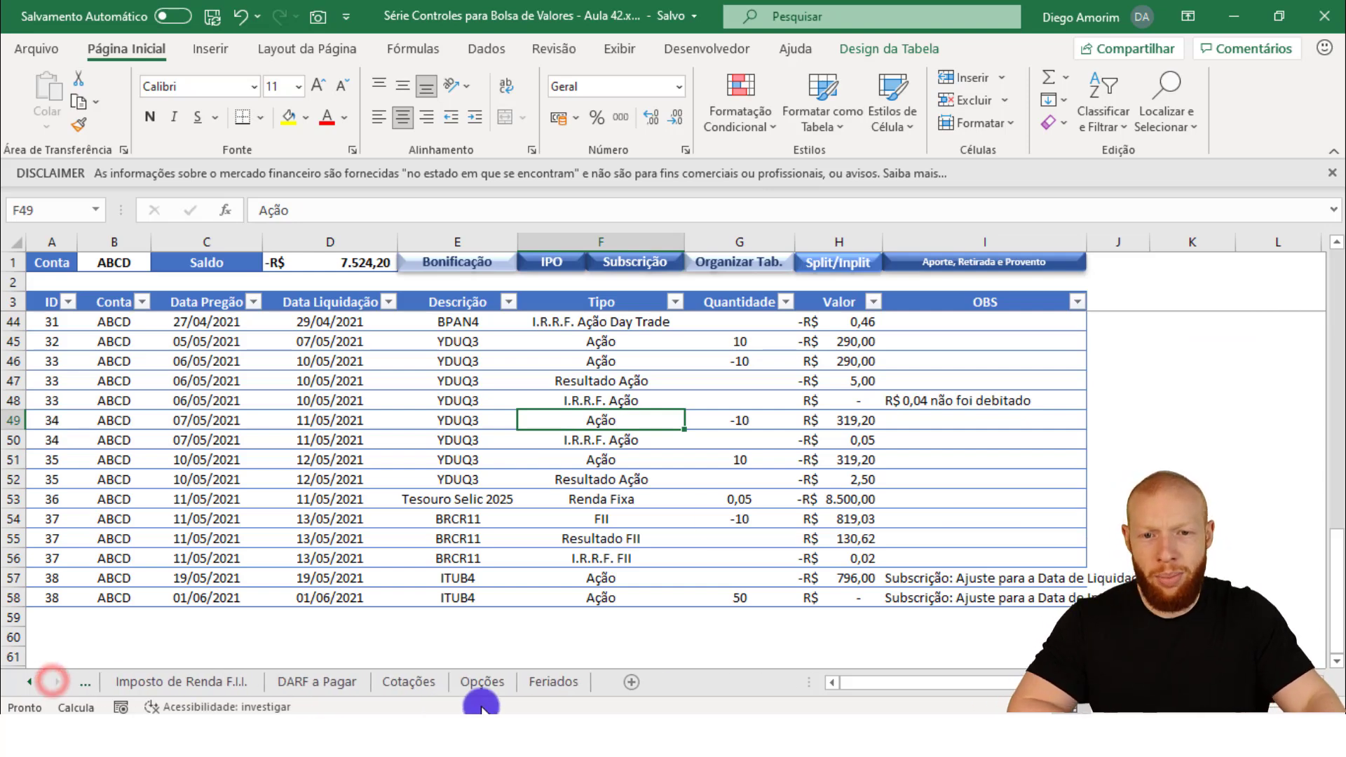
click(637, 682)
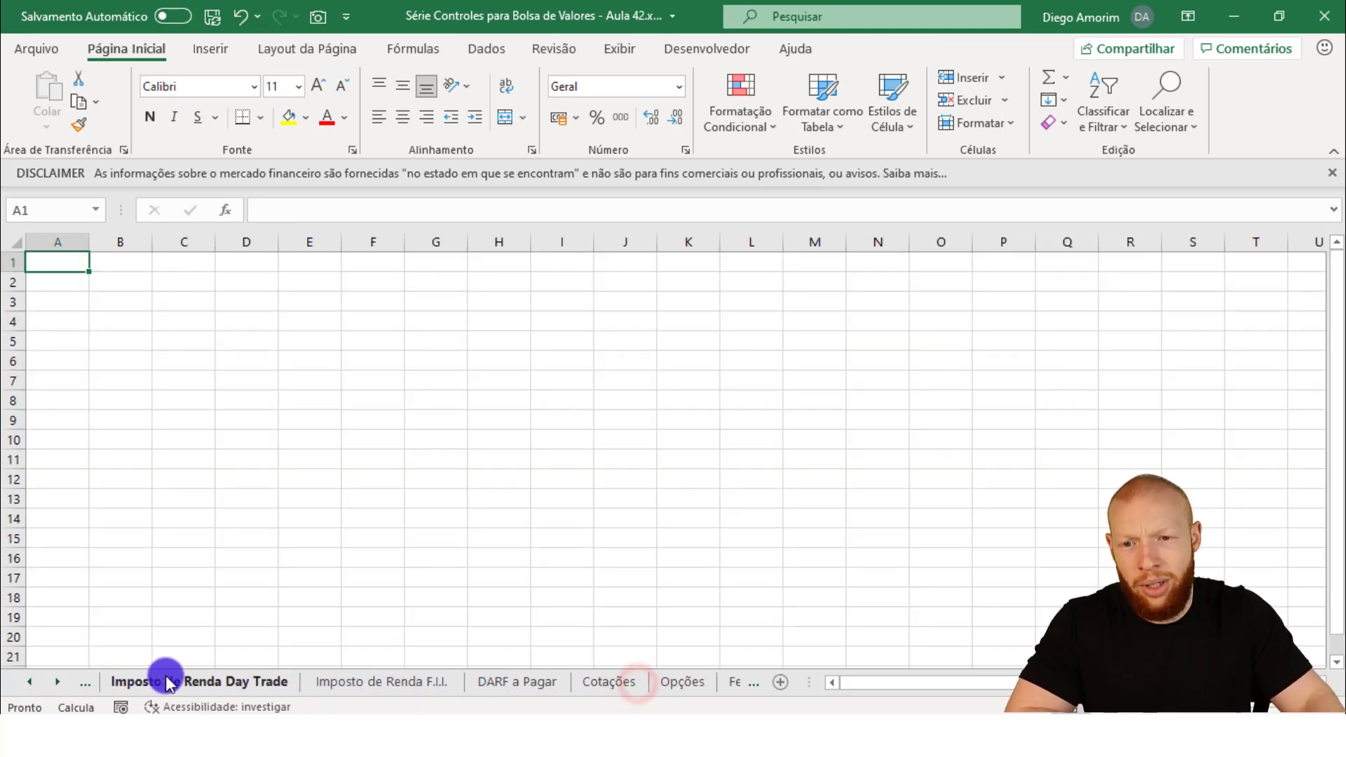
click(59, 682)
click(25, 684)
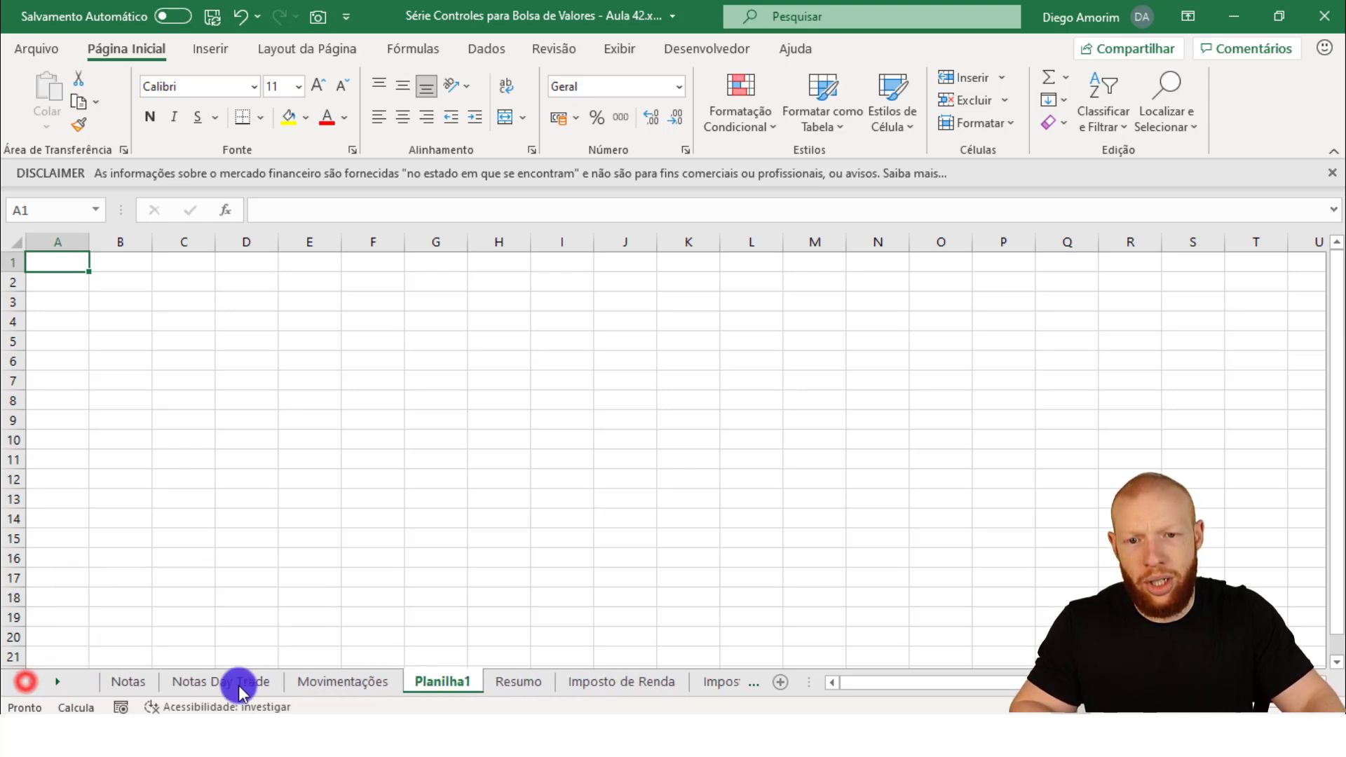
mouse_move(441, 684)
mouse_down()
mouse_move(546, 667)
mouse_move(795, 684)
mouse_move(574, 680)
mouse_up()
Rename the new worksheet as Bens e Direitos.
double_click(415, 683)
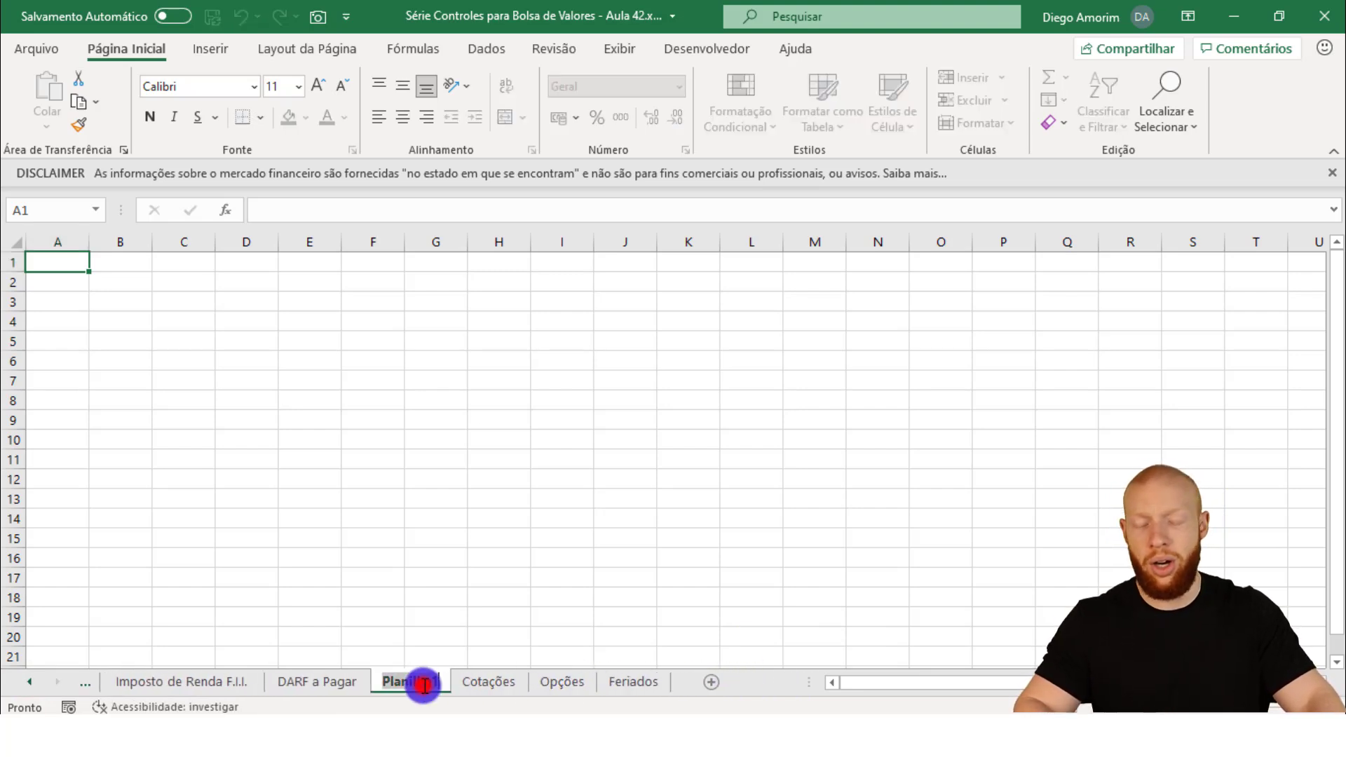
text(Bens e Direitos)
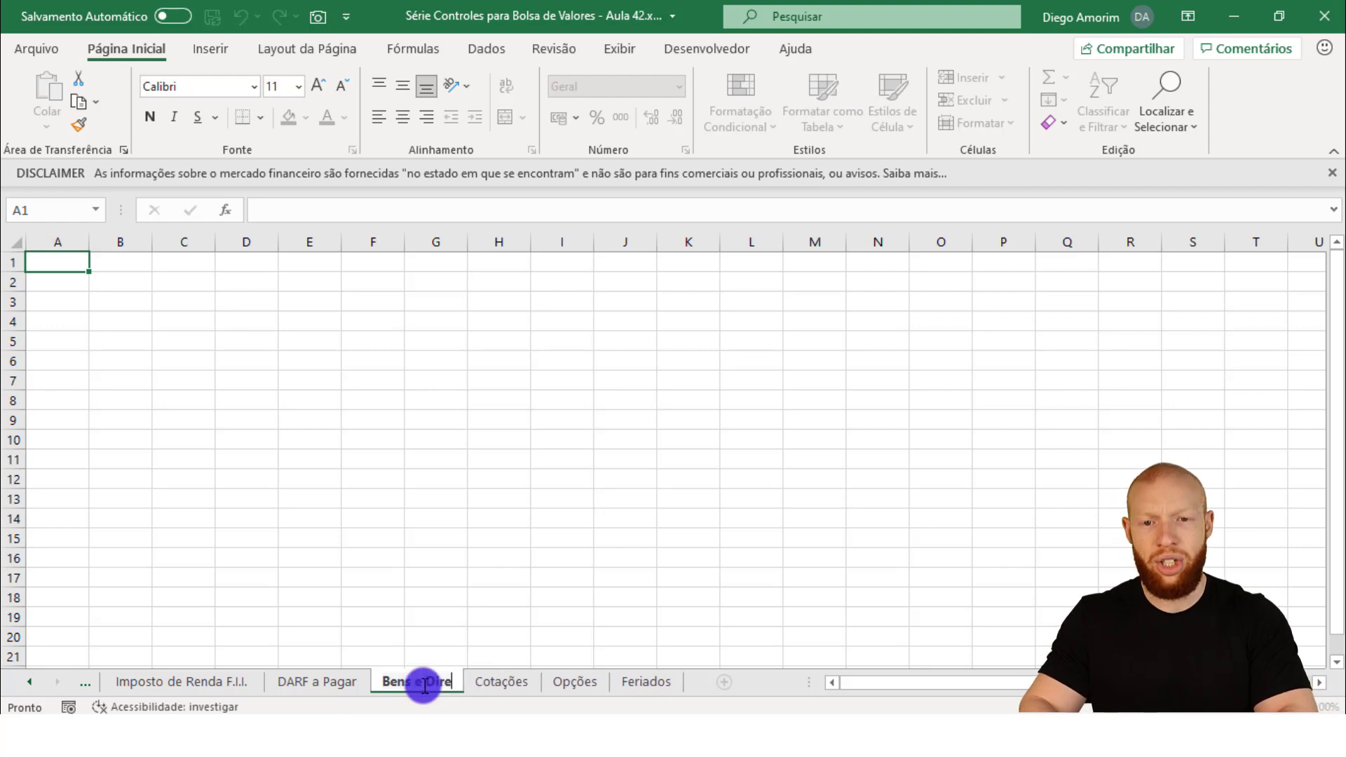
key(Return)
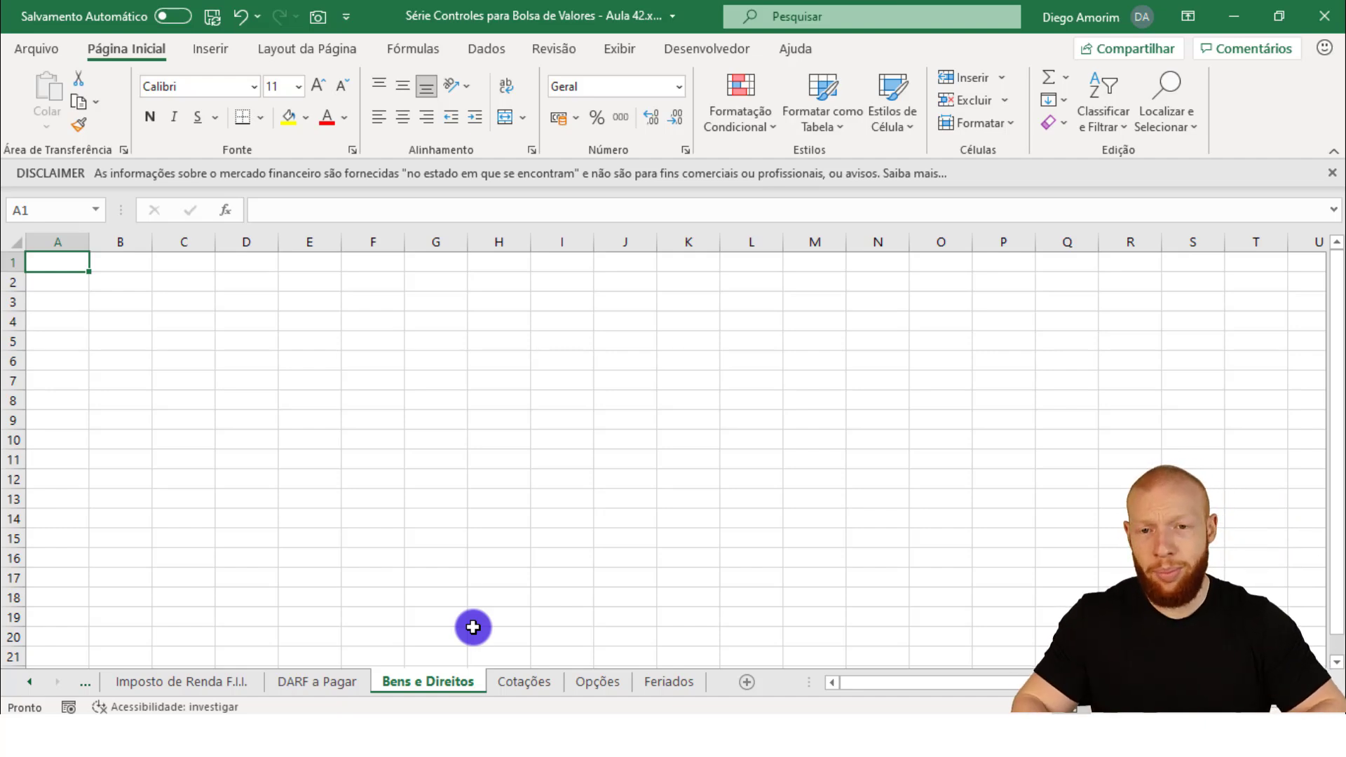
Copy the year and broker block A1:C4 from the other workbook's Relatório I.R.P.F. sheet into A1 of Bens e Direitos.
key(alt+Tab)
key(ctrl+Home)
key(shift+Right)
key(shift+Down)
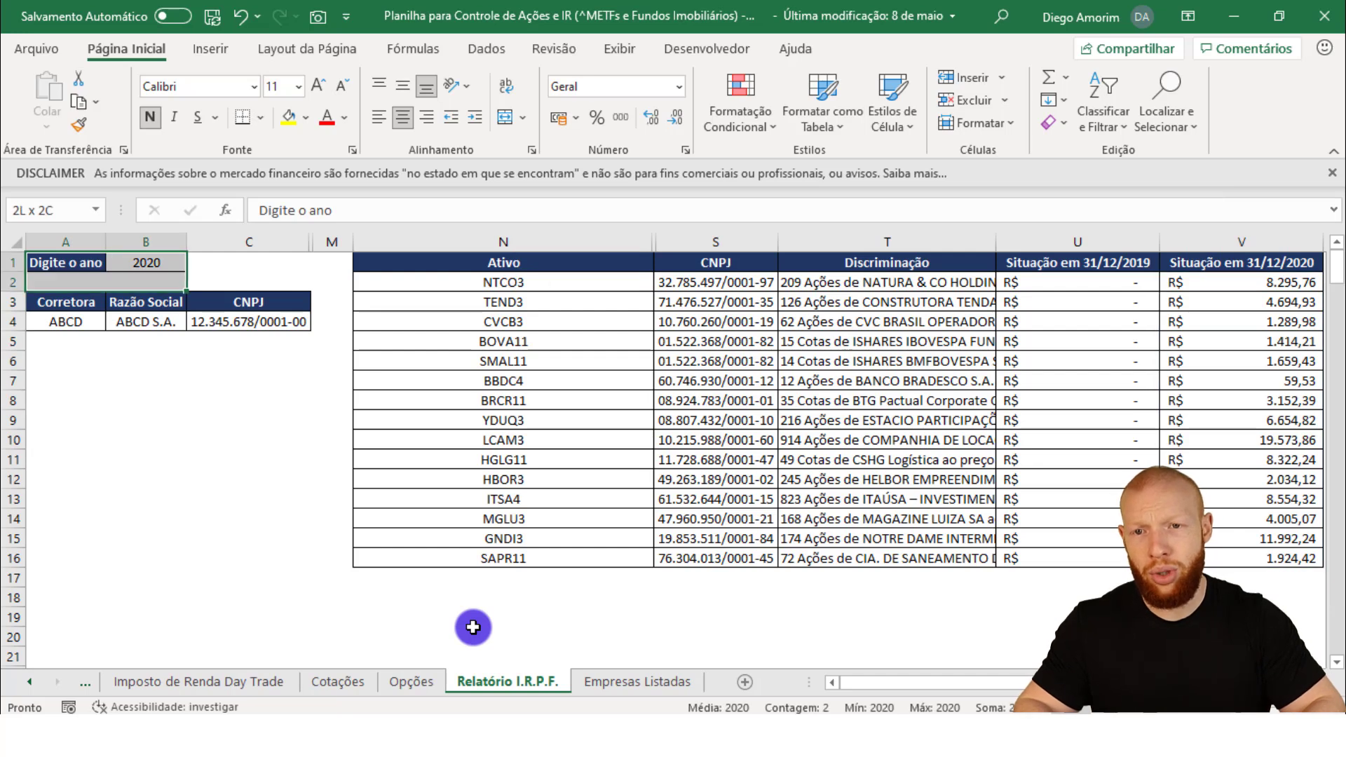
key(shift+Down)
key(shift+Right)
key(shift+Down)
key(ctrl+c)
key(alt+Tab)
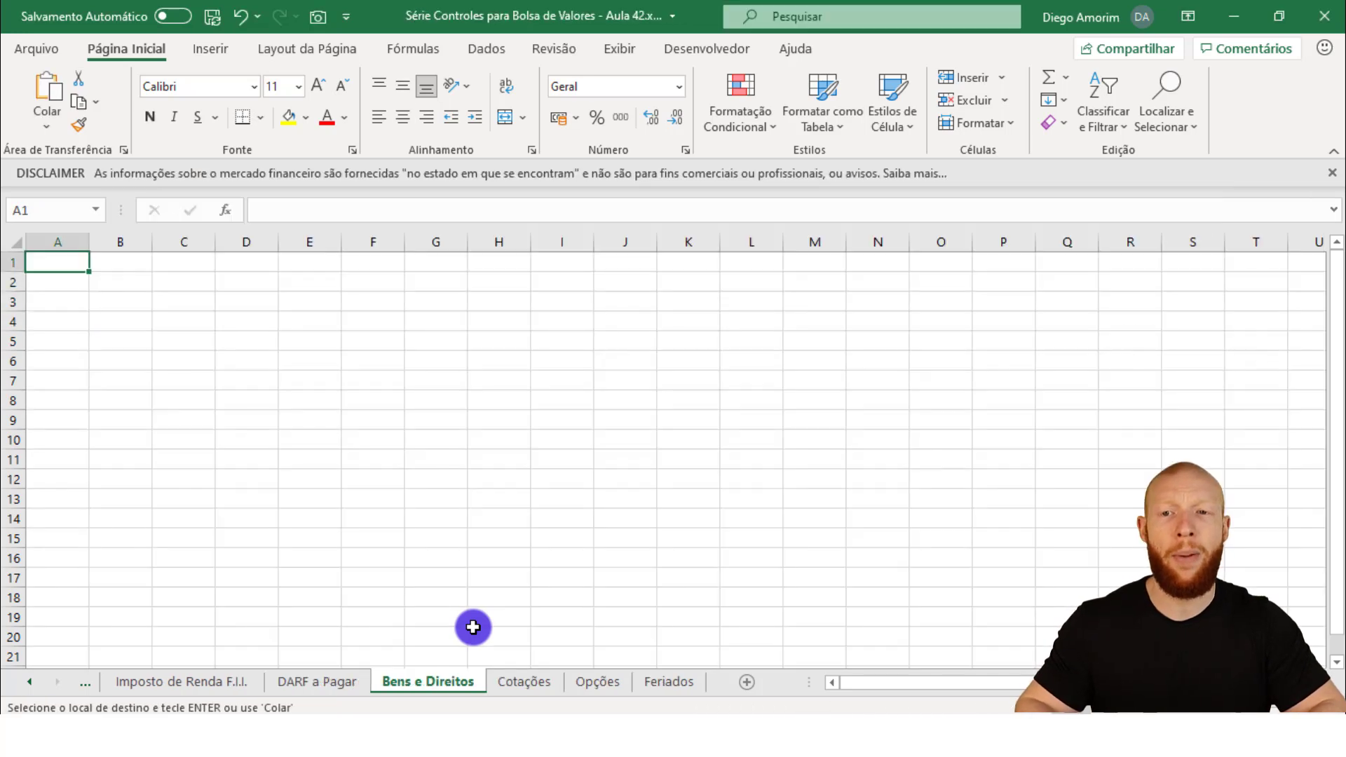
key(ctrl+v)
AutoFit the column widths of the pasted block in columns A to C.
key(alt)
key(h)
key(o)
key(i)
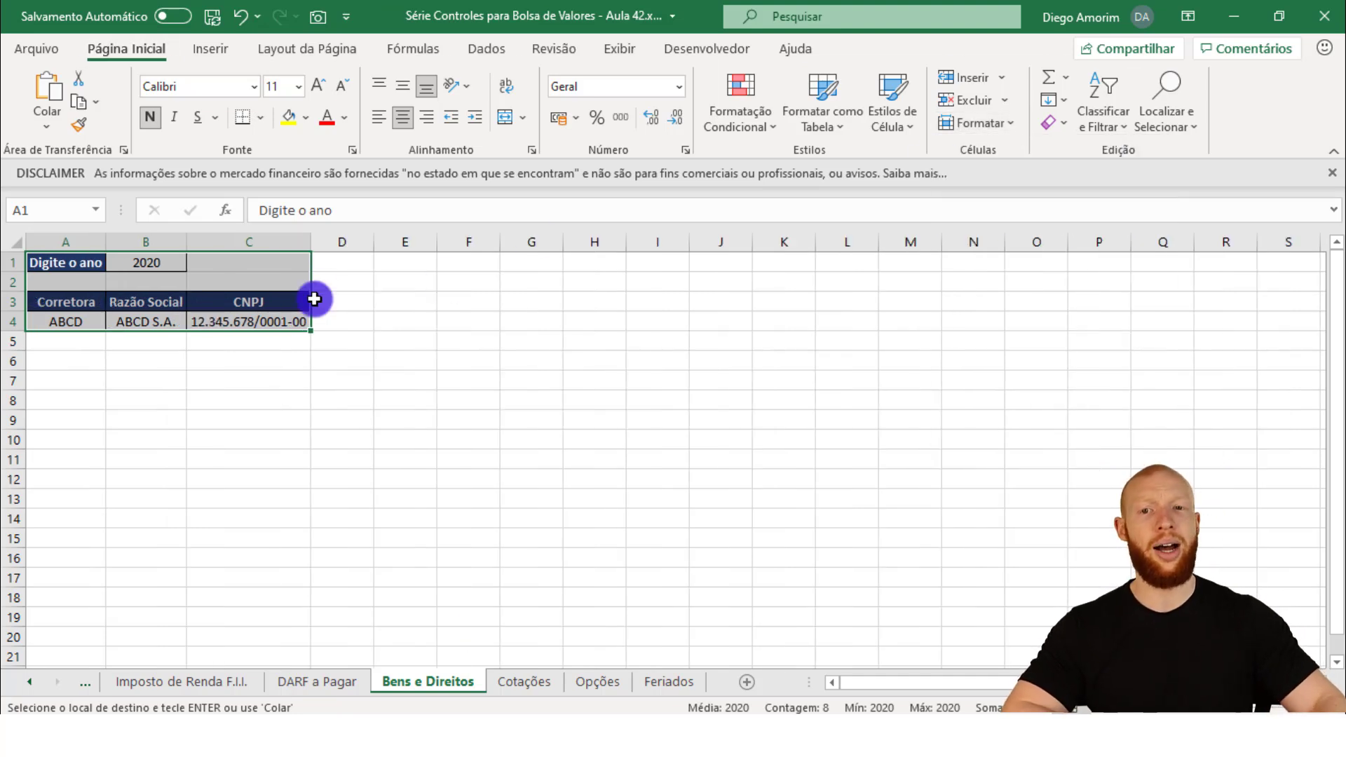
Examine the year input cells and the broker table area A4:C10 on the Bens e Direitos sheet.
click(129, 278)
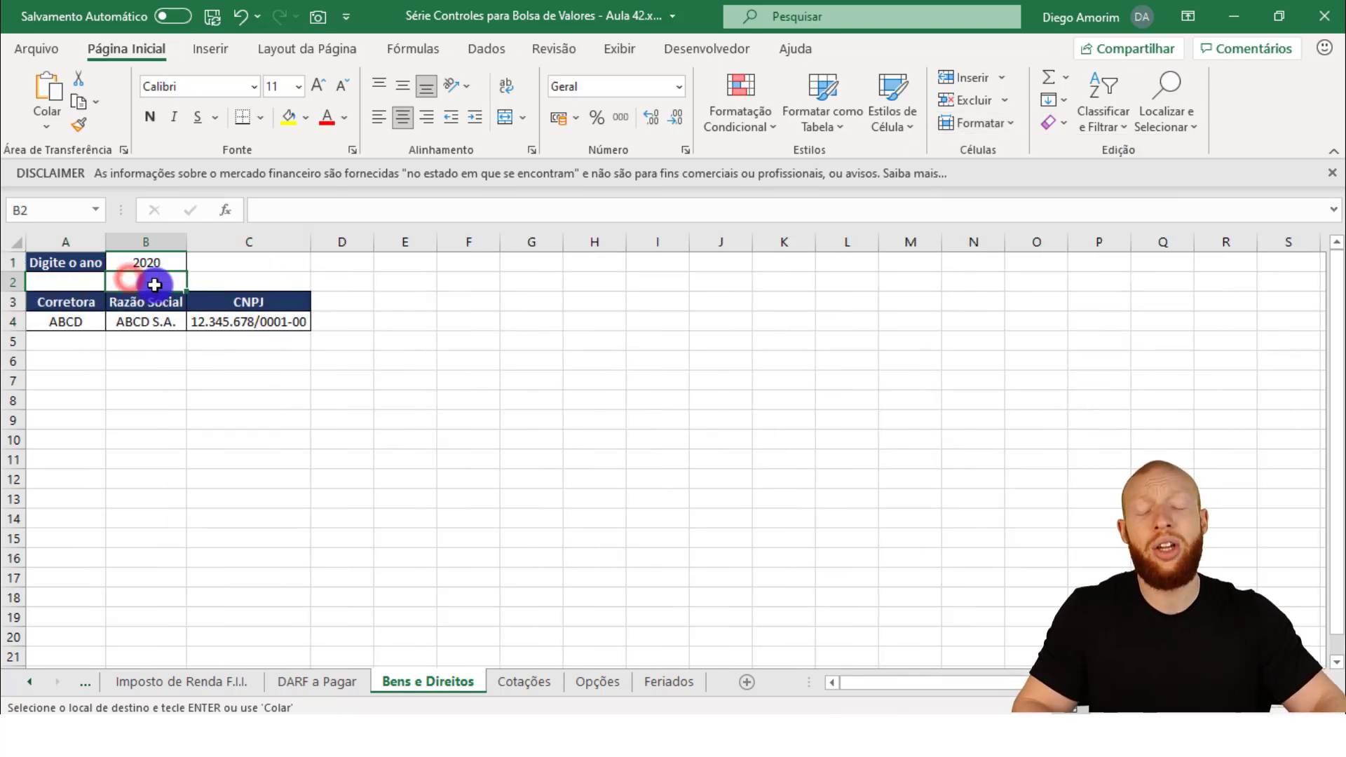
click(70, 264)
click(148, 263)
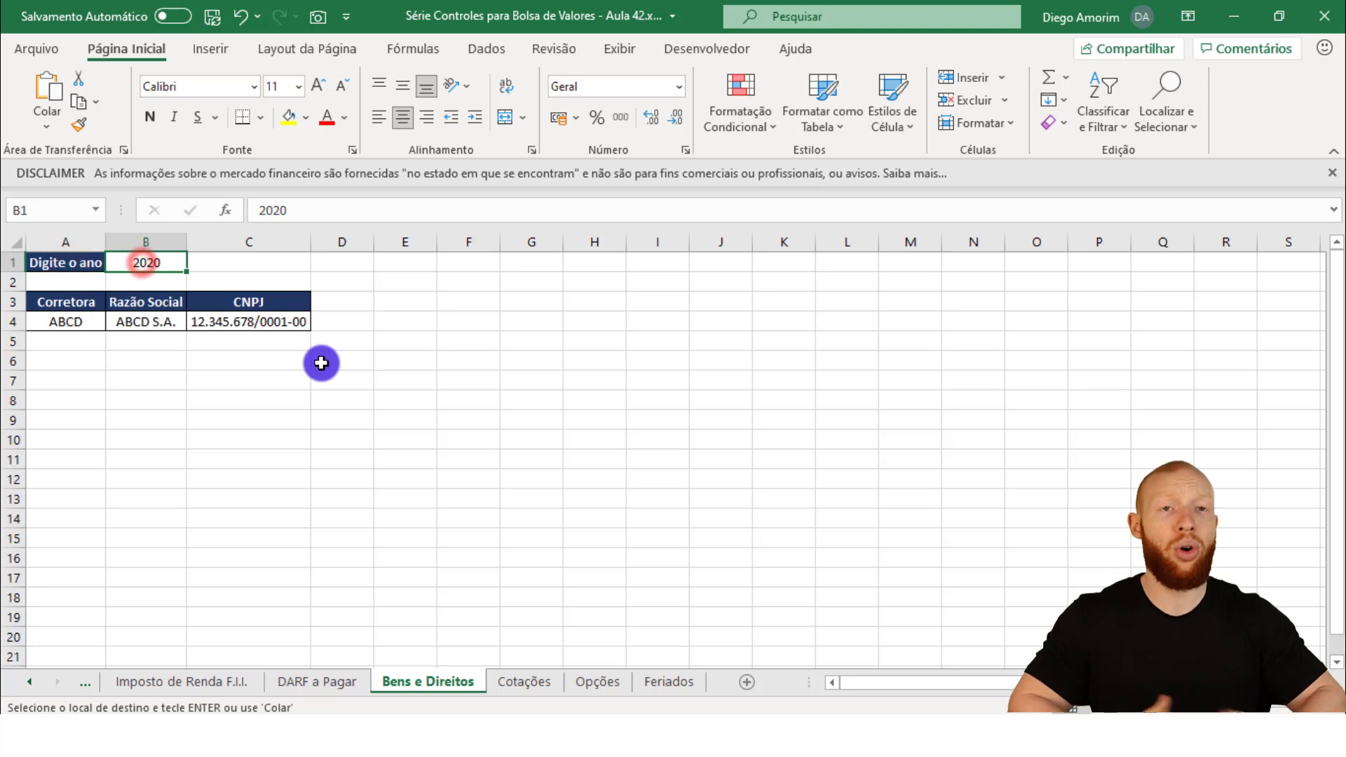
key(Left)
key(Down)
key(Down)
key(Down)
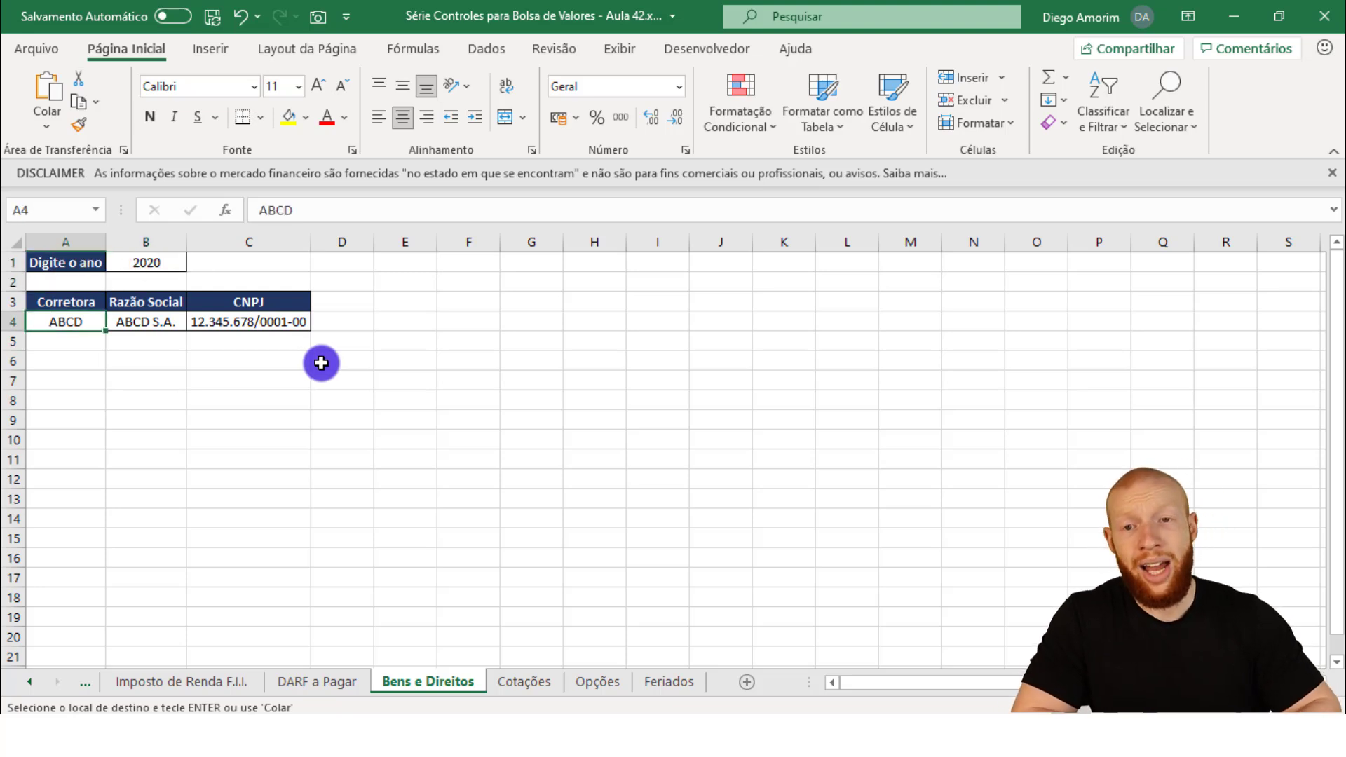
key(shift+Right)
key(shift+Down)
key(shift+Right)
key(shift+Down)
key(shift+Down)
key(shift+Down)
key(shift+Down)
key(shift+Down)
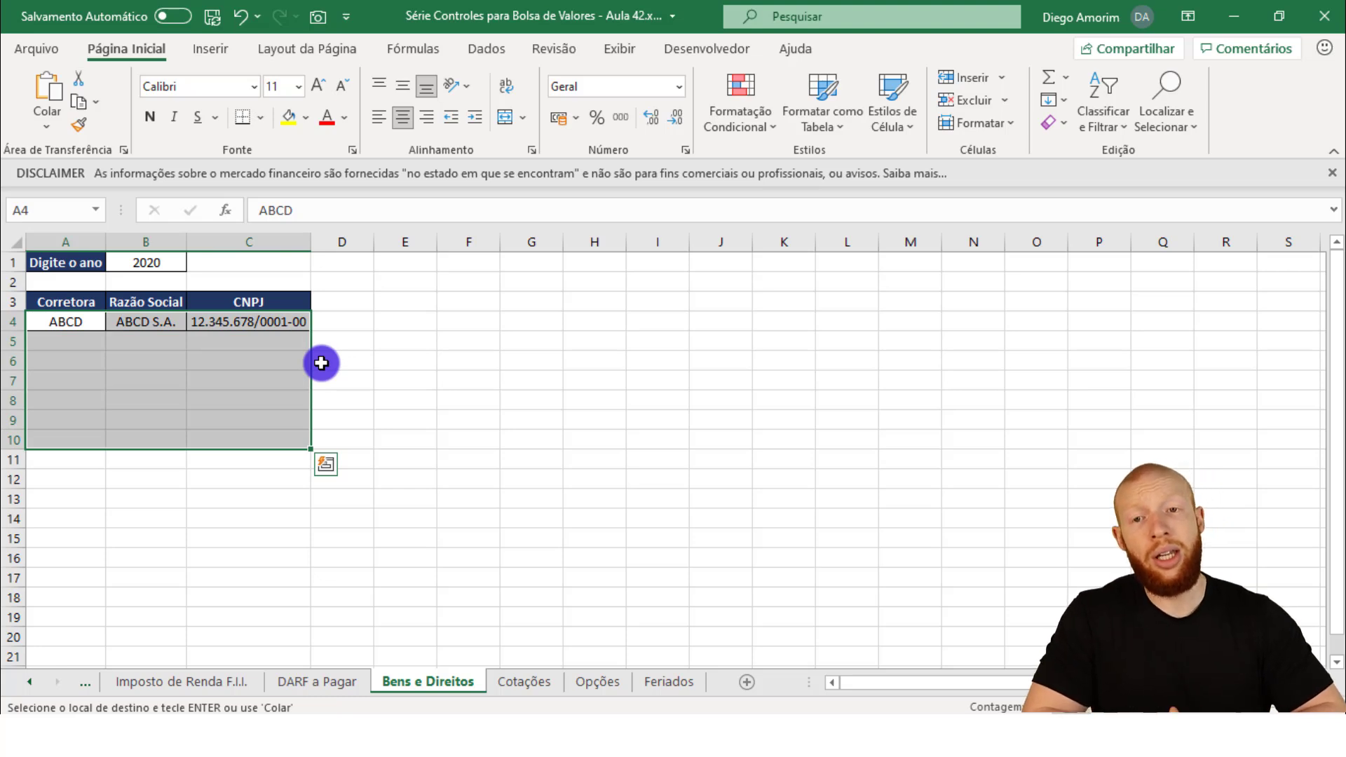
key(ctrl+z)
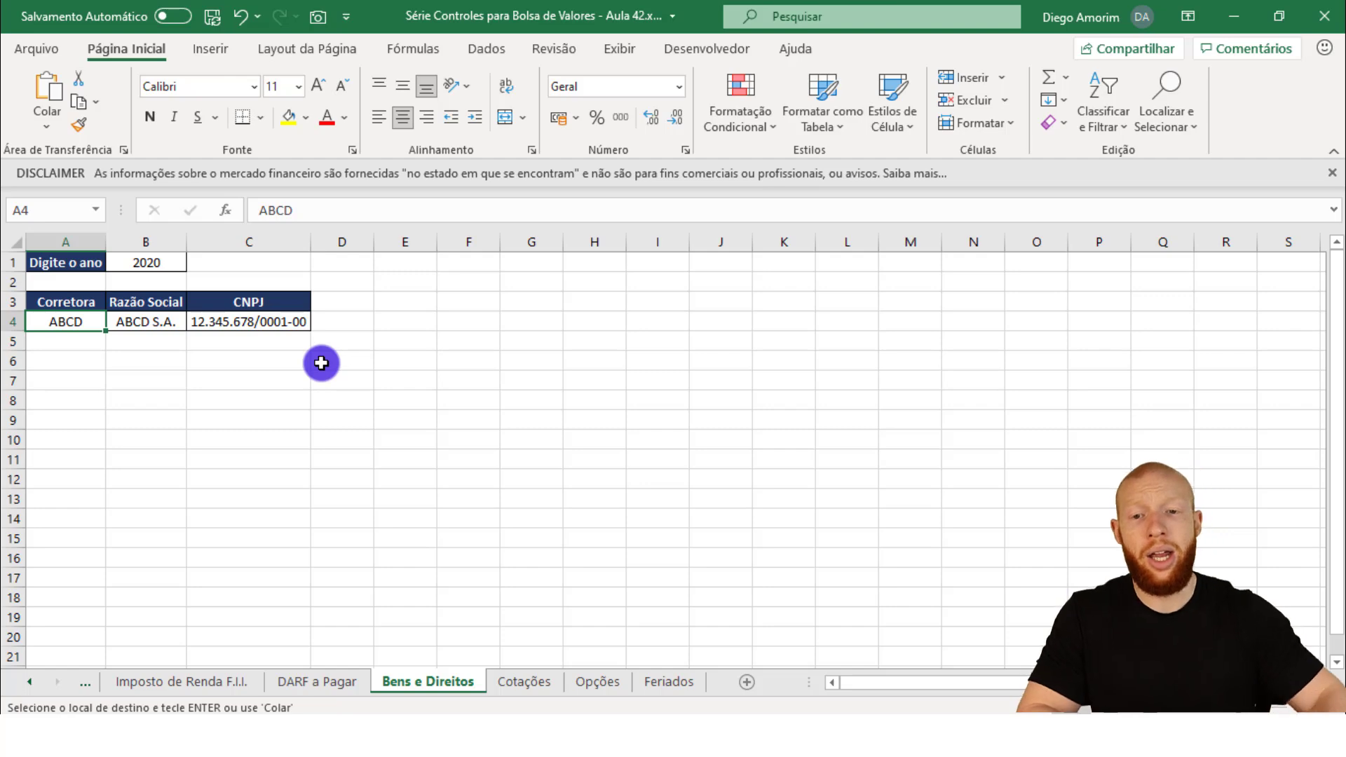
Check the broker name in the Corretora column of the Notas sheet and return to Bens e Direitos.
click(31, 674)
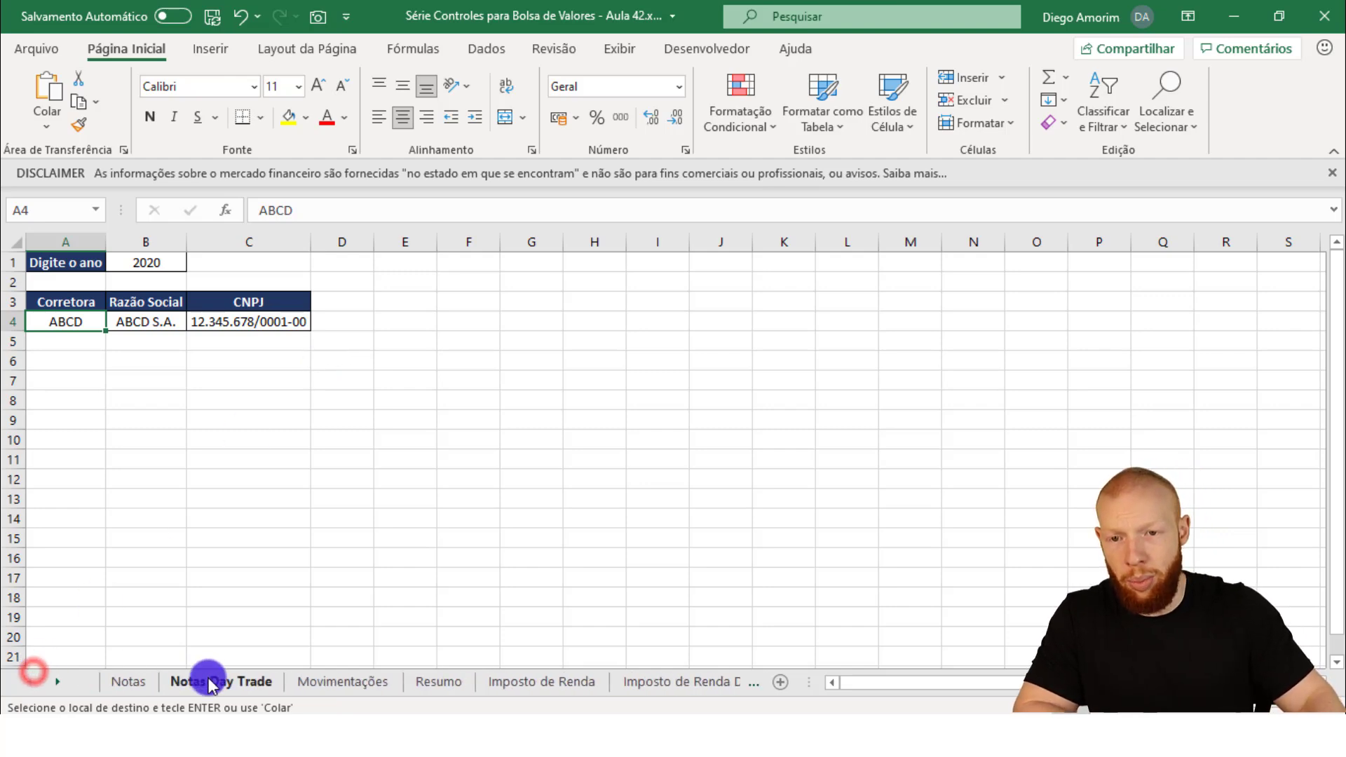
click(126, 682)
click(226, 419)
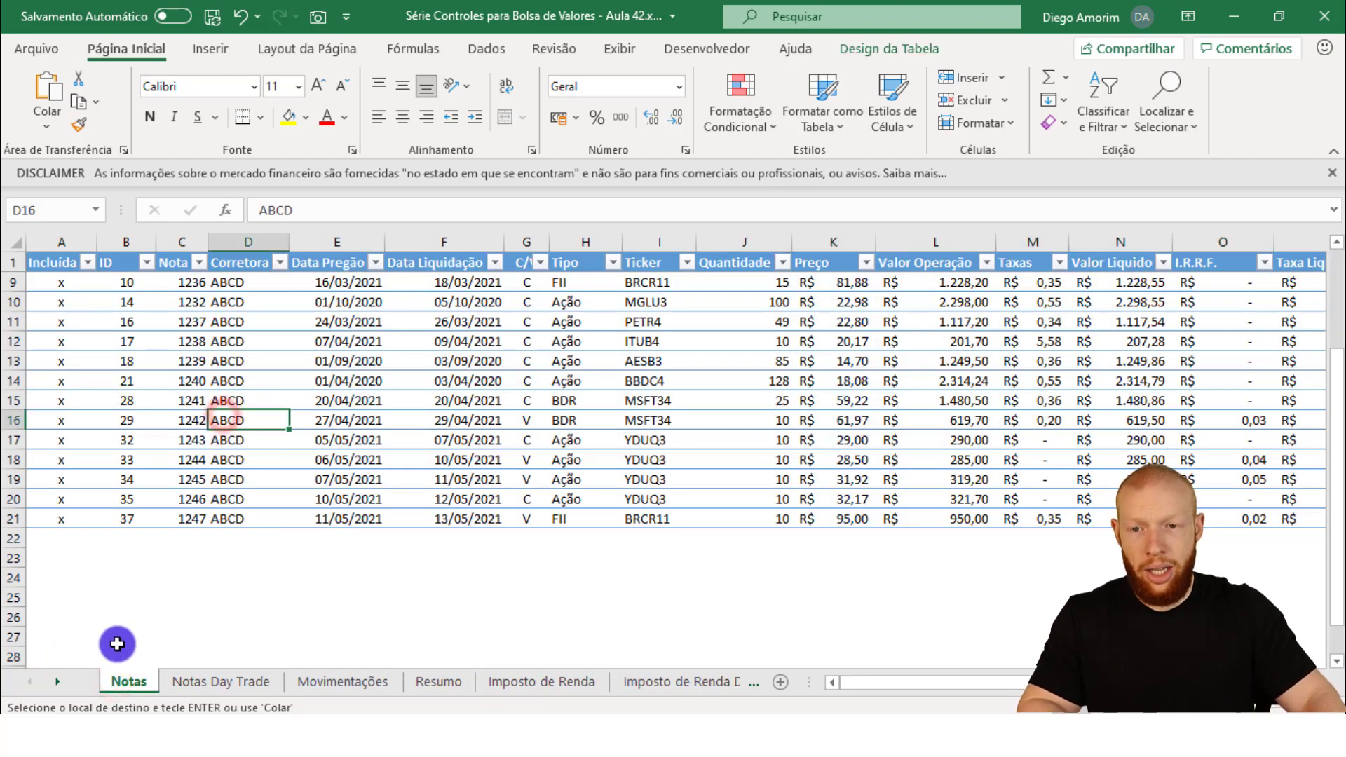
click(58, 682)
click(466, 684)
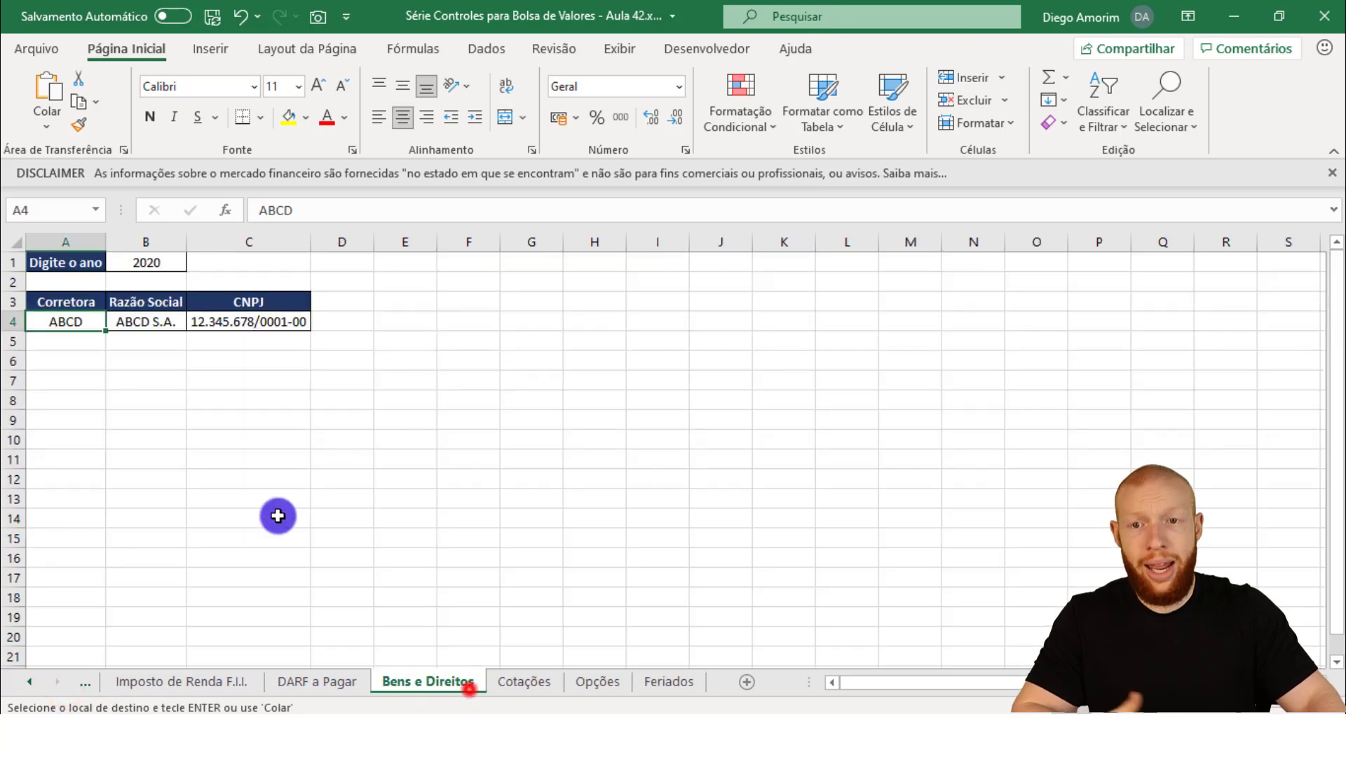
Review the Corretora, Razão Social and CNPJ entries in the broker table.
click(165, 323)
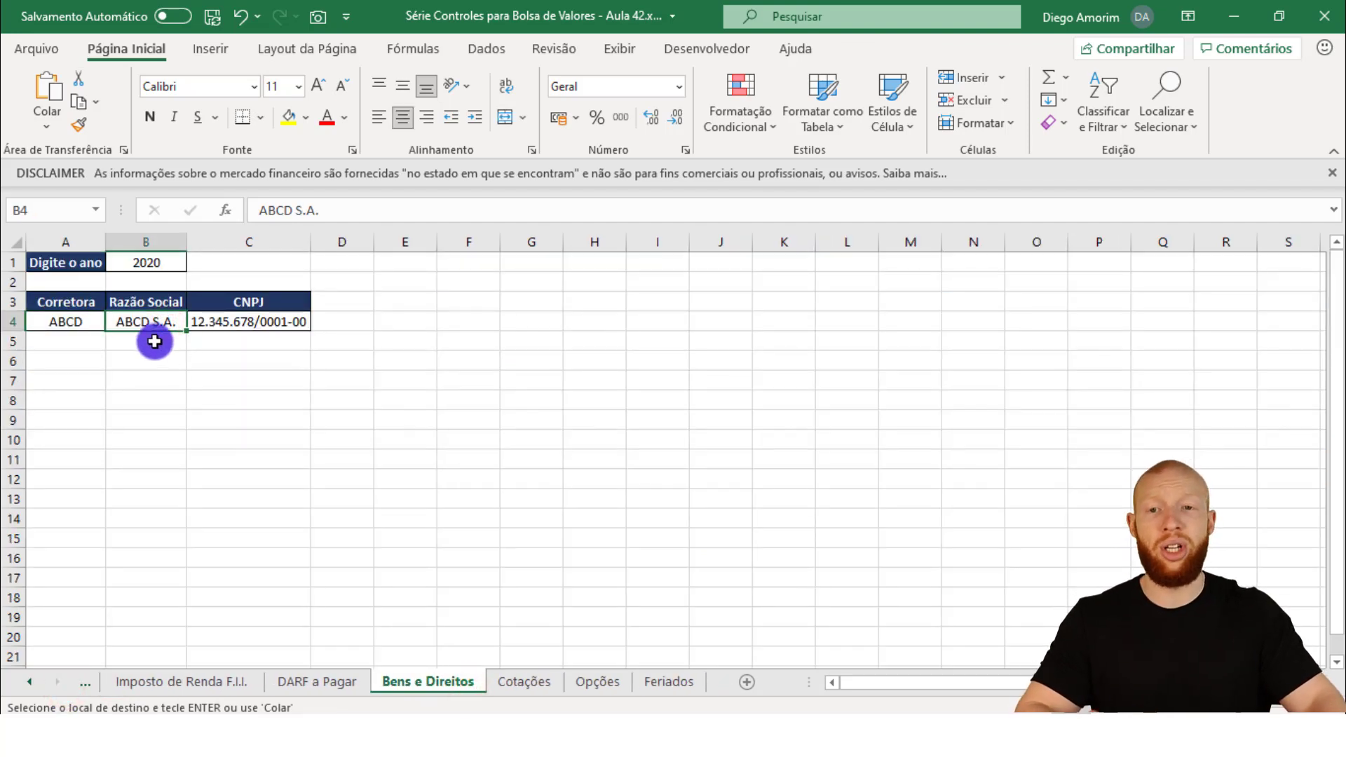
click(90, 325)
click(161, 310)
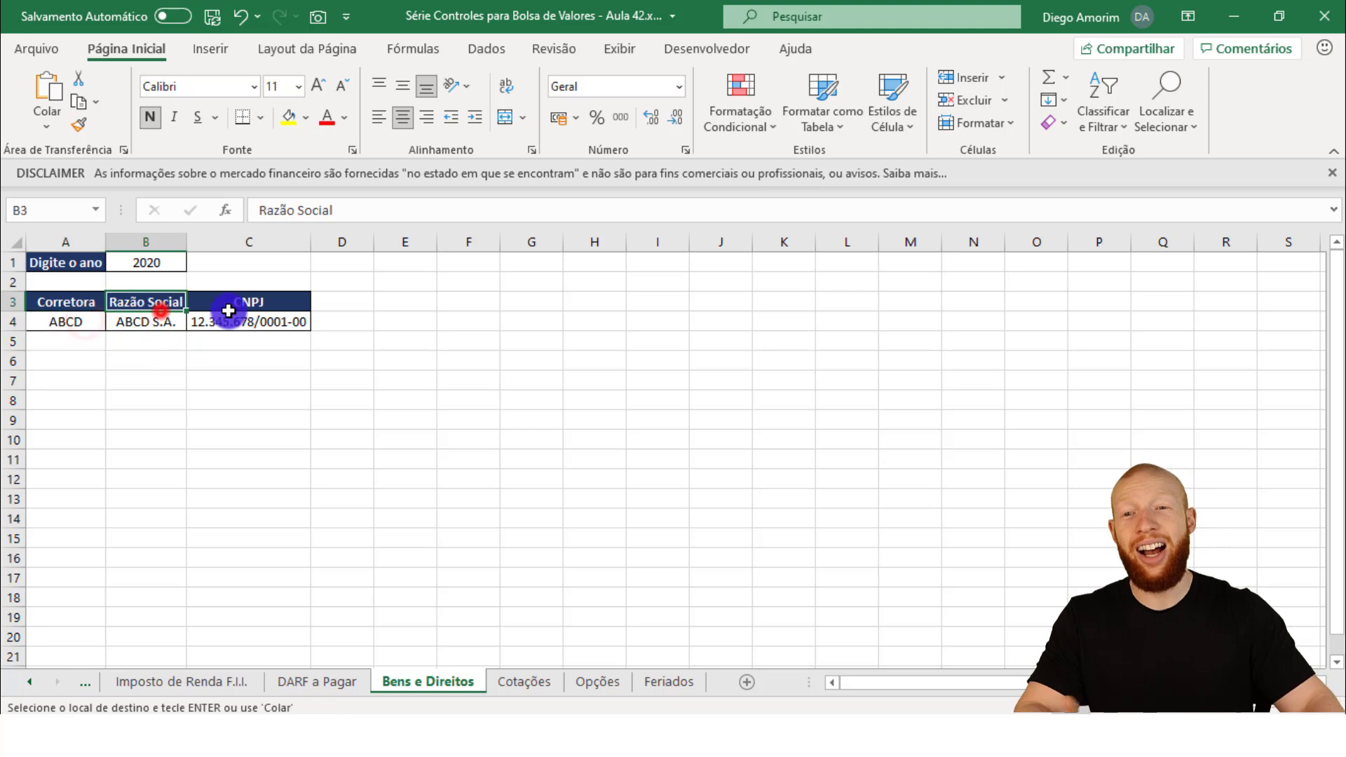
click(154, 324)
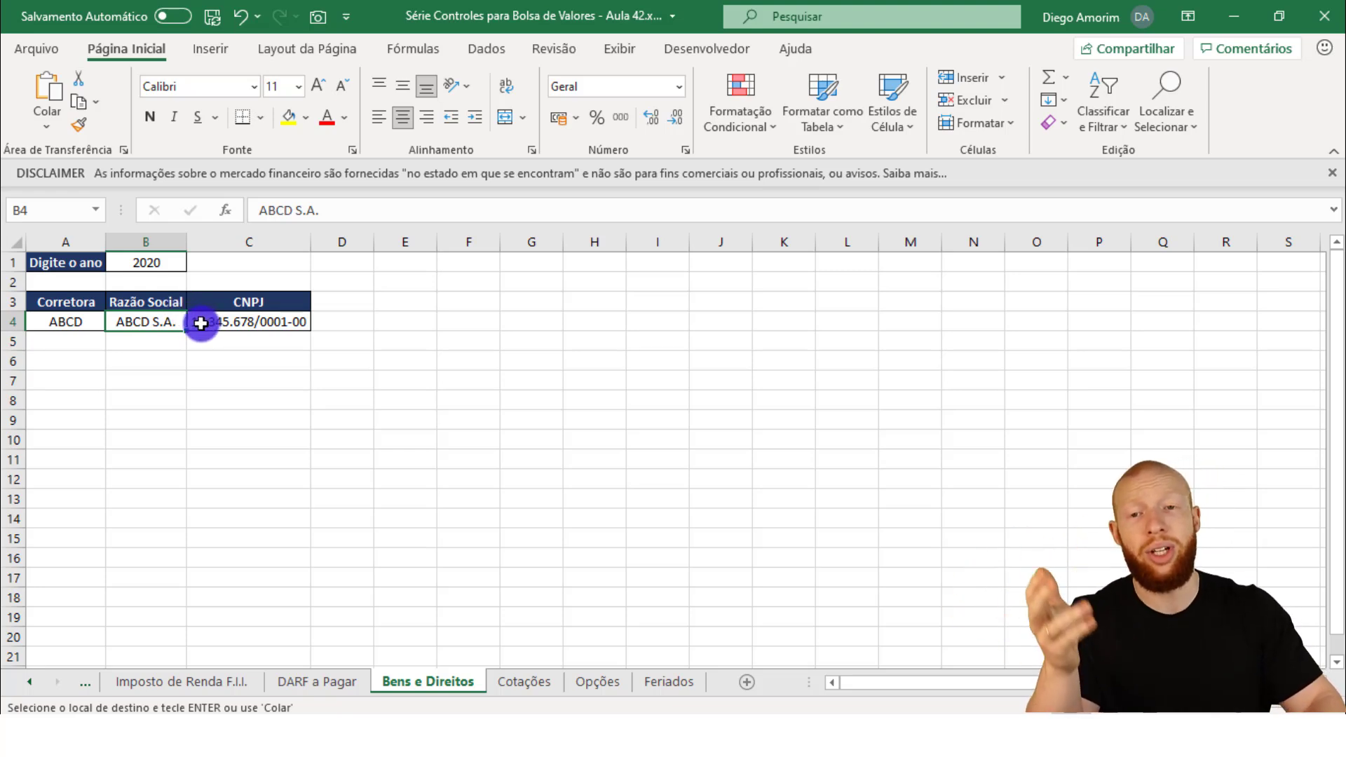
click(201, 323)
key(Up)
key(Down)
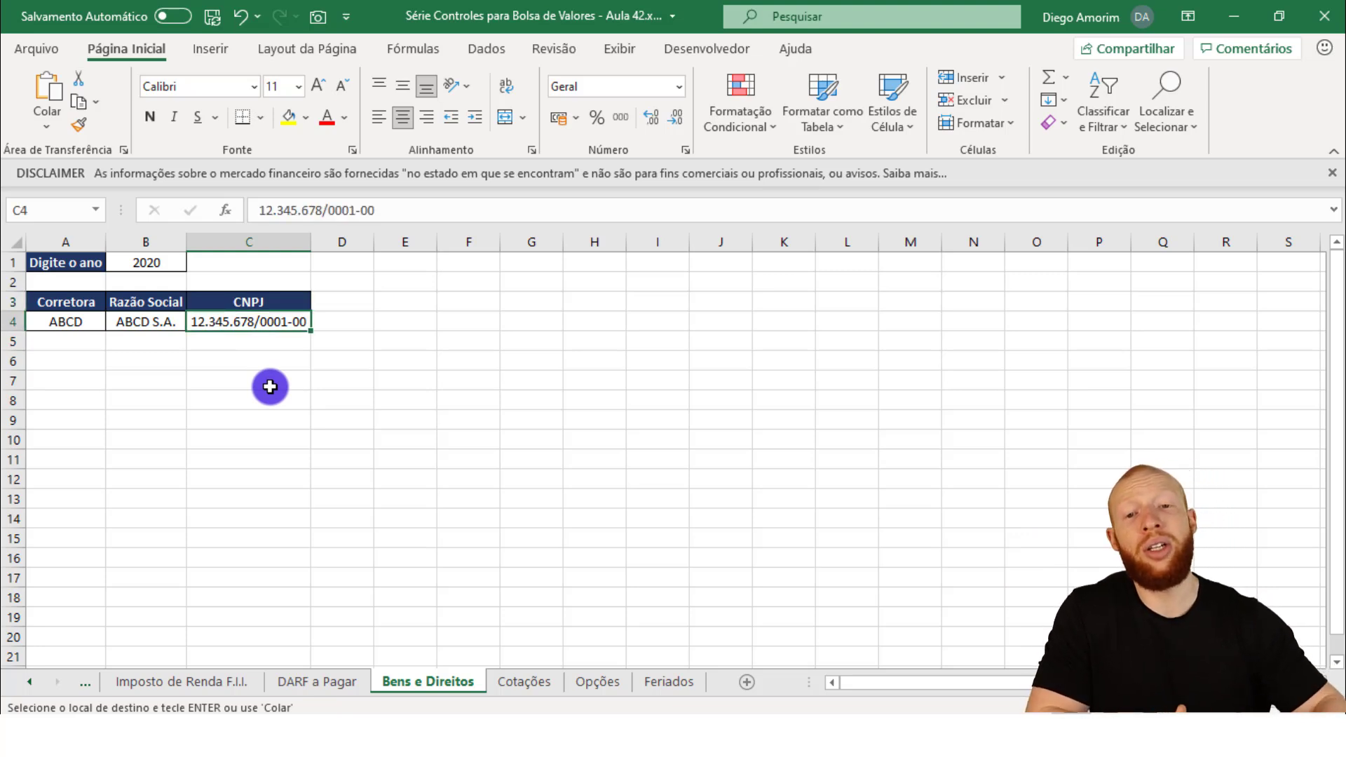
Switch to the Planilha para Controle de Ações e IR workbook and open the start of its Empresas Listadas sheet.
drag(406, 242, 1036, 242)
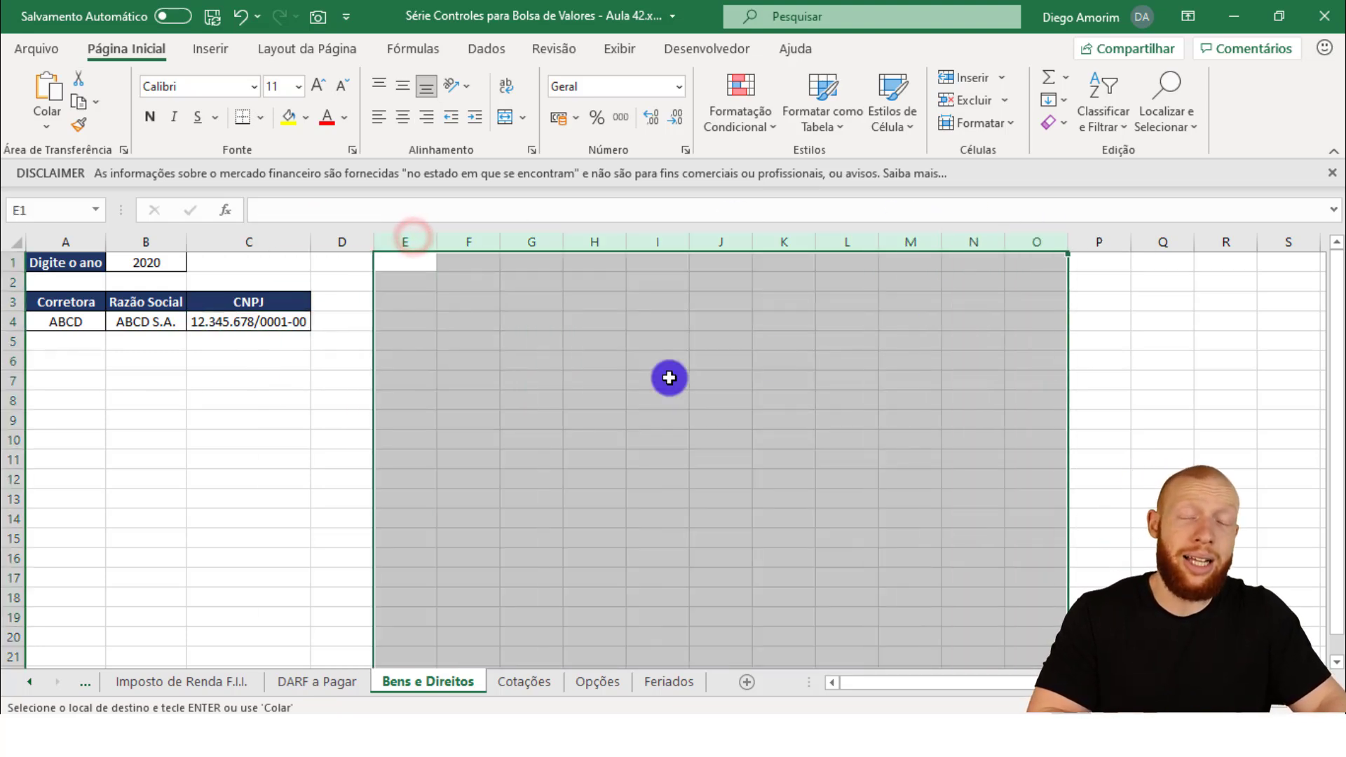
click(491, 301)
click(391, 272)
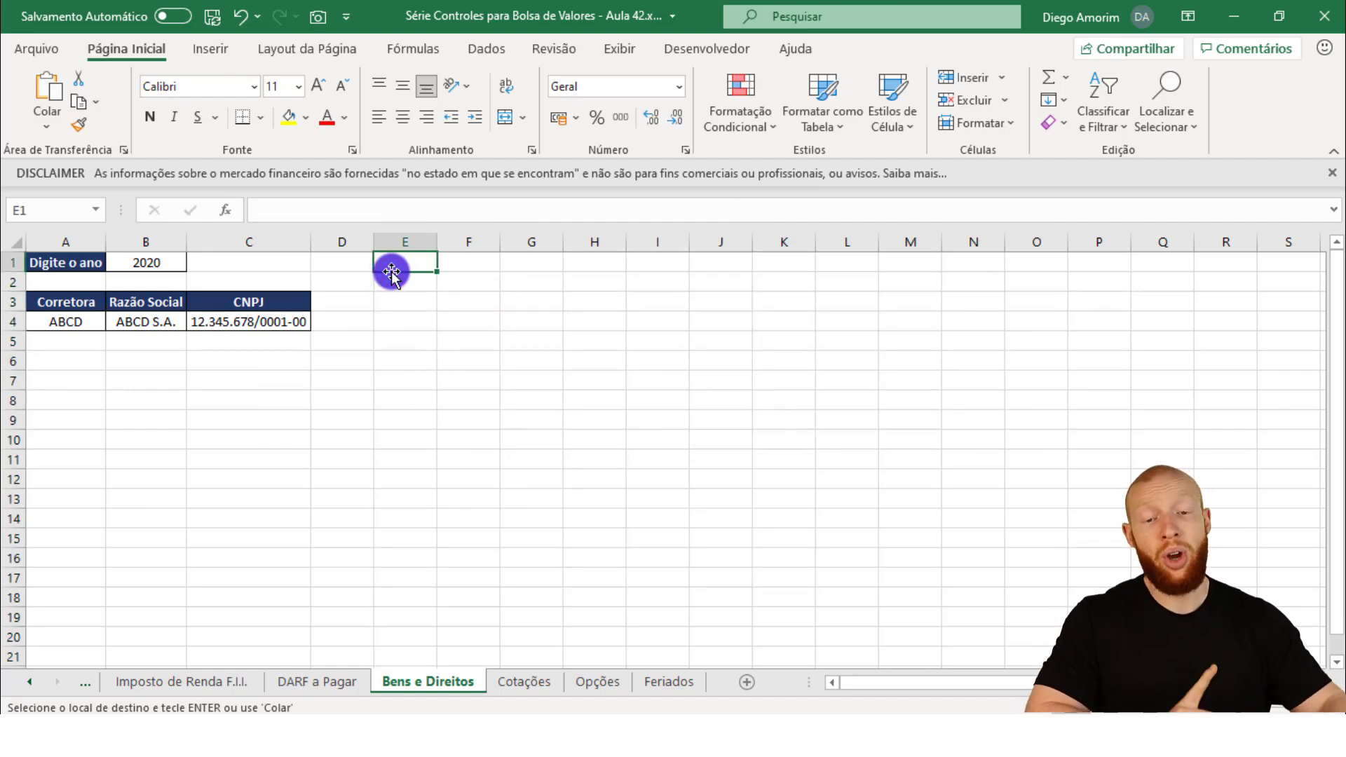
key(alt+Tab)
click(635, 680)
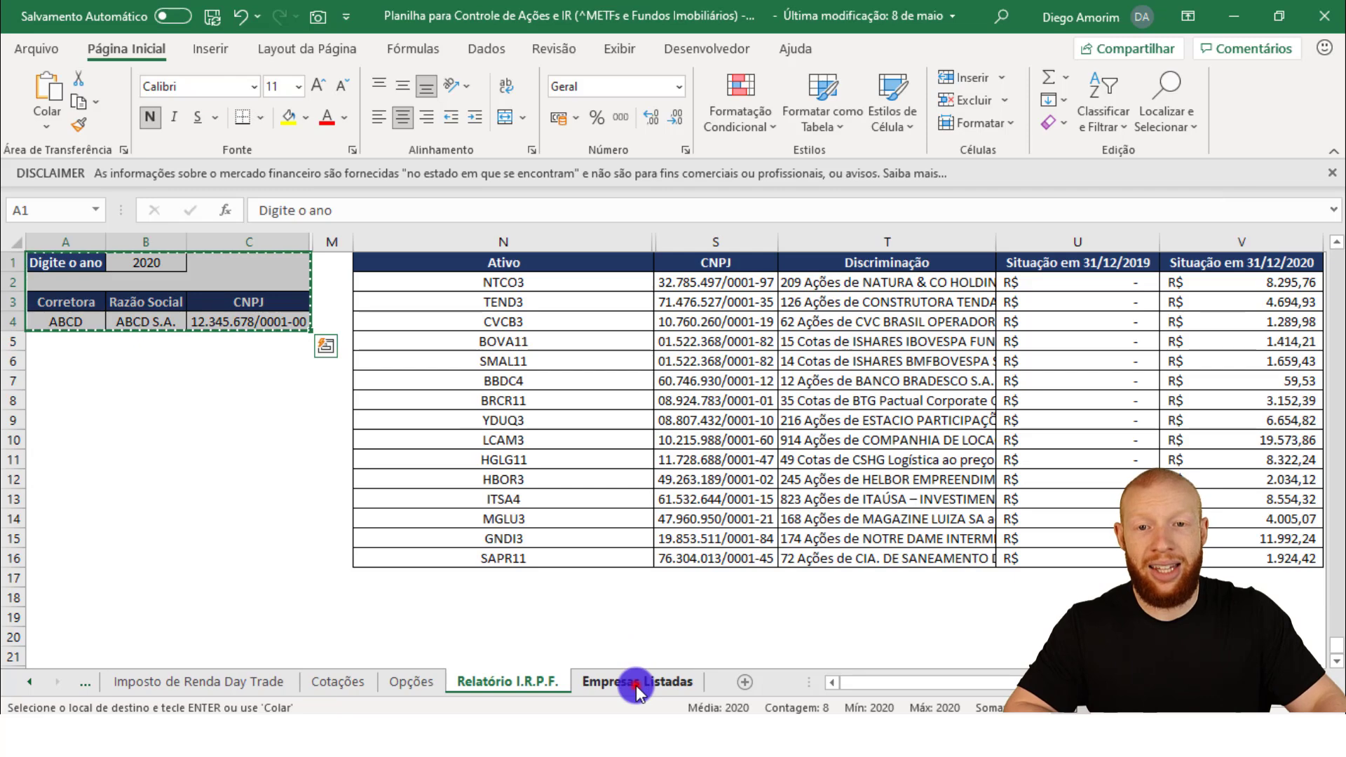
key(ctrl+Home)
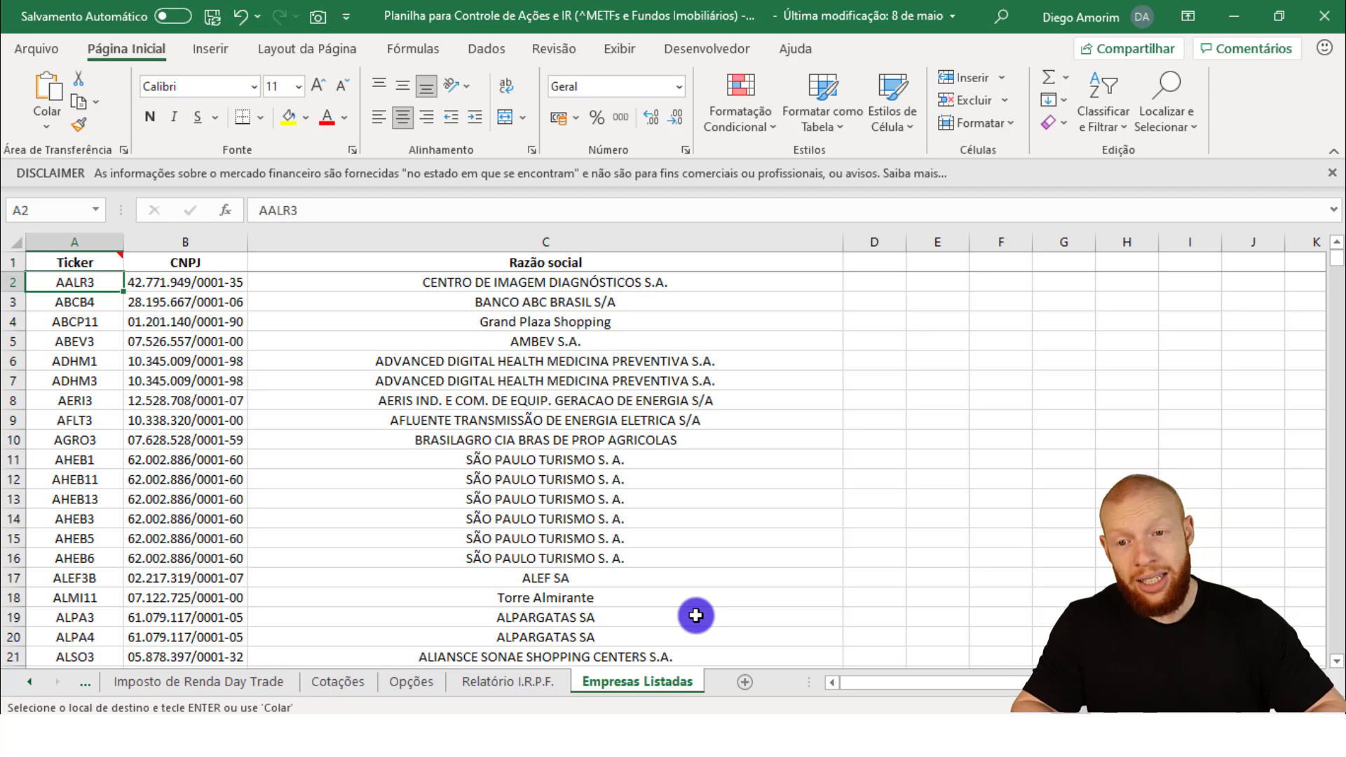
Review the Ticker, CNPJ and Razão social list down to its last row and return to the first ticker.
key(ctrl+Down)
key(Right)
key(Right)
key(Right)
key(Left)
key(Left)
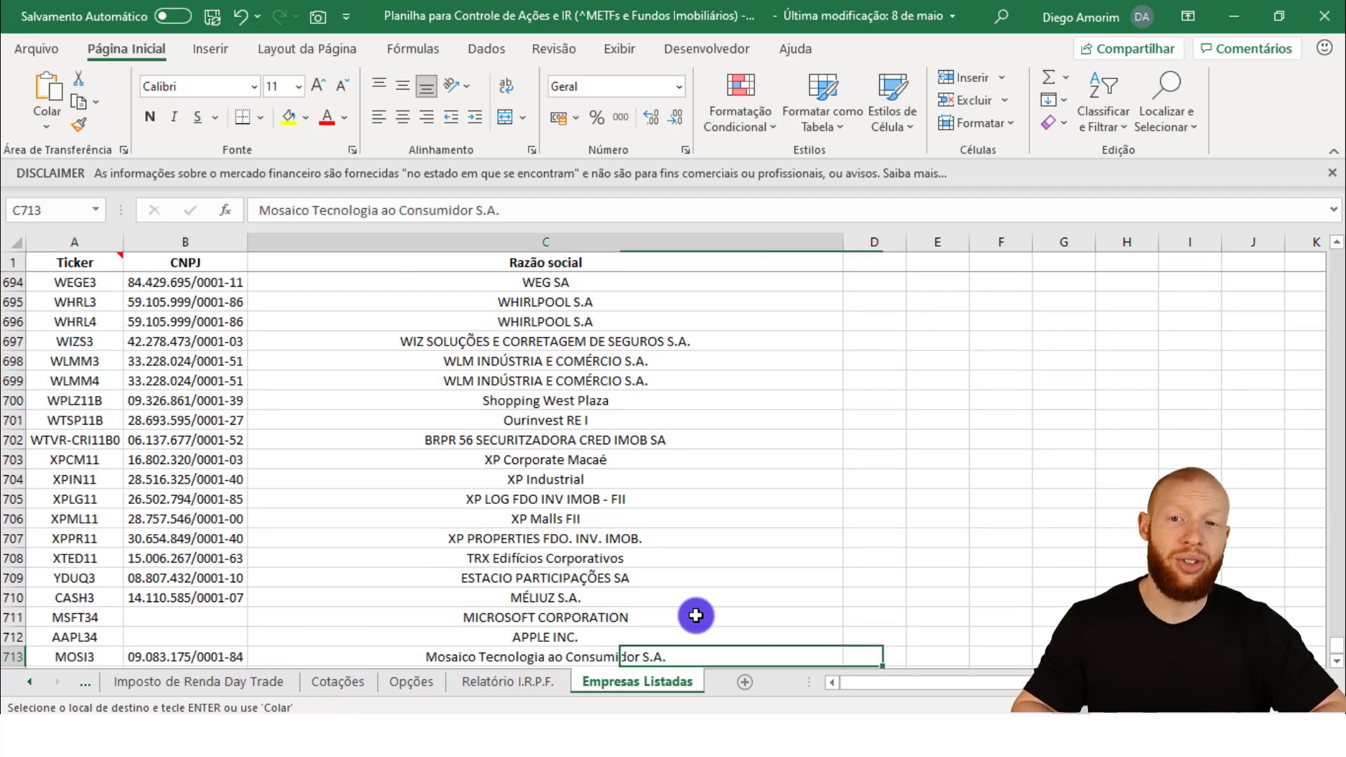
key(Up)
key(Up)
key(Up)
key(ctrl+Up)
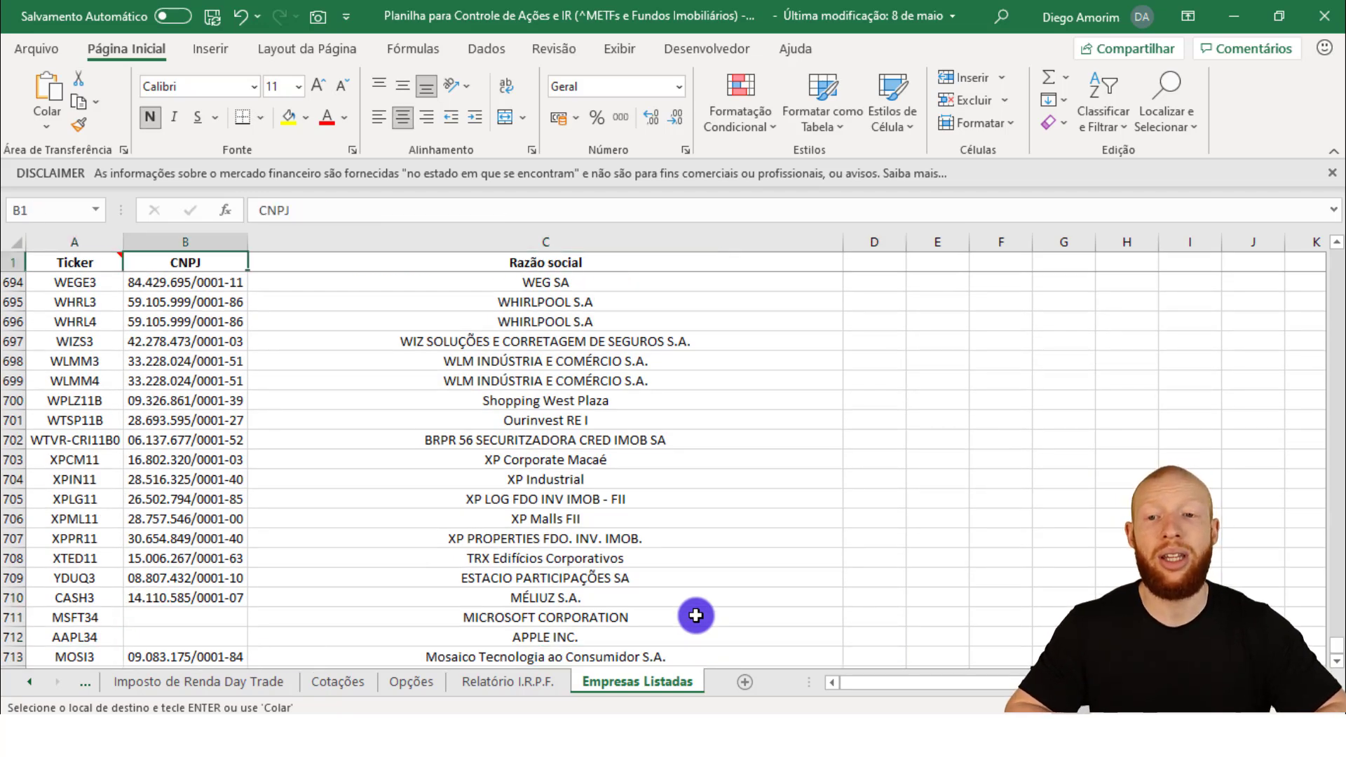
key(Left)
key(Down)
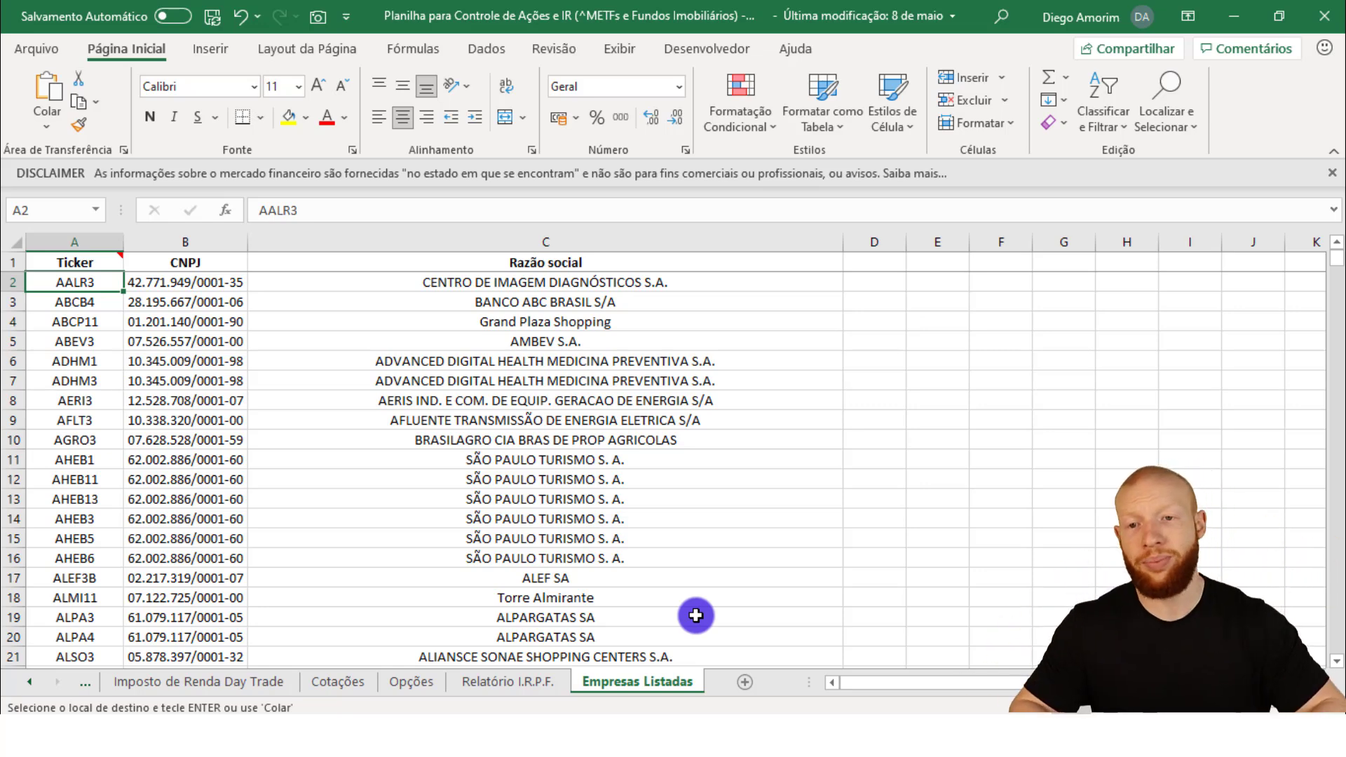
Examine the Ticker, CNPJ and Razão social columns one by one around the last rows of the company list.
key(ctrl+Down)
key(Up)
key(ctrl+space)
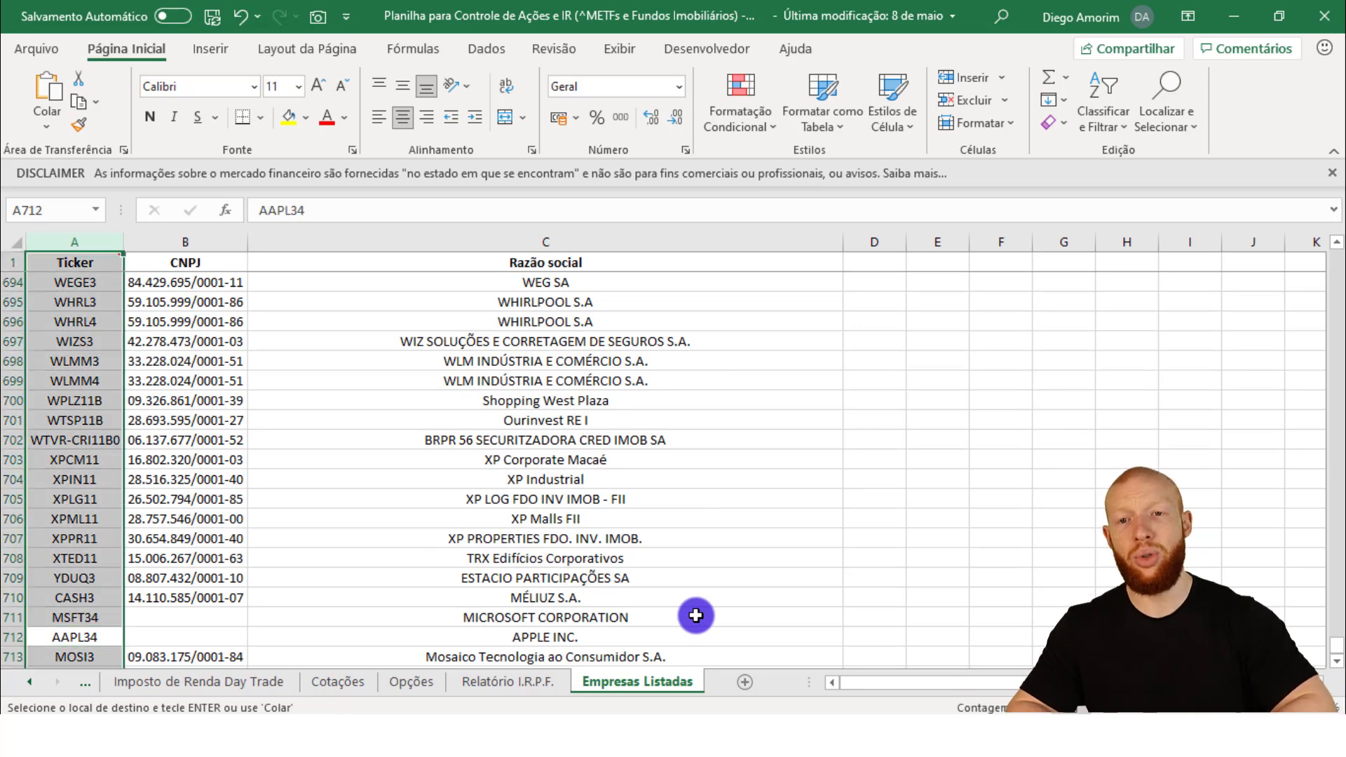
key(Right)
key(ctrl+space)
click(695, 615)
key(ctrl+space)
click(696, 615)
key(ctrl+space)
click(581, 597)
scroll(582, 597, down, 1)
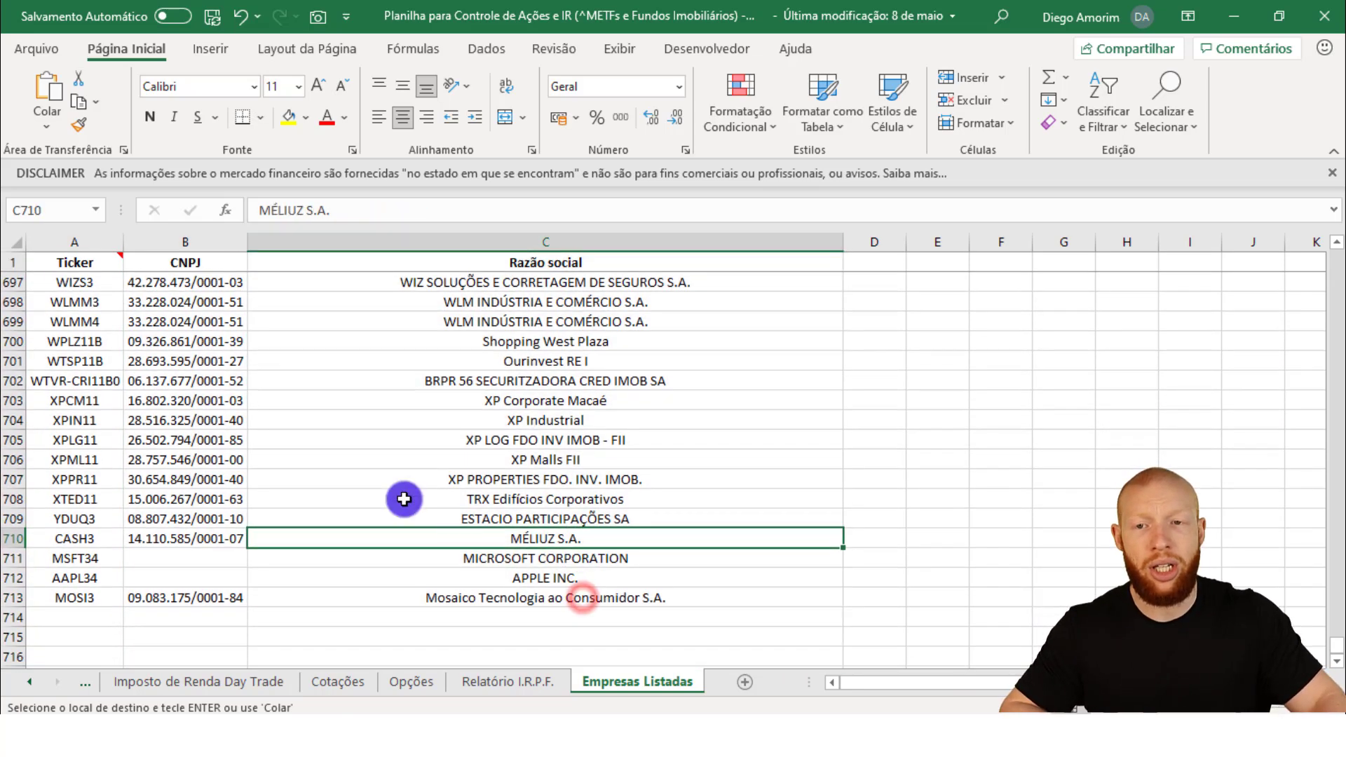
Read the note attached to the Ticker header cell A1 on how to fill in futures, options and BDRs.
click(97, 265)
key(shift+F2)
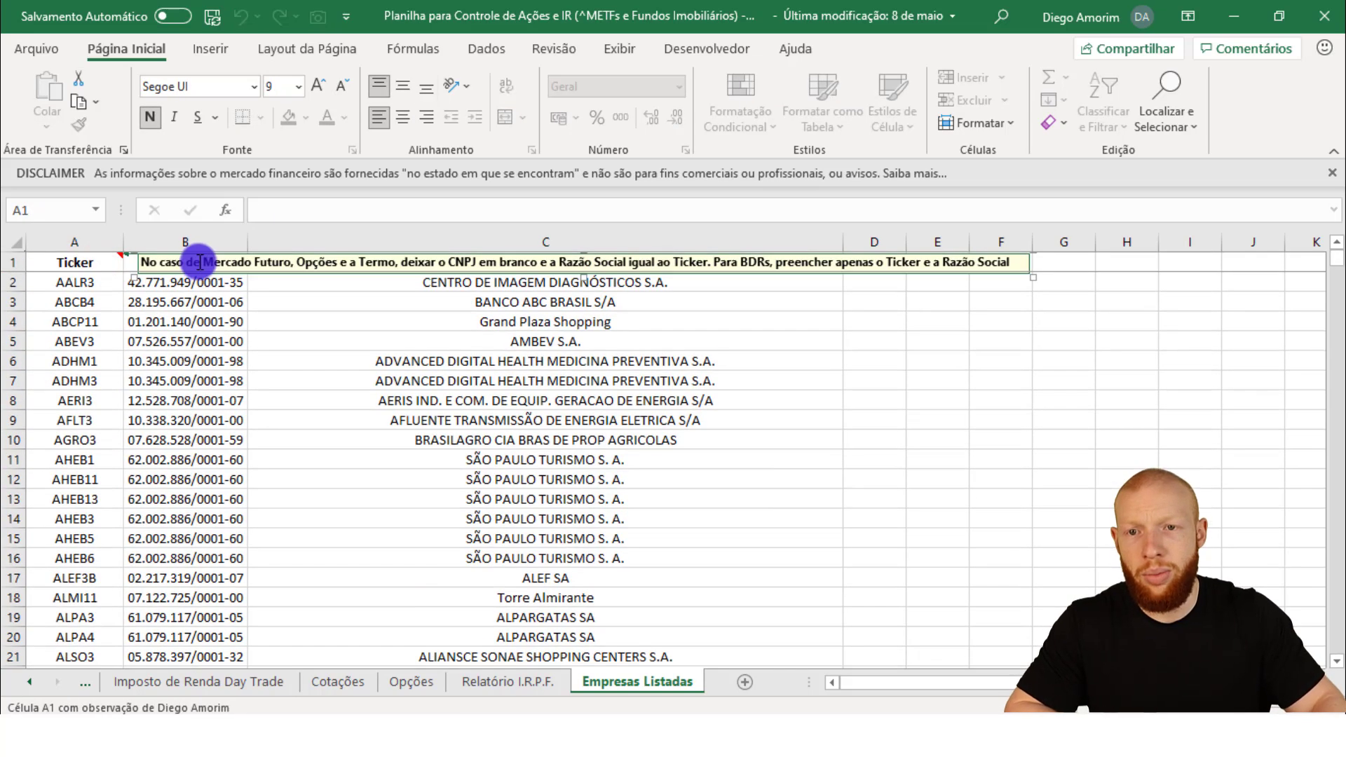
click(244, 267)
click(316, 330)
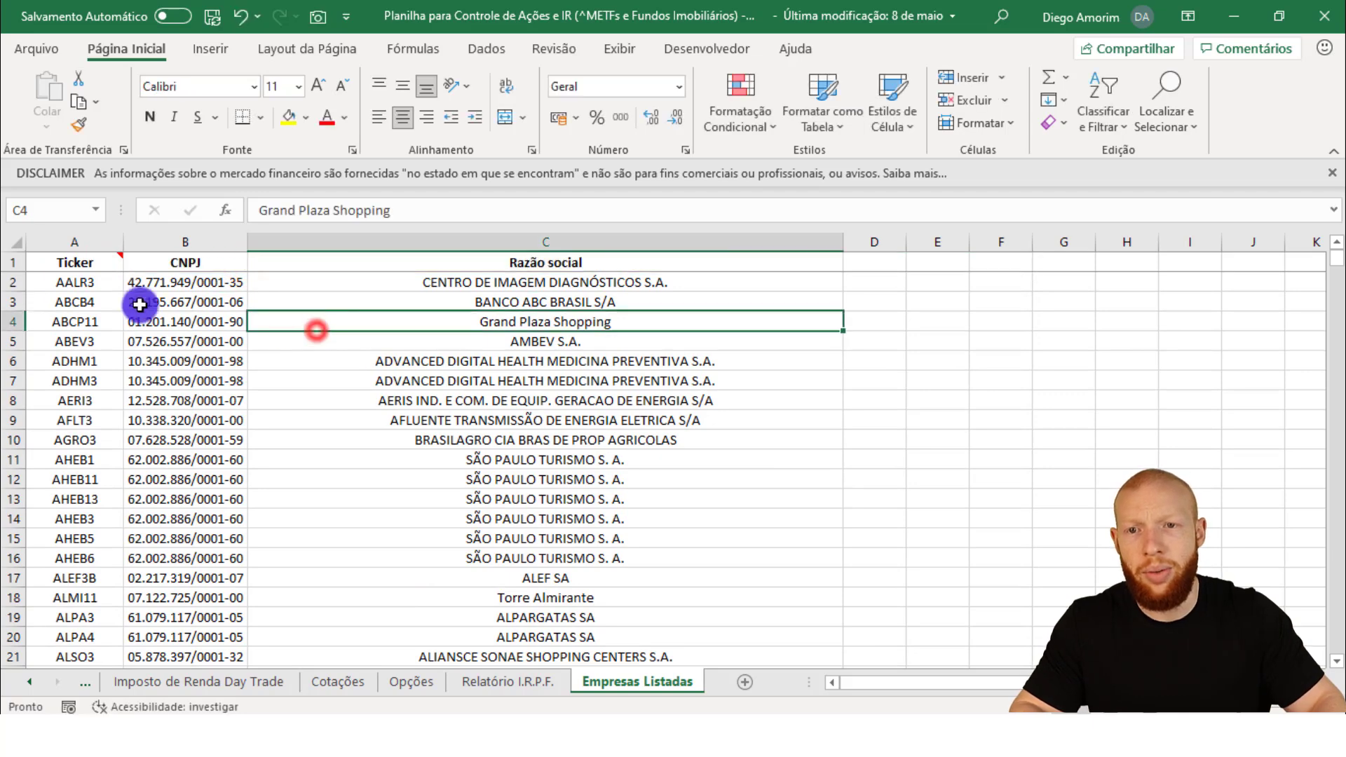
mouse_move(67, 263)
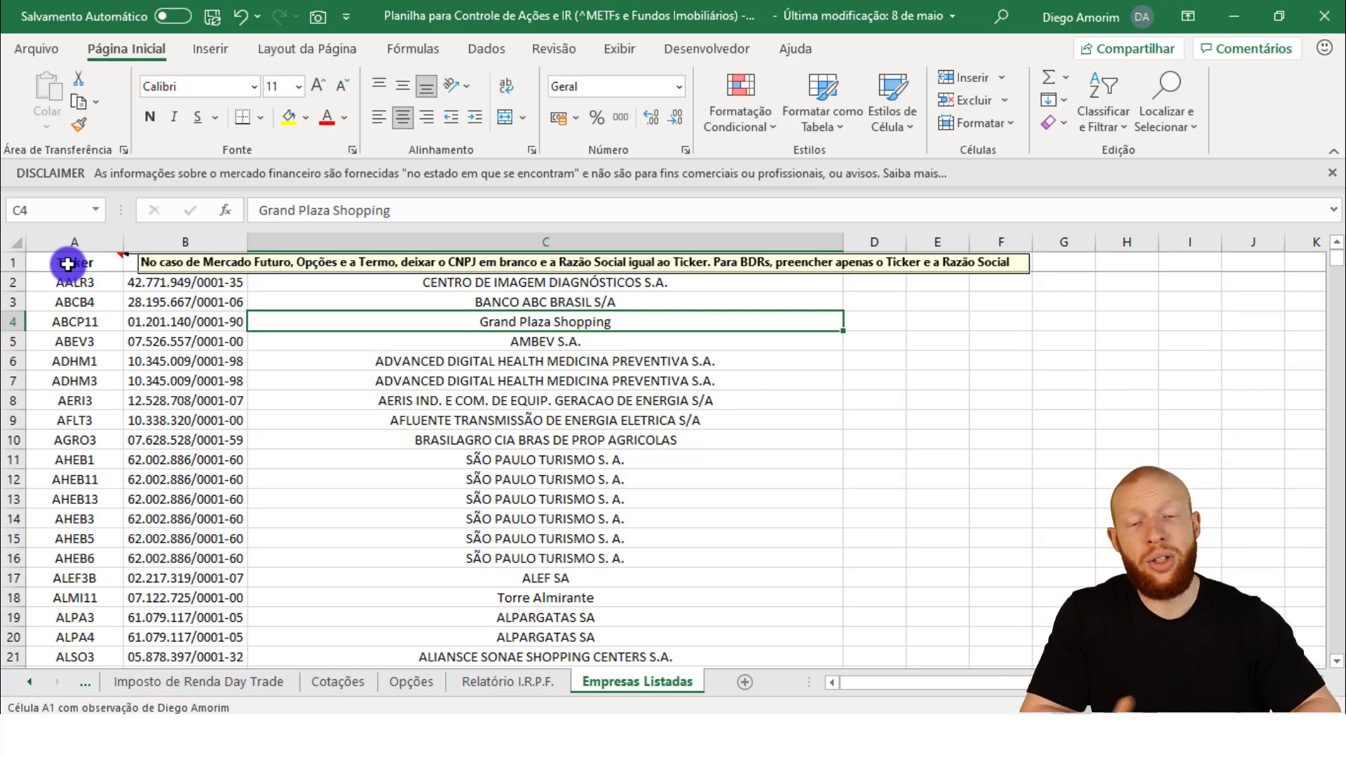
Examine how the MSFT34 BDR row fills the Ticker, CNPJ and Razão social columns.
key(Left)
key(Left)
key(ctrl+Down)
key(Up)
key(Up)
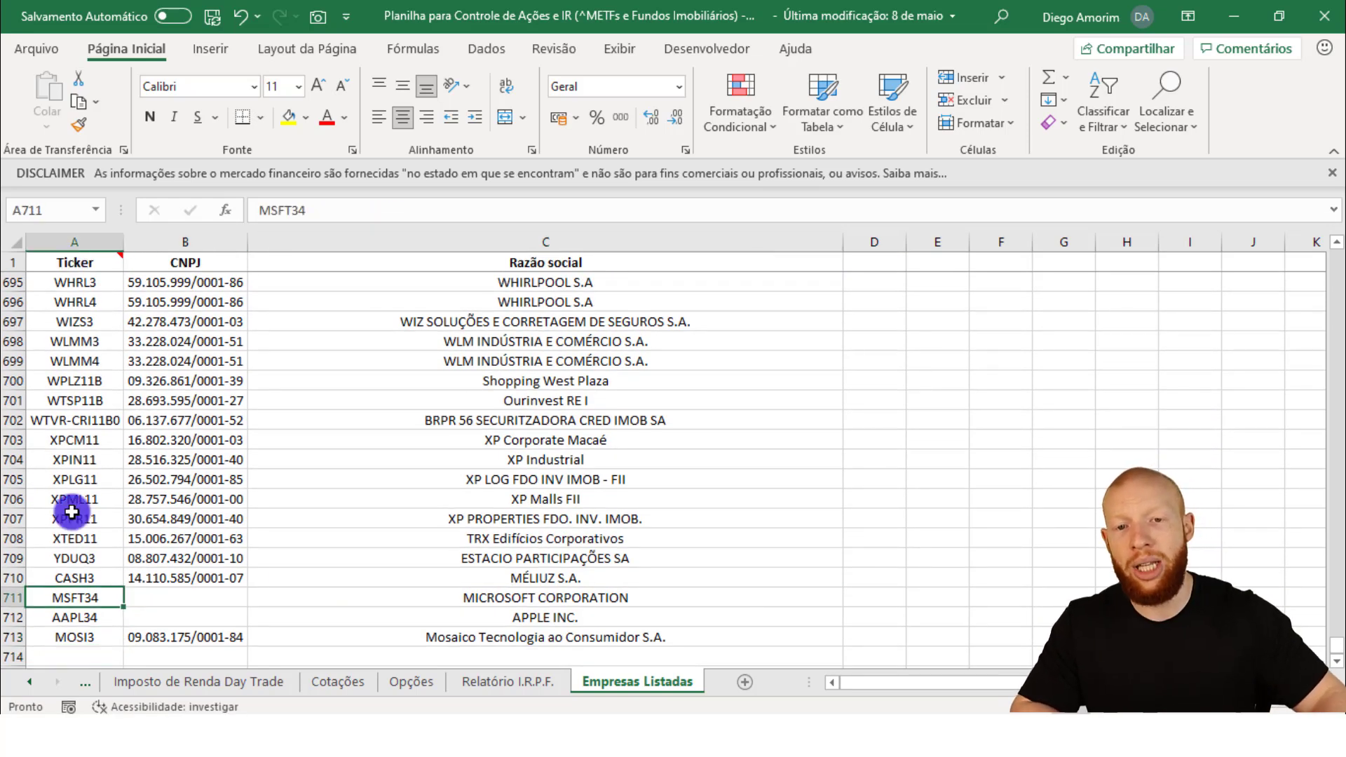
click(547, 599)
click(173, 596)
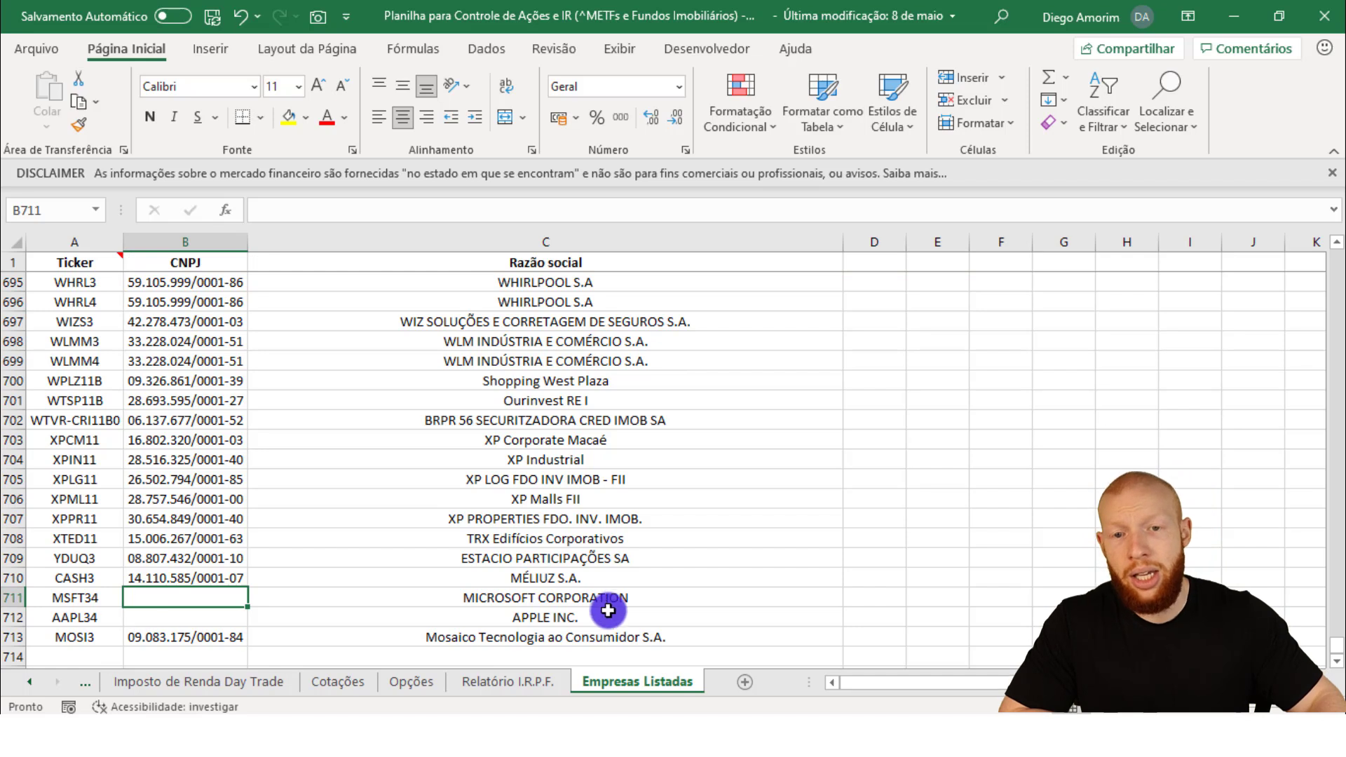
click(626, 598)
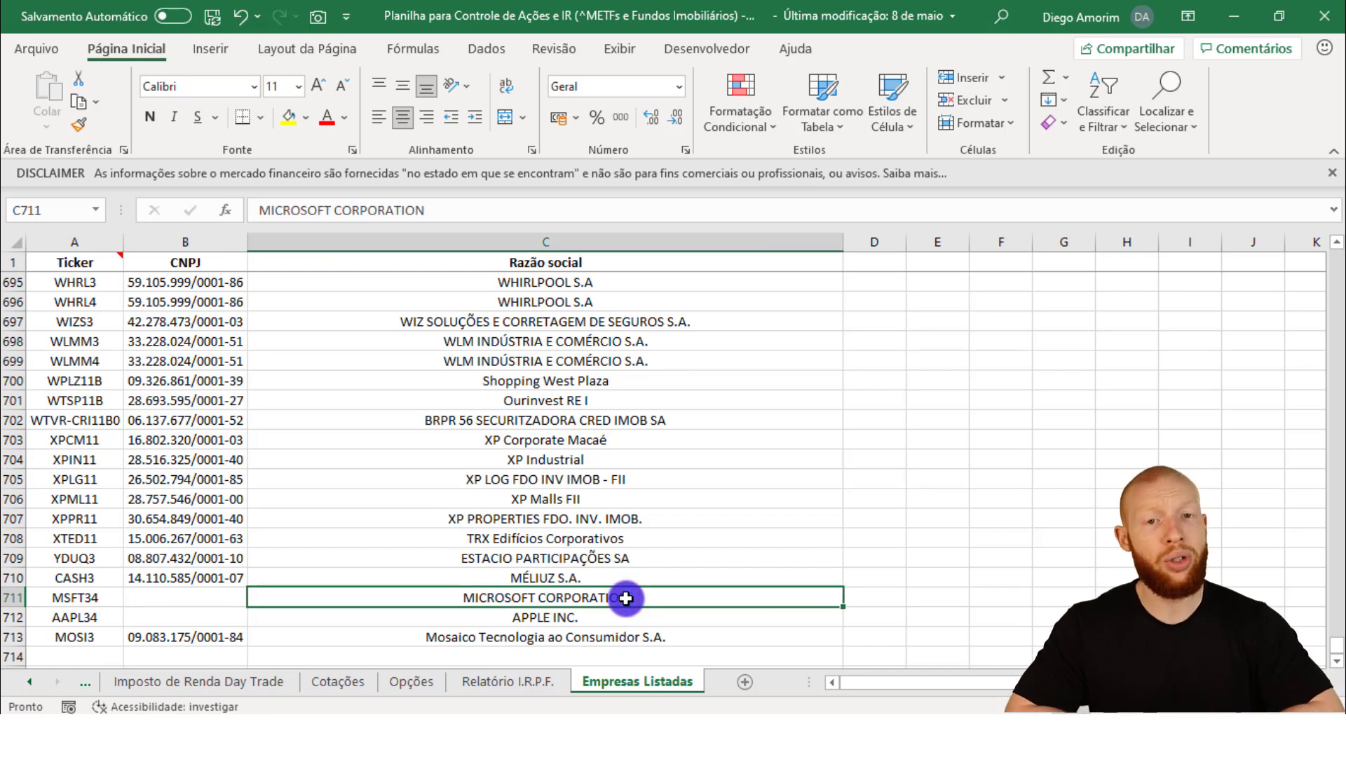
key(Left)
key(Left)
key(Right)
key(Right)
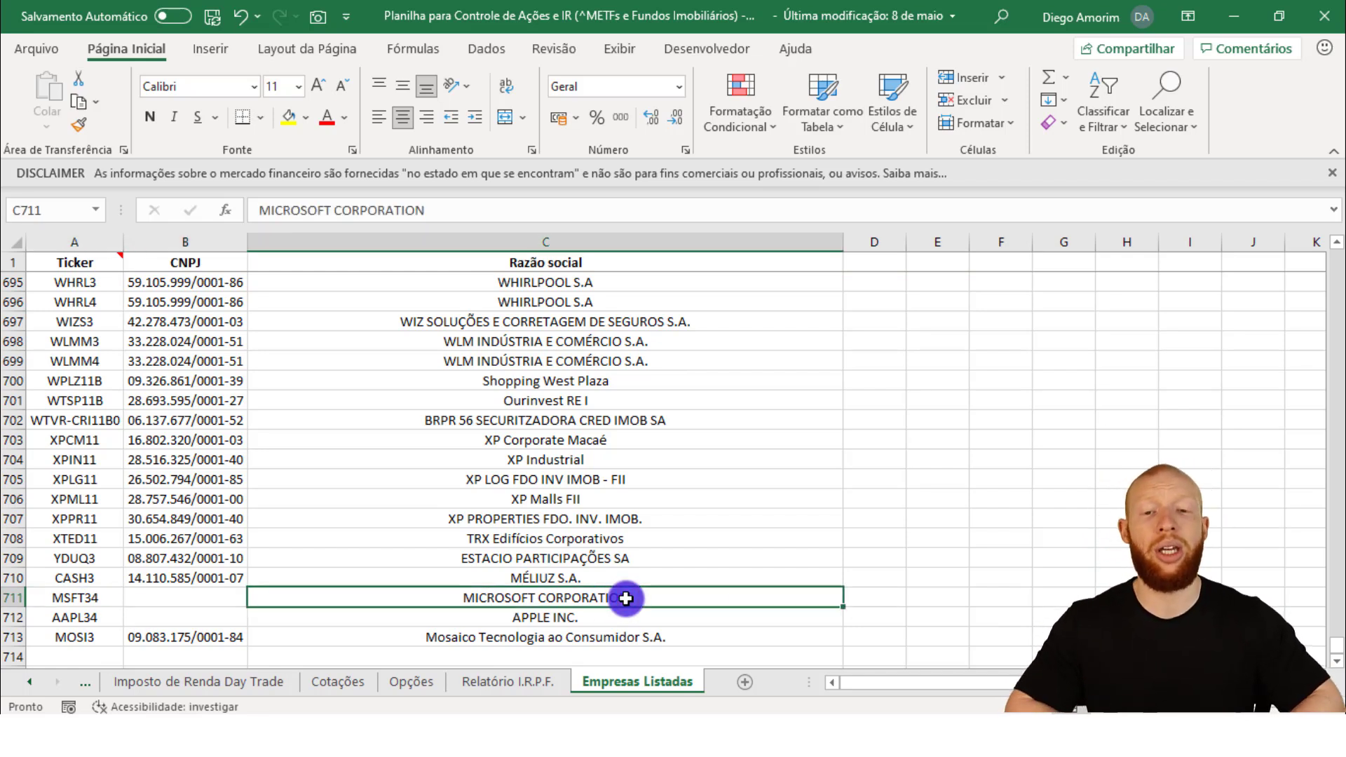
Enter the option ticker PETRD42 in A714 and copy it to Razão social in C714, leaving the CNPJ blank.
key(Left)
key(Down)
key(Down)
key(Down)
key(Left)
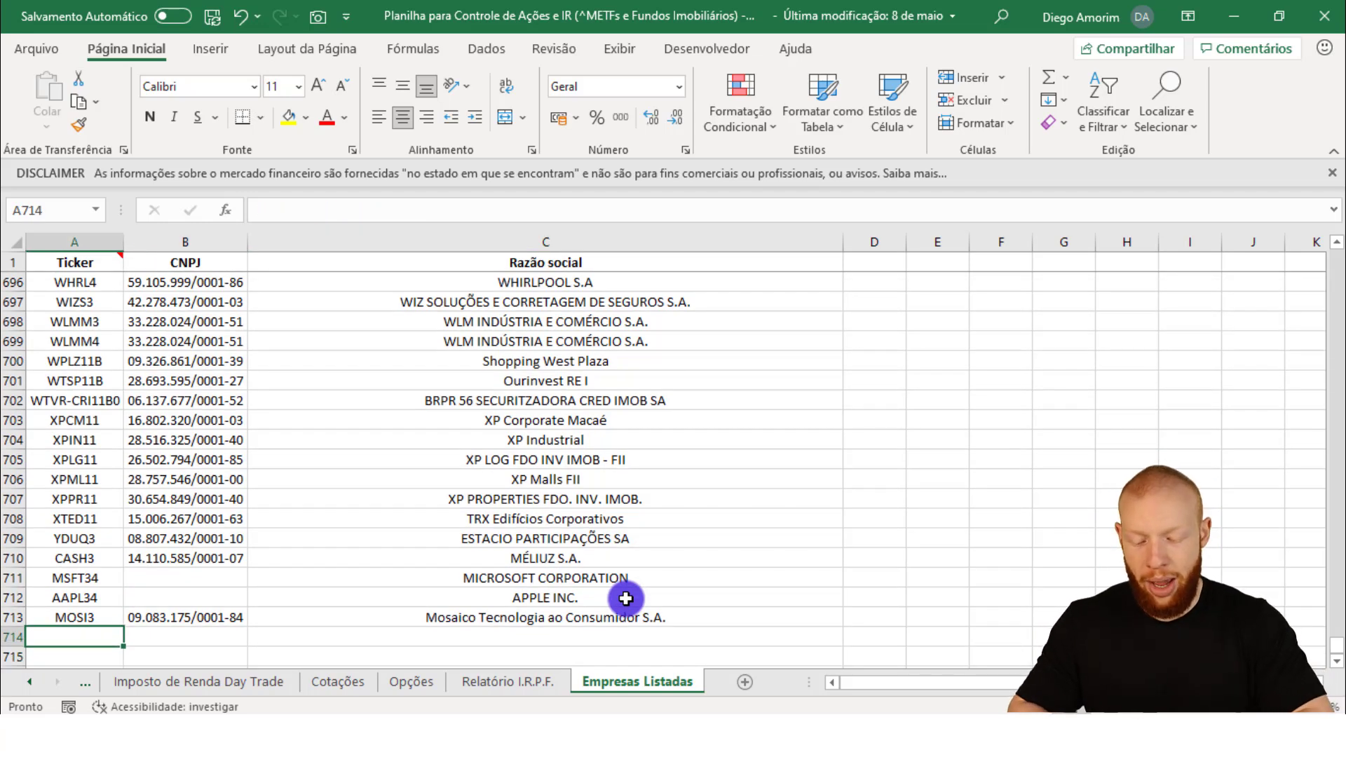
text(PETRD4)
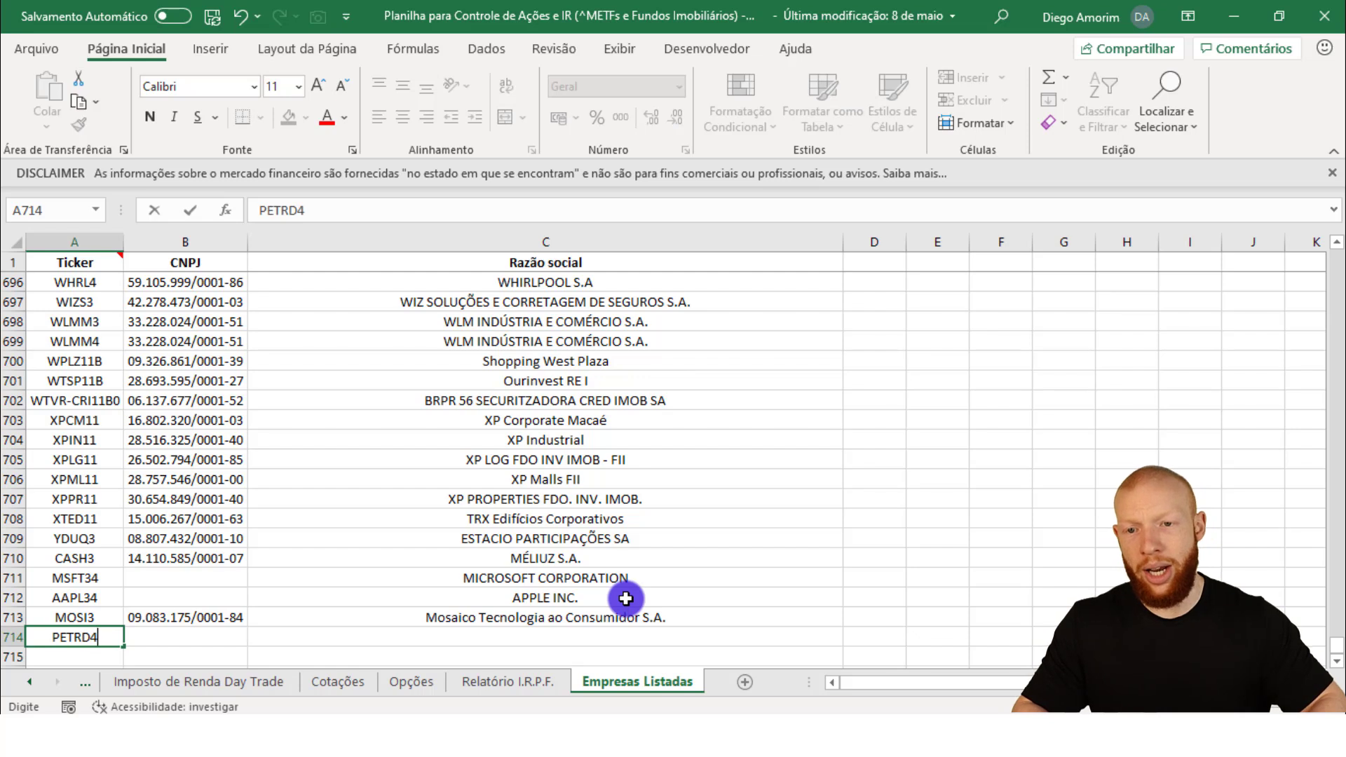
text(2)
key(Tab)
key(Left)
key(ctrl+c)
key(Right)
key(Right)
key(ctrl+v)
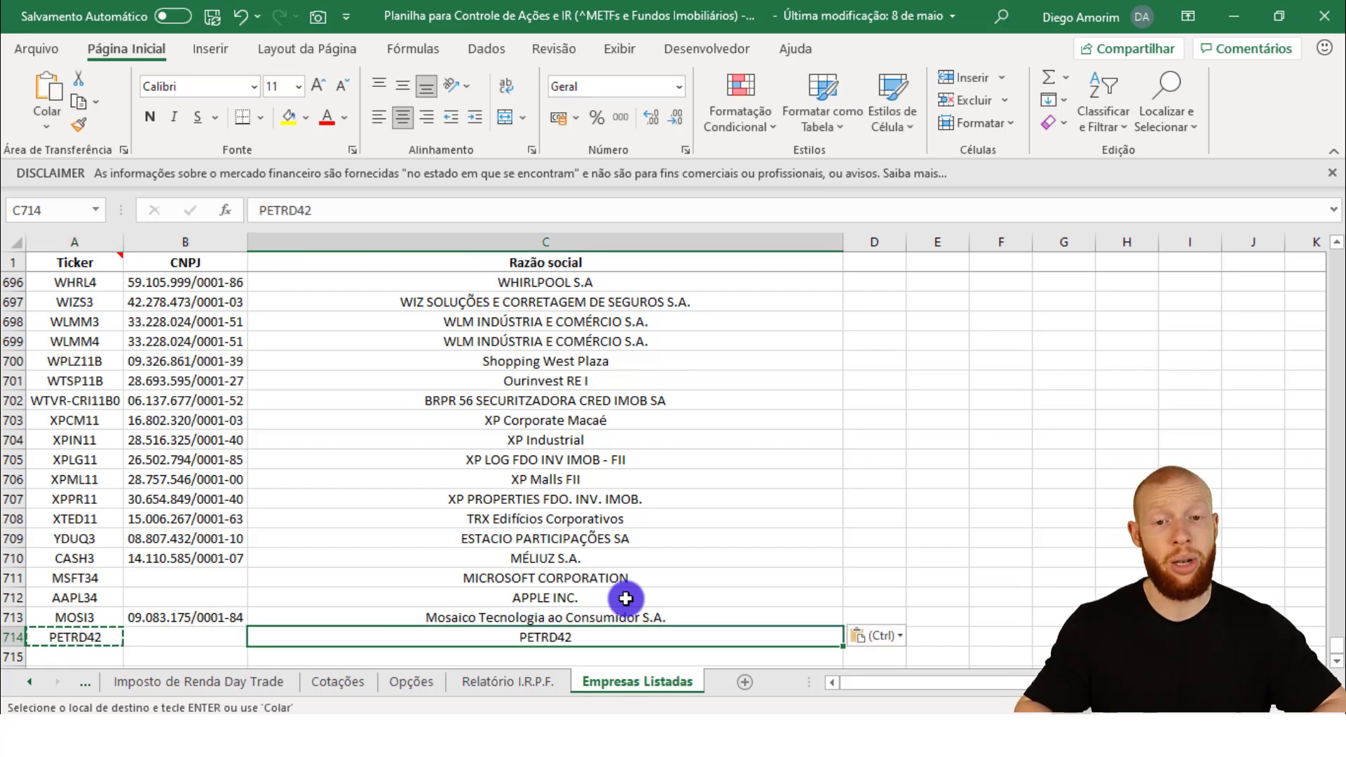
Clear the PETRD42 example entries from A714:C714.
key(shift+Left)
key(shift+Left)
key(Delete)
key(Up)
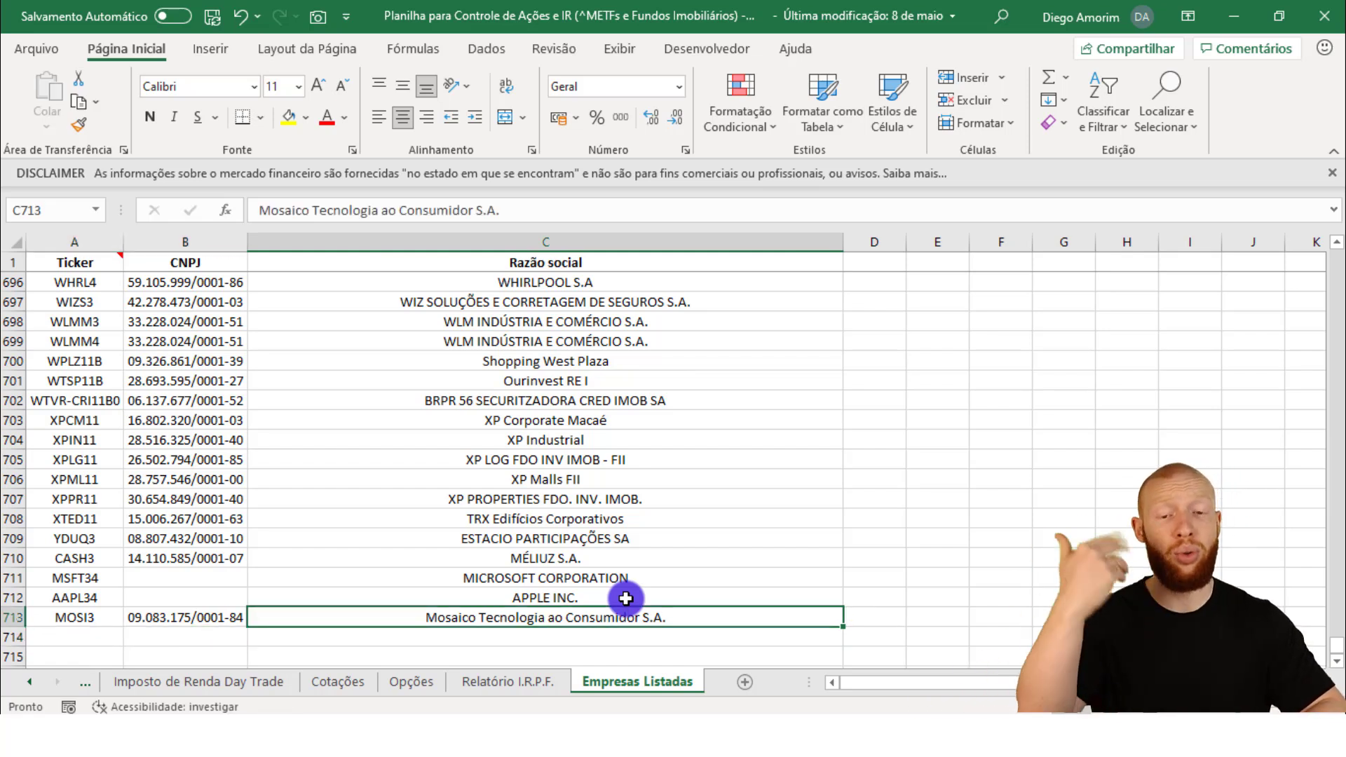
key(Down)
key(Left)
key(Left)
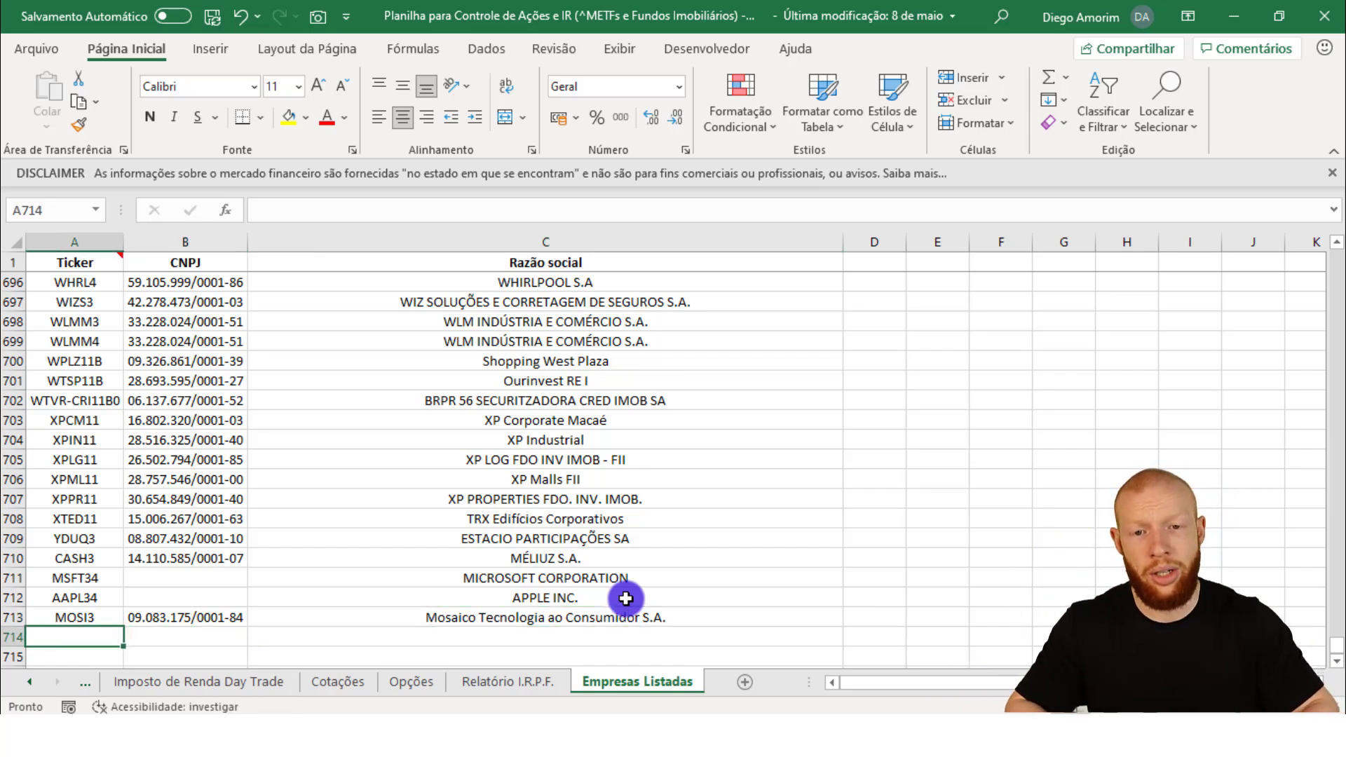
Copy the Empresas Listadas sheet into Série Controles para Bolsa de Valores - Aula 42.xlsm, choosing (mover para o final) and Criar uma cópia.
right_click(640, 683)
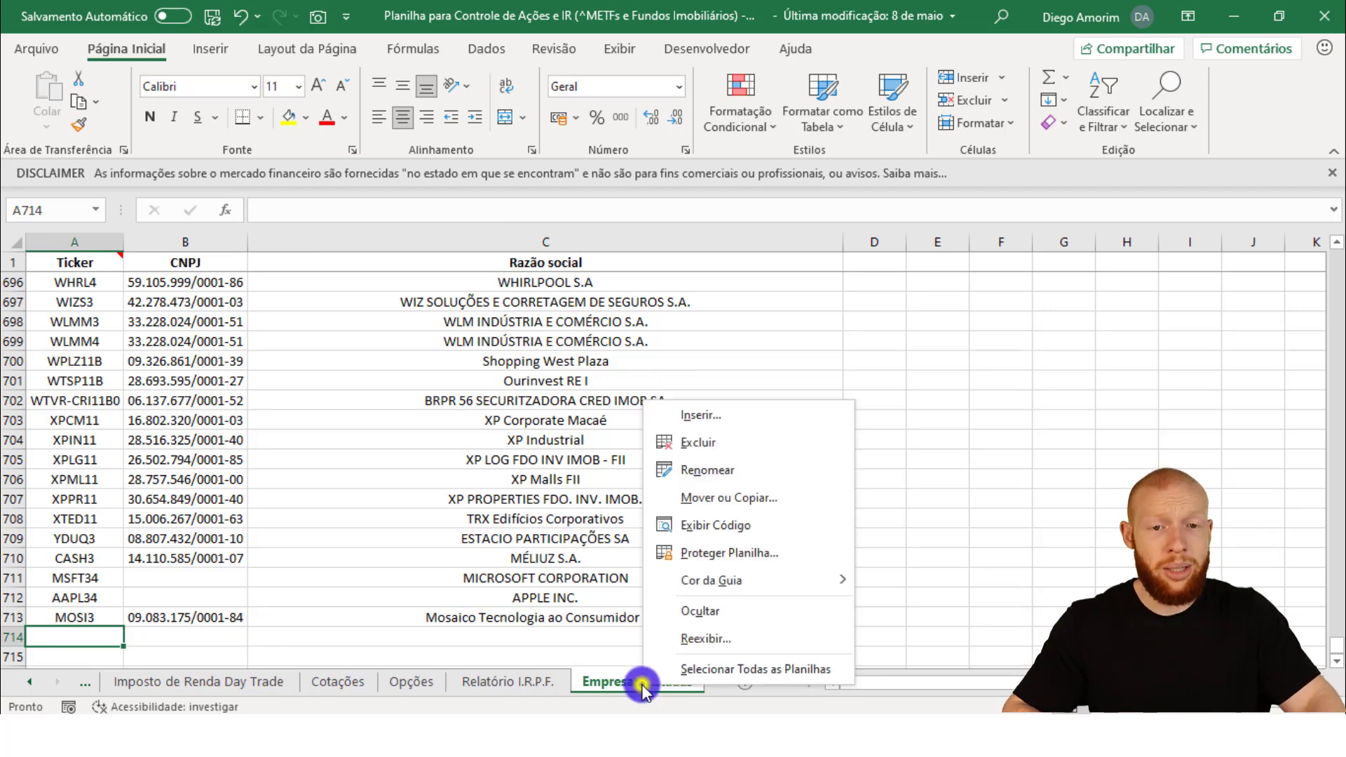
click(729, 498)
click(645, 602)
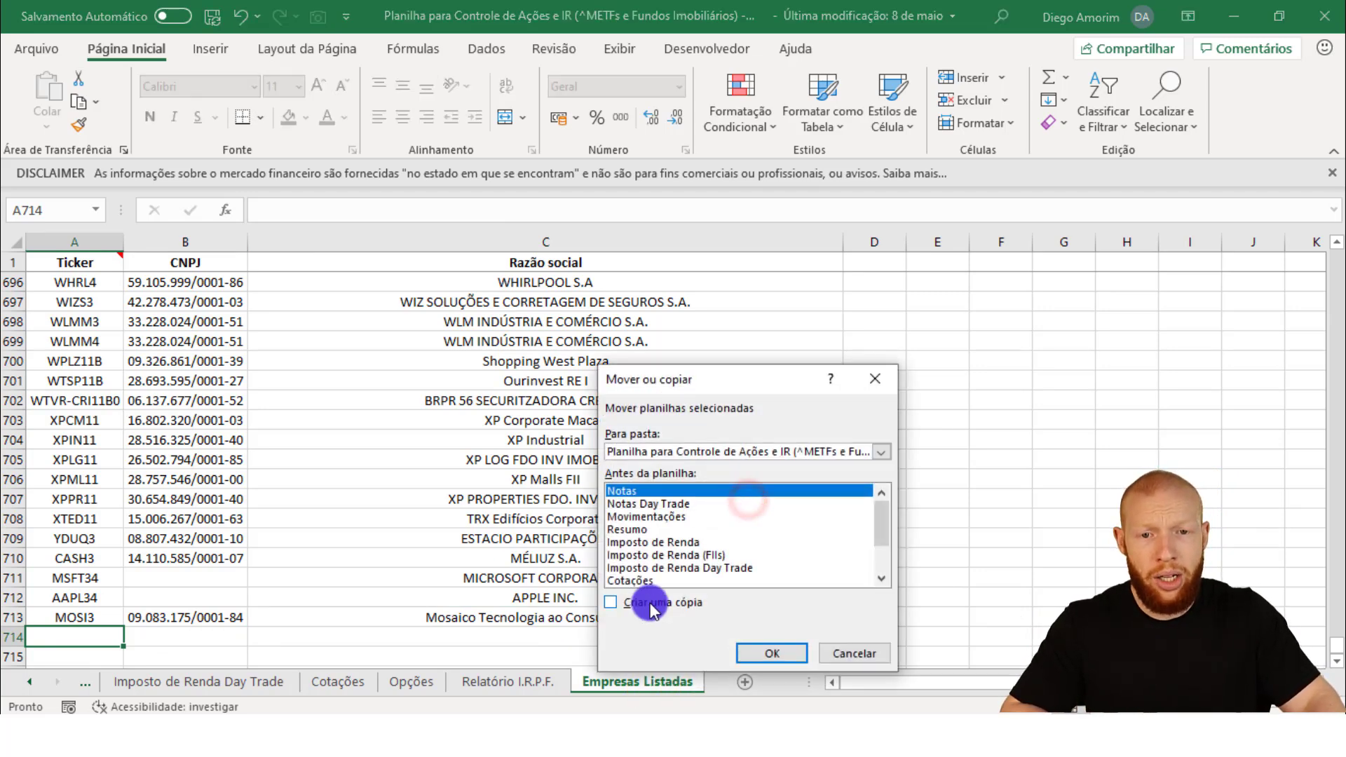
click(715, 451)
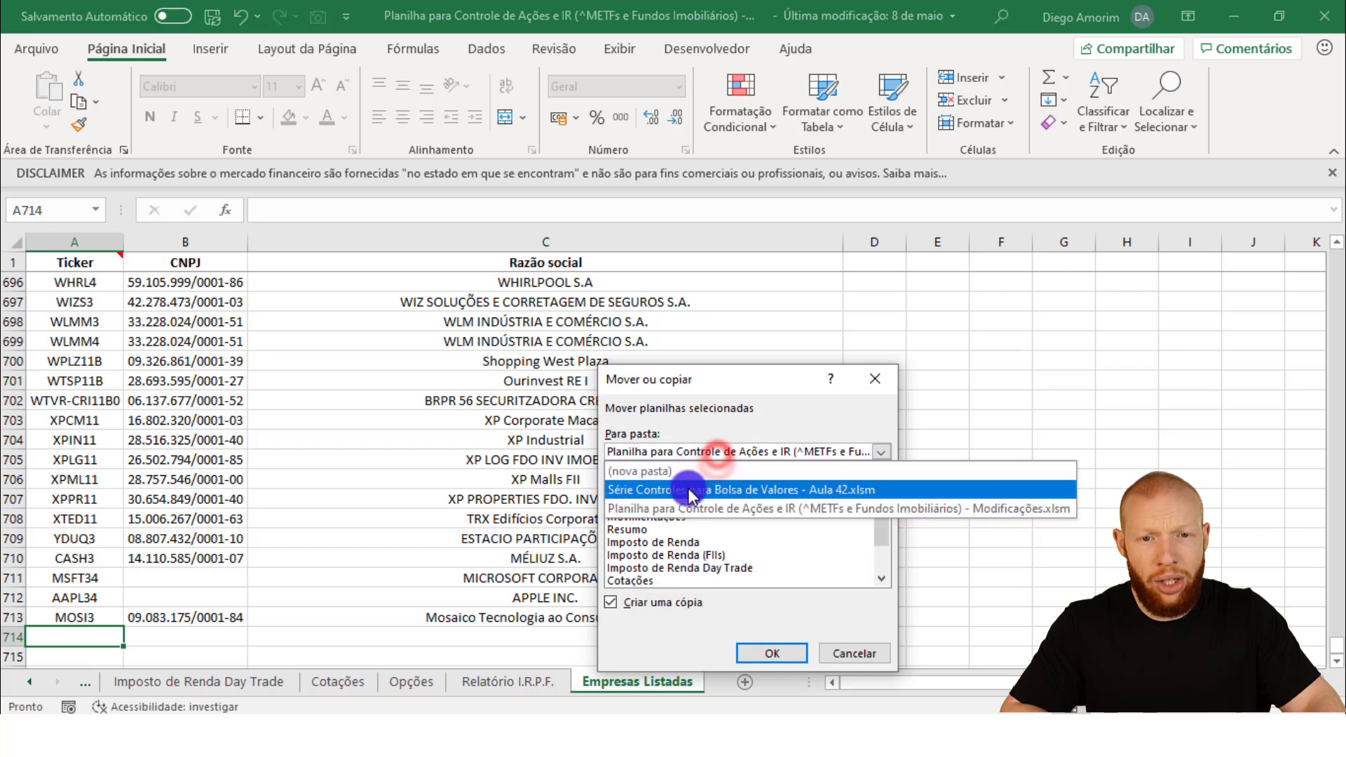
click(722, 491)
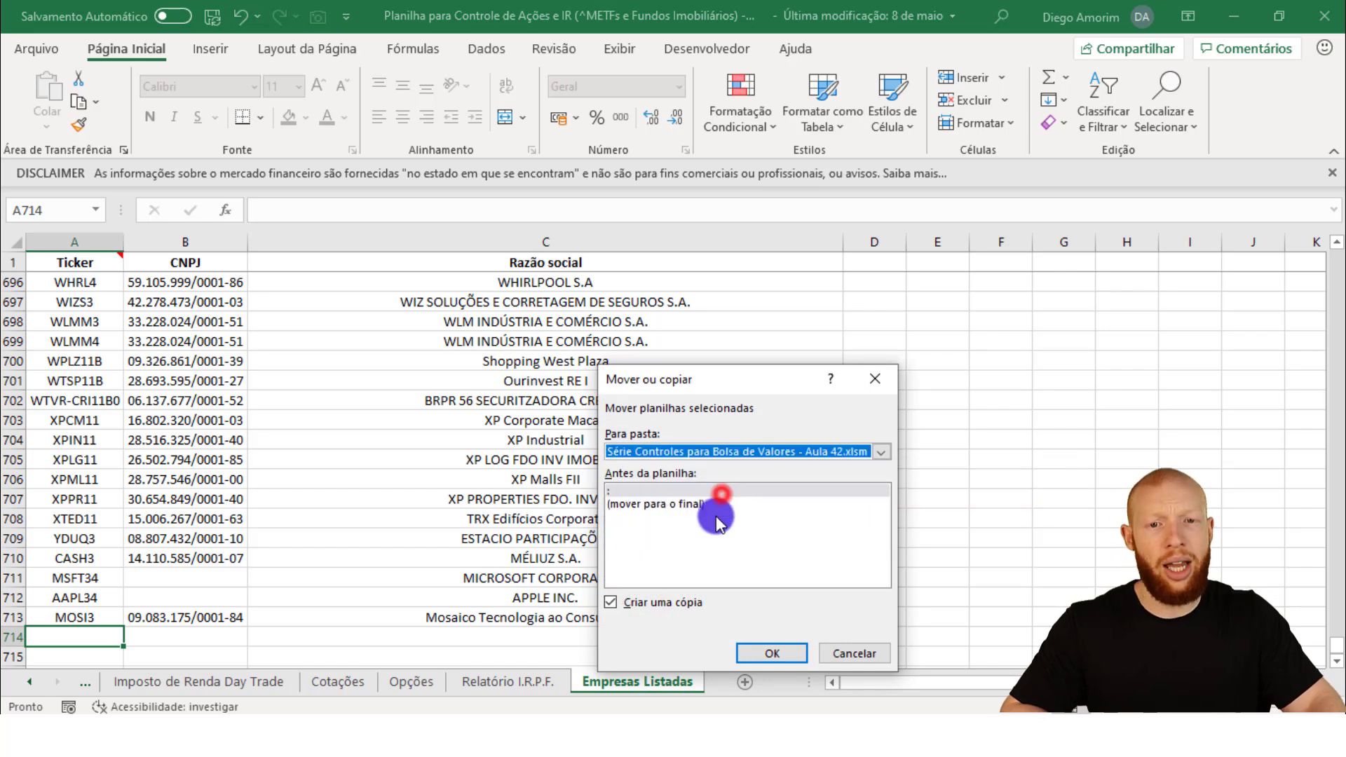
click(660, 504)
click(780, 655)
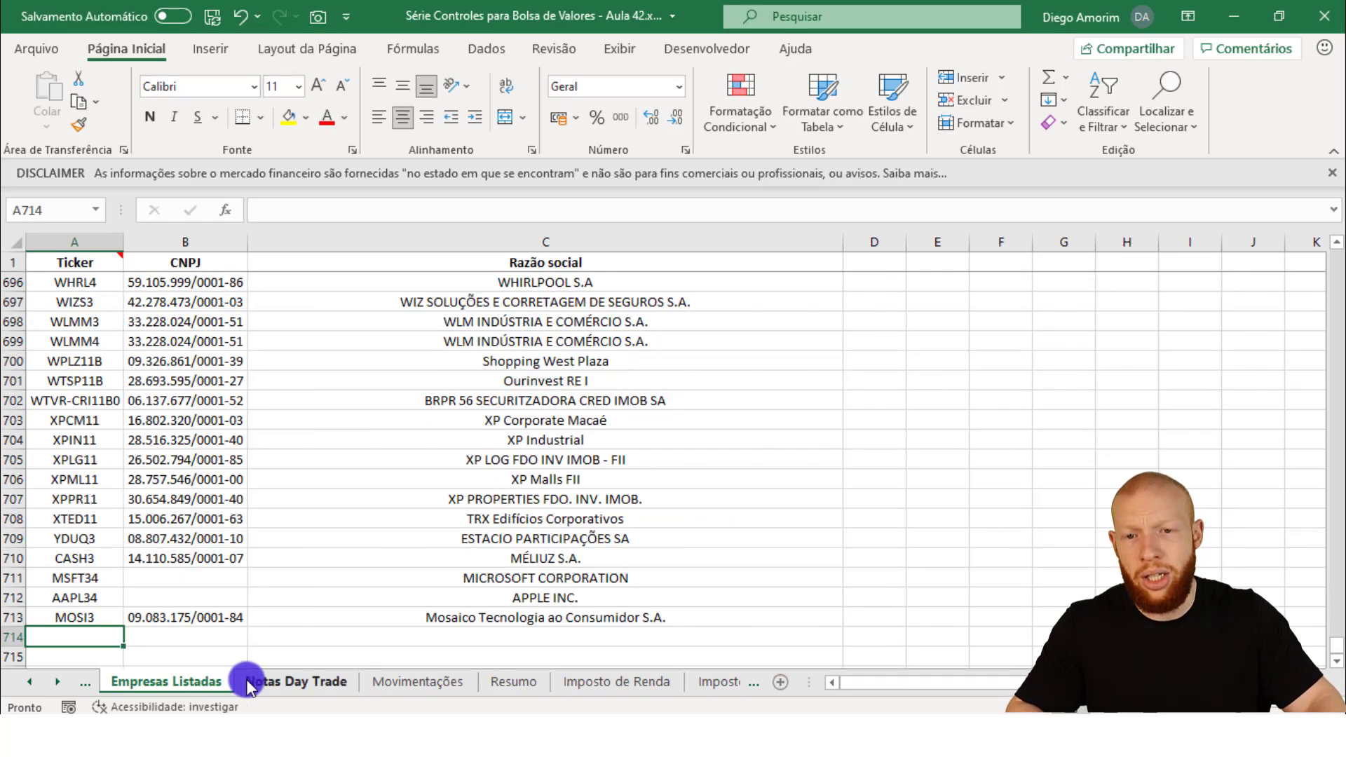
Move the copied Empresas Listadas sheet to the end of the workbook, after Feriados.
drag(179, 691, 717, 676)
click(547, 617)
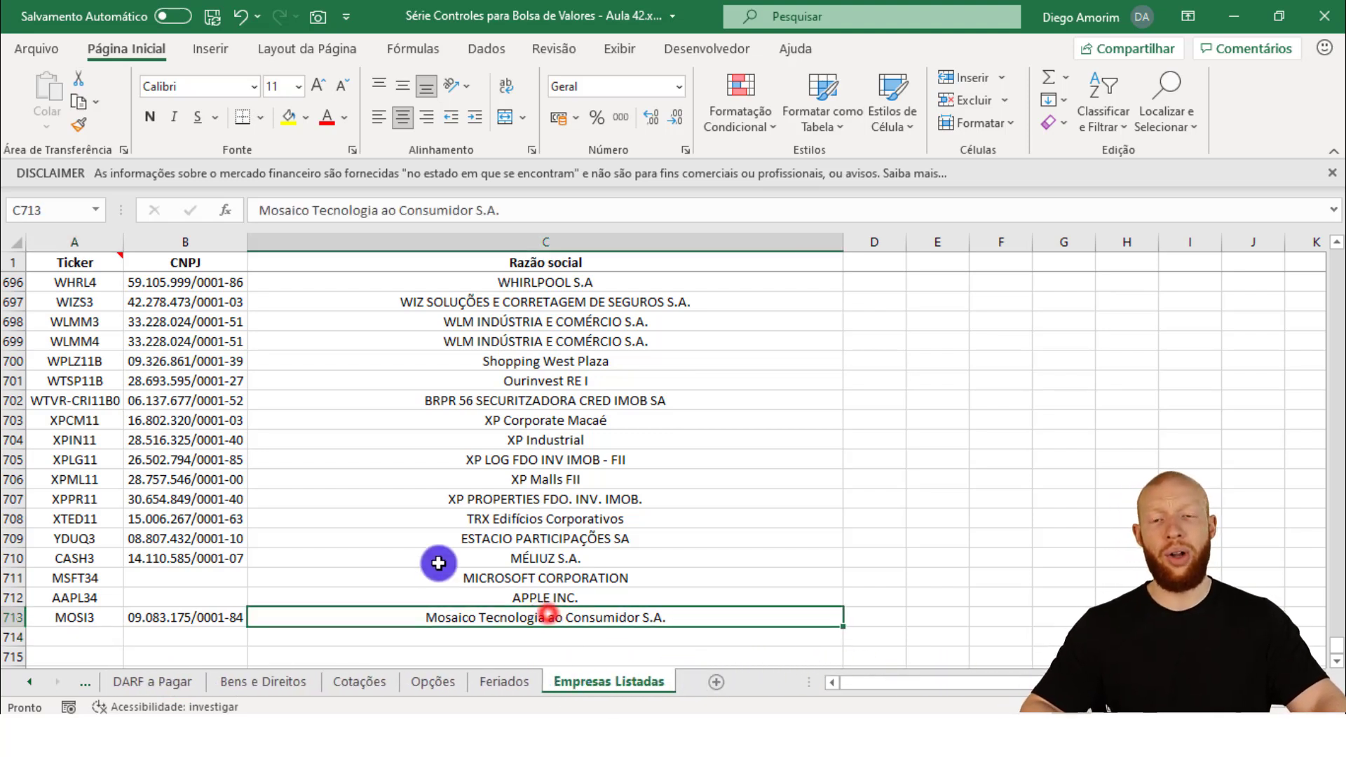
key(ctrl+Home)
Go back to the reference workbook's Relatório I.R.P.F. sheet and examine its Ativo, CNPJ and Discriminação report columns.
key(ctrl+Page_Up)
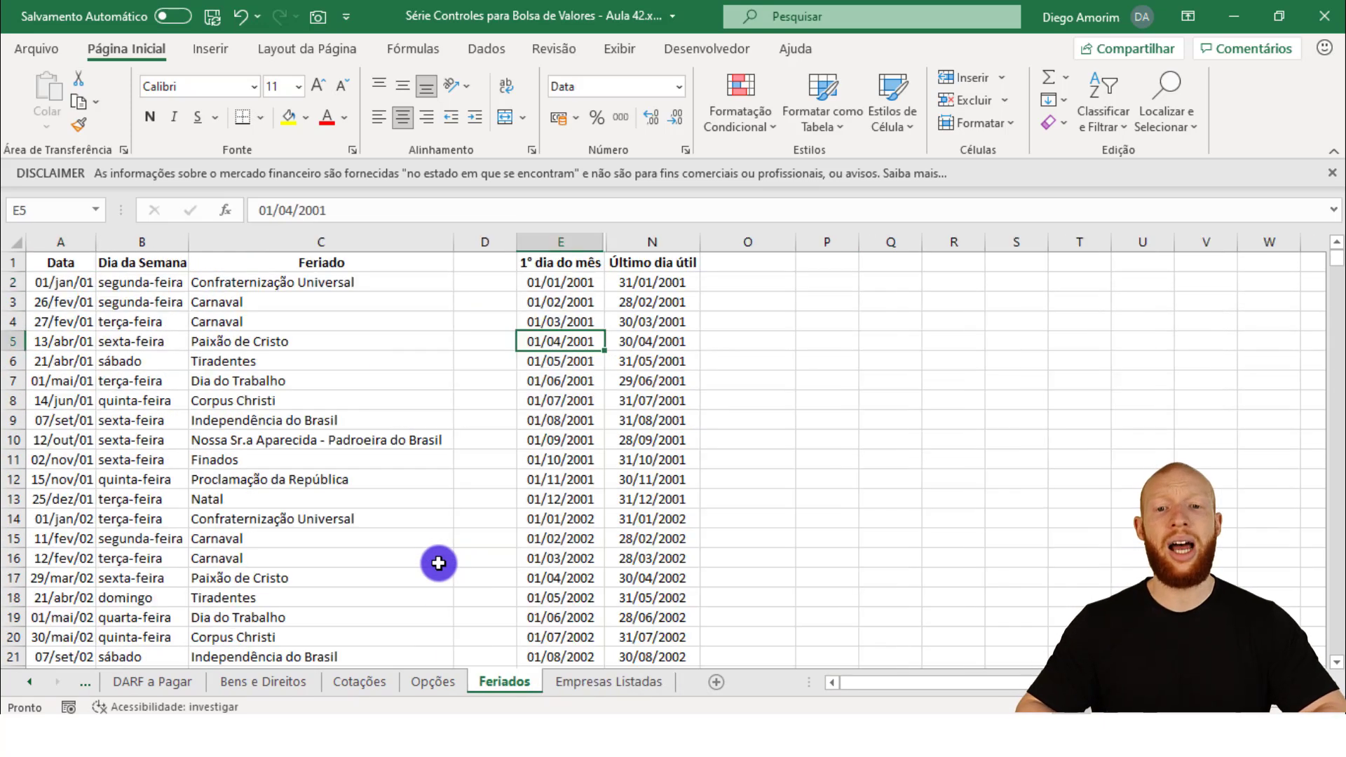
key(ctrl+Page_Up)
key(ctrl+Page_Up)
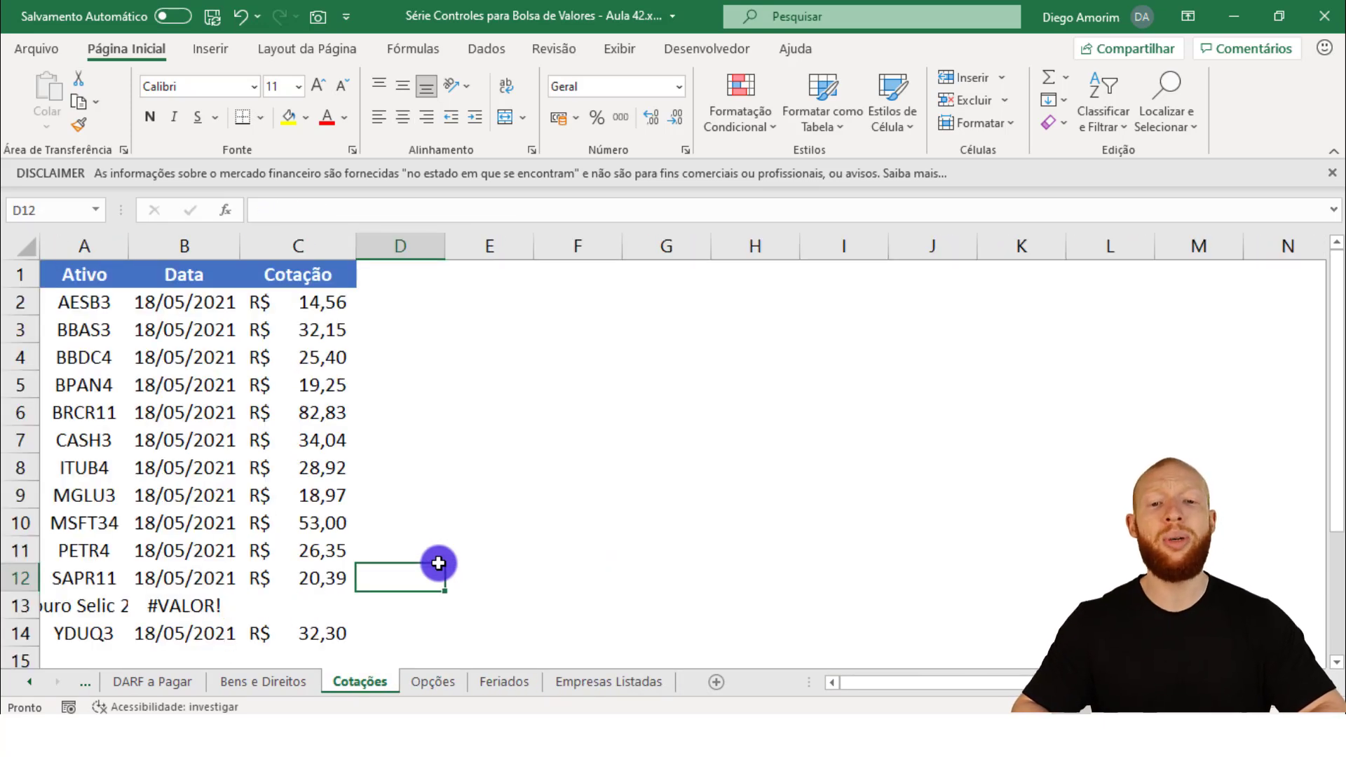
key(ctrl+Page_Up)
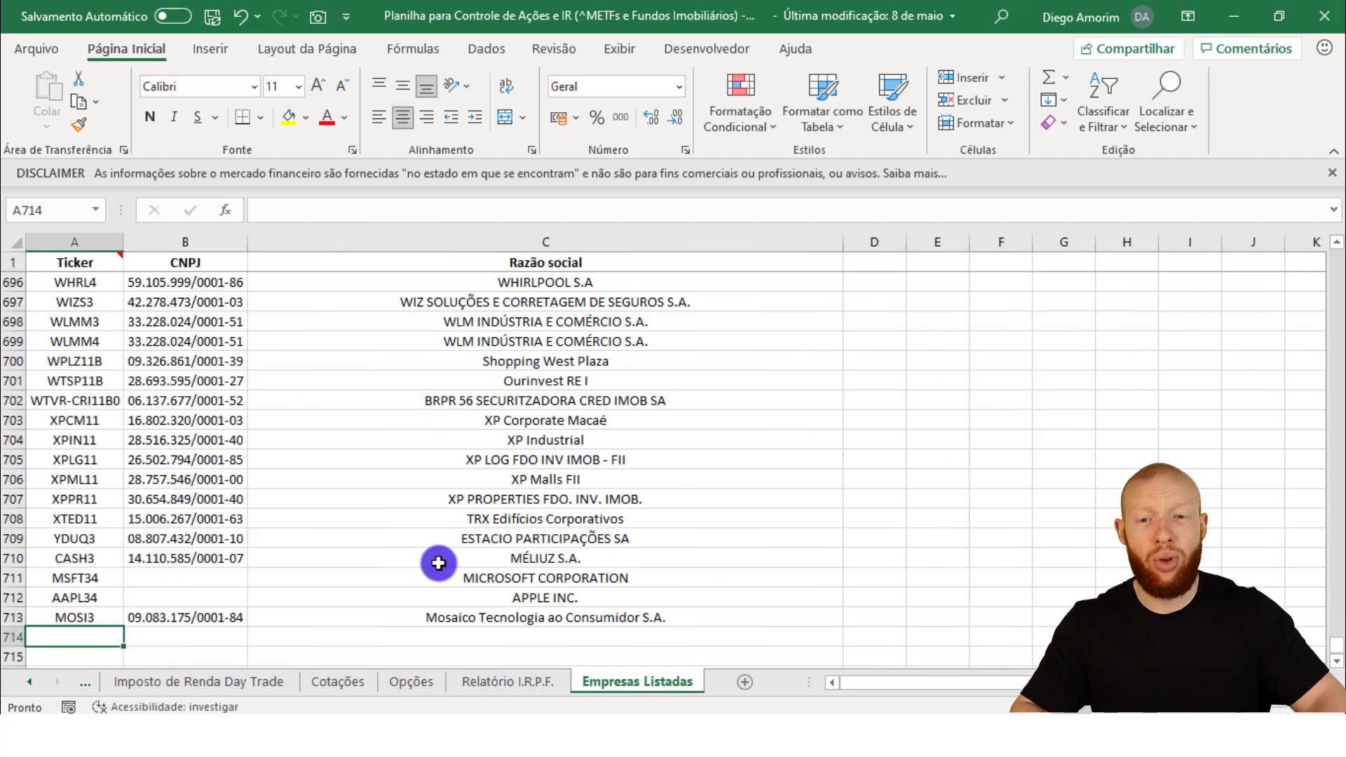
click(484, 681)
click(911, 303)
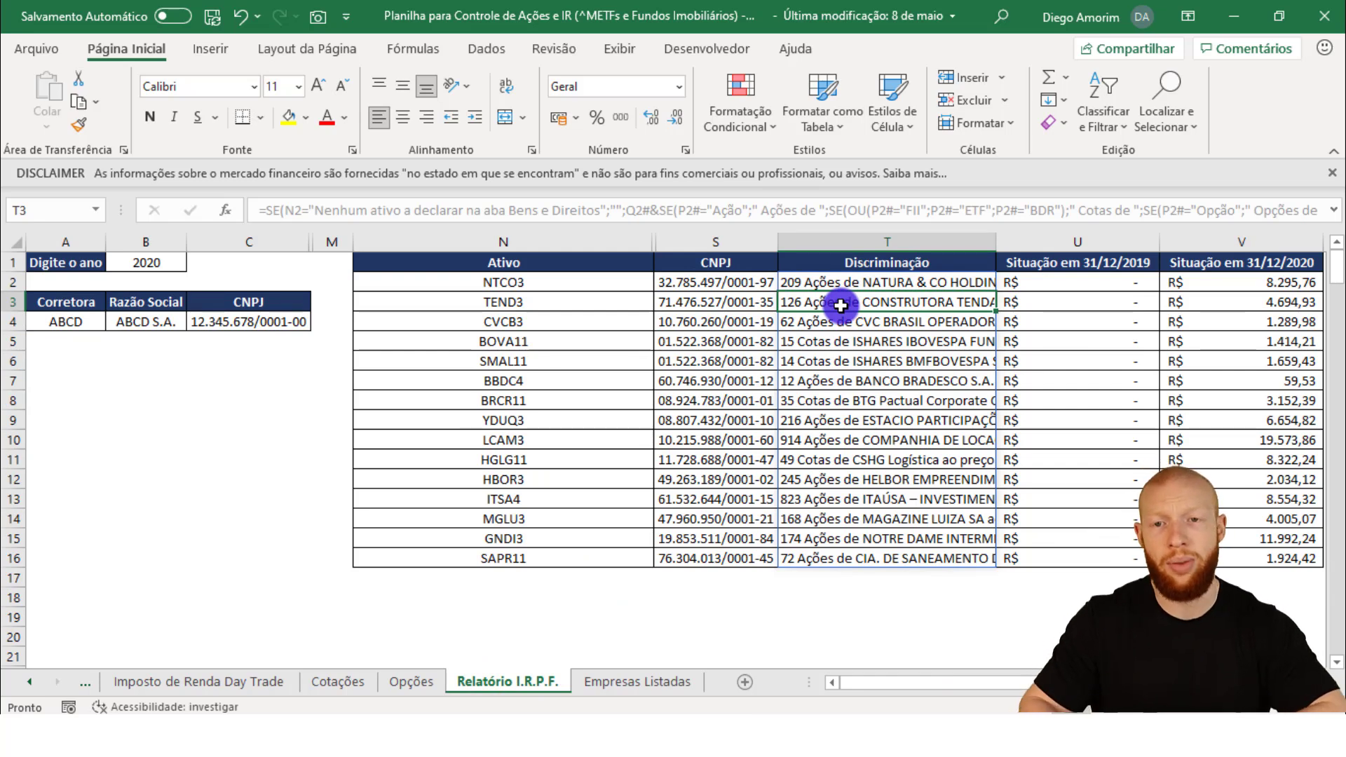
key(Left)
key(Up)
key(Left)
key(Up)
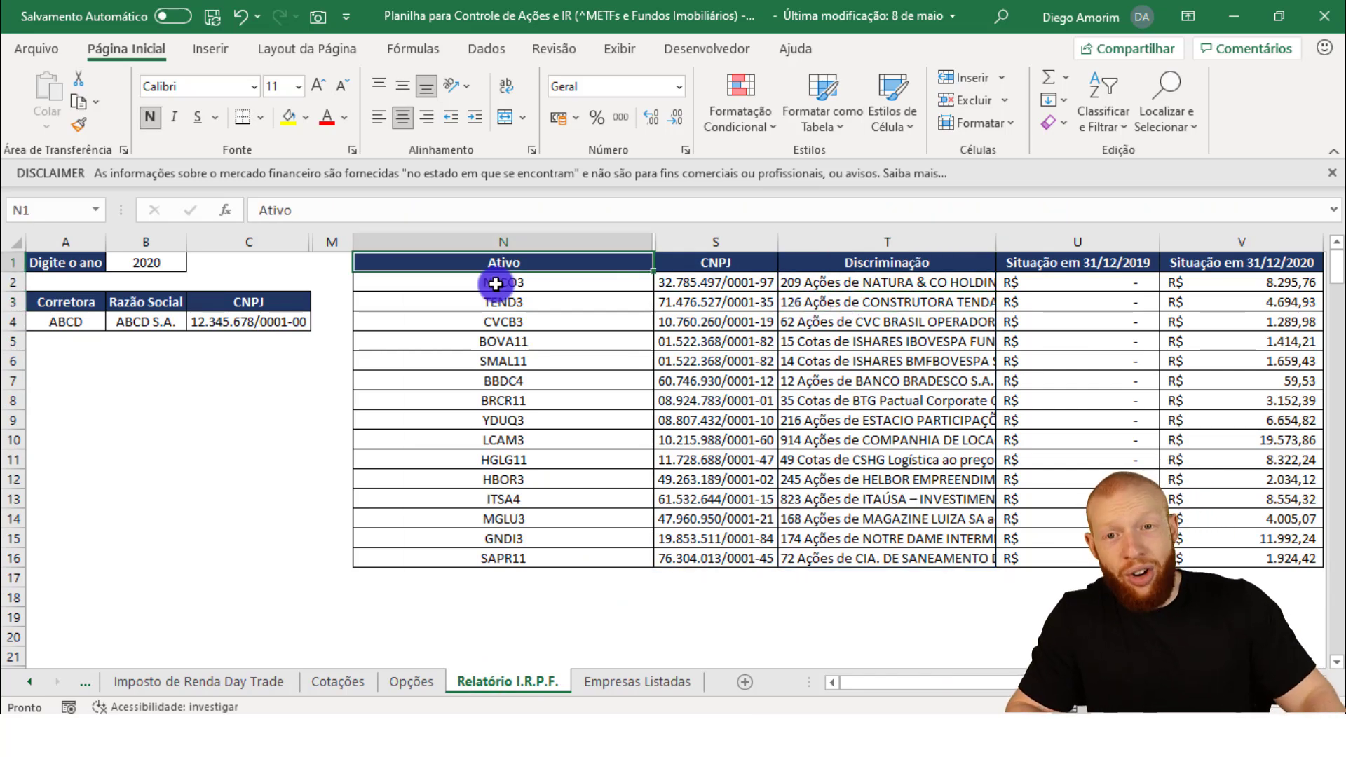
Unhide the hidden columns between C and N on the Relatório I.R.P.F. sheet.
click(244, 239)
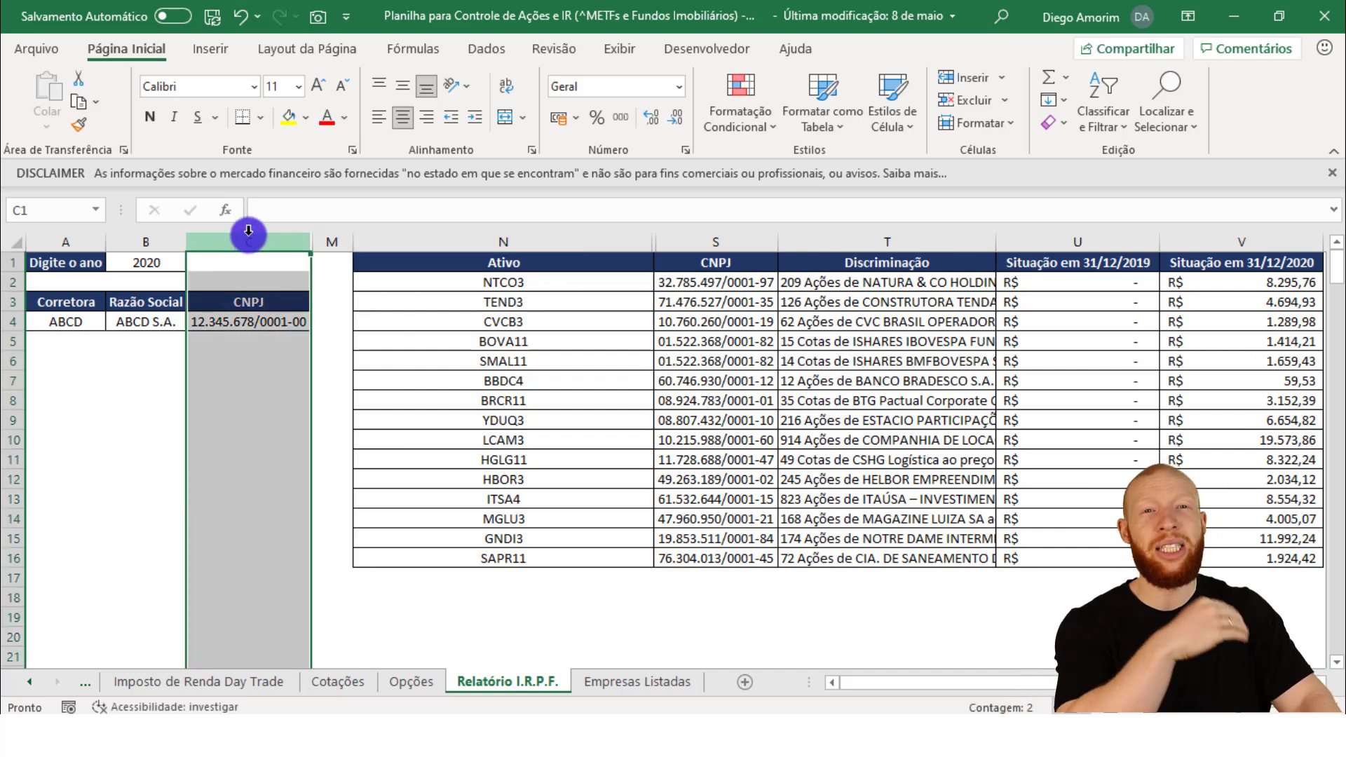
click(331, 242)
drag(246, 242, 346, 238)
right_click(346, 237)
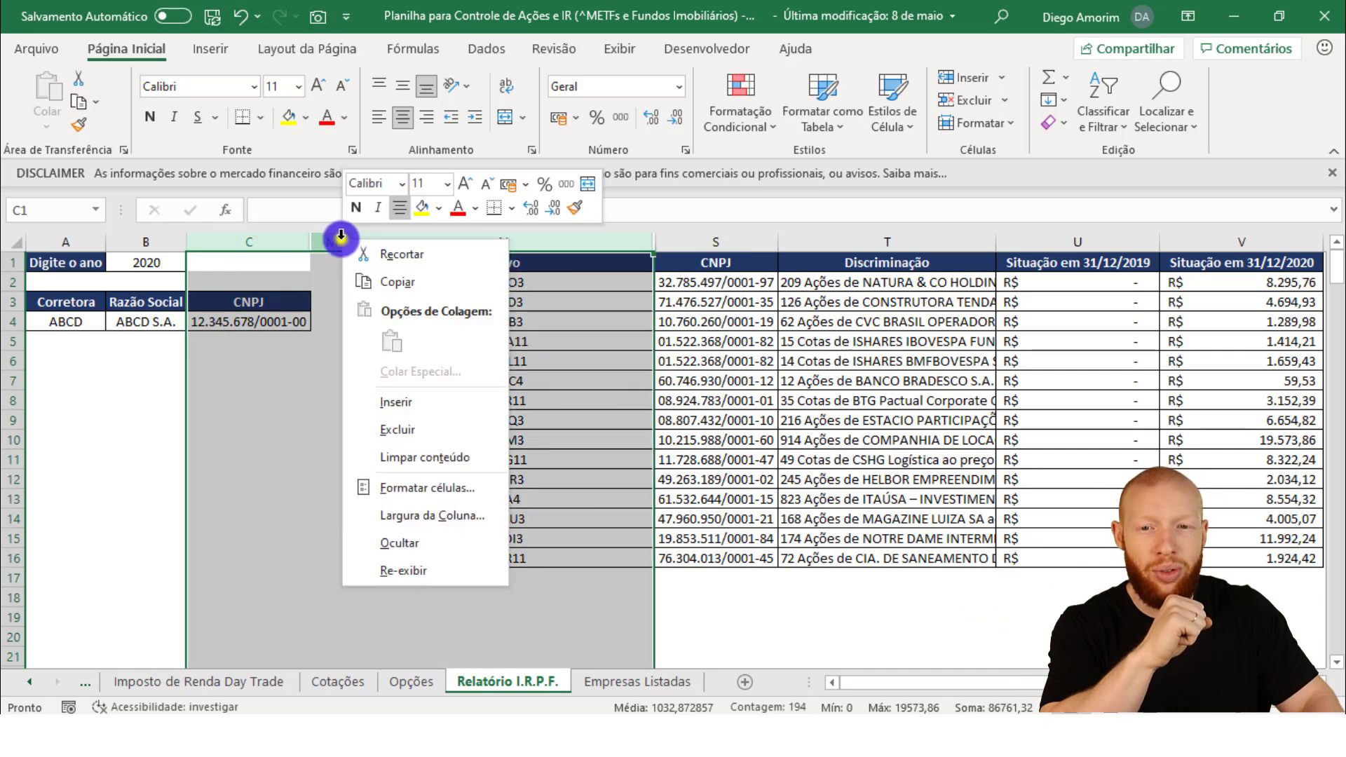
click(419, 573)
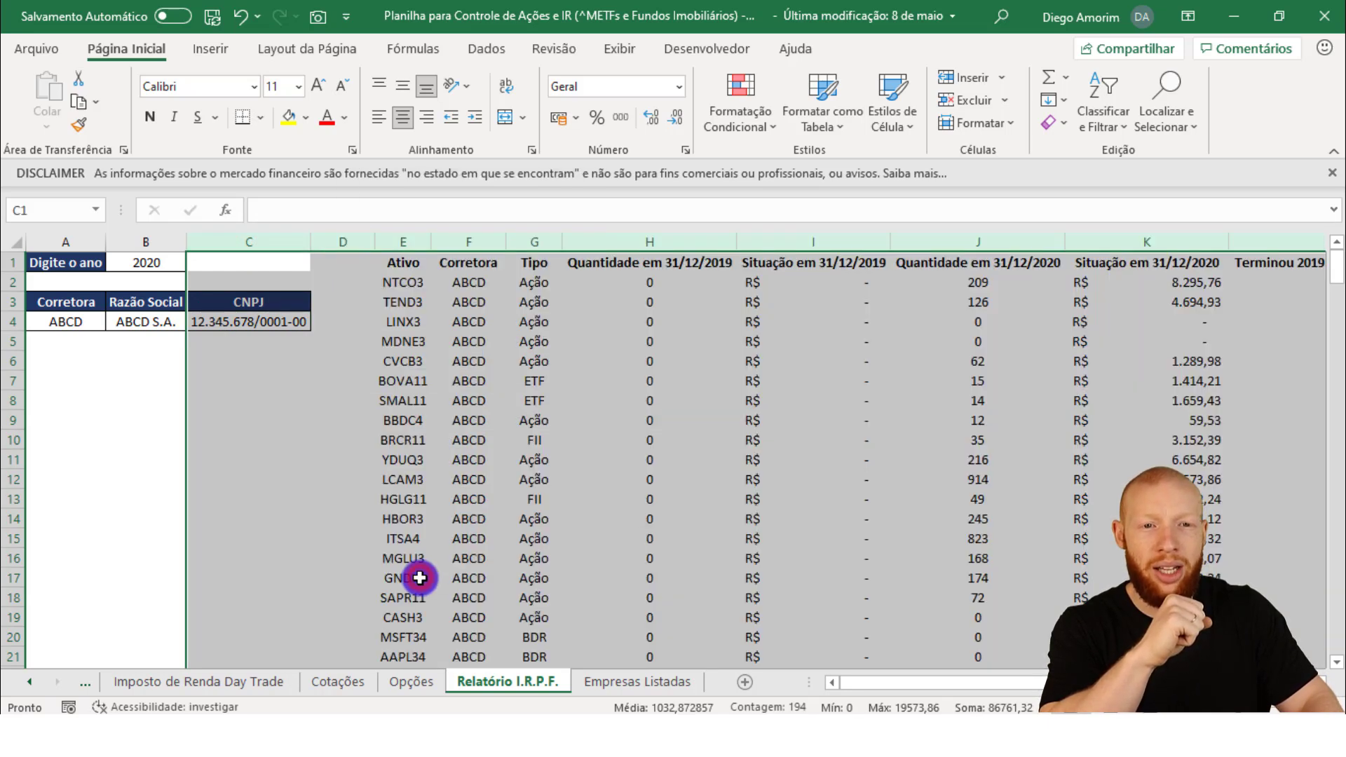
Copy the header row from Ativo to Terminou 2019 ou 2020 posicionado? in Relatório I.R.P.F. into the Bens e Direitos sheet from cell E1.
click(532, 454)
key(Left)
key(Left)
key(Up)
key(Up)
key(Up)
key(Up)
key(Up)
key(Up)
key(Up)
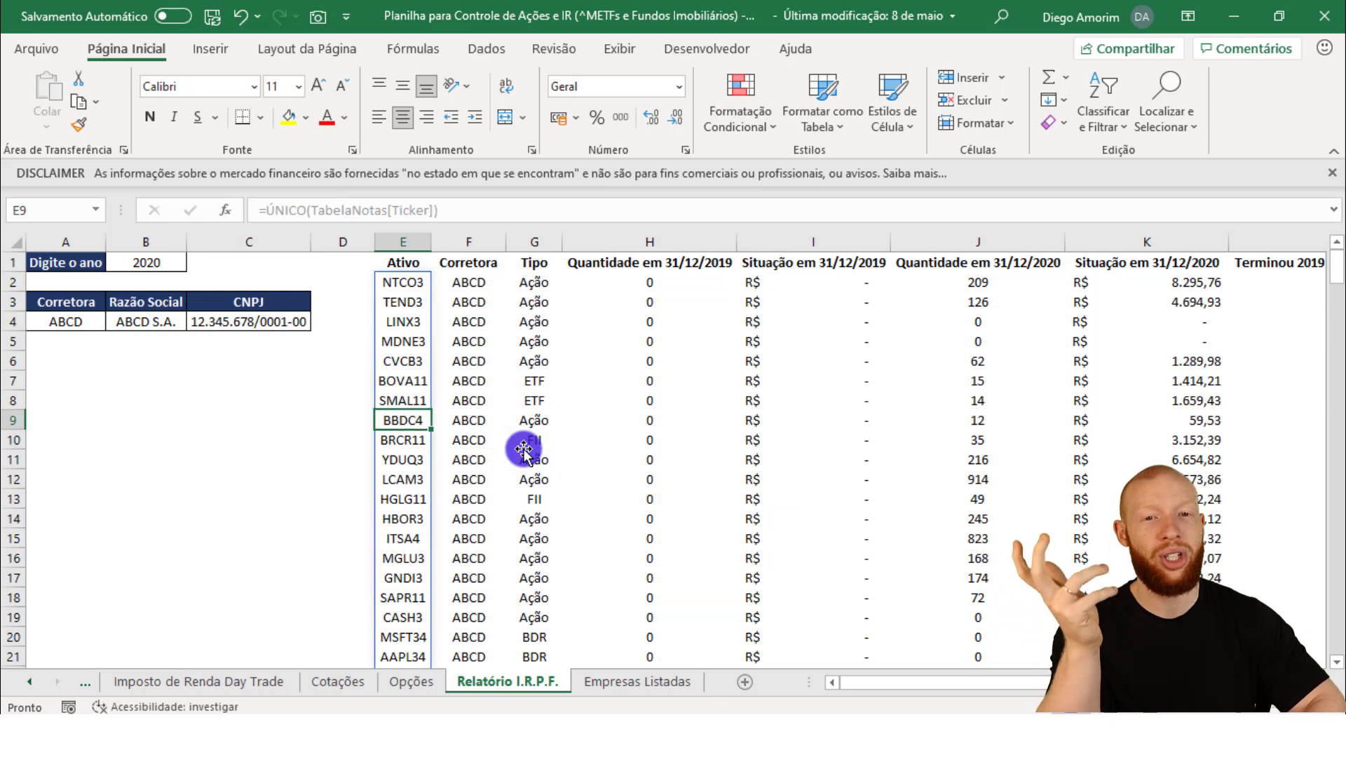
key(Up)
key(Up)
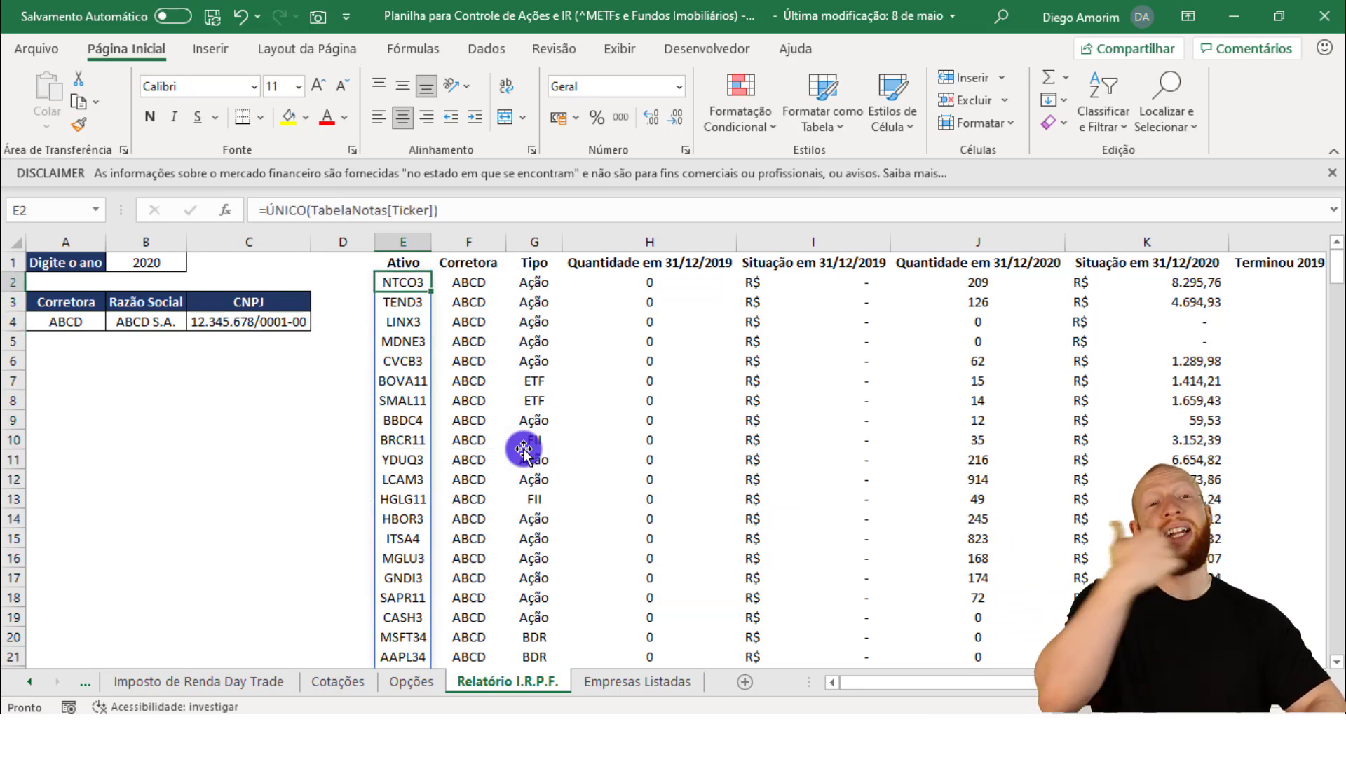
key(Up)
key(ctrl+shift+Right)
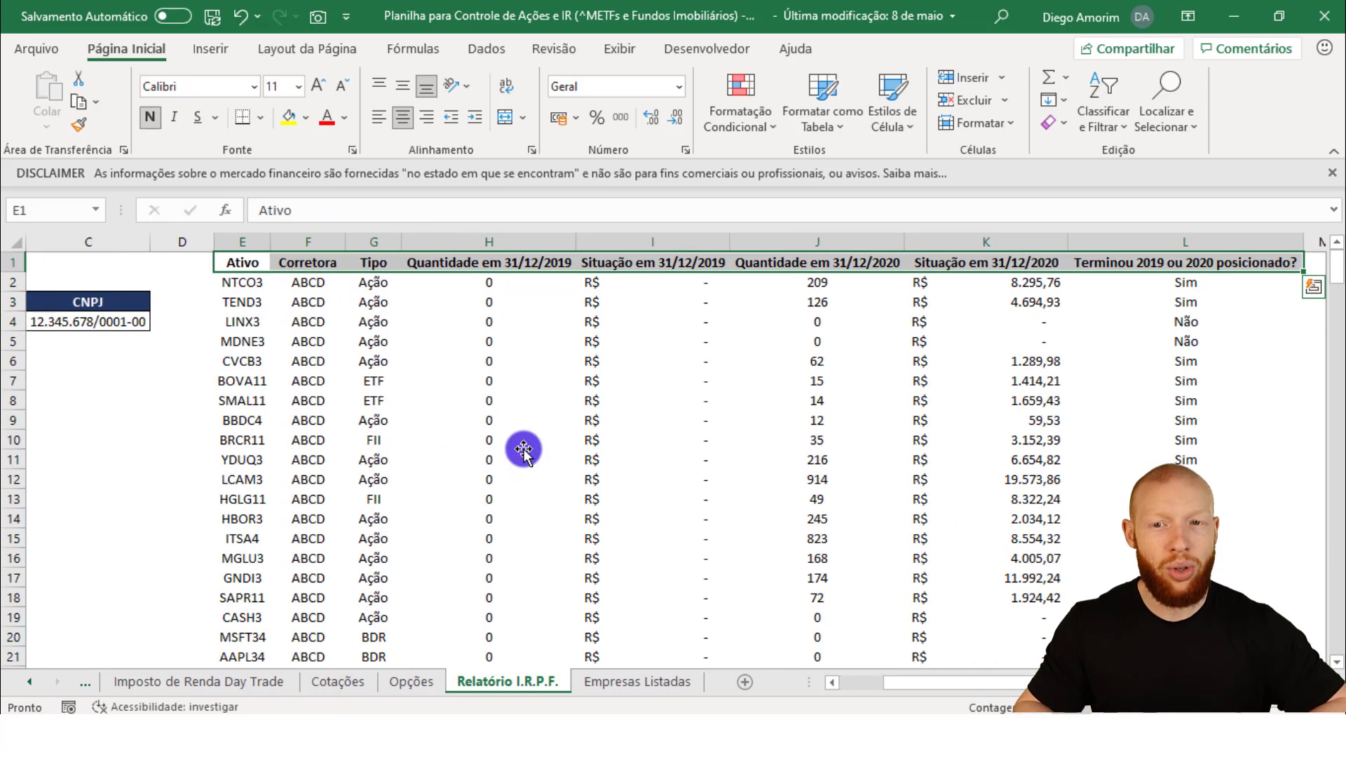
key(ctrl+c)
key(alt+Tab)
key(ctrl+v)
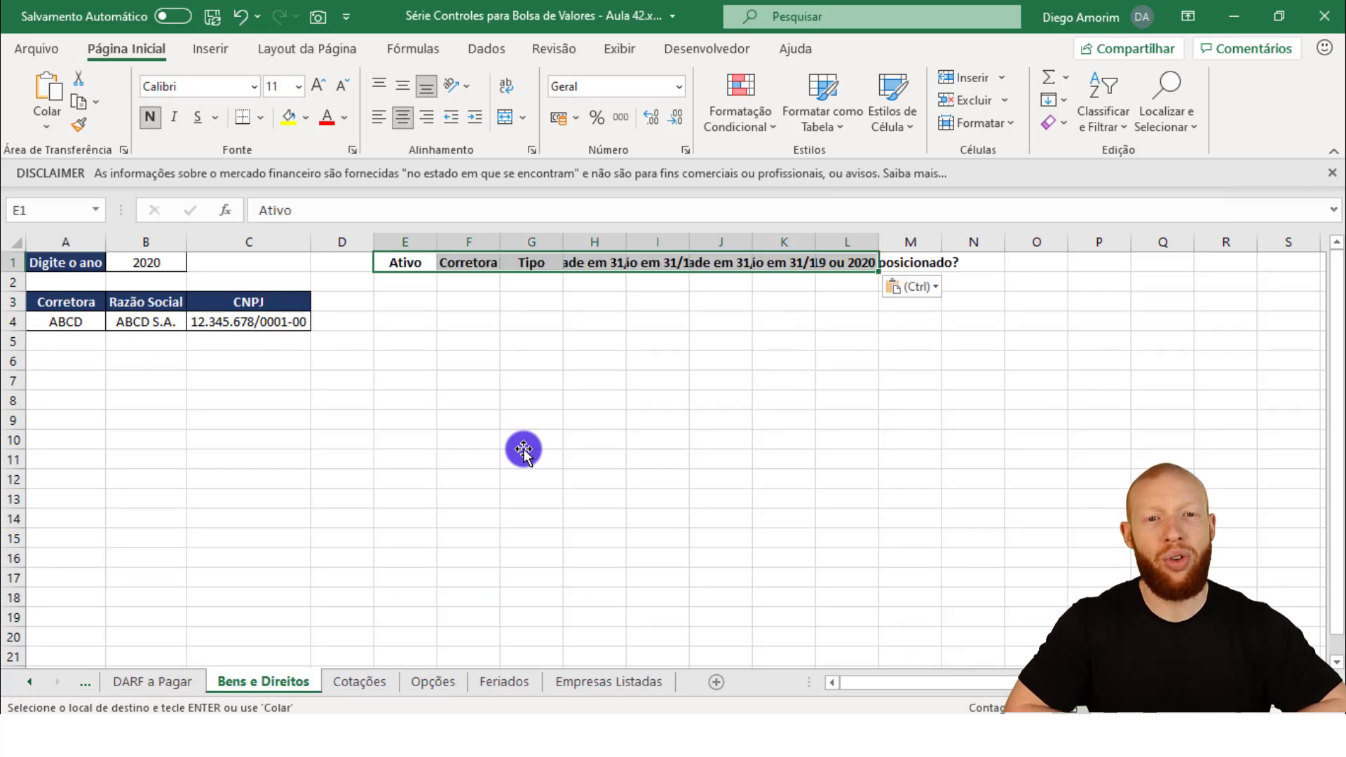
Autofit the widths of columns E to L to the headers on the Bens e Direitos sheet.
key(alt+h)
key(o)
key(i)
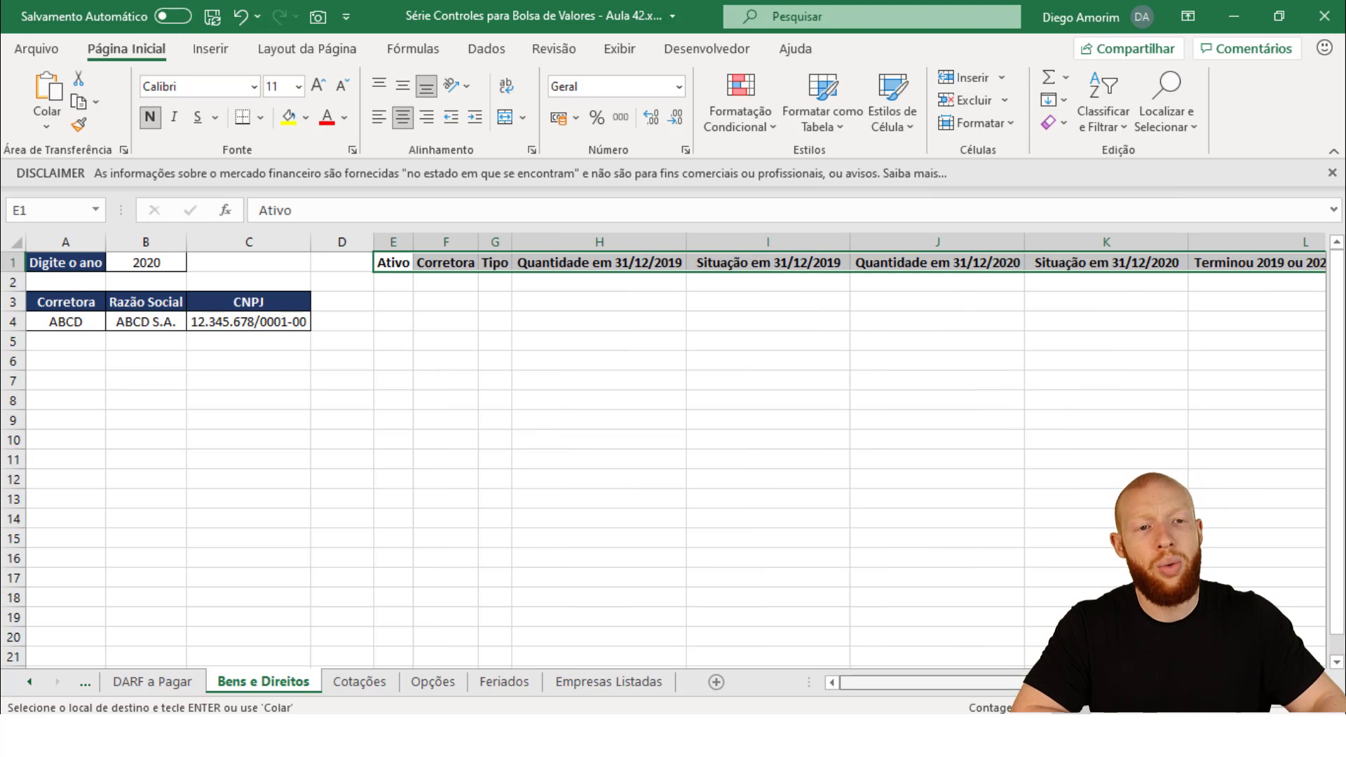
scroll(673, 449, right, 2)
scroll(976, 667, left, 2)
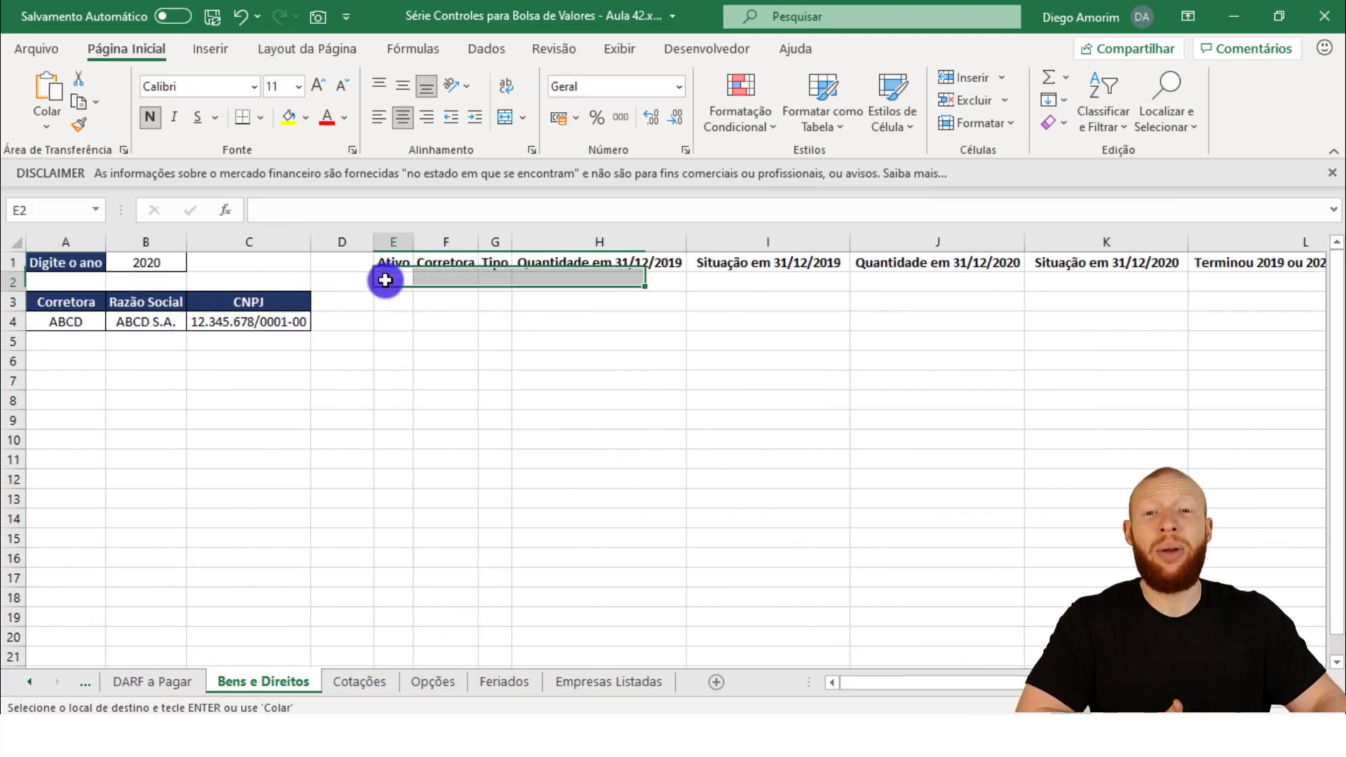
drag(393, 258, 1254, 266)
Open the Resumo sheet and examine its Ativo column, including the full name of the asset in row 10.
click(21, 681)
click(21, 682)
click(24, 682)
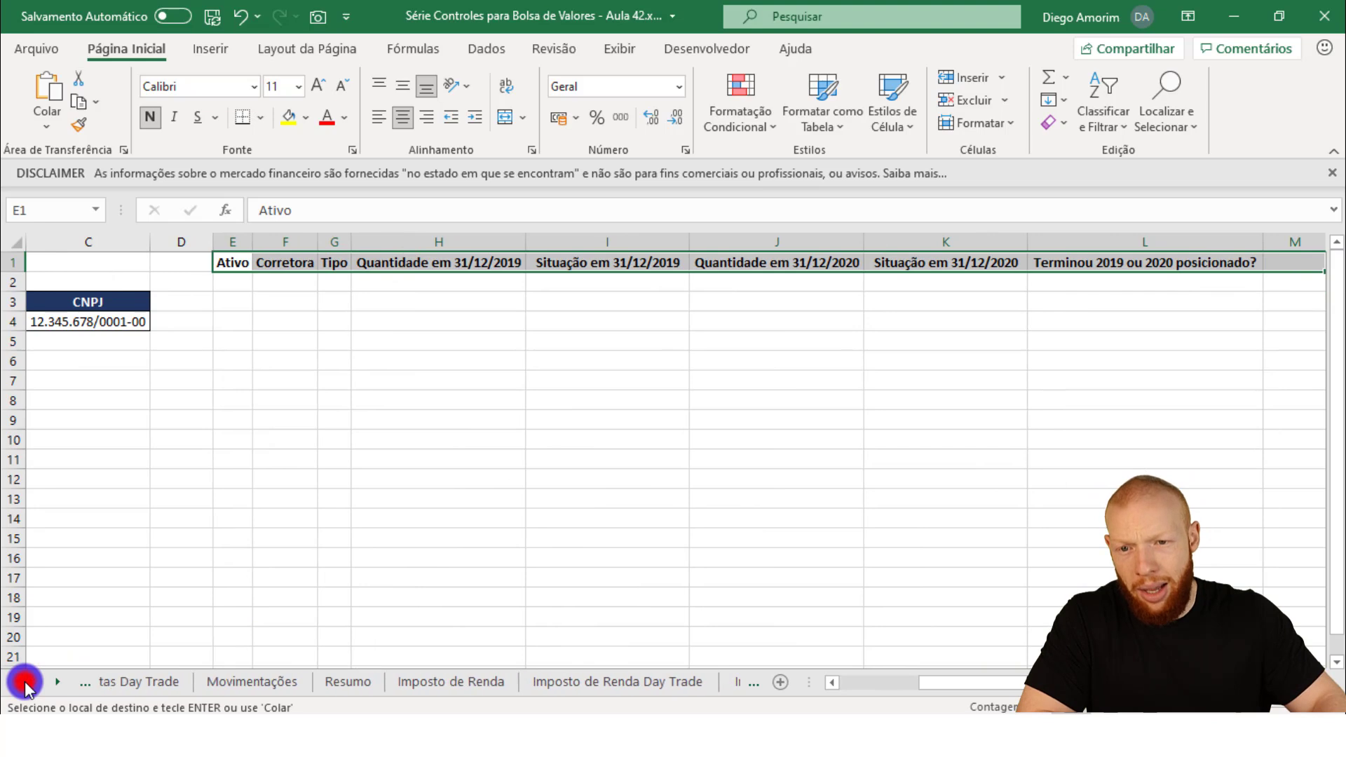
click(361, 681)
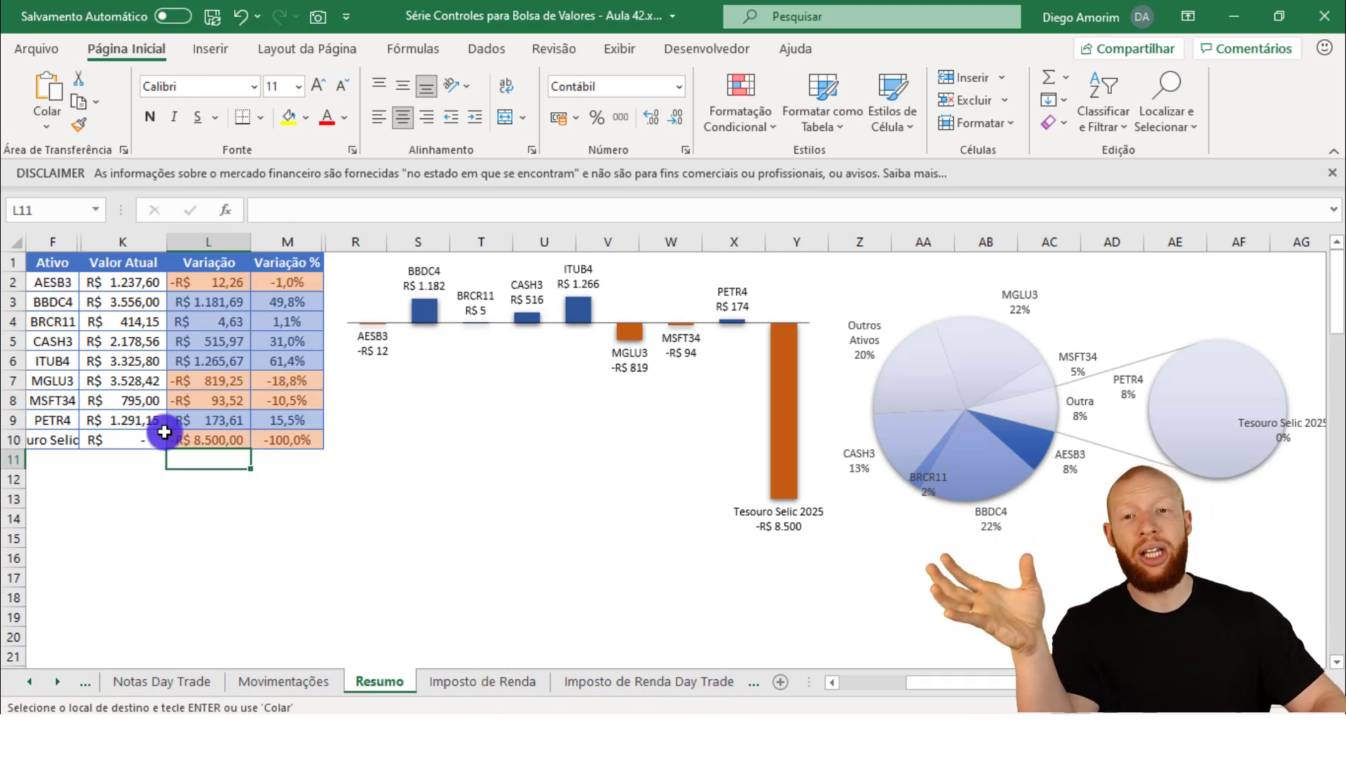
drag(54, 262, 102, 438)
click(103, 440)
click(57, 438)
double_click(79, 242)
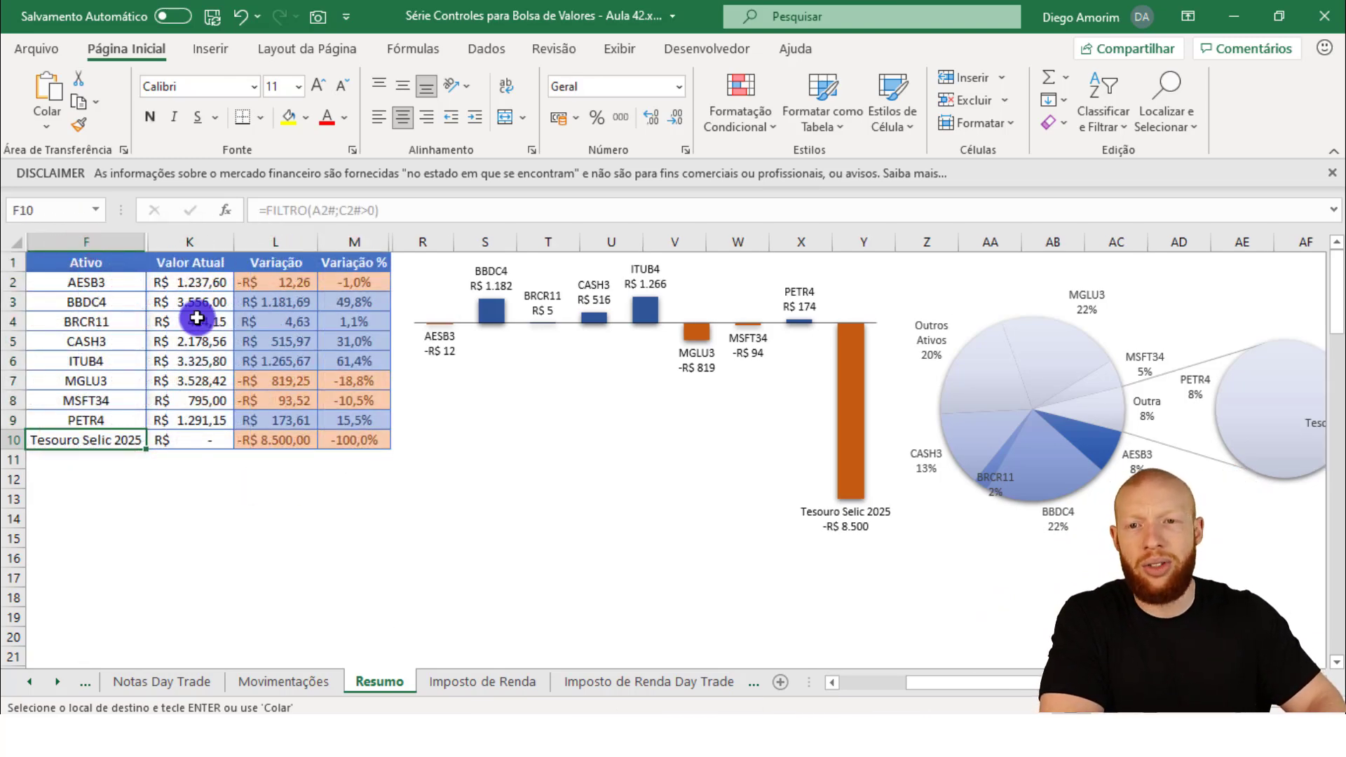
drag(146, 246, 101, 246)
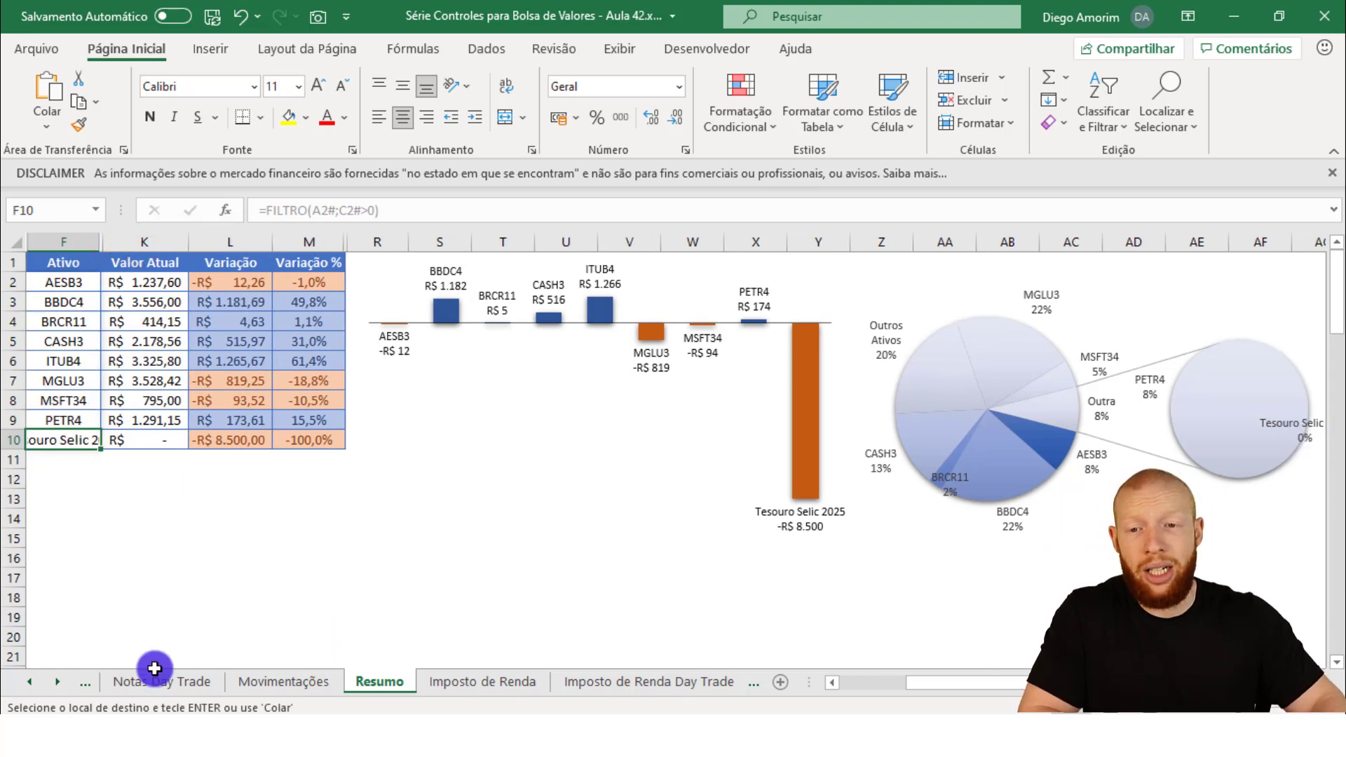
Open the Opções sheet and look through its whole Ativo and Tipo list.
click(57, 681)
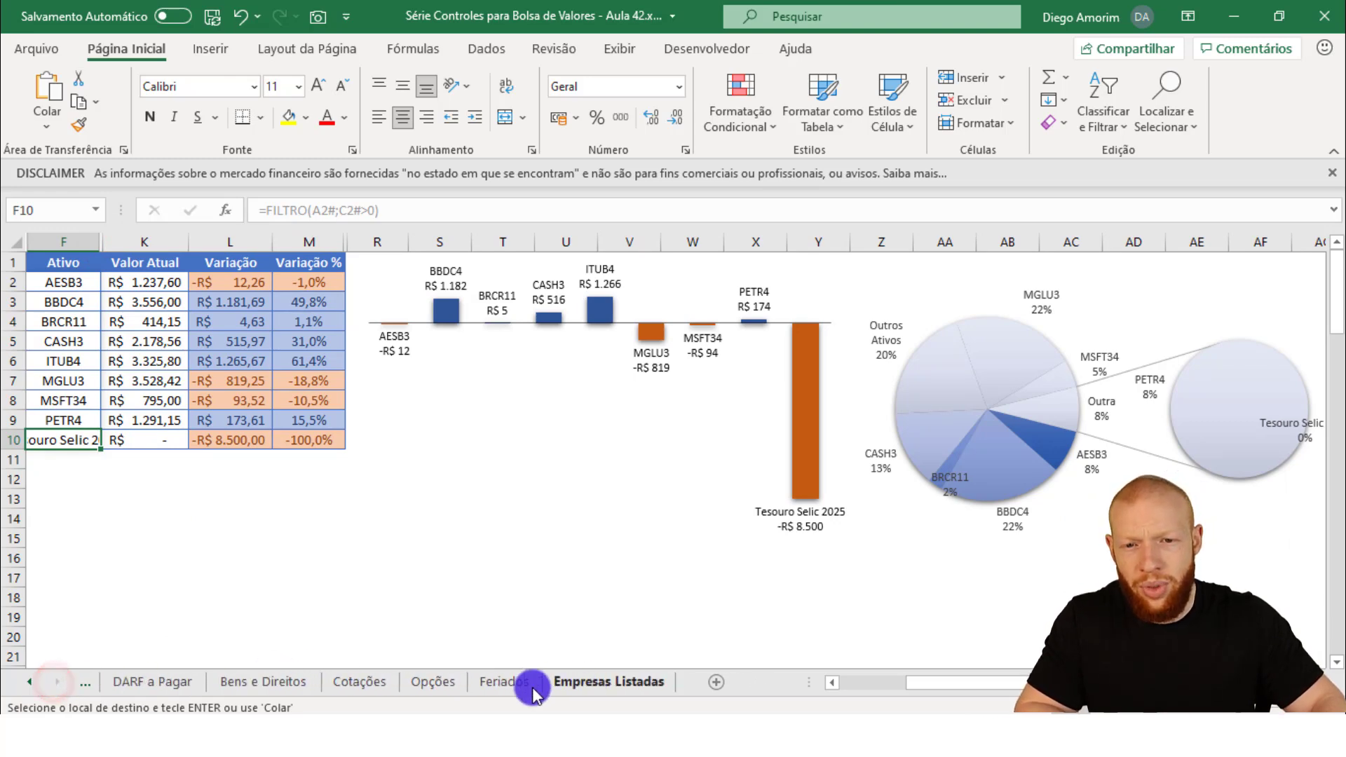
click(429, 685)
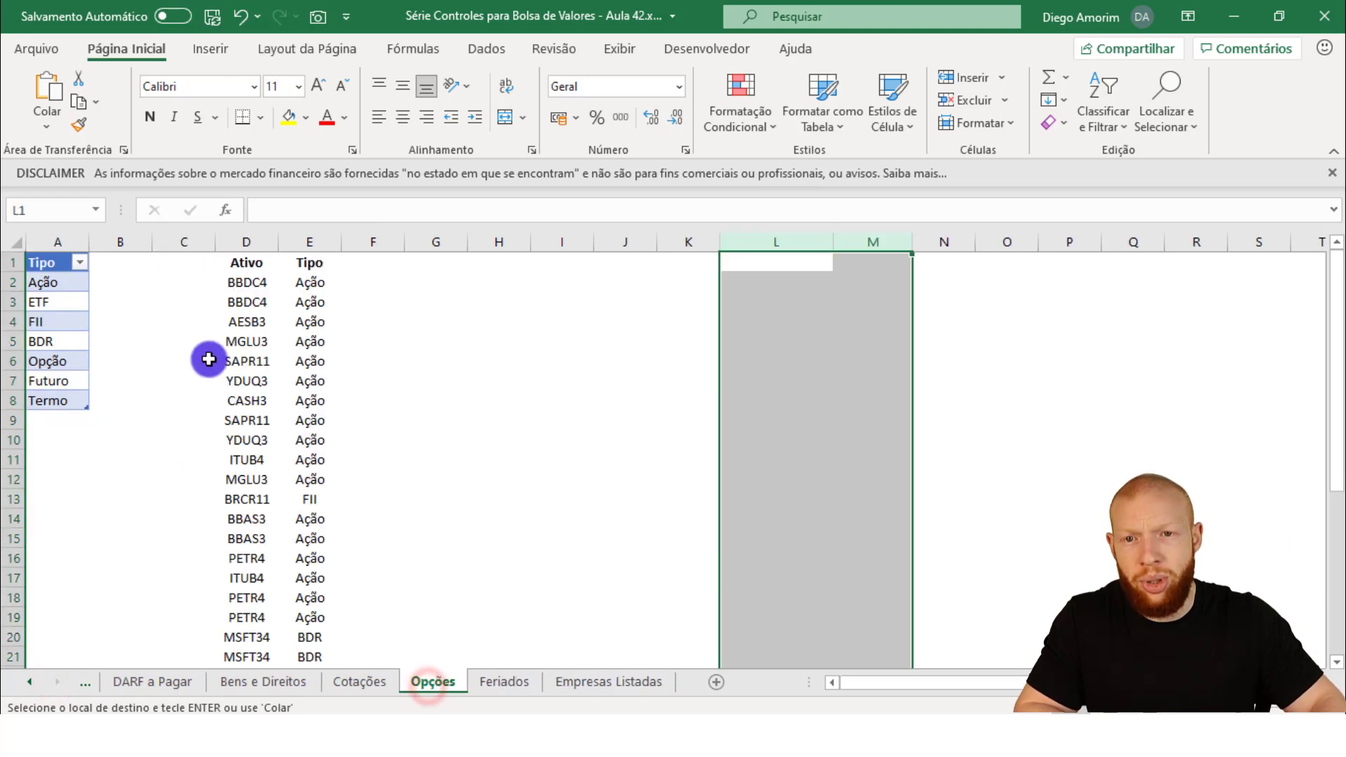
click(237, 340)
scroll(284, 380, down, 4)
scroll(283, 381, down, 2)
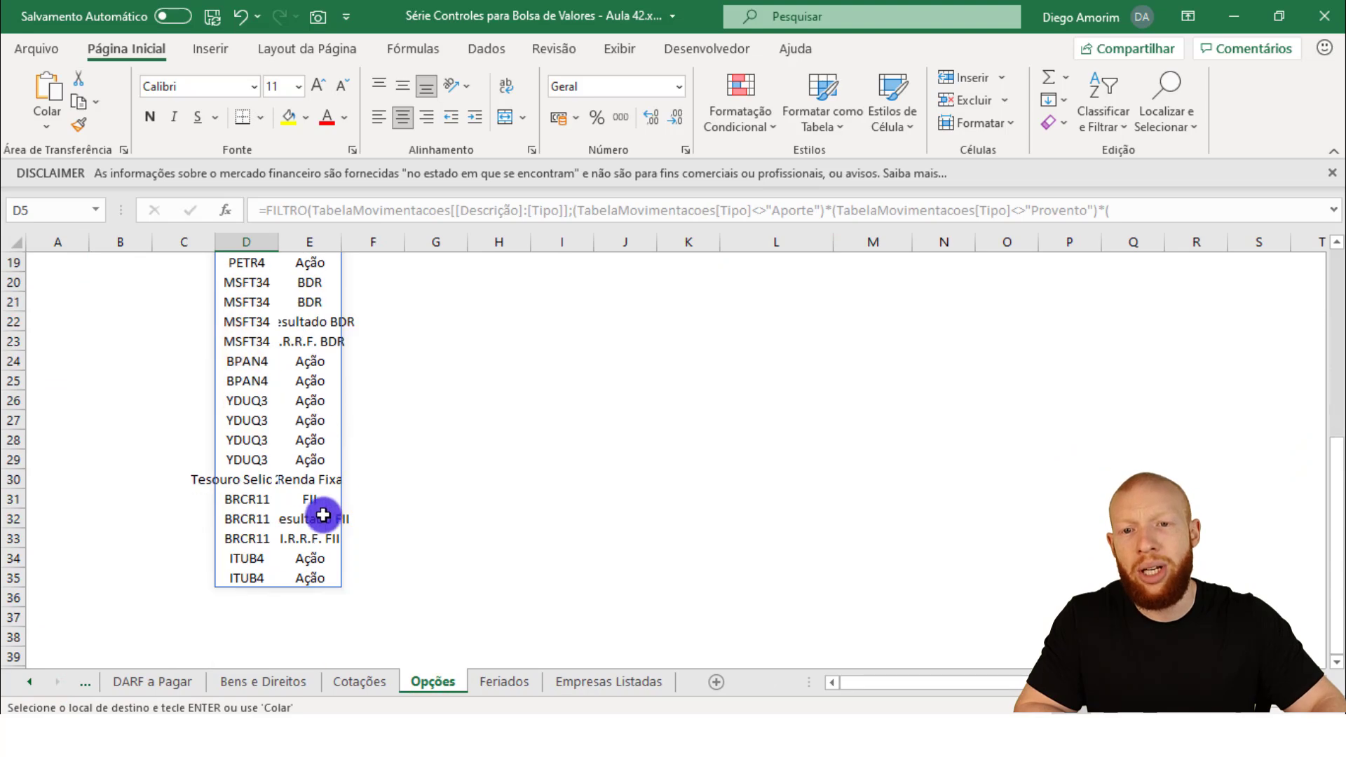
scroll(343, 544, up, 6)
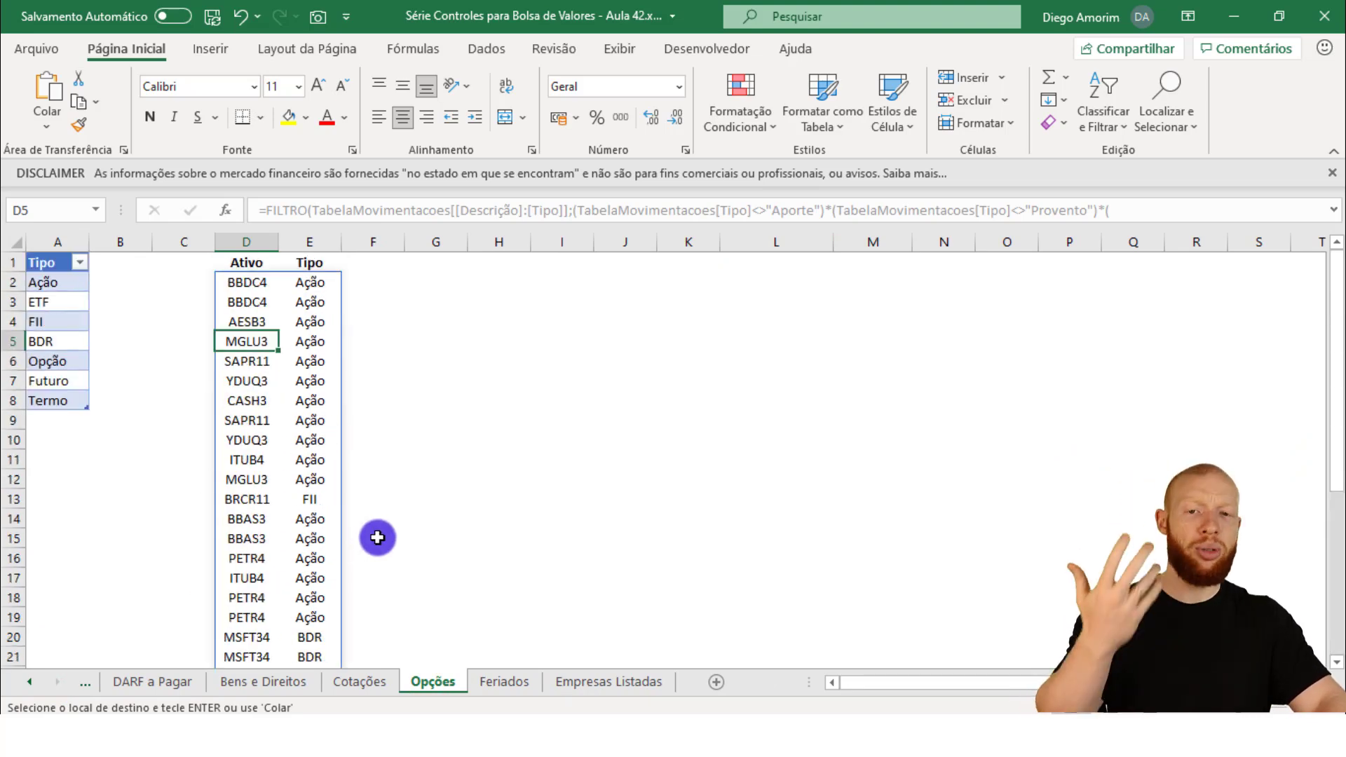
Go back to the Resumo sheet and check the Valor Atual formula in column K.
click(30, 681)
click(30, 682)
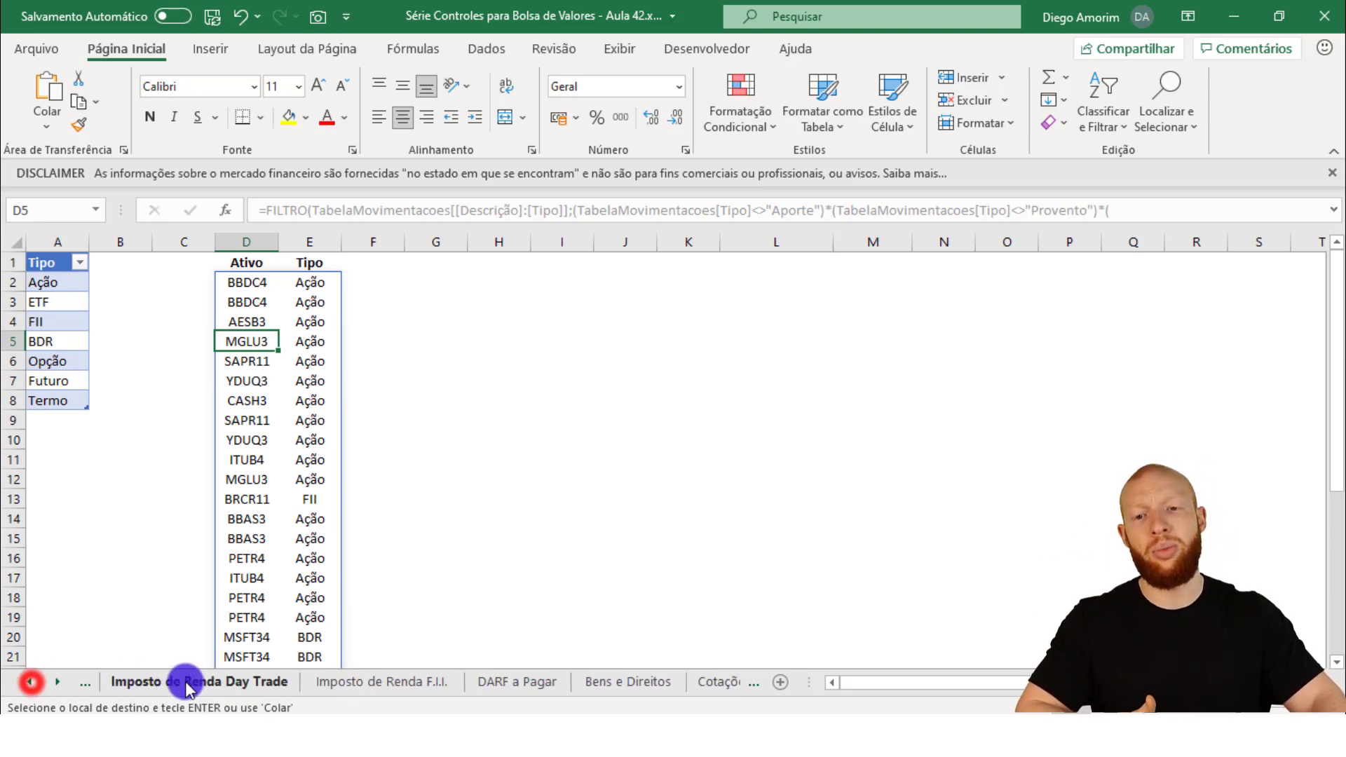
click(29, 681)
click(30, 682)
click(29, 681)
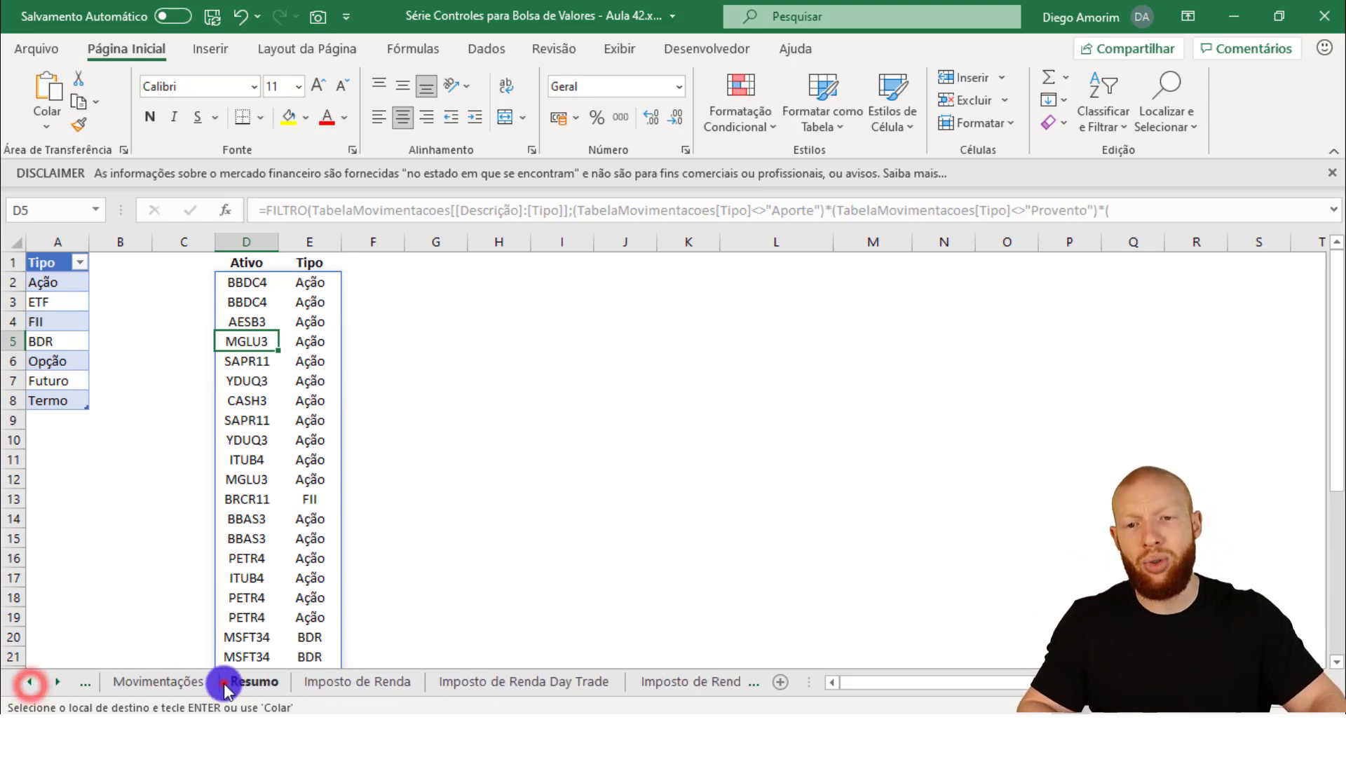
click(224, 683)
click(144, 342)
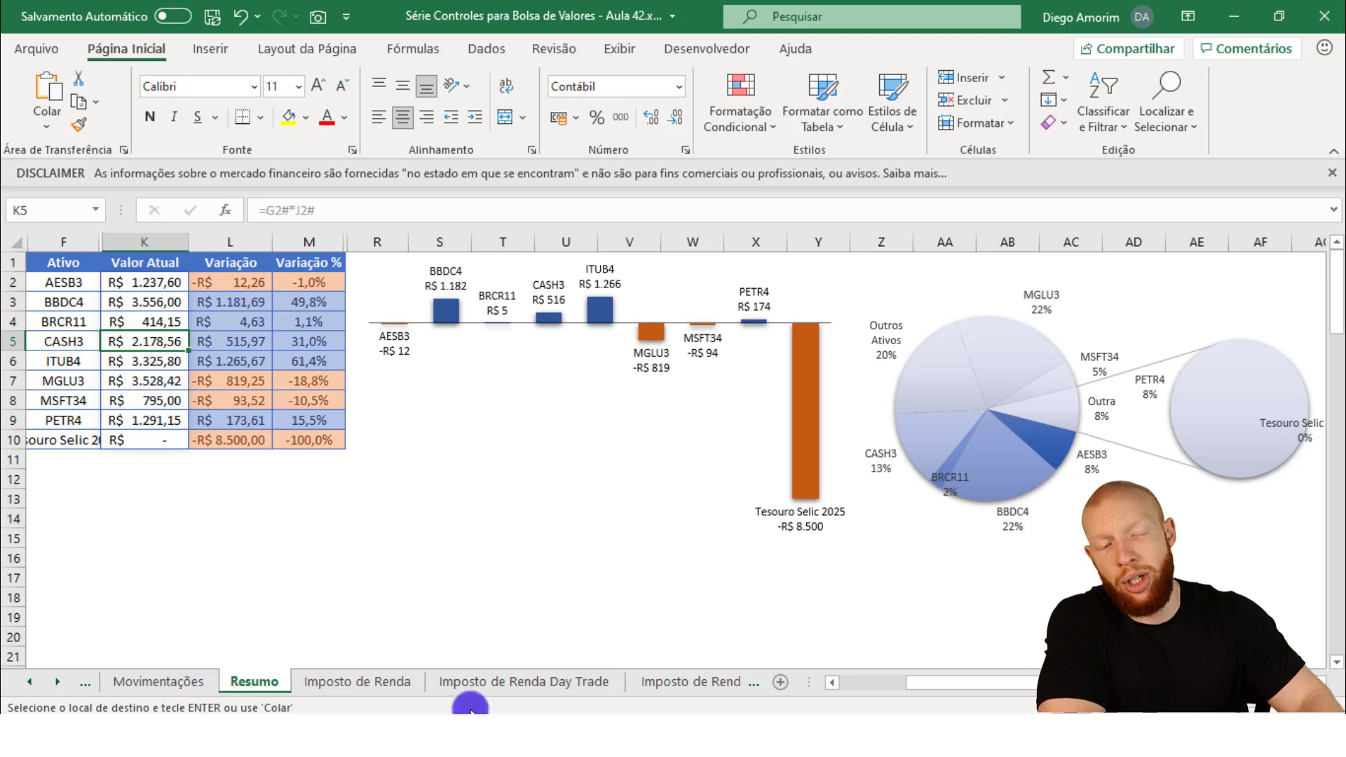
View the Empresas Listadas sheet briefly, and return to the first empty Ativo cell, E2, on Bens e Direitos.
click(59, 682)
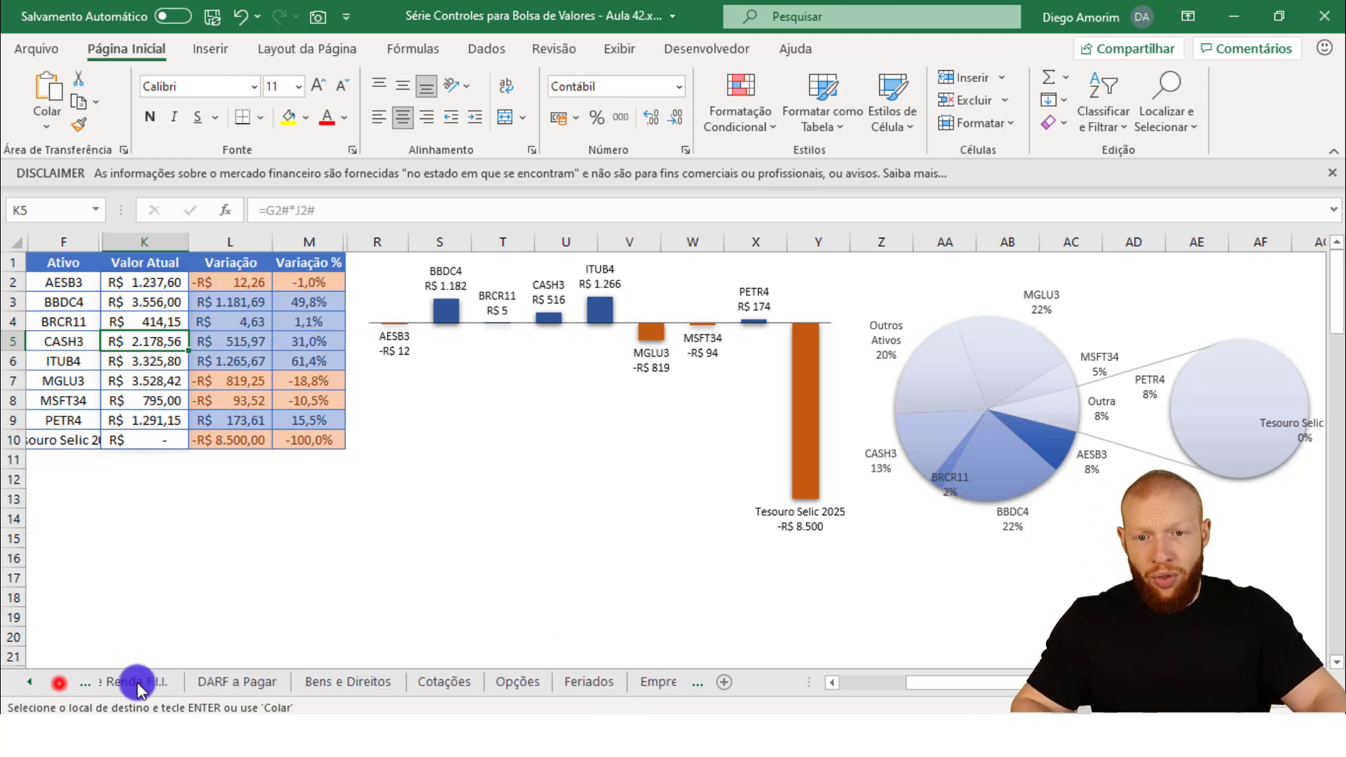
click(600, 684)
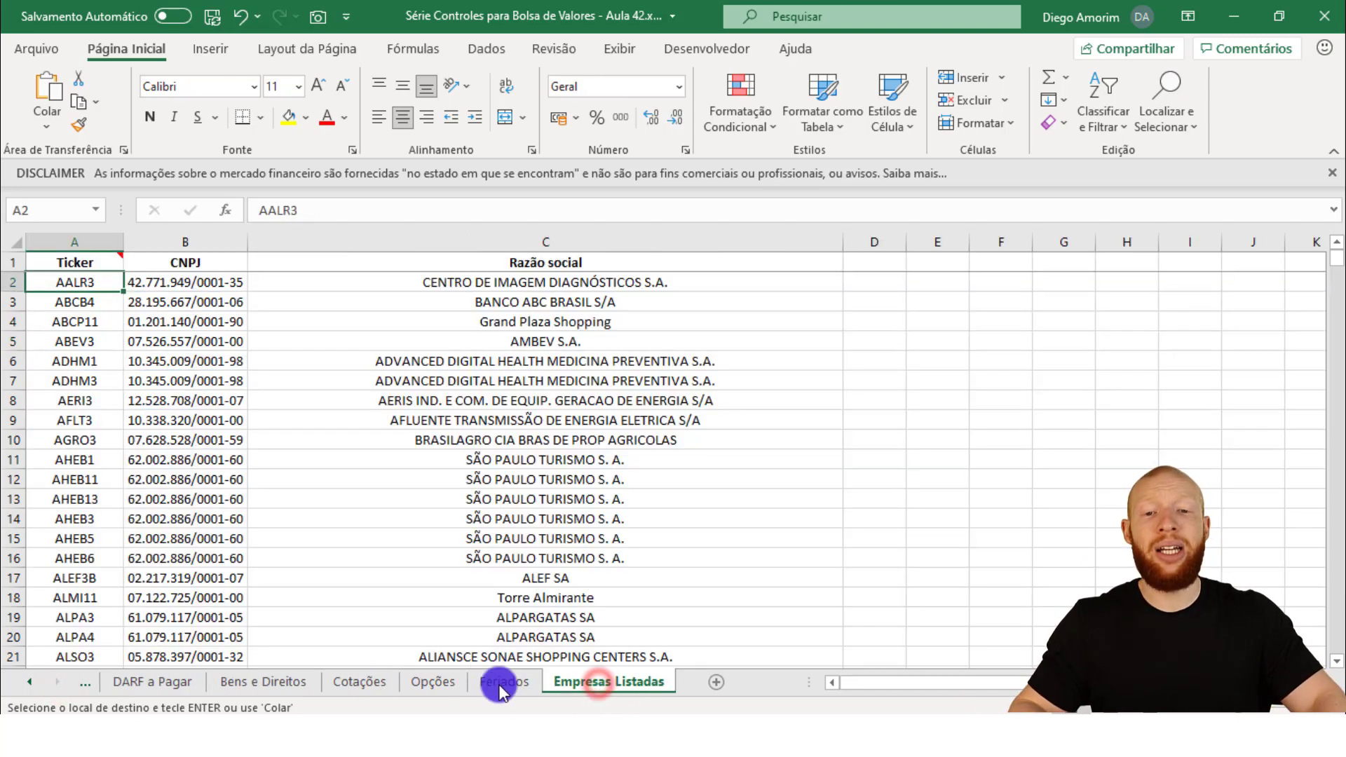
click(262, 691)
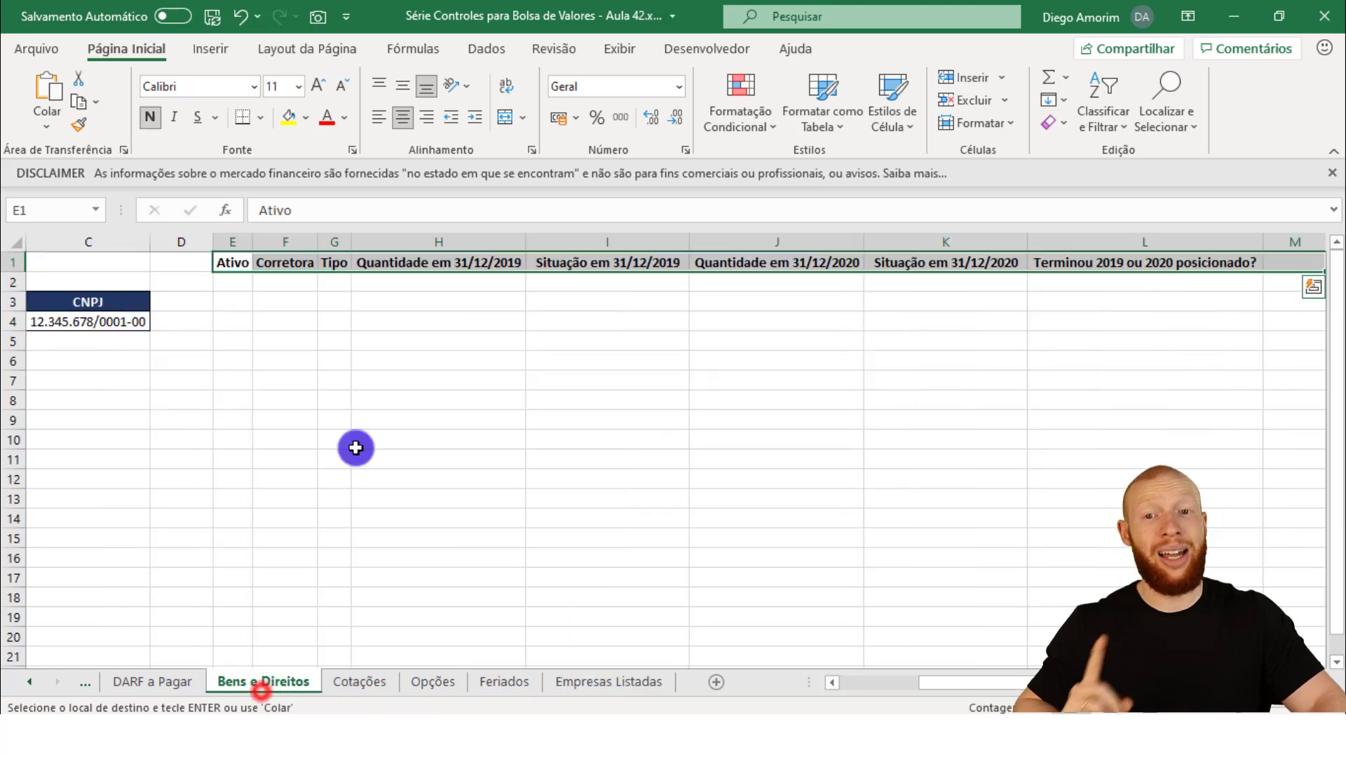
click(232, 286)
scroll(396, 284, left, 2)
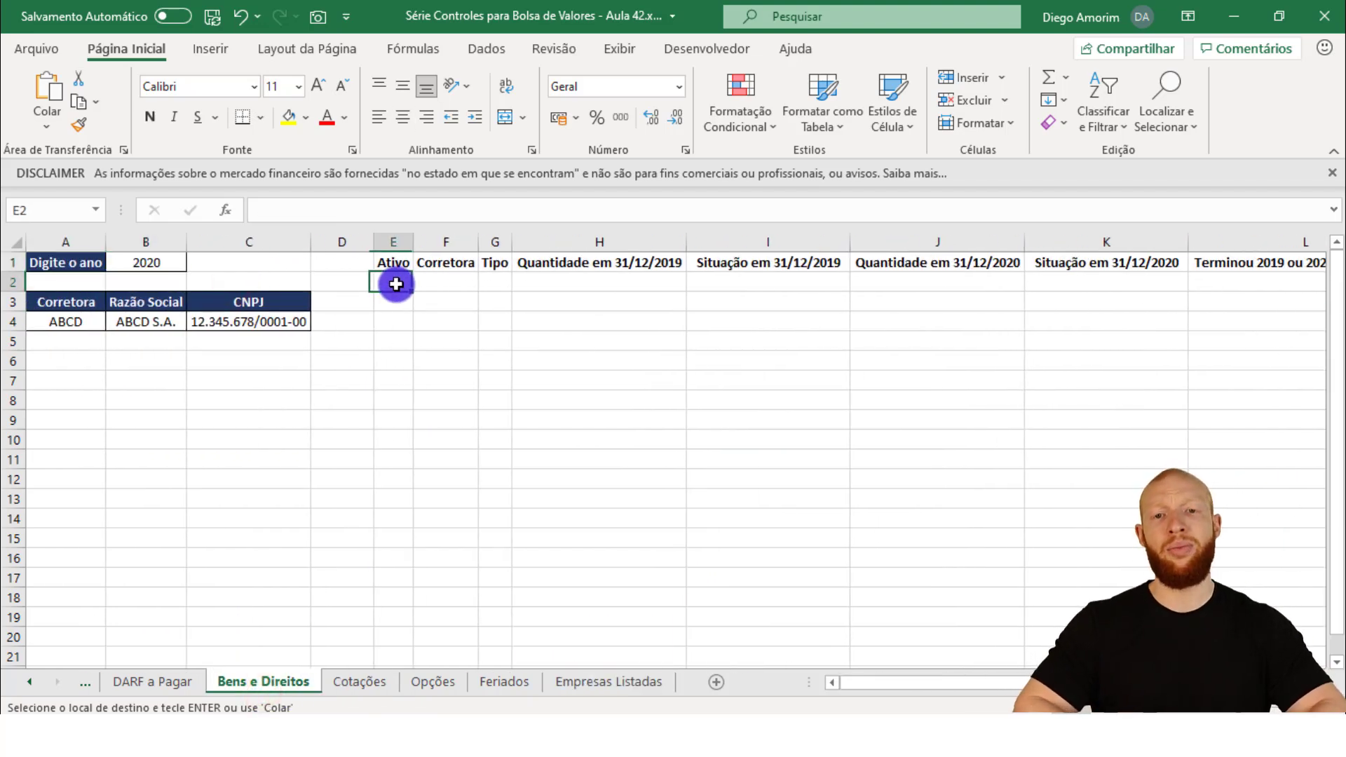
key(shift+Right)
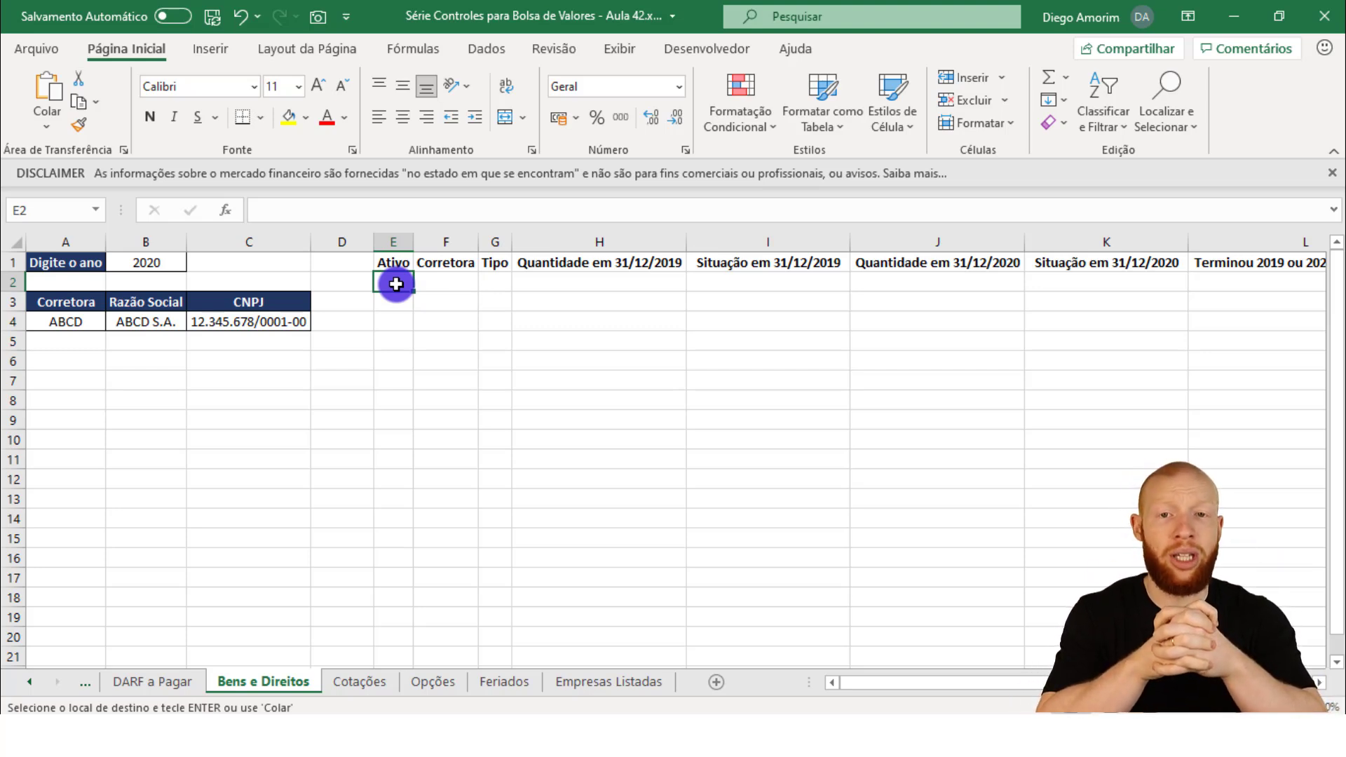
Examine the full FILTRO formula in cell D2 of the Opções sheet in an enlarged formula bar, and return to Bens e Direitos.
click(432, 677)
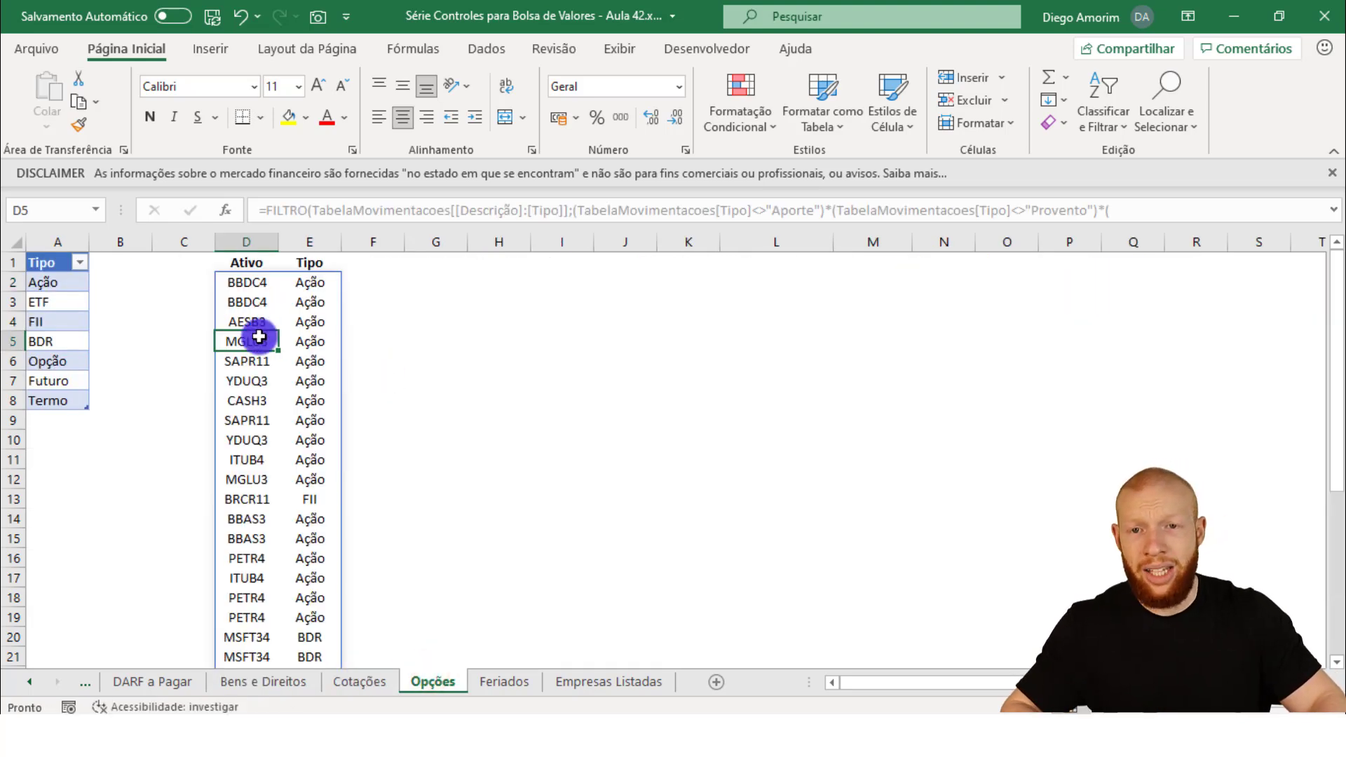
click(257, 294)
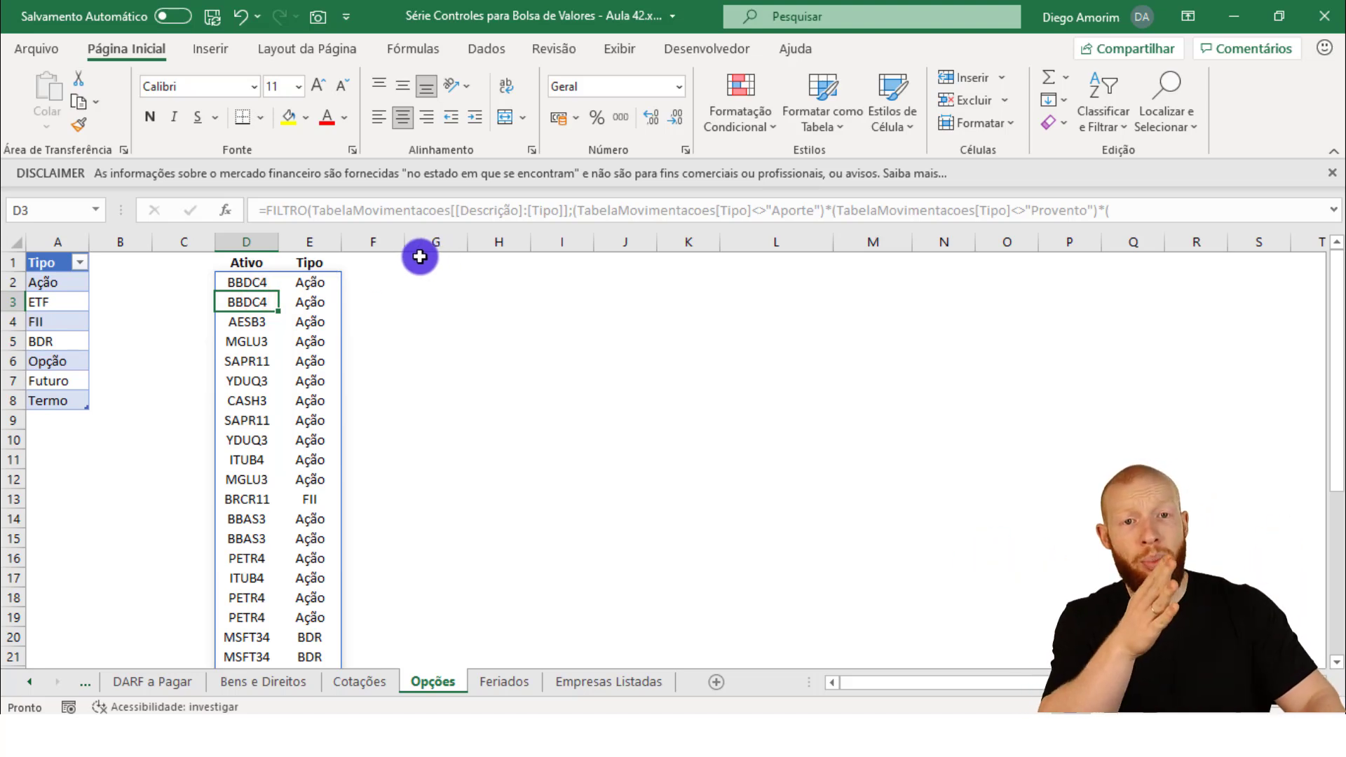
drag(751, 222, 757, 290)
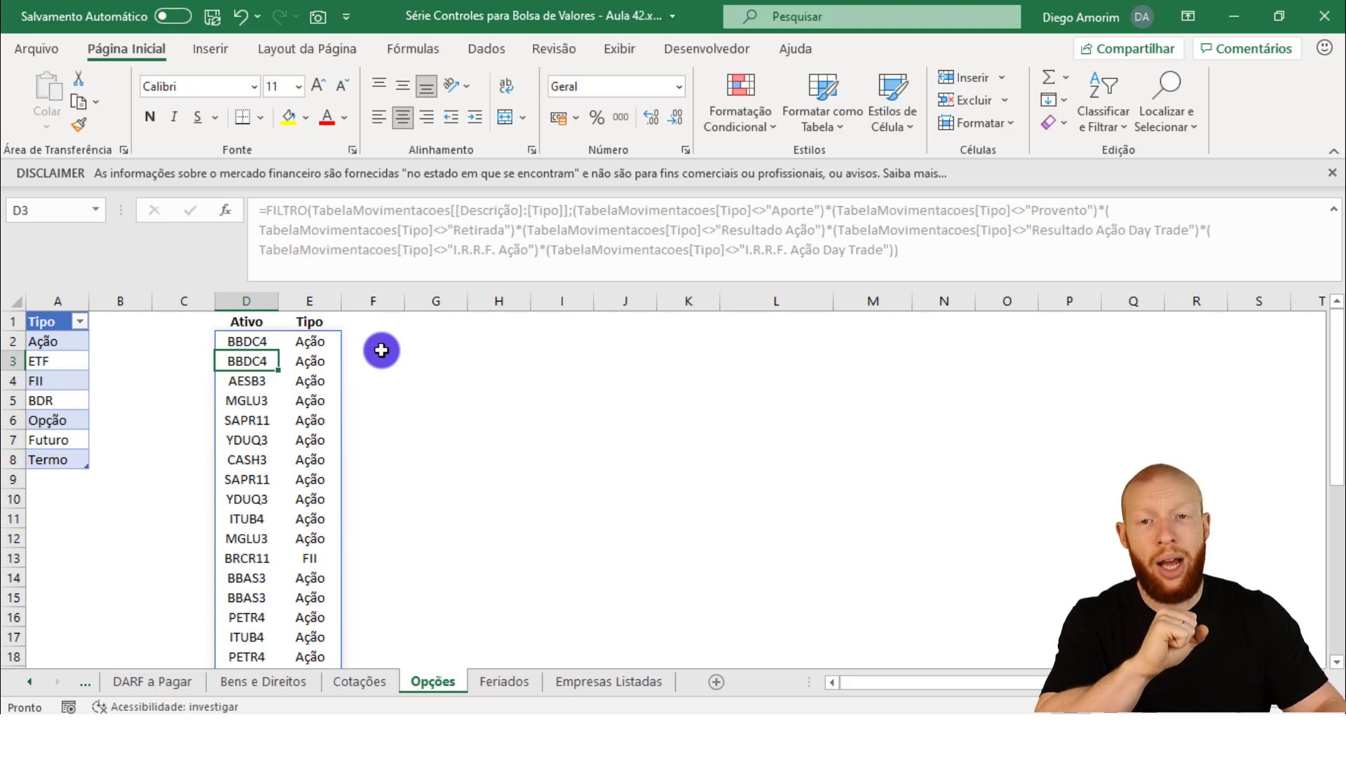
click(257, 338)
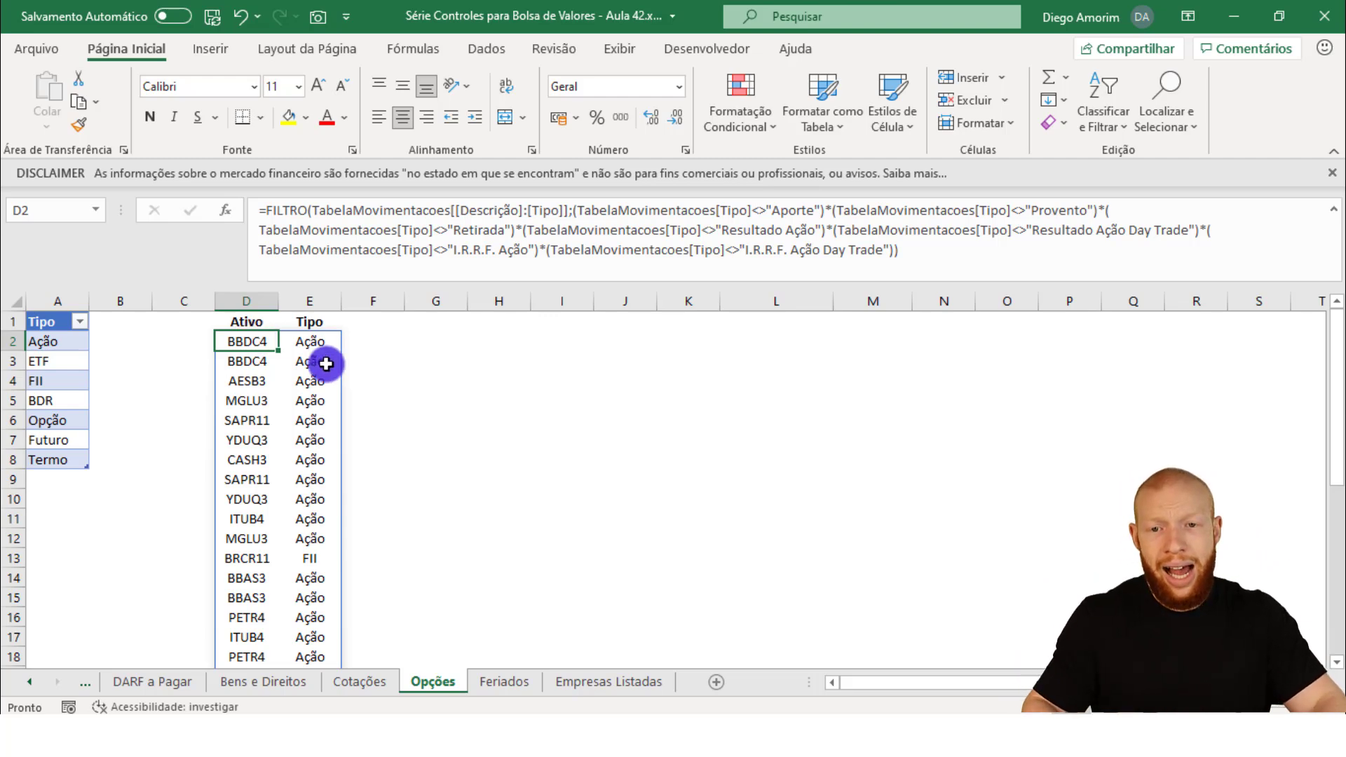
key(alt+Tab)
key(alt+Tab)
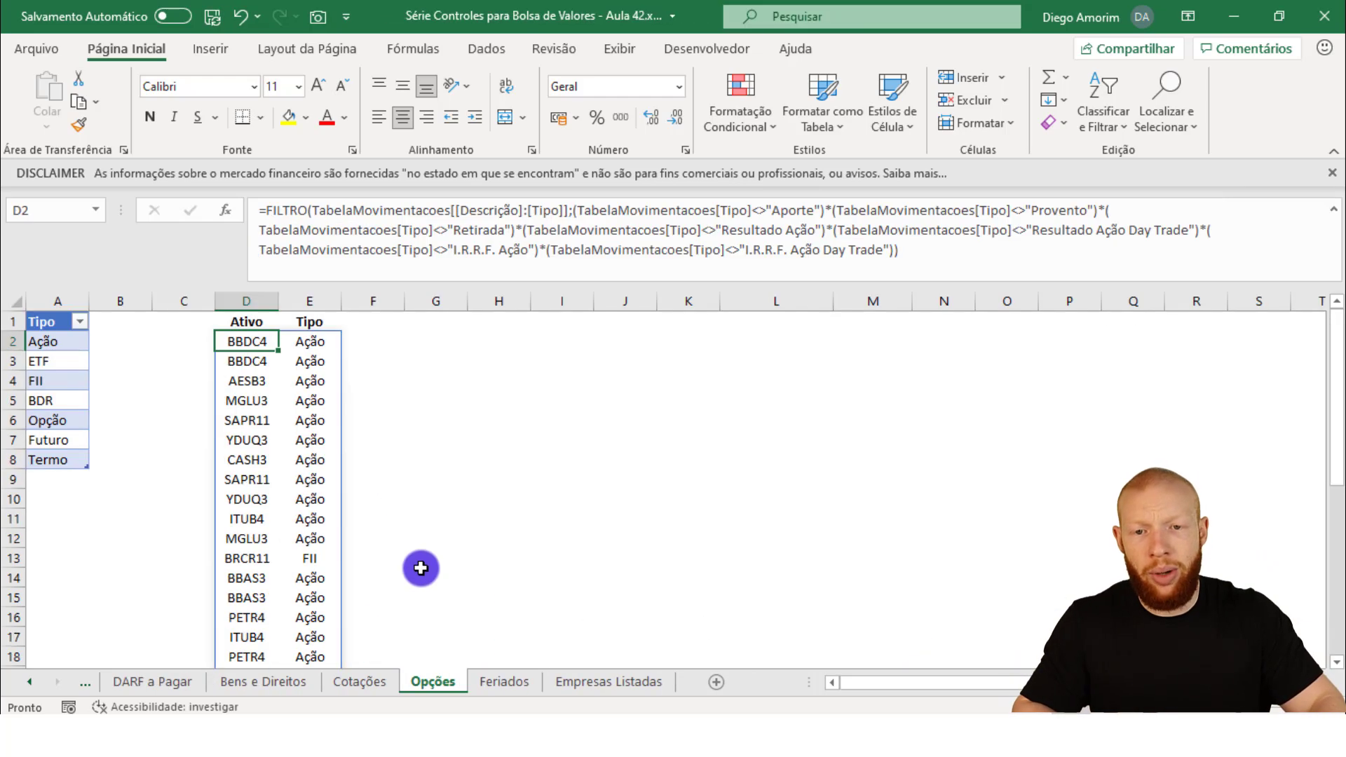
click(287, 684)
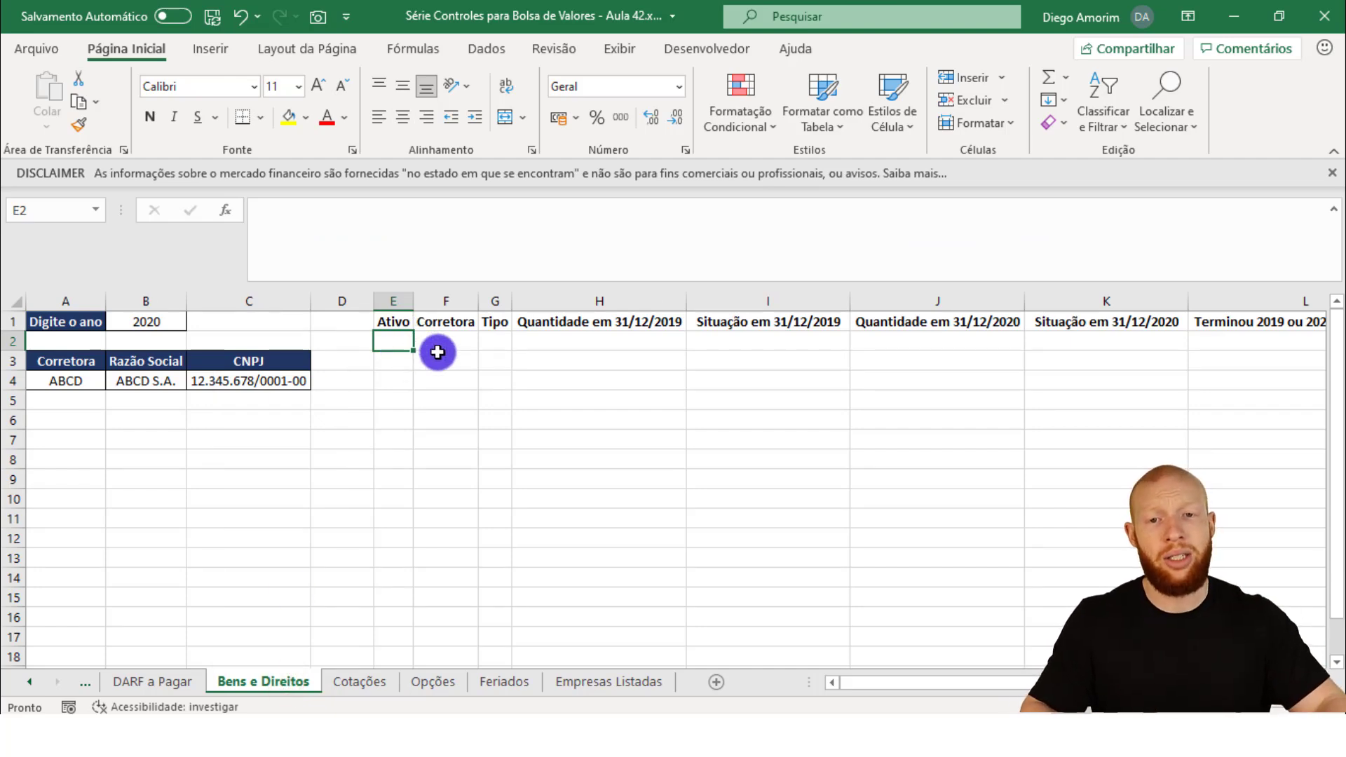
key(alt+Tab)
key(alt+Tab)
Unhide all hidden columns on the Resumo sheet.
click(28, 681)
click(29, 682)
click(186, 680)
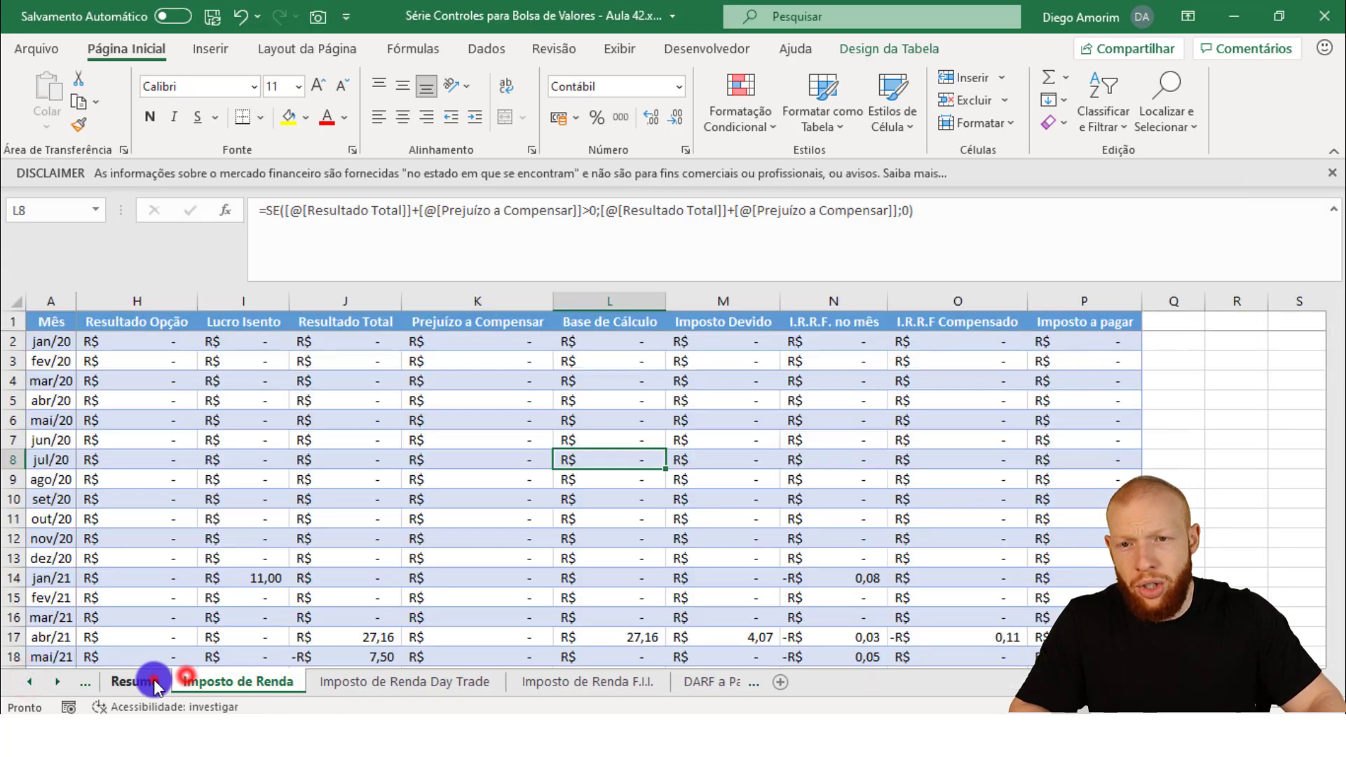
click(137, 682)
click(14, 301)
right_click(14, 301)
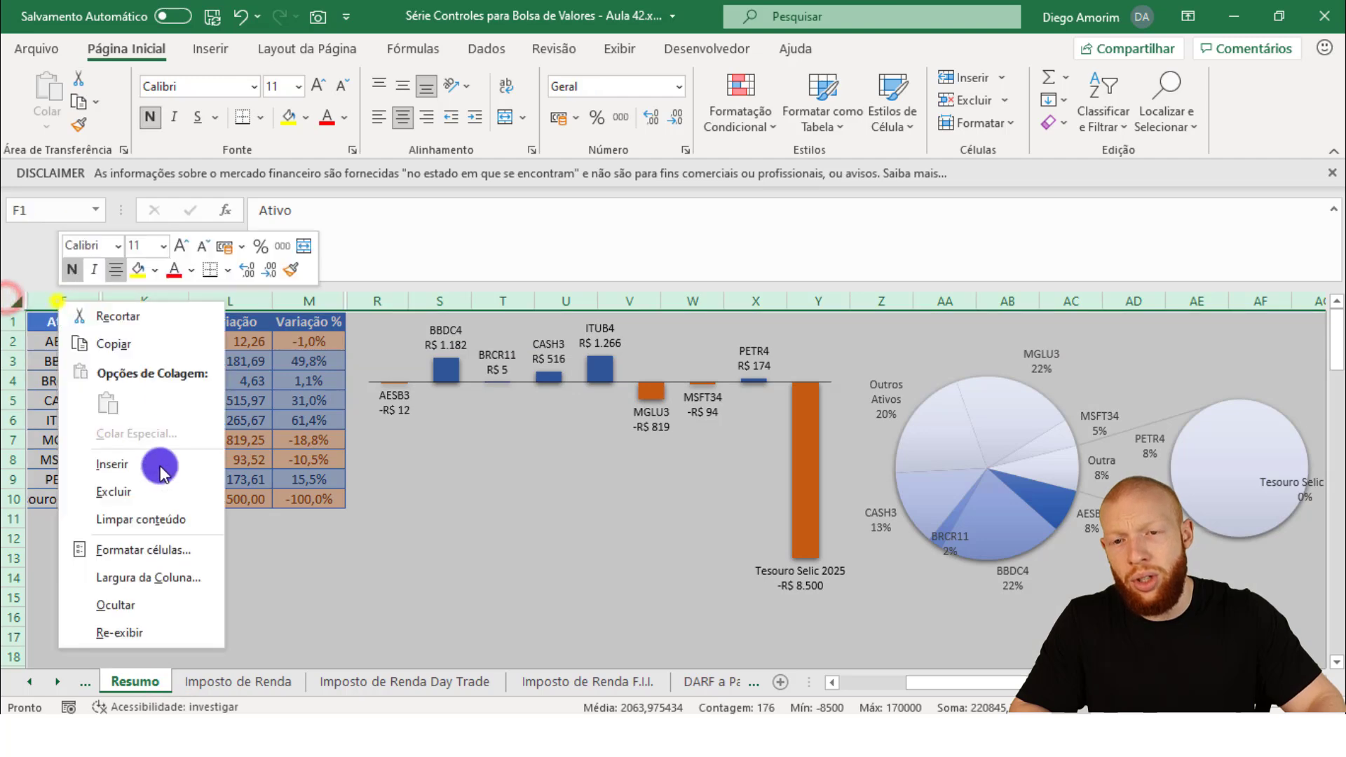
click(115, 632)
click(202, 497)
Examine the Ativo list formula in cell A2 of Resumo, and switch to the reference workbook's Relatório I.R.P.F. sheet to compare its Ativo formula.
click(200, 442)
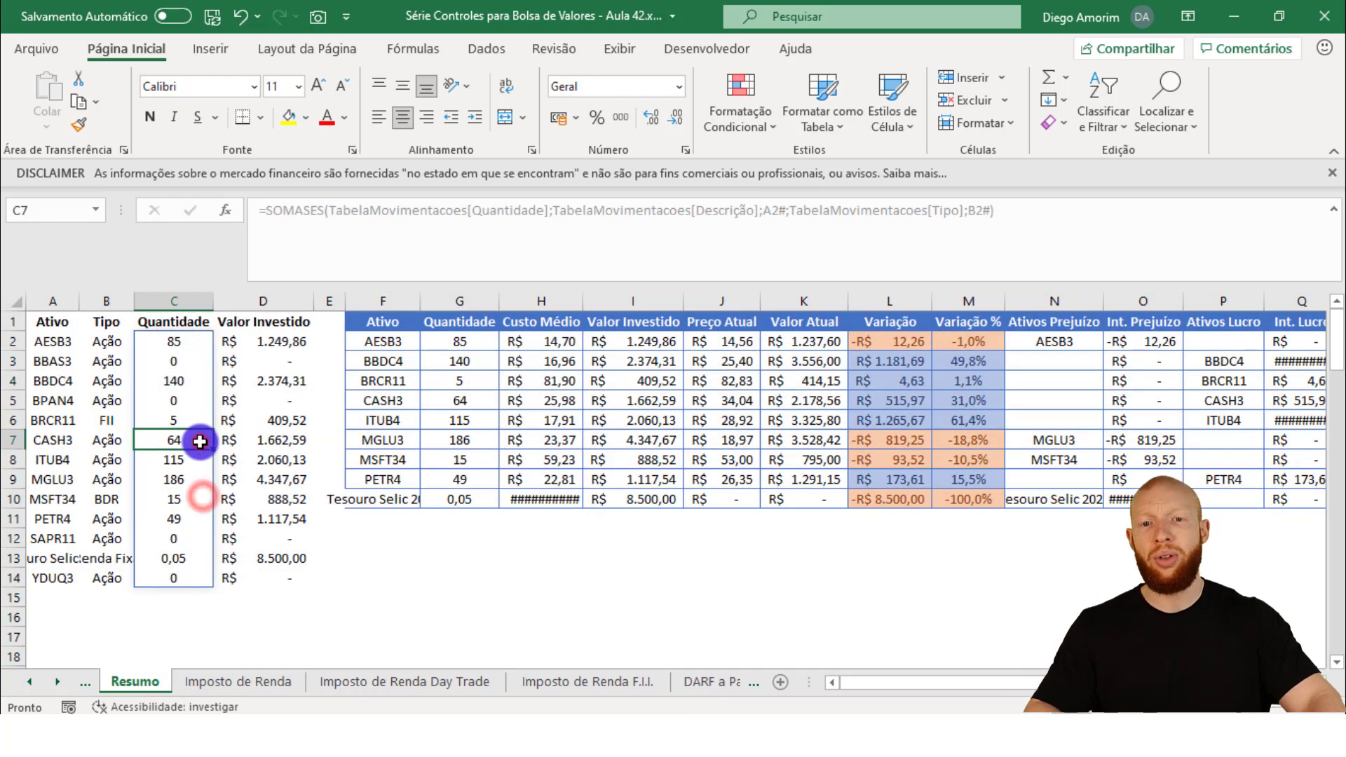
key(Left)
key(Left)
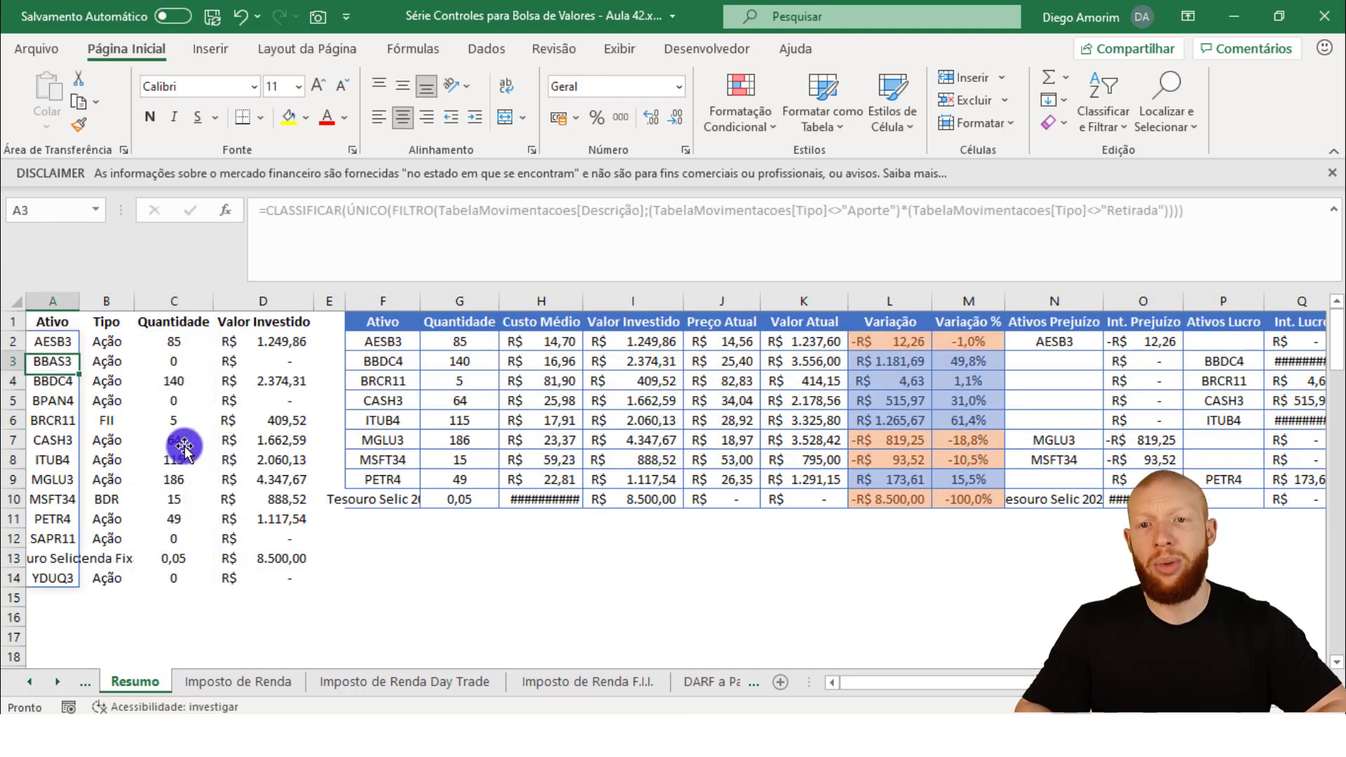
key(Up)
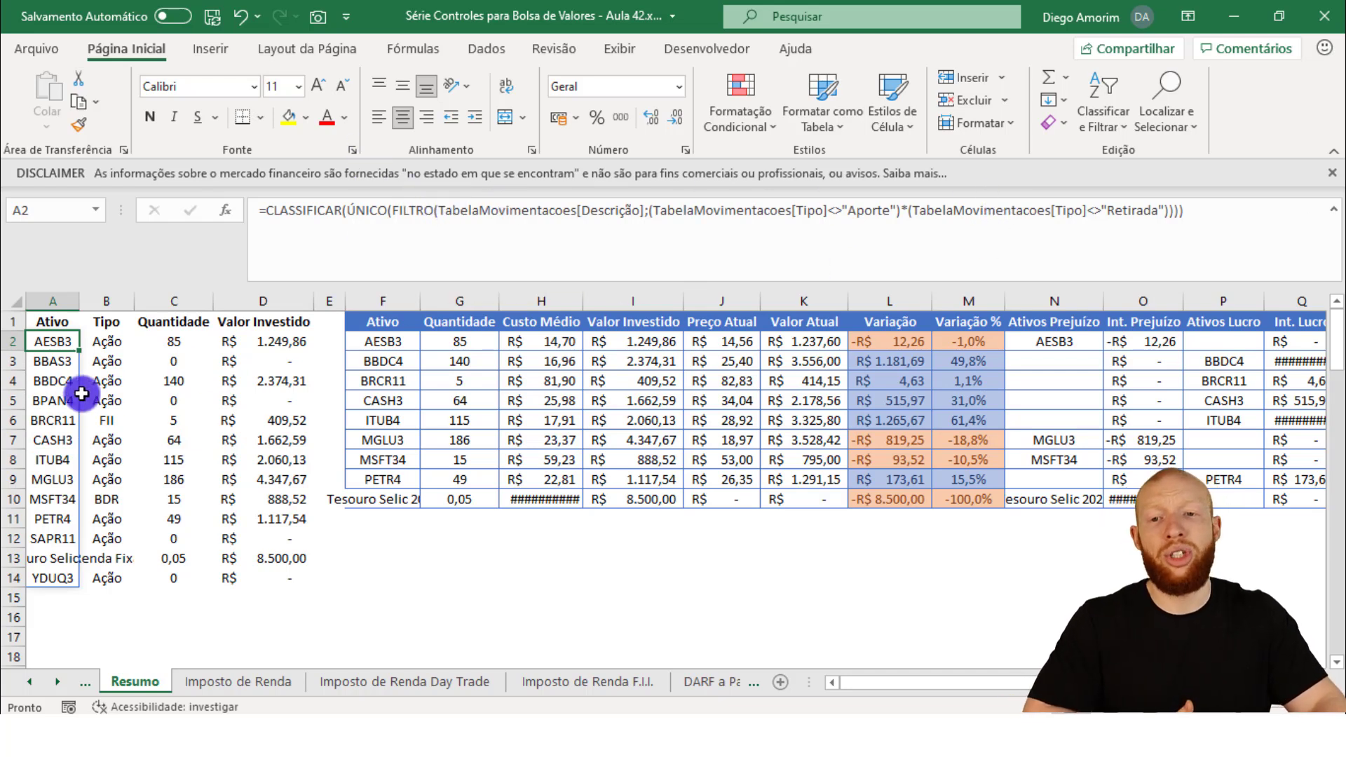
click(58, 300)
click(36, 341)
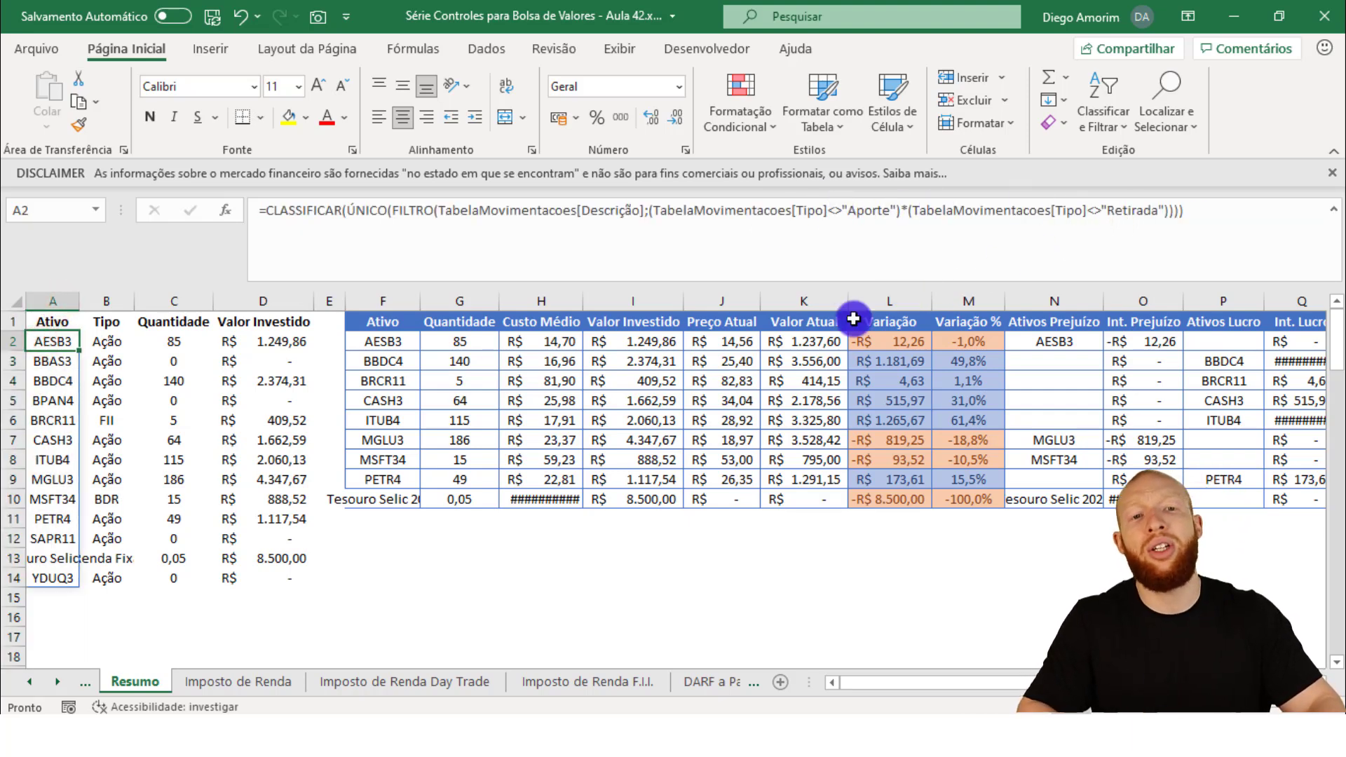
key(alt+Tab)
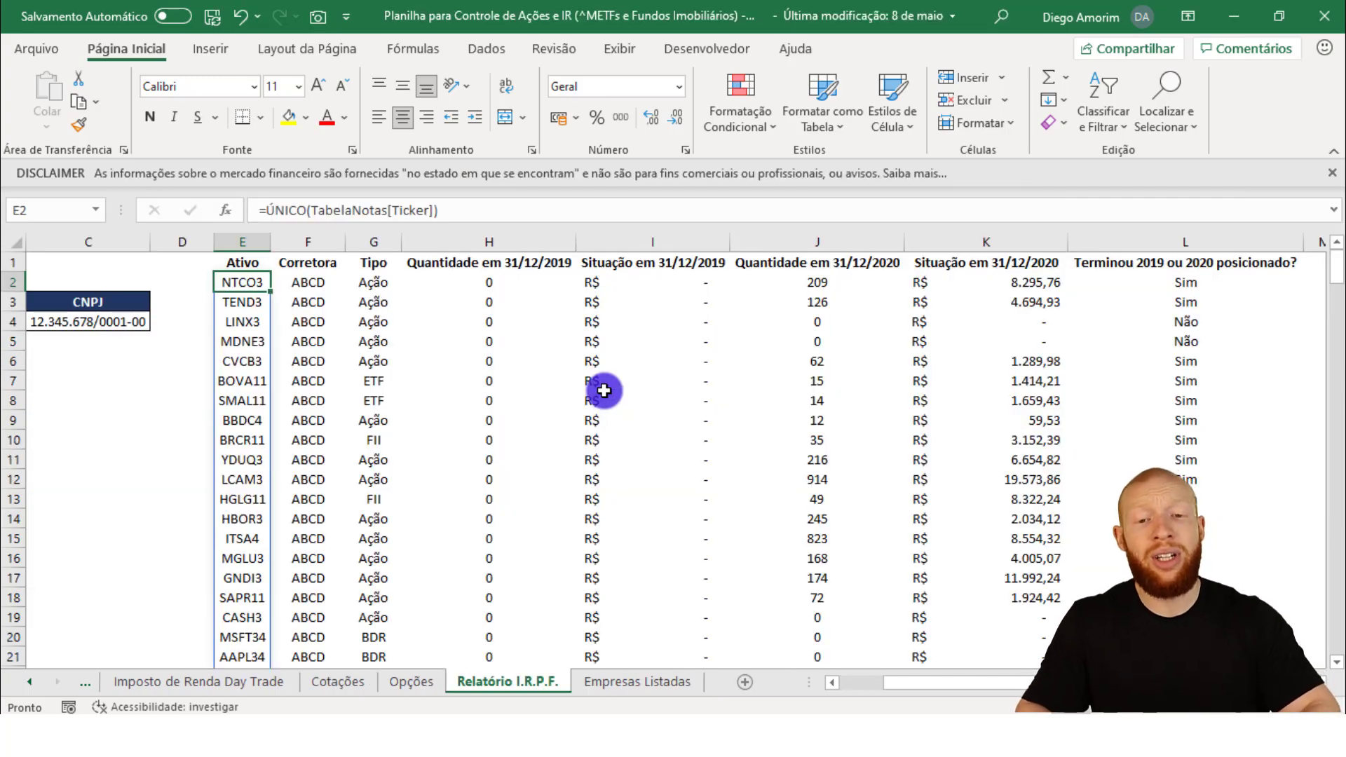
Return to the Bens e Direitos sheet of the Aula 42 workbook, with the formula bar reduced to one line.
key(alt+Tab)
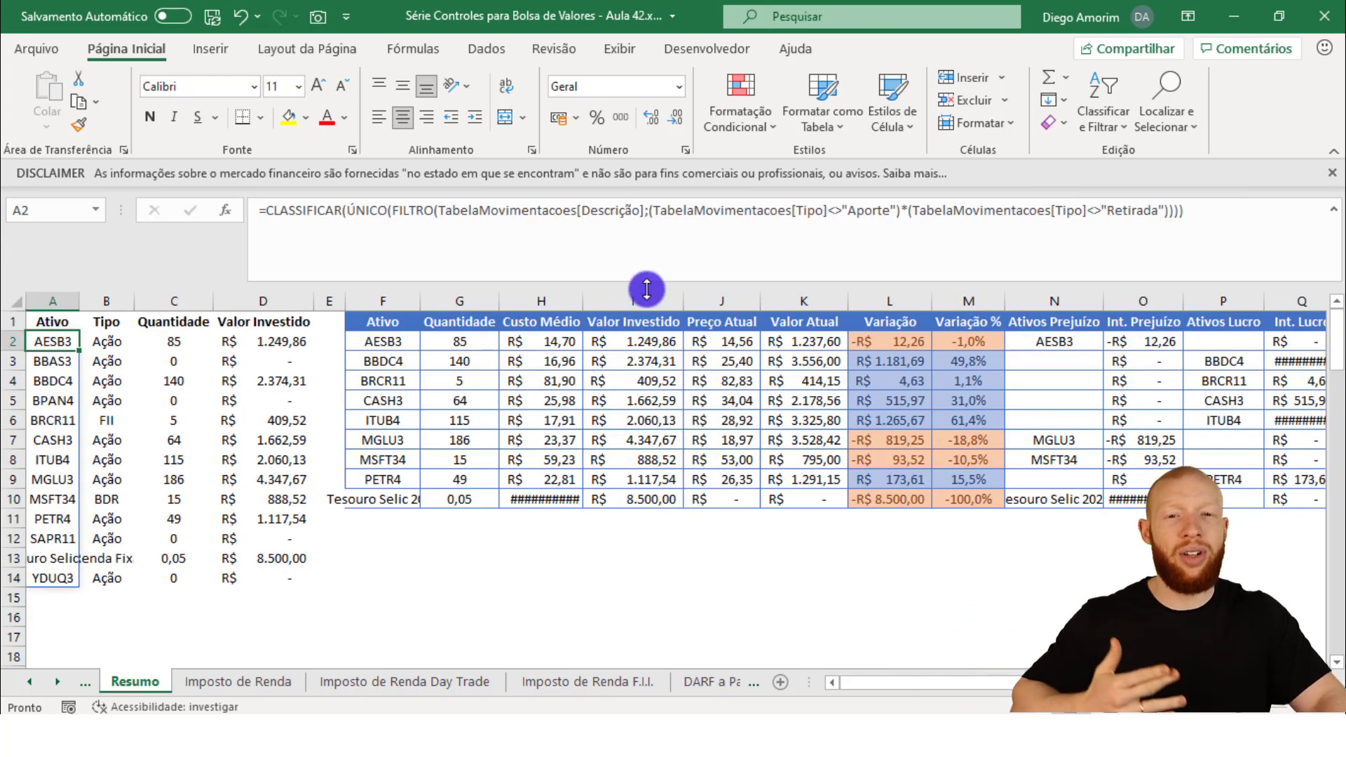
drag(646, 289, 665, 214)
click(697, 683)
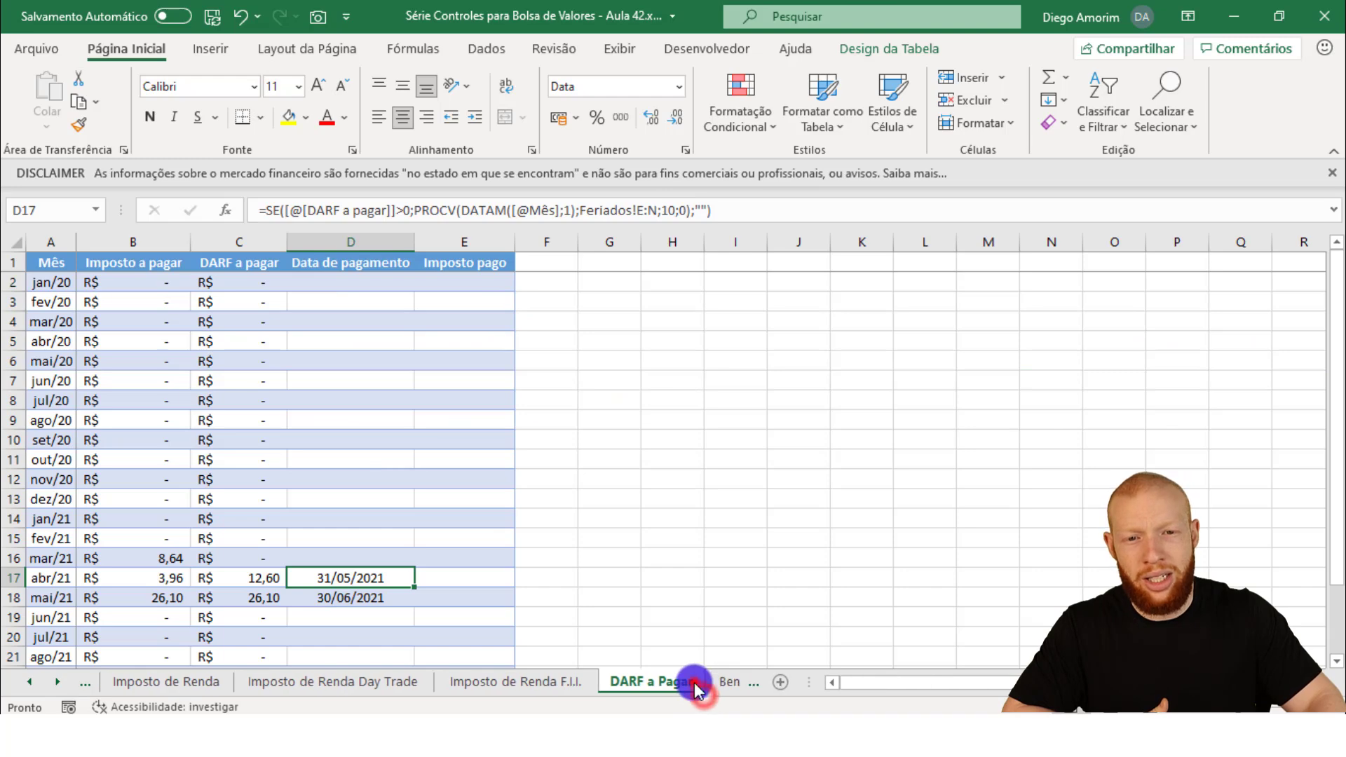
click(725, 682)
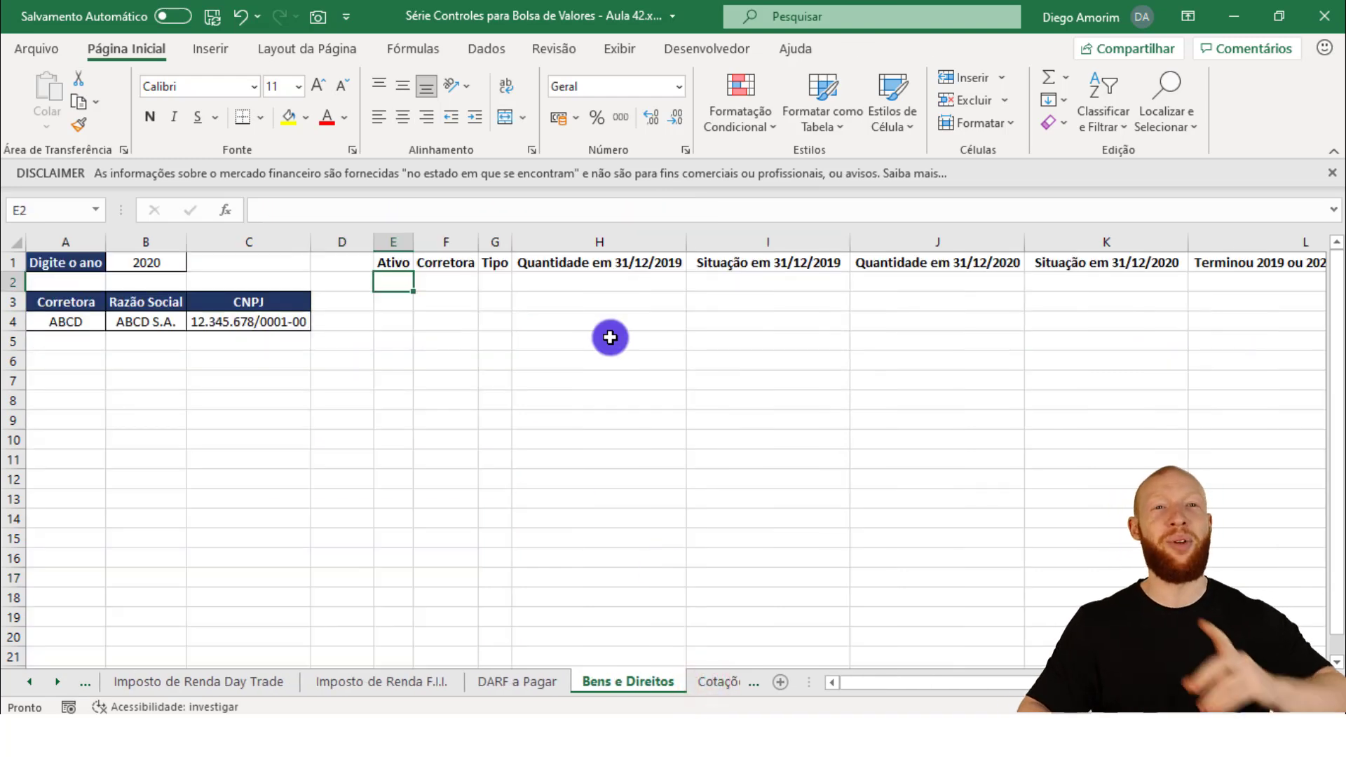
Compare the empty asset table with the reference workbook's Relatório I.R.P.F. sheet, and return to Bens e Direitos.
key(alt+Tab)
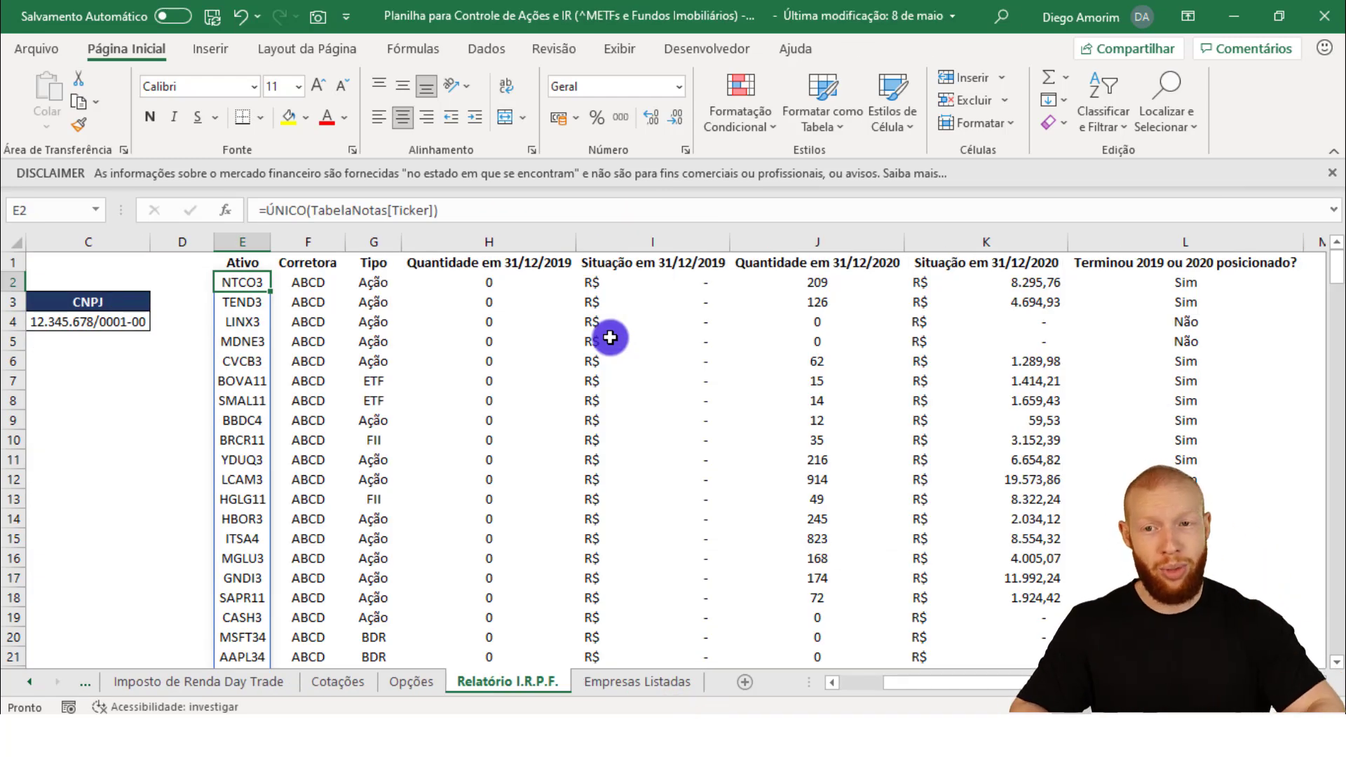
key(ctrl+Home)
key(Right)
key(Right)
key(Right)
key(alt+Tab)
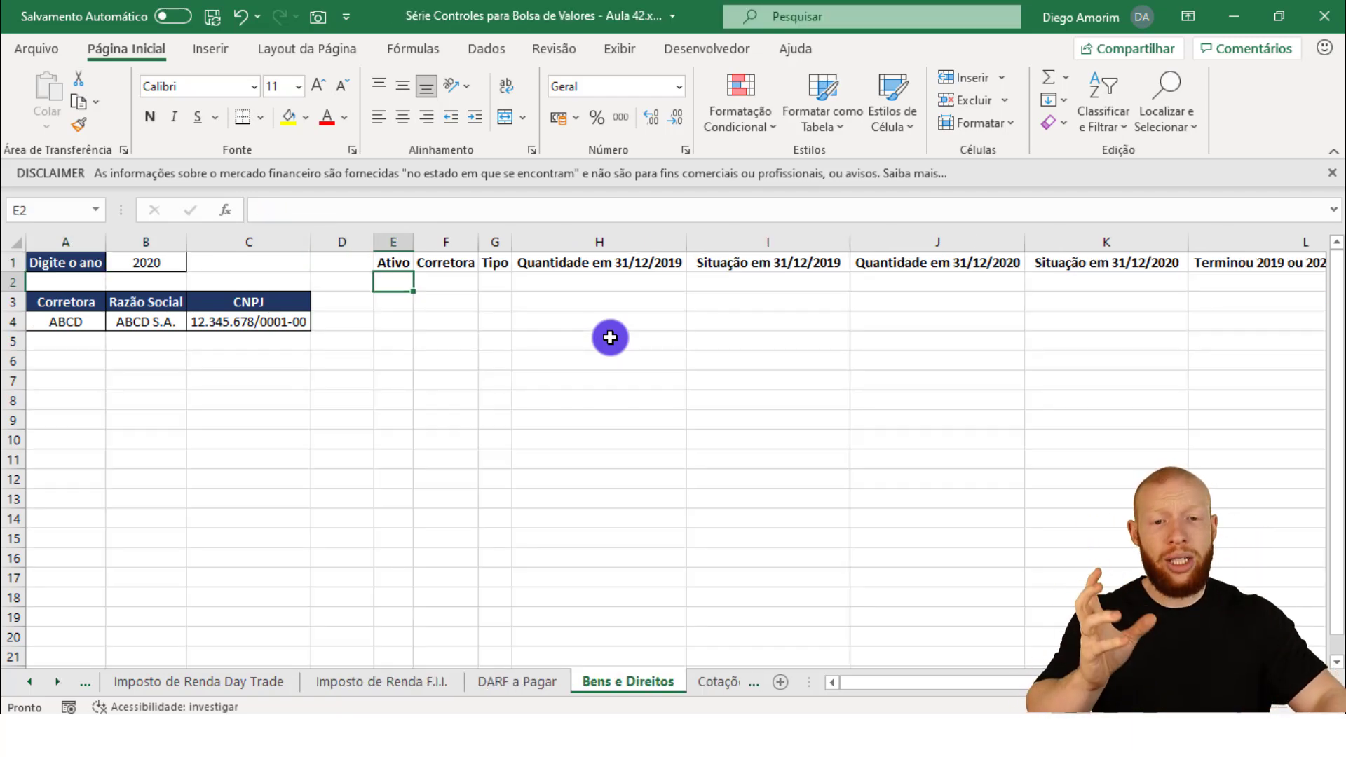
Examine the whole filtered Ativo and Tipo list on the Opções sheet, and return to Bens e Direitos.
click(717, 680)
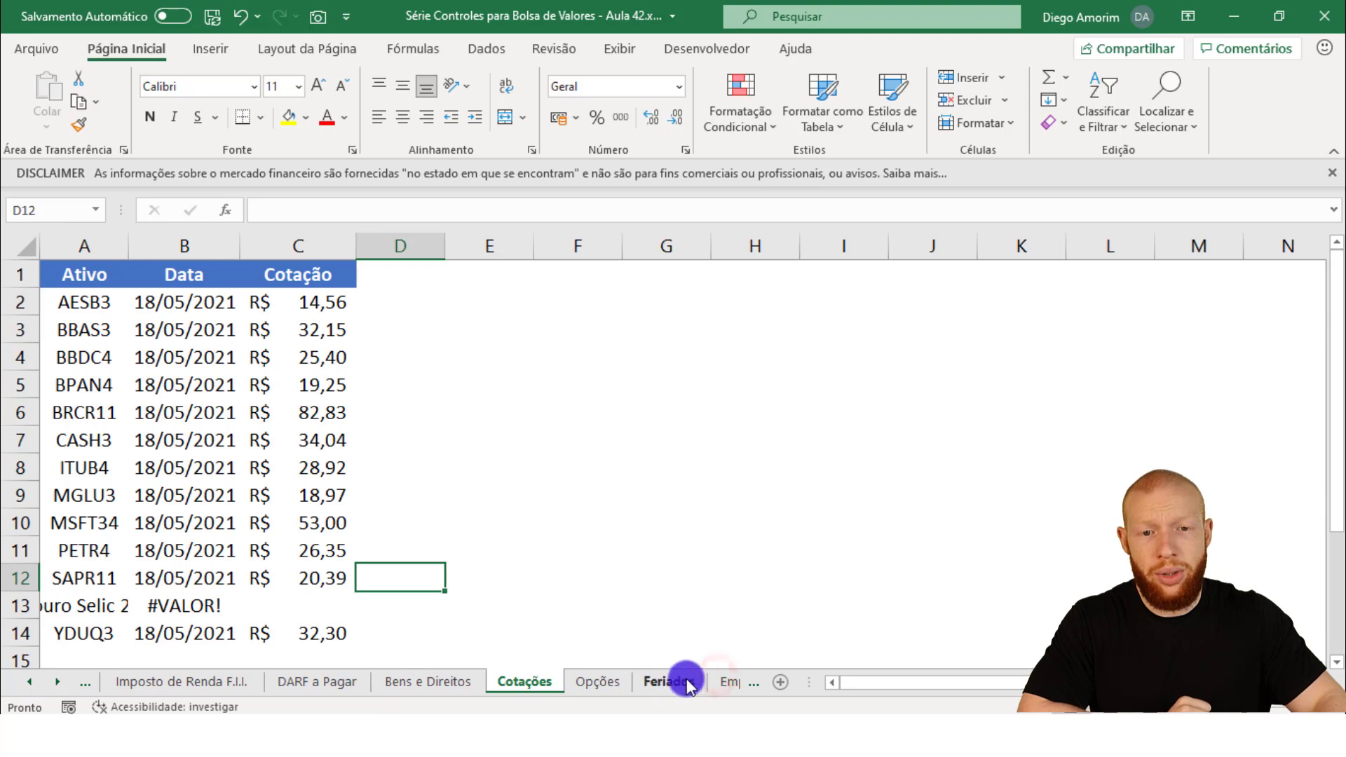
click(597, 680)
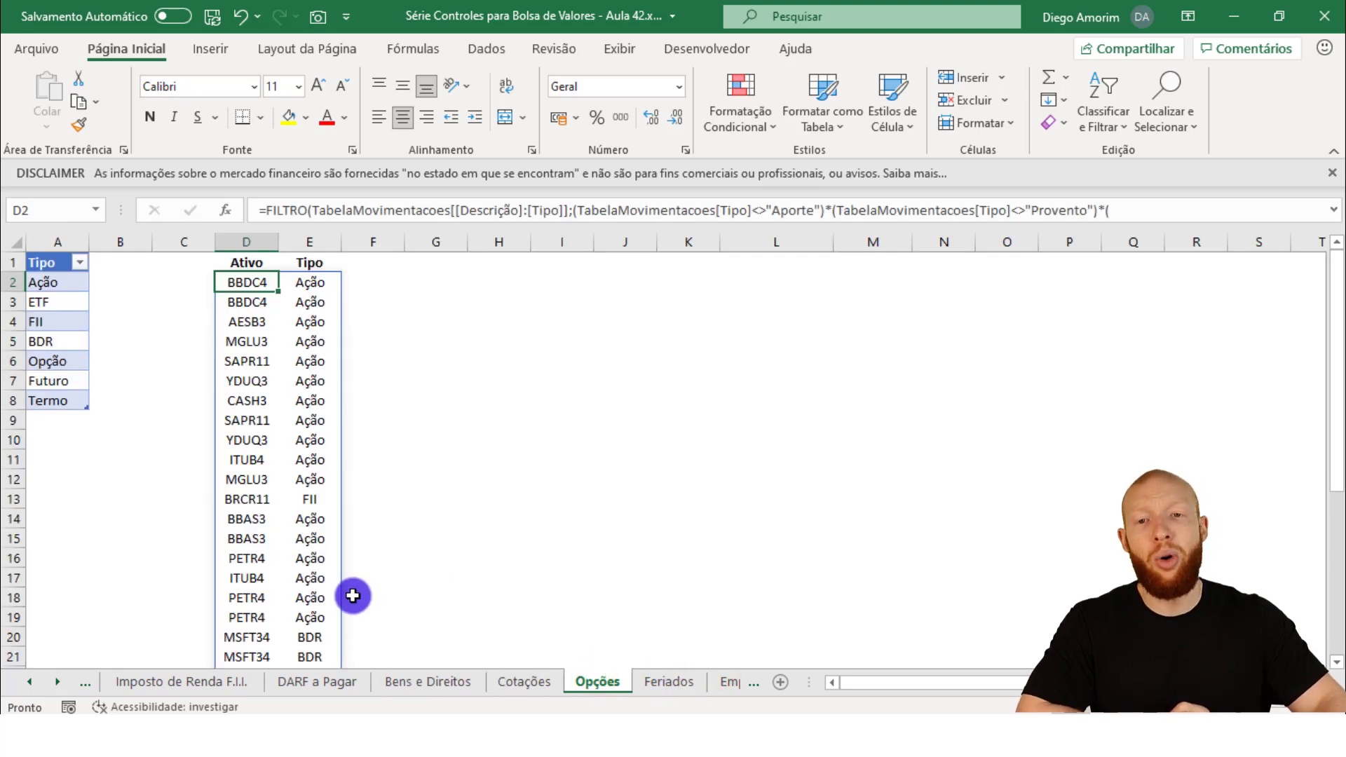
click(242, 301)
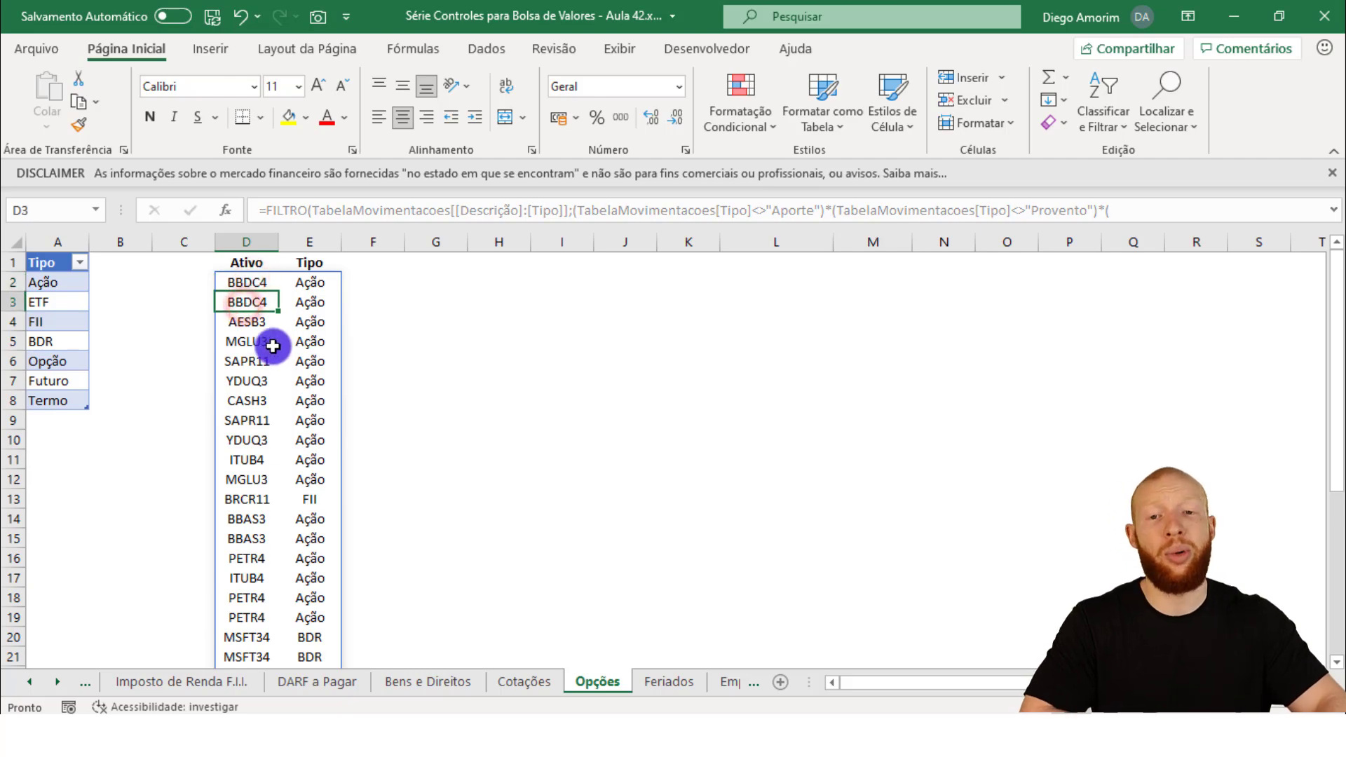
scroll(273, 345, down, 8)
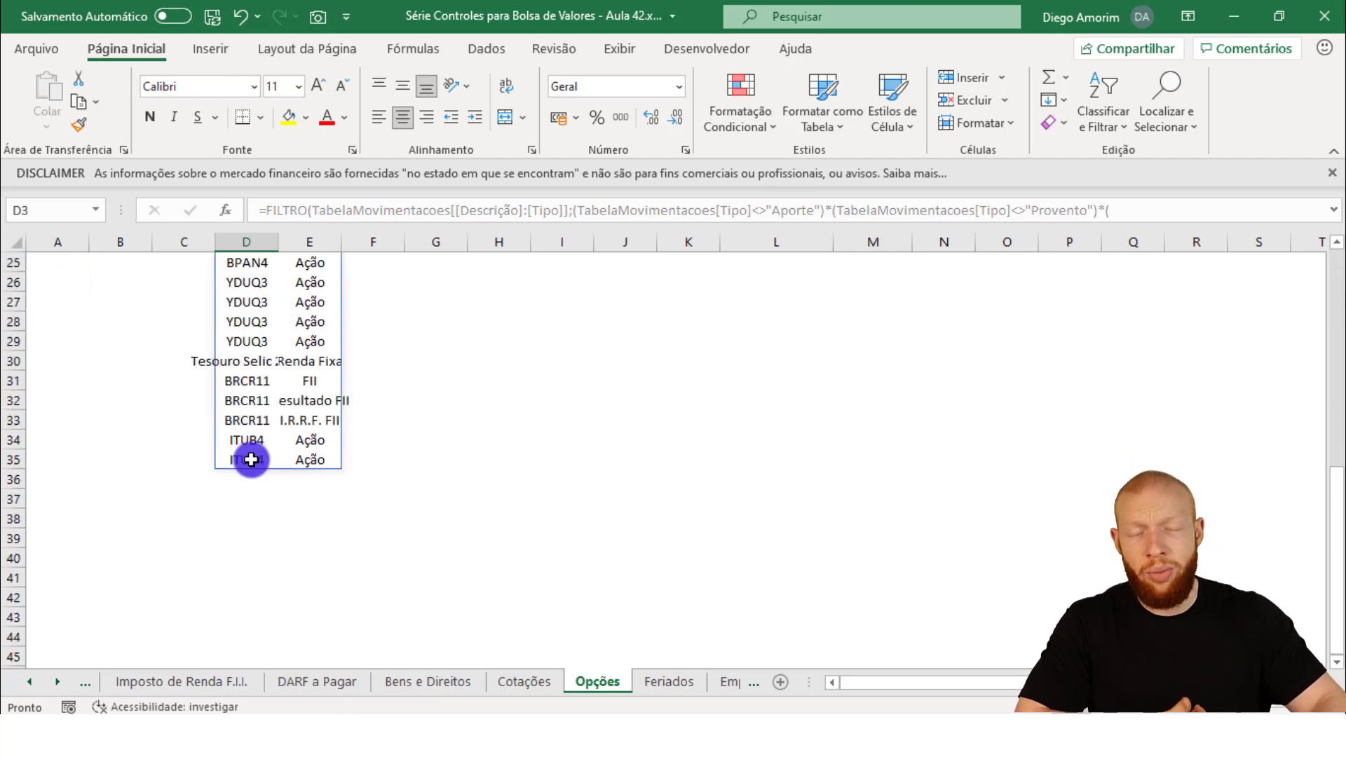
scroll(251, 459, up, 8)
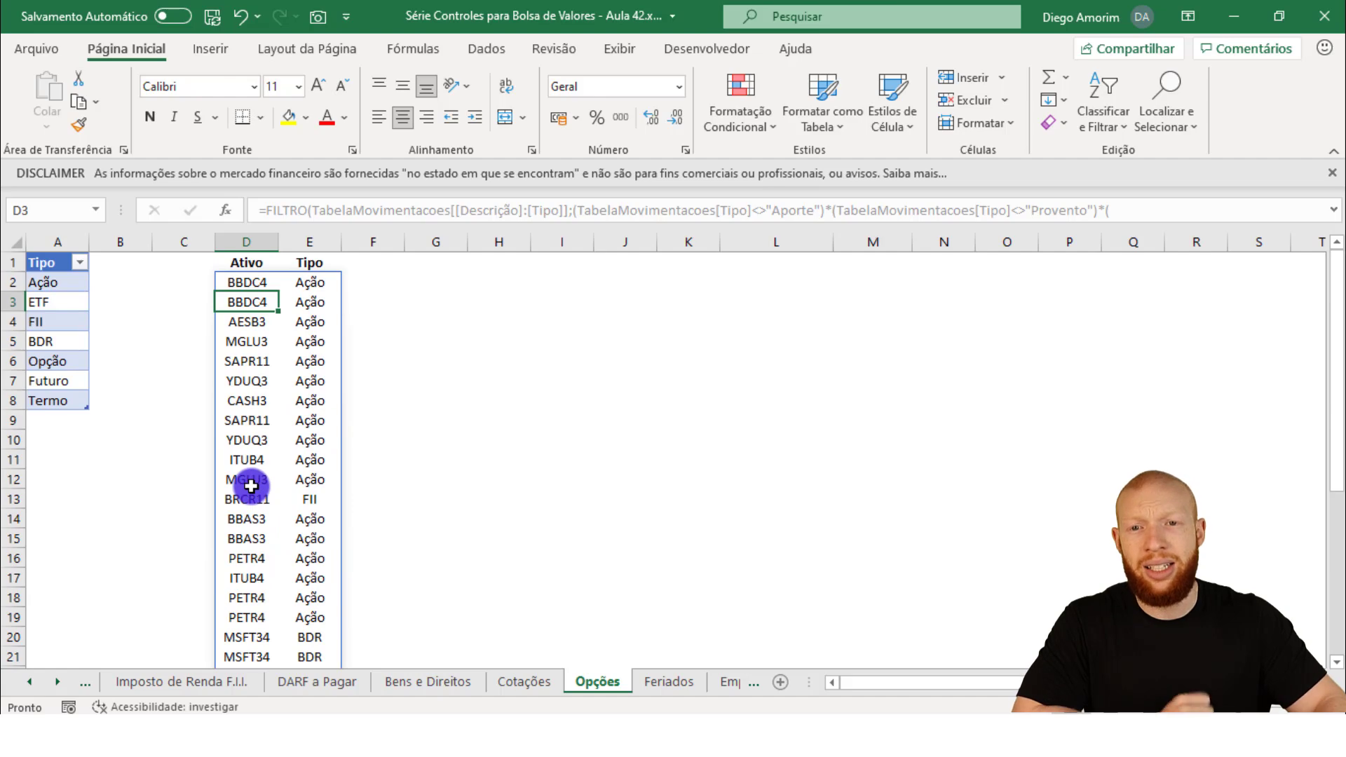
click(521, 678)
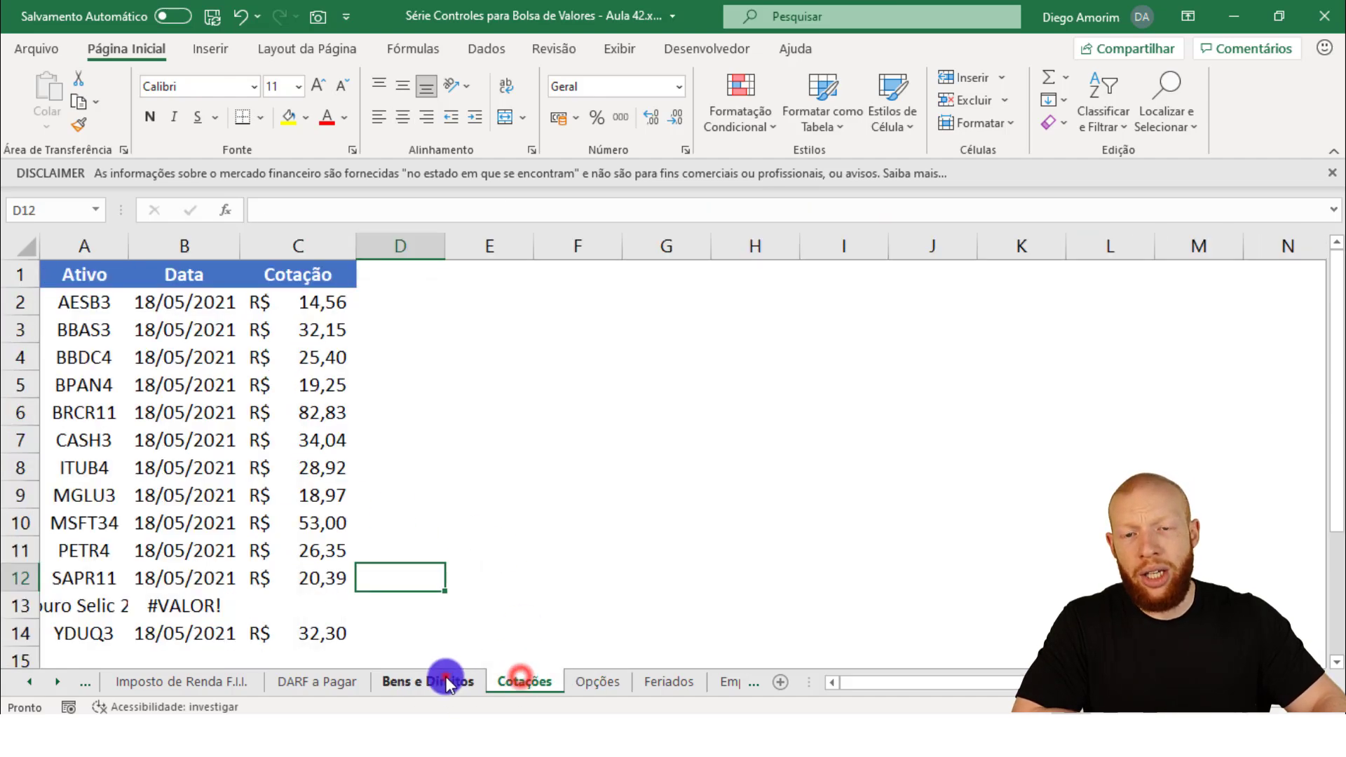
click(447, 681)
Enter =ÚNICO(Opções!D2#) in cell E2 of Bens e Direitos and fit column E to its contents.
text(=)
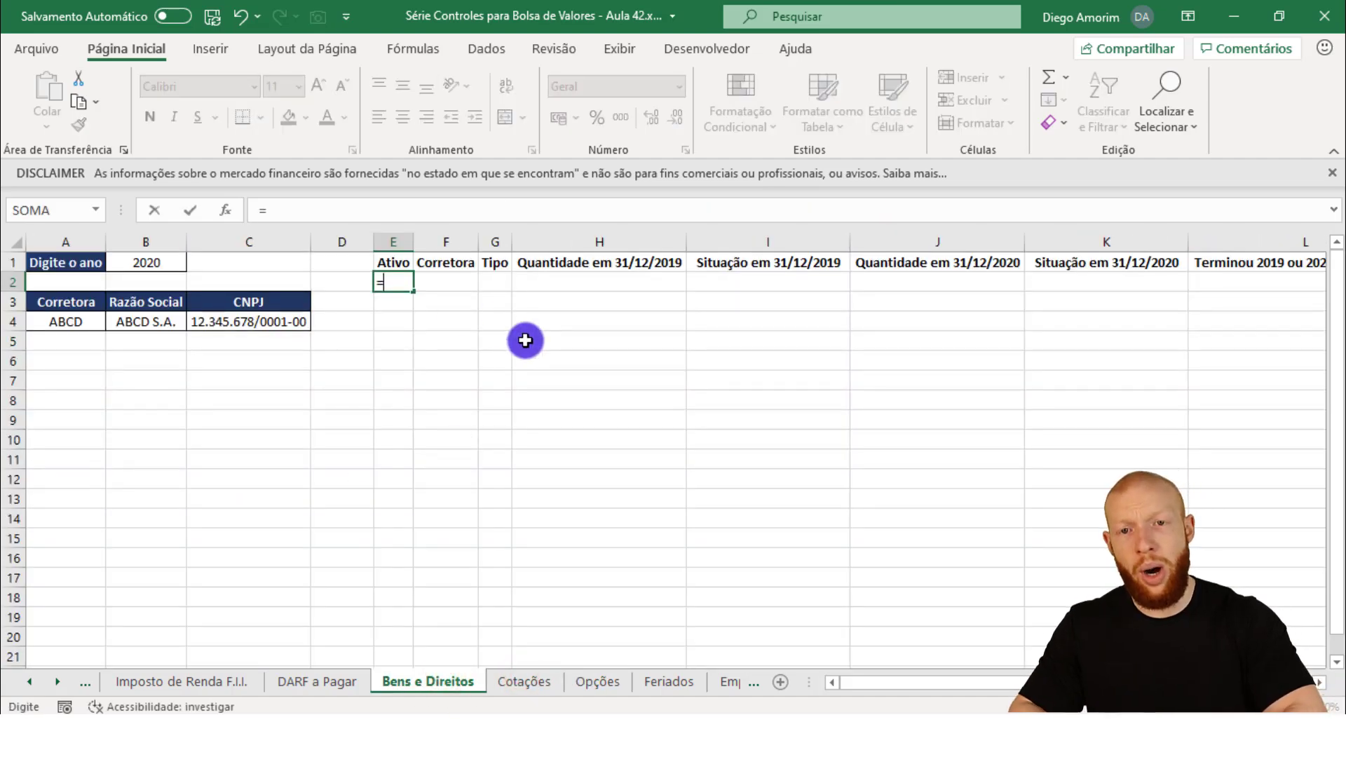
text(ÚNICO()
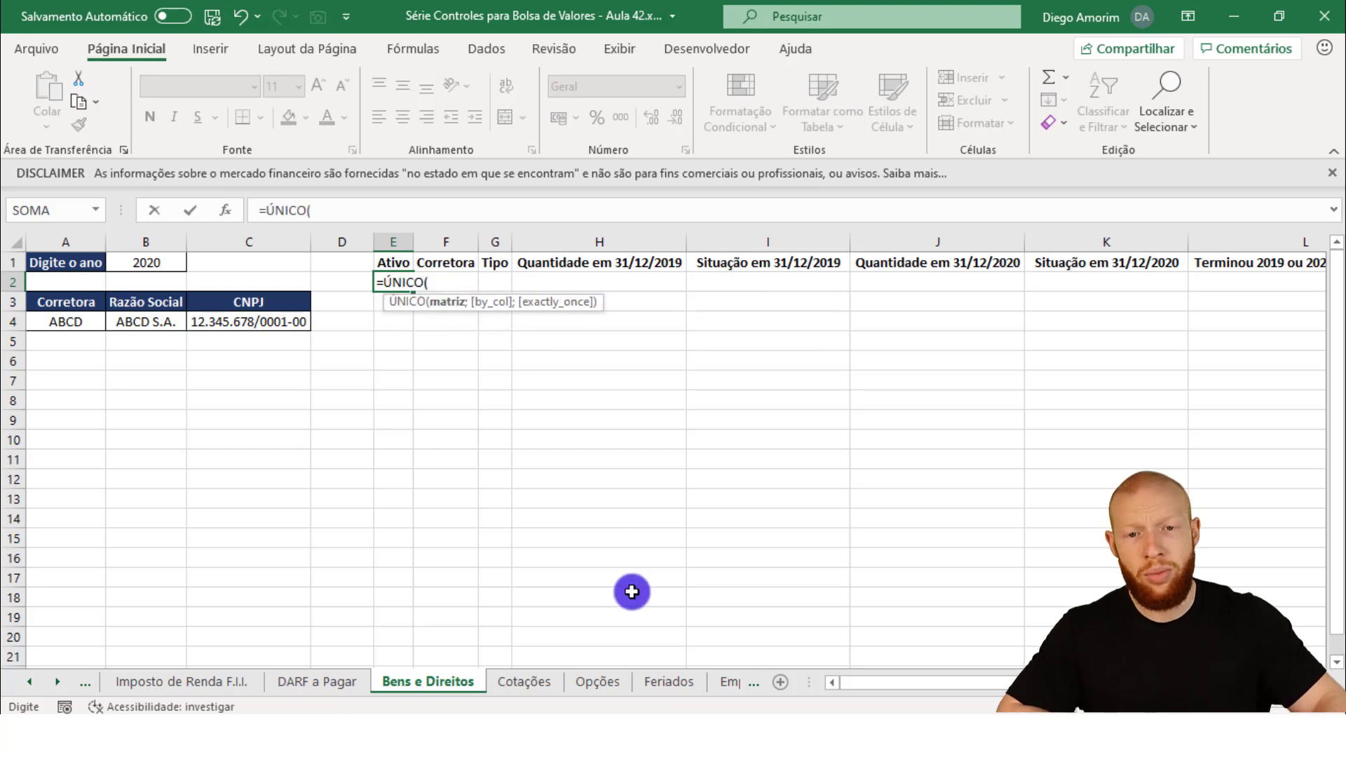
click(611, 683)
click(239, 276)
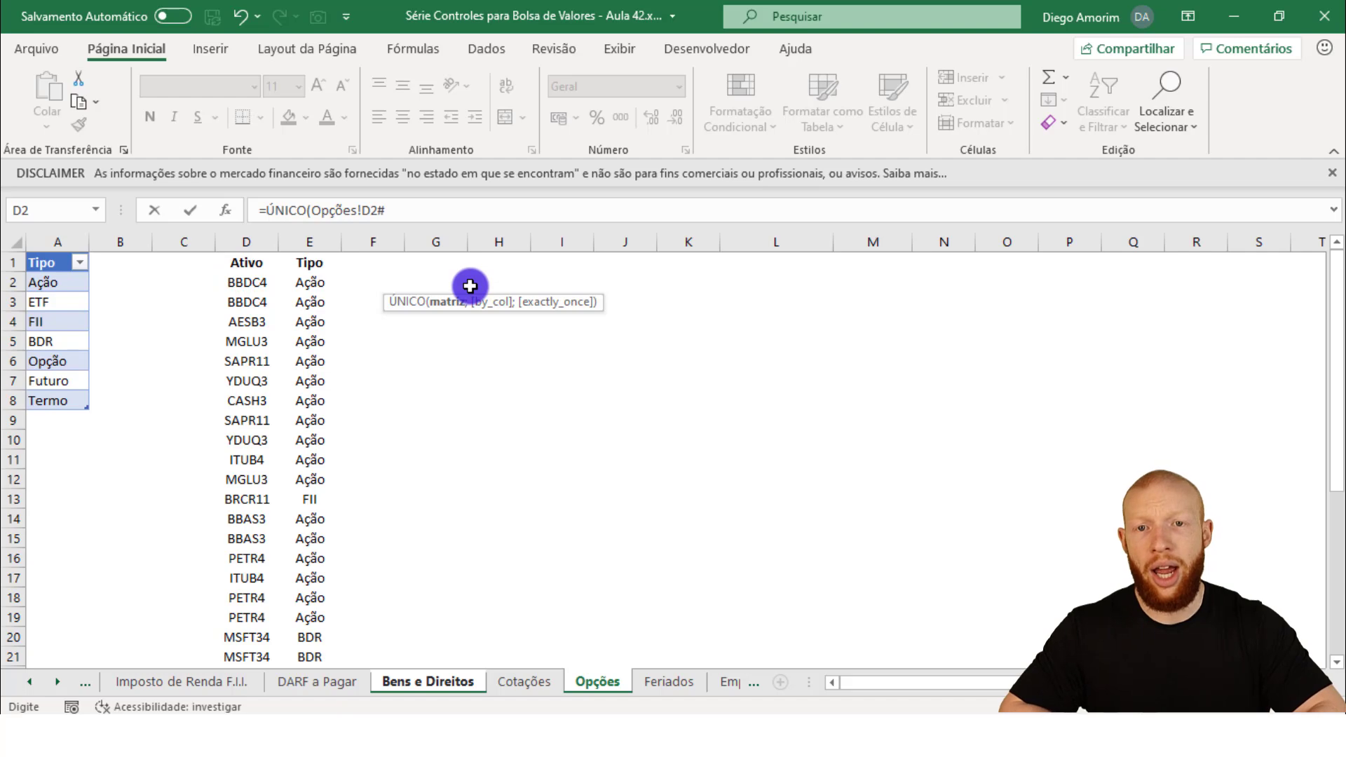
text(#)
key(Return)
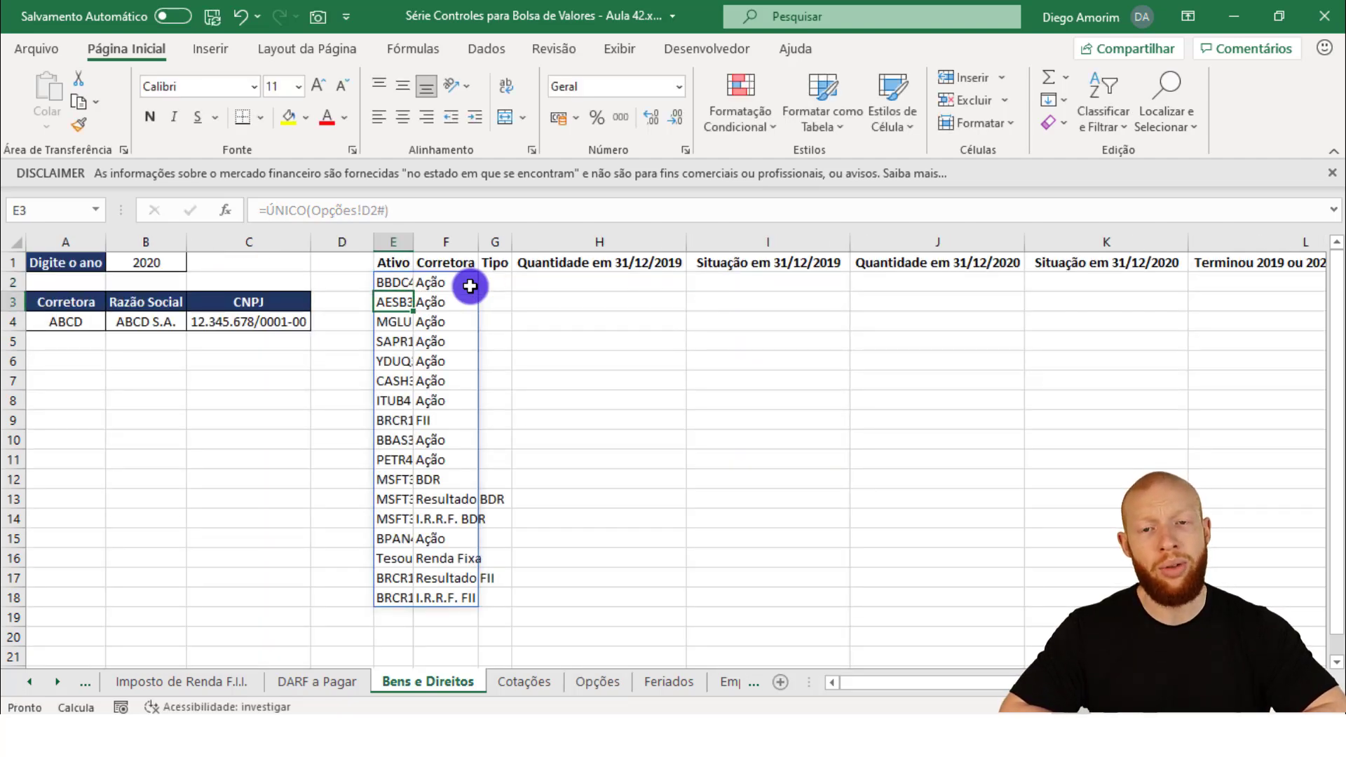
double_click(413, 241)
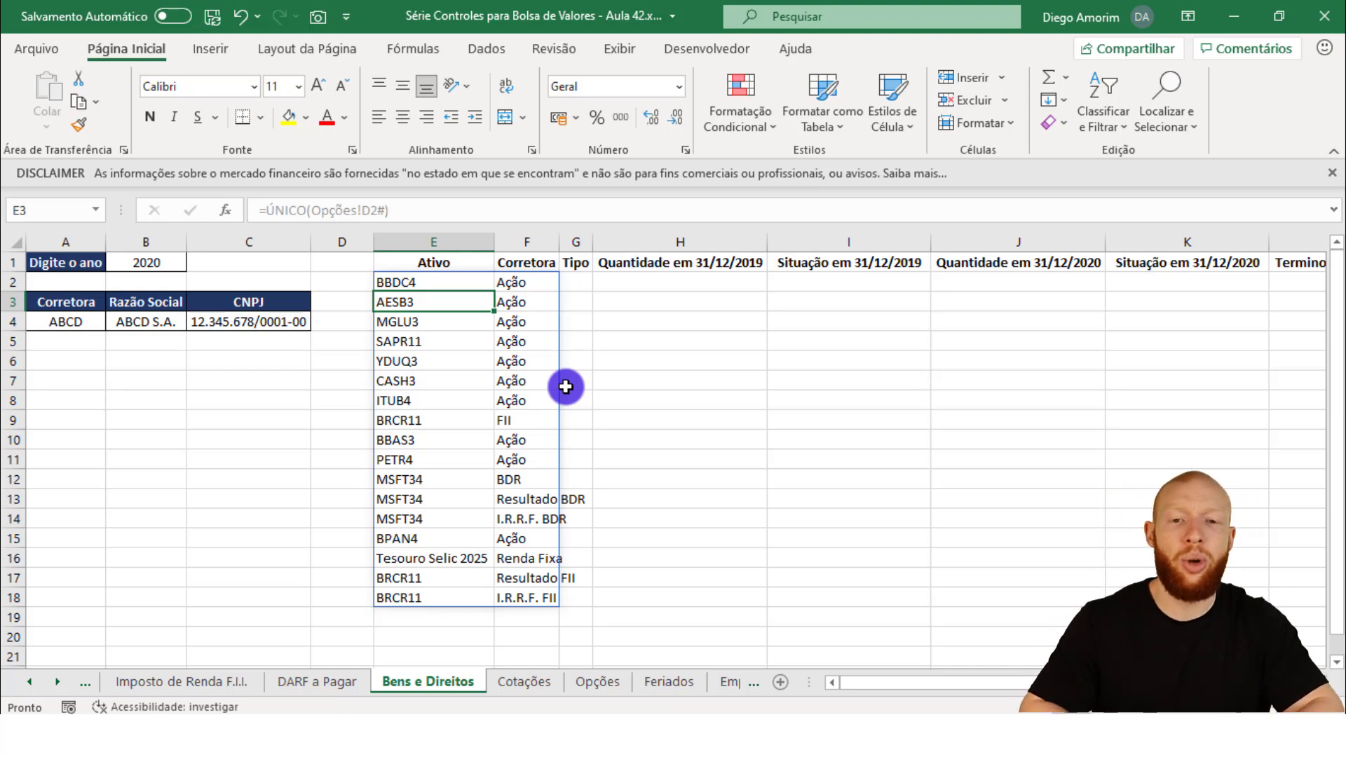
Examine the types spilled into the Corretora column for entries that are not actual asset types.
key(Right)
key(ctrl+shift+Down)
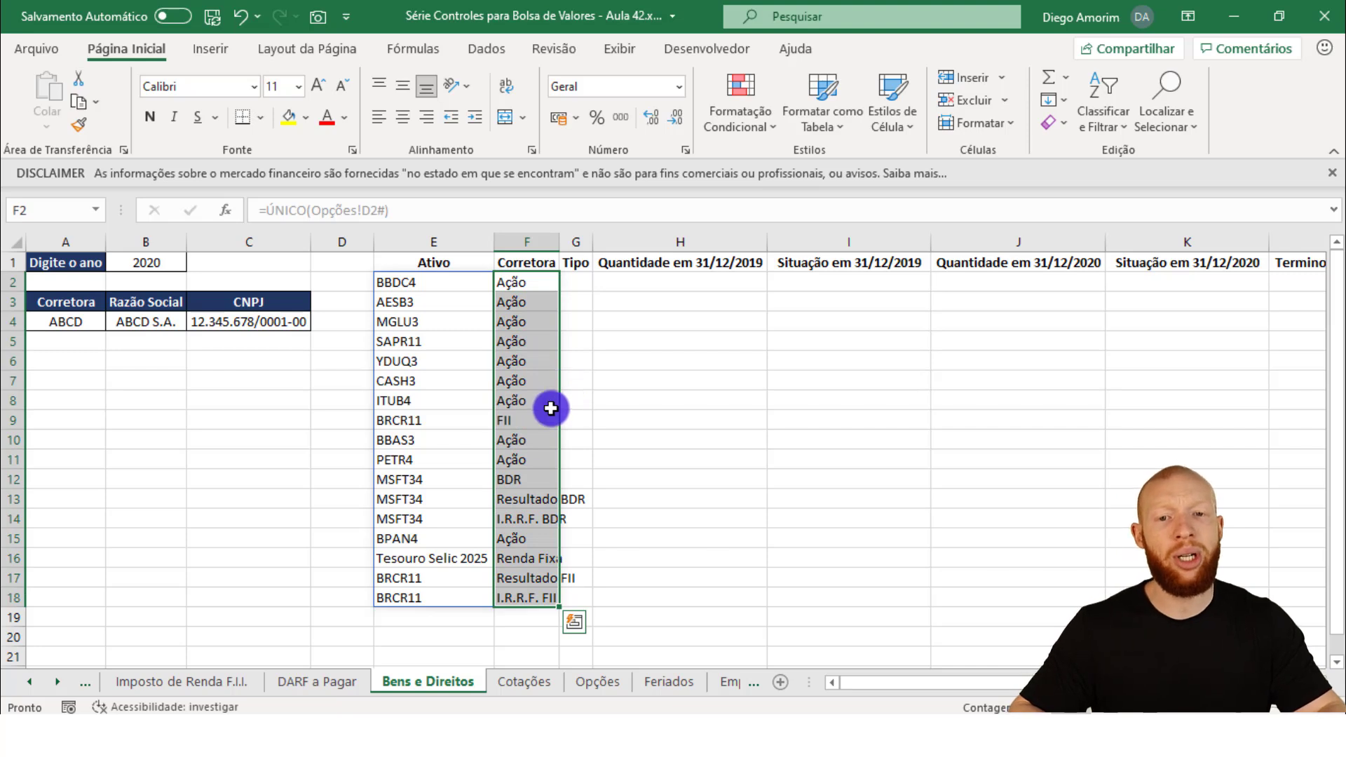
drag(535, 480, 531, 539)
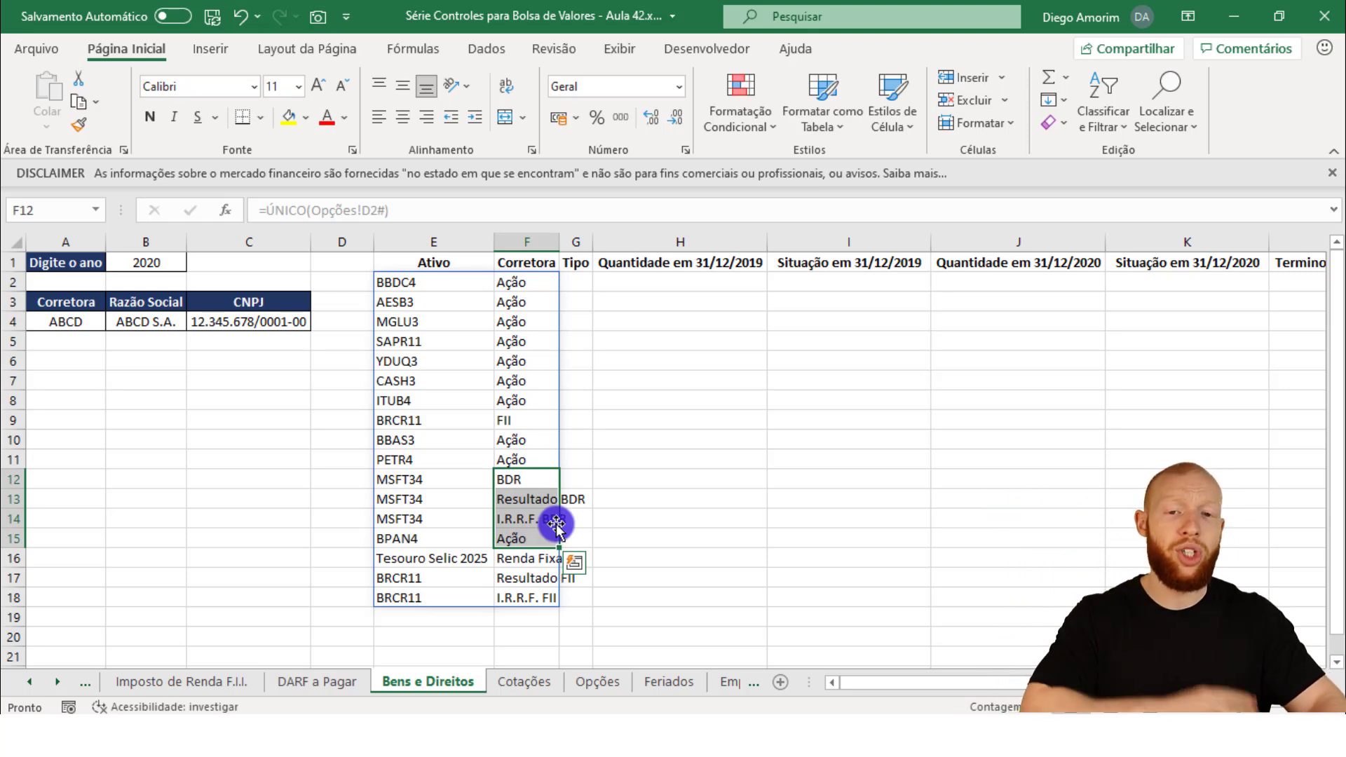
click(535, 481)
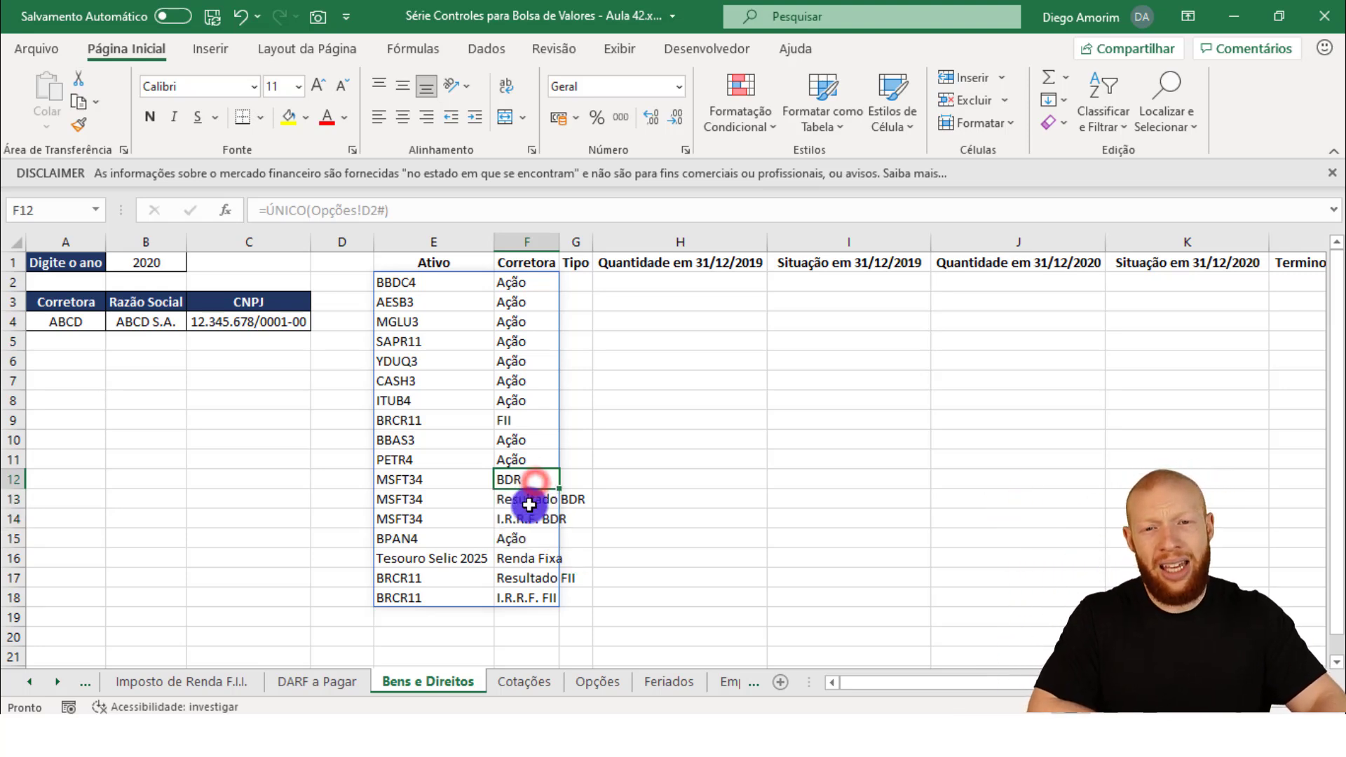
click(529, 519)
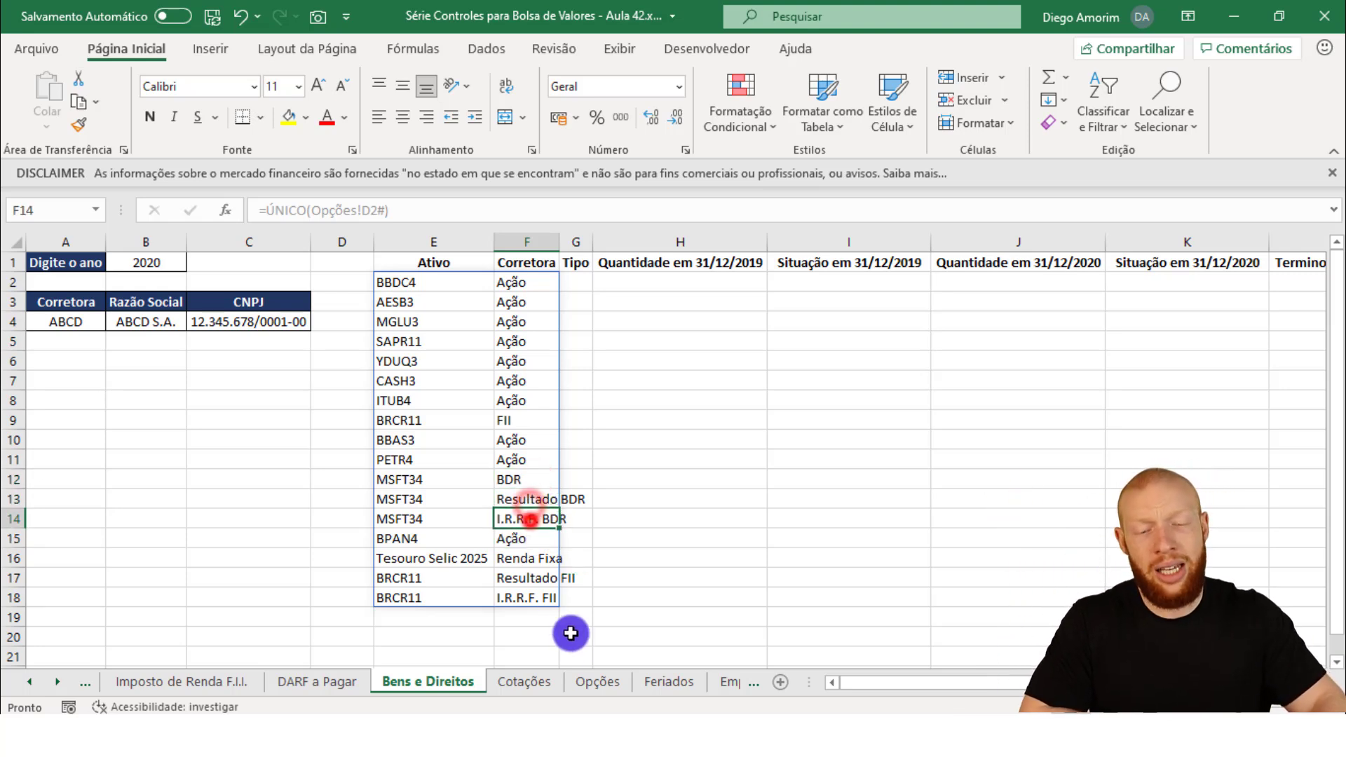
Add a condition excluding the type "I.R.R.F. BDR" to the FILTRO formula in cell D2 of Opções, using an enlarged formula bar.
click(608, 681)
click(235, 283)
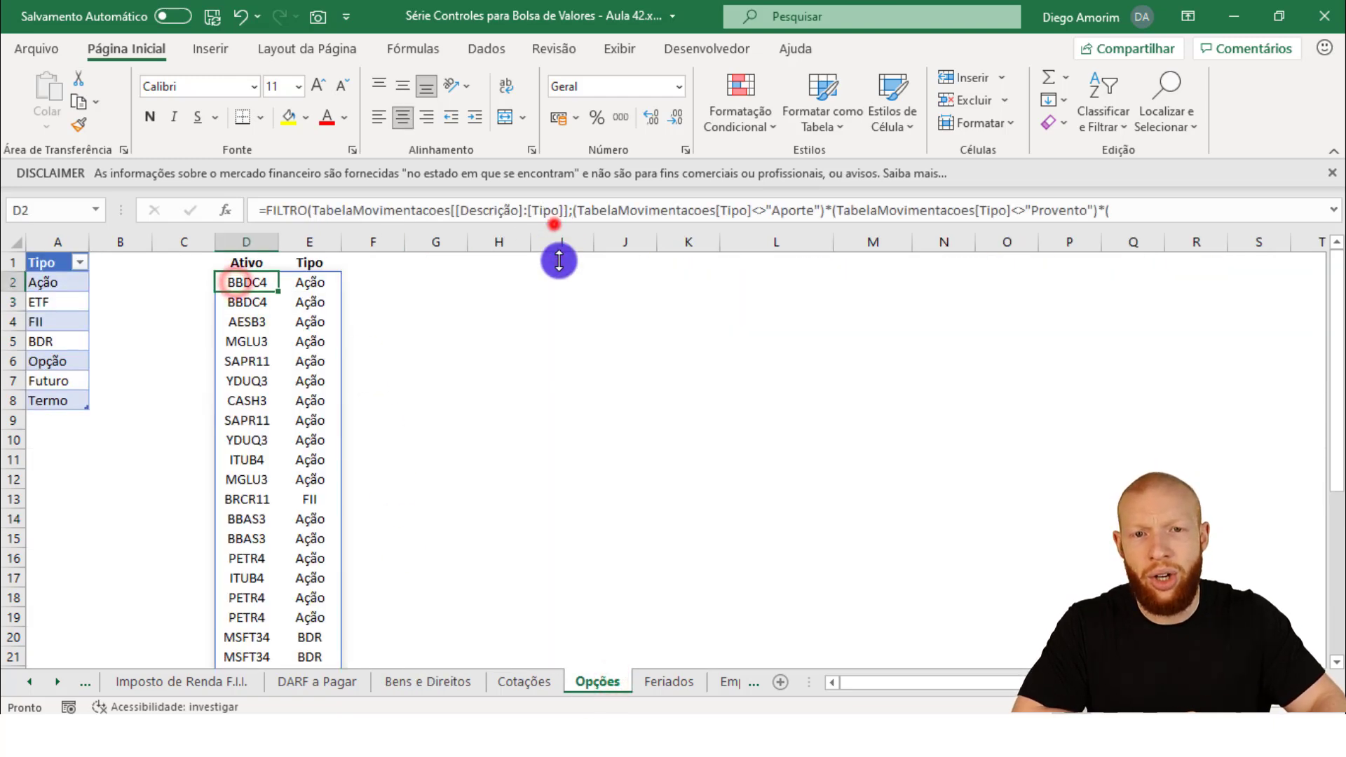
drag(555, 239, 572, 356)
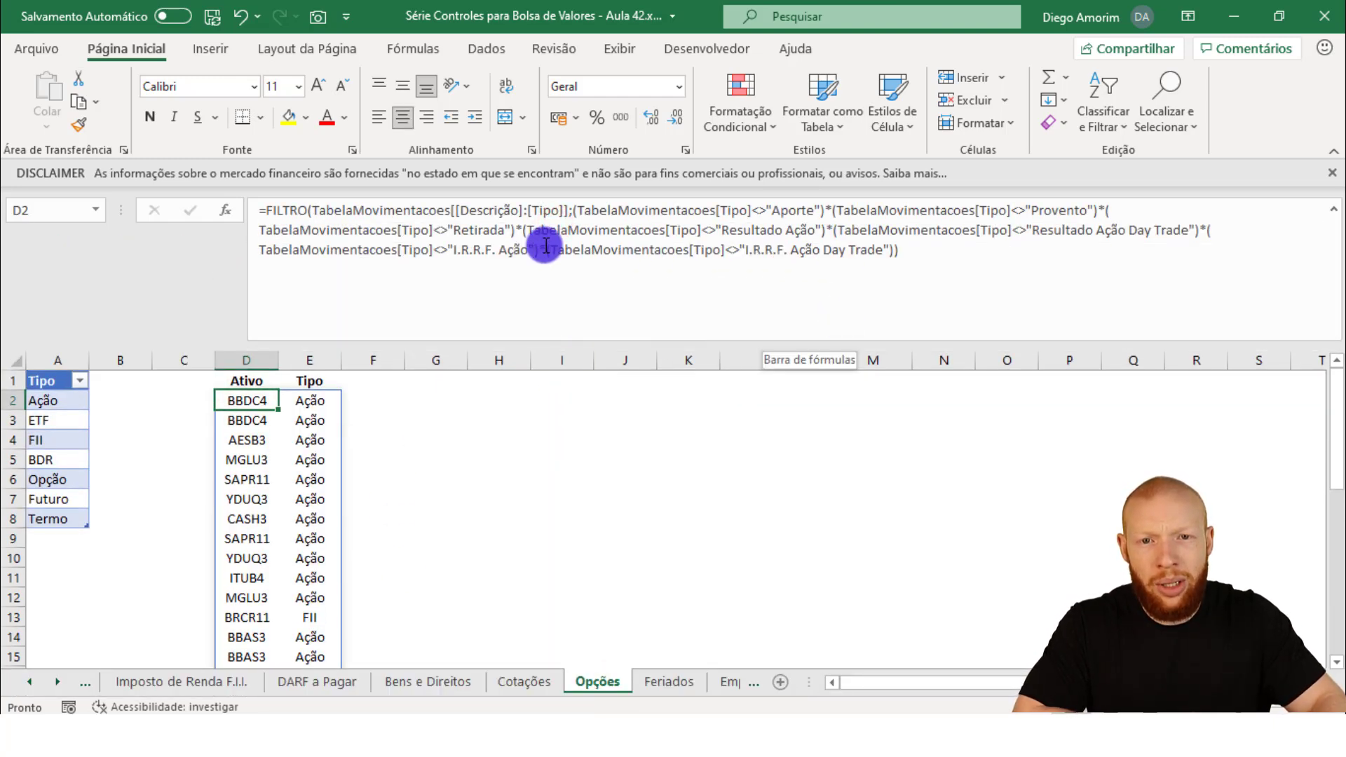
mouse_move(541, 248)
mouse_down()
mouse_move(847, 271)
mouse_move(896, 259)
mouse_move(552, 249)
mouse_up()
click(898, 261)
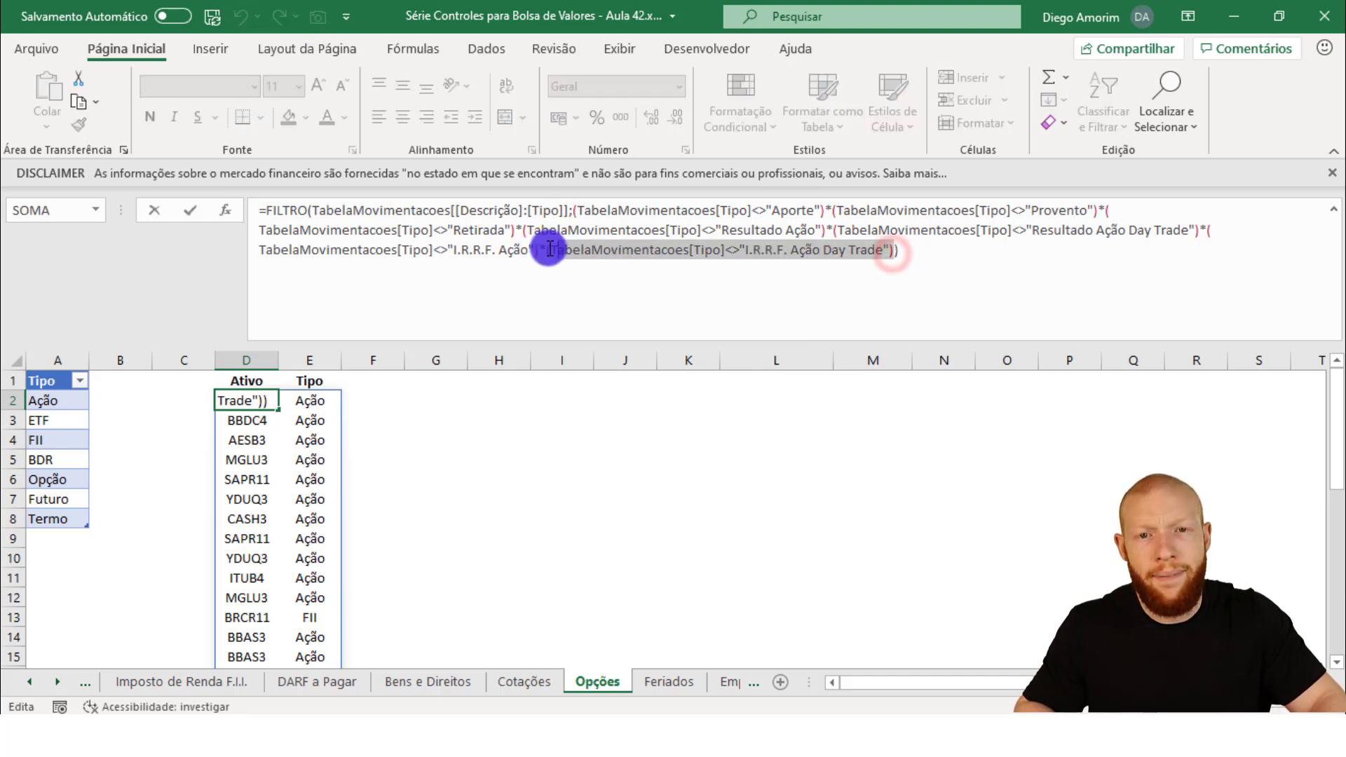
key(ctrl+c)
click(893, 253)
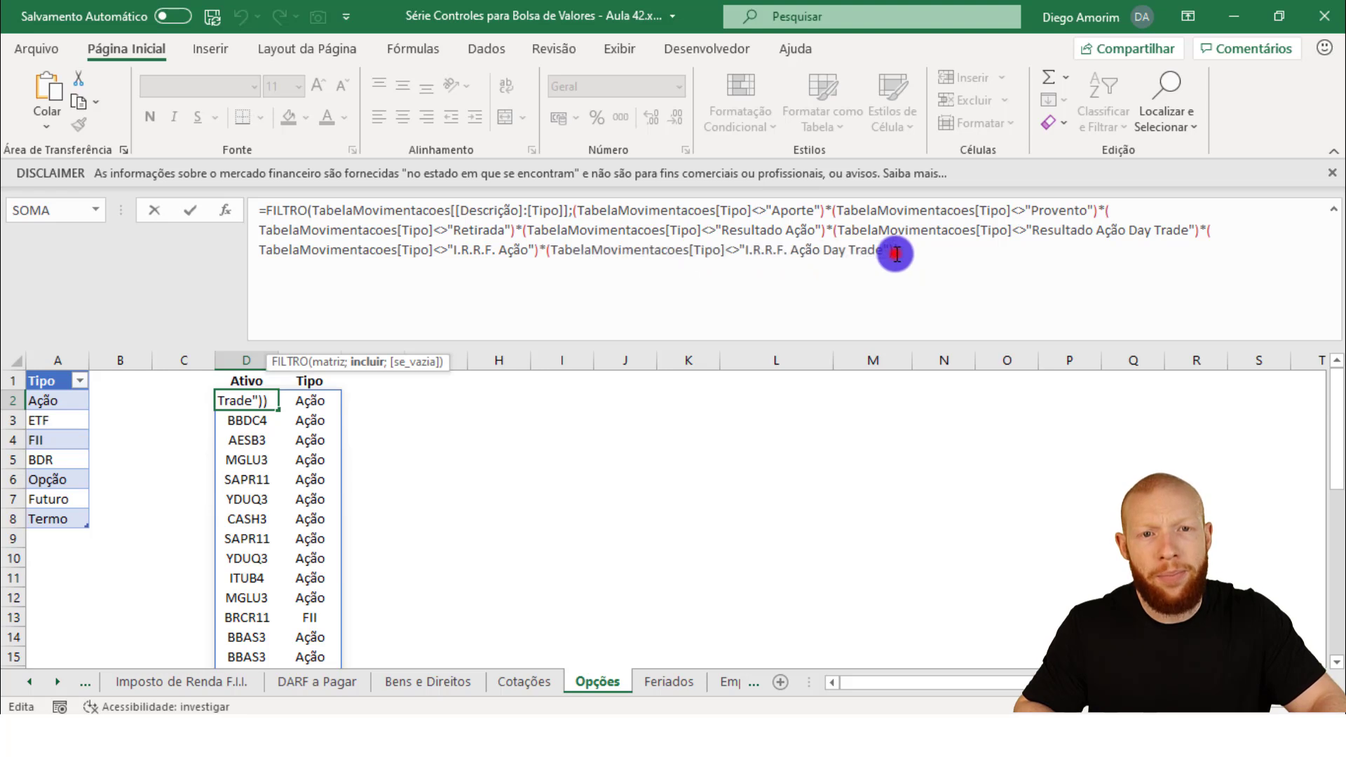
key(ctrl+v)
drag(1145, 253, 1233, 251)
text(bd)
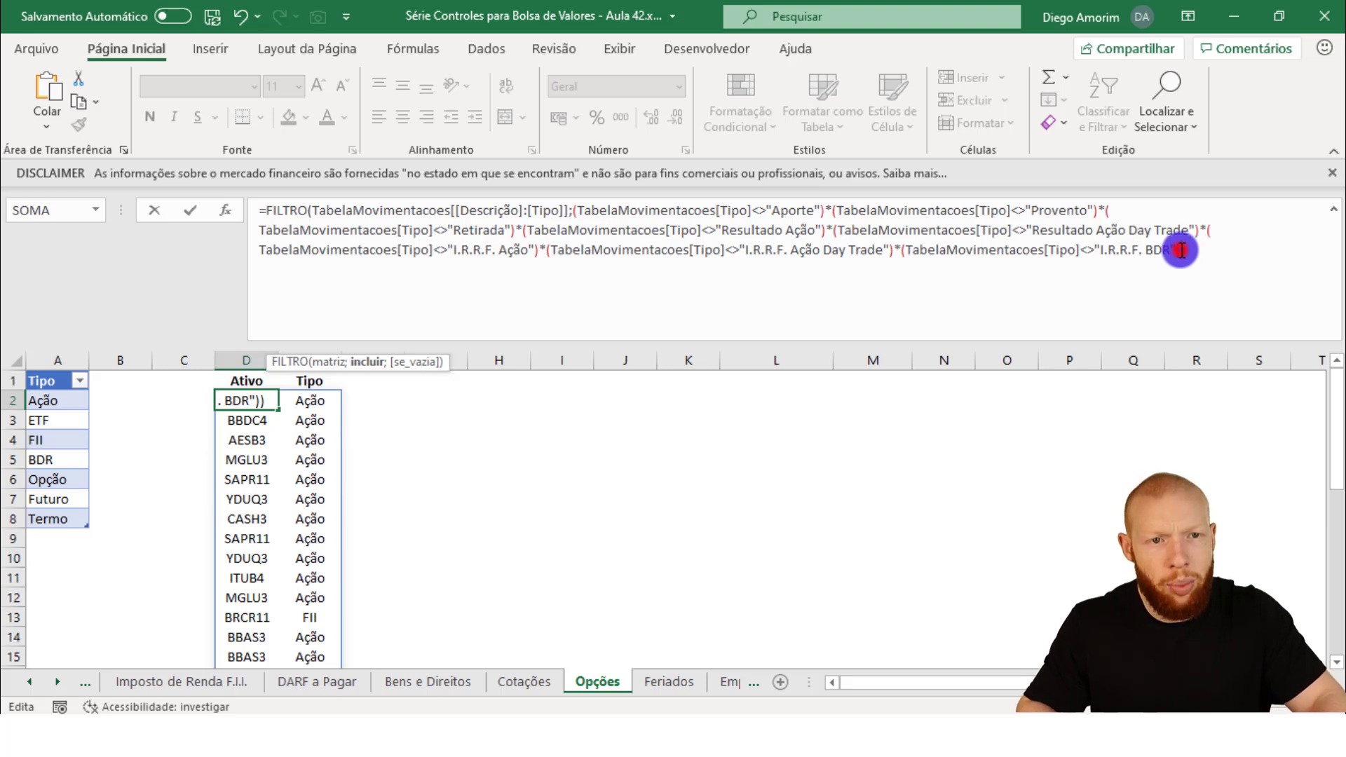
Append two more conditions to the FILTRO formula, excluding the types "BDR" and "Resultado BDR".
key(ctrl+v)
drag(477, 268, 601, 271)
text(BD)
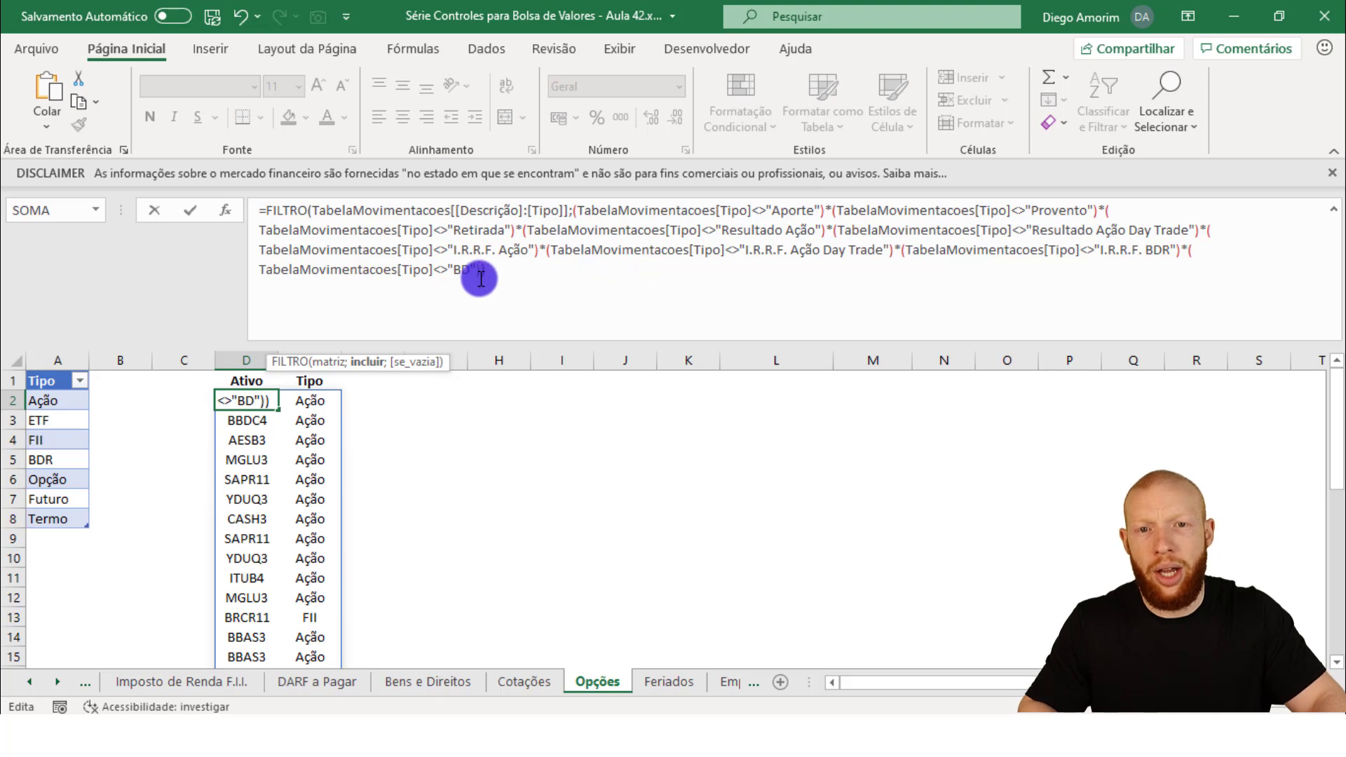
key(ctrl+v)
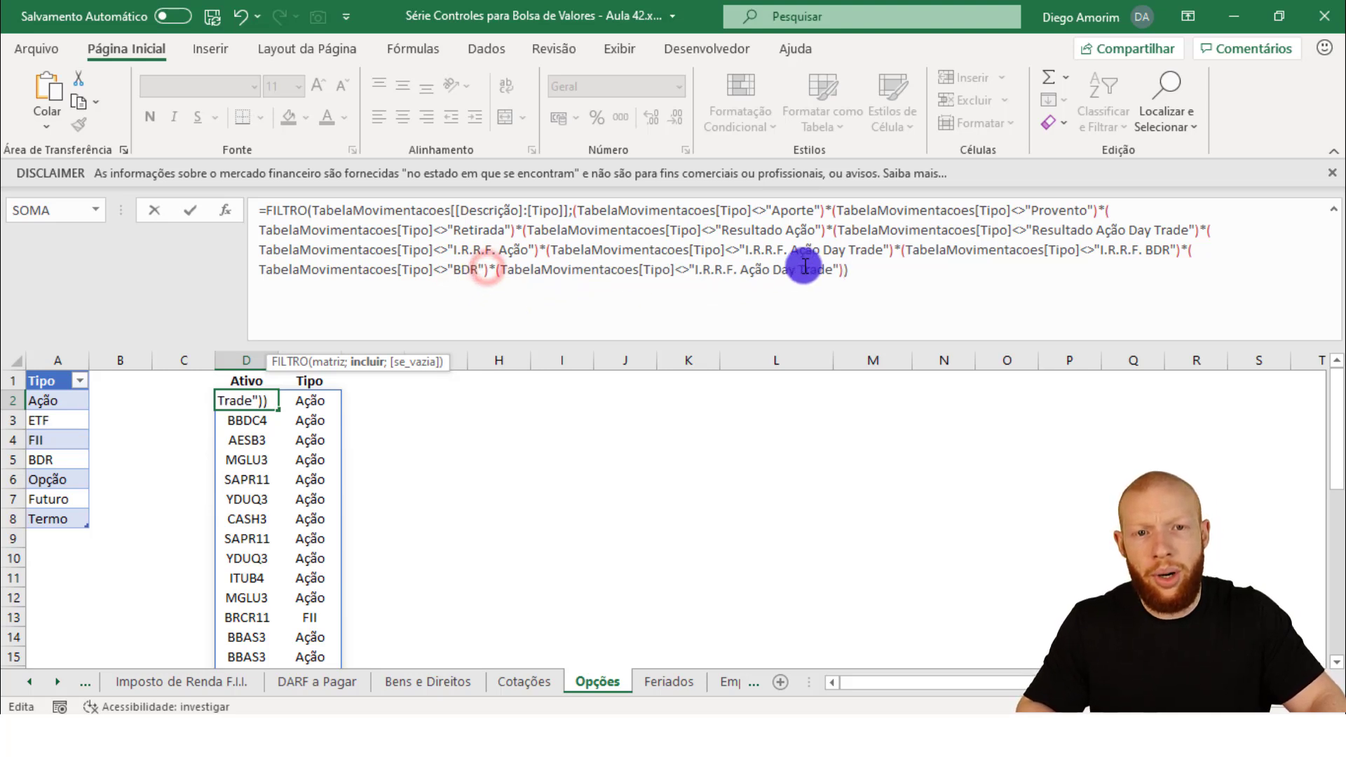
drag(696, 272, 828, 274)
text(Resultad)
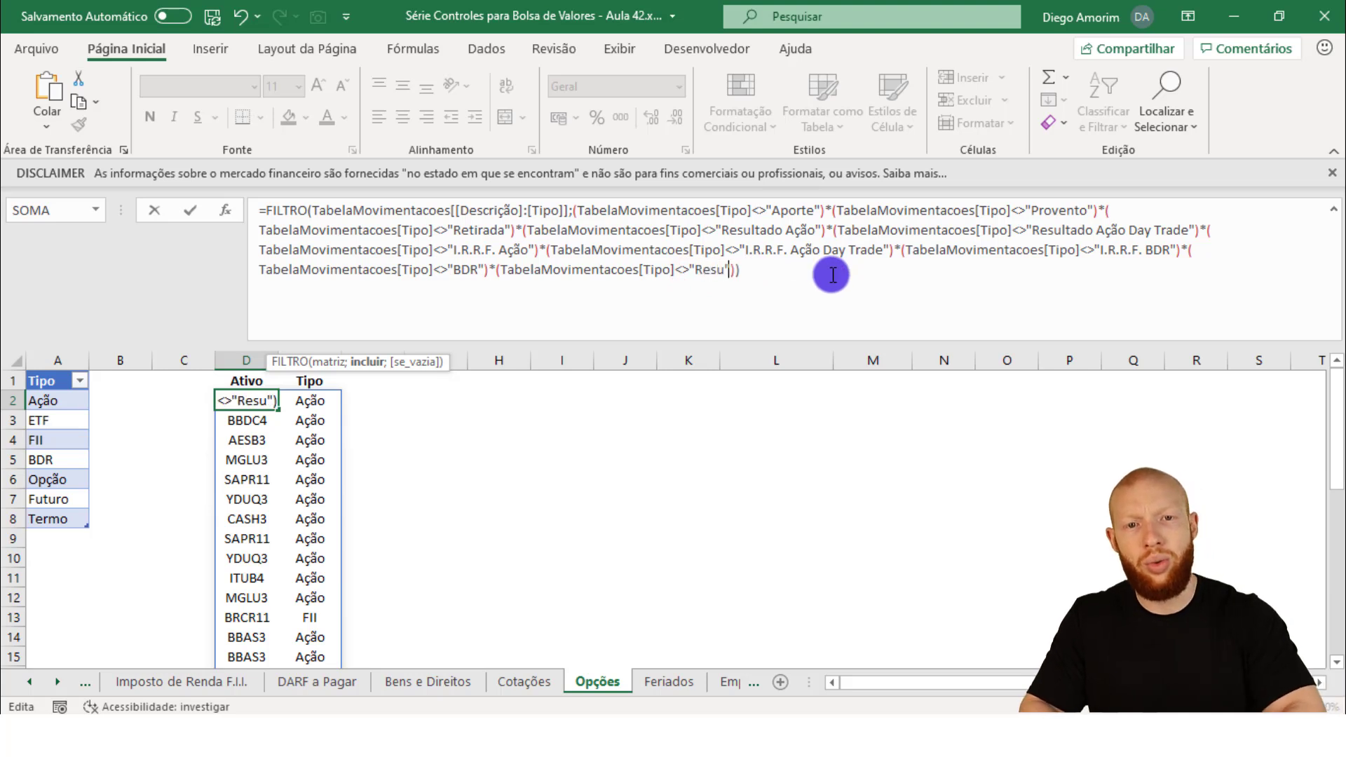
Append a condition excluding the type "Renda Fixa" to the FILTRO formula and commit it.
click(792, 271)
key(ctrl+v)
drag(998, 271, 1143, 272)
text(rE)
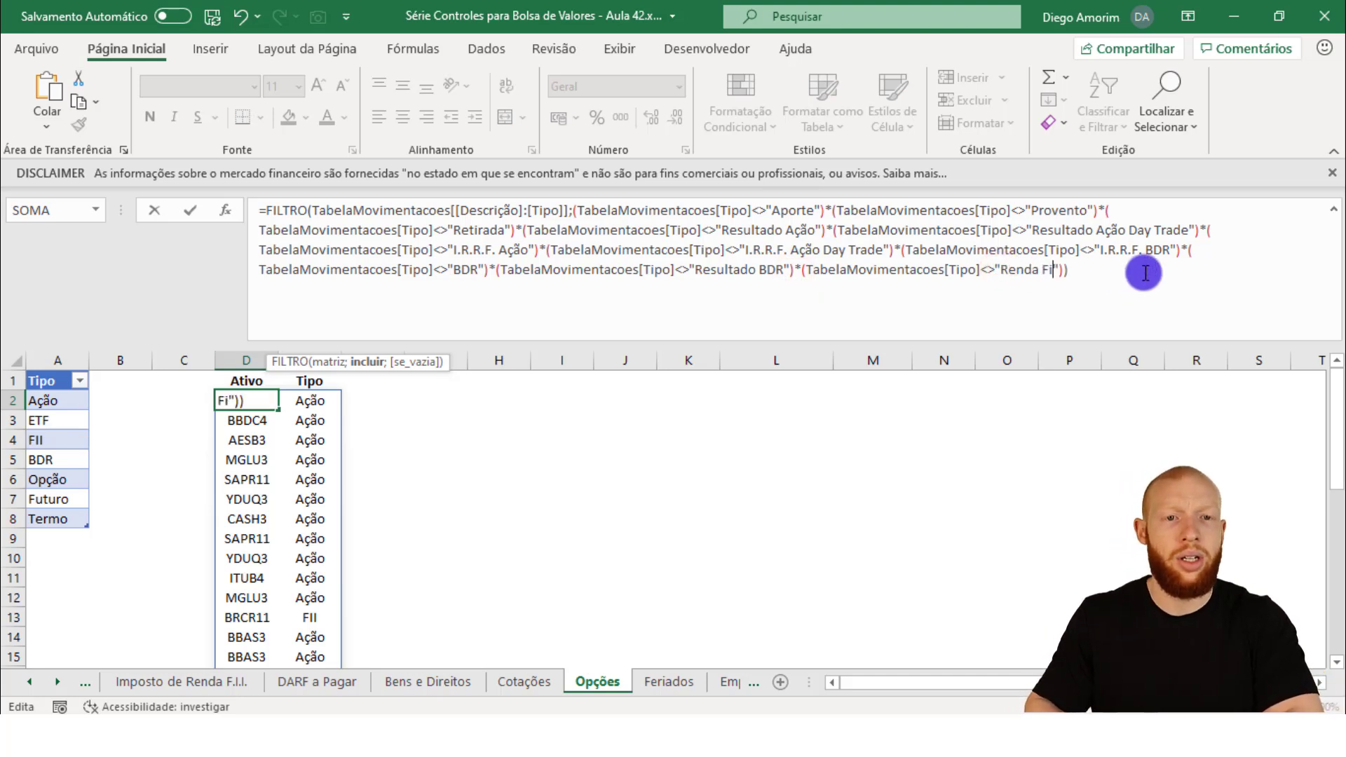
key(Return)
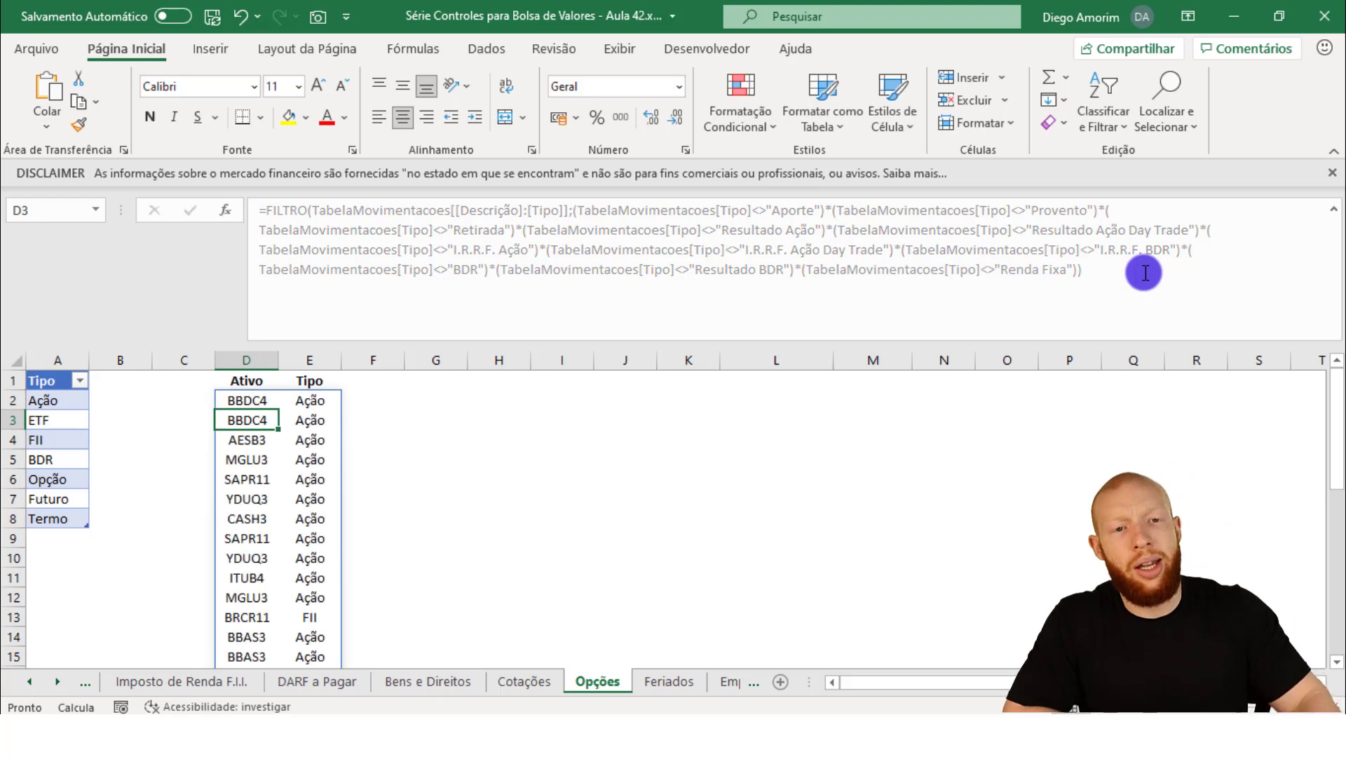
Check the end of the filtered list and widen the Tipo column E on Opções to fit its text.
scroll(379, 493, down, 5)
scroll(391, 492, down, 2)
drag(342, 359, 388, 359)
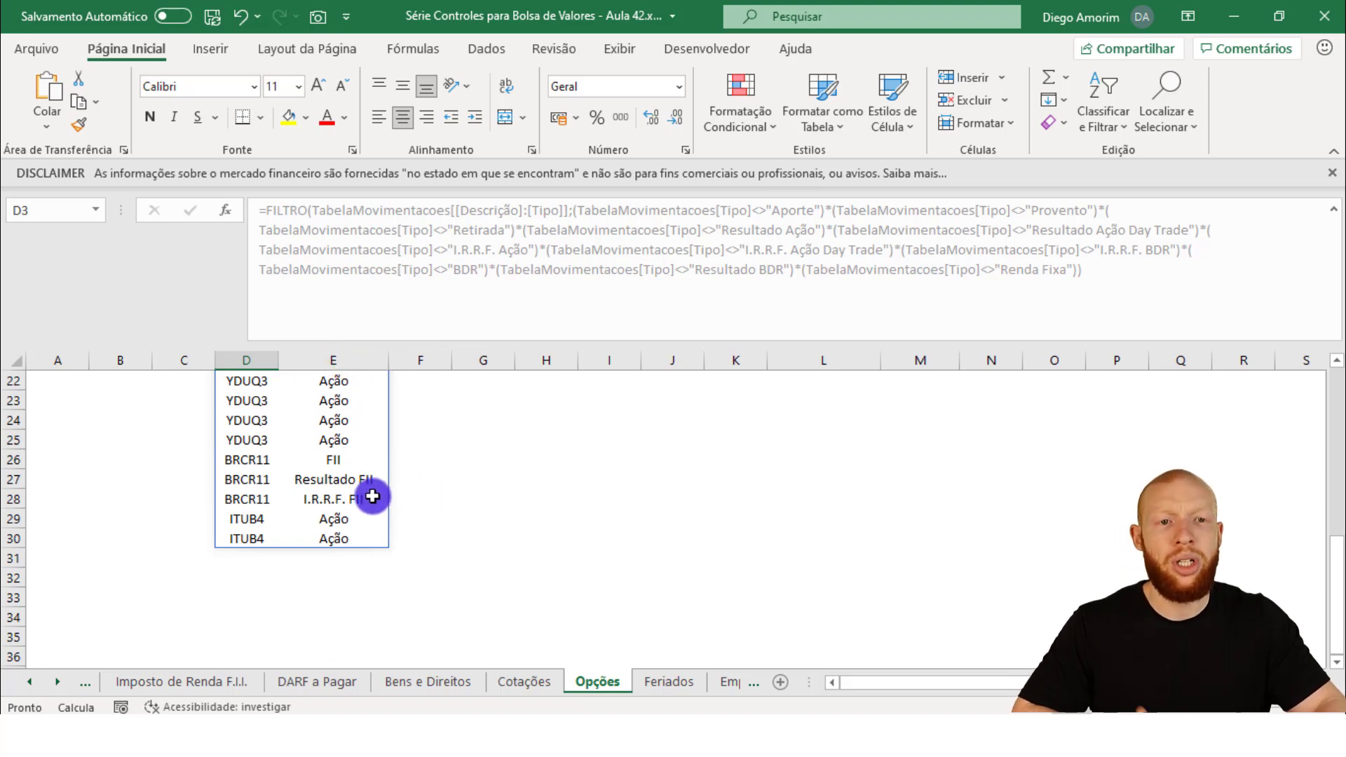
scroll(365, 506, up, 7)
Append two conditions to the FILTRO formula in cell D2 of Opções, excluding the types "Resultado FII" and "I.R.R.F. FII", and check the list's end.
click(256, 400)
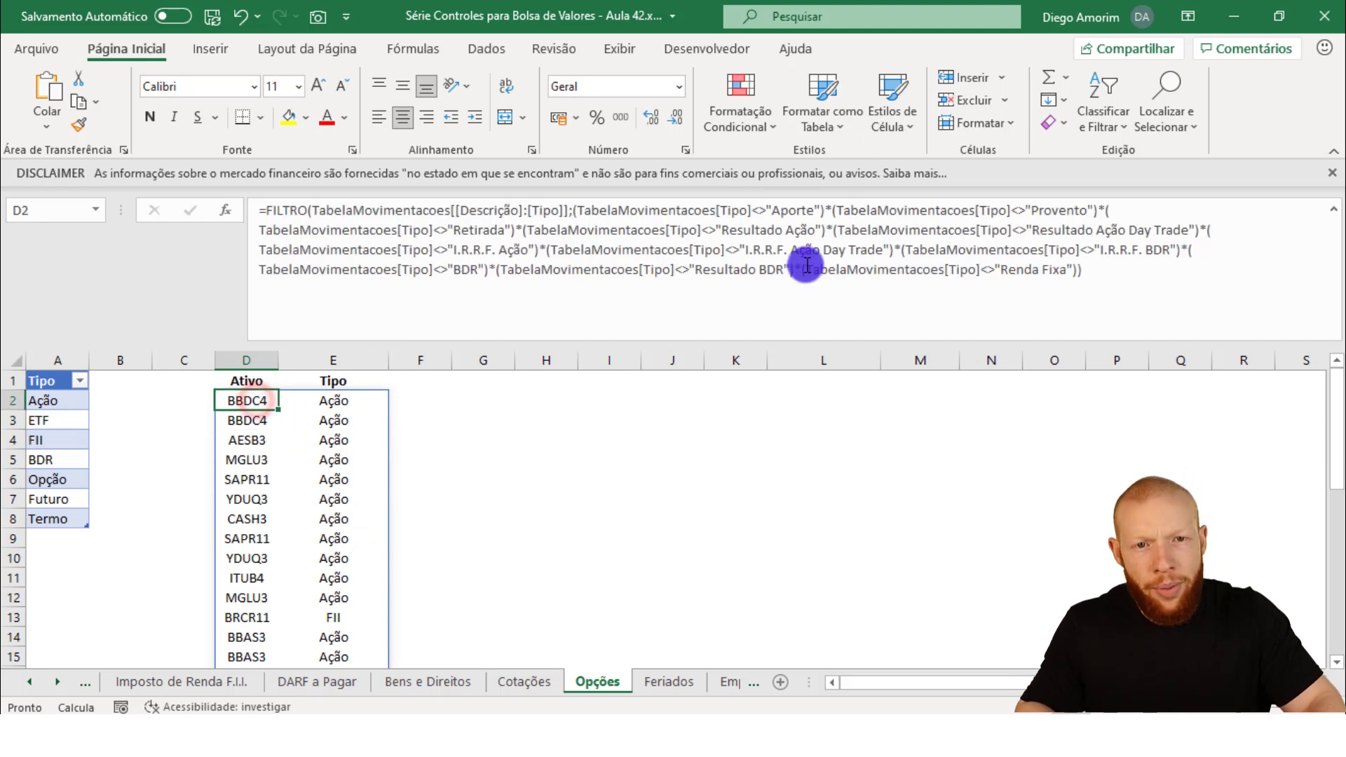
drag(797, 269, 1072, 276)
key(ctrl+c)
click(1074, 271)
key(ctrl+v)
click(523, 289)
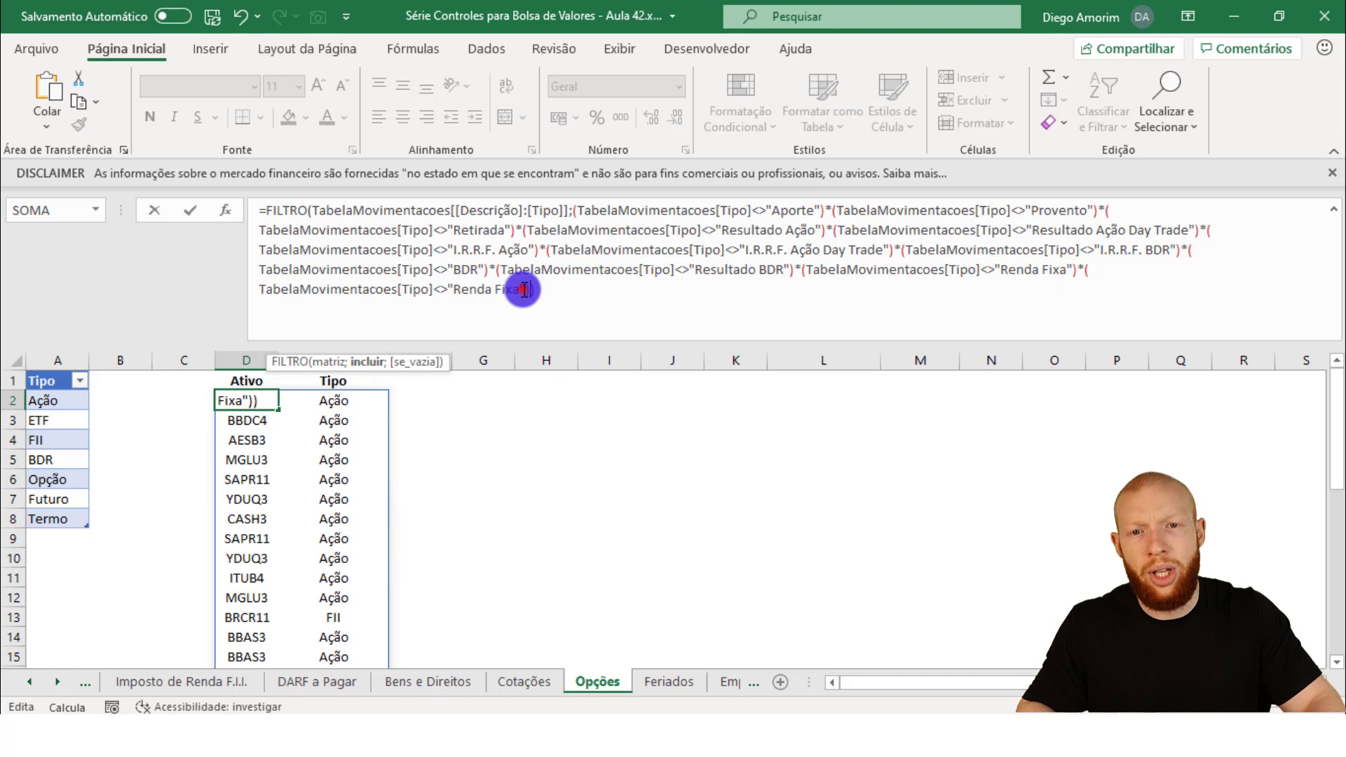
text(Resultado)
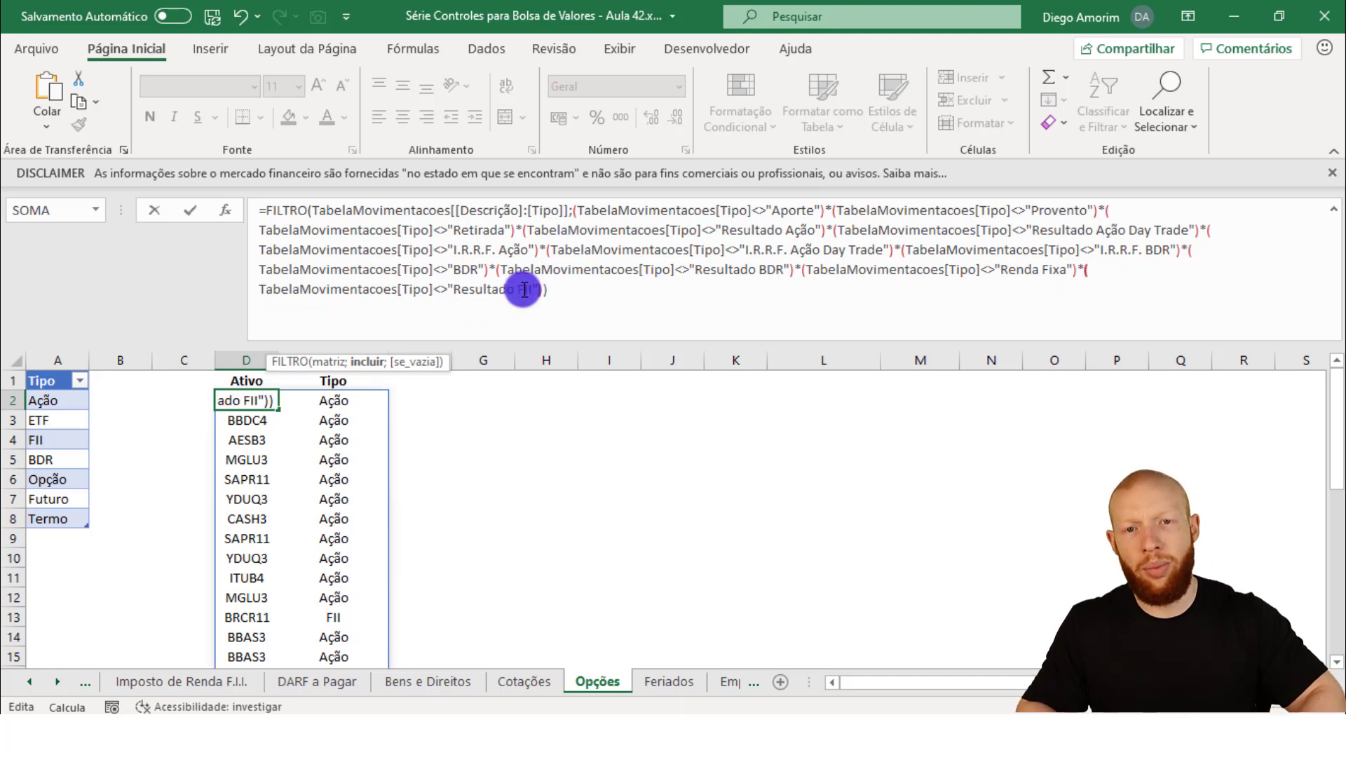
key(ctrl+v)
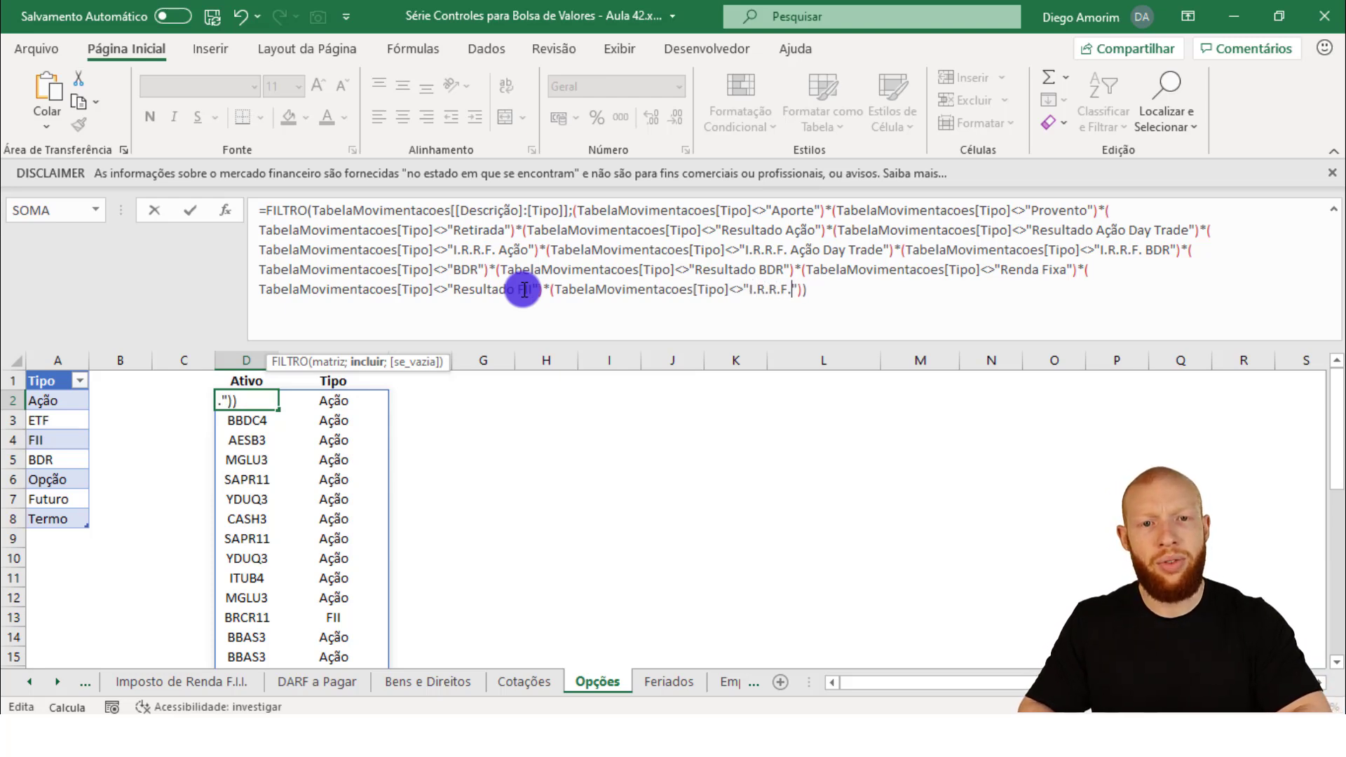
key(Return)
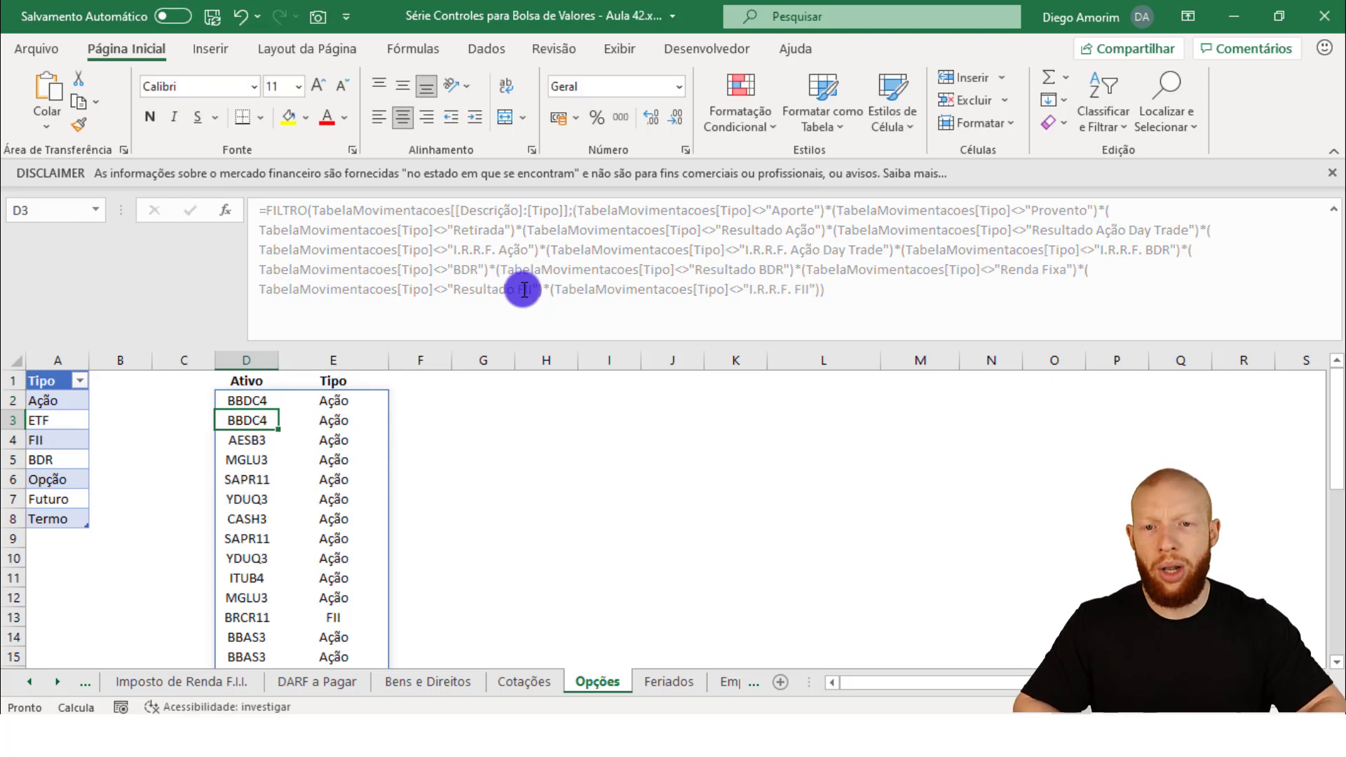
scroll(433, 442, down, 2)
scroll(433, 443, down, 4)
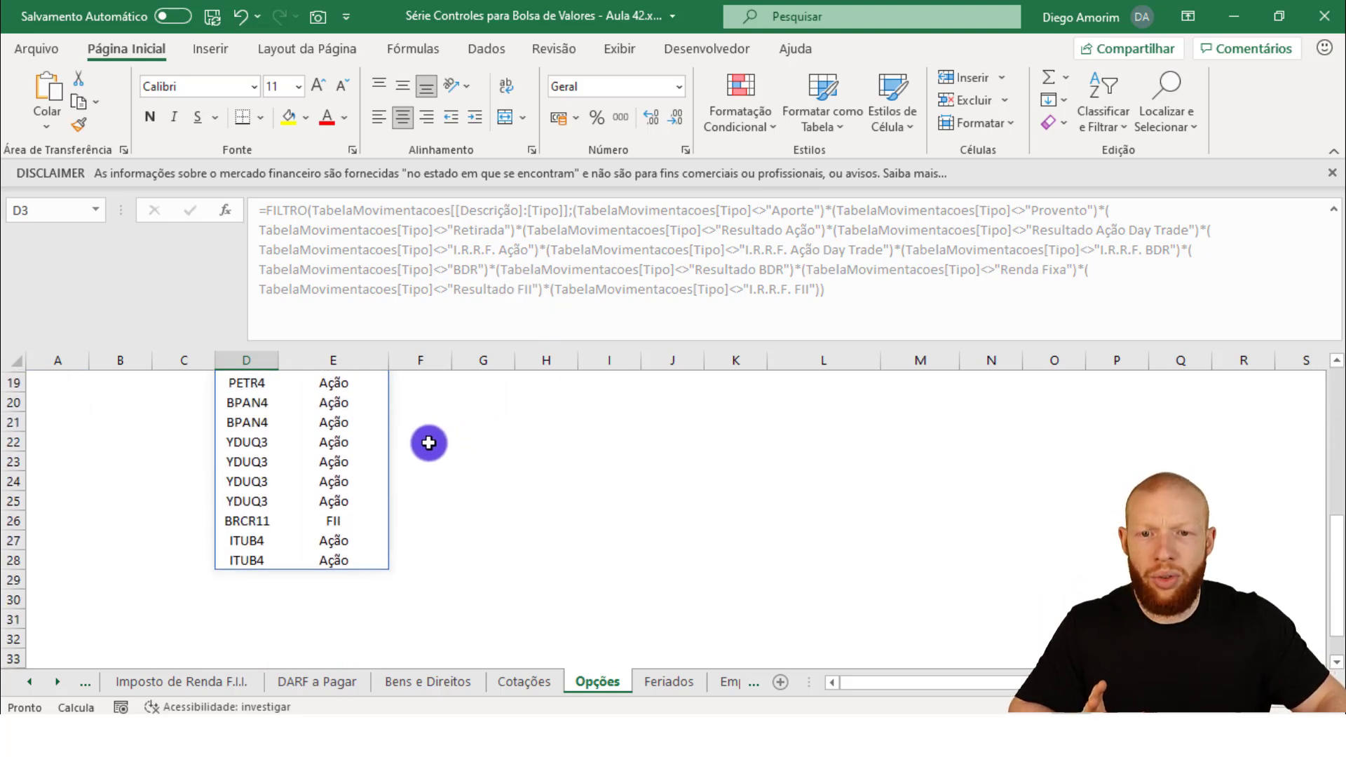
scroll(385, 526, up, 4)
scroll(402, 534, up, 2)
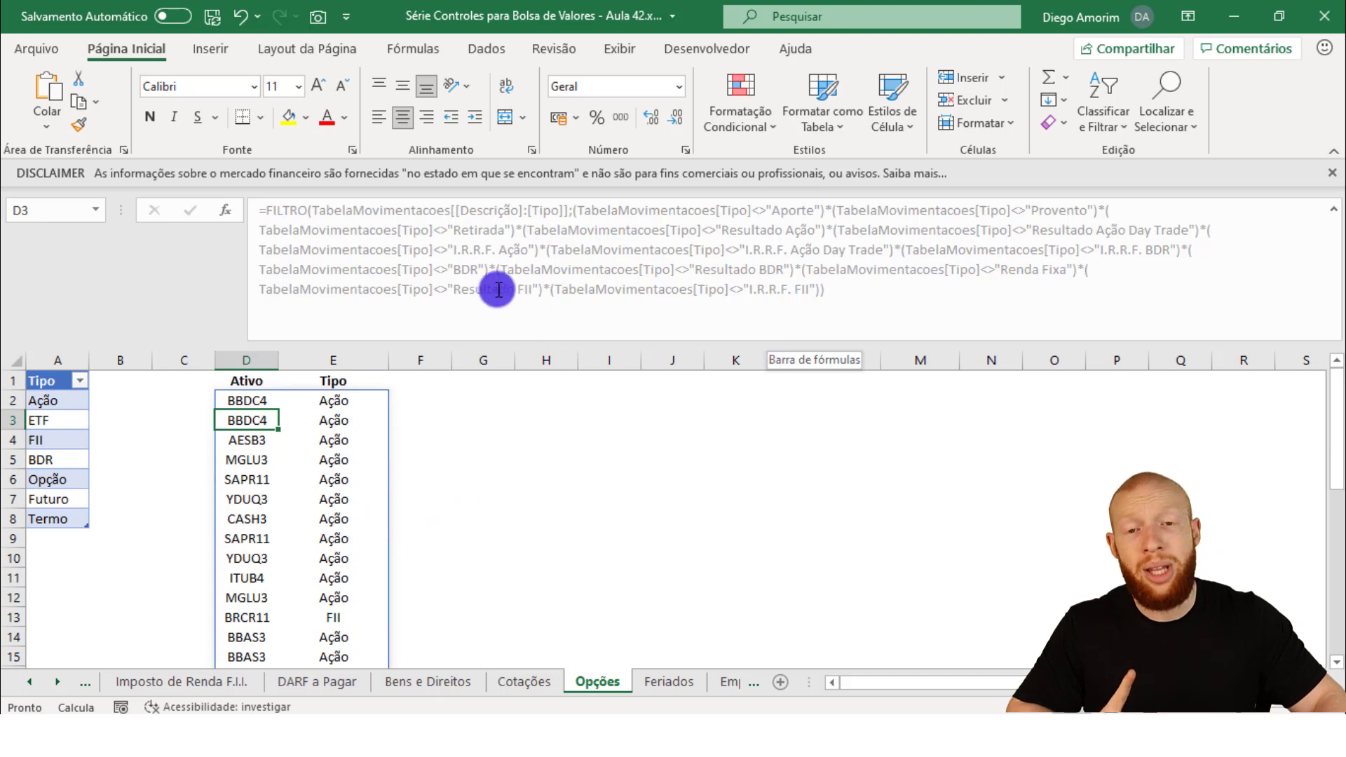
Remove the condition excluding the type "BDR" from the FILTRO formula in D2, check the list and collapse the formula bar.
click(252, 398)
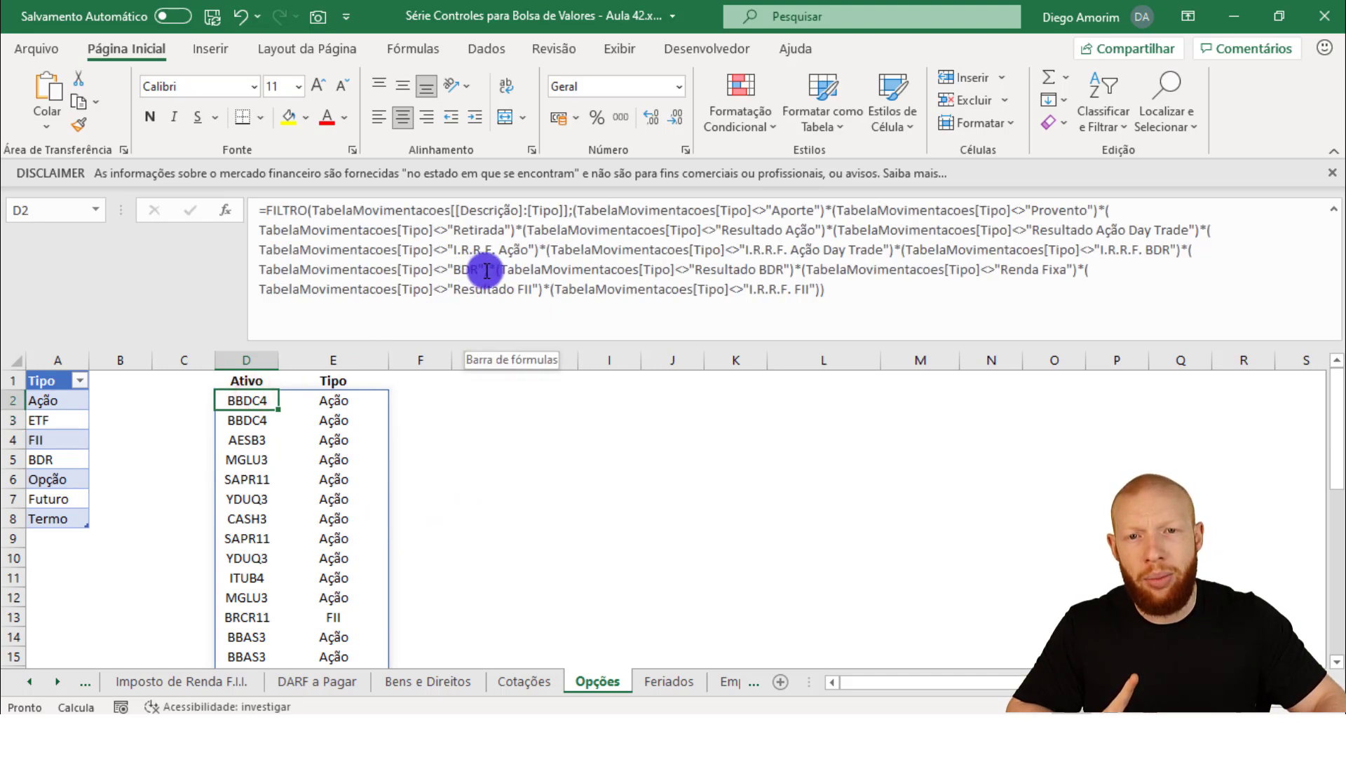
drag(489, 269, 1182, 243)
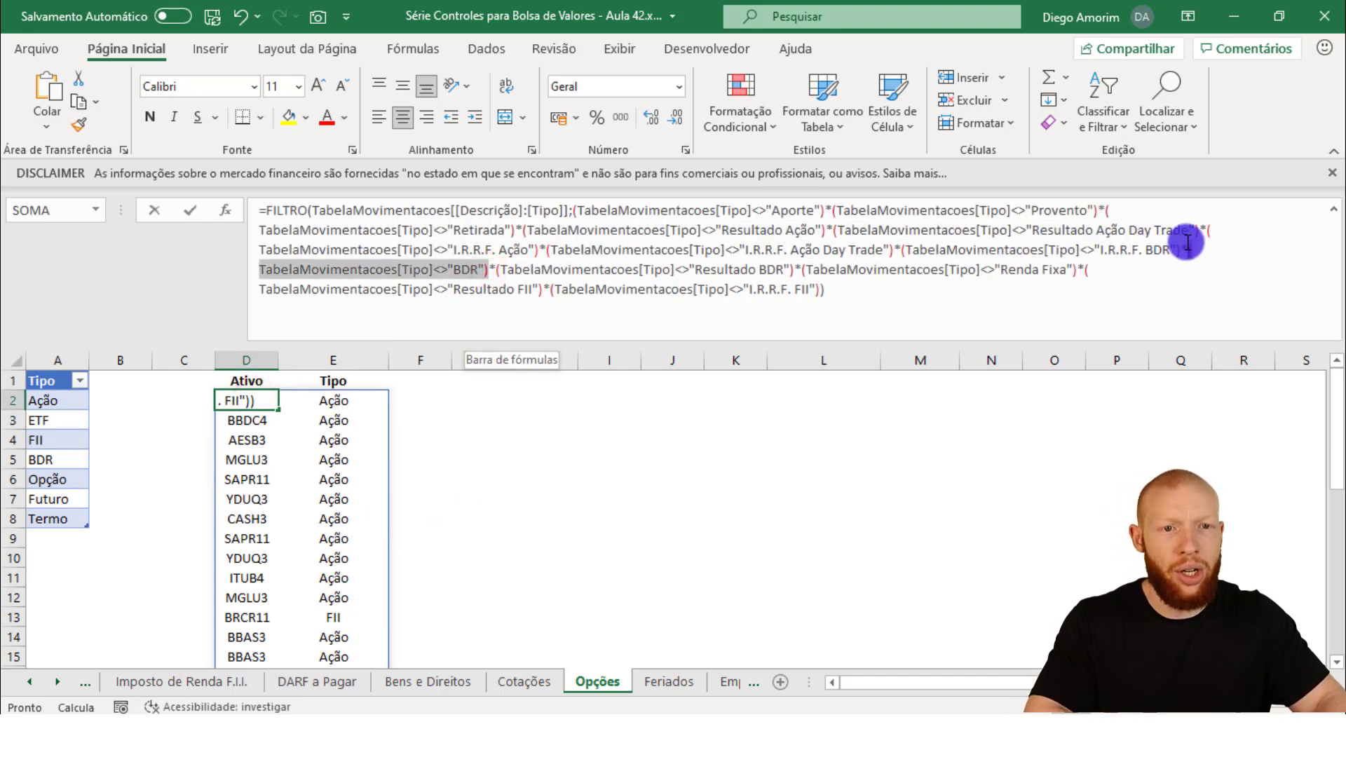
key(Delete)
key(Return)
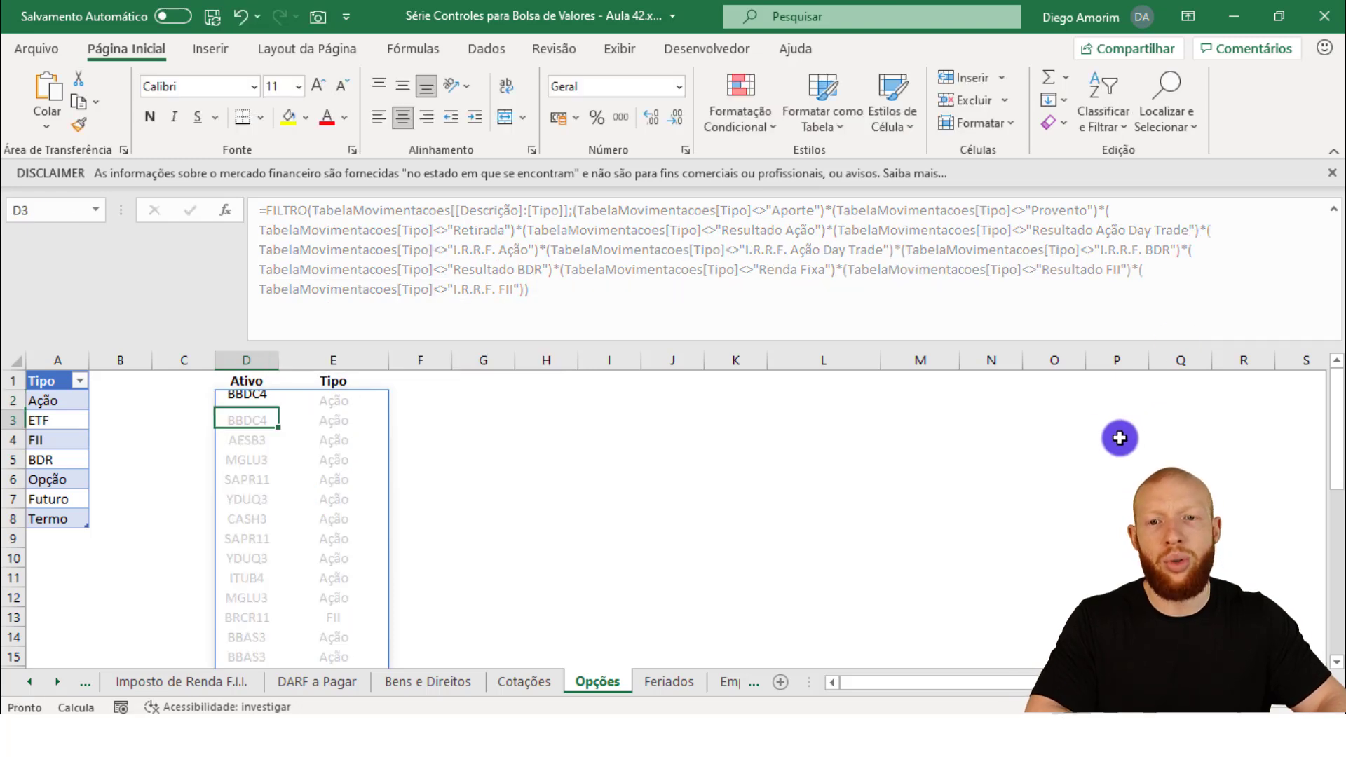
scroll(574, 442, down, 6)
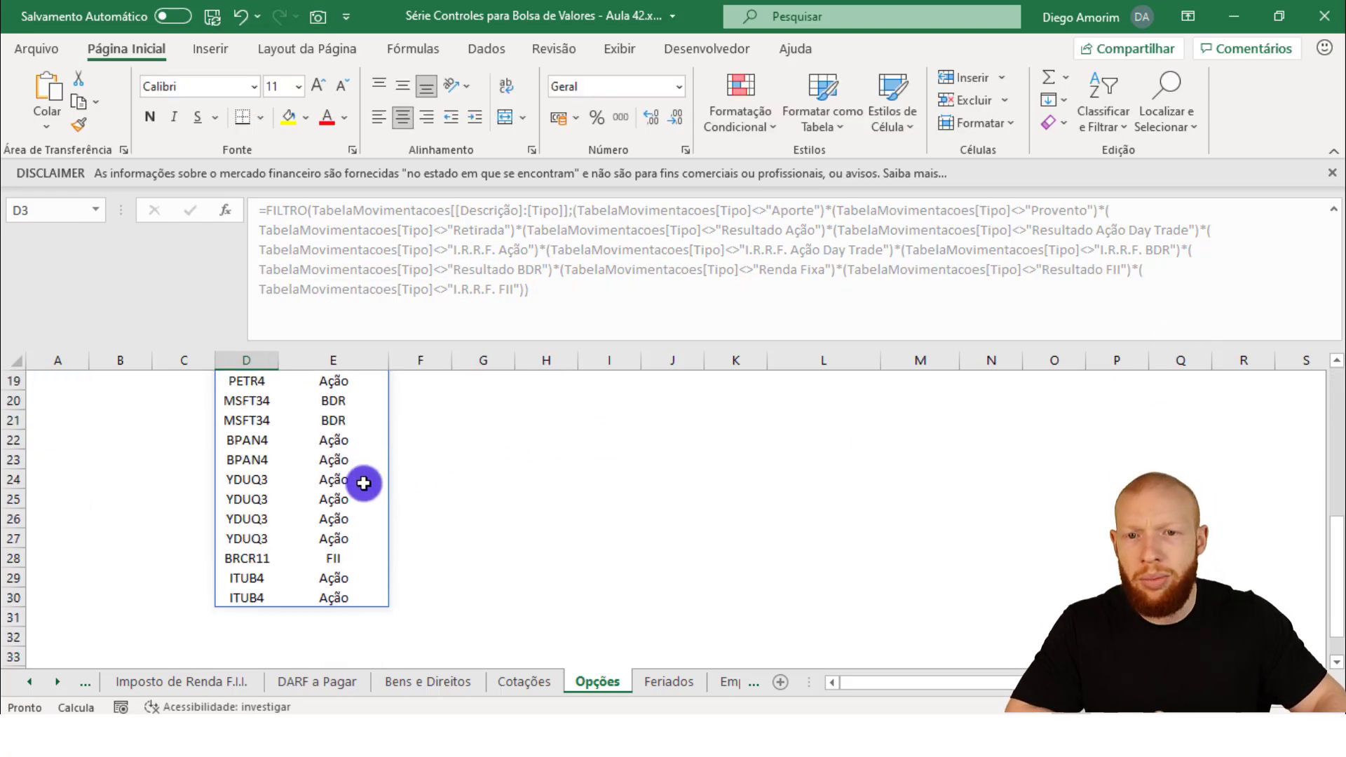
scroll(365, 478, up, 6)
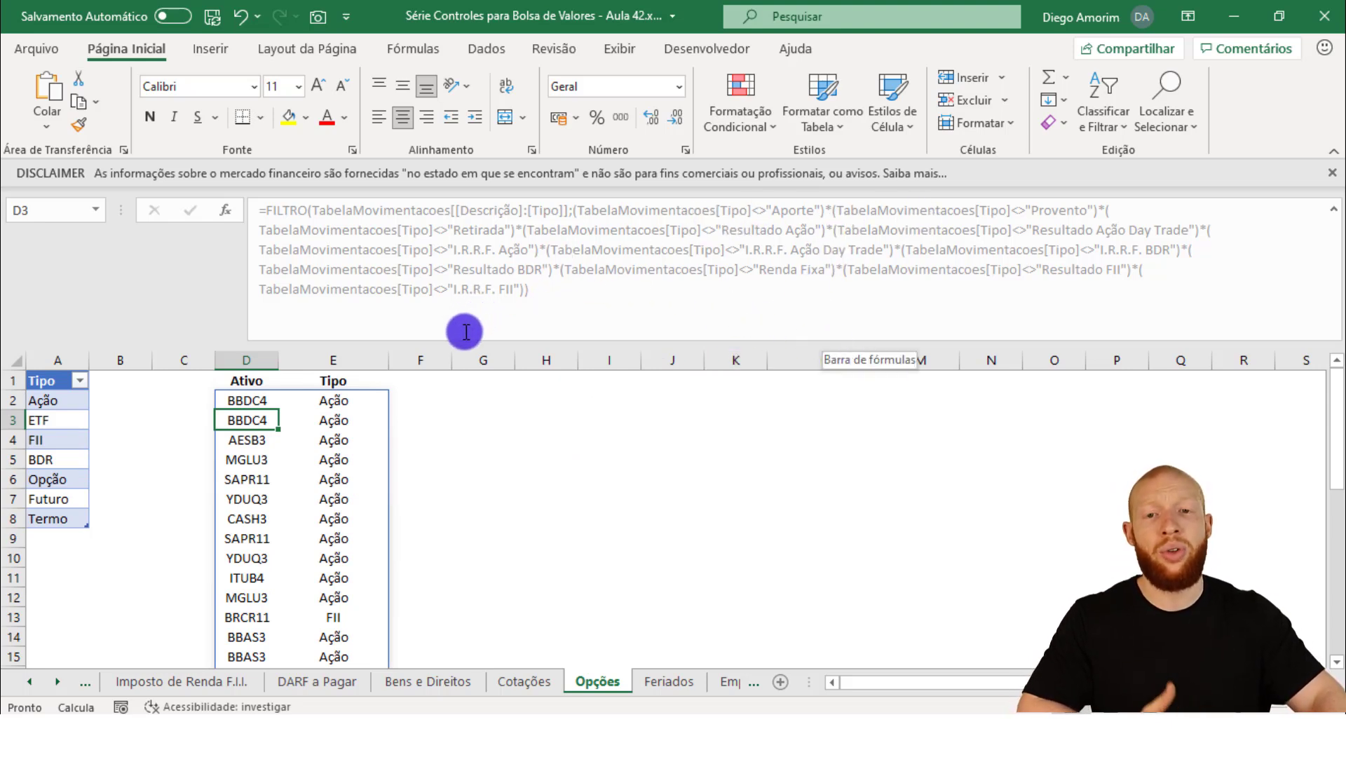
click(246, 398)
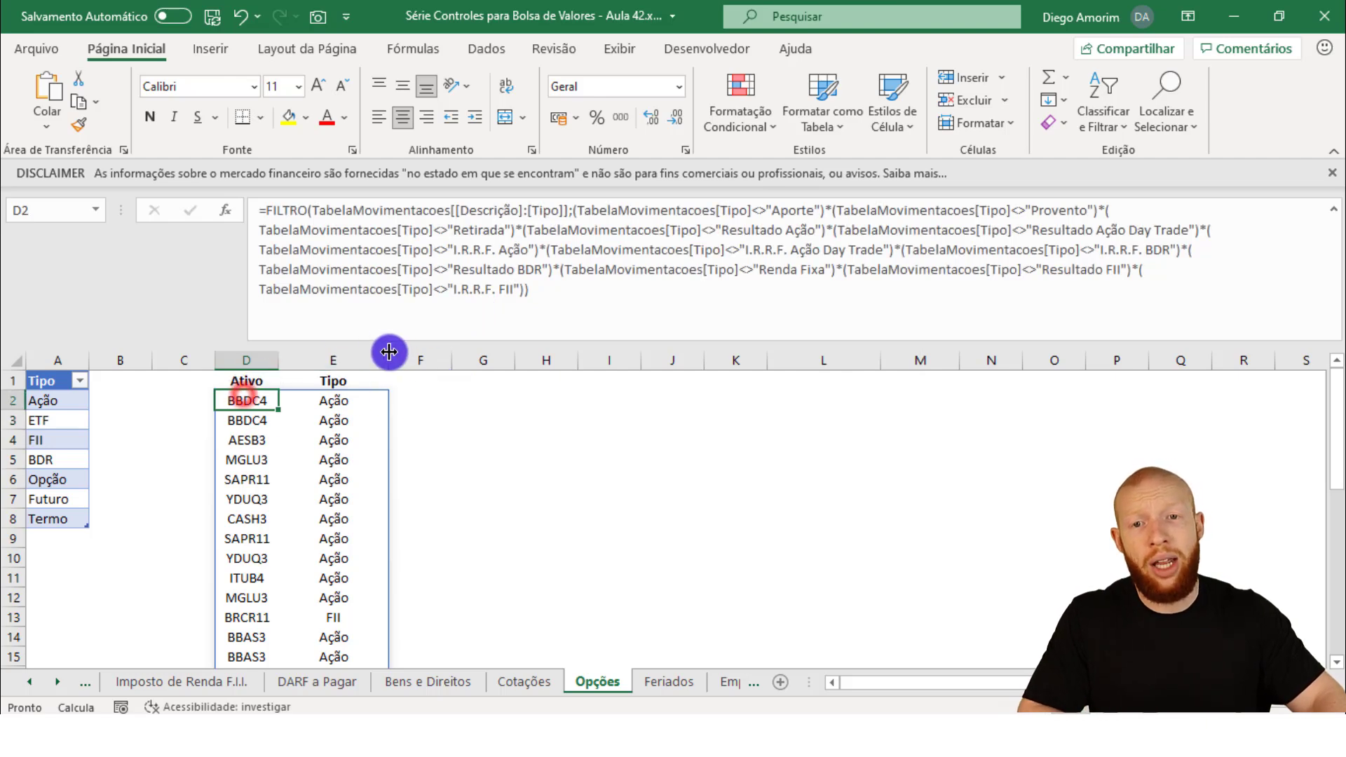
double_click(416, 341)
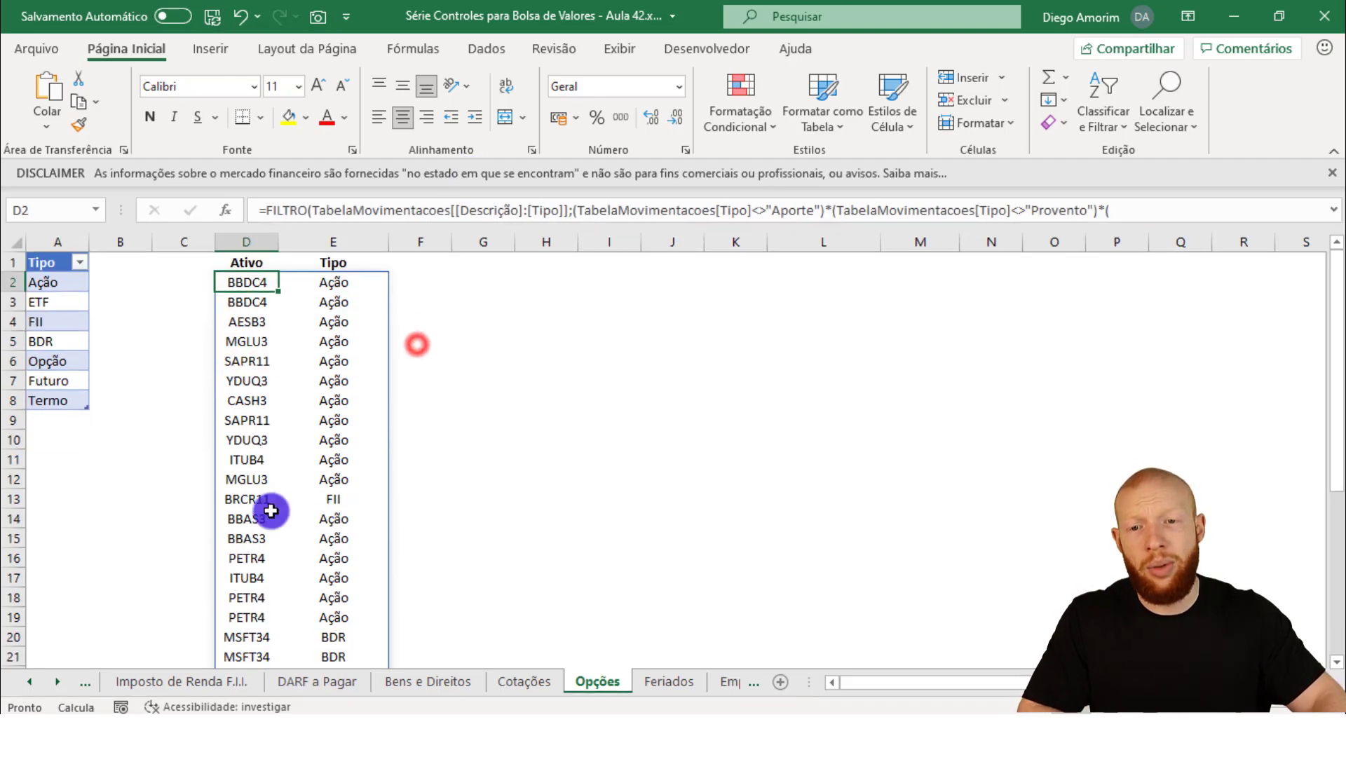
Examine the transaction types available in the Tipo column's filter on the Movimentações sheet.
click(30, 681)
click(335, 680)
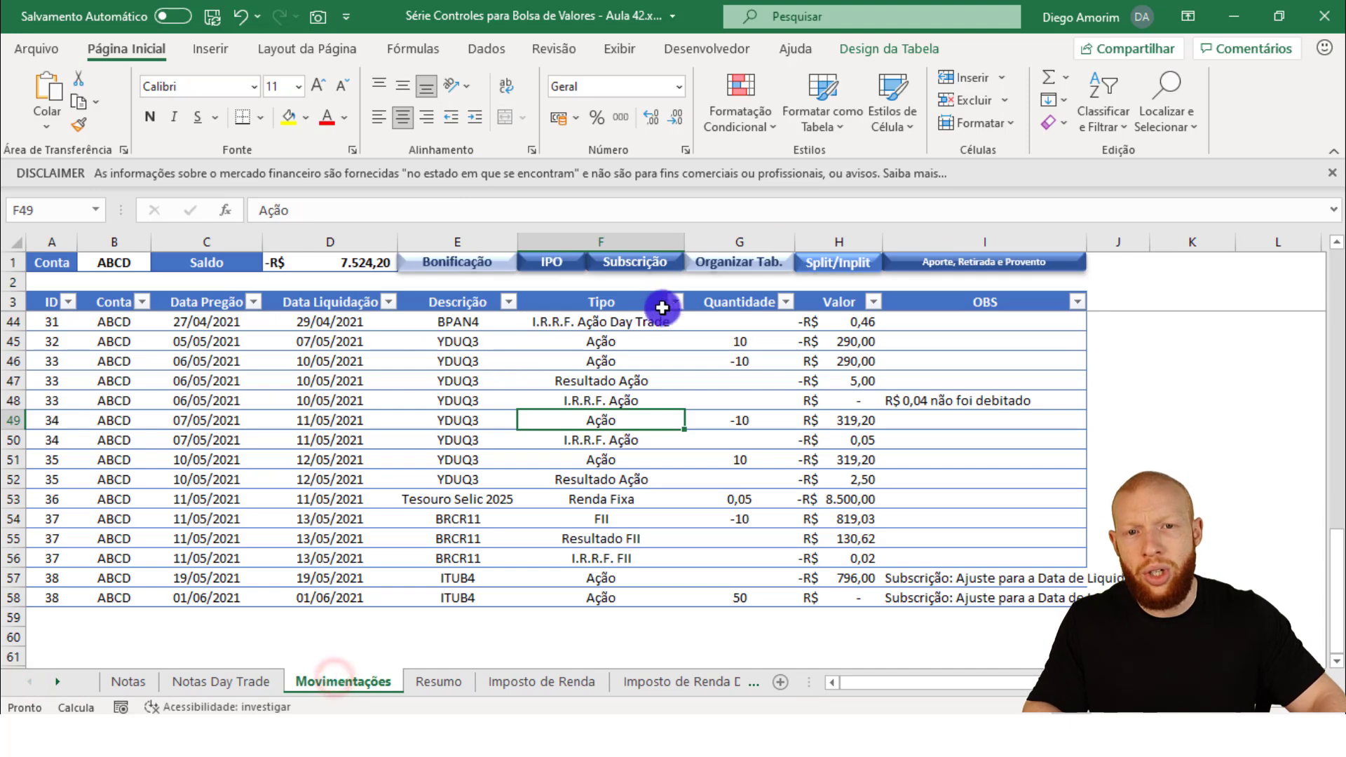
click(675, 302)
drag(645, 549, 649, 595)
click(633, 689)
click(666, 440)
Start a new row below the last entry of the Notas table with Nota 1248, checking it against the Notas Day Trade sheet.
click(121, 694)
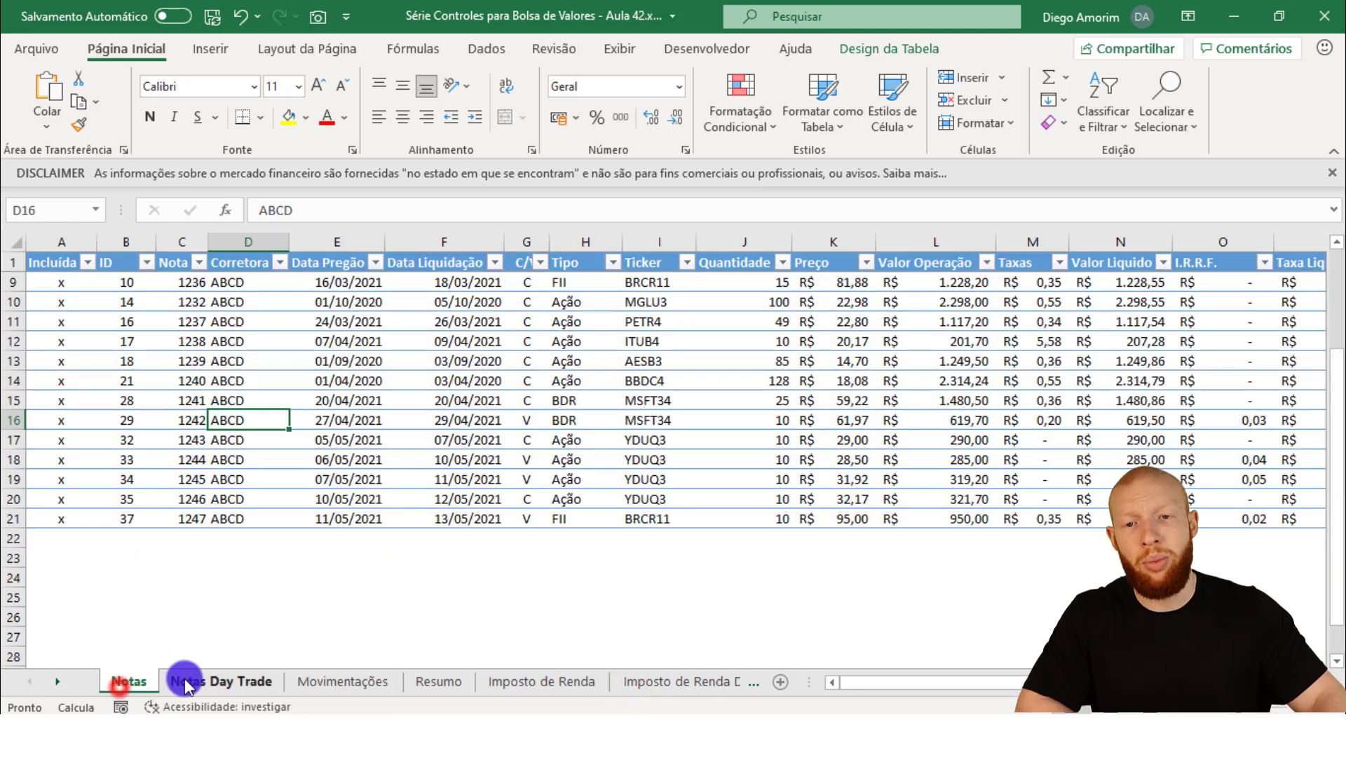
click(236, 540)
key(Left)
text(1248)
key(Tab)
key(ctrl+Page_Down)
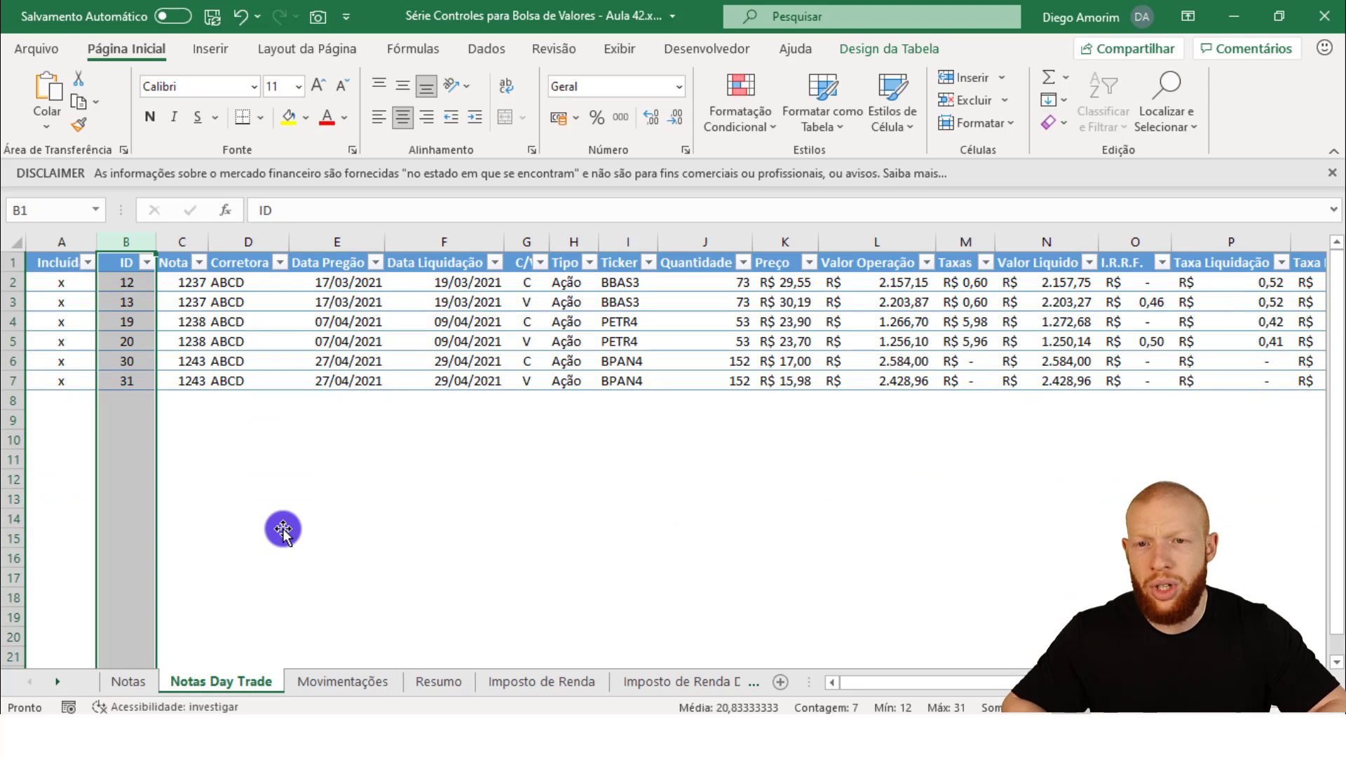
key(ctrl+Page_Up)
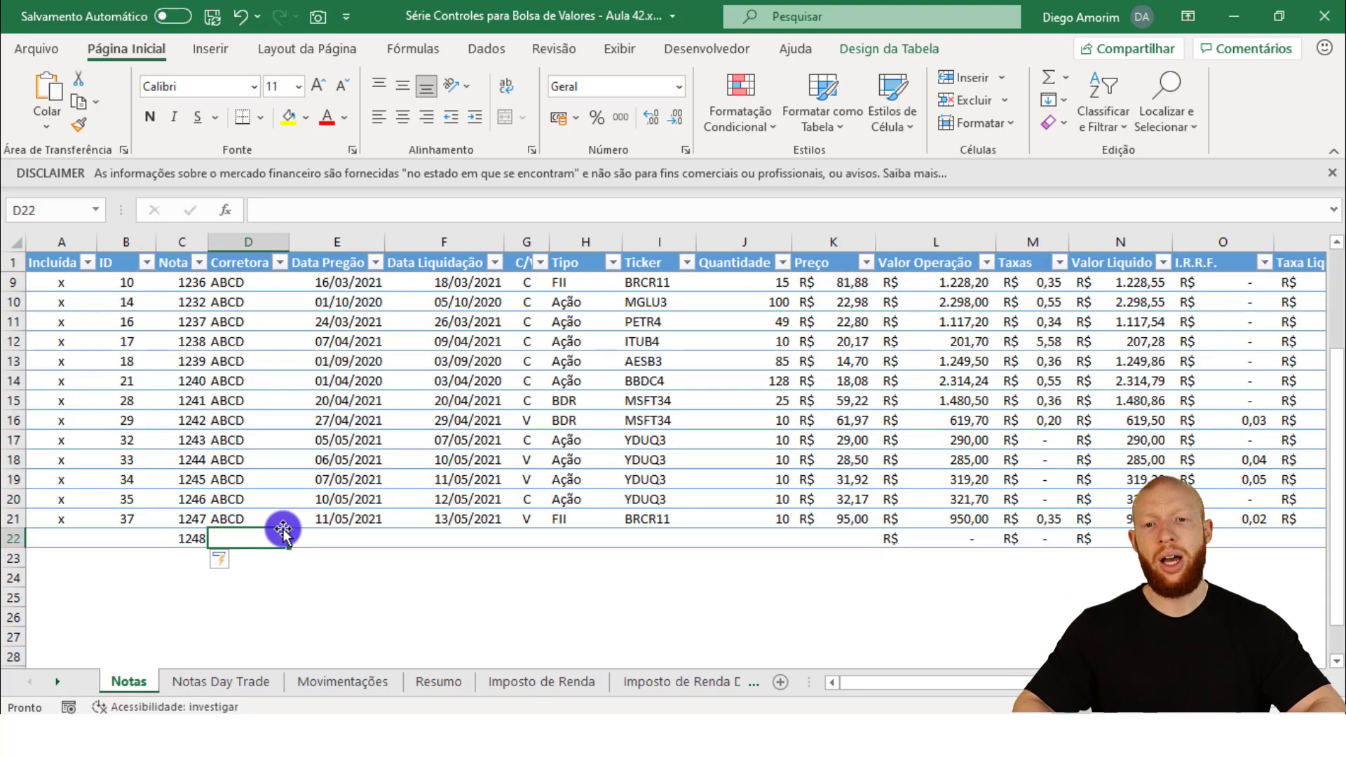
Fill the new note's Corretora with ABCD, Data Pregão with 19/05/2021, Data Liquidação with 21/05/2021 and C/V with C.
text(ABCD)
key(Tab)
text(19/05/2021)
key(Tab)
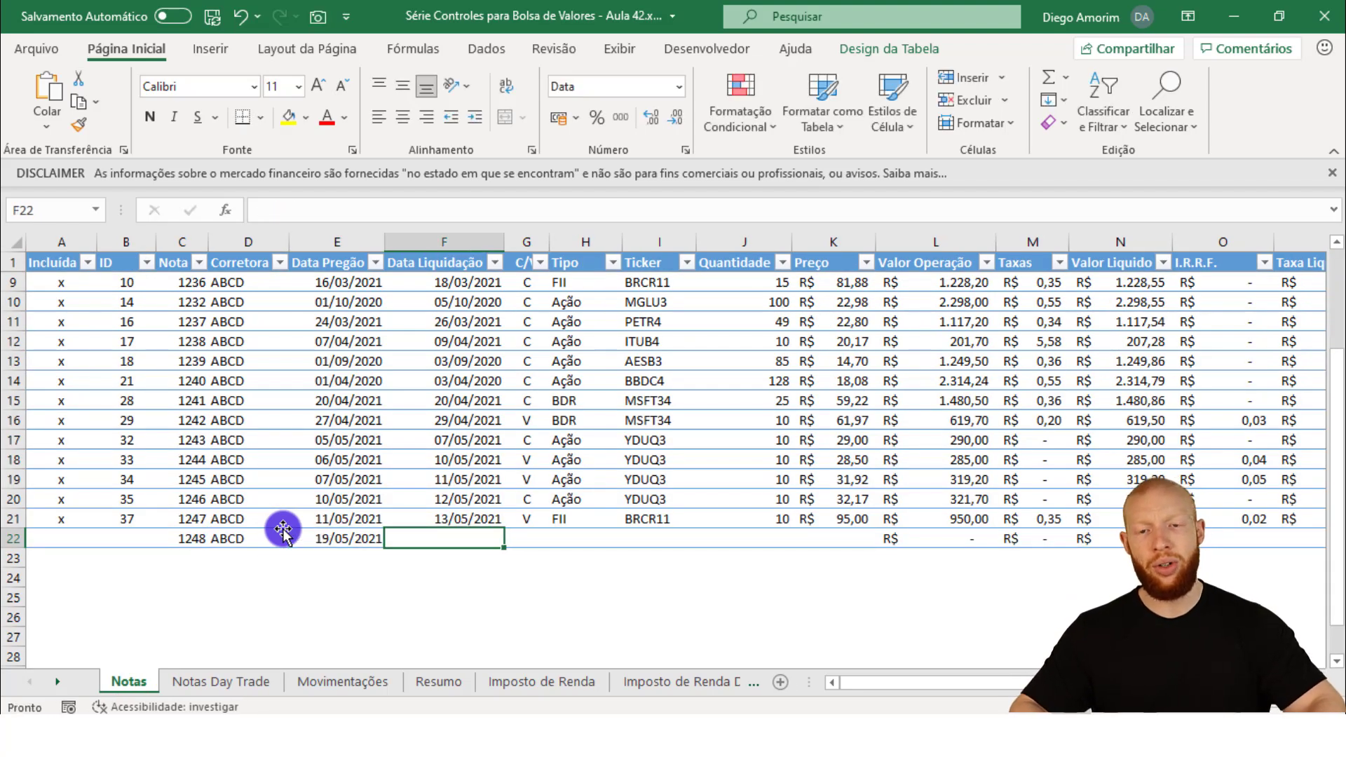
text(21/05/2021)
key(Tab)
text(c)
key(Tab)
key(Return)
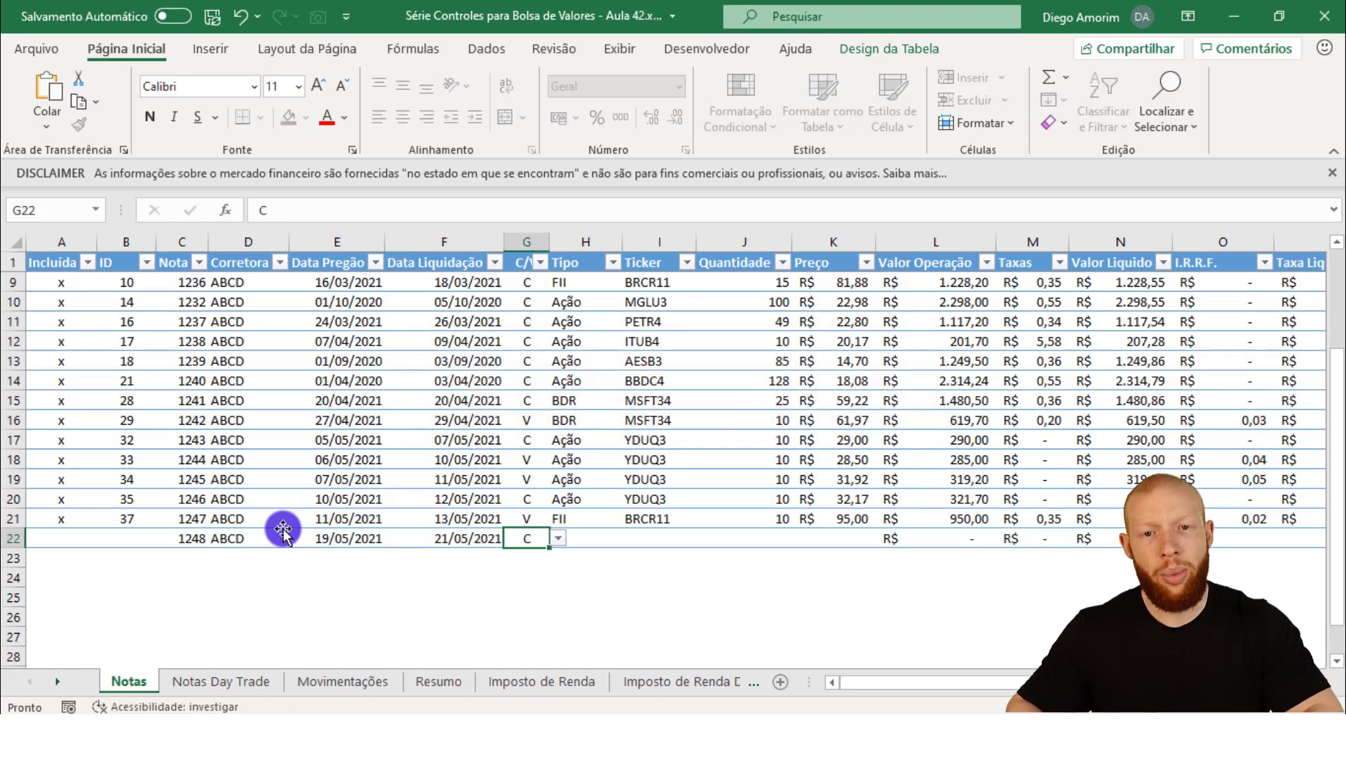
Enter Tipo ETF, Ticker BOVA11, Quantidade 40 and Preço 121,95 for note 1248.
key(Tab)
text(E)
key(Tab)
text(VOB)
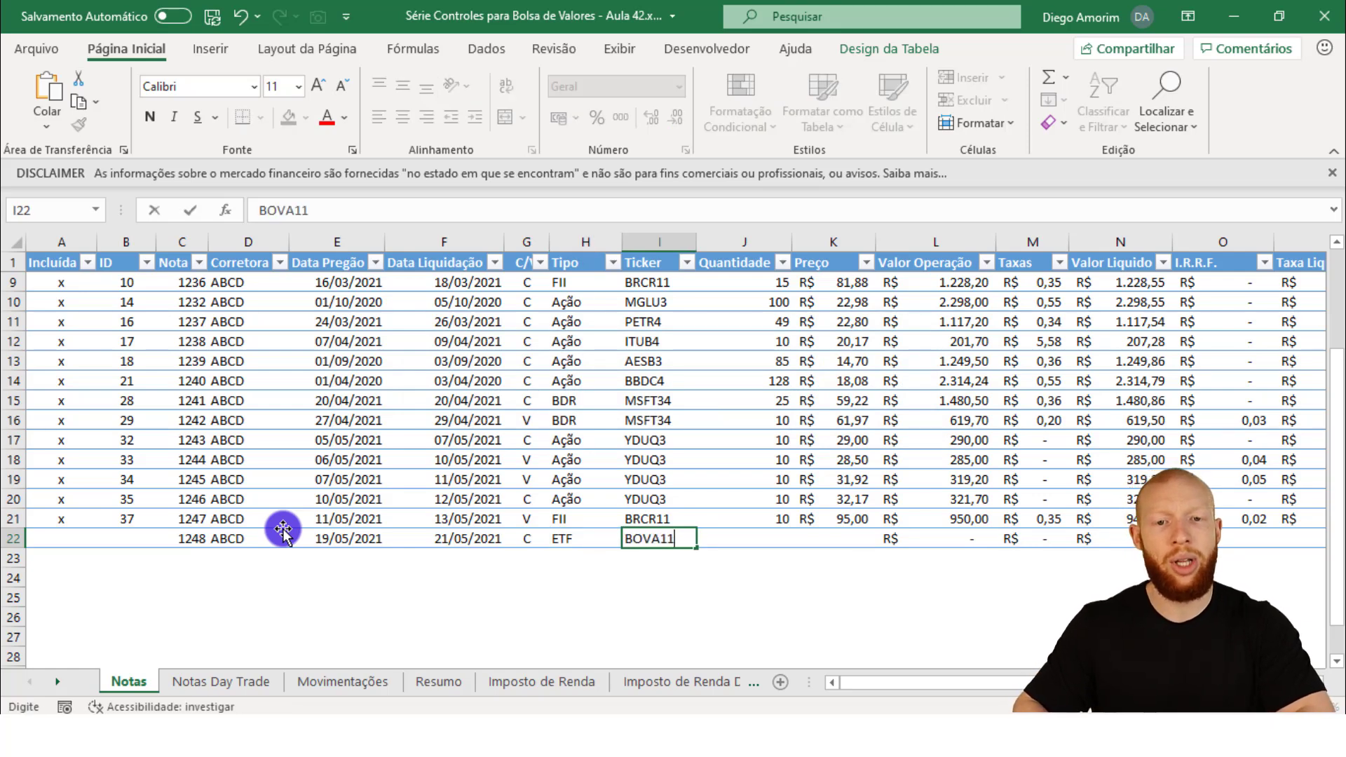
key(Tab)
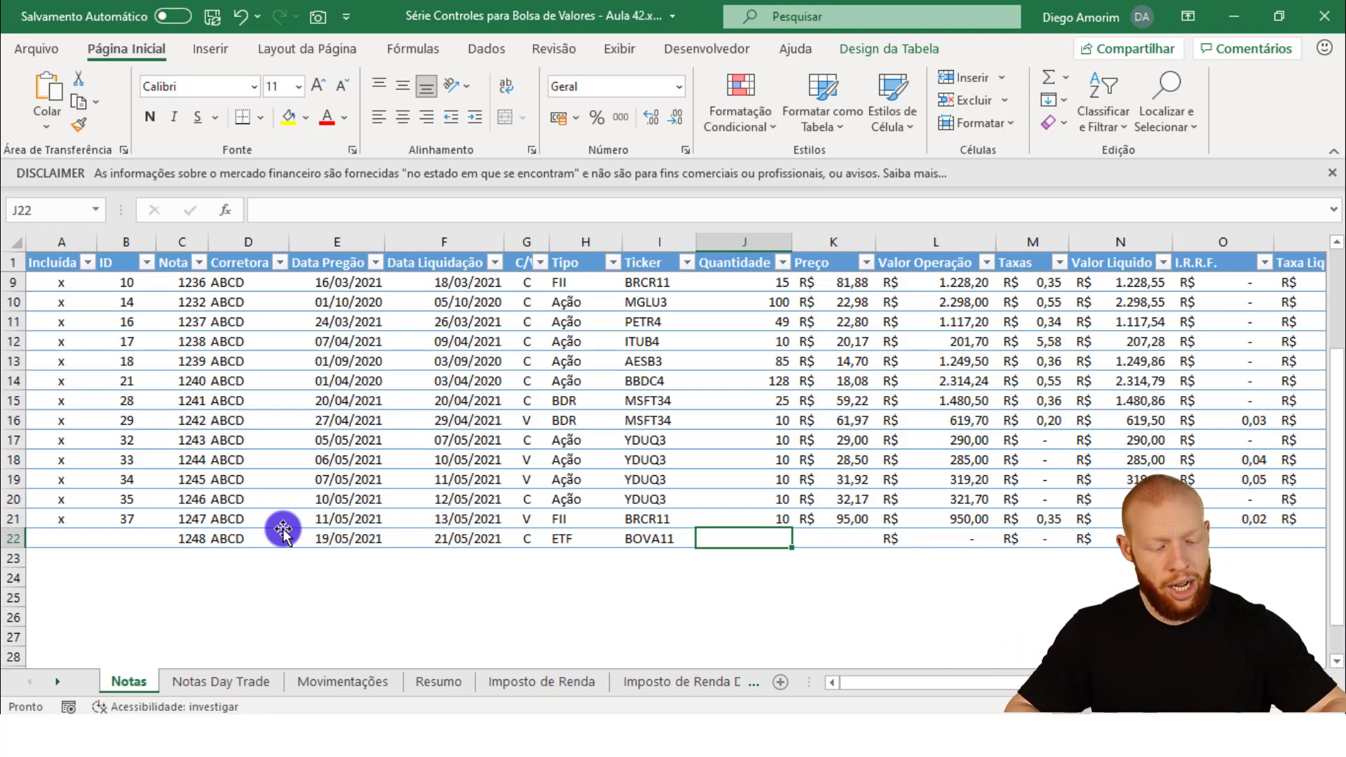
text(40)
key(Tab)
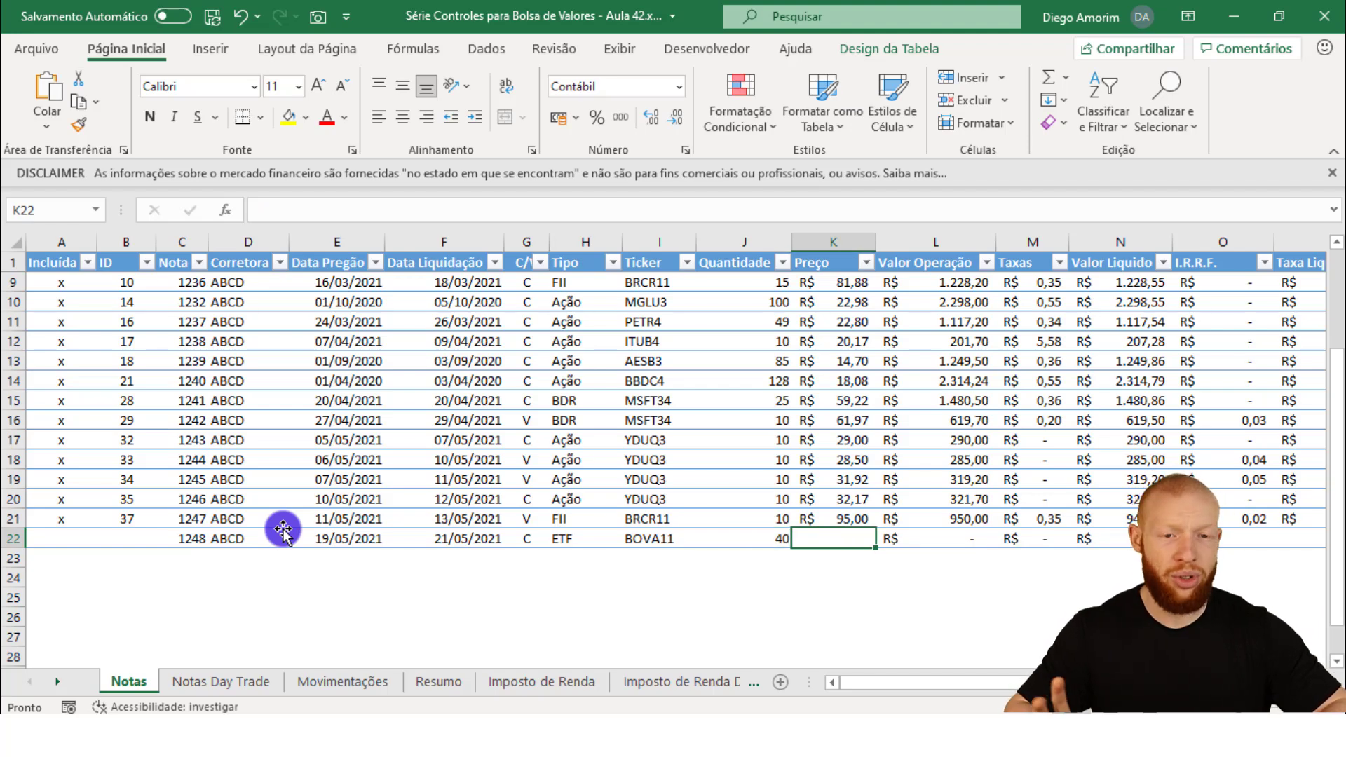
text(12)
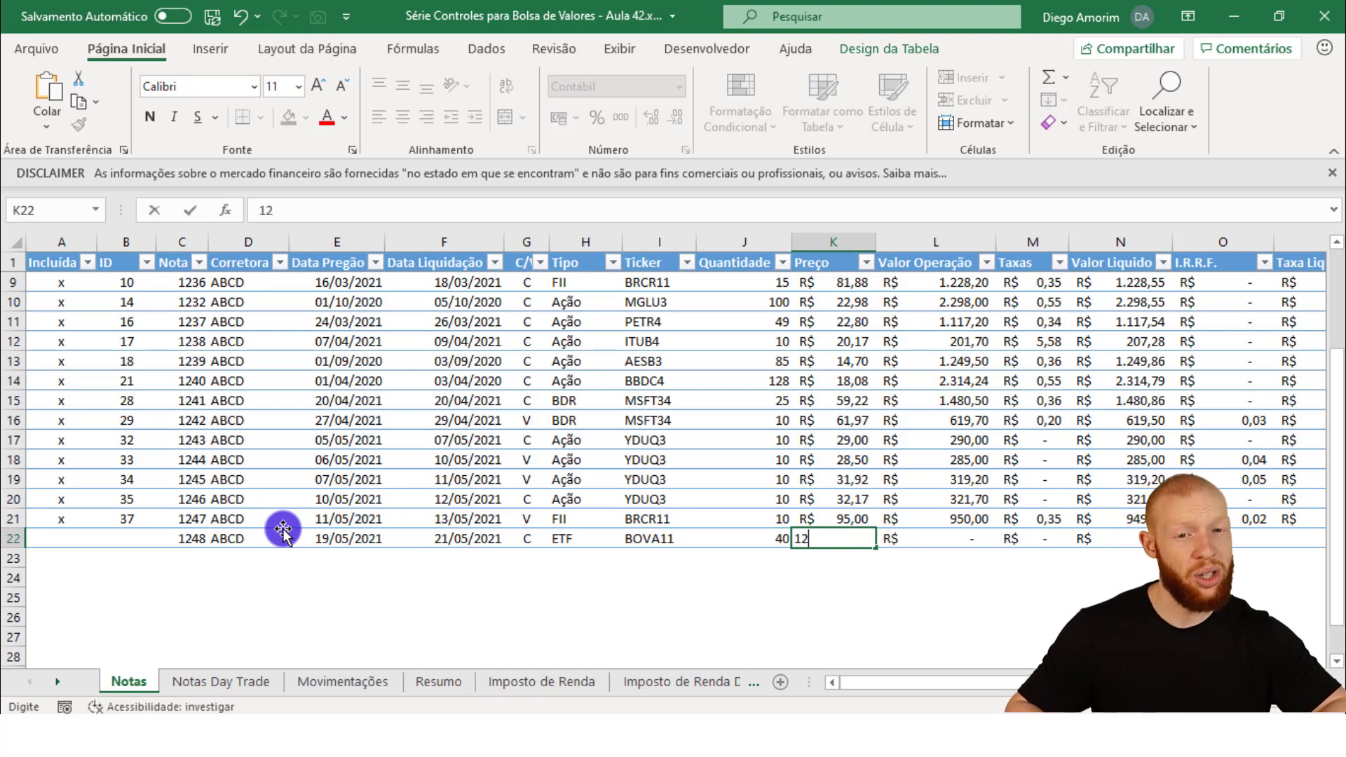
key(Tab)
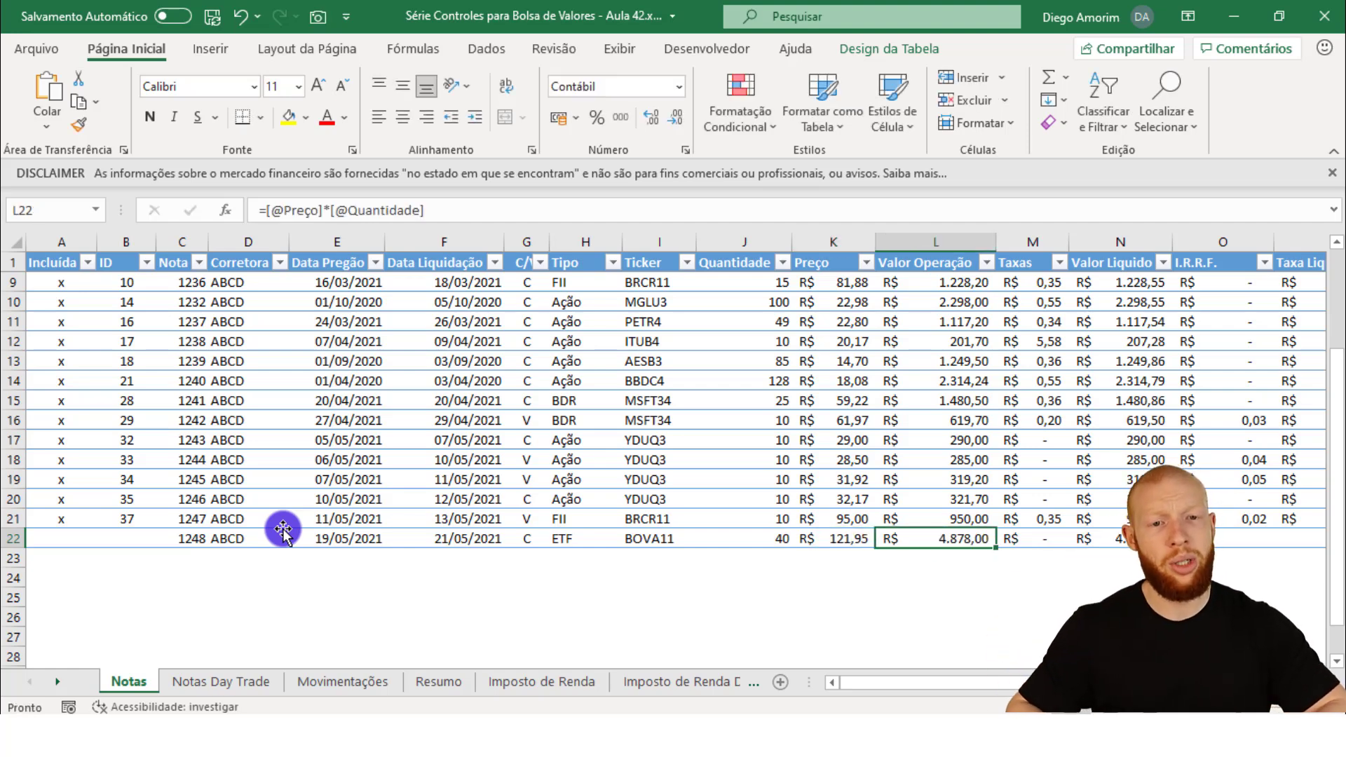
Reduce the BOVA11 row's Quantidade to 25 and finally to 18.
key(Left)
key(Left)
text(25)
key(Tab)
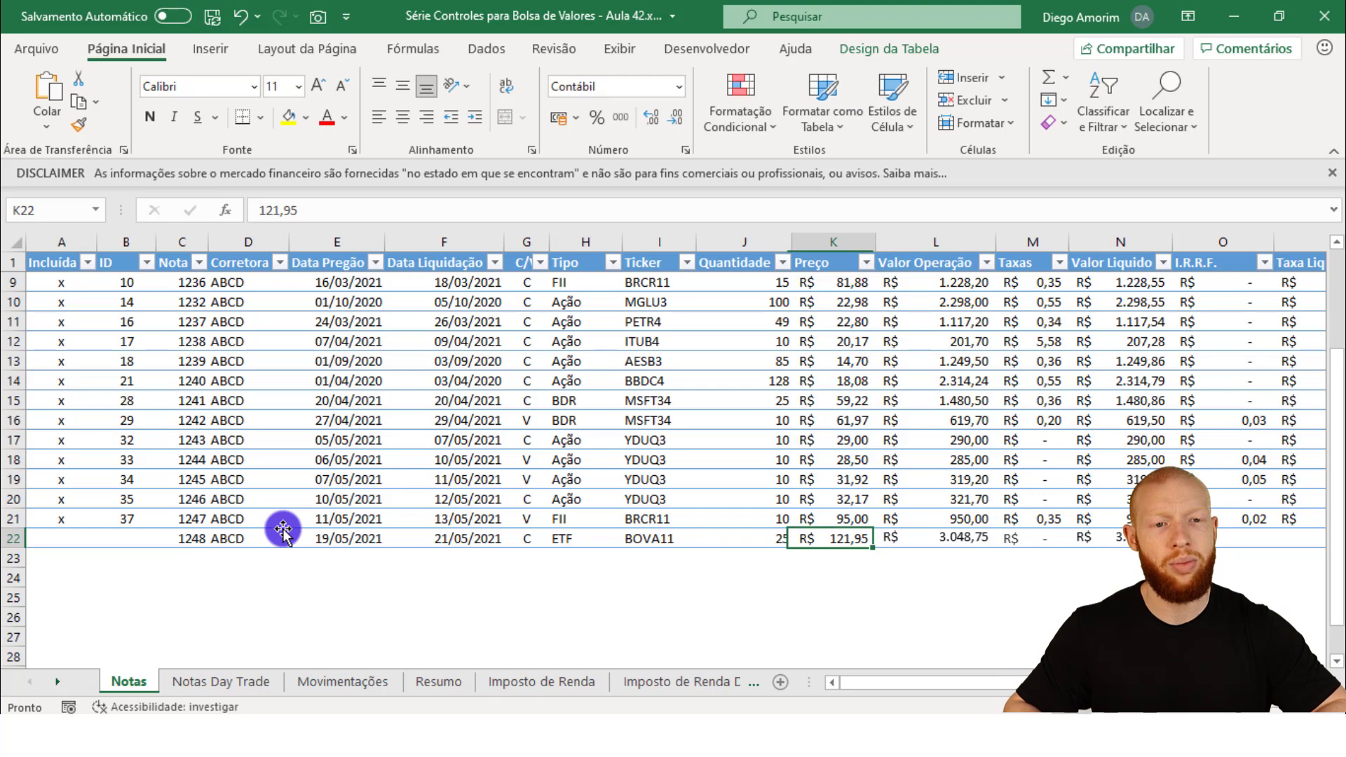
key(Right)
key(Left)
key(Left)
text(12)
key(Escape)
text(18)
key(Right)
key(Right)
key(Right)
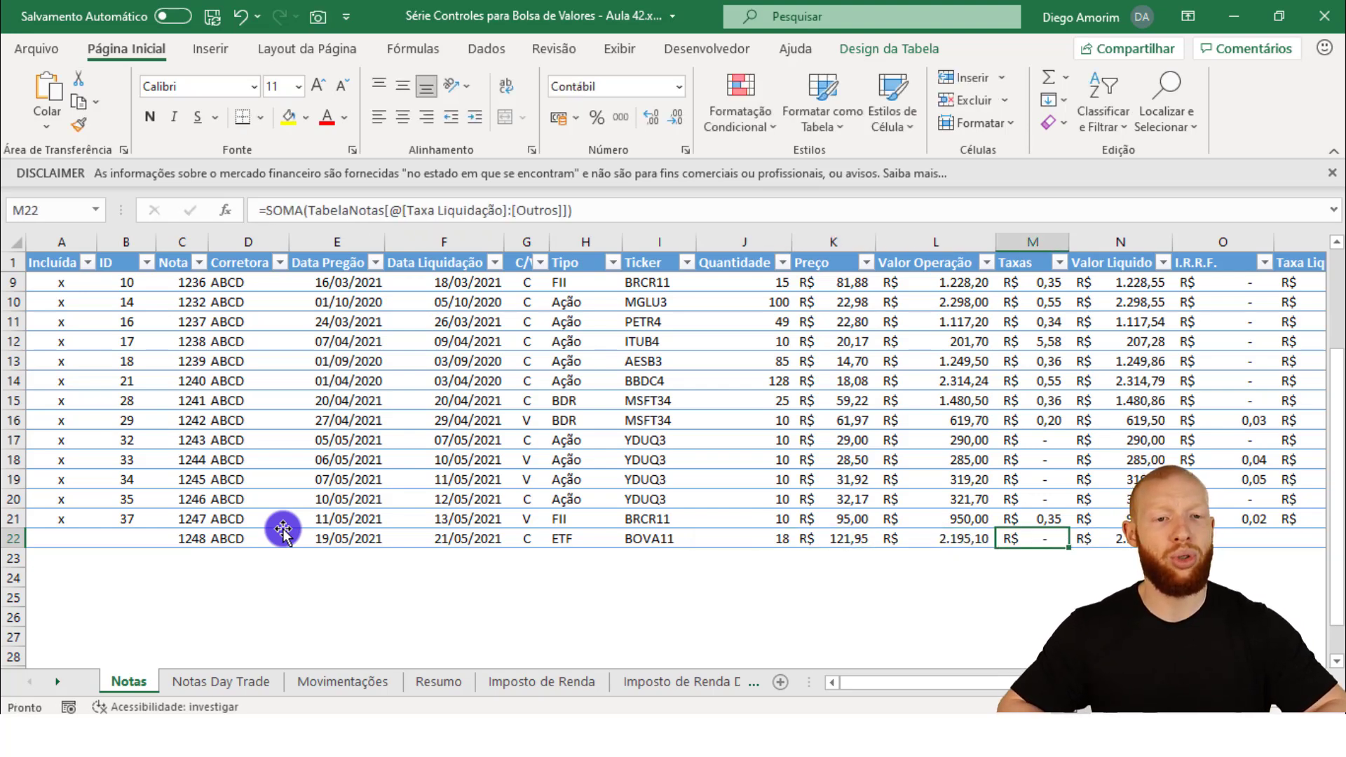
Copy the I.R.R.F. through Outros fee values from the BBDC4 purchase in row 14 into the BOVA11 row.
key(Right)
key(Right)
key(Up)
key(Up)
key(Up)
key(Up)
key(Up)
key(Up)
key(Up)
key(Up)
key(ctrl+shift+Right)
key(ctrl+c)
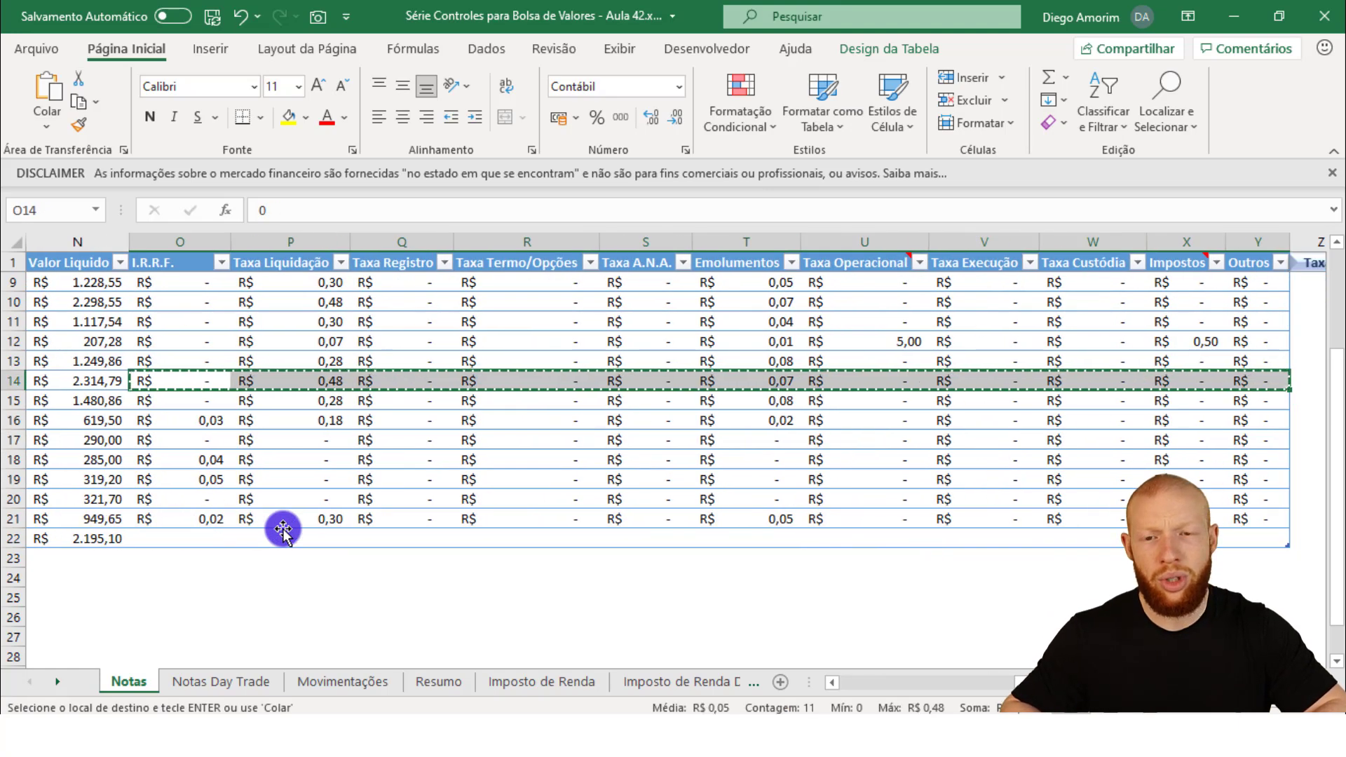
key(Down)
key(Down)
key(Down)
key(Down)
key(Down)
key(Down)
key(Down)
key(Down)
key(Return)
key(ctrl+Left)
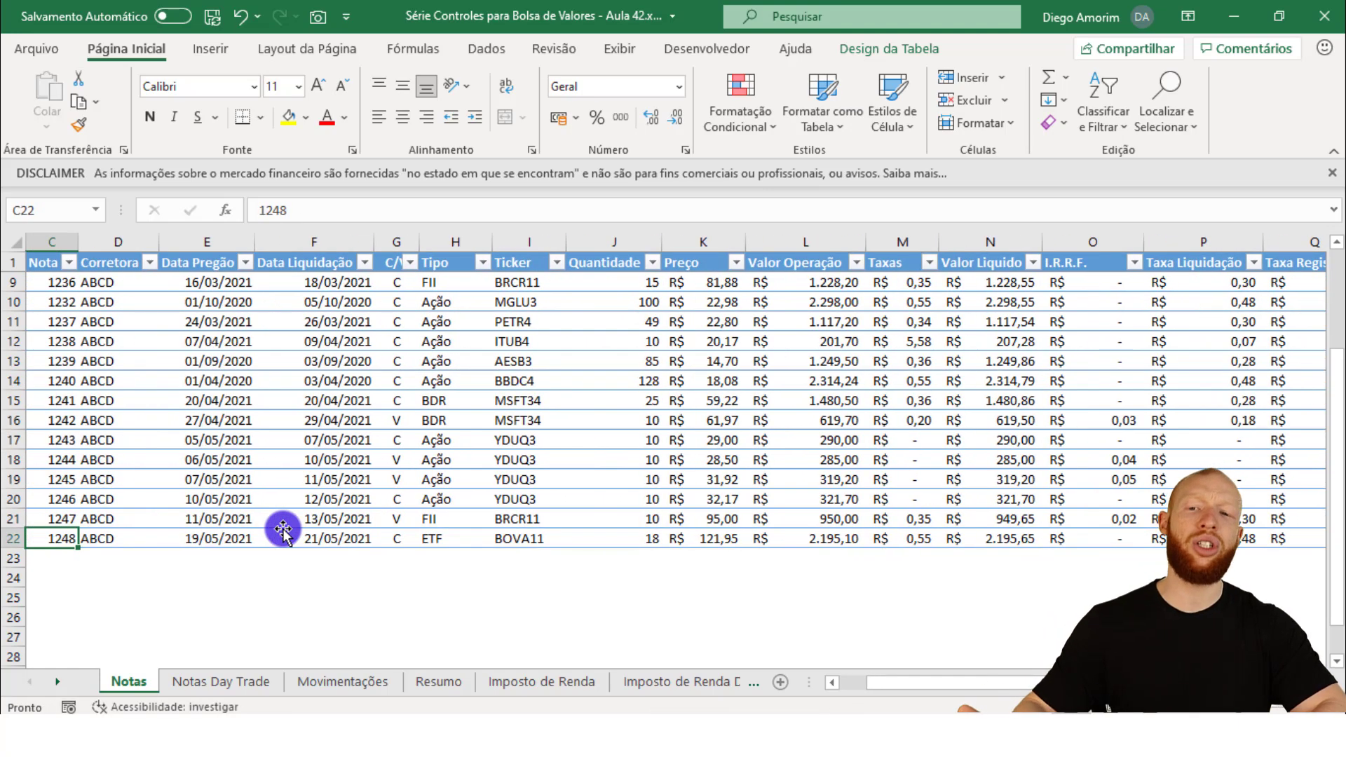
Review the start of the BOVA11 row and run the Notas sheet's include macro to process the new note, confirming its dialog.
key(Left)
key(Left)
key(Right)
key(Right)
key(Right)
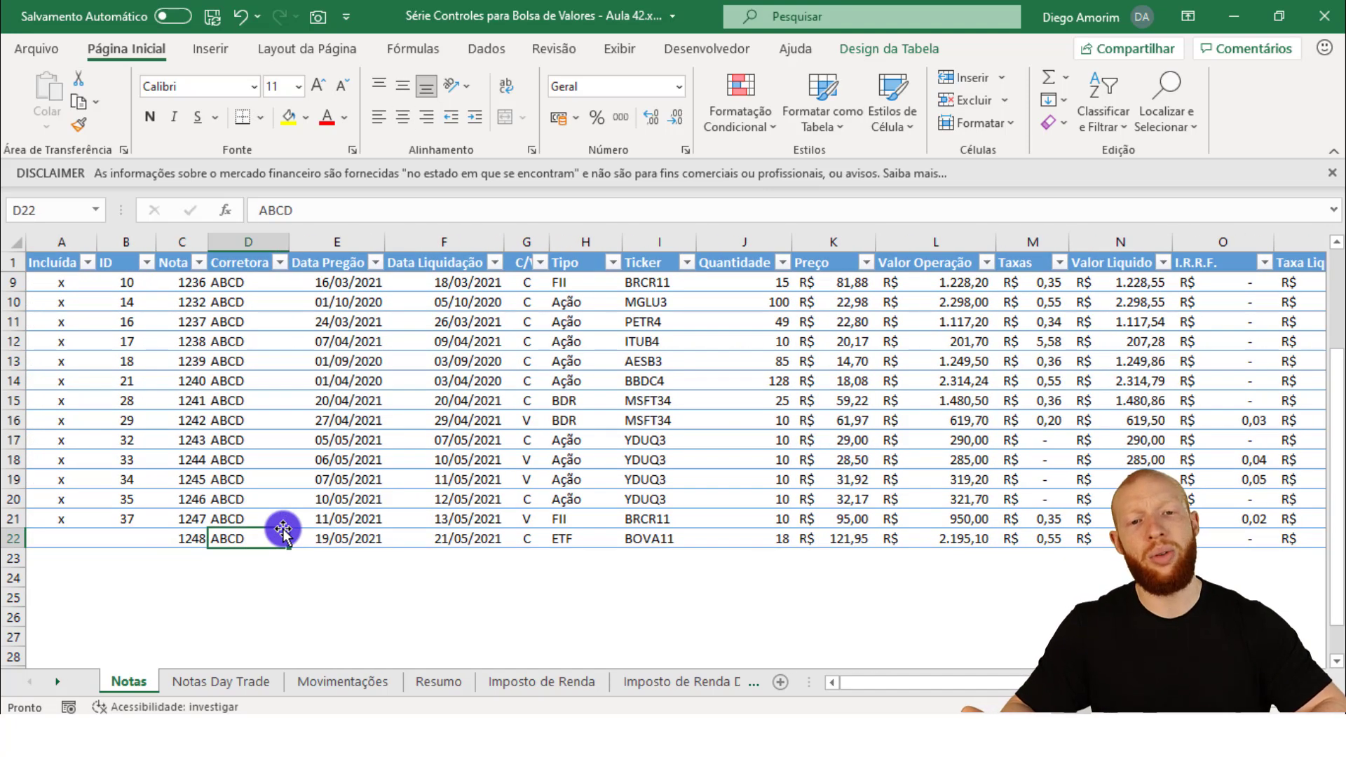
key(Right)
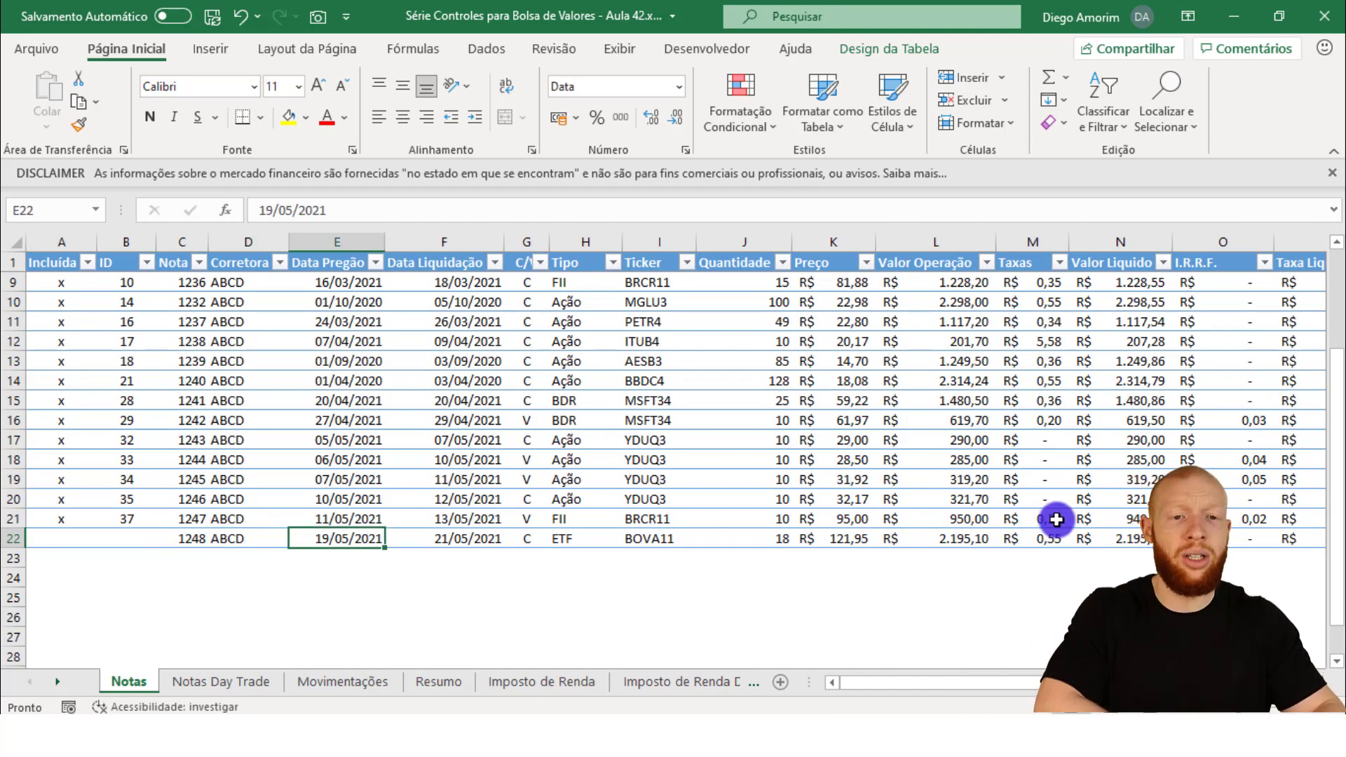
click(395, 469)
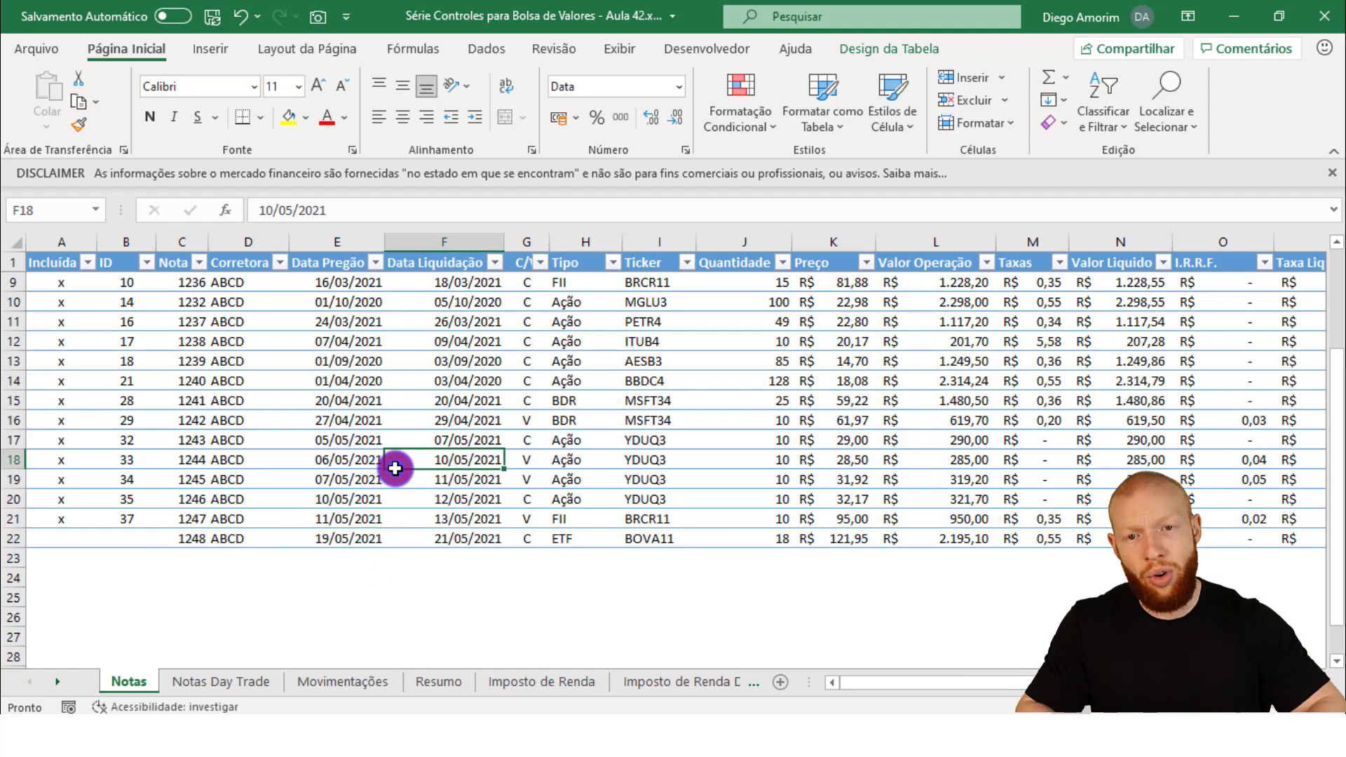
key(Right)
key(Right)
key(Right)
key(Right)
key(Right)
key(Right)
key(Right)
key(Right)
key(Right)
key(Right)
key(Right)
key(Right)
key(Right)
key(Right)
key(Right)
key(Right)
key(Right)
key(Right)
key(Right)
key(Right)
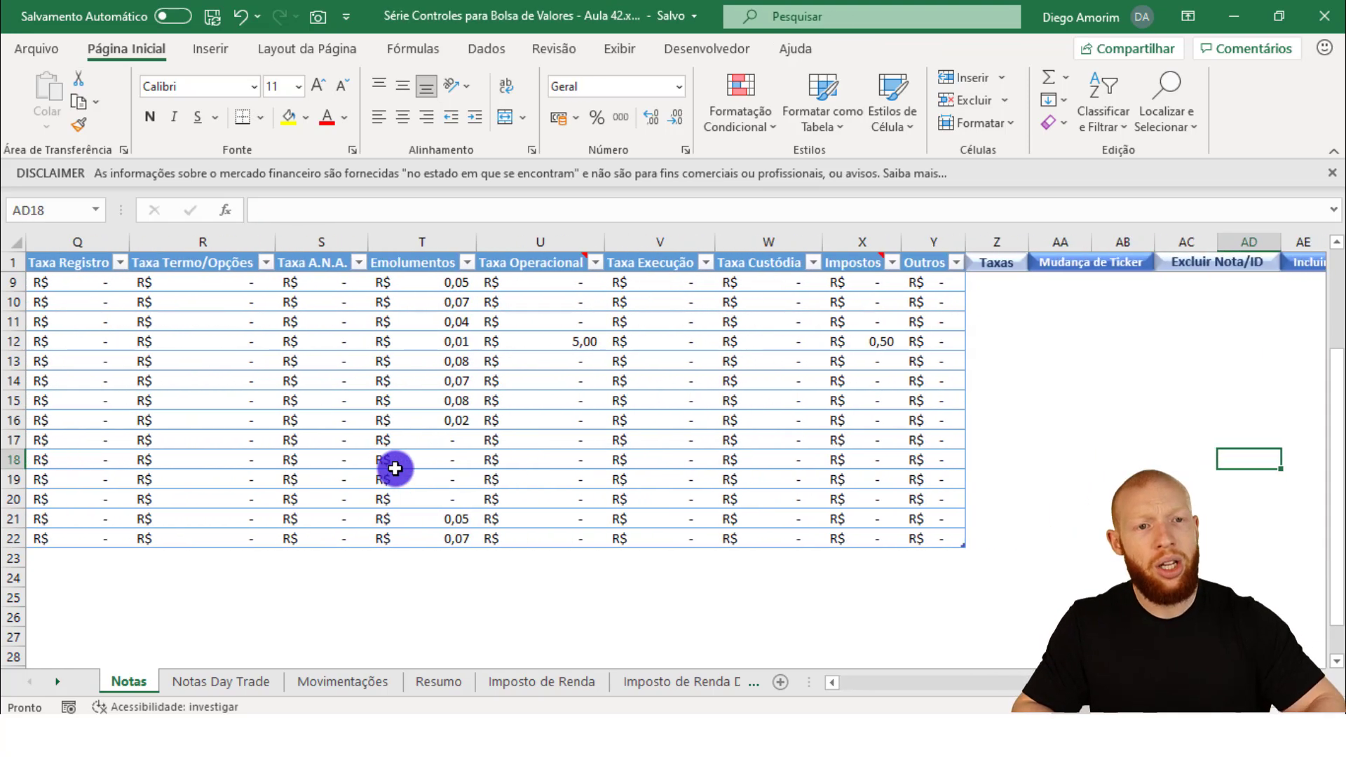
click(1307, 263)
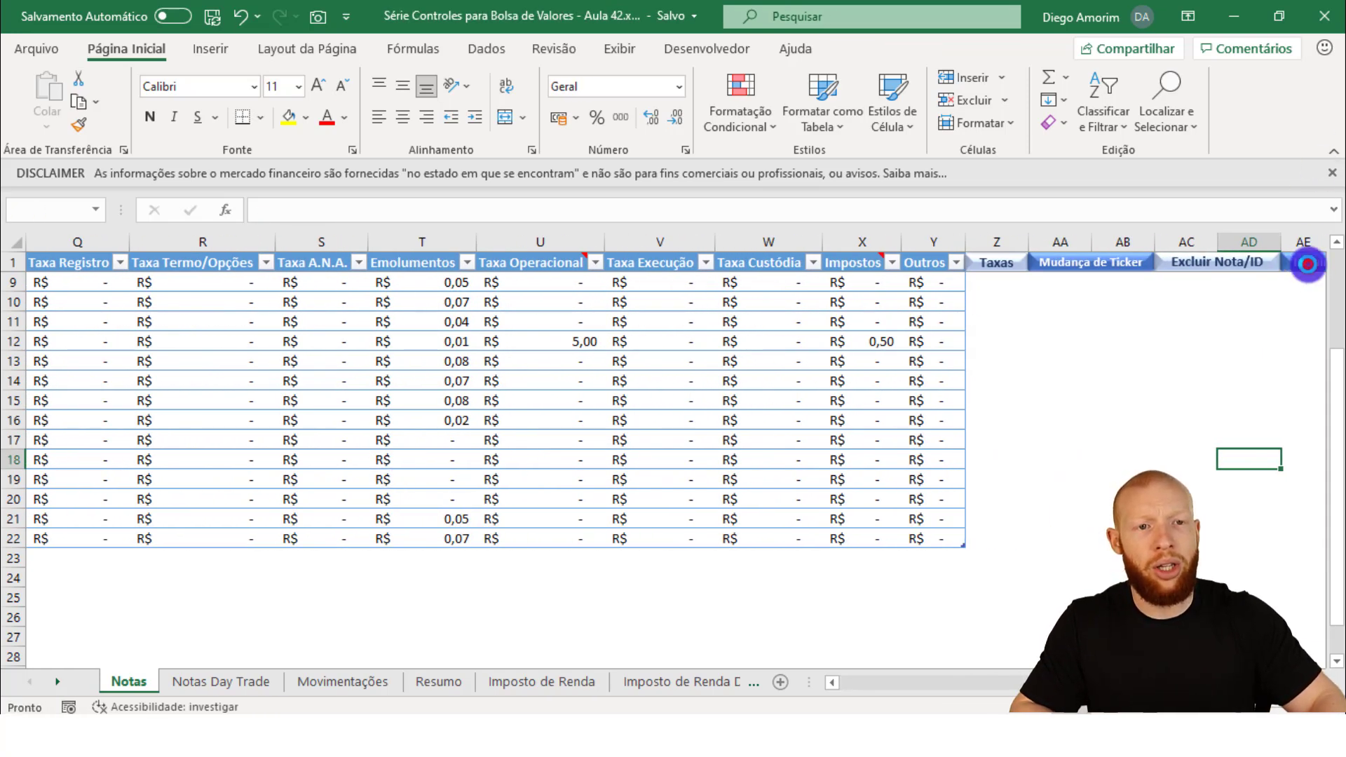
click(691, 433)
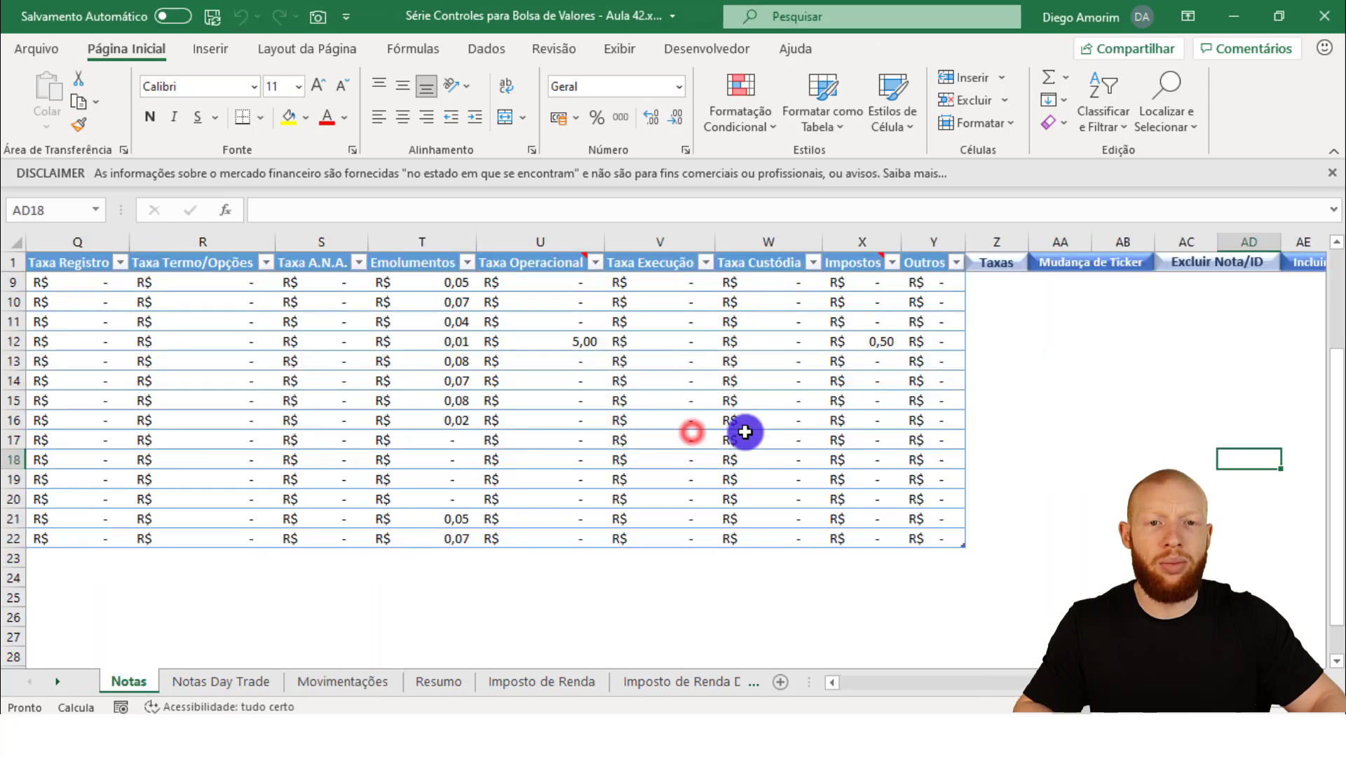
Check the end of the Movimentações table for the new BOVA11 ETF entry.
click(345, 681)
click(430, 530)
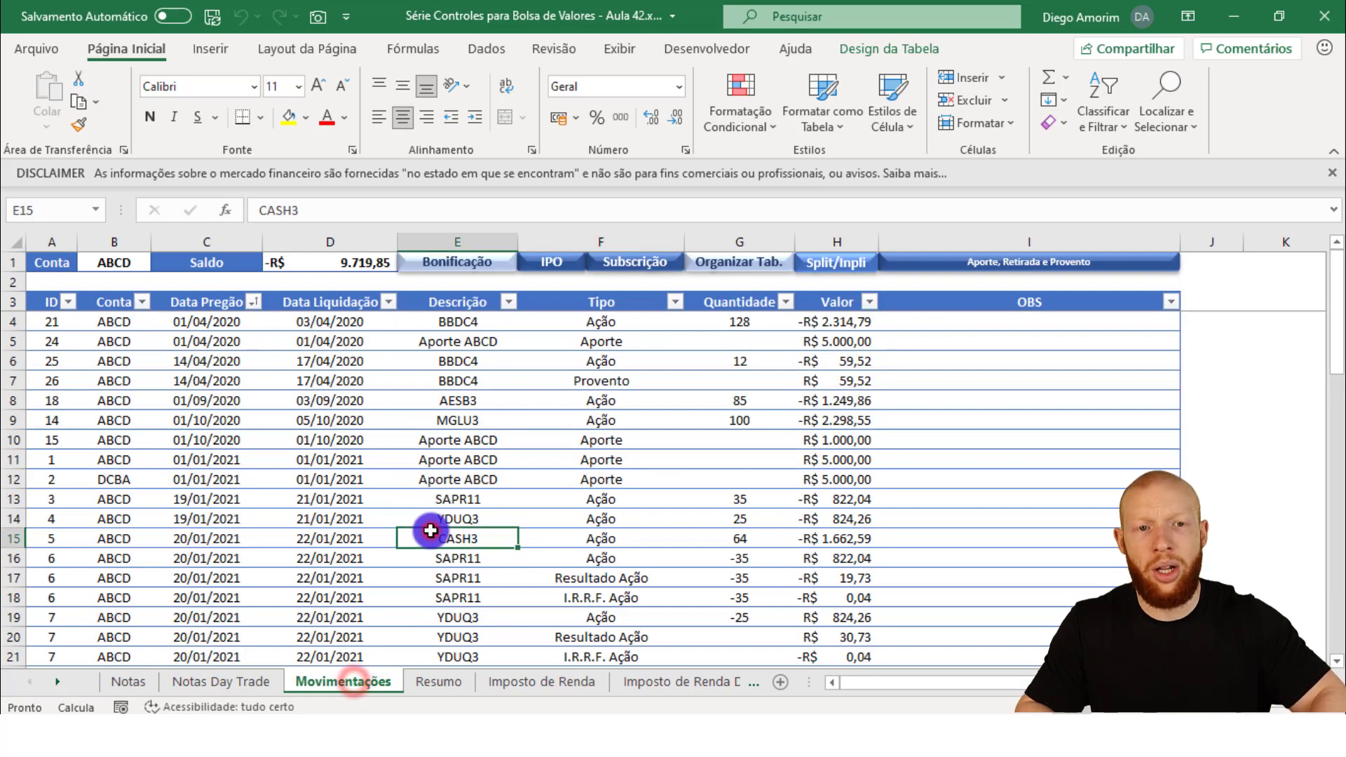
key(Home)
key(ctrl+Down)
key(Down)
key(Down)
key(Right)
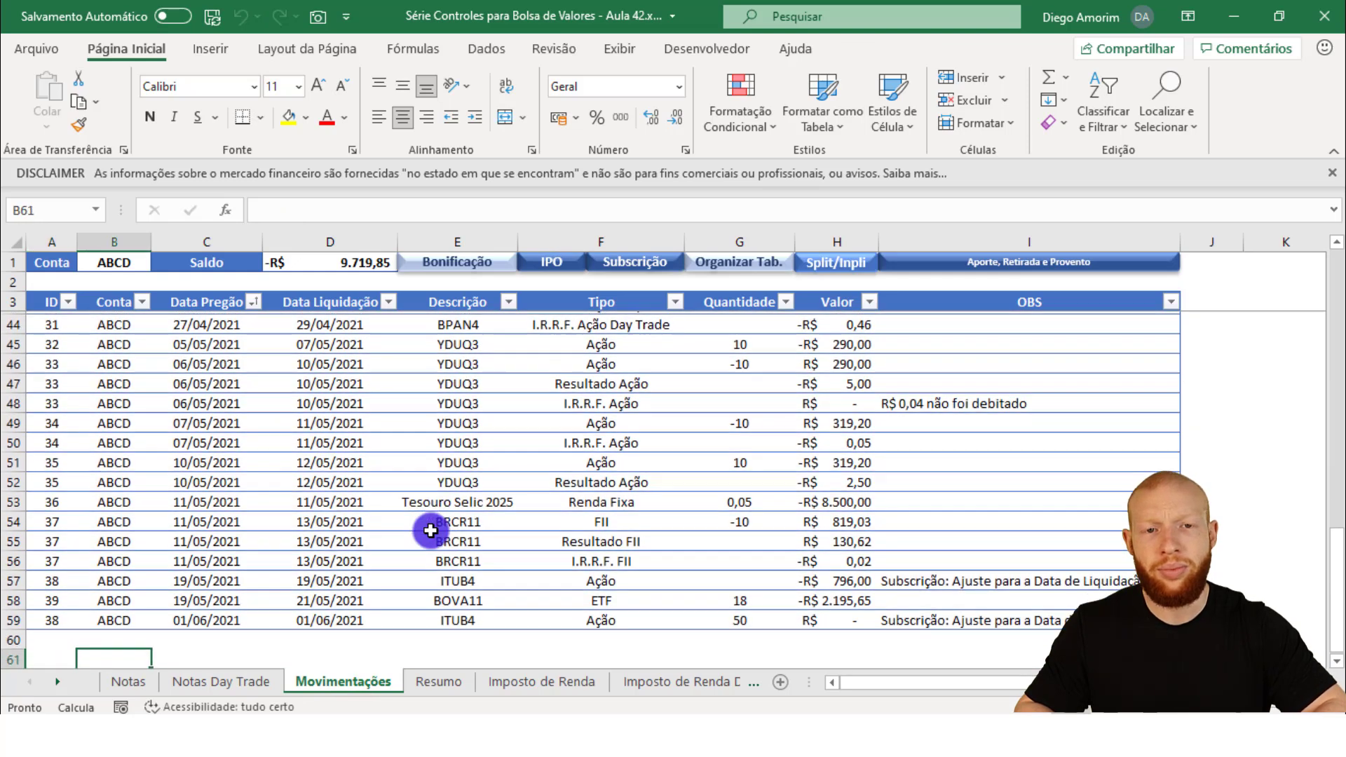
scroll(612, 510, down, 2)
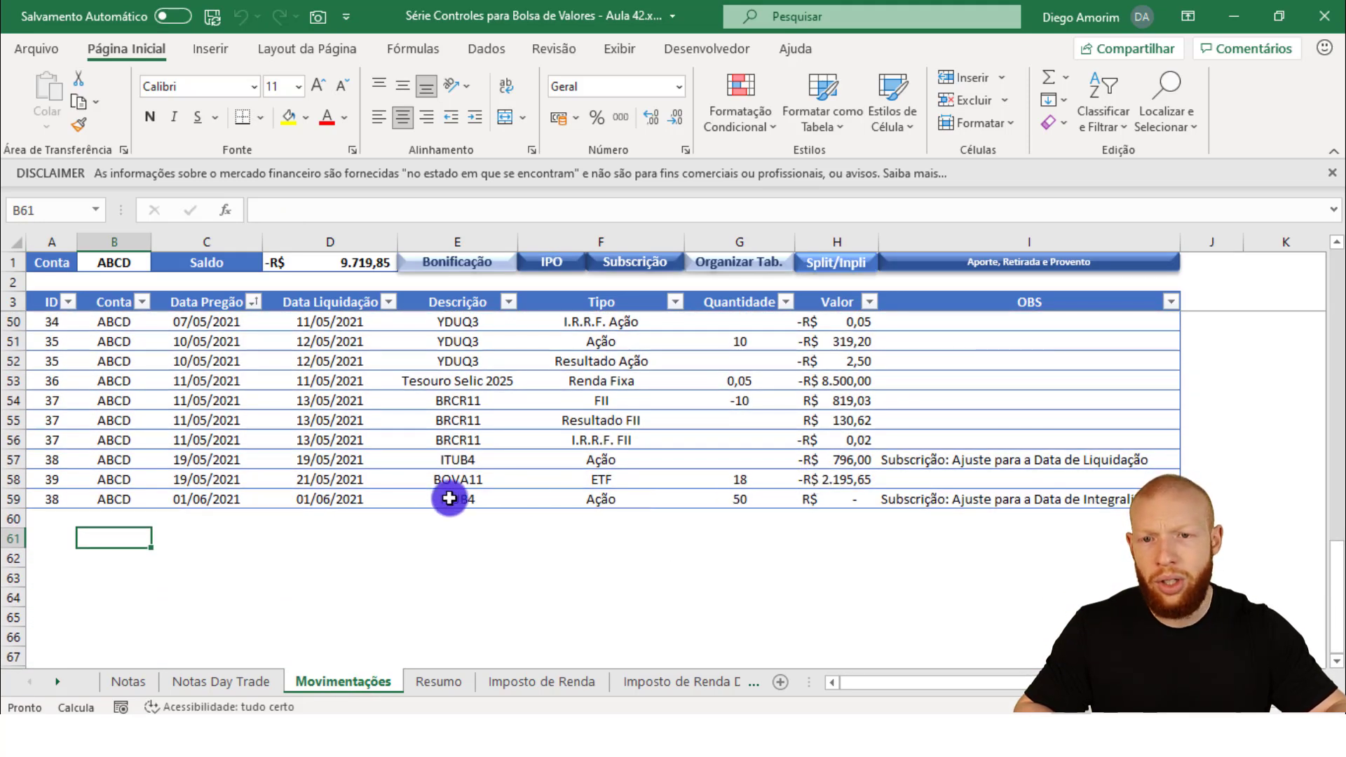
click(473, 480)
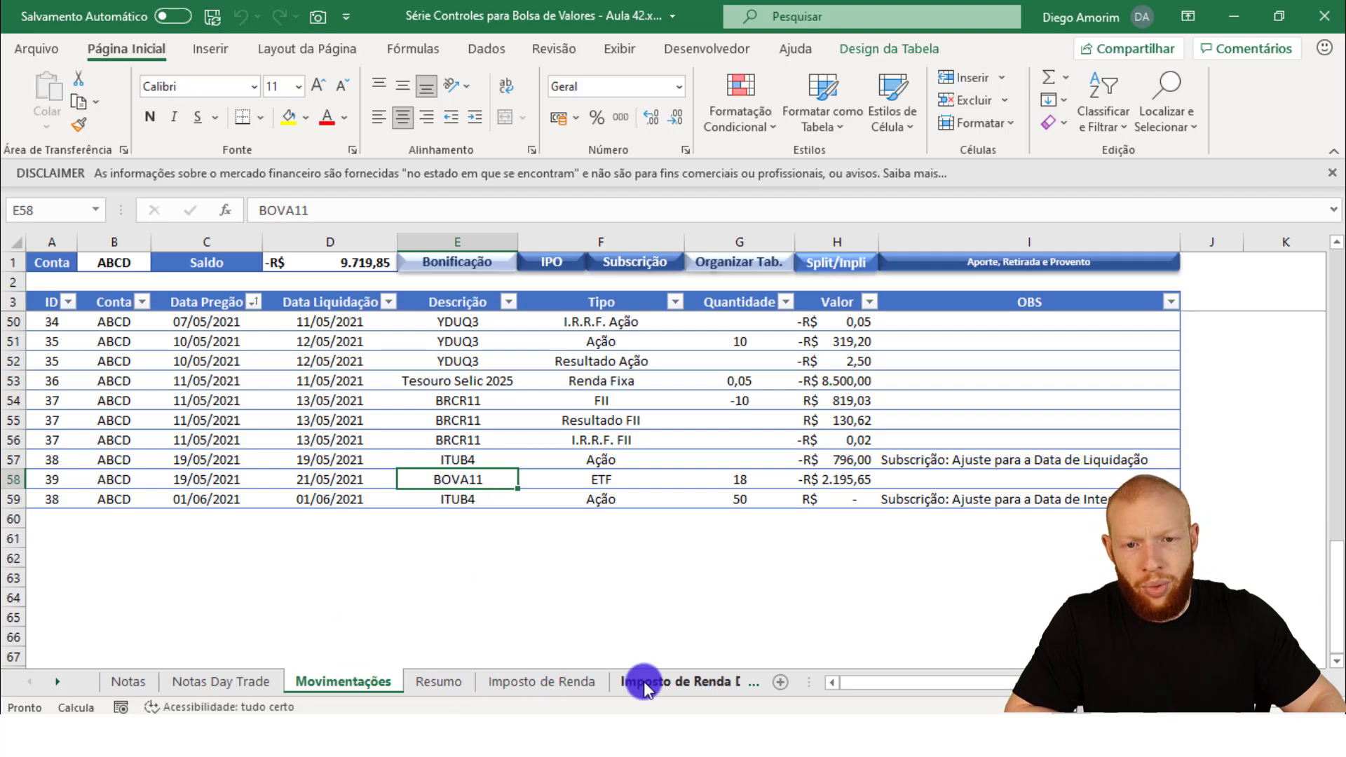
Check the end of the filtered asset list on the Opções sheet for the BOVA11 ETF.
click(56, 686)
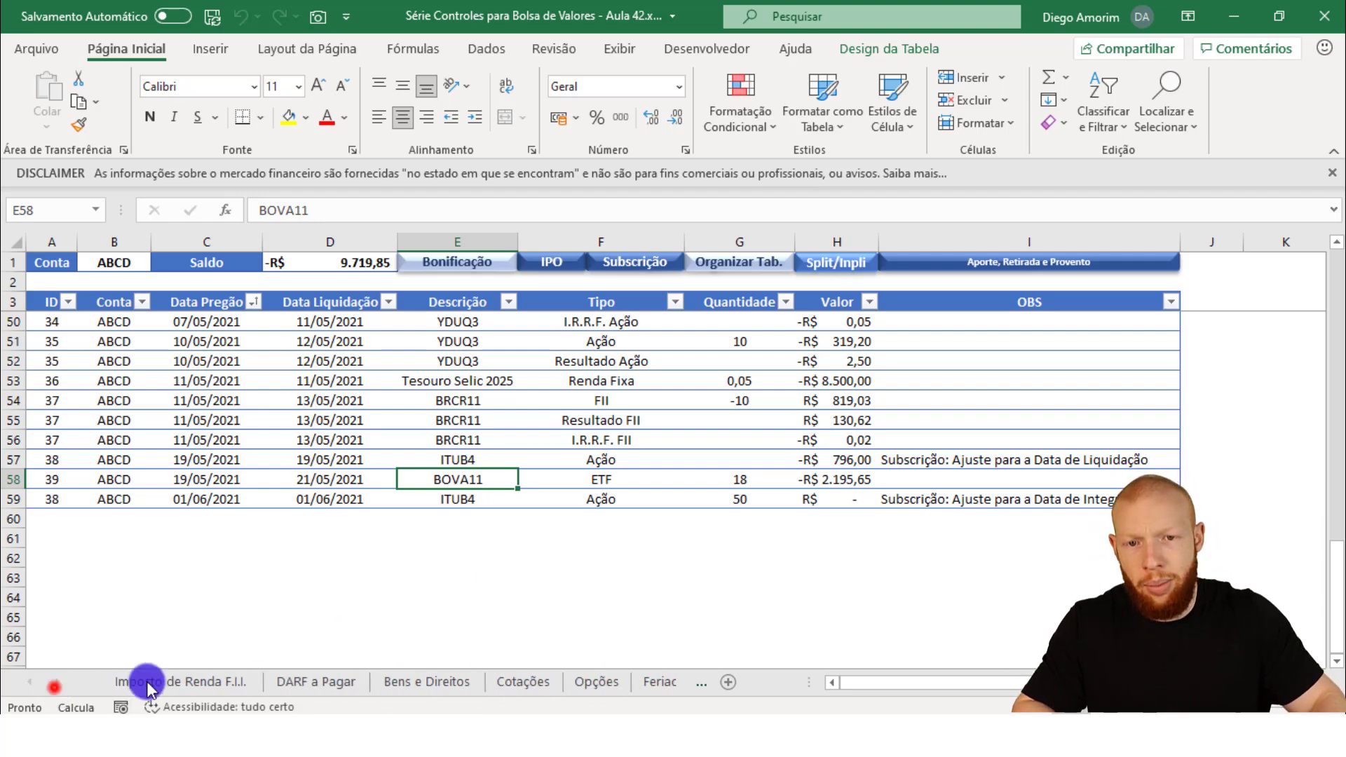
click(430, 681)
scroll(406, 558, down, 5)
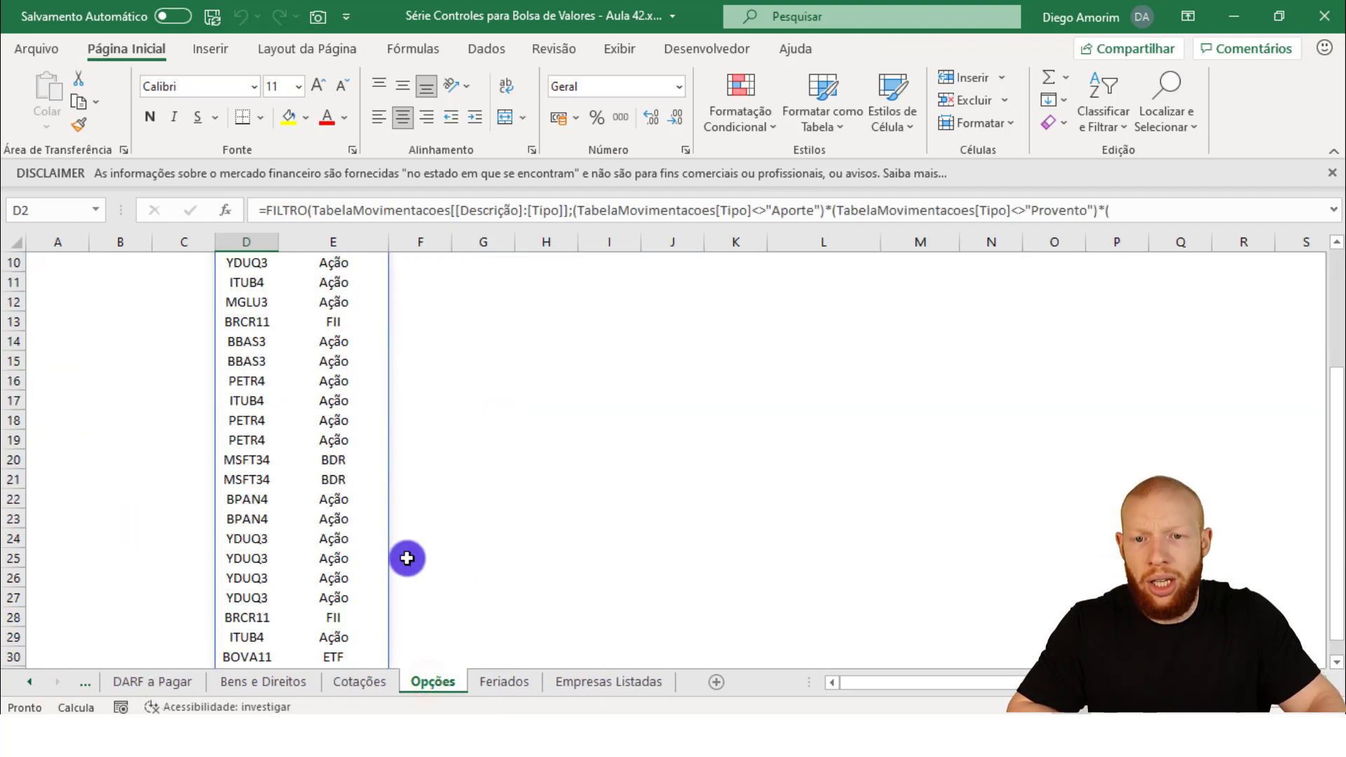
click(359, 539)
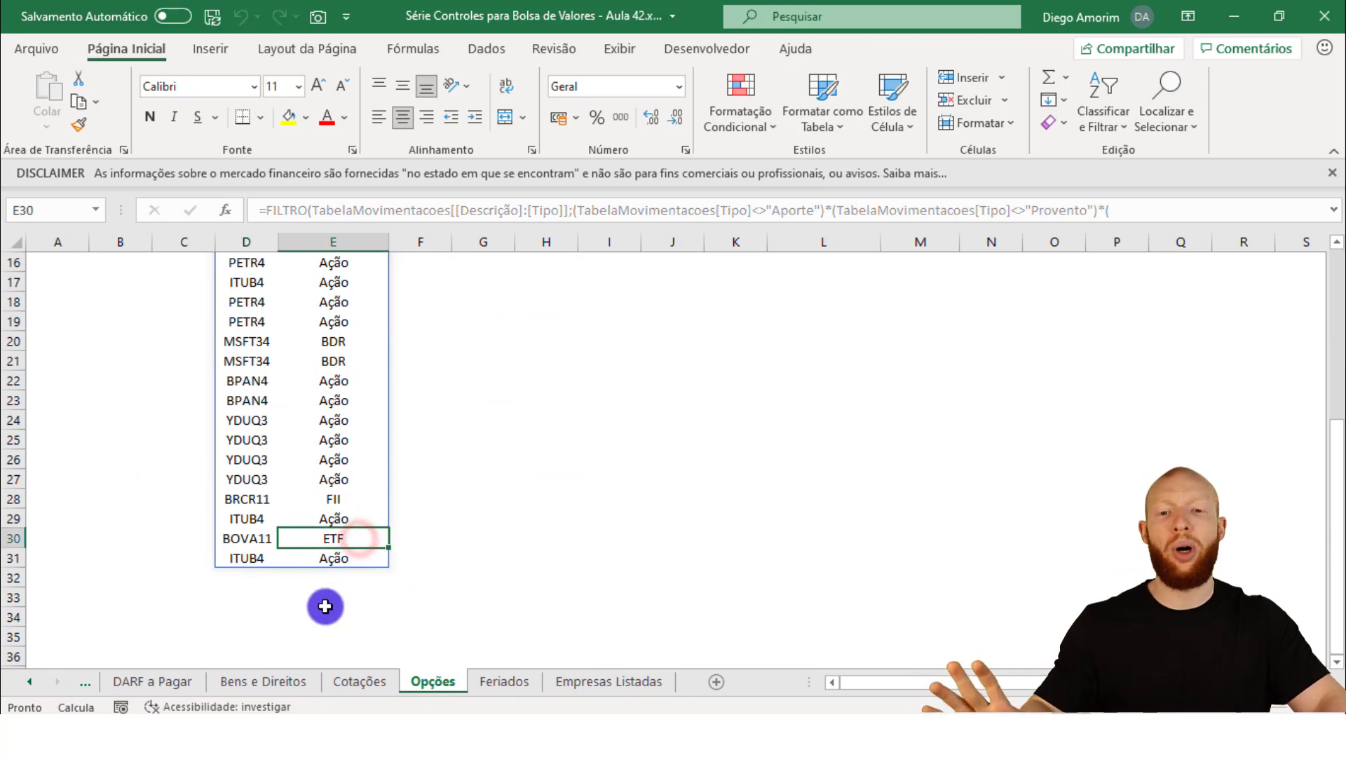
Review the unique asset list on Bens e Direitos, checking the type listed beside each ticker.
click(303, 688)
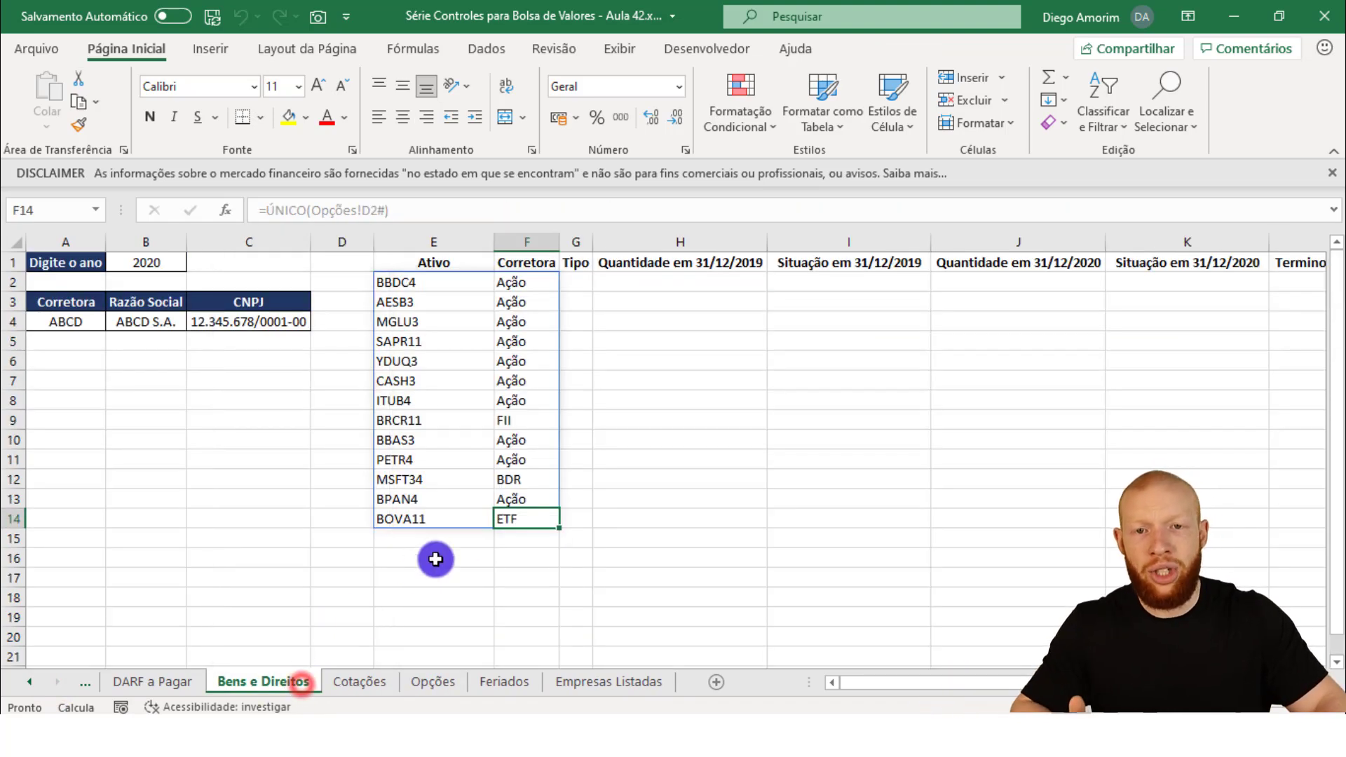
click(528, 421)
click(528, 442)
click(529, 484)
click(528, 514)
click(500, 340)
click(535, 288)
click(459, 283)
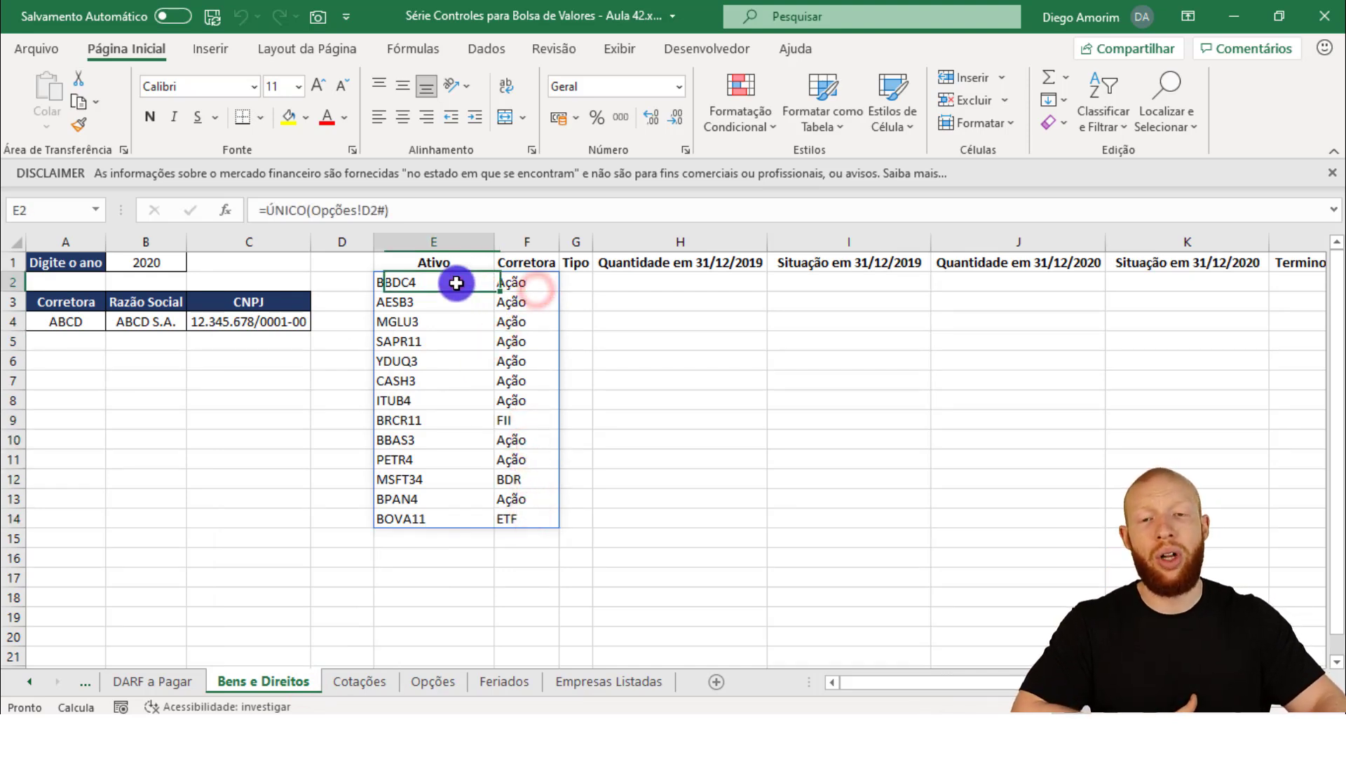
Swap the Corretora and Tipo headers so that F1 reads Tipo and G1 reads Corretora.
click(429, 243)
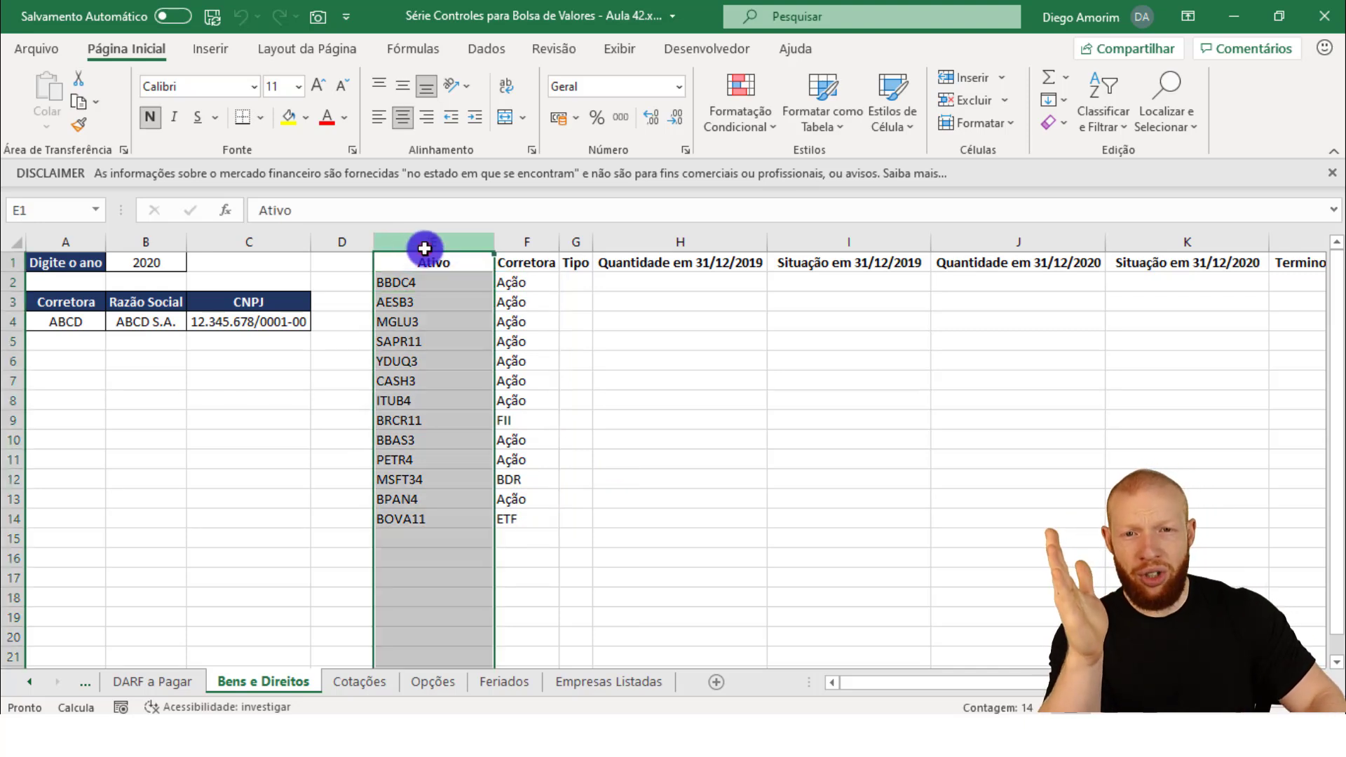
click(529, 242)
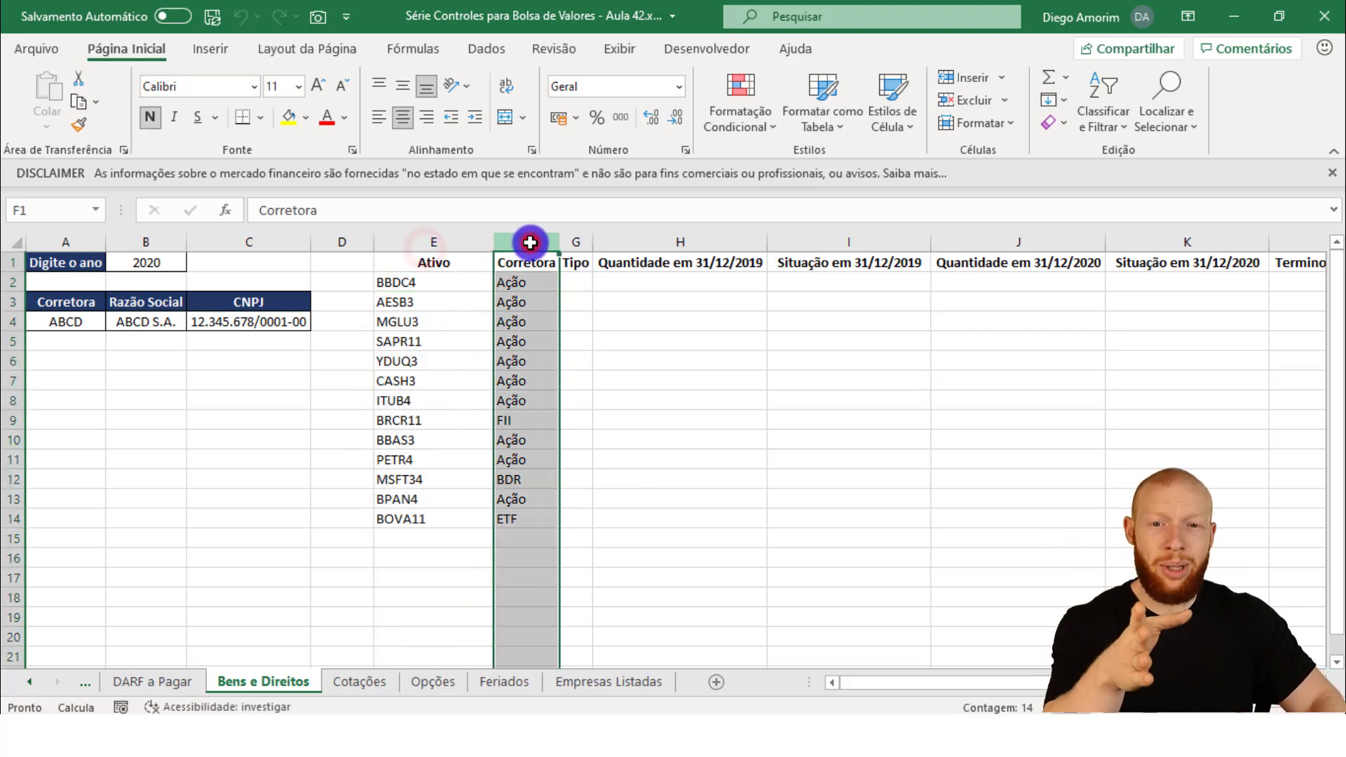
click(577, 262)
click(546, 265)
key(ctrl+c)
click(605, 264)
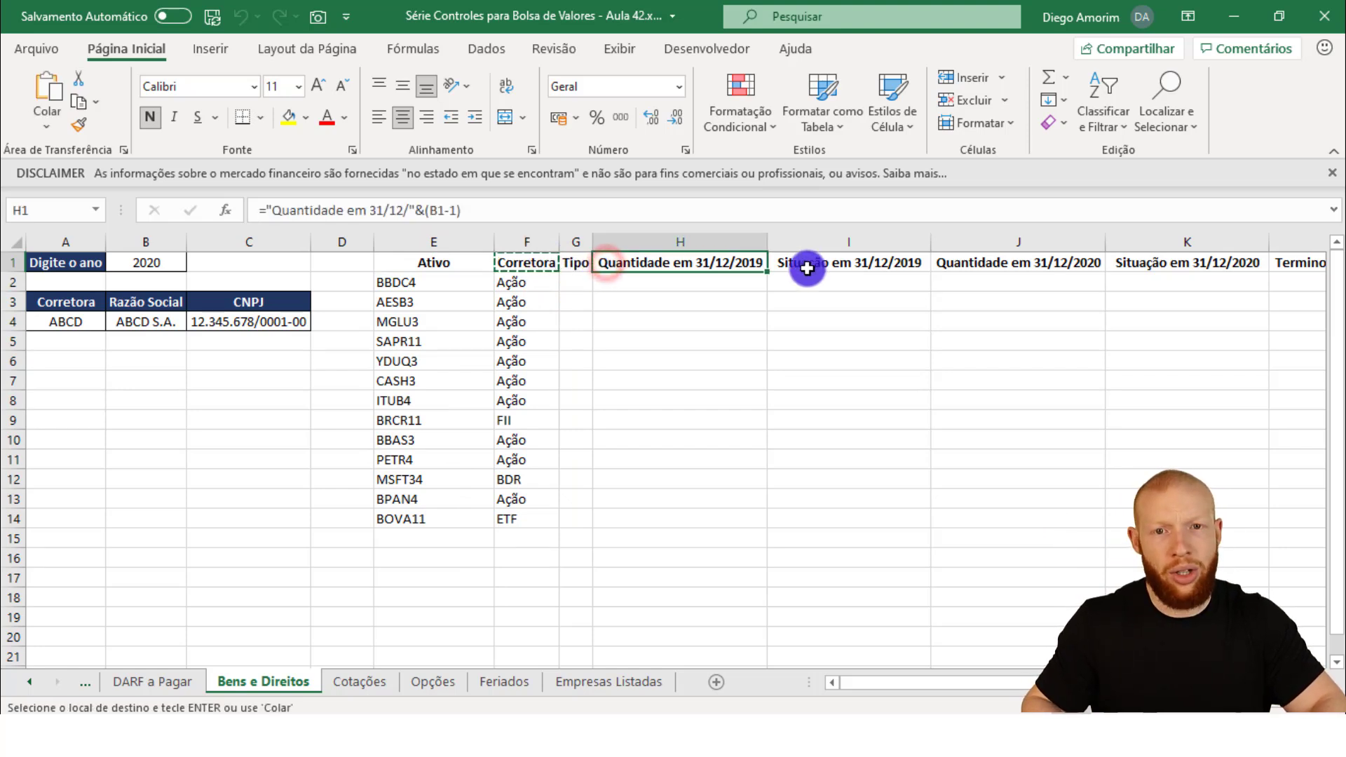
key(ctrl+plus)
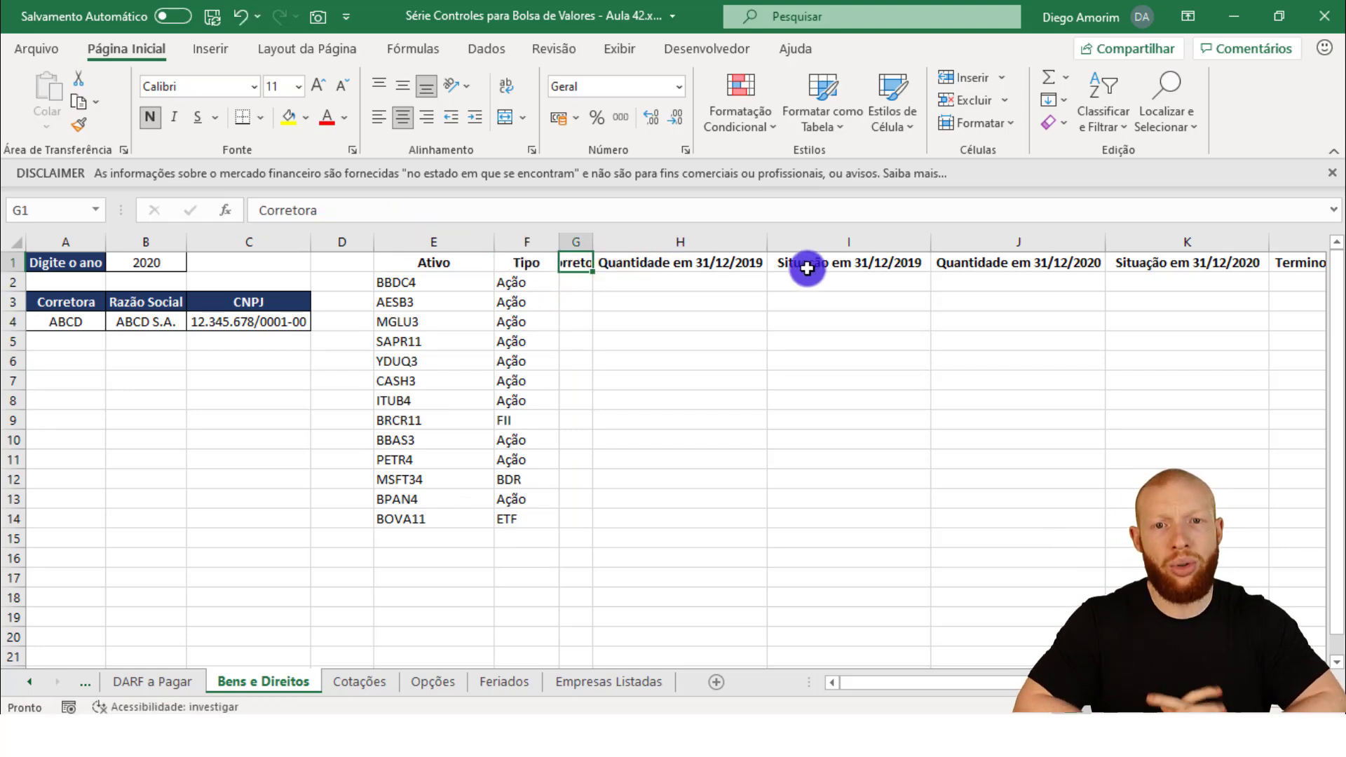
Fit the widths of the Ativo, Tipo and Corretora columns to their contents.
double_click(592, 243)
drag(456, 242, 511, 242)
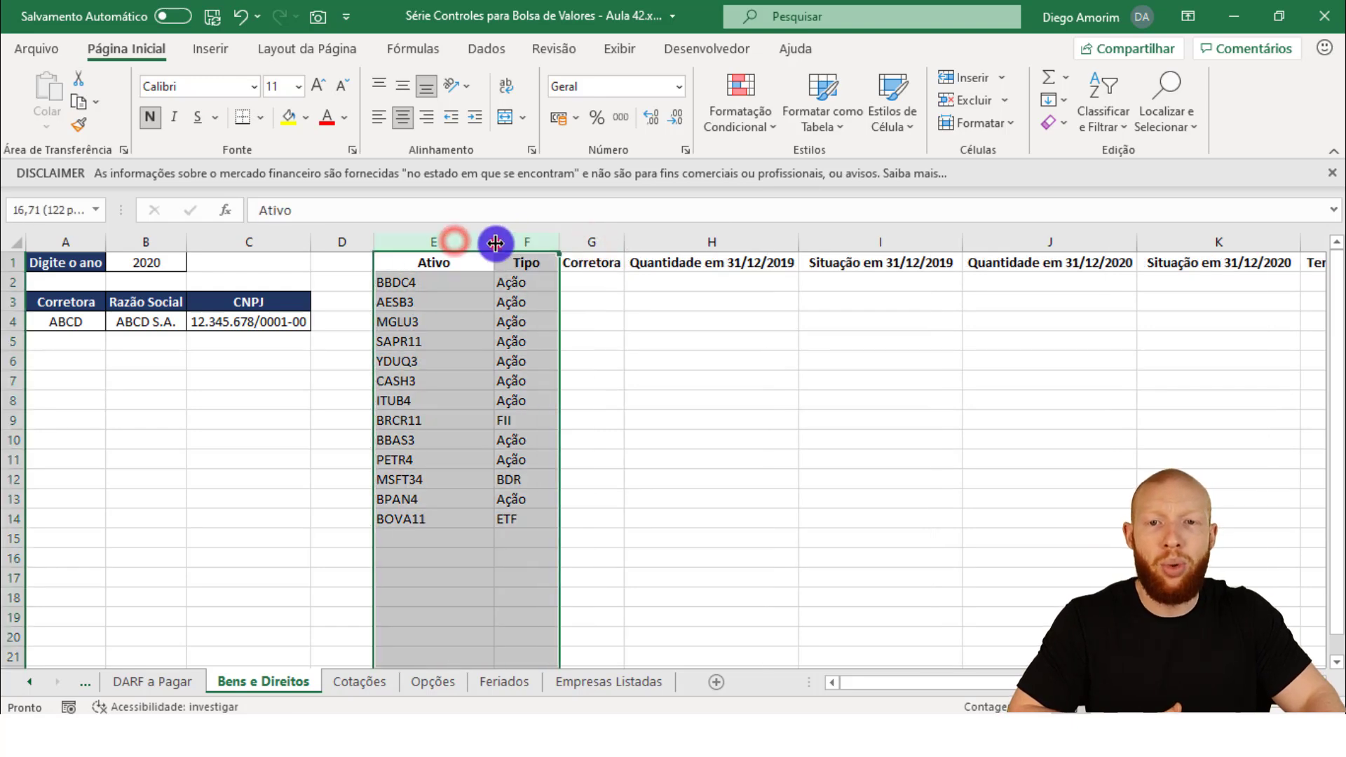
double_click(495, 243)
click(506, 279)
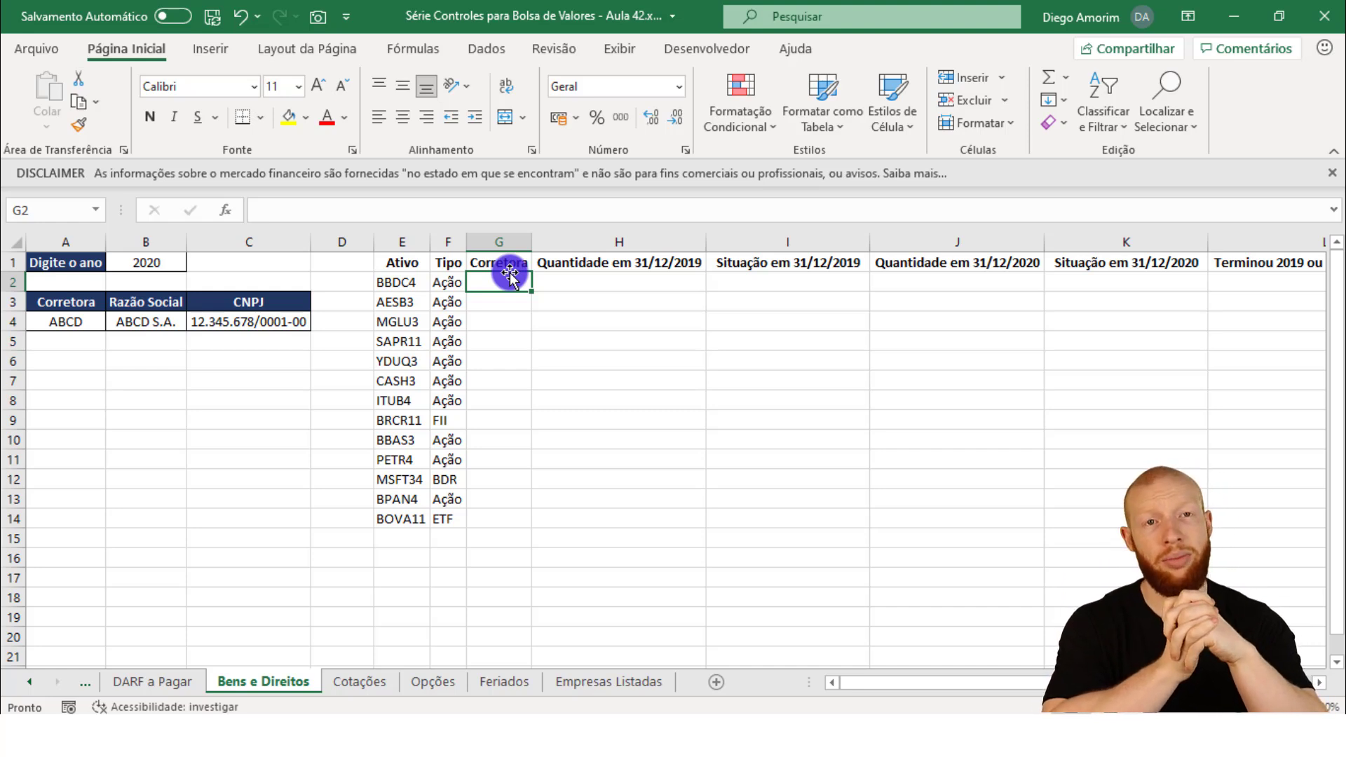
Insert two blank columns before the Quantidade em 31/12/2019 column.
click(610, 242)
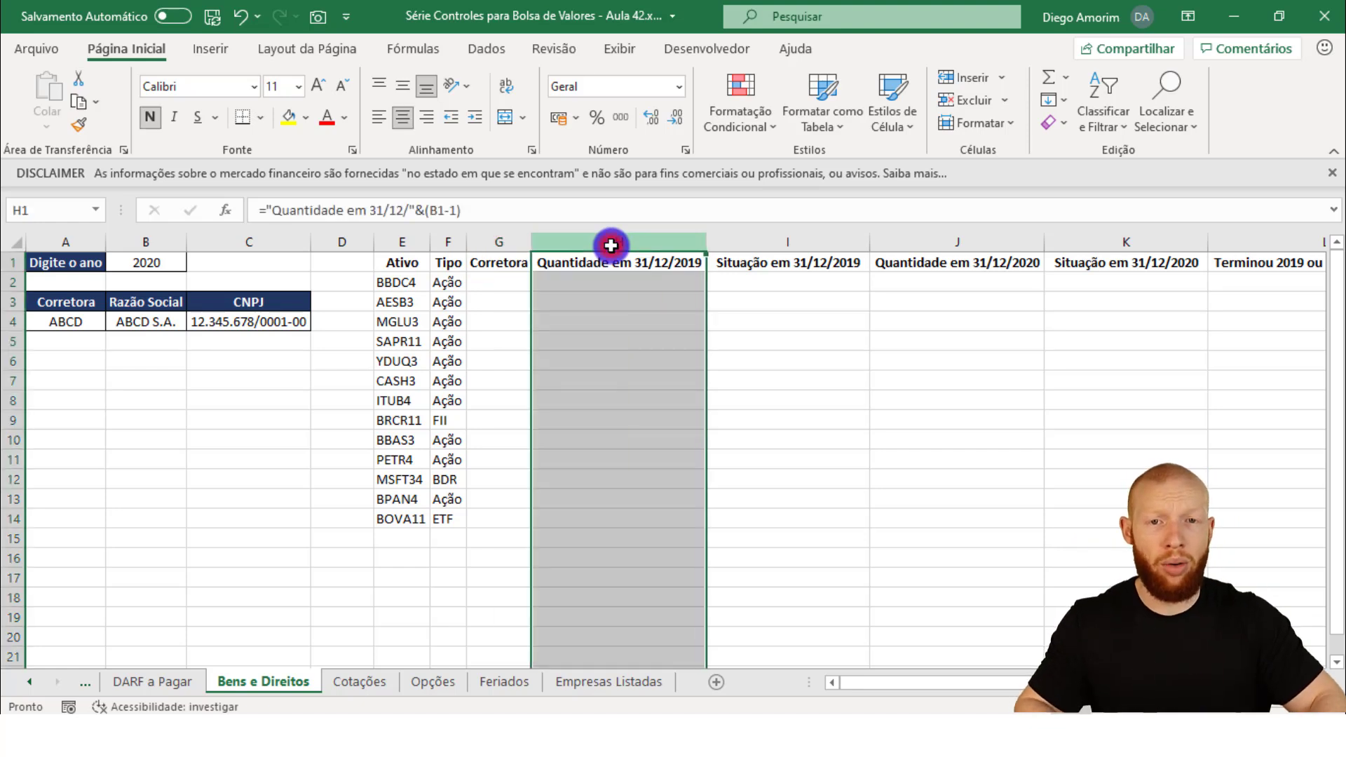
key(ctrl+plus)
key(ctrl+plus)
Rename the Corretora header in G1 as Corretora 1 and fit its column width to the text.
click(499, 260)
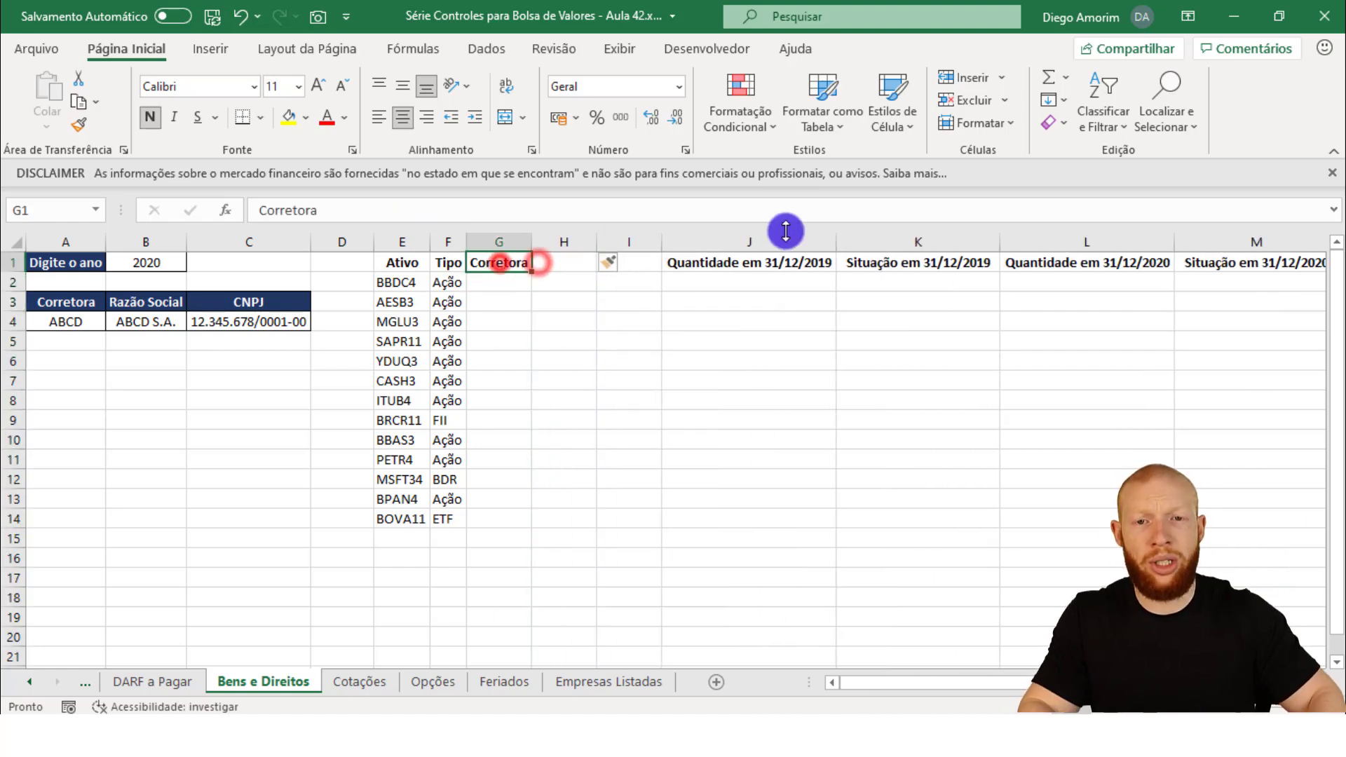
key(F2)
text(1)
key(Tab)
key(Left)
key(Down)
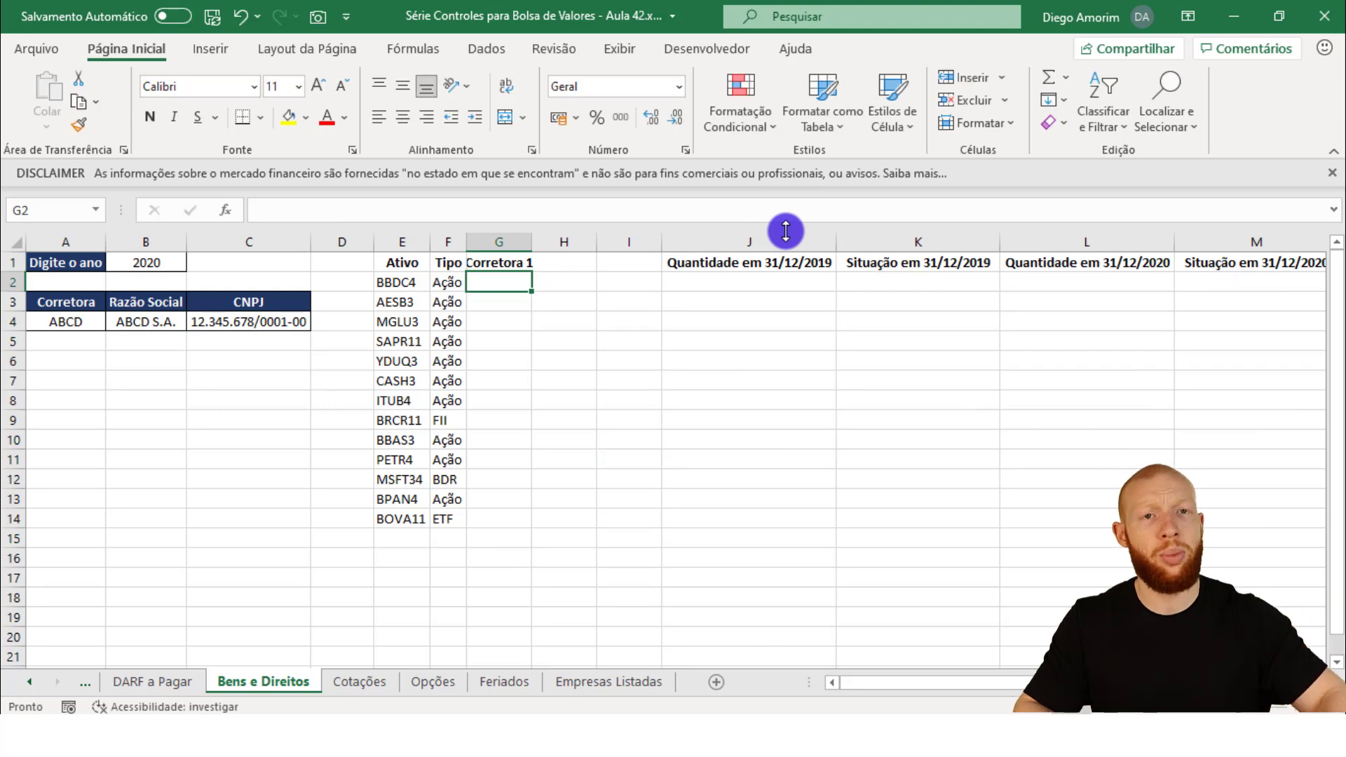
double_click(531, 239)
Copy the Corretora 1 header into H1 and I1.
click(527, 263)
key(ctrl+c)
key(Right)
key(ctrl+v)
key(Right)
key(ctrl+v)
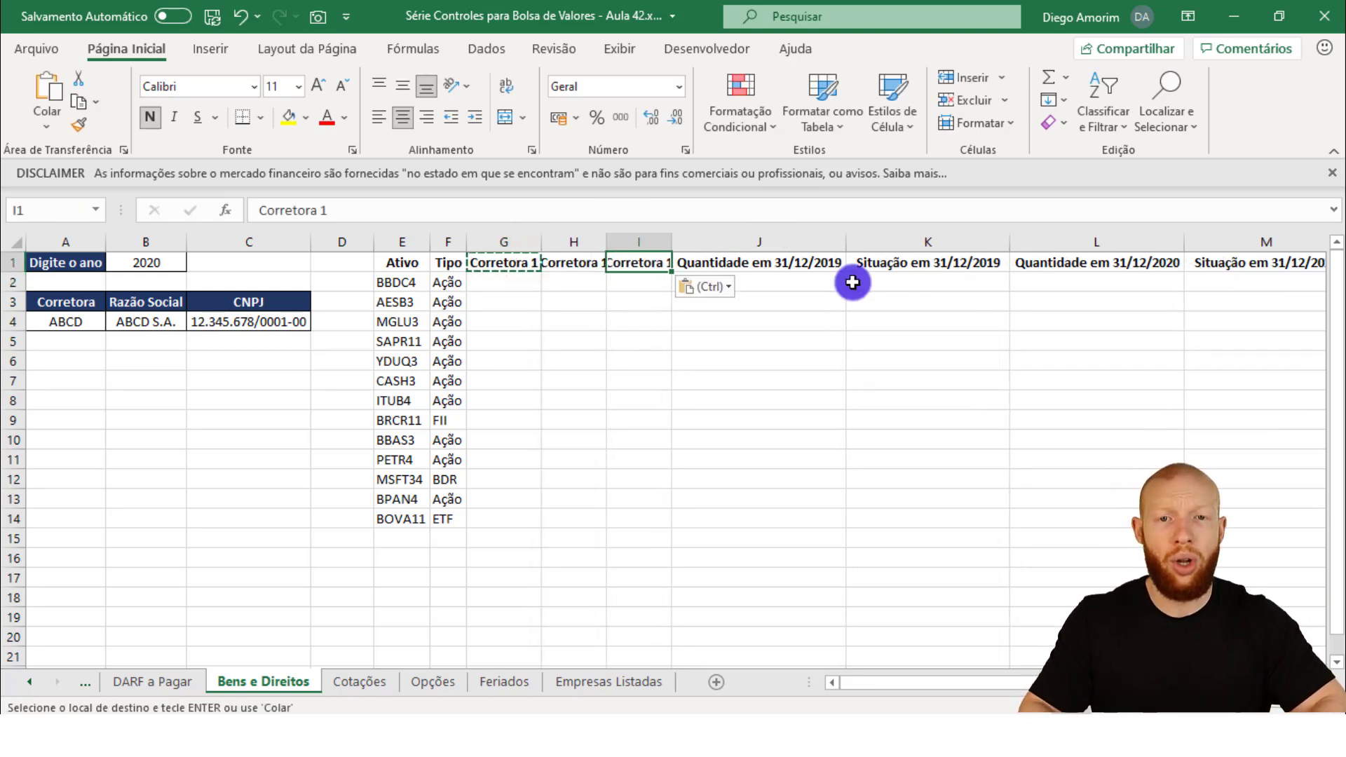
Rename the copied header in I1 as Corretora 3 and the one in H1 as Corretora 2.
key(Escape)
key(F2)
text(3)
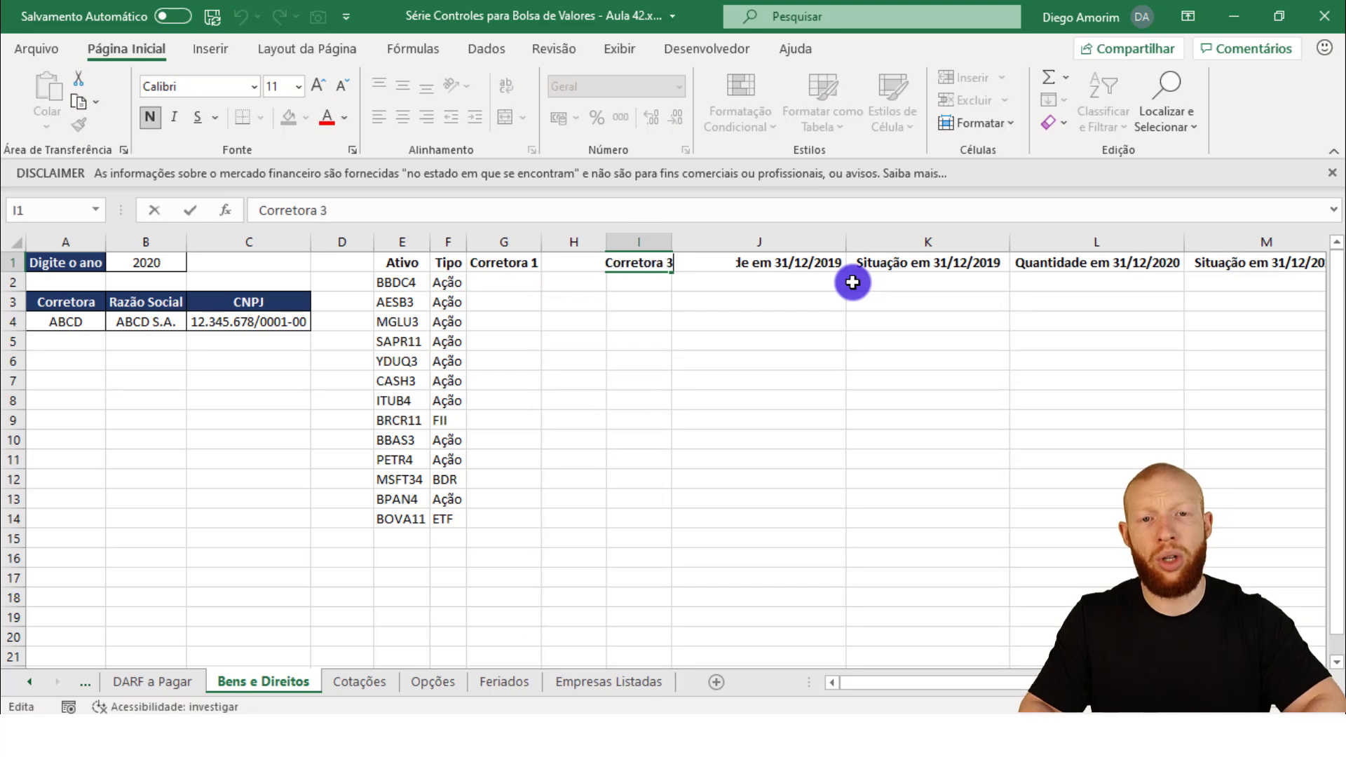
key(Return)
key(Up)
key(Left)
key(F2)
key(BackSpace)
text(2)
key(Return)
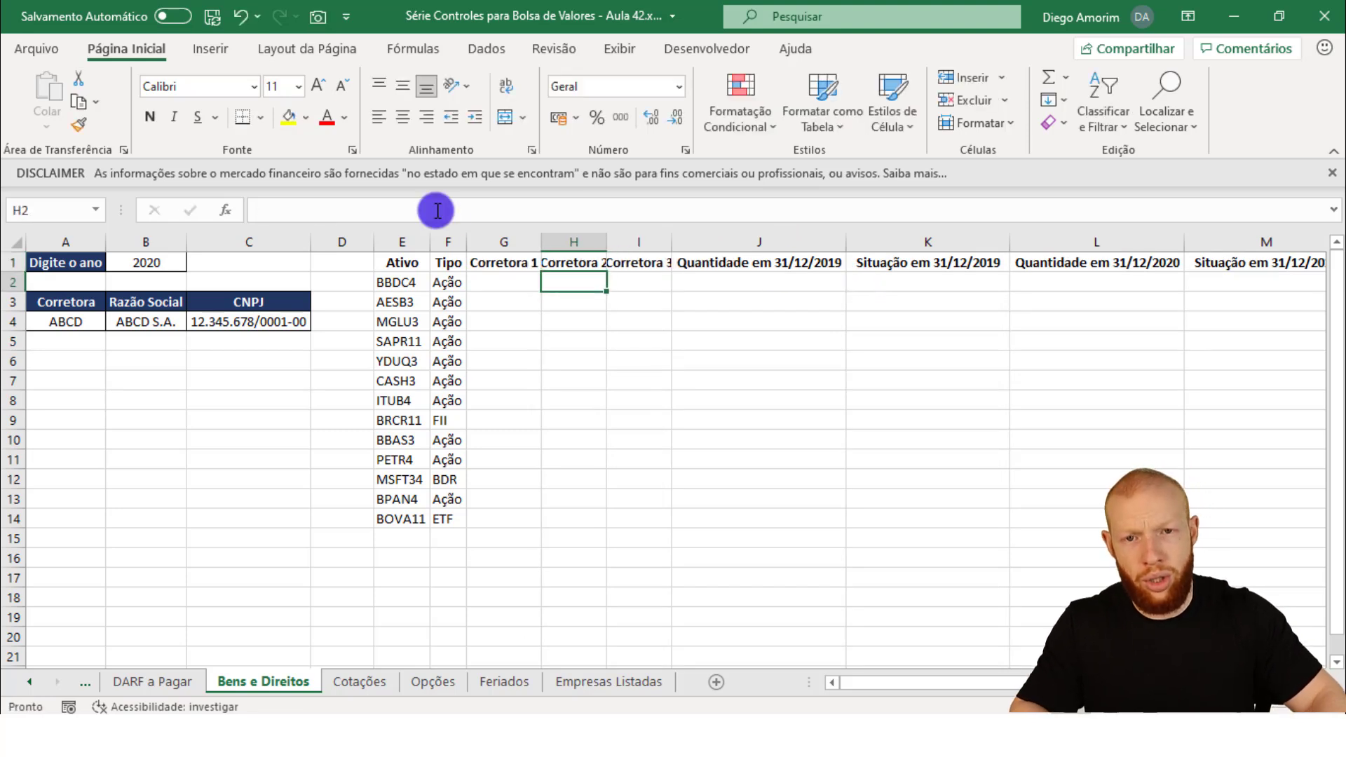
Fit the widths of the three Corretora columns, G to I, to their headers.
drag(525, 241, 637, 242)
double_click(606, 242)
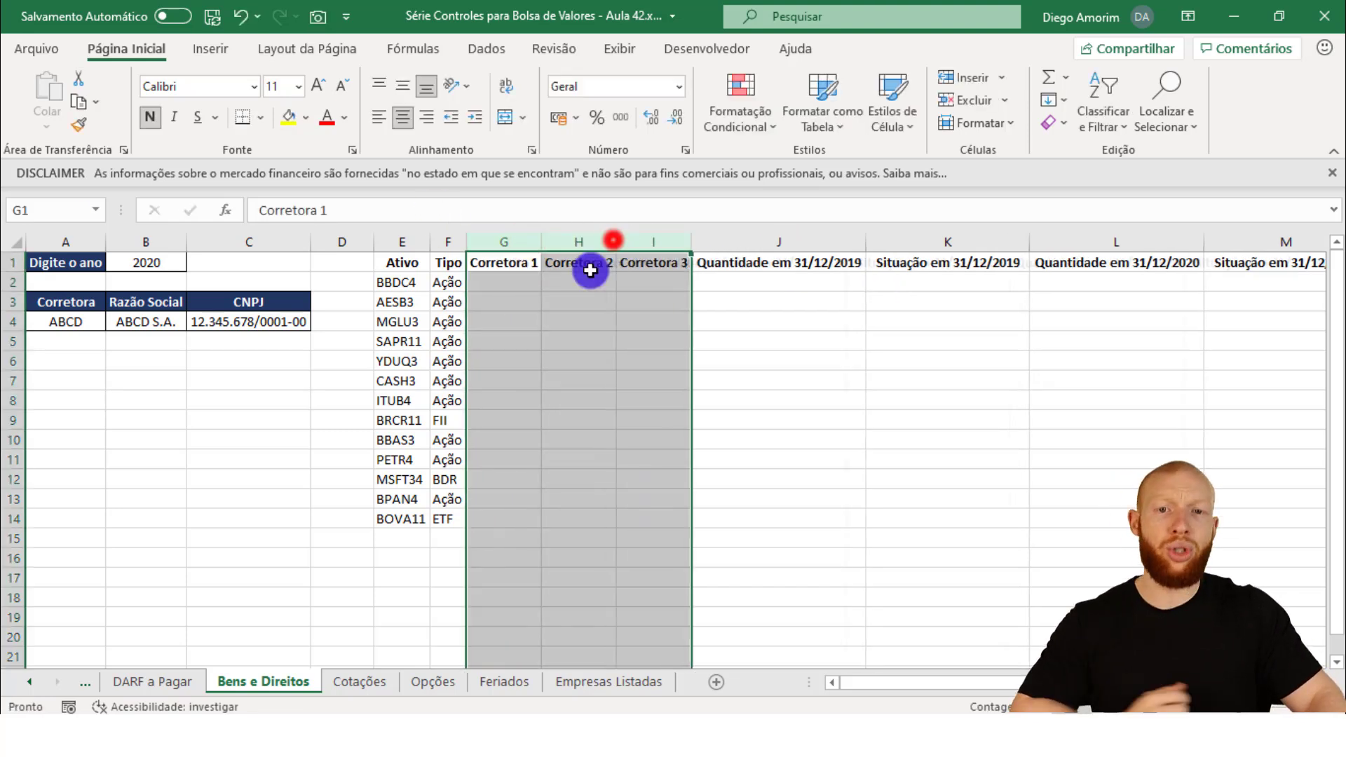
click(577, 283)
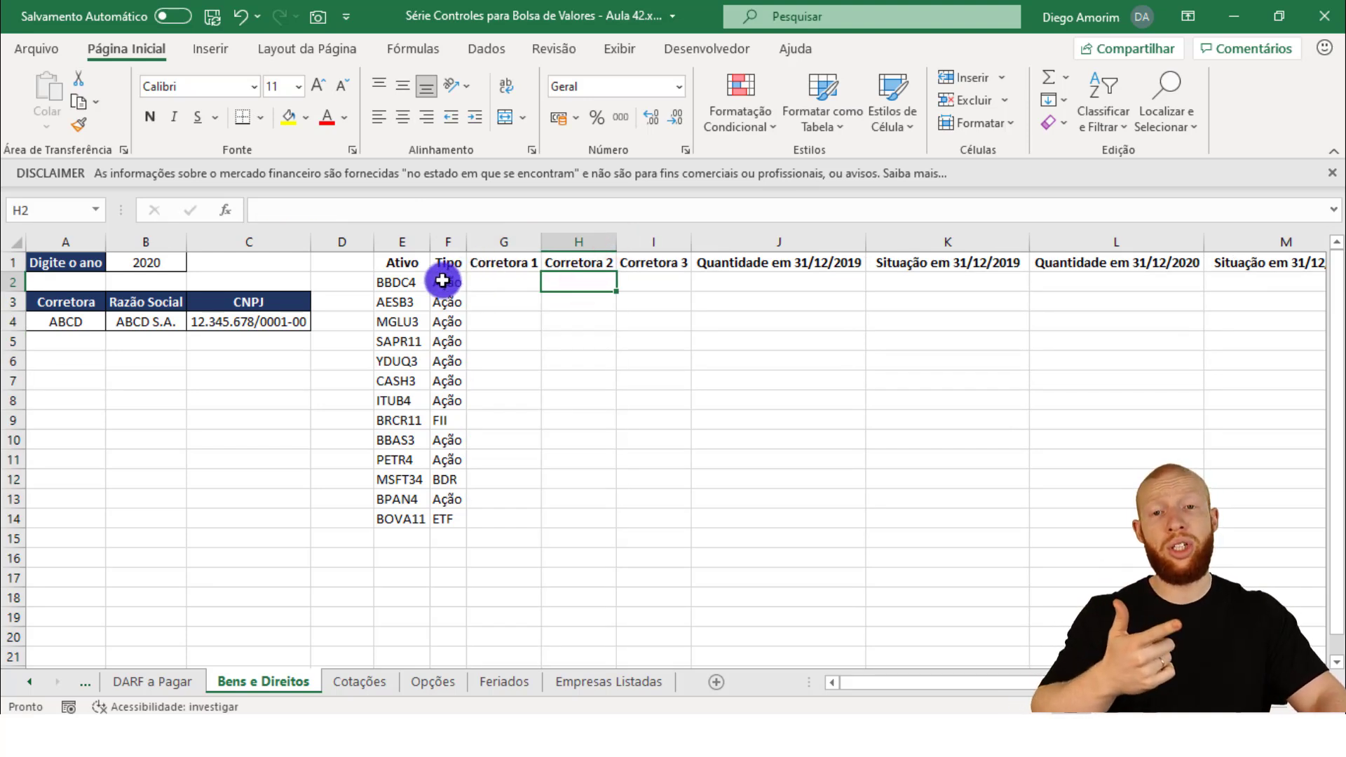
Start a FILTRO formula in G2 with TabelaMovimentacoes[Conta] as its array.
click(483, 281)
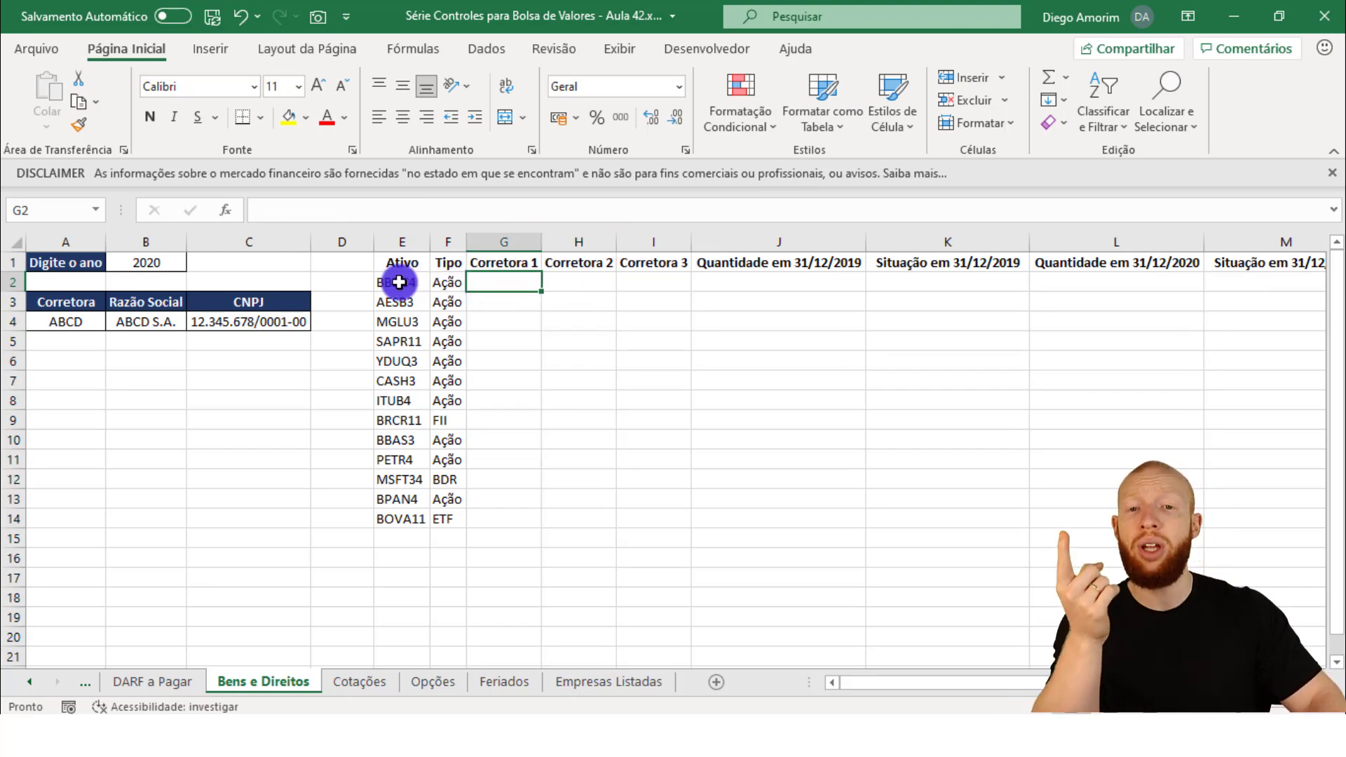
click(508, 281)
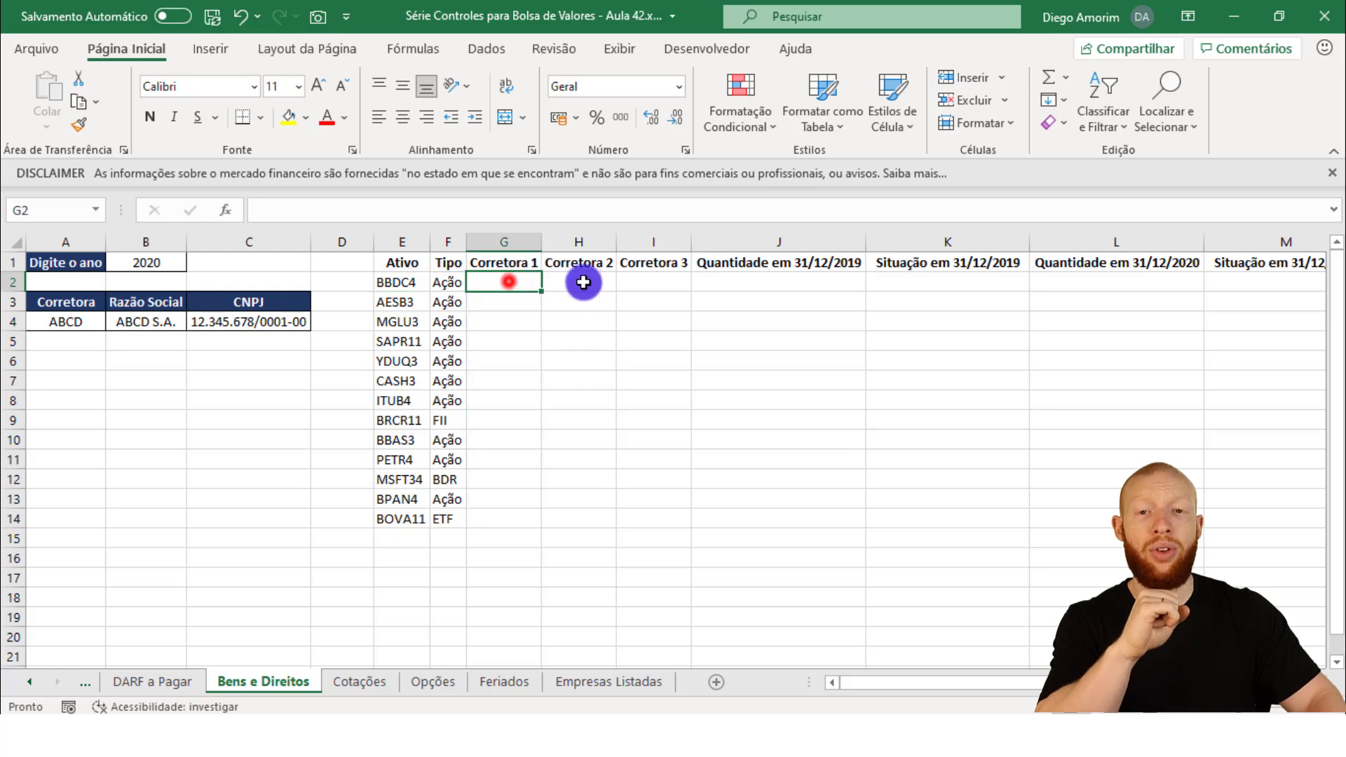
text(=FILTRO()
click(39, 677)
click(39, 678)
click(39, 677)
click(331, 684)
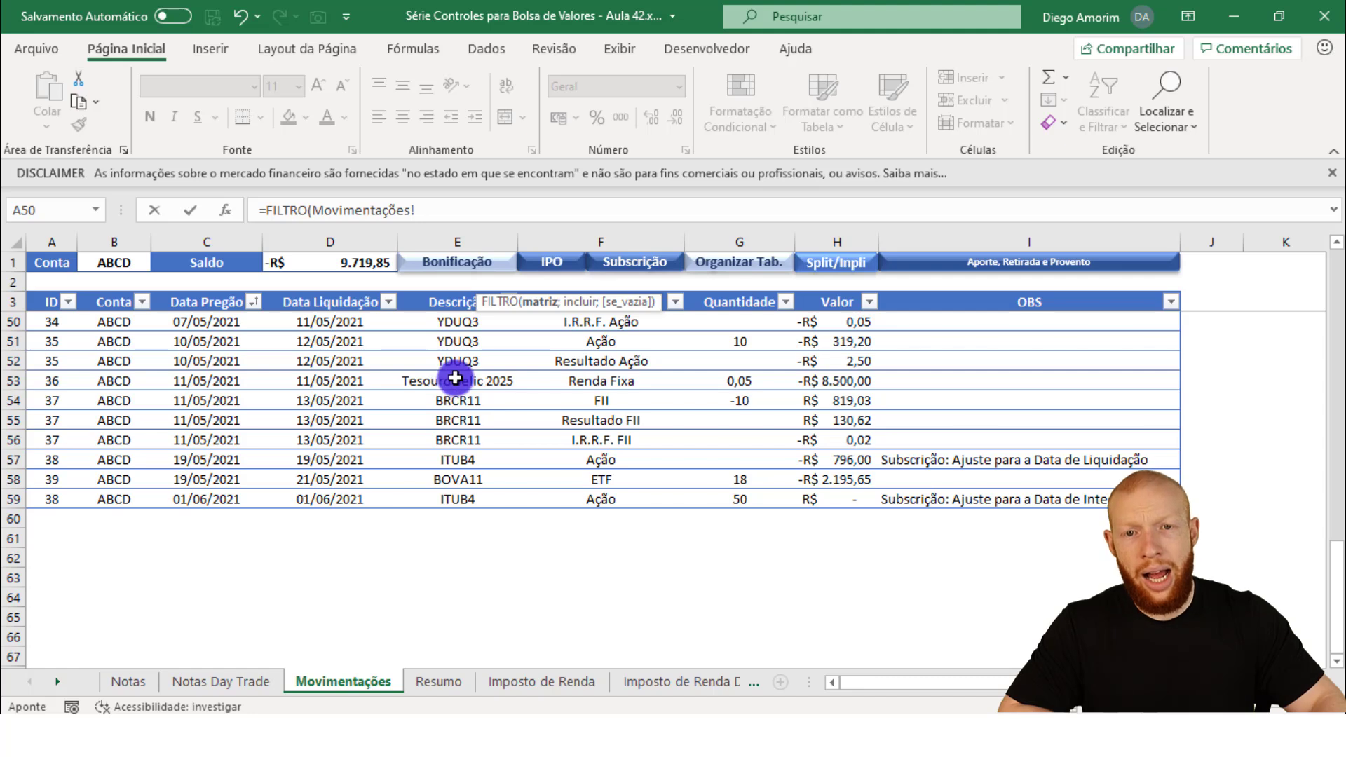
click(119, 419)
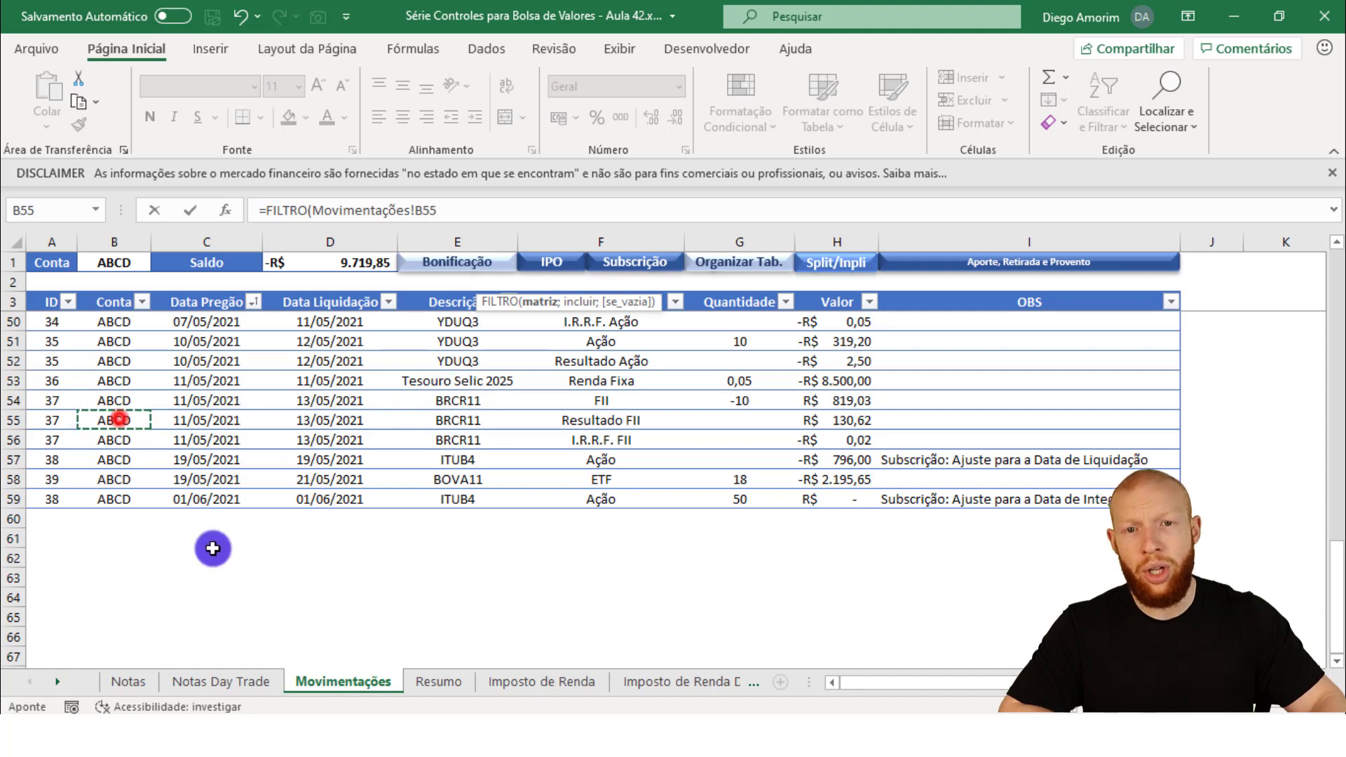
key(ctrl+space)
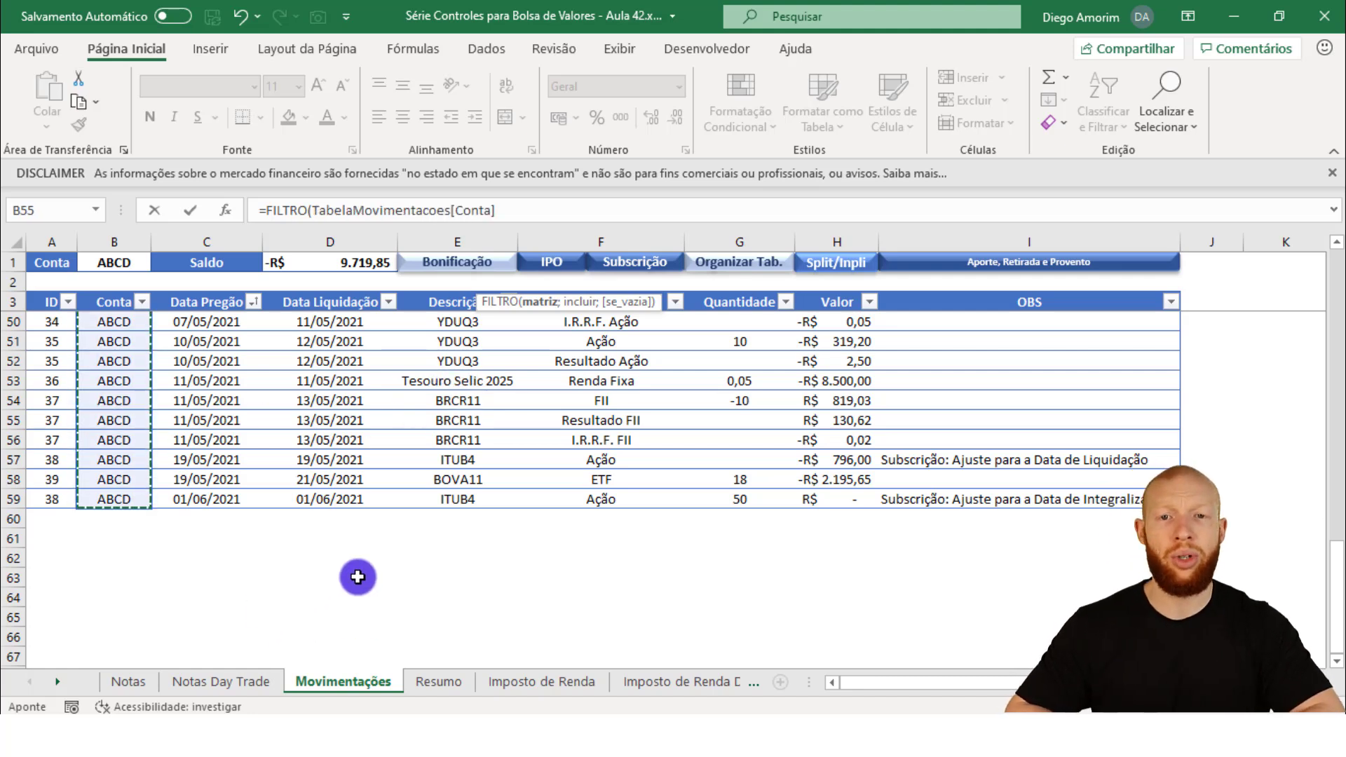
text(;)
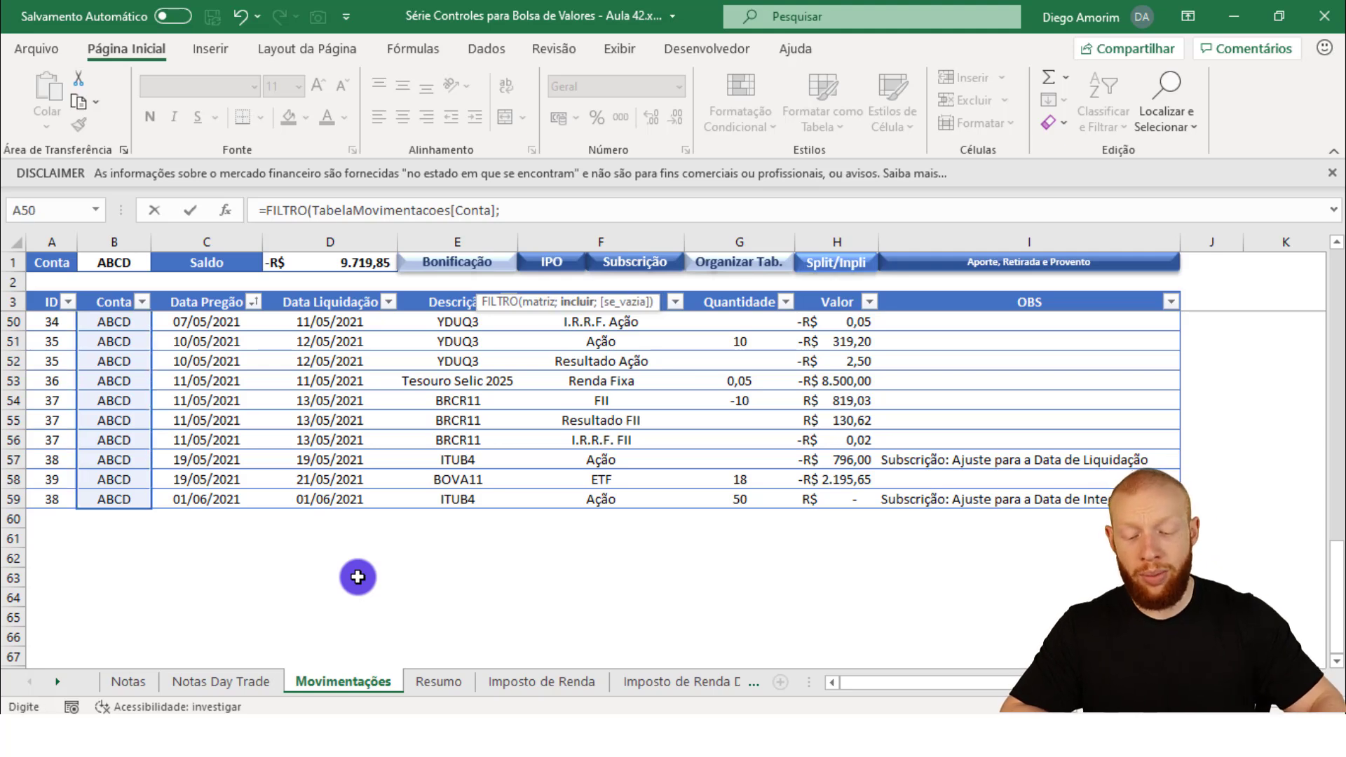
Complete the FILTRO formula with the condition TabelaMovimentacoes[Descrição]='Bens e Direitos'!E2.
click(478, 439)
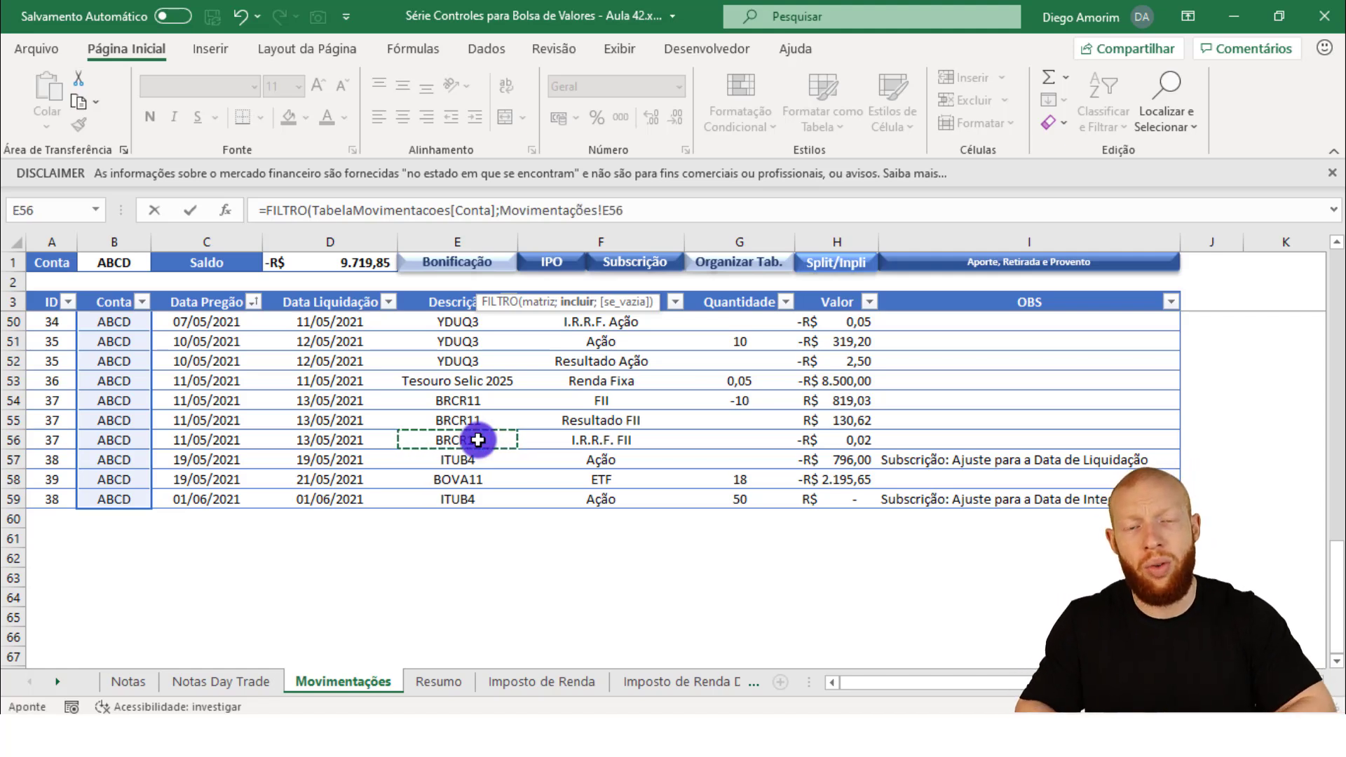
key(ctrl+space)
text(=)
click(56, 681)
click(57, 682)
click(56, 681)
click(56, 681)
click(56, 682)
click(56, 682)
click(56, 681)
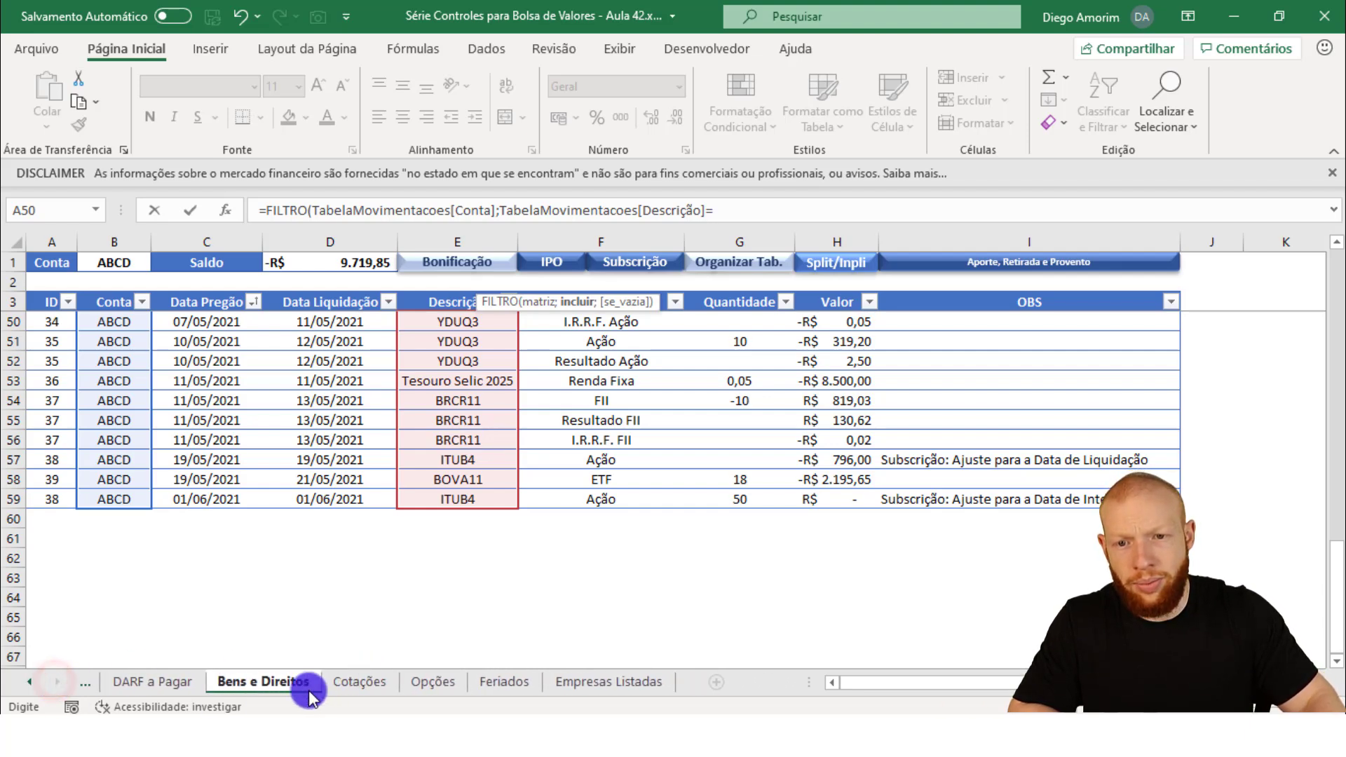
click(281, 683)
click(402, 281)
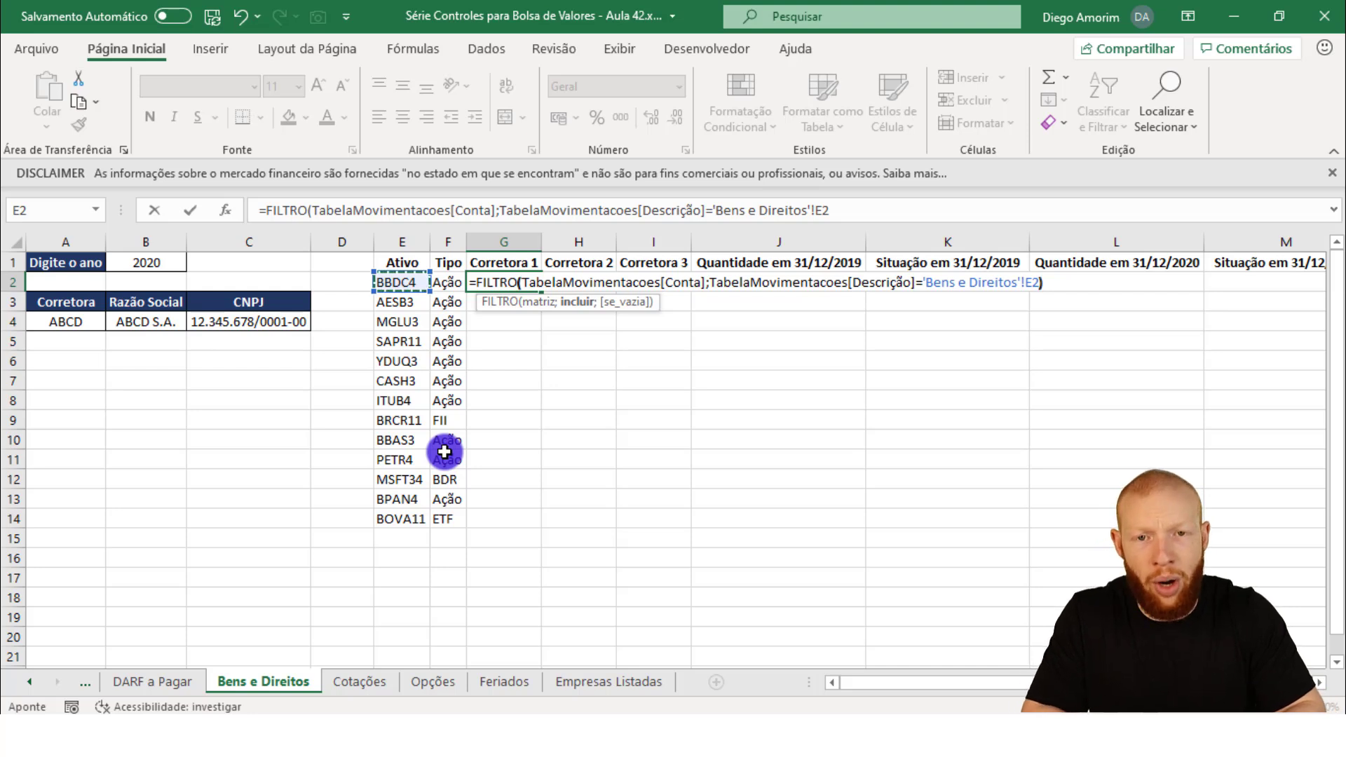
key(Return)
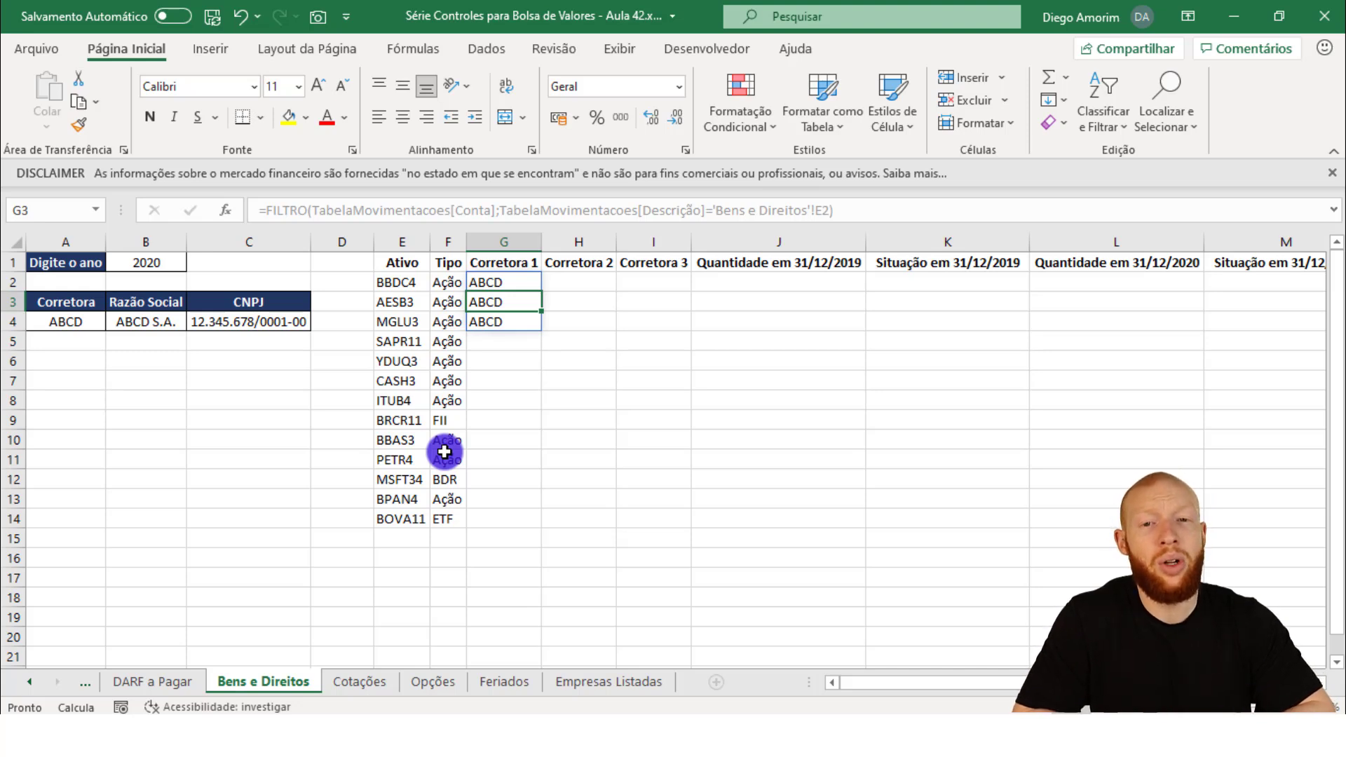
Examine the cells filled by the FILTRO formula under Corretora 1 and the empty Corretora 2 and 3 cells beside them.
key(Up)
key(Up)
key(Down)
key(Down)
key(Down)
key(Up)
key(Up)
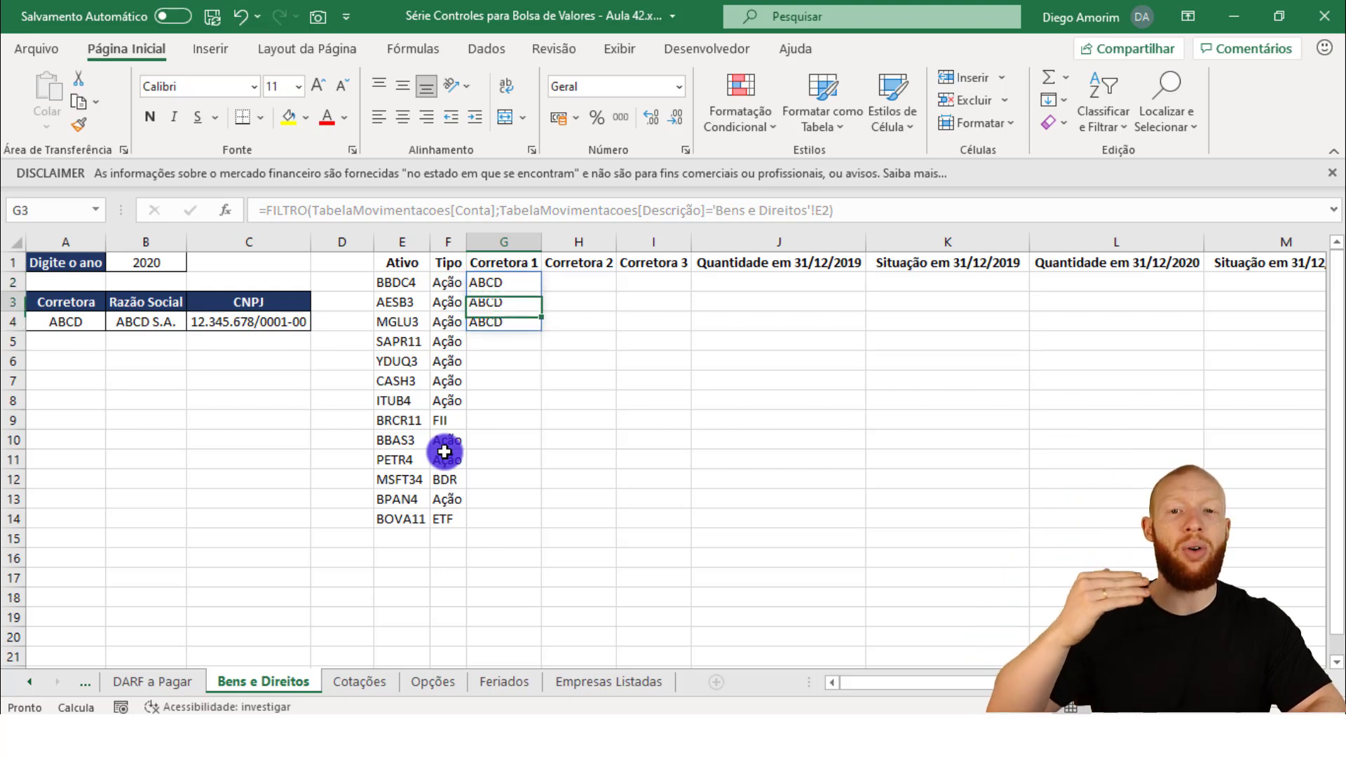
key(Right)
key(Right)
key(Left)
key(Left)
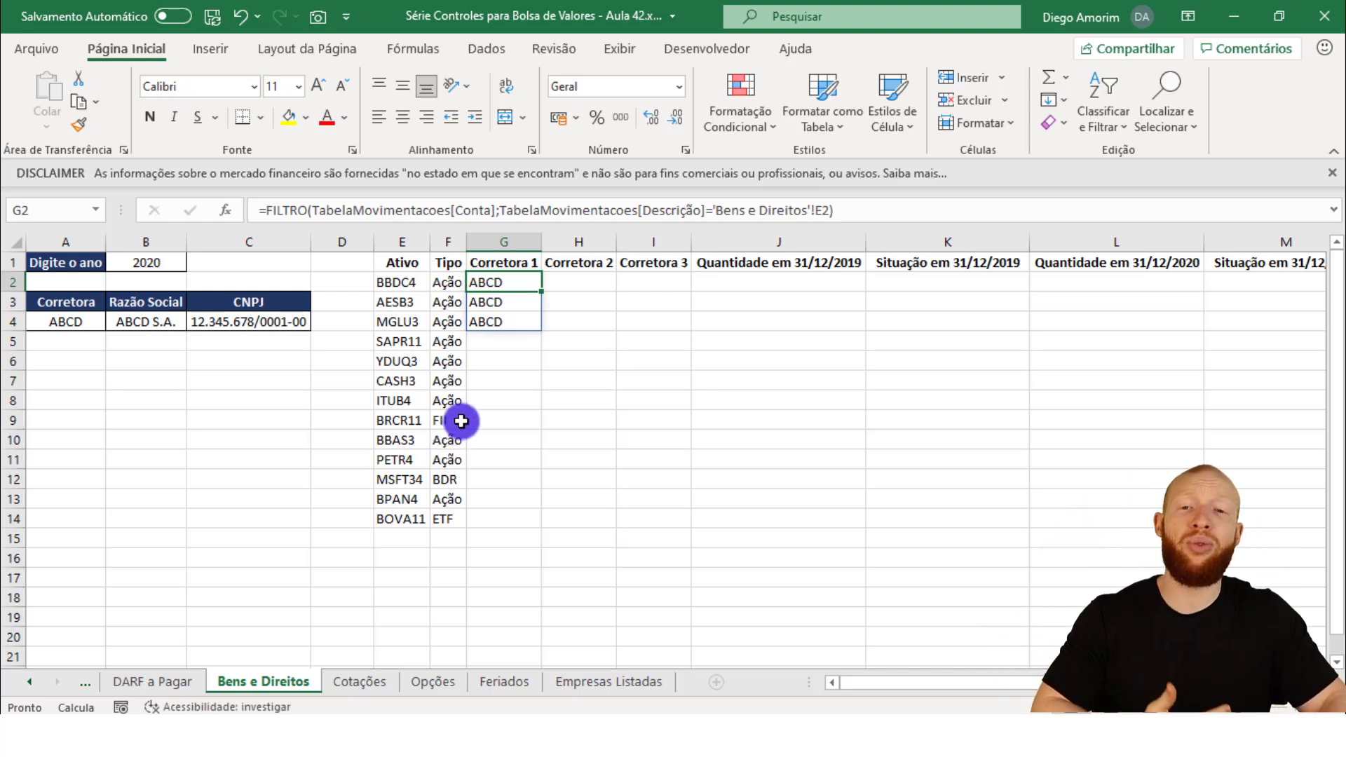
Try wrapping the FILTRO formula in G2 in TRANSPOR, and undo that change.
key(F2)
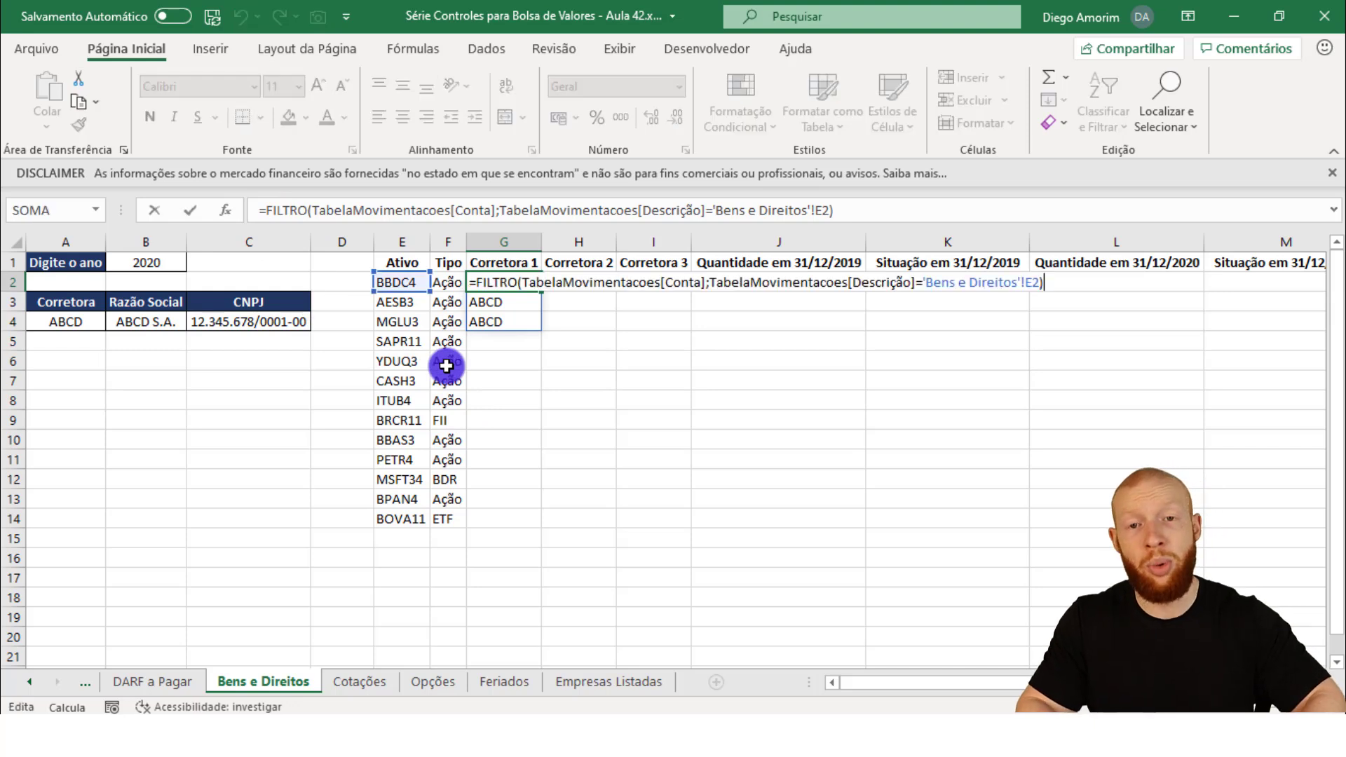
click(479, 282)
text(TRANSPOR()
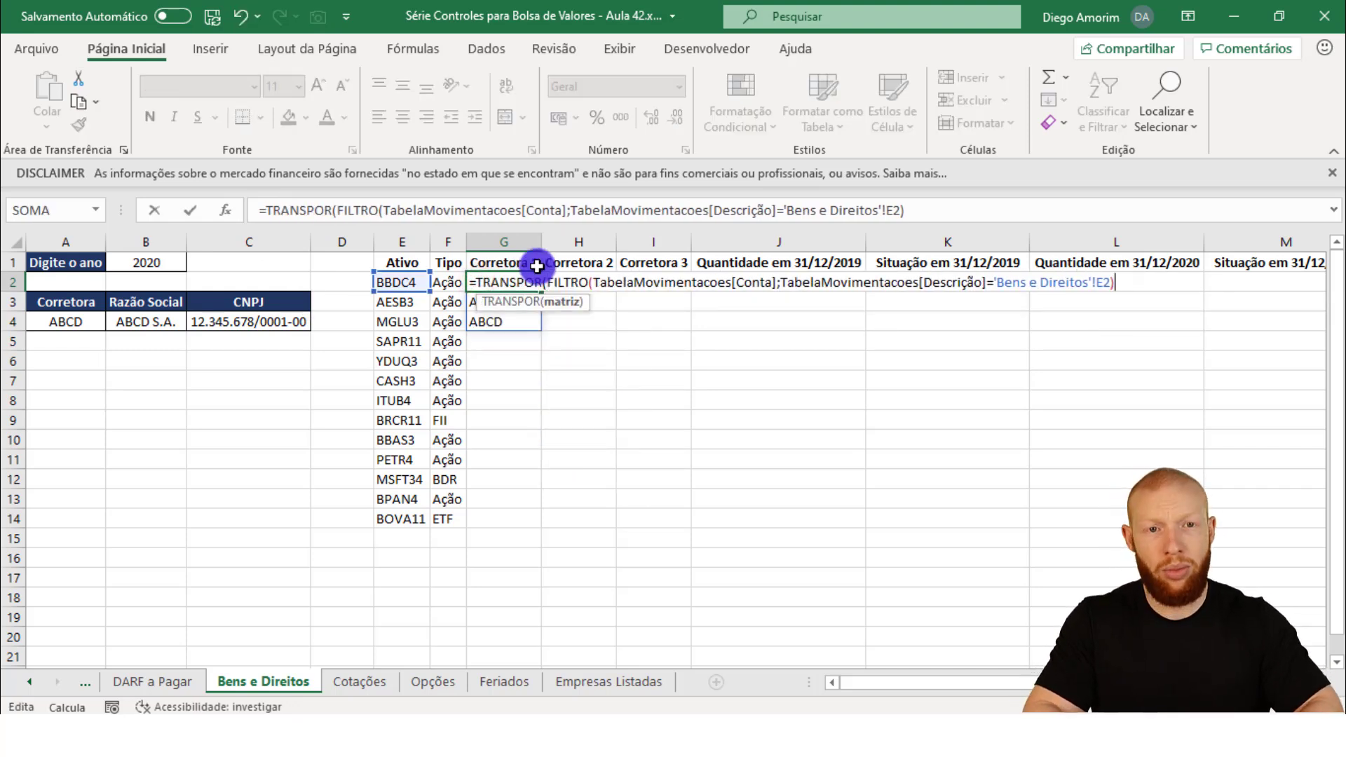
text())
key(Return)
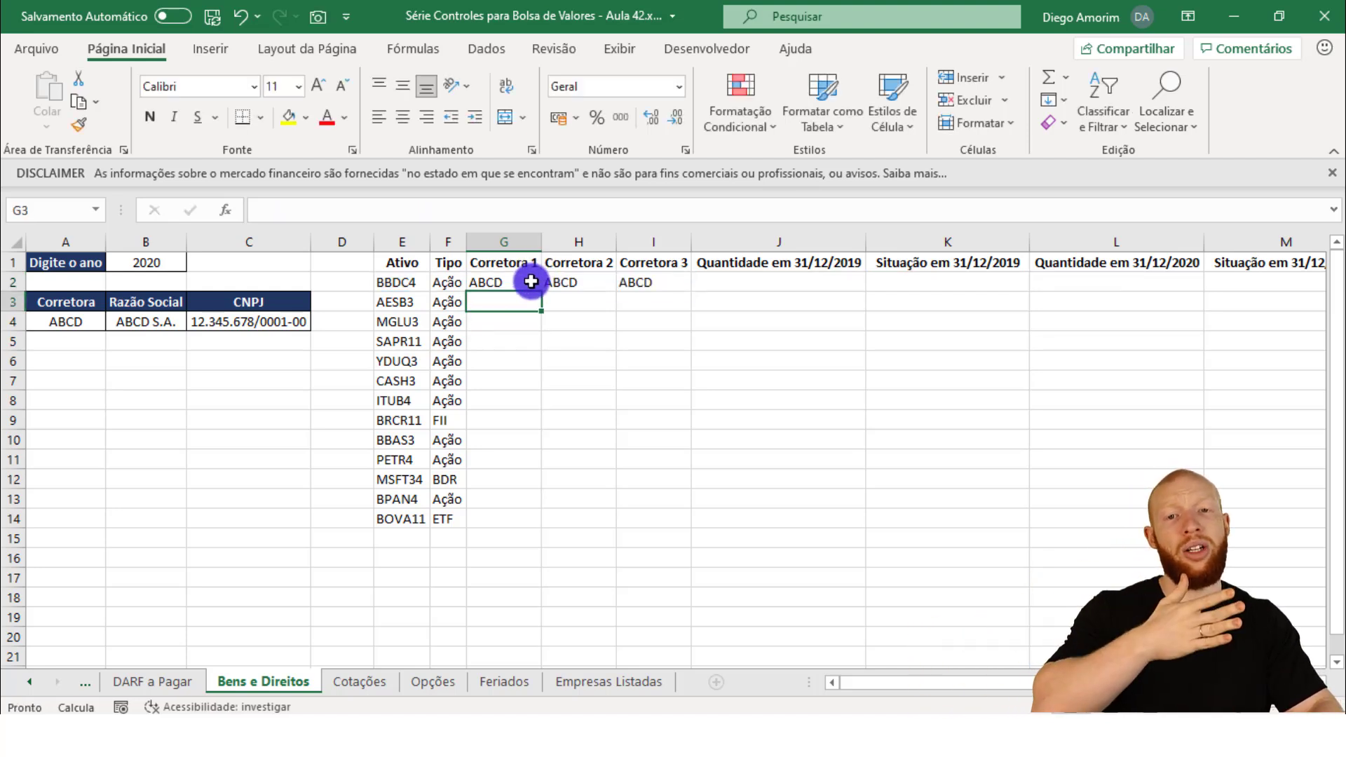
click(531, 282)
key(ctrl+z)
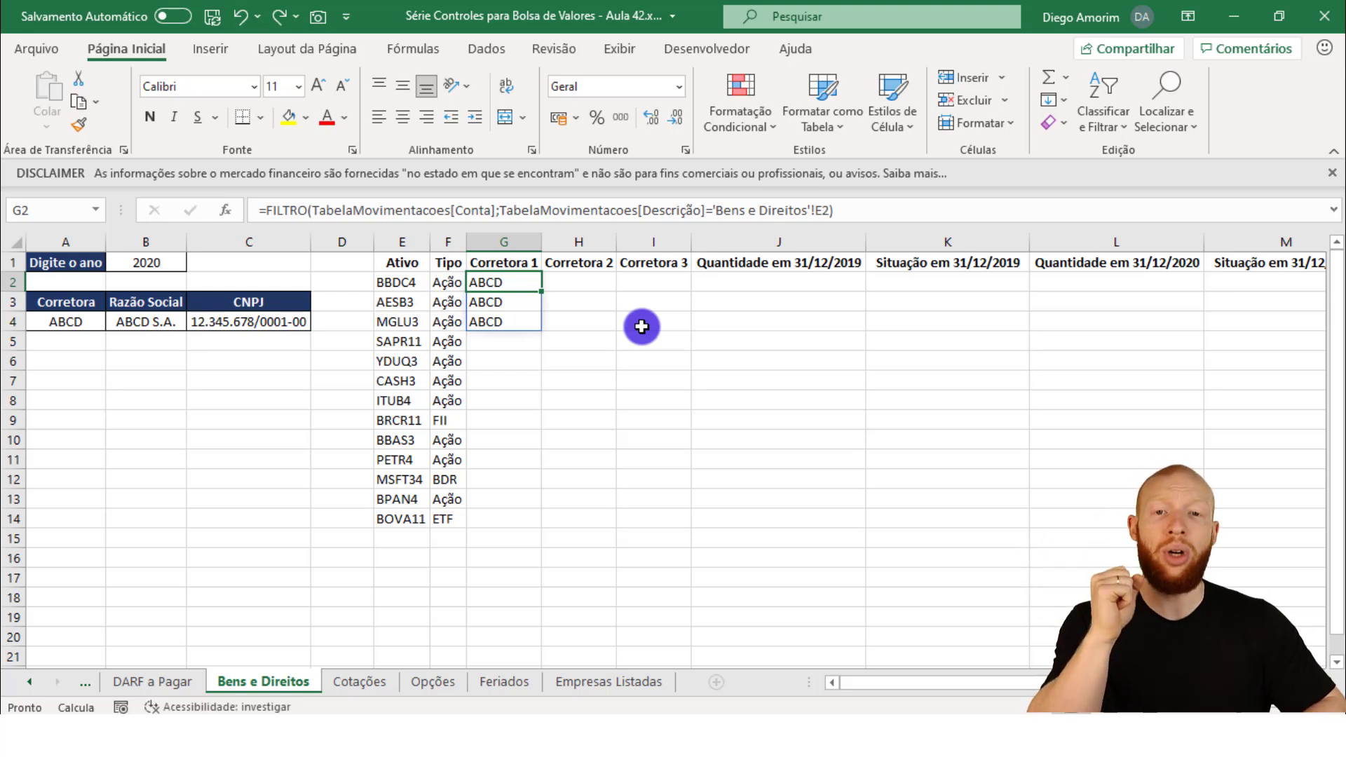
key(Right)
key(Right)
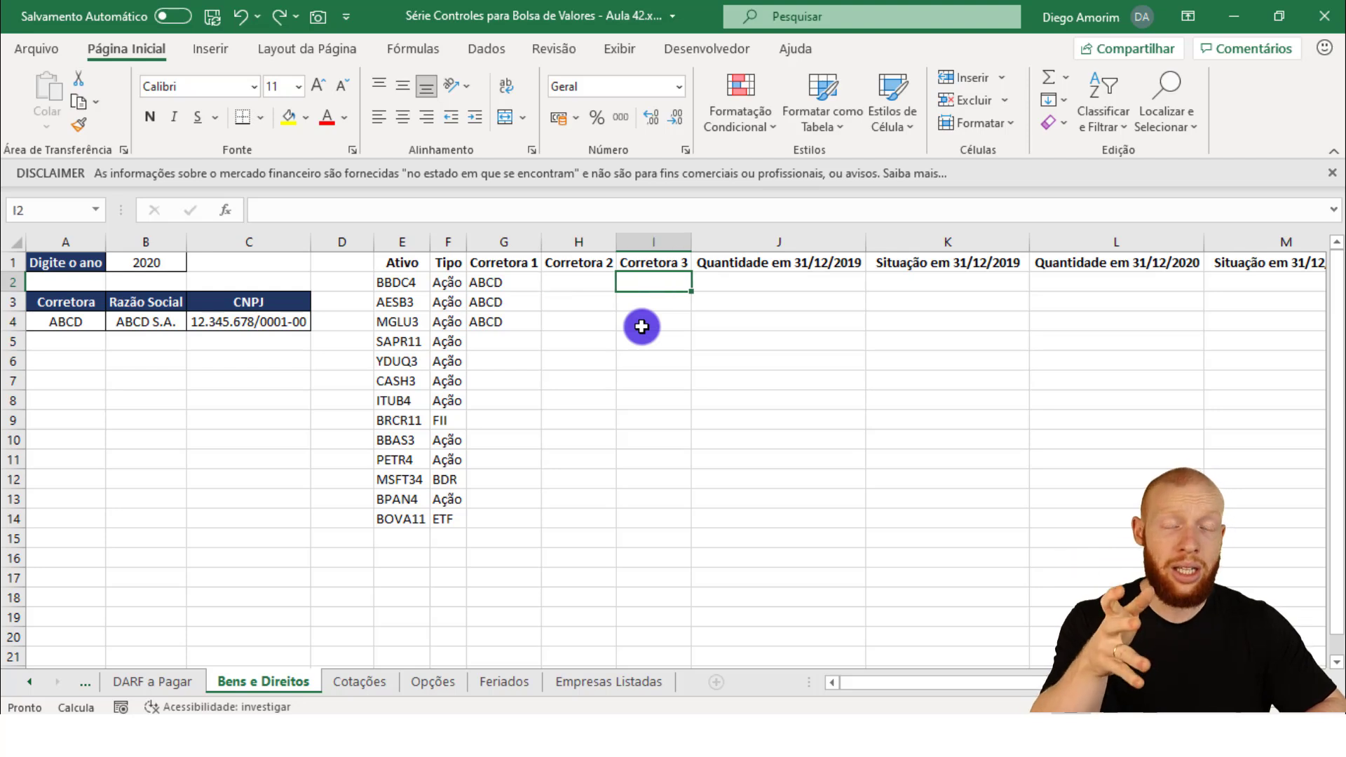
key(Left)
key(Left)
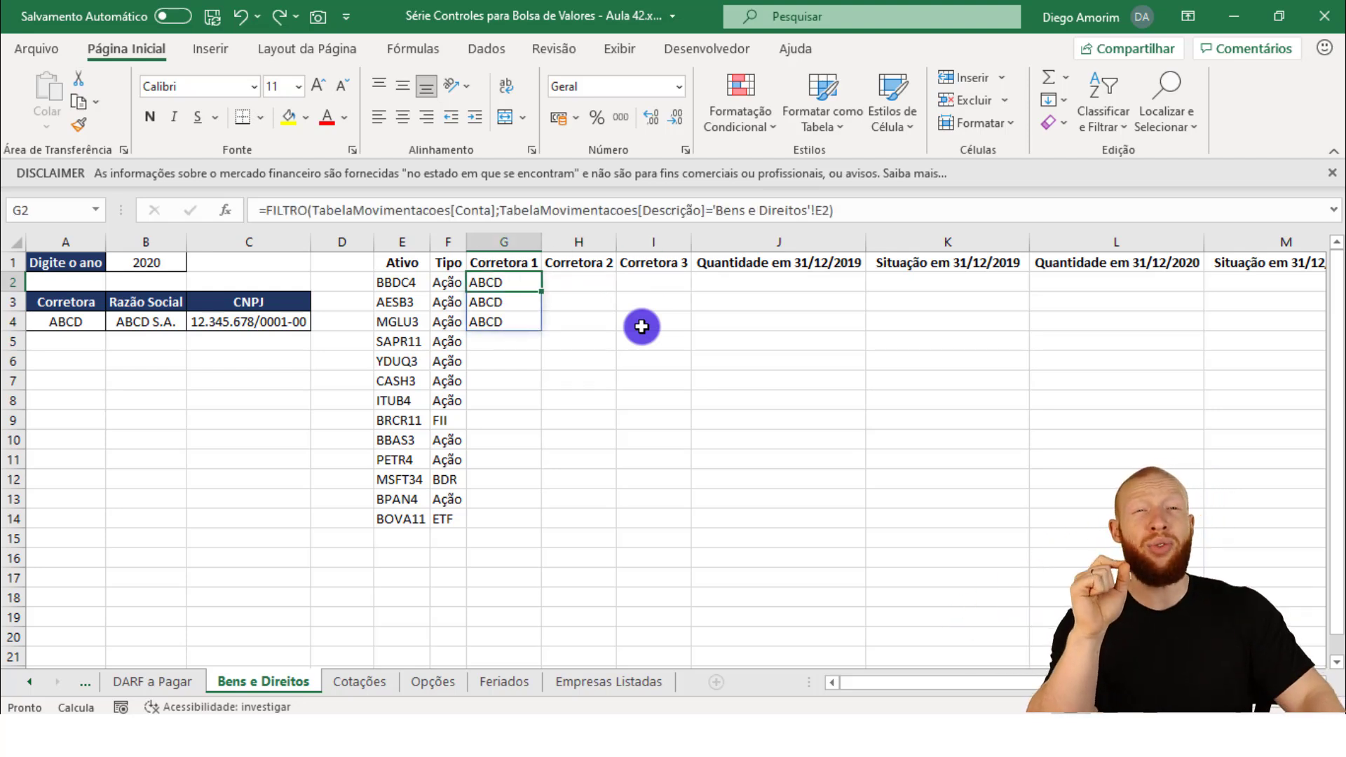
drag(524, 280, 529, 319)
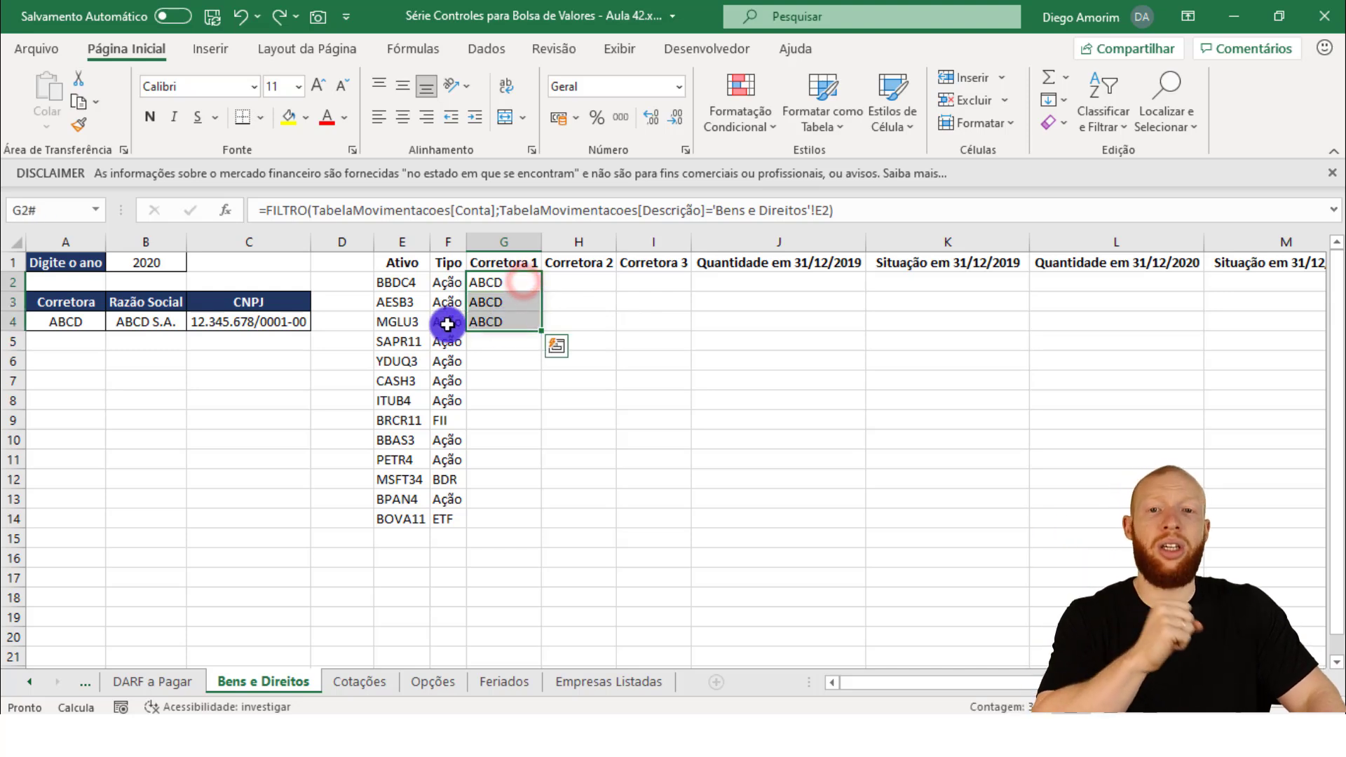
click(394, 283)
Wrap the FILTRO formula in G2 in ÚNICO to keep only distinct brokers.
click(493, 284)
click(265, 211)
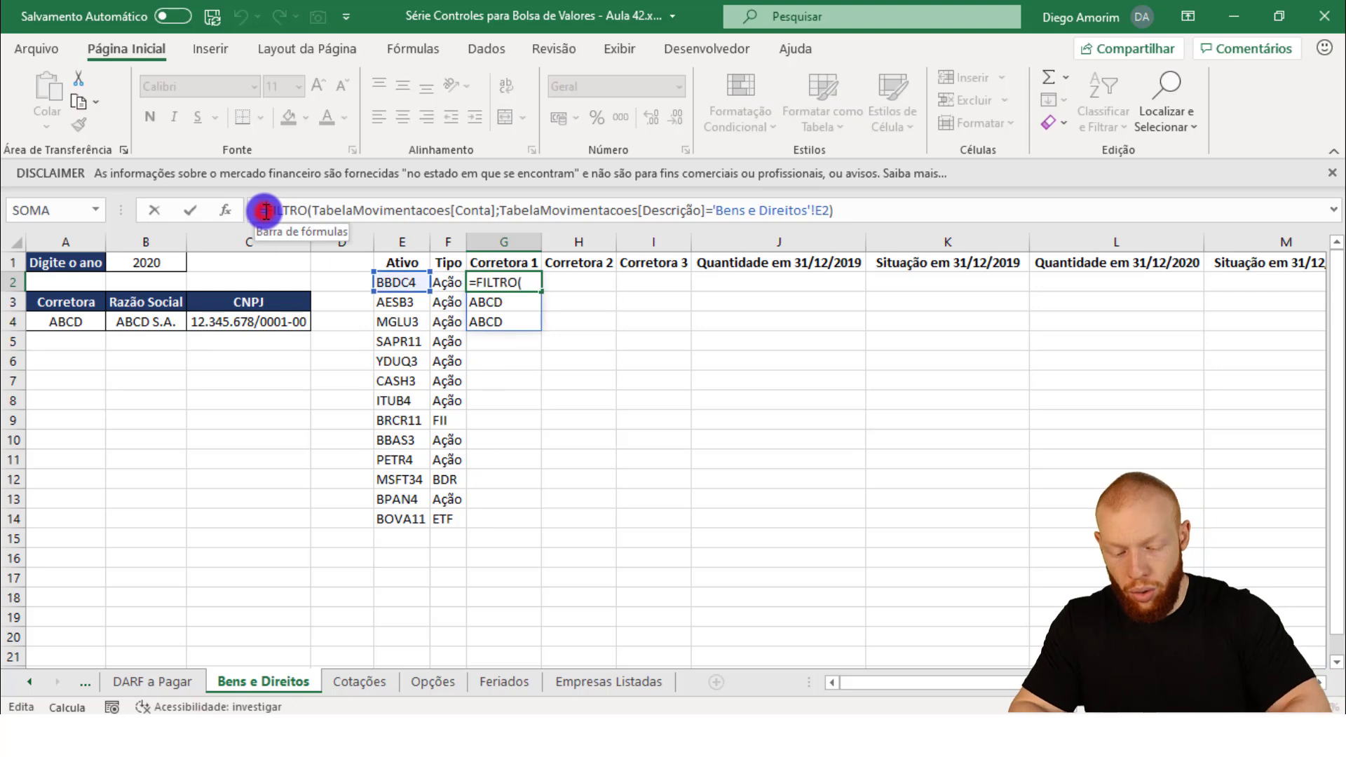
text(ÚNICO()
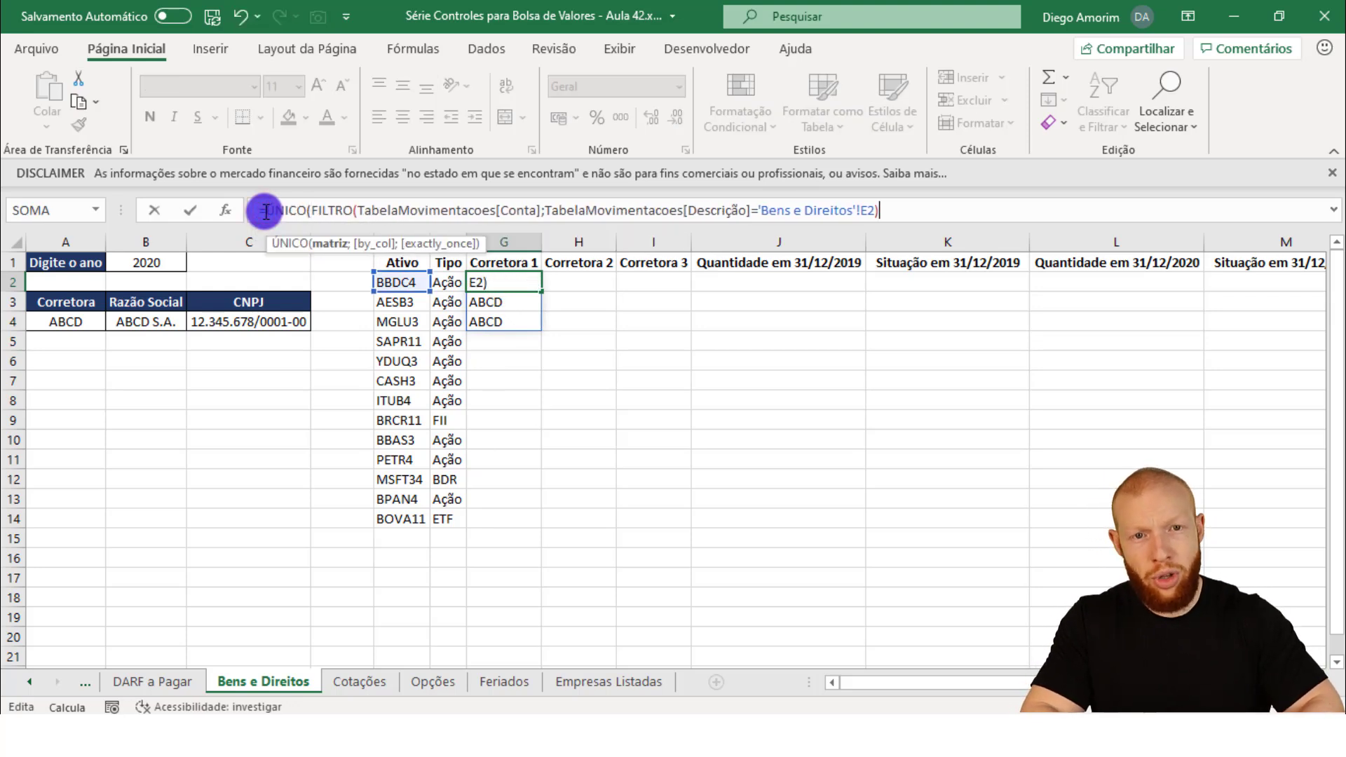
text())
key(Return)
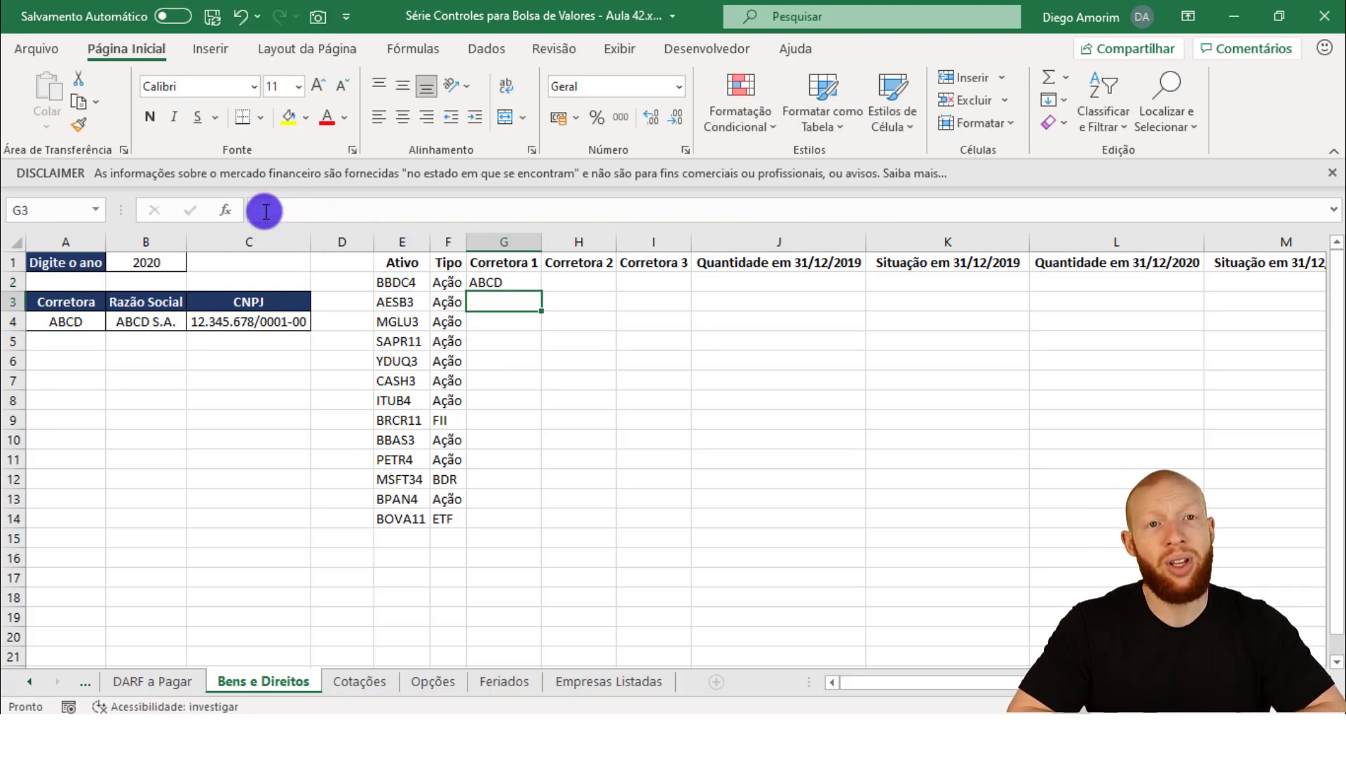
Wrap the ÚNICO formula in G2 in TRANSPOR so the brokers spread across the three Corretora columns.
key(Up)
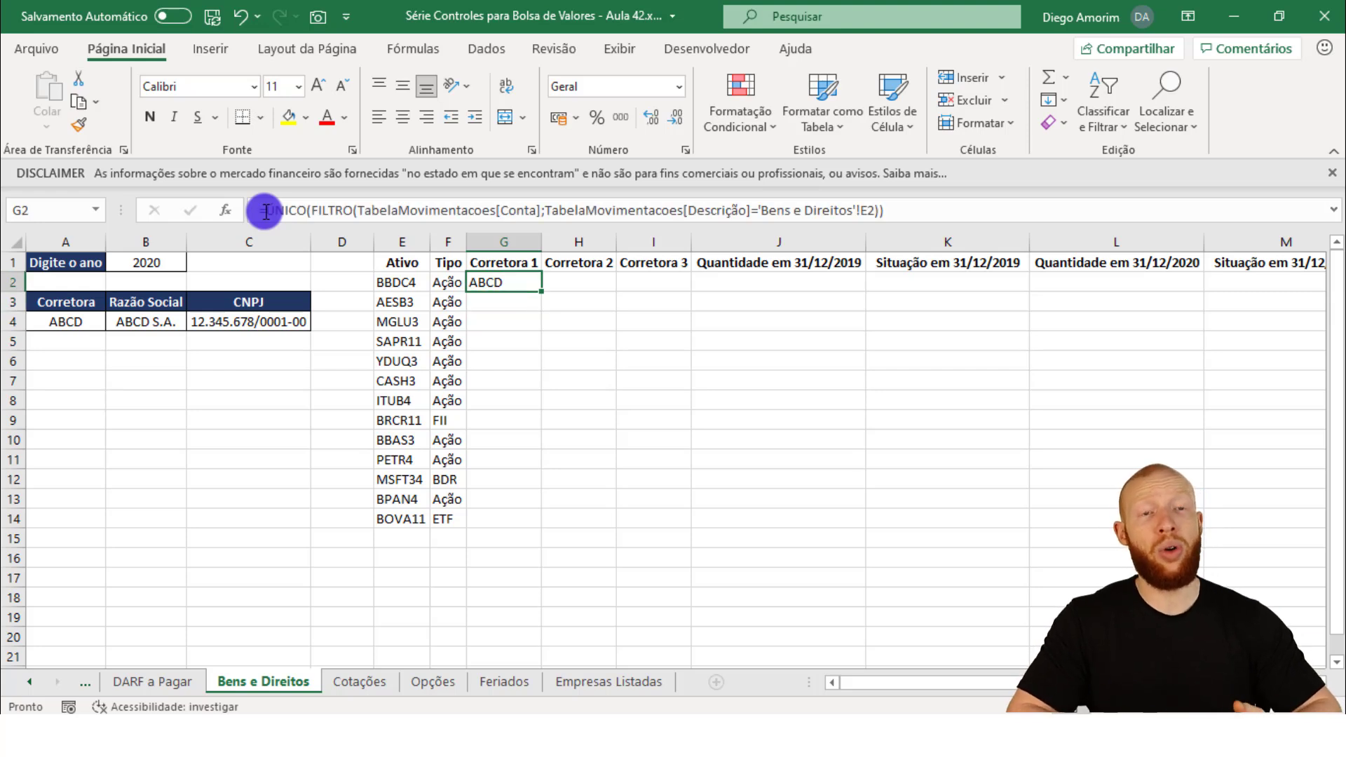
click(525, 300)
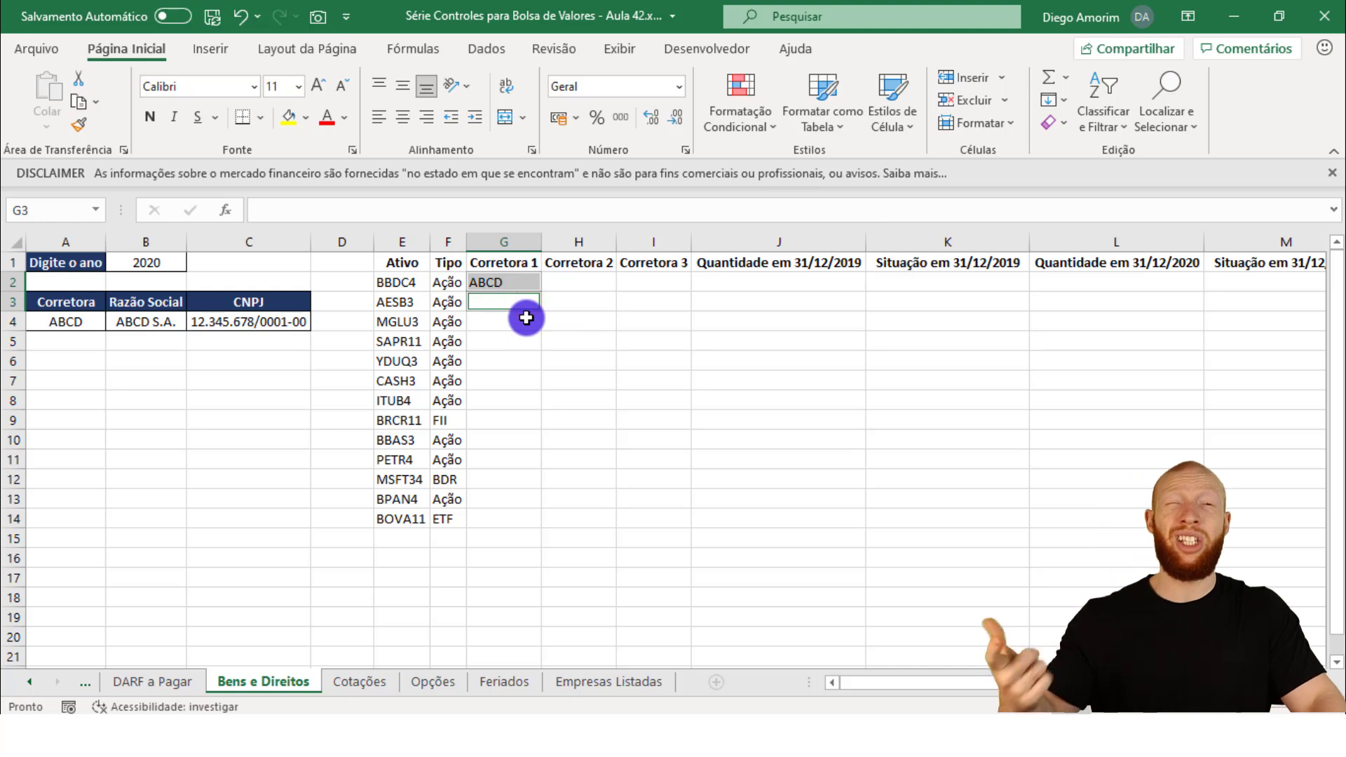
drag(505, 282, 631, 281)
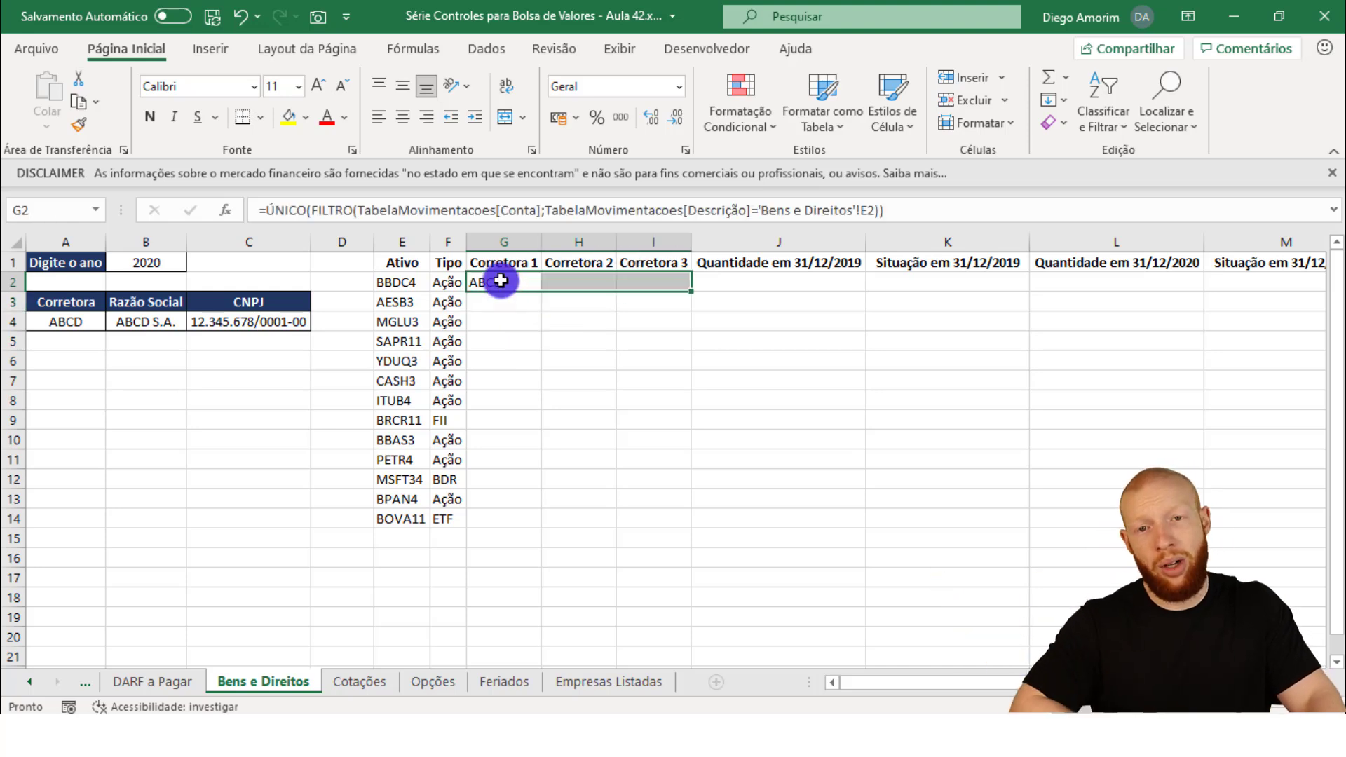
click(501, 281)
click(265, 211)
text(TRANS)
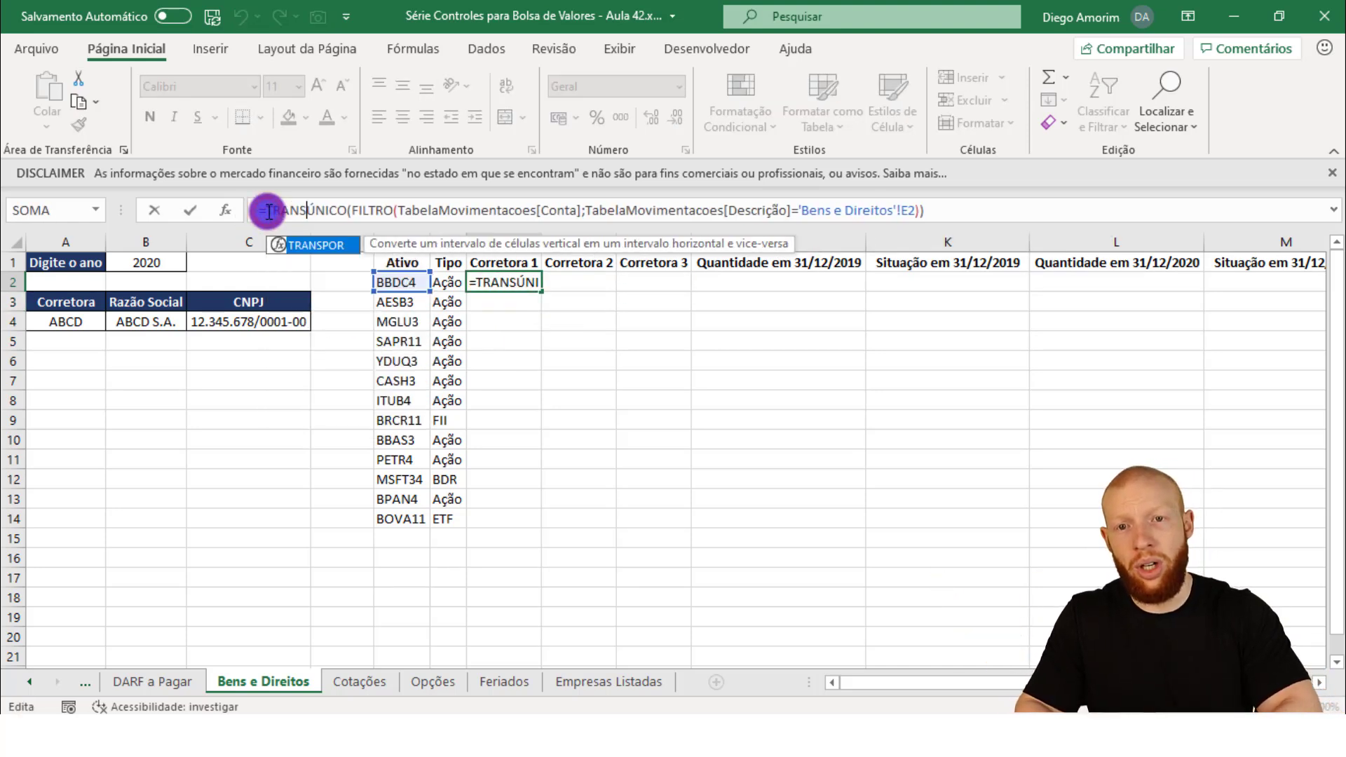
key(Tab)
key(Return)
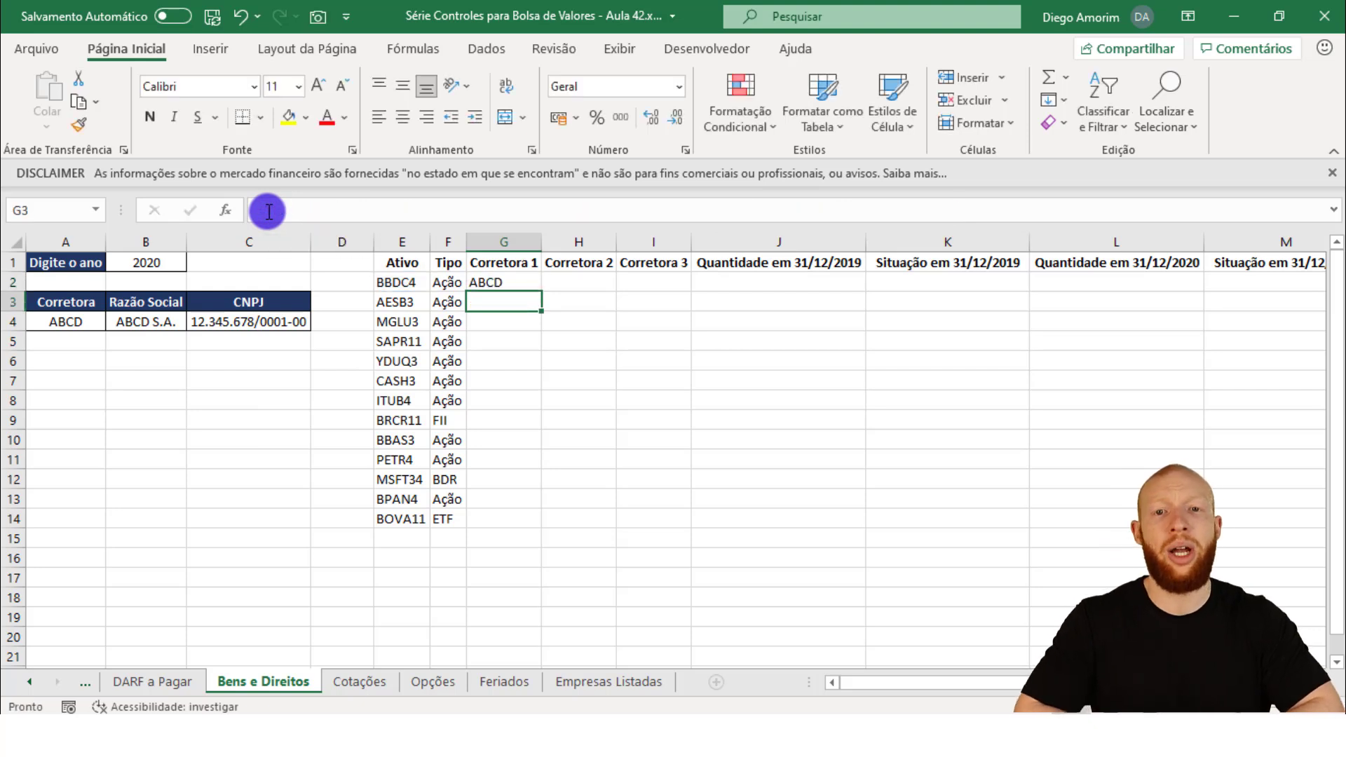
Fill the TRANSPOR formula from G2 down to G14 for all listed assets.
key(Up)
key(Right)
key(Right)
key(Left)
key(Left)
key(Left)
key(ctrl+Down)
key(Right)
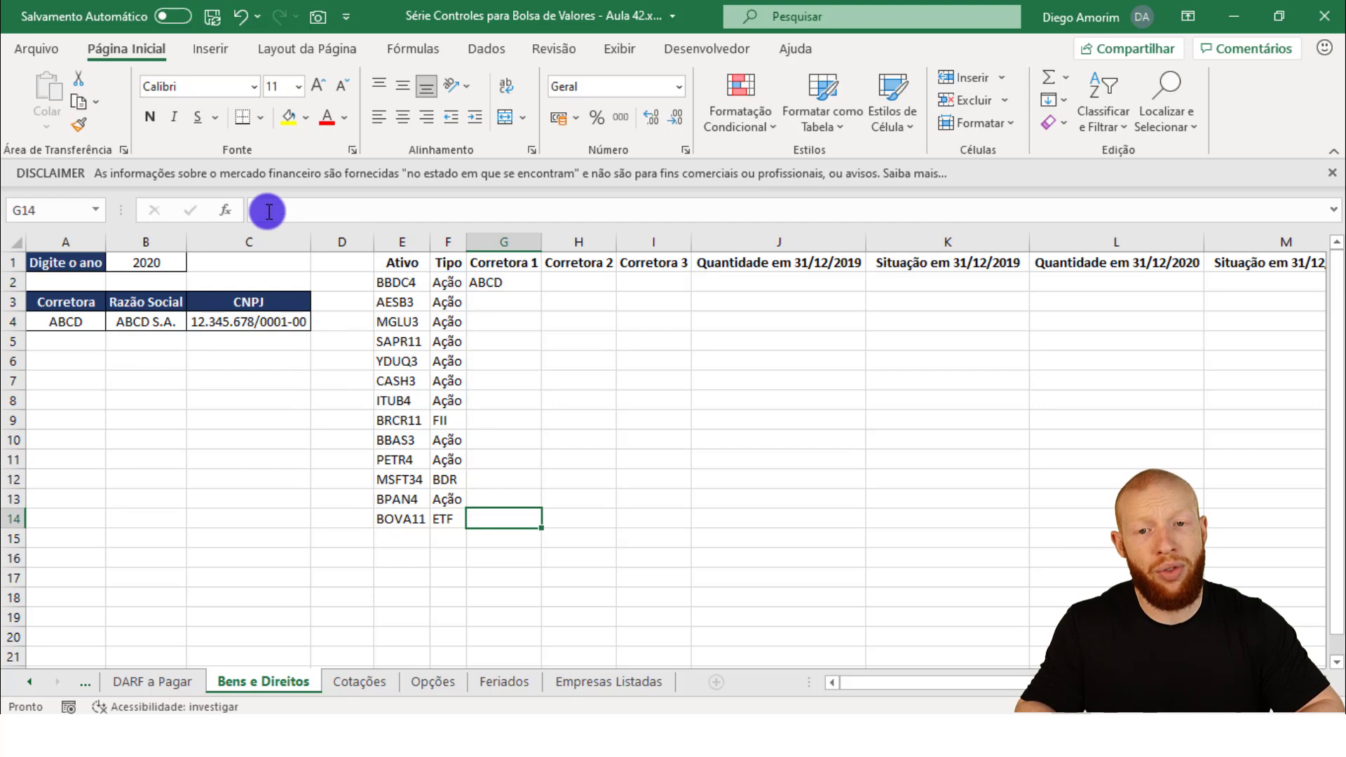
key(ctrl+shift+Up)
key(ctrl+d)
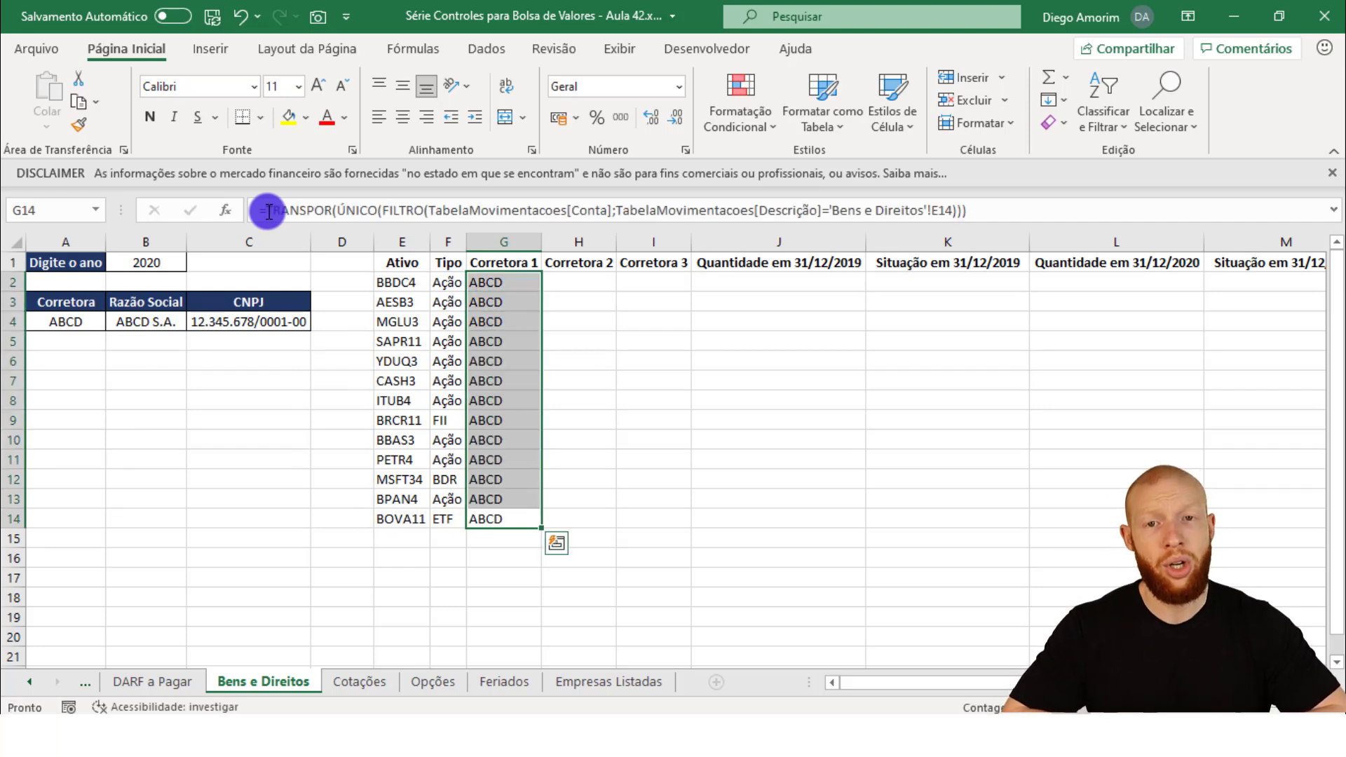
Remove the 'Bens e Direitos' sheet reference from G2's formula, leaving the condition TabelaMovimentacoes[Descrição]=E2.
key(ctrl+Up)
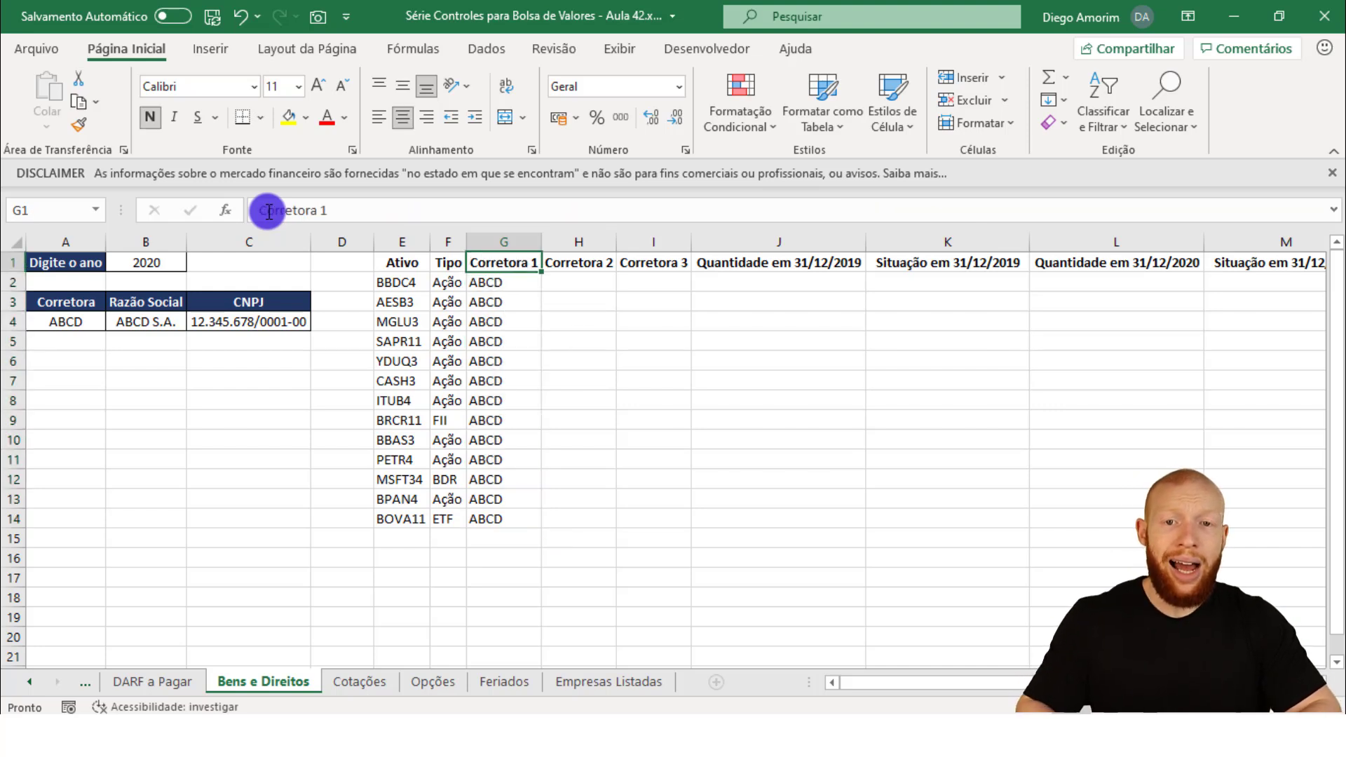
key(Down)
key(F2)
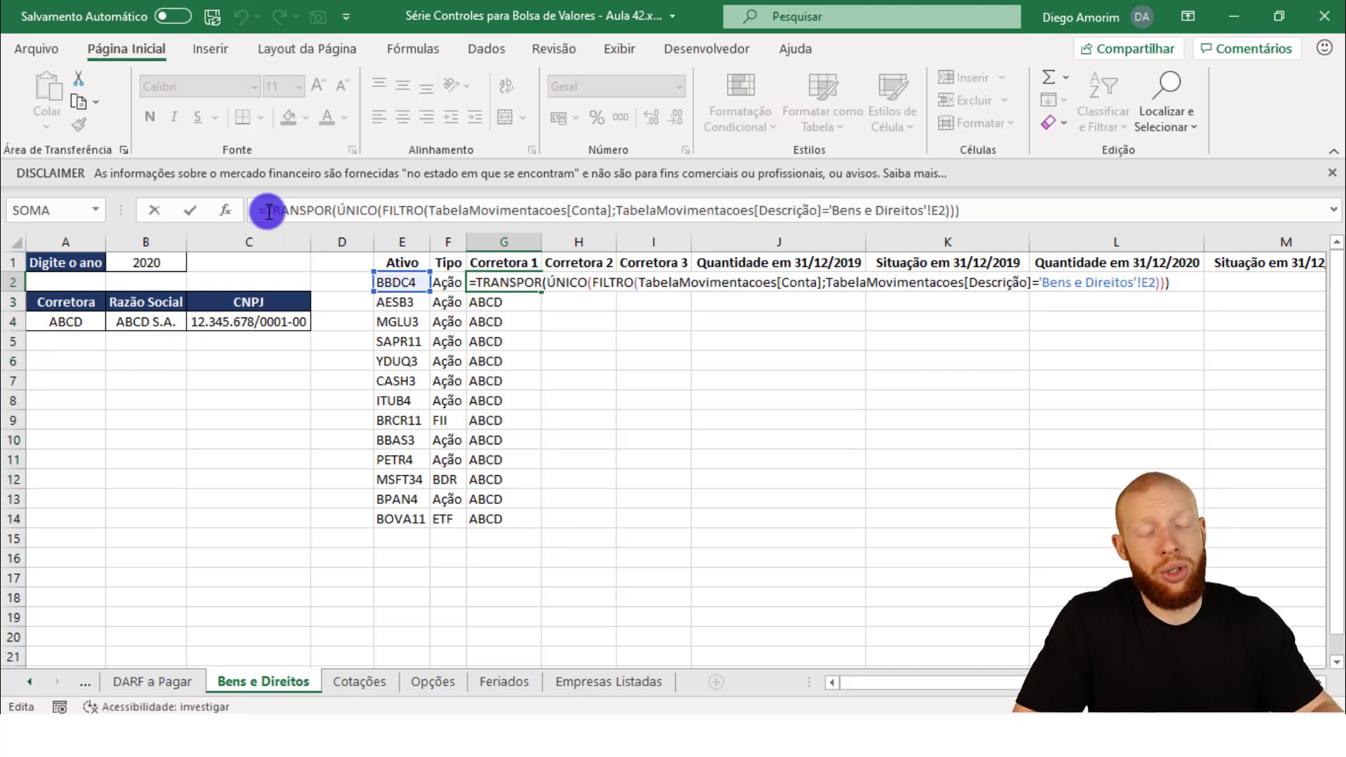
drag(1157, 282, 1038, 282)
key(BackSpace)
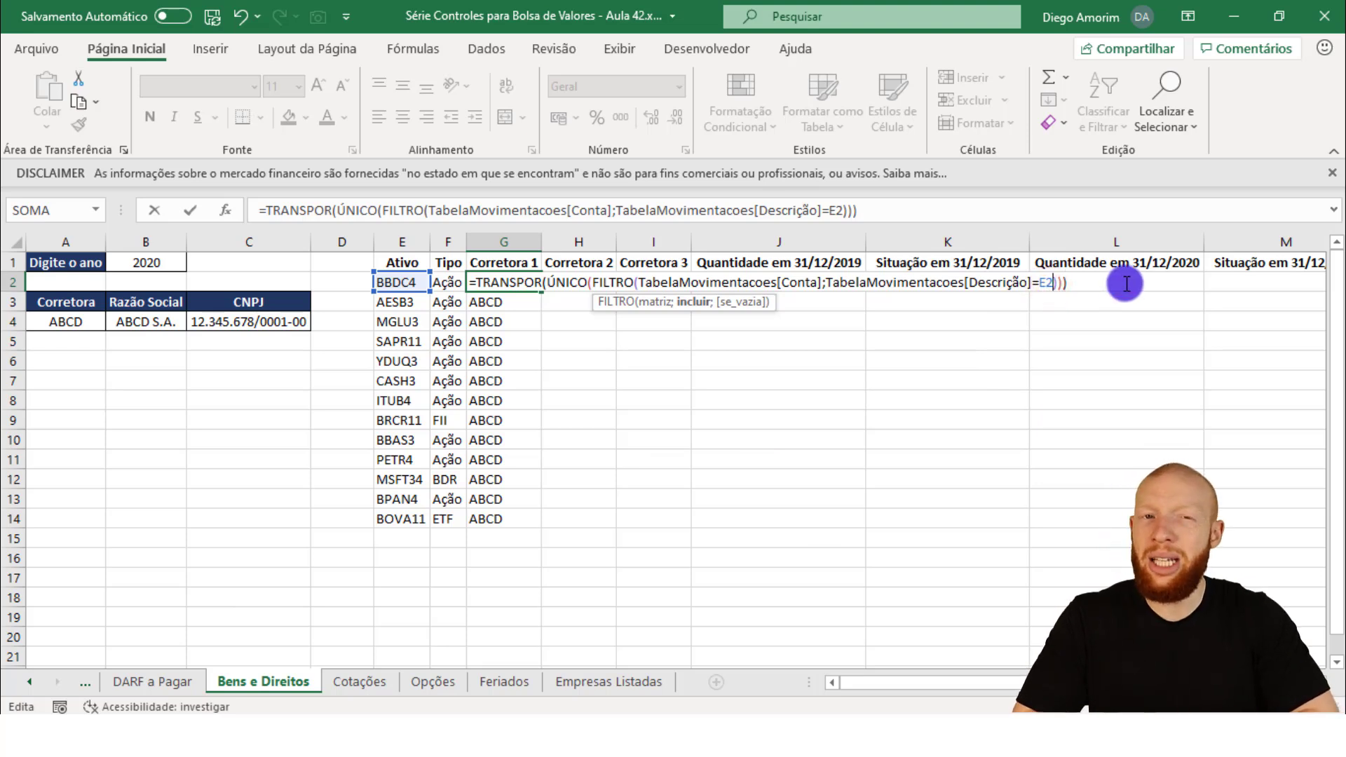
Try the spill reference E2# as the FILTRO criterion in G2.
text(#)
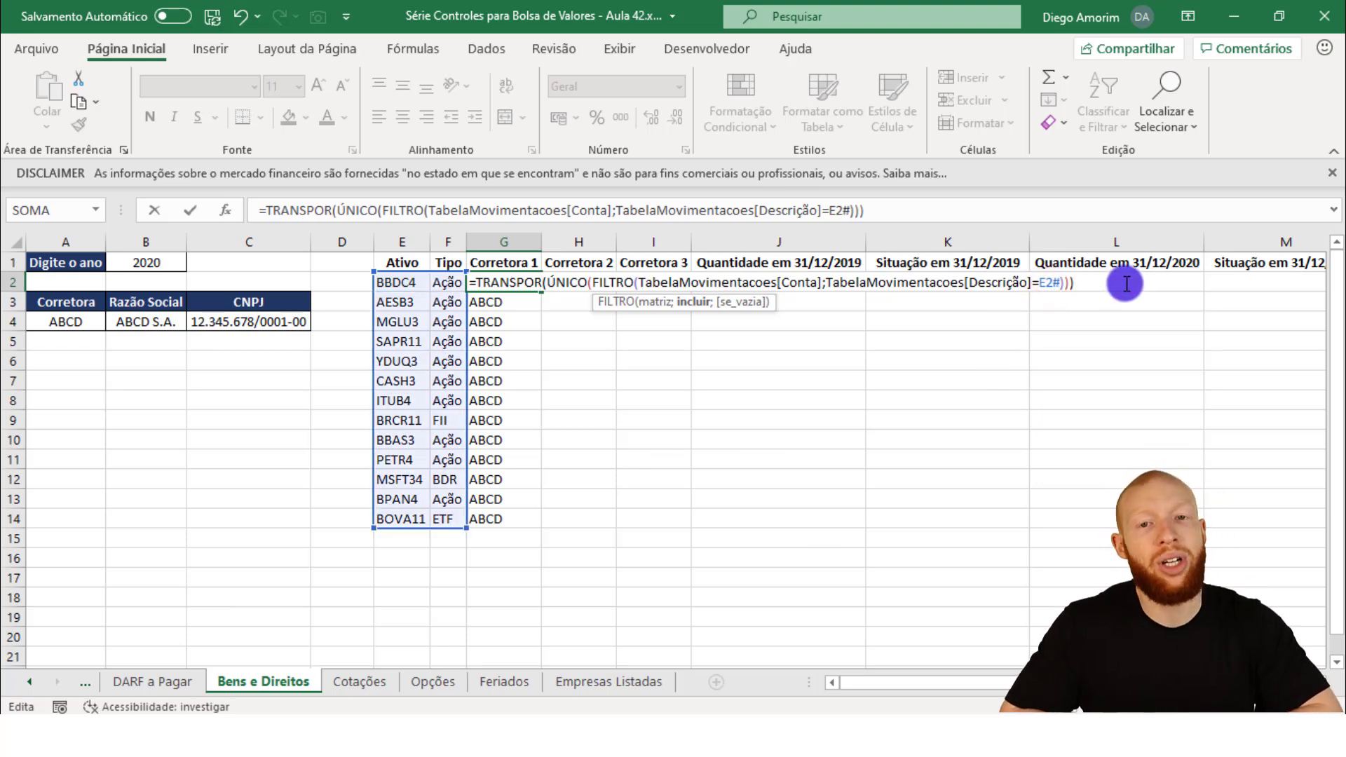
key(Return)
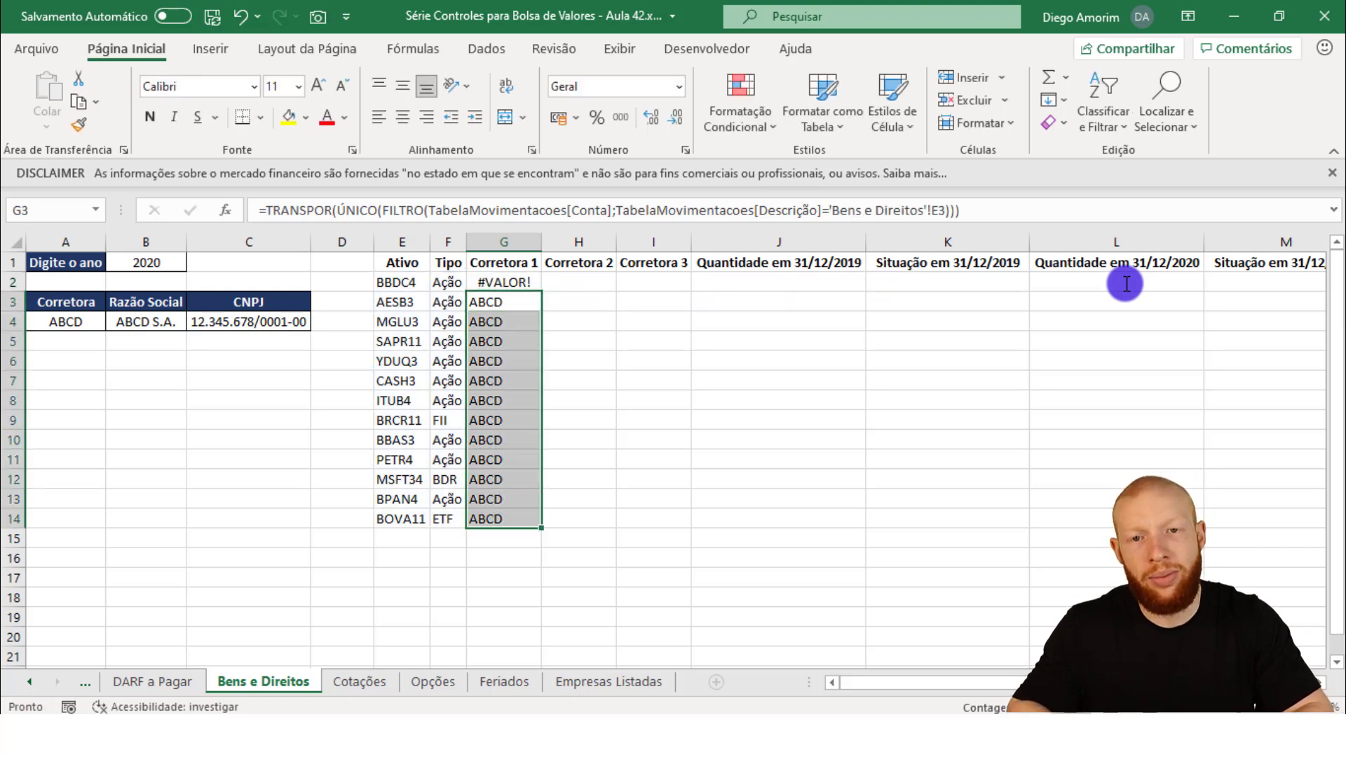
key(Up)
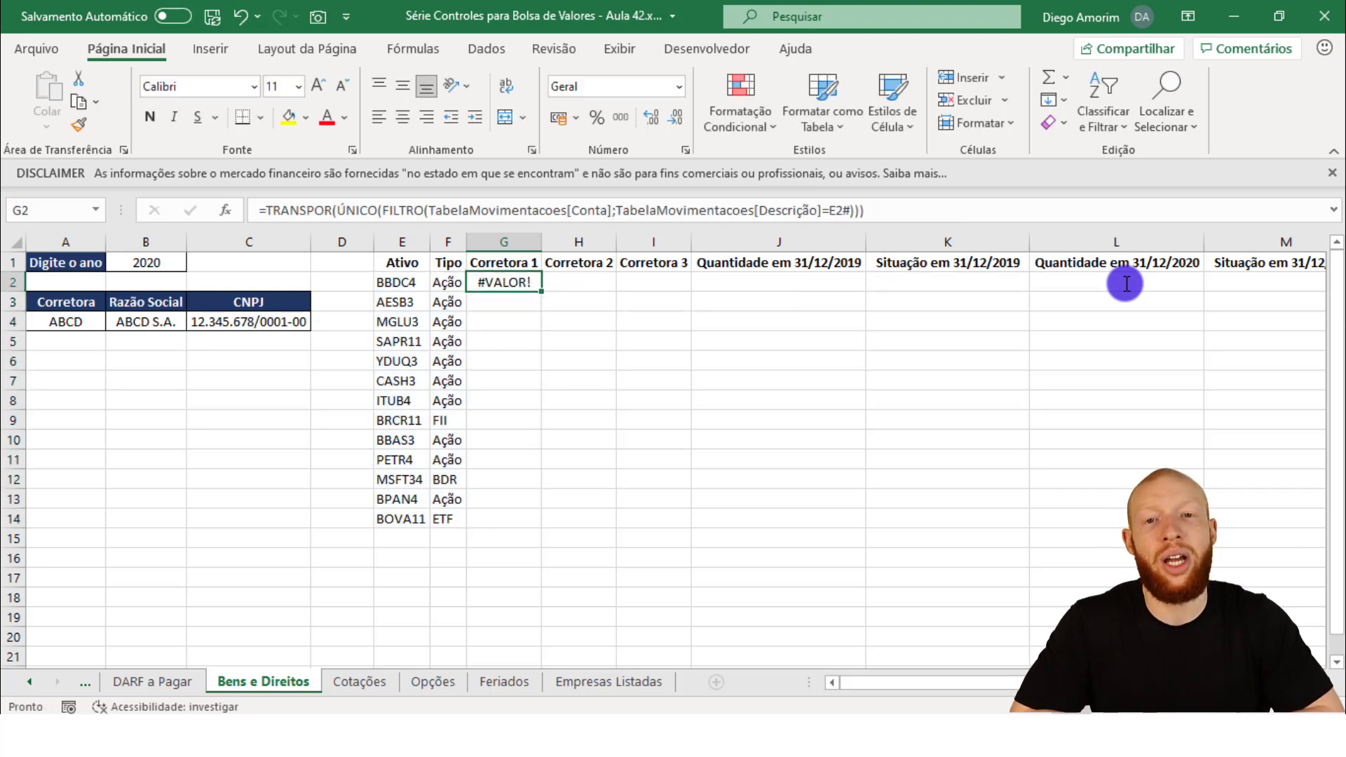
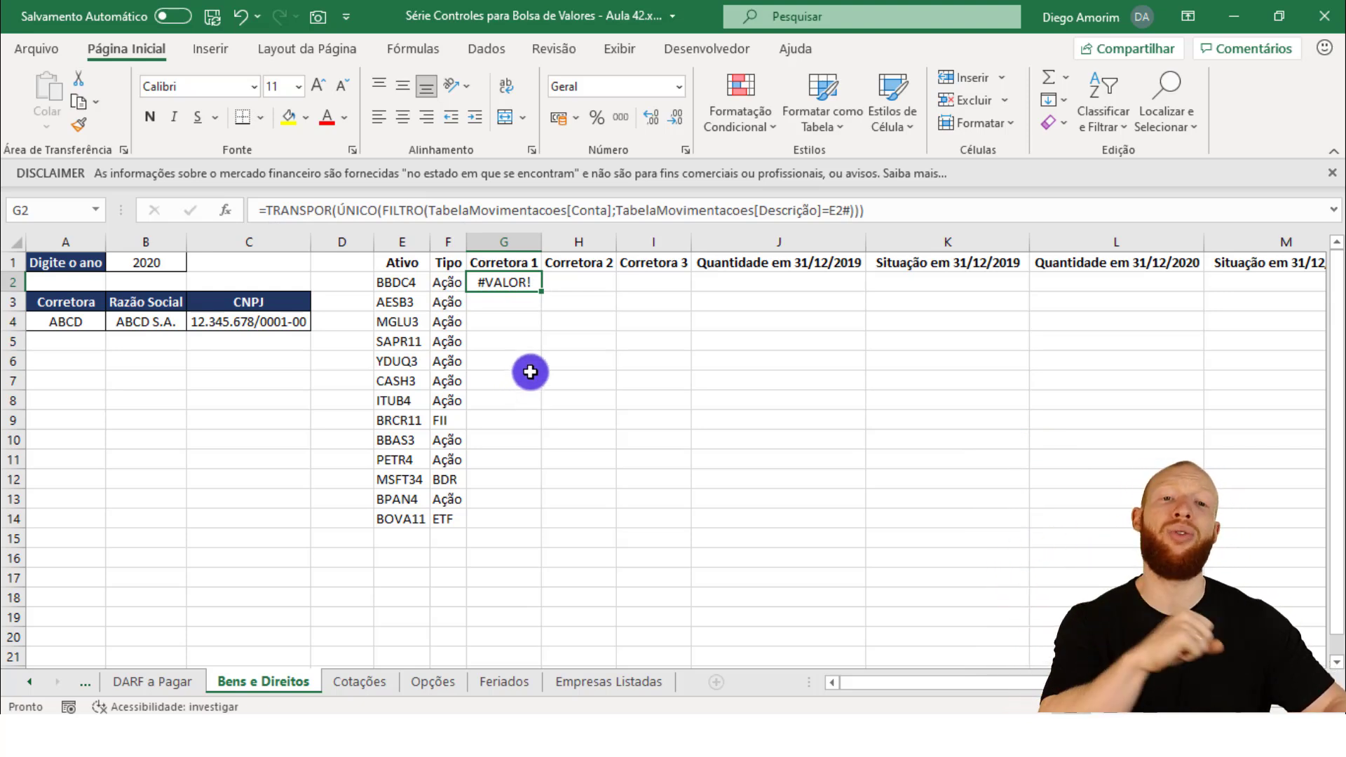
Restore the criterion in G2 to E2 and fill the formula down to G14.
click(851, 214)
key(Return)
key(Left)
key(ctrl+Down)
key(Right)
key(ctrl+shift+Up)
key(ctrl+d)
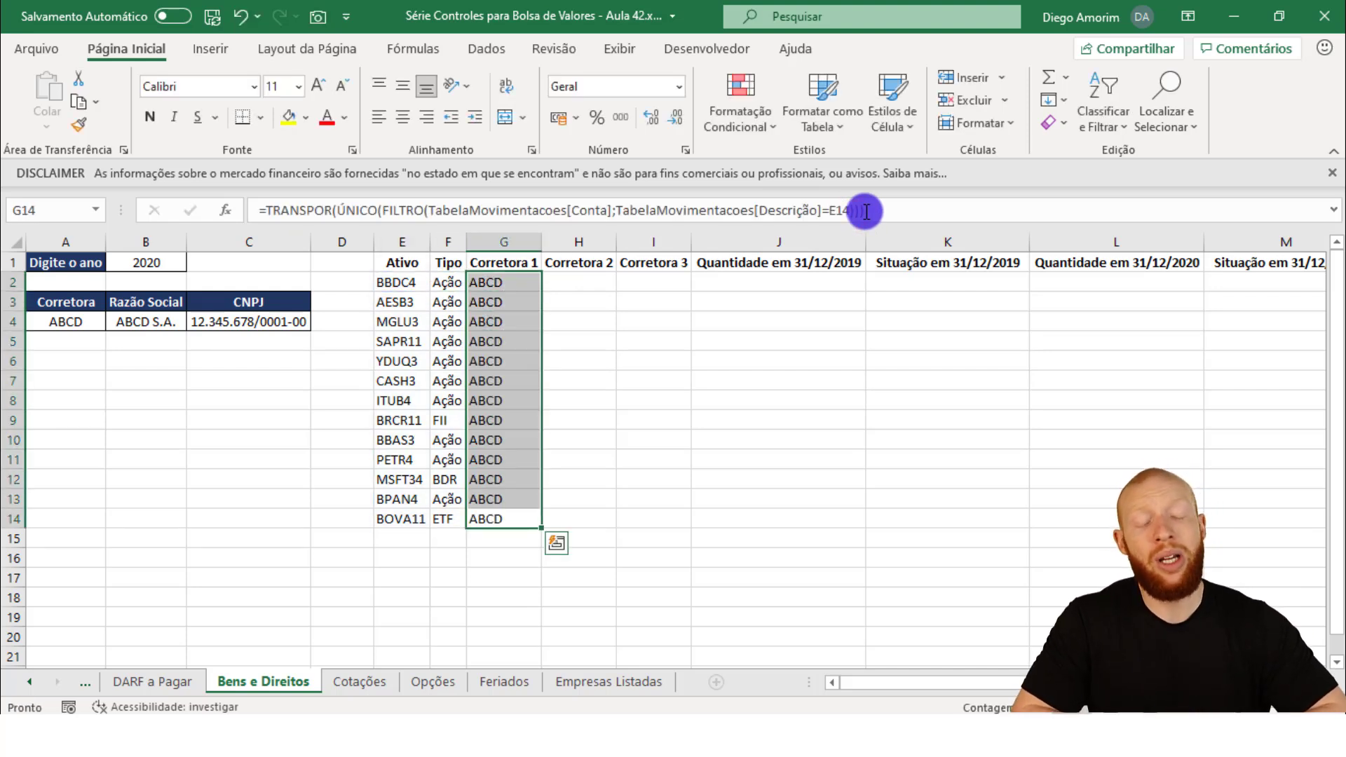
drag(502, 285, 526, 565)
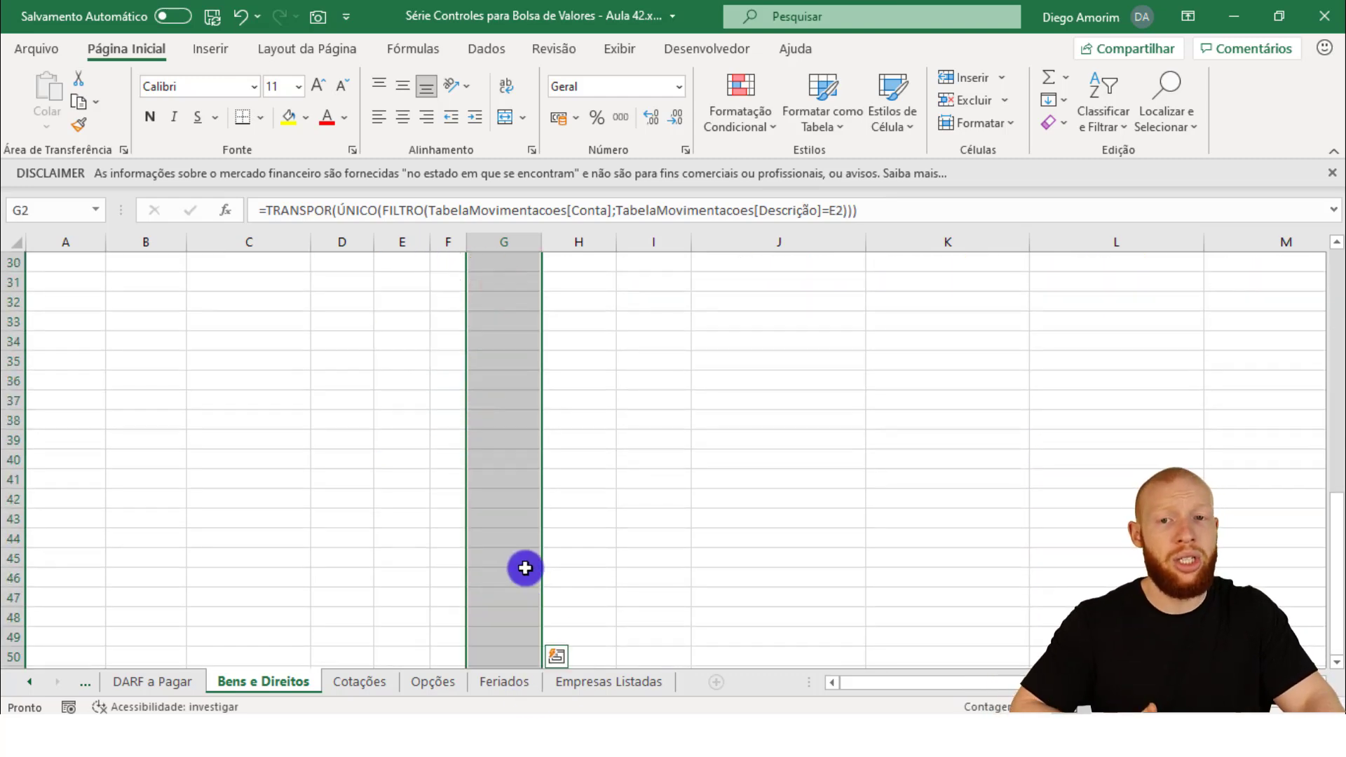
scroll(549, 554, up, 5)
click(517, 284)
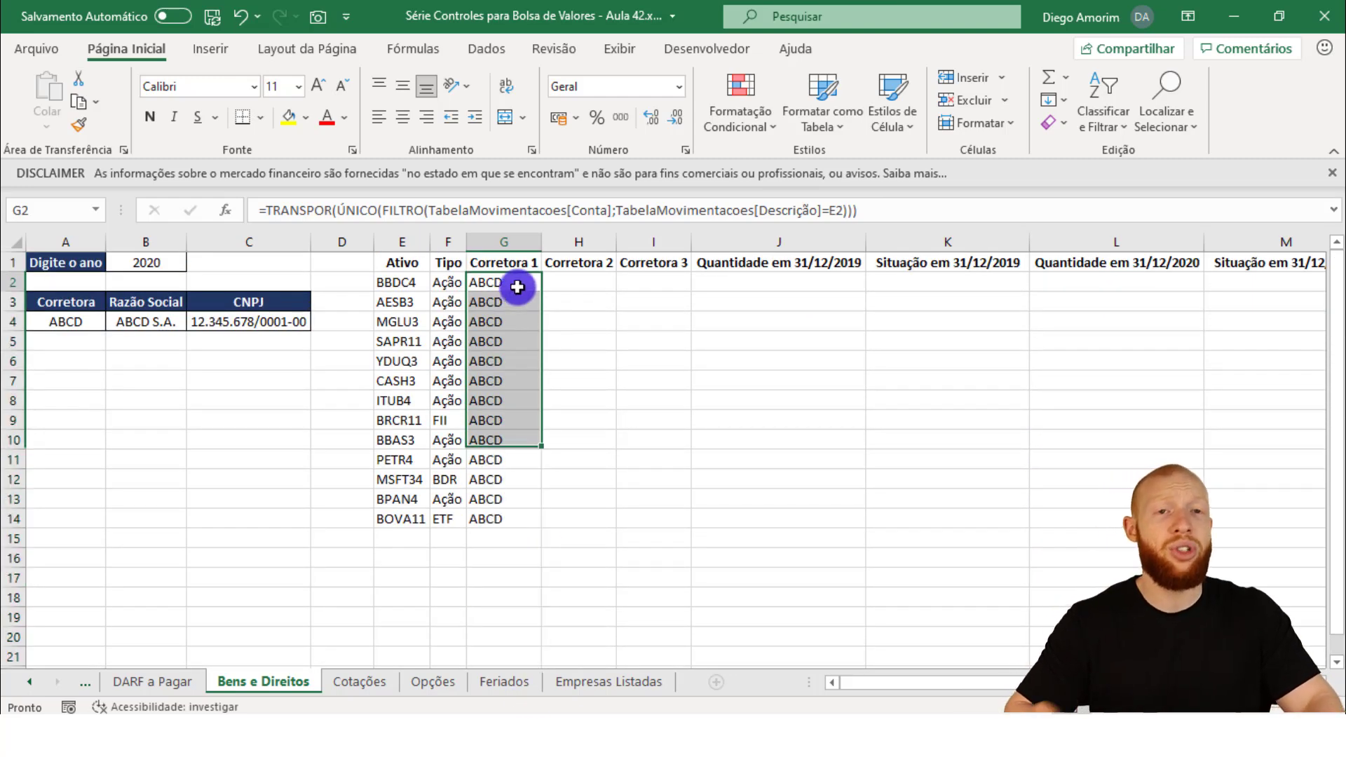
click(394, 283)
Wrap G2's formula in SE(E2="";"";…) so the cell stays blank when no asset is listed.
click(509, 282)
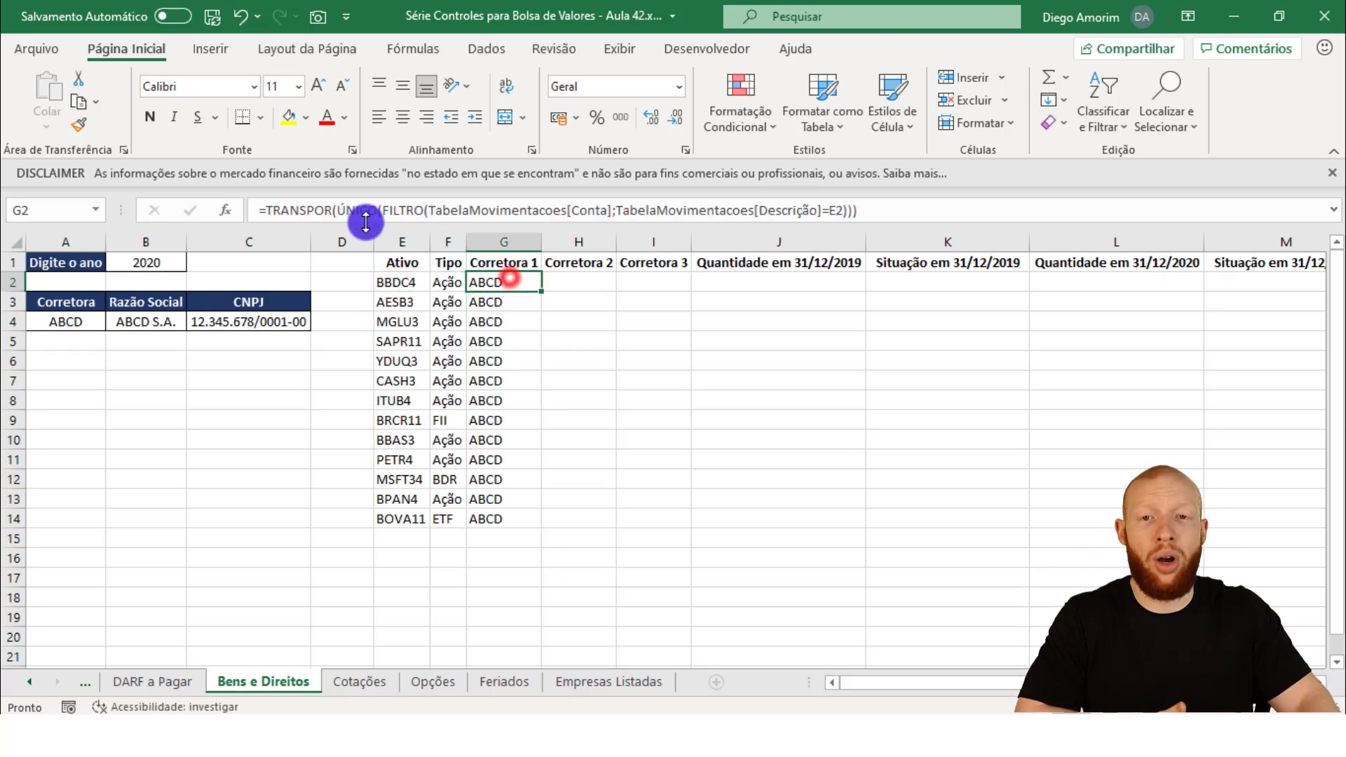
click(261, 207)
text(SE()
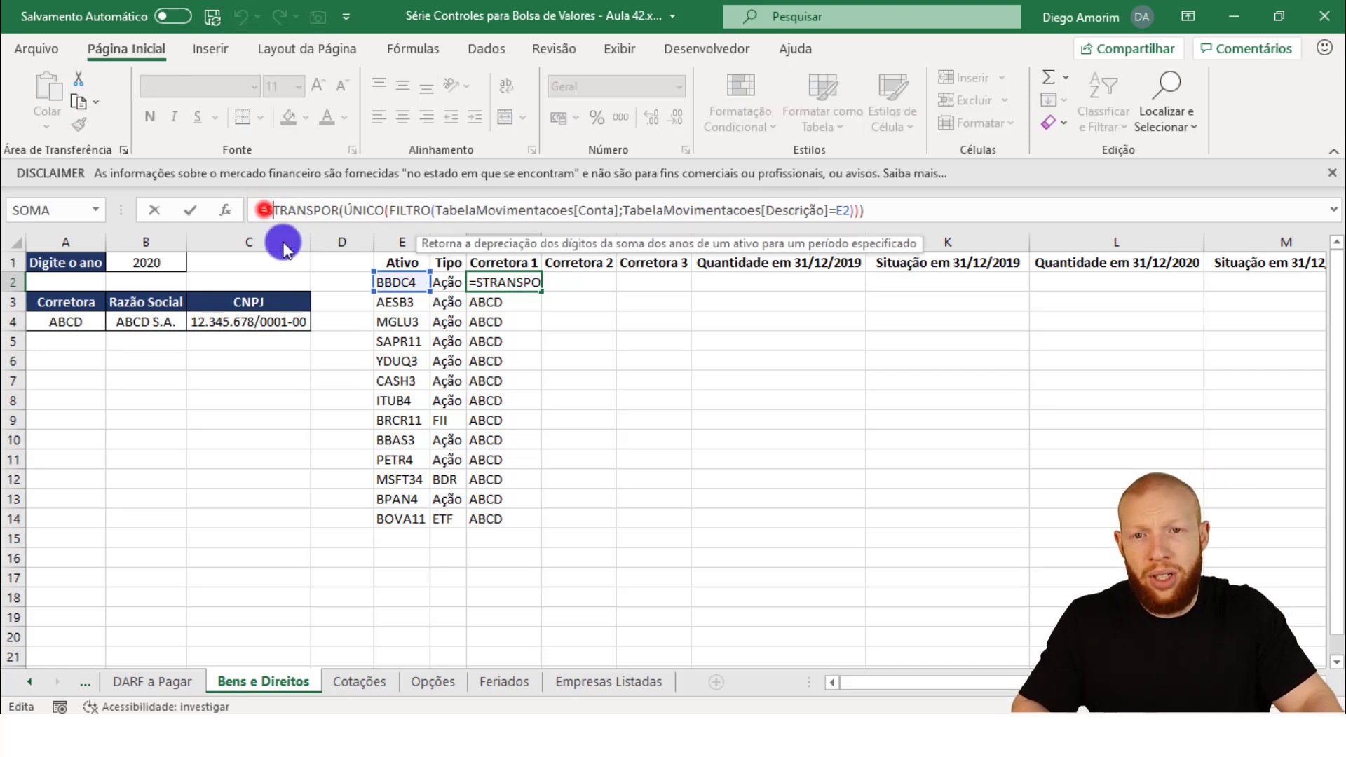
click(409, 279)
text(=)
text("";"")
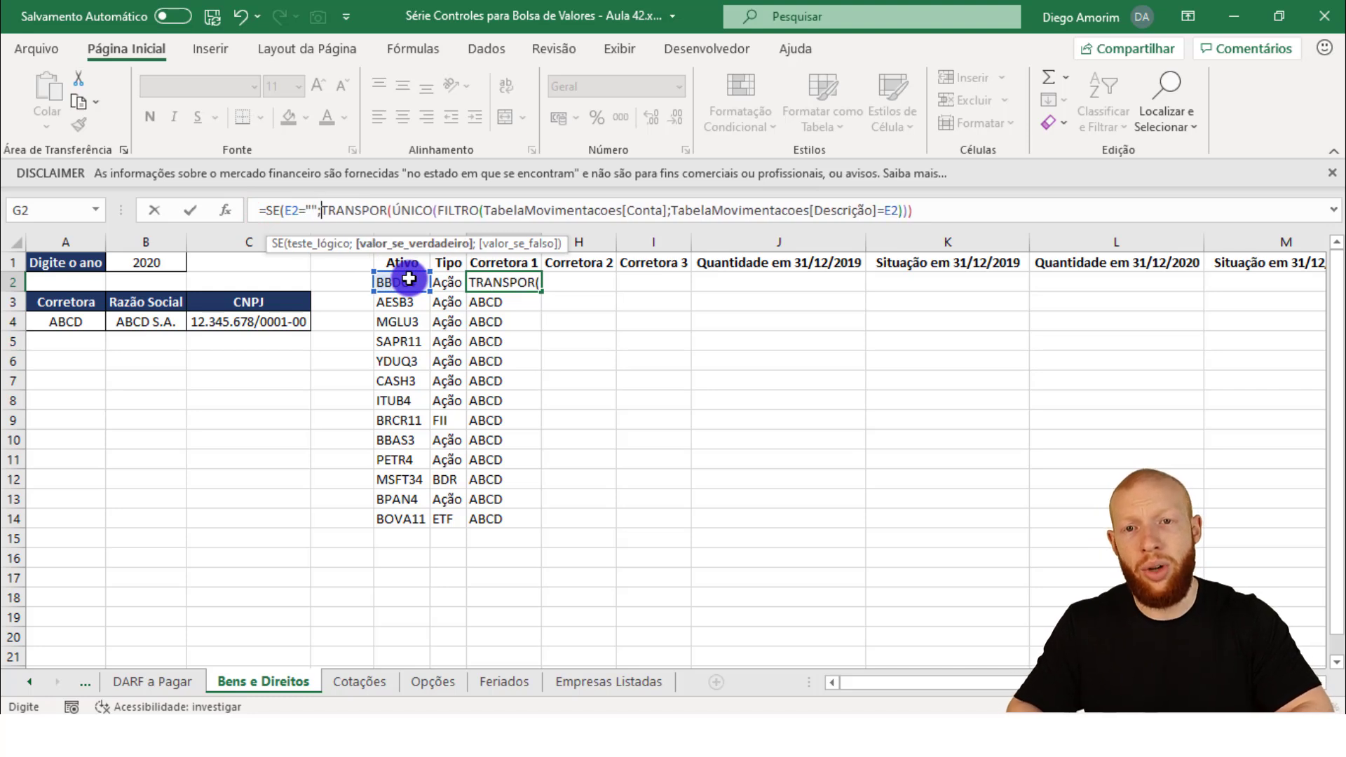
text(;)
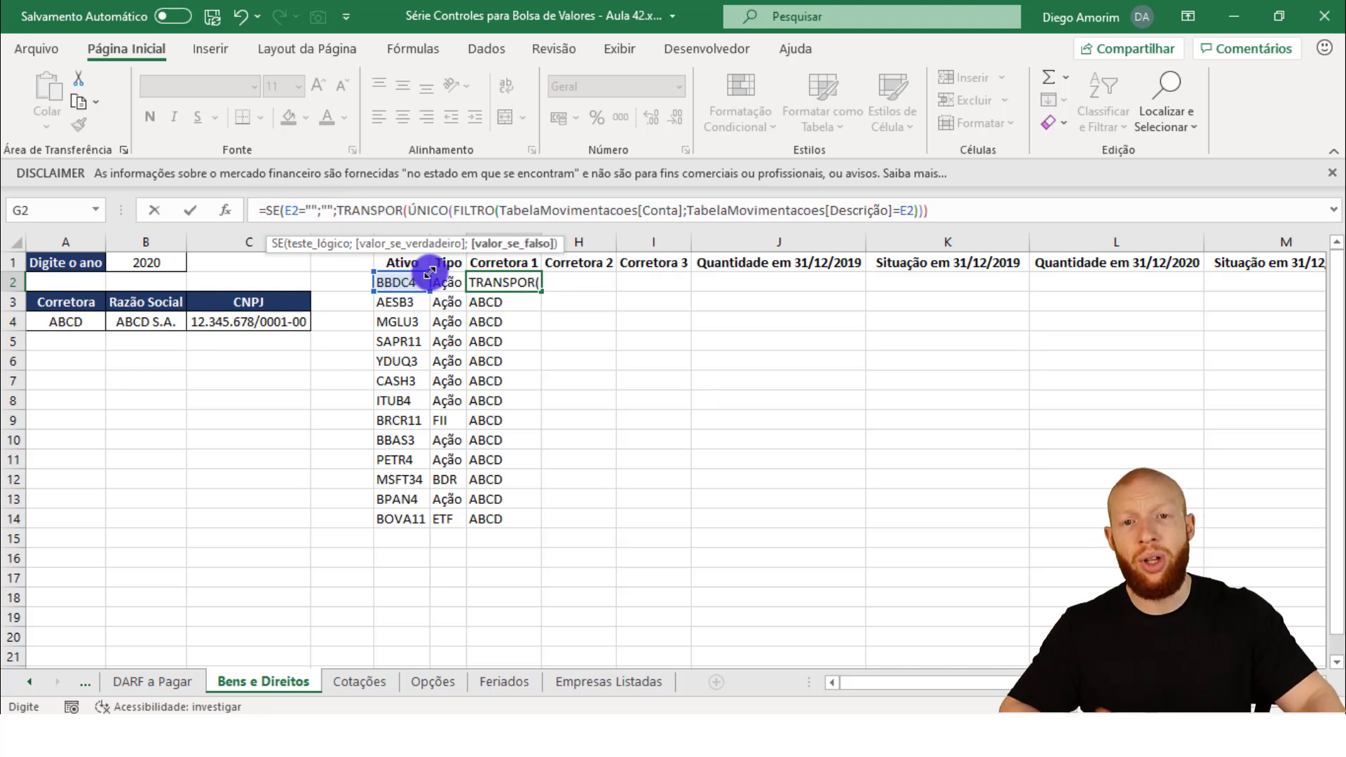
click(1083, 214)
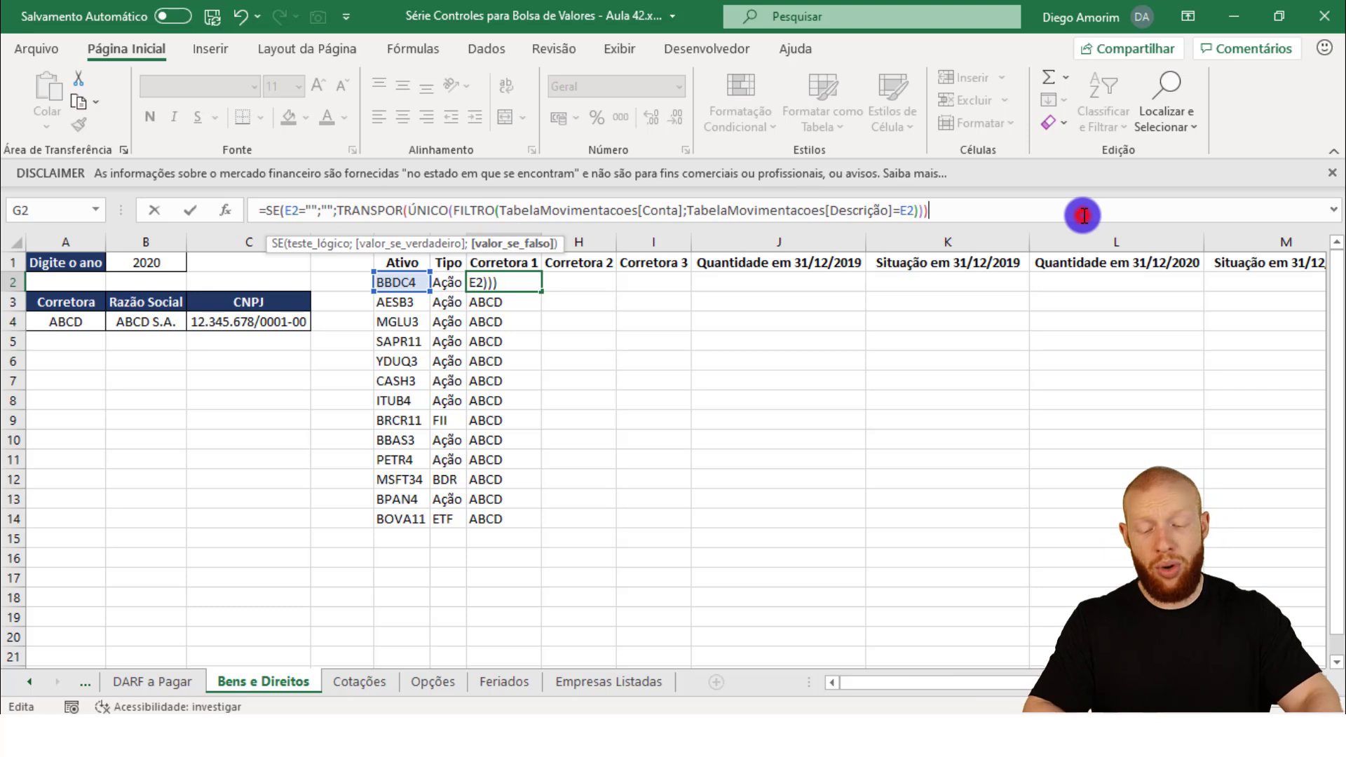
text())
key(Return)
Fill the SE formula from G2 down column G, beyond the last listed asset.
key(Up)
scroll(667, 490, down, 3)
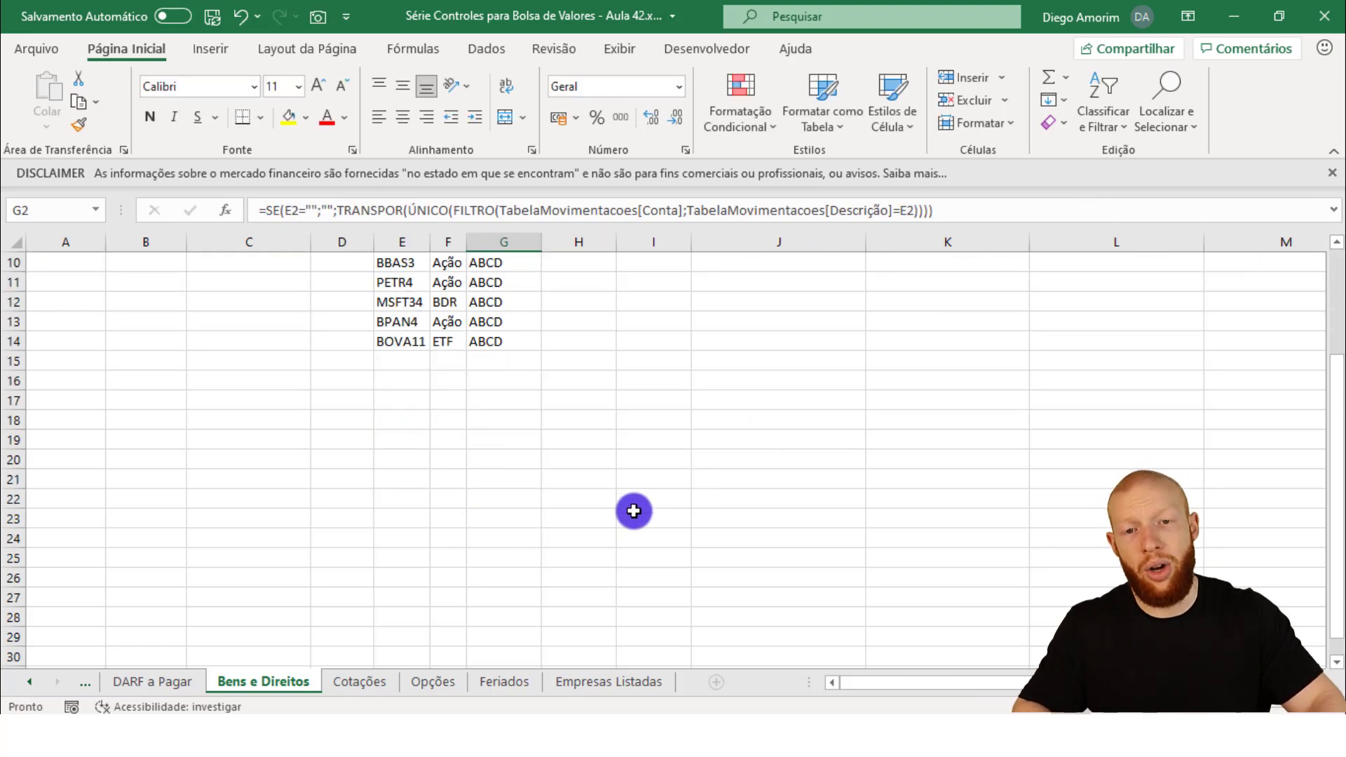
shift+click(499, 647)
Examine the filled formulas in column G from G15 to G23, below the last asset.
click(512, 365)
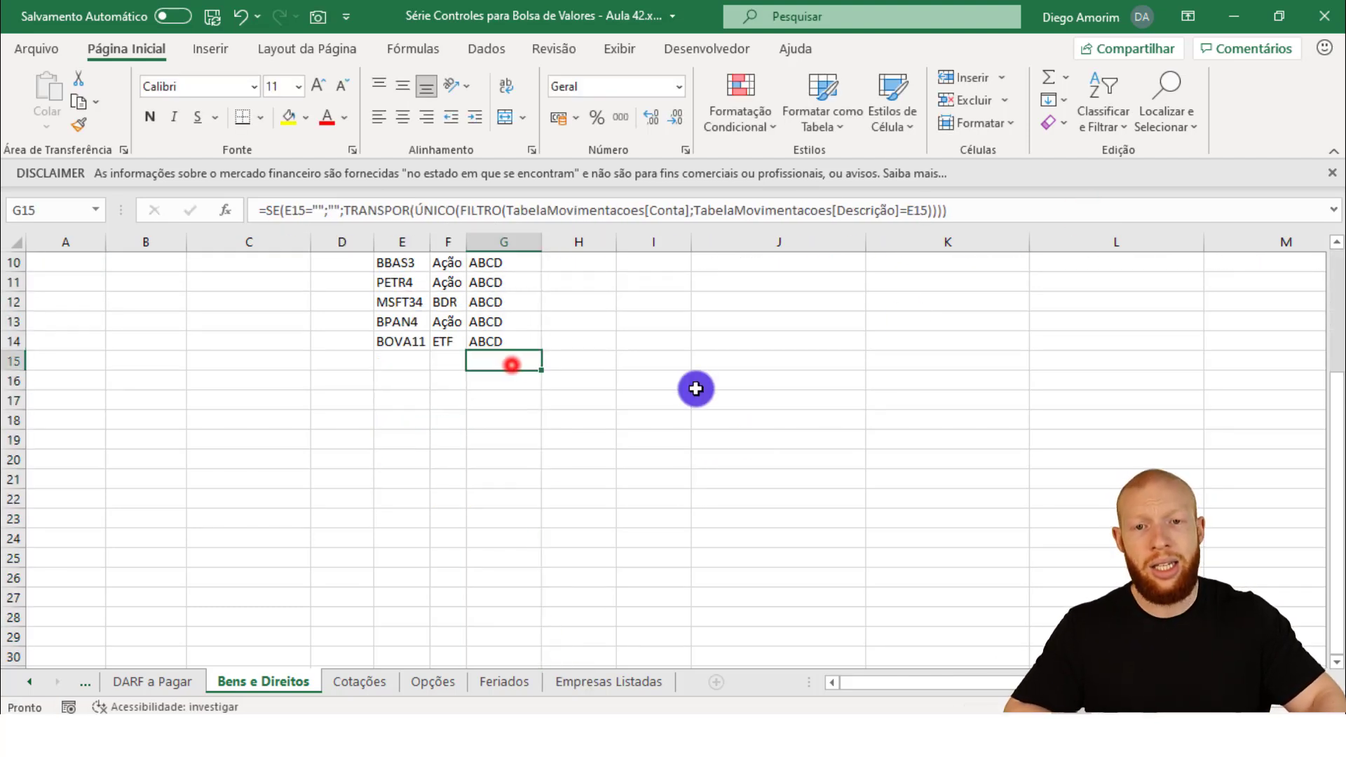
key(Down)
key(Down)
key(Down)
key(Down)
key(Down)
key(Down)
key(Down)
key(Down)
key(Down)
key(Down)
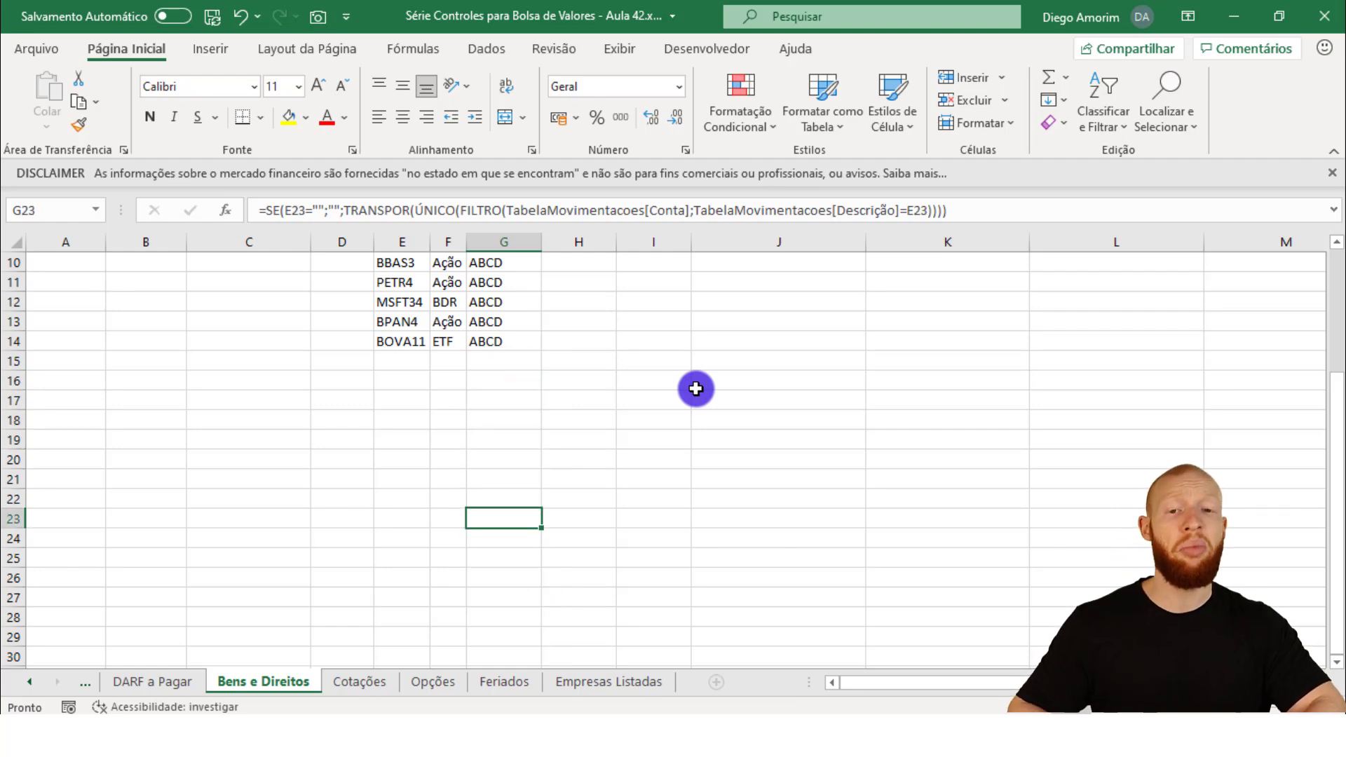
Review the Corretora 1 formulas in column G back up to the first asset in G2.
key(Up)
key(Up)
key(Up)
key(Up)
key(Up)
key(Up)
key(Up)
key(Up)
key(Up)
key(Up)
key(Up)
key(Up)
key(Up)
key(Up)
key(Up)
key(Up)
key(Up)
key(Up)
key(Up)
key(Up)
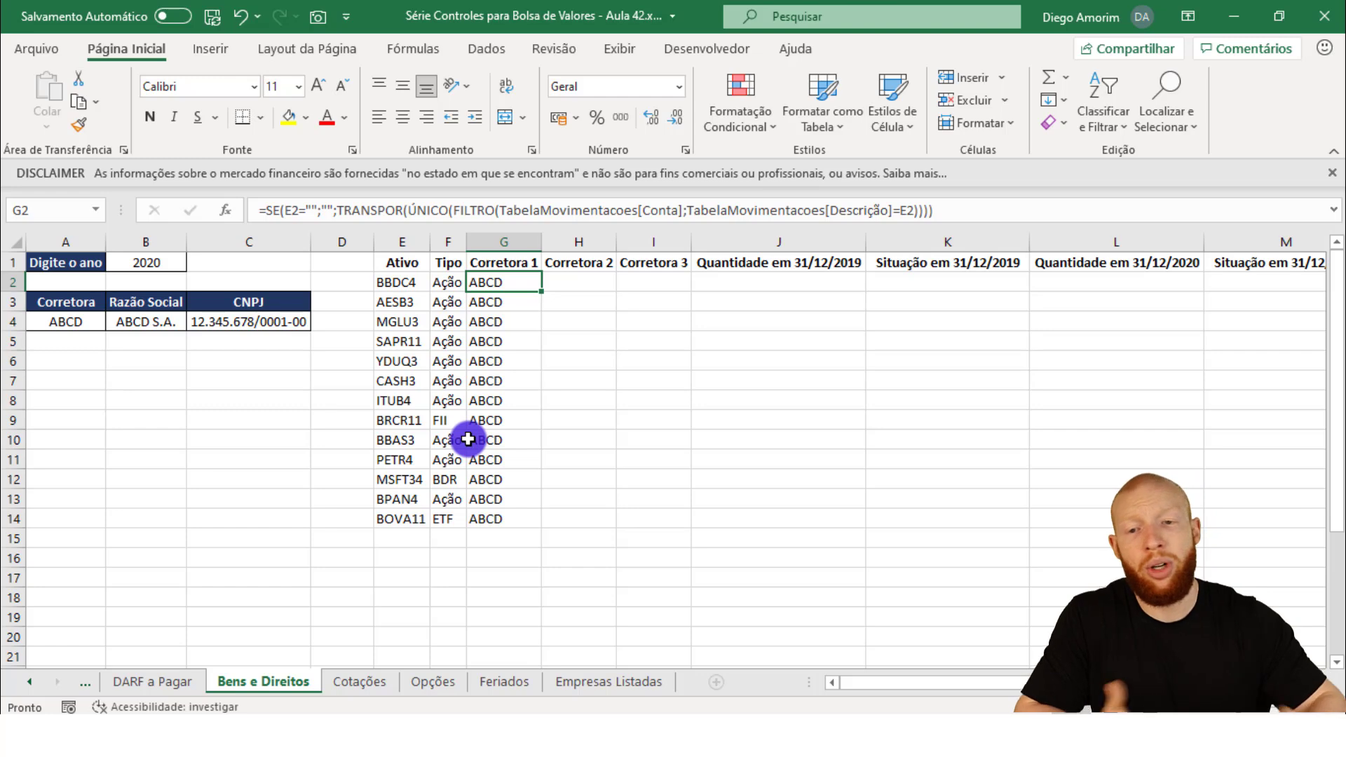
On the Notas sheet, change the Corretora of the BOVA11 note in D22 to DCBA.
click(35, 680)
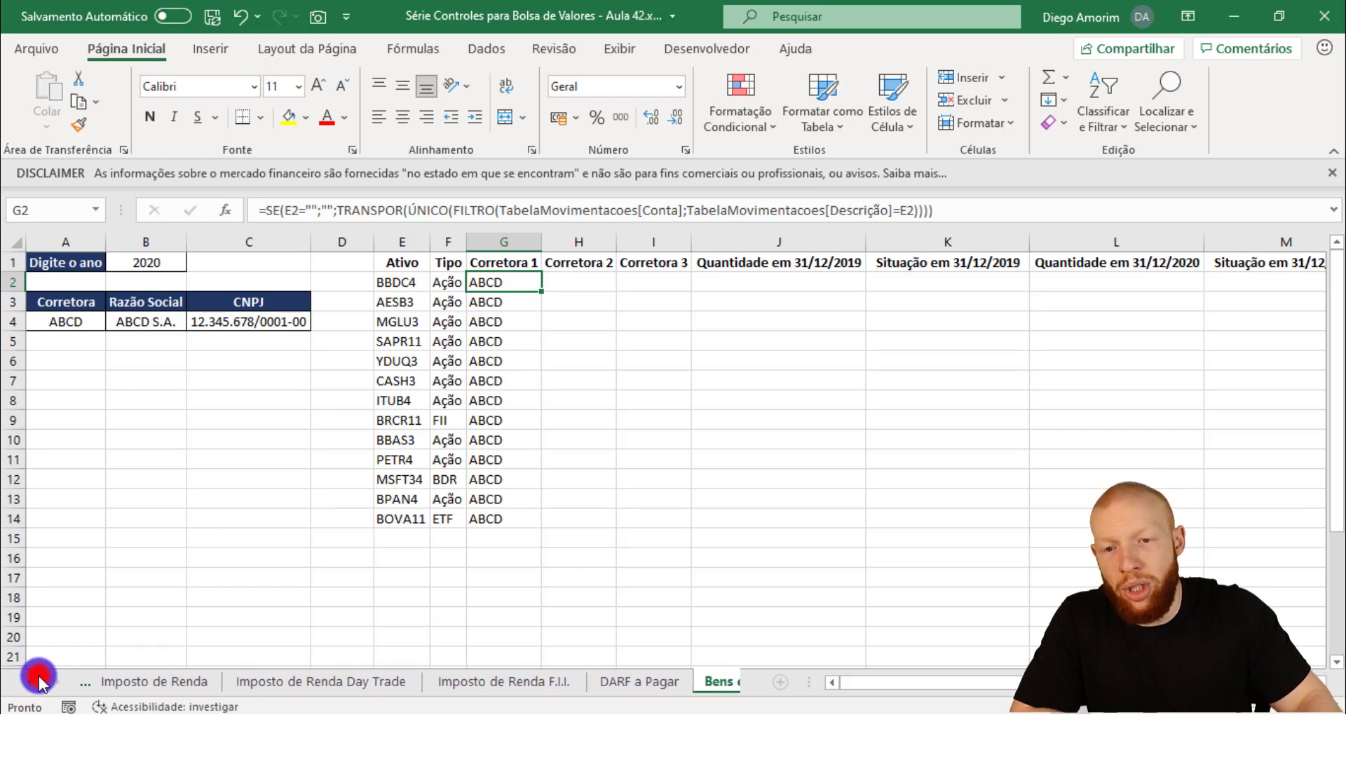
click(38, 680)
click(32, 678)
click(42, 681)
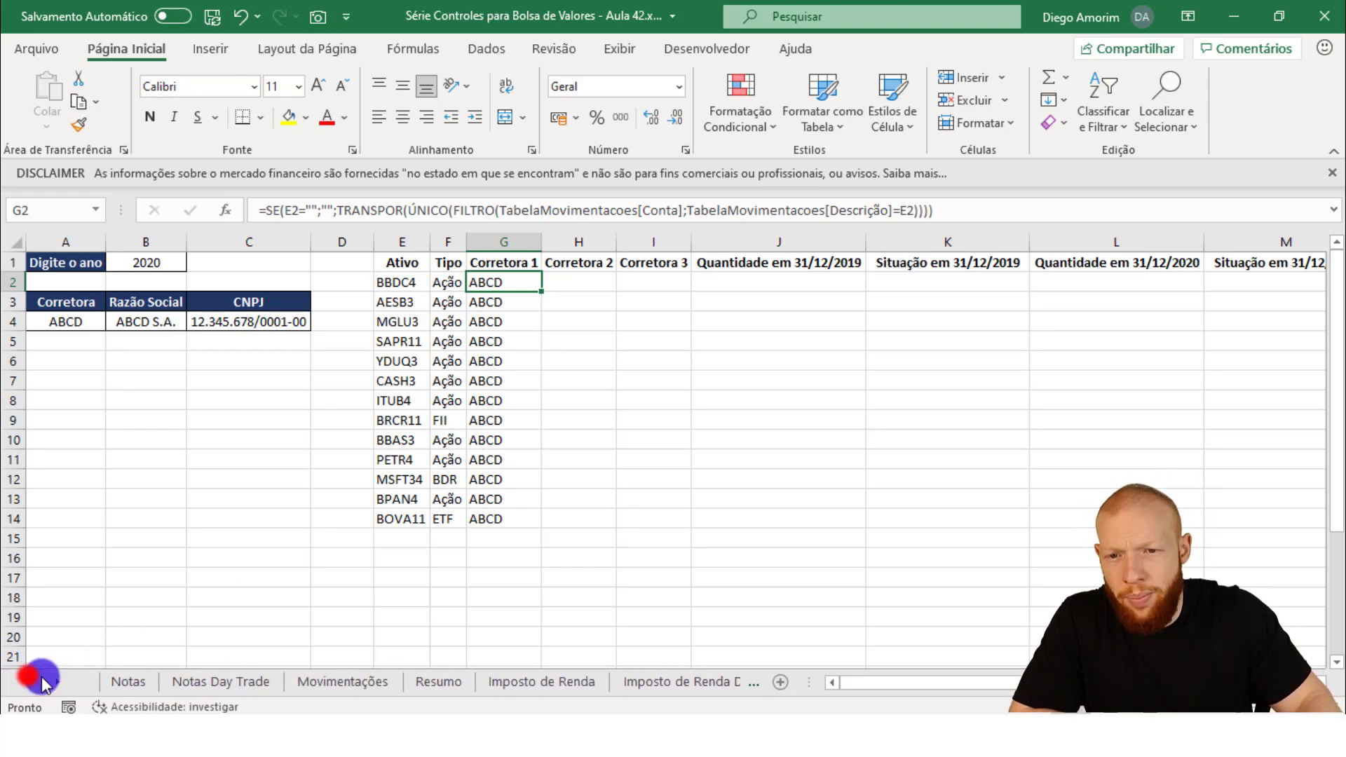
click(123, 681)
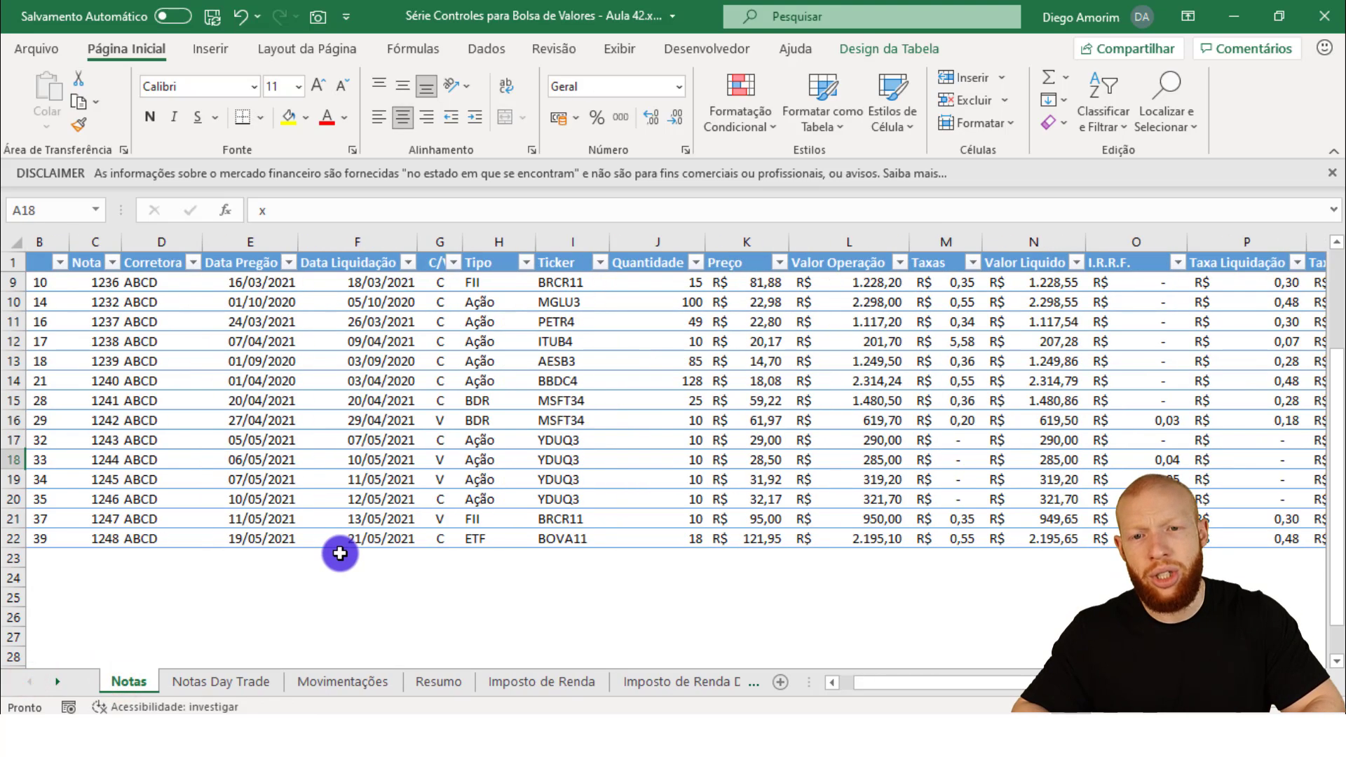
key(Down)
key(Down)
key(Down)
key(Down)
key(Right)
key(Right)
key(Right)
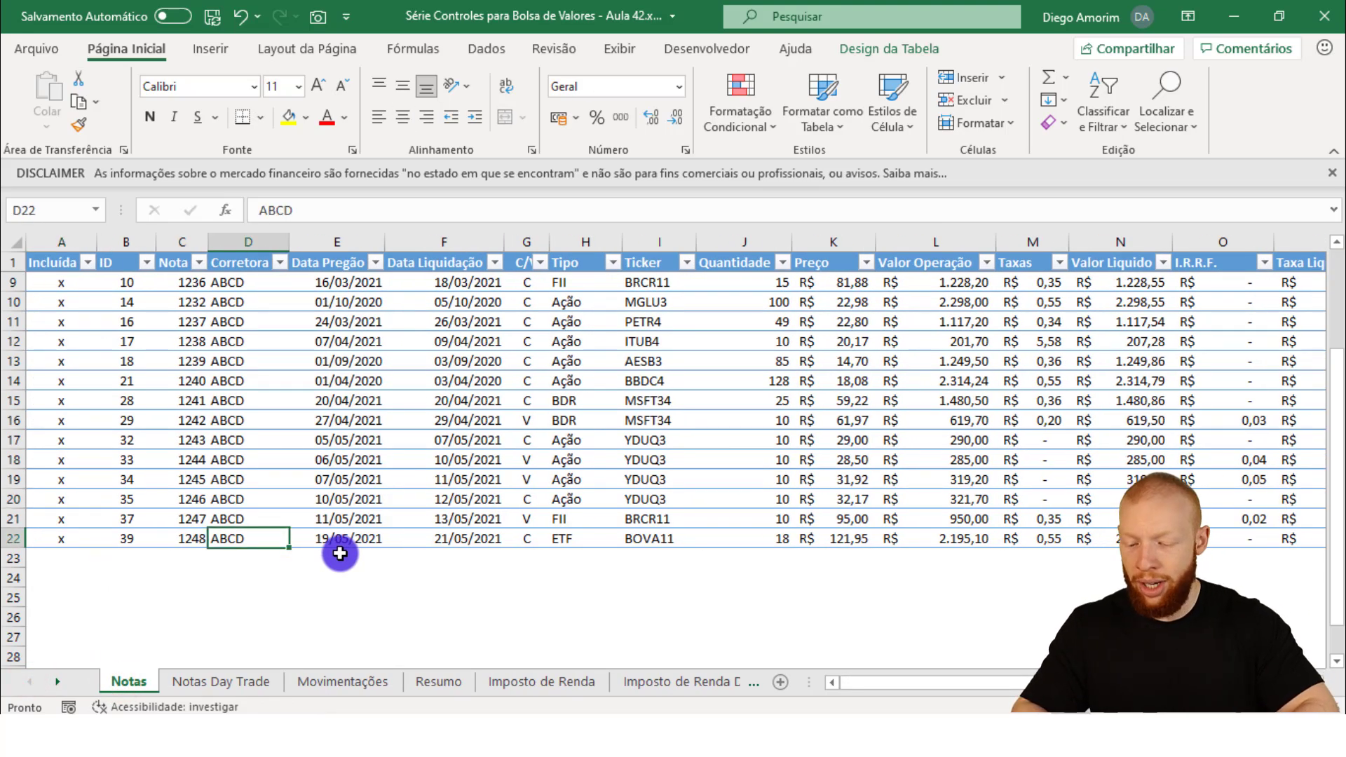
text(dcba)
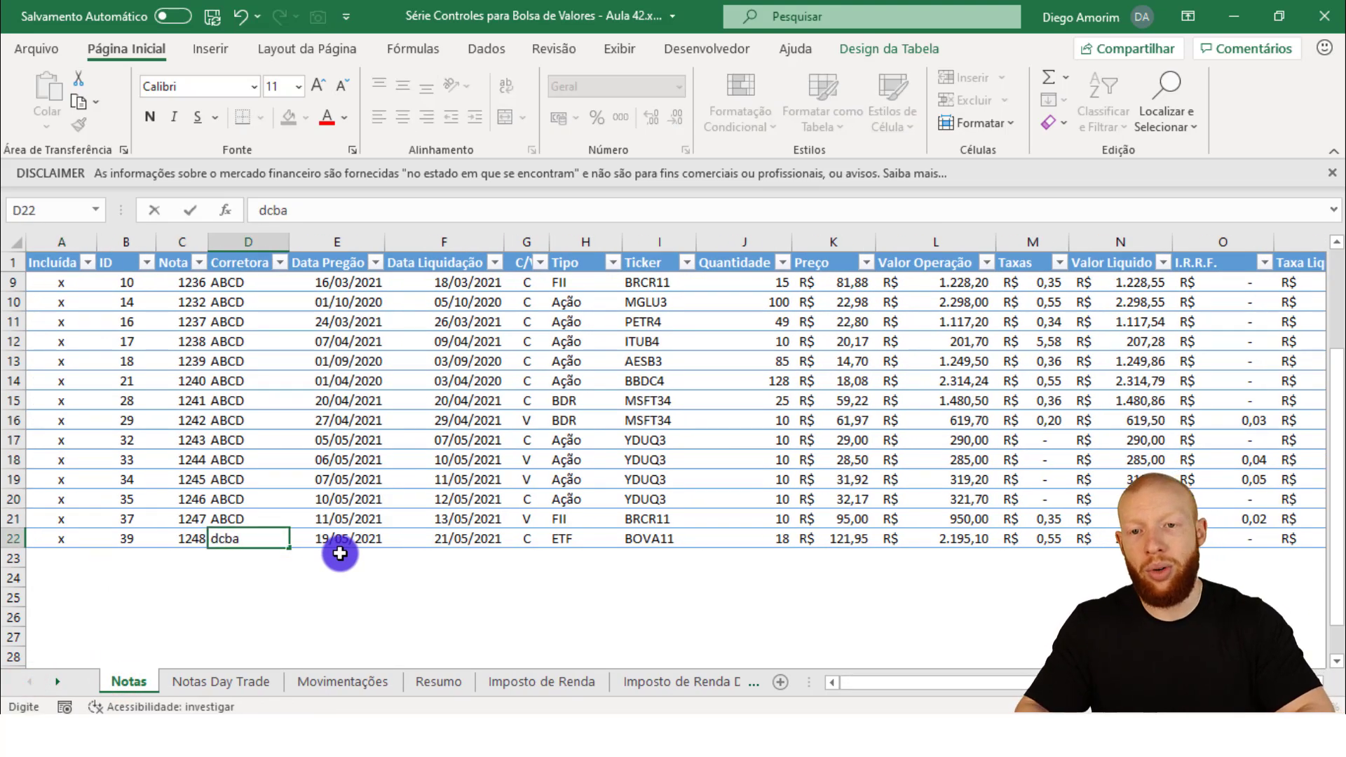
key(Escape)
text(DCBA)
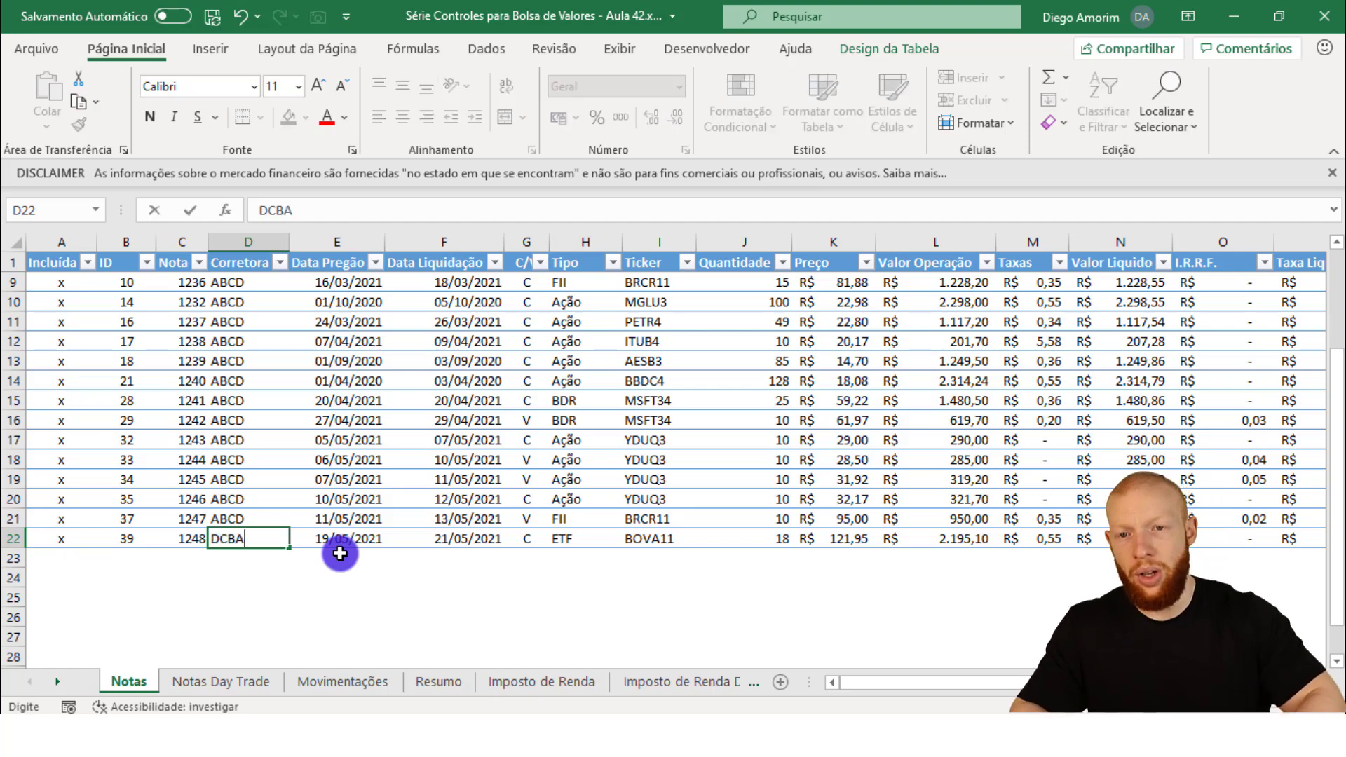
key(Return)
On the Movimentações sheet, set the Conta of the BOVA11 ETF entry in B58 to DCBA.
key(ctrl+Page_Down)
key(ctrl+Page_Down)
key(Left)
key(Left)
key(Left)
text(DCBA)
key(Return)
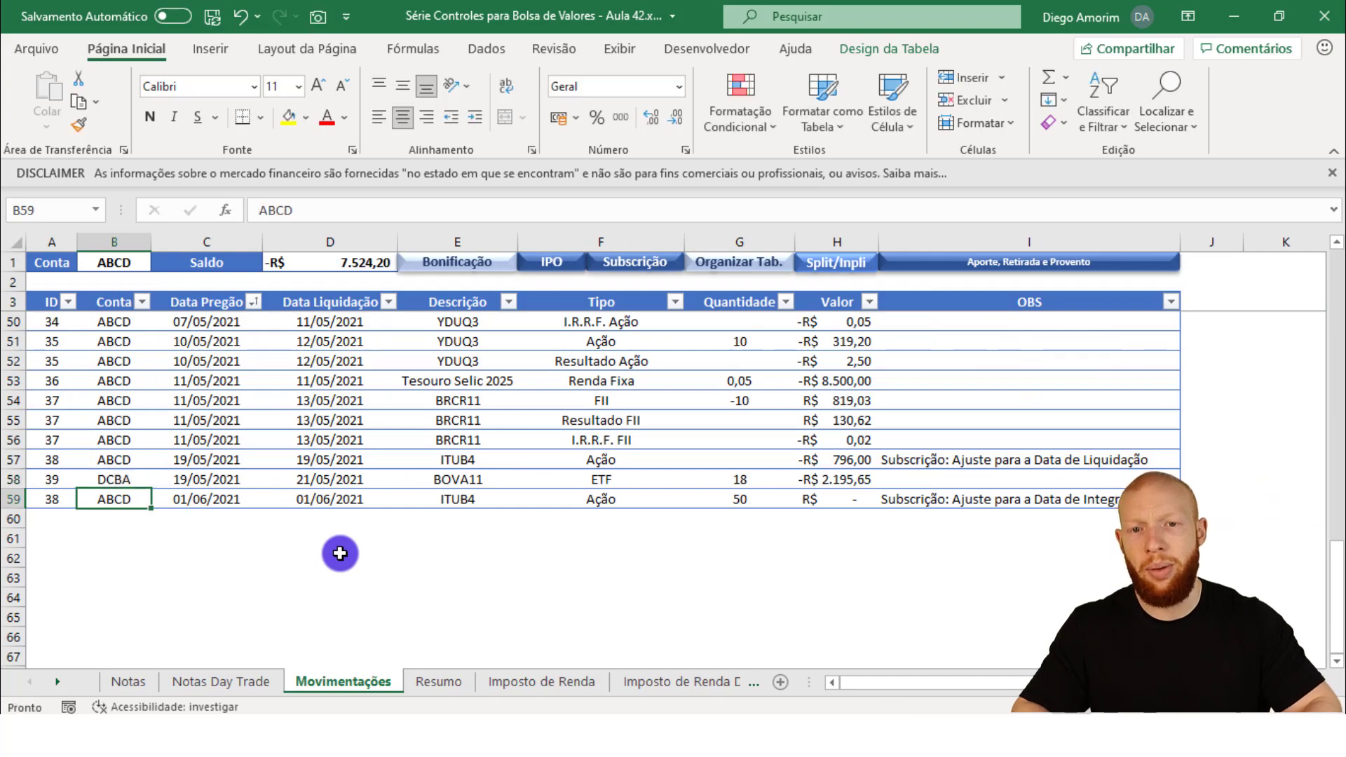
Check the Corretora 1 column on the Bens e Direitos sheet, especially the broker returned for BOVA11 in G14.
key(ctrl+Page_Down)
key(ctrl+Page_Down)
key(ctrl+Page_Down)
key(ctrl+Page_Down)
key(ctrl+Page_Down)
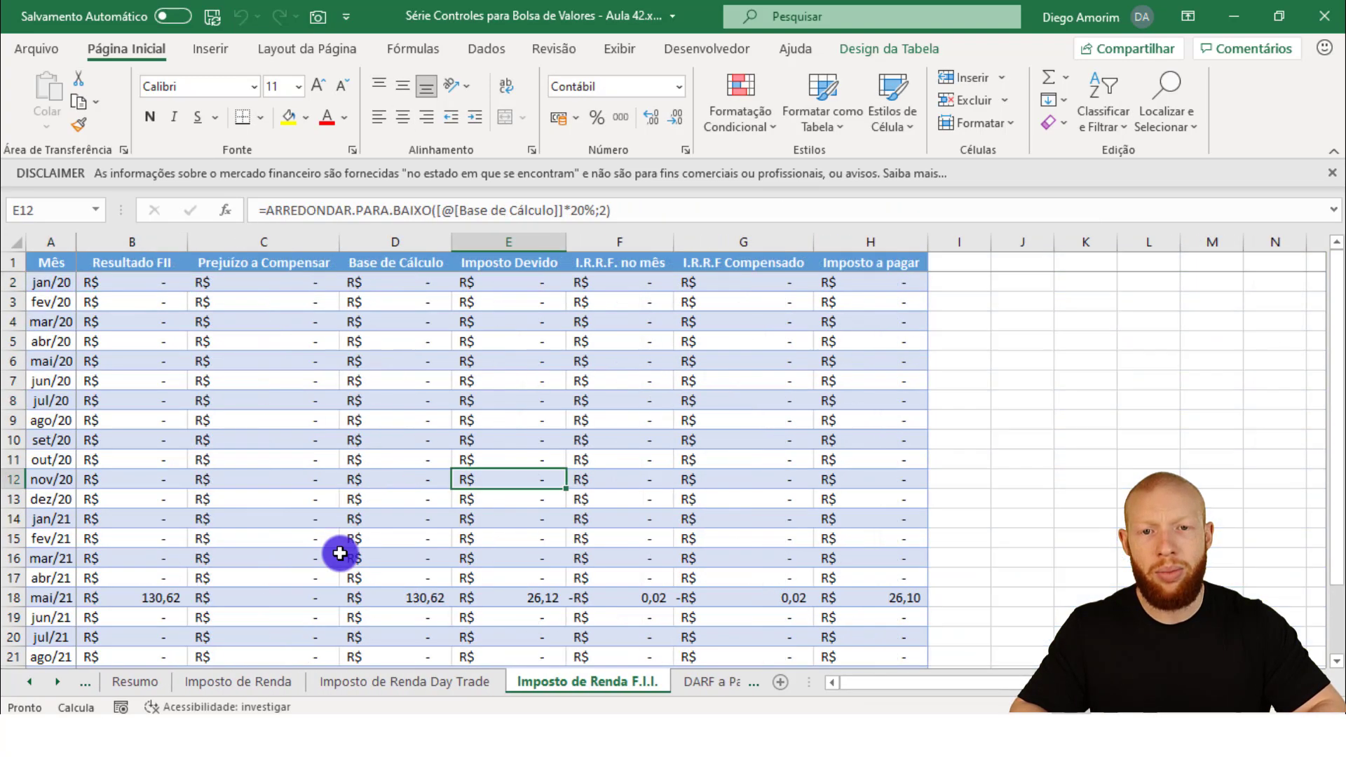
key(ctrl+Page_Down)
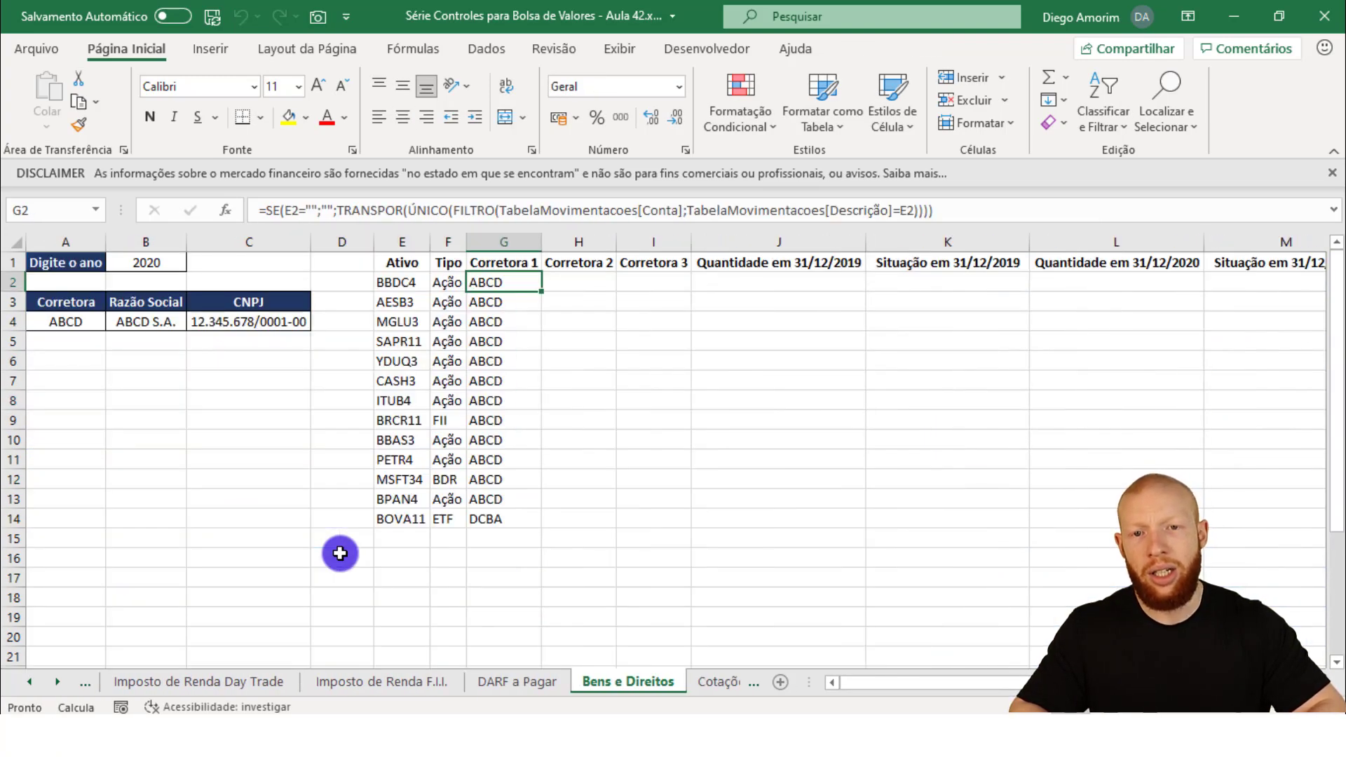
key(Down)
key(Down)
key(Down)
key(Down)
key(Down)
key(Down)
key(Down)
key(Down)
key(Down)
key(Down)
key(Down)
key(Down)
key(Down)
key(Down)
key(Down)
key(Down)
key(Down)
key(Down)
key(Down)
key(Down)
key(ctrl+Up)
key(ctrl+Up)
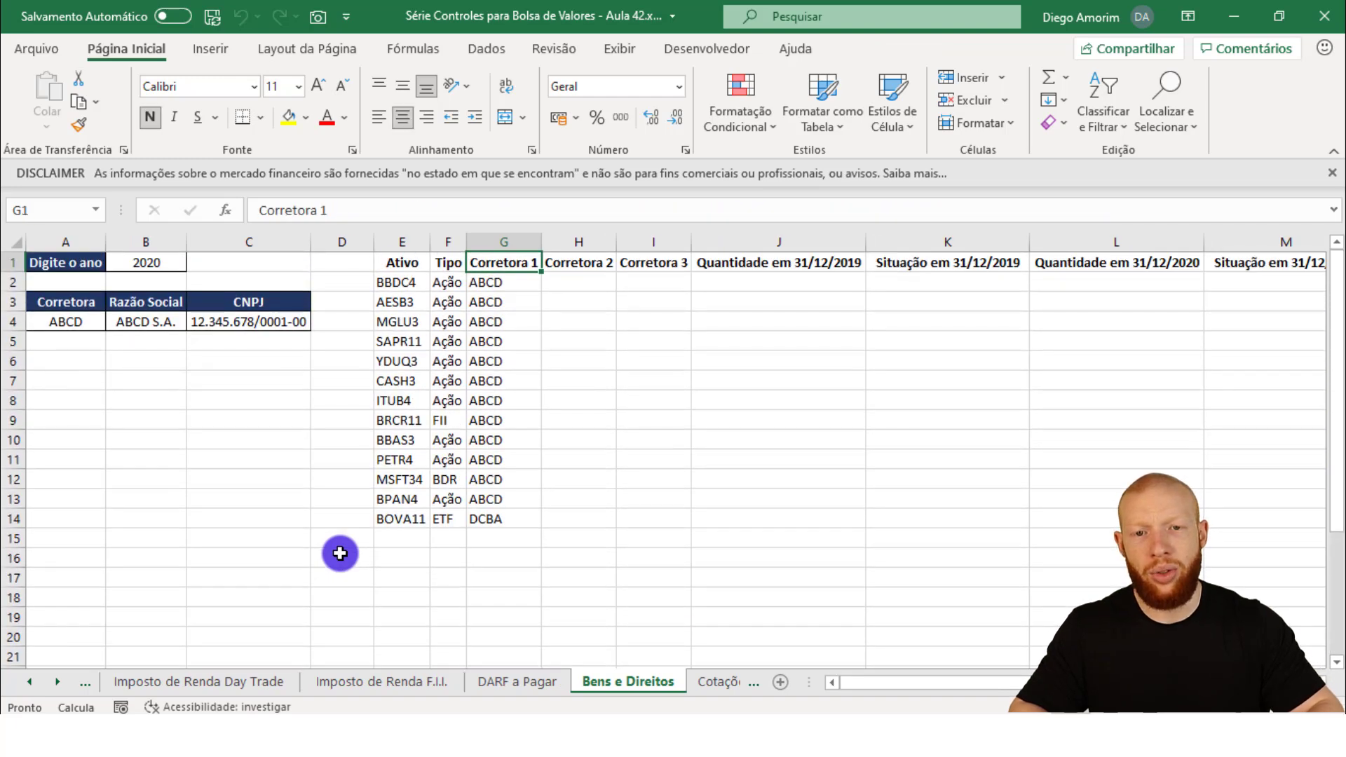
click(502, 526)
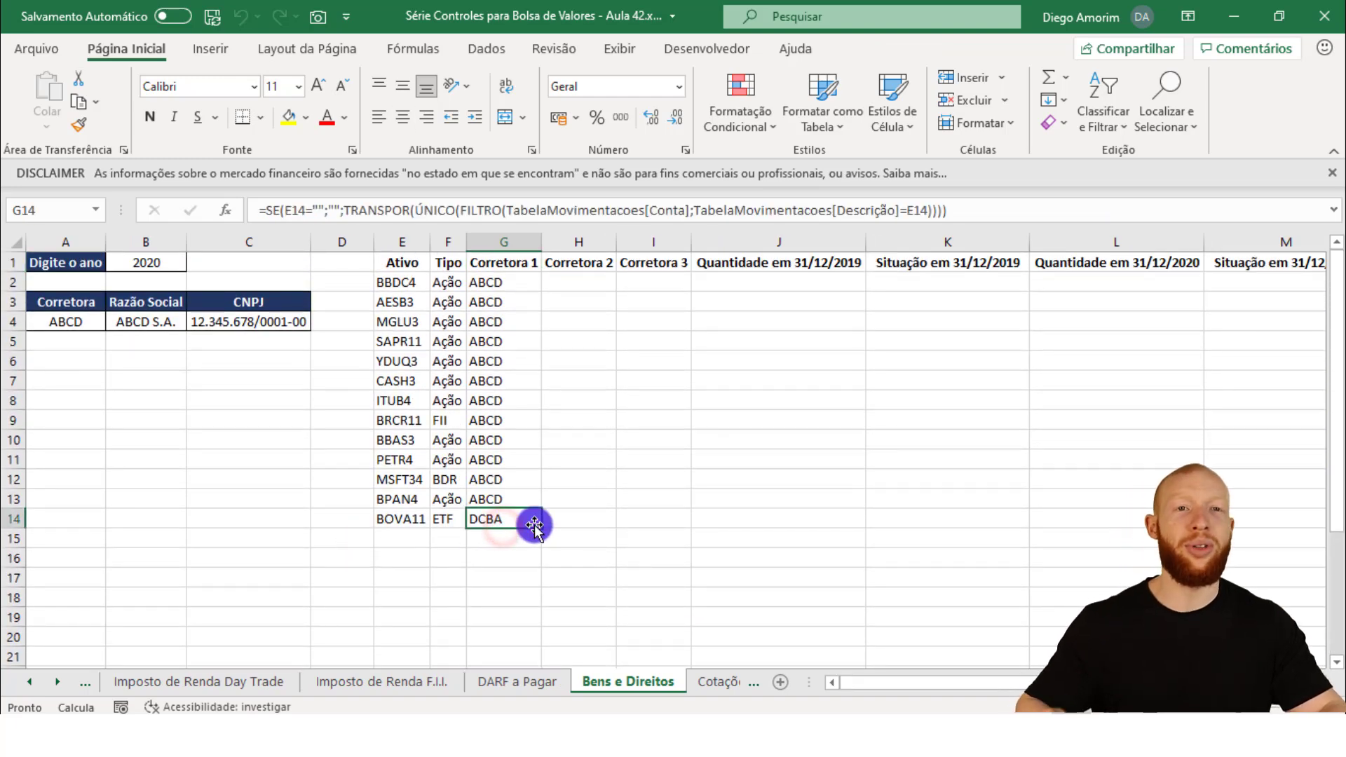
On the Notas sheet, copy the broker DCBA from D22 to the YDUQ3 note dated 10/05/2021 in D20.
click(32, 680)
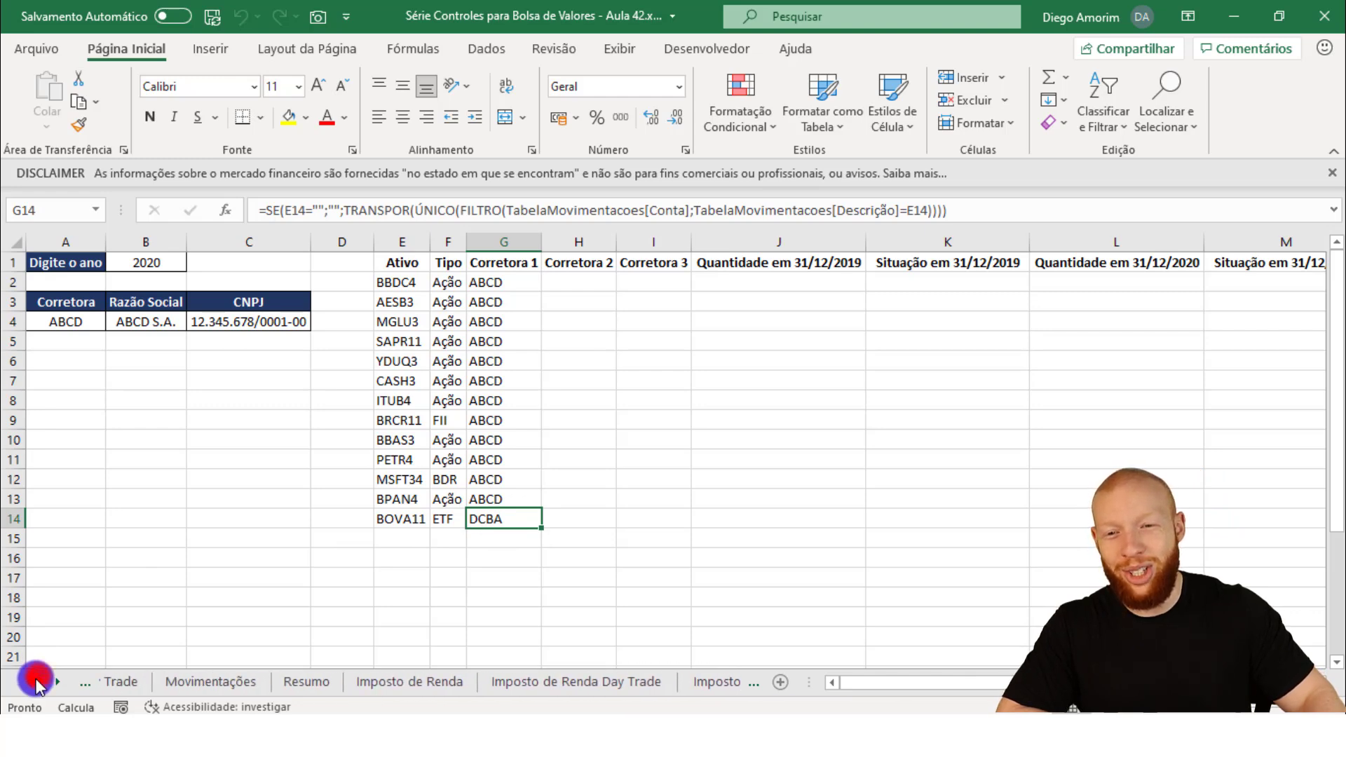
click(131, 680)
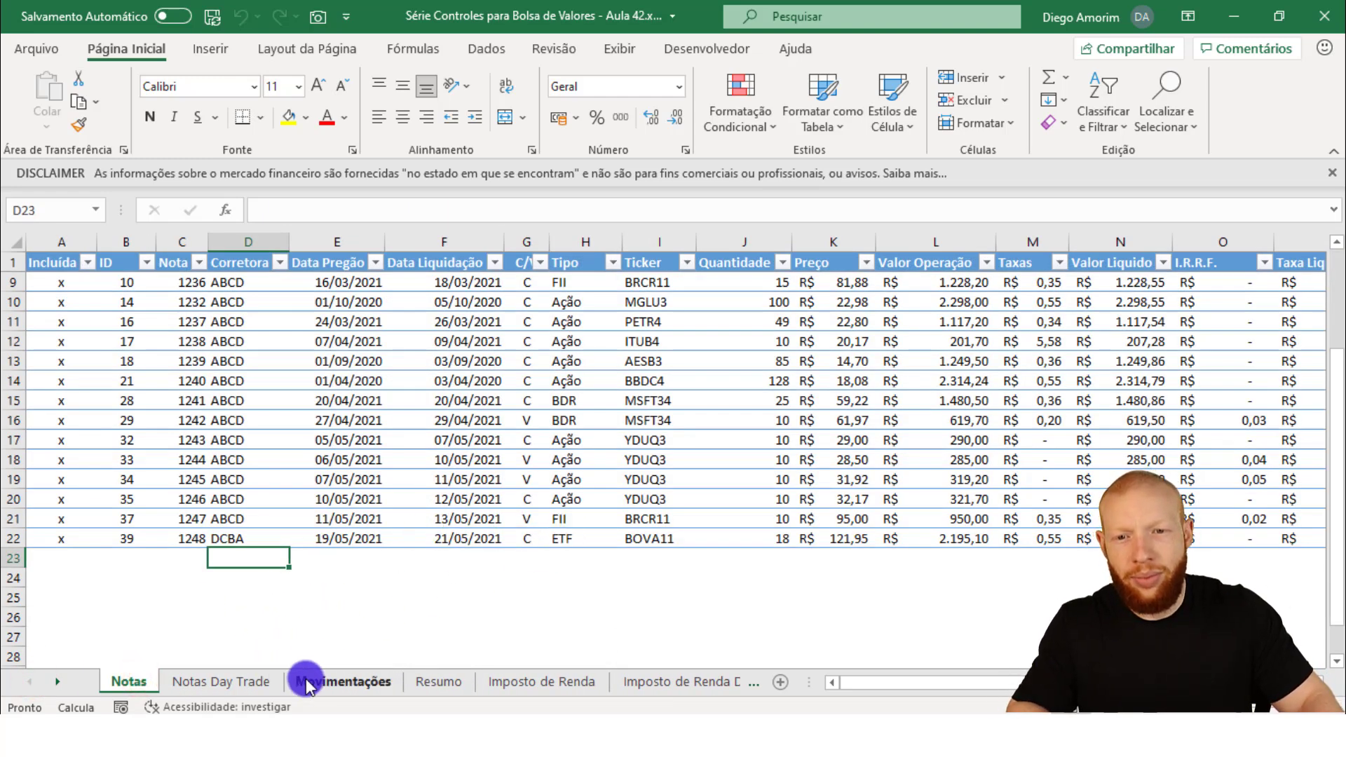
click(604, 496)
key(Left)
key(Left)
key(Left)
key(Left)
key(Left)
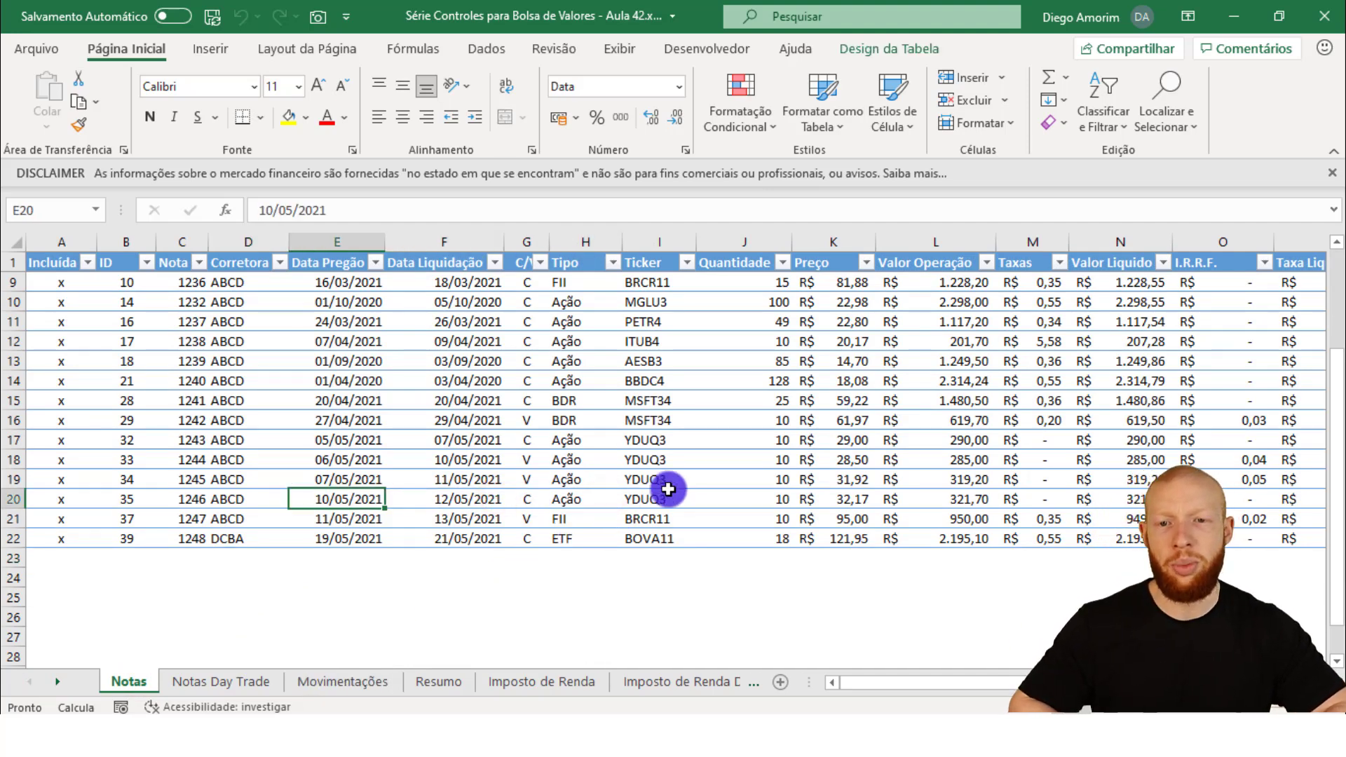
key(Right)
key(Down)
key(Down)
key(ctrl+c)
key(Up)
key(Up)
key(ctrl+v)
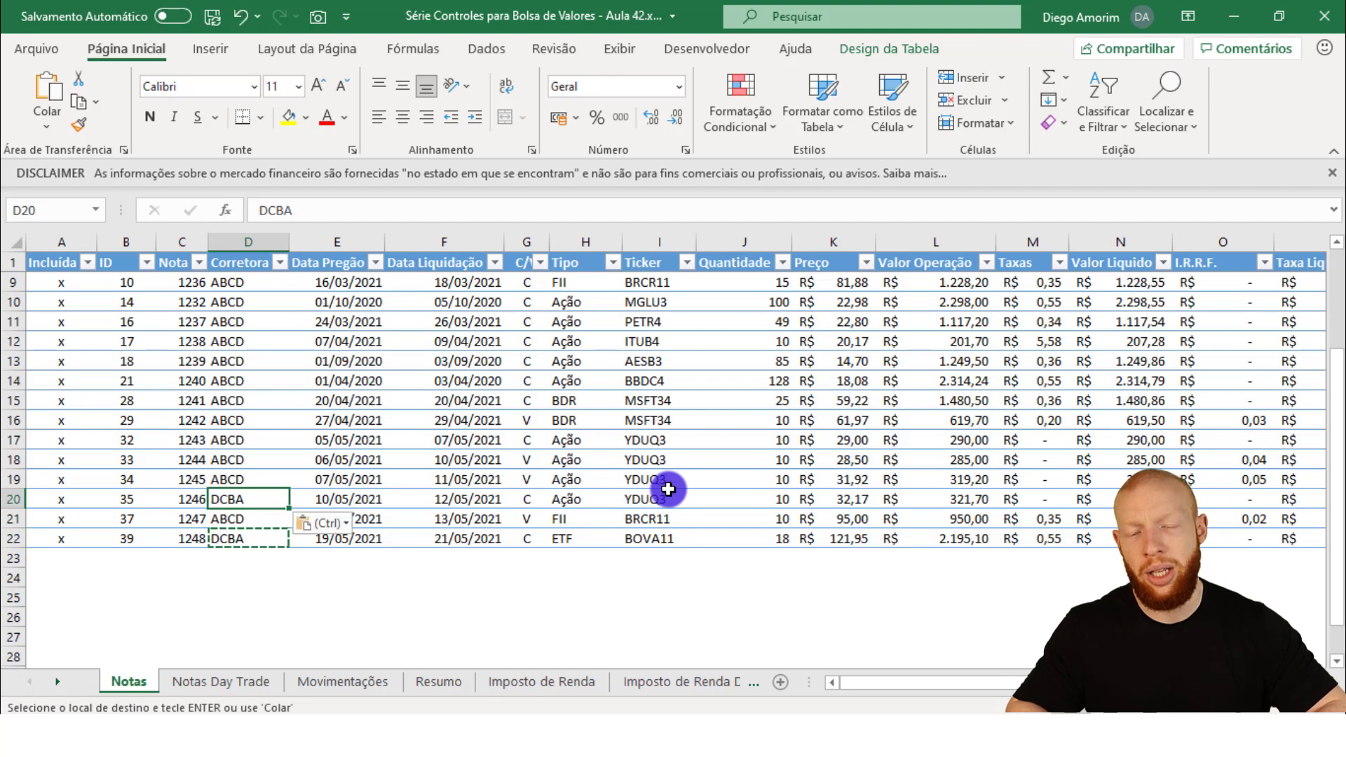
Paste DCBA as the Conta of the 10/05/2021 YDUQ3 Ação entry in B51 on the Movimentações sheet.
key(ctrl+Page_Down)
key(ctrl+Page_Down)
key(Left)
key(Up)
key(Up)
key(Up)
key(Up)
key(Up)
key(Up)
key(Up)
key(Up)
key(Right)
key(alt)
key(c)
key(v)
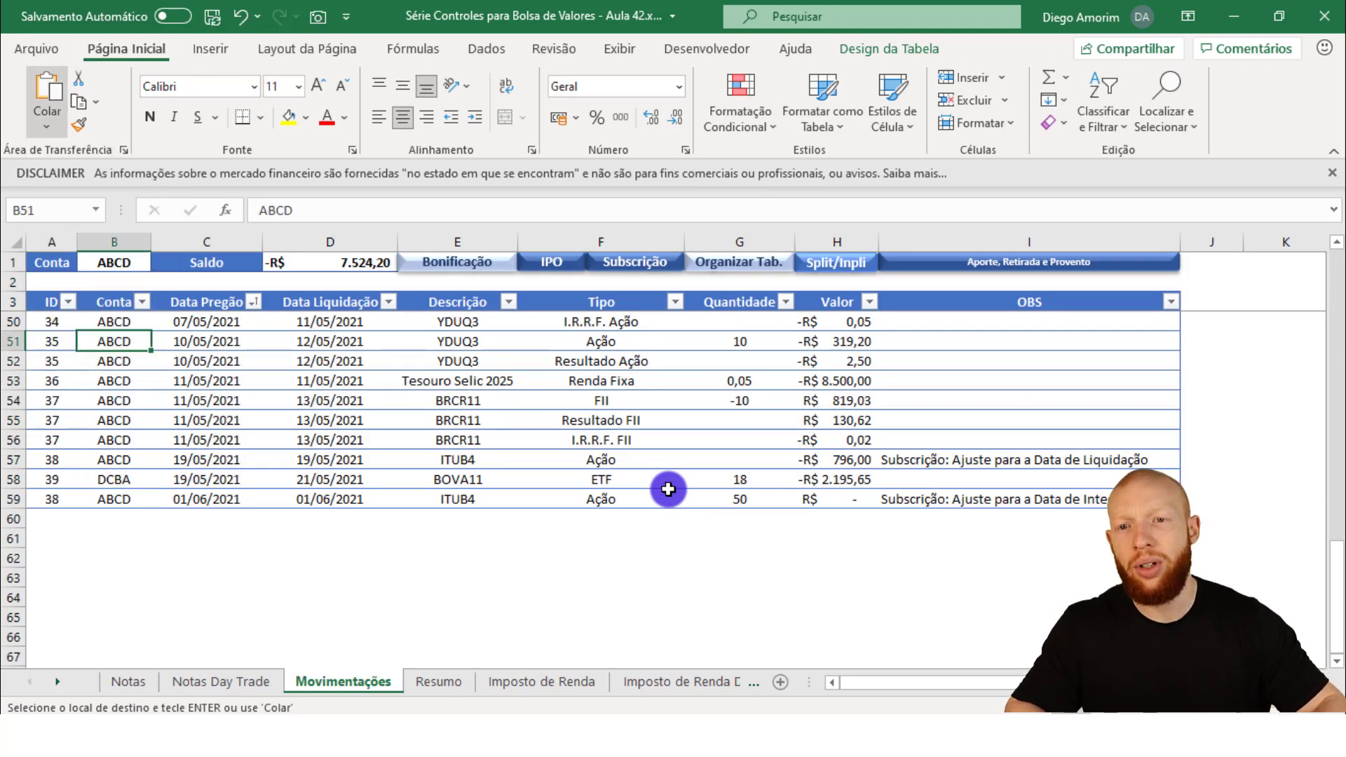
key(Return)
Check YDUQ3's brokers in G6 and H6 on the Bens e Direitos sheet.
click(57, 681)
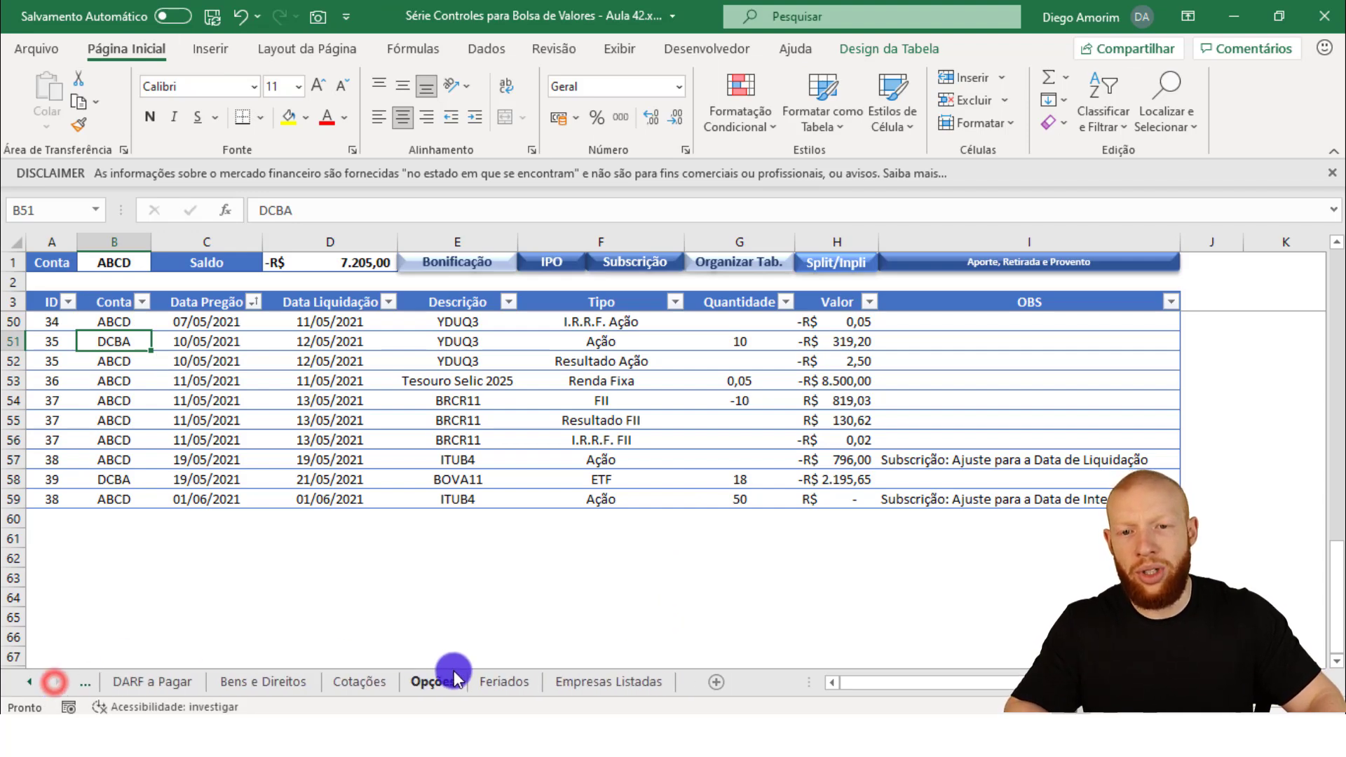
click(294, 683)
click(586, 362)
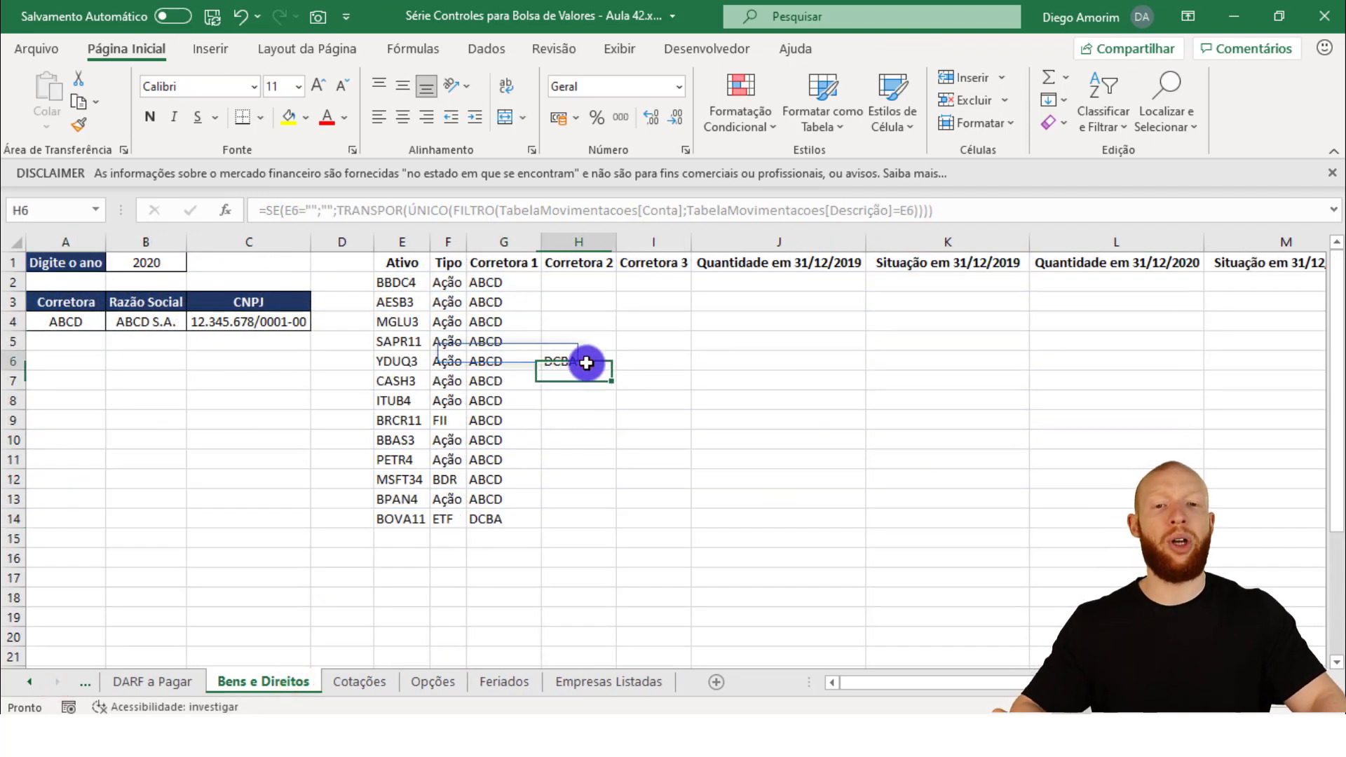
click(499, 359)
click(577, 360)
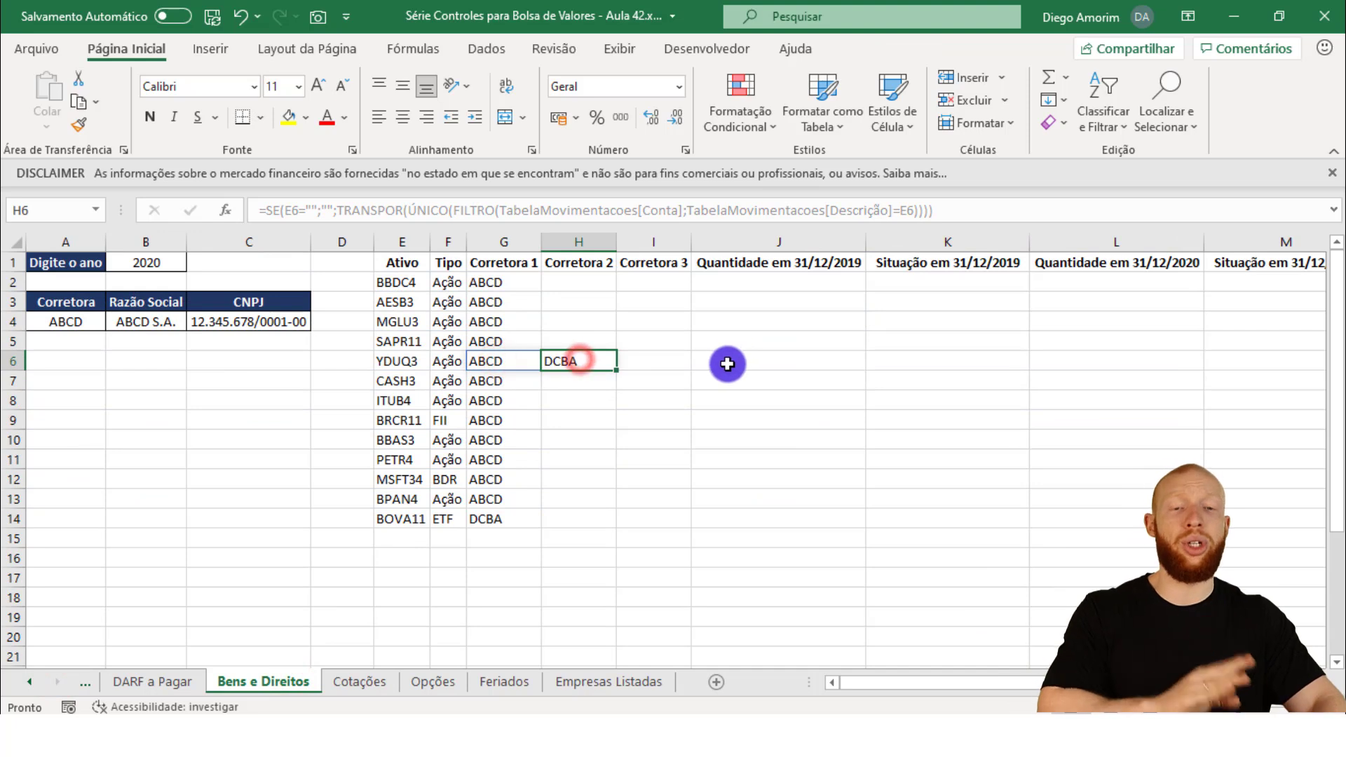
Review the three Corretora columns and the formula behind the asset list in E2.
drag(504, 241, 661, 261)
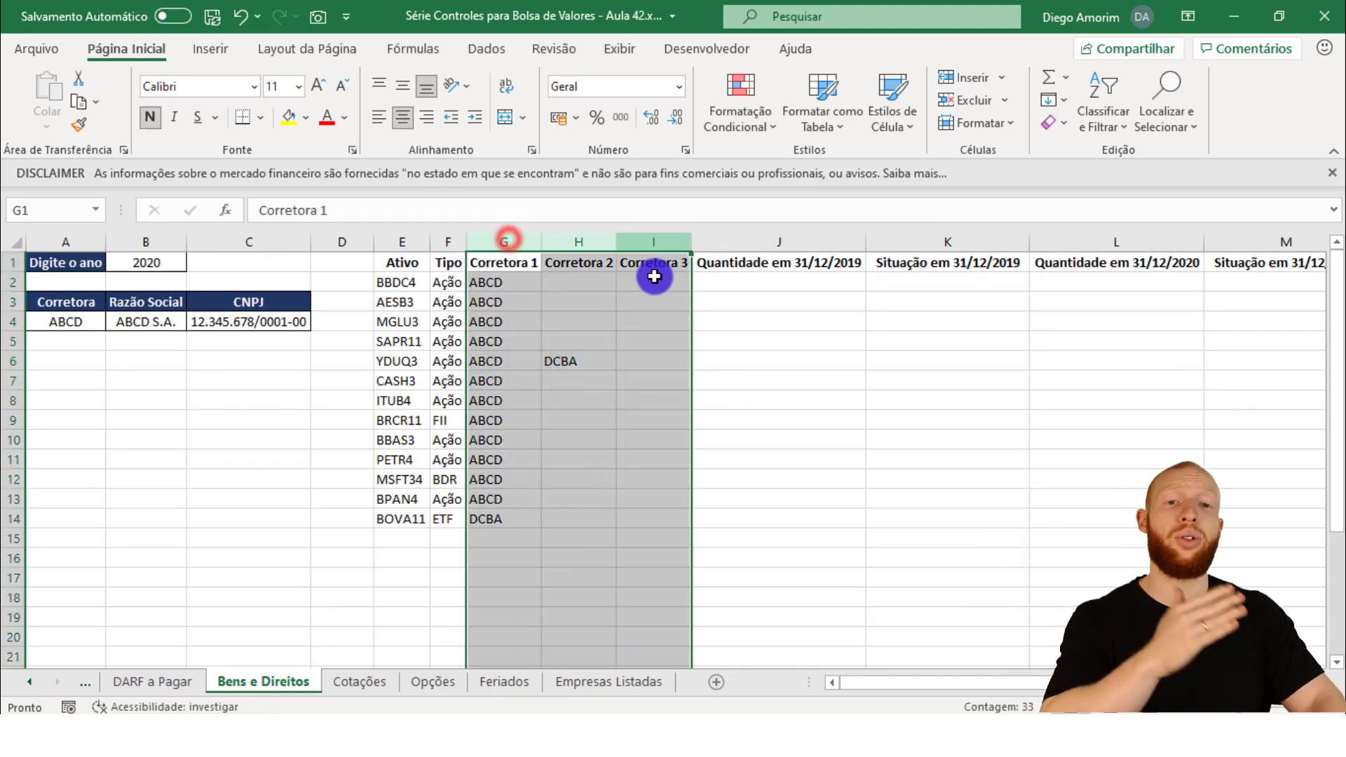
click(632, 312)
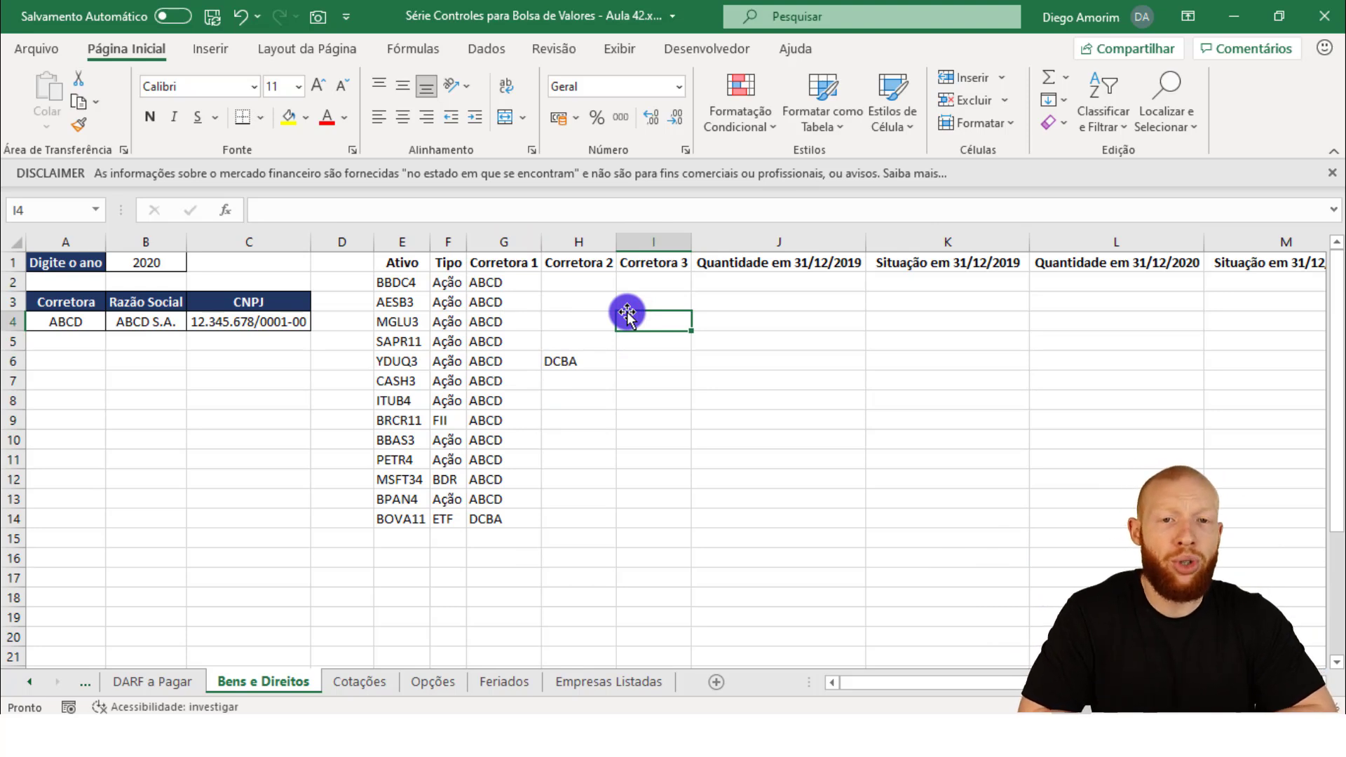
key(Right)
key(Up)
key(Up)
key(Up)
key(Down)
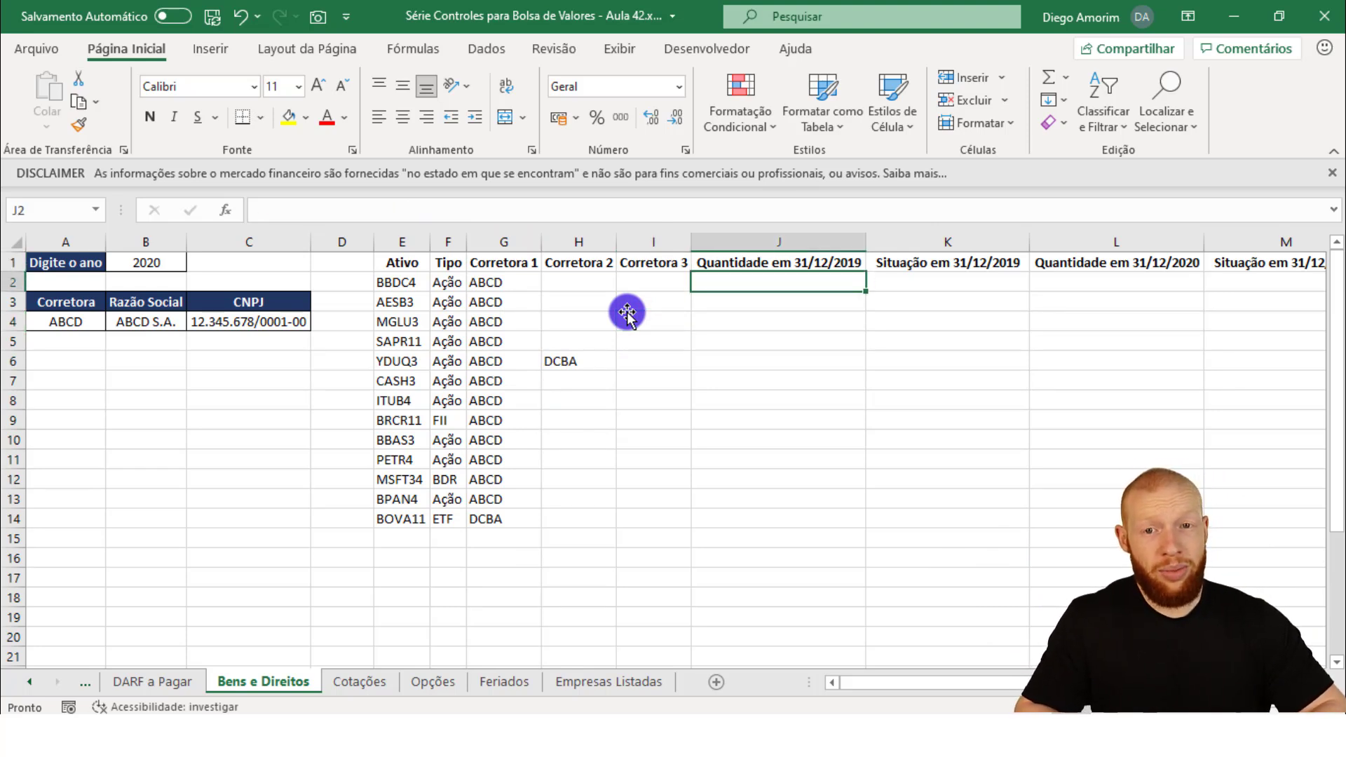
click(408, 281)
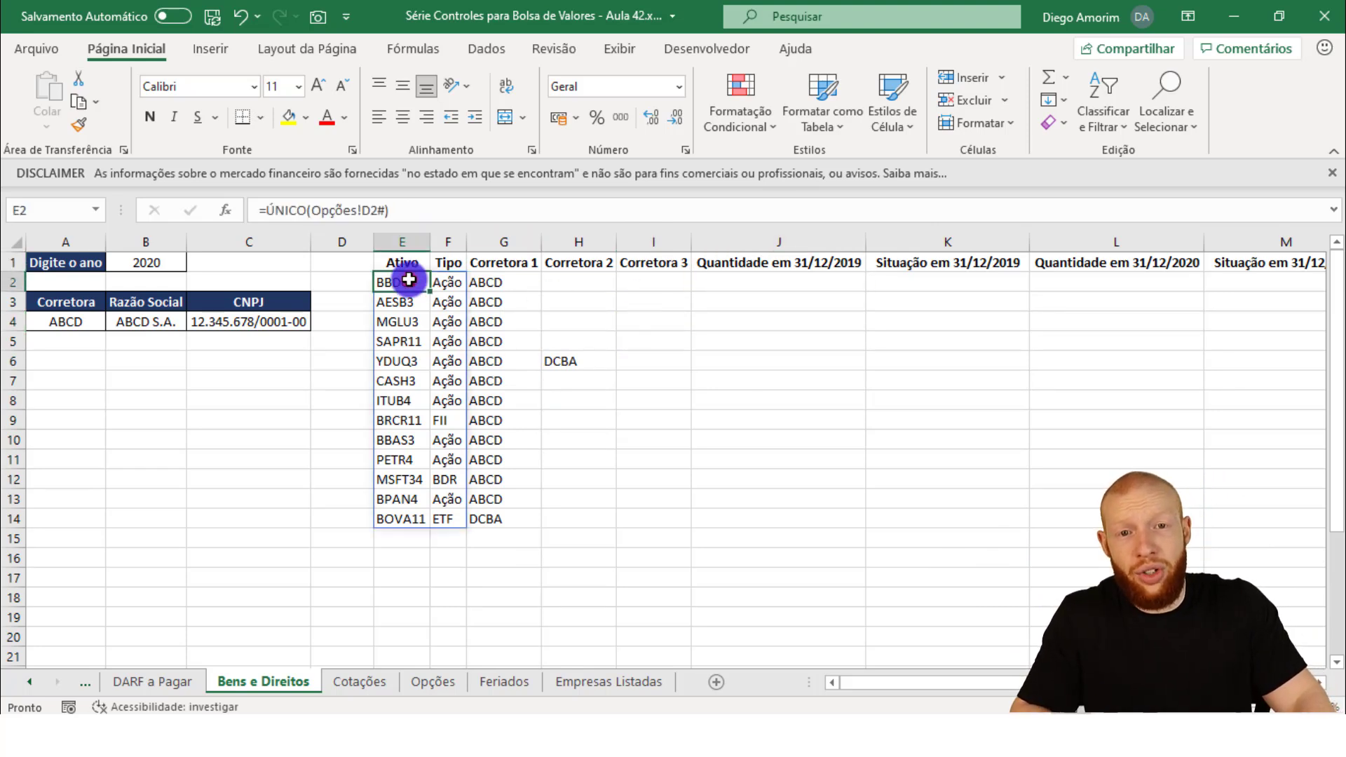
Examine the year-based header formulas in J1, K1 and L1, leaving them unmodified.
click(819, 264)
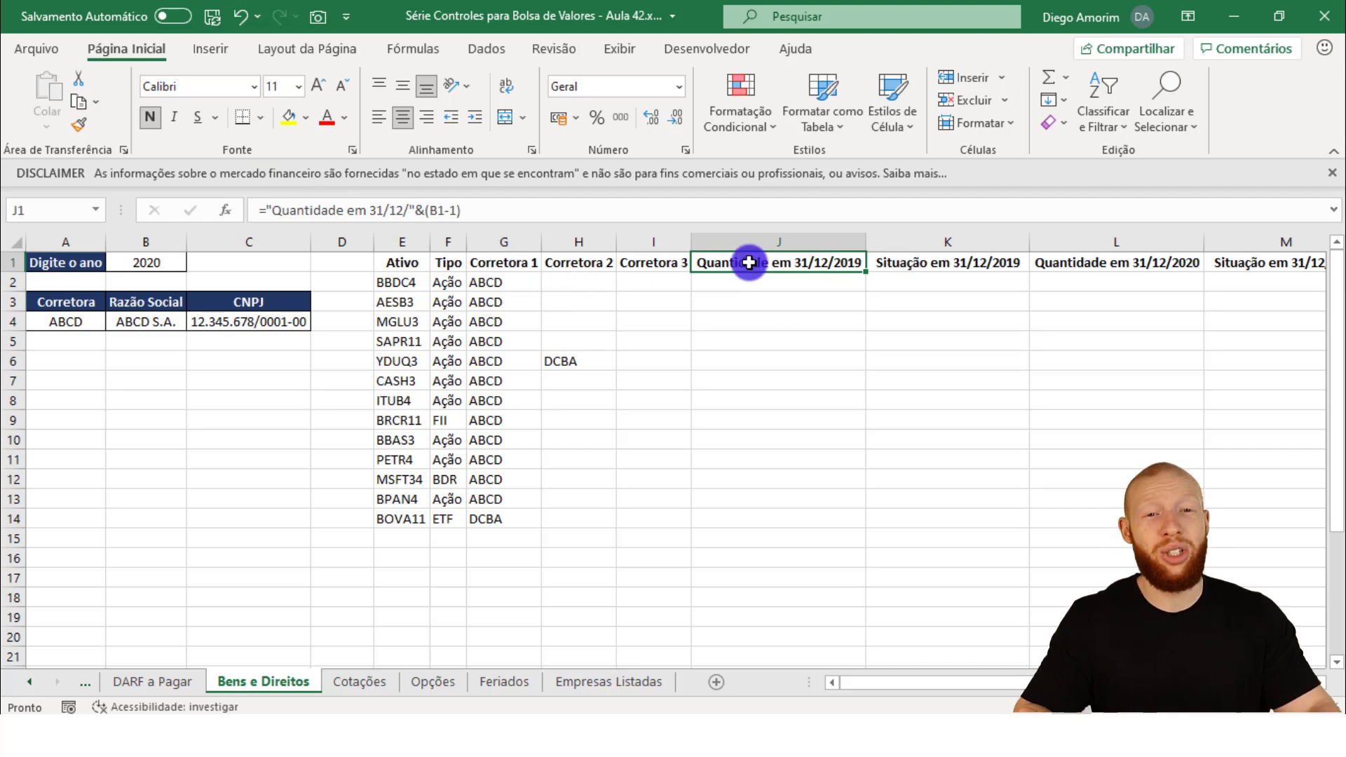
double_click(824, 260)
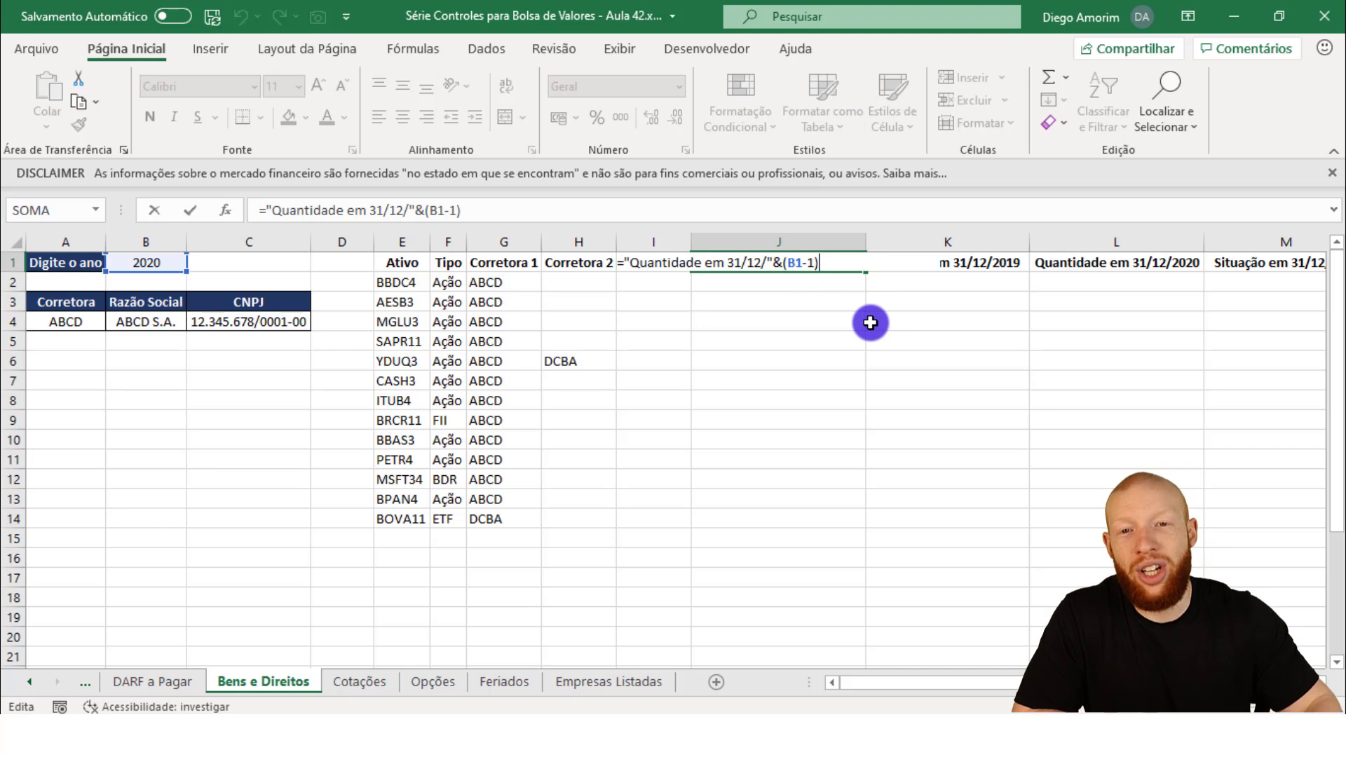
drag(368, 211, 410, 210)
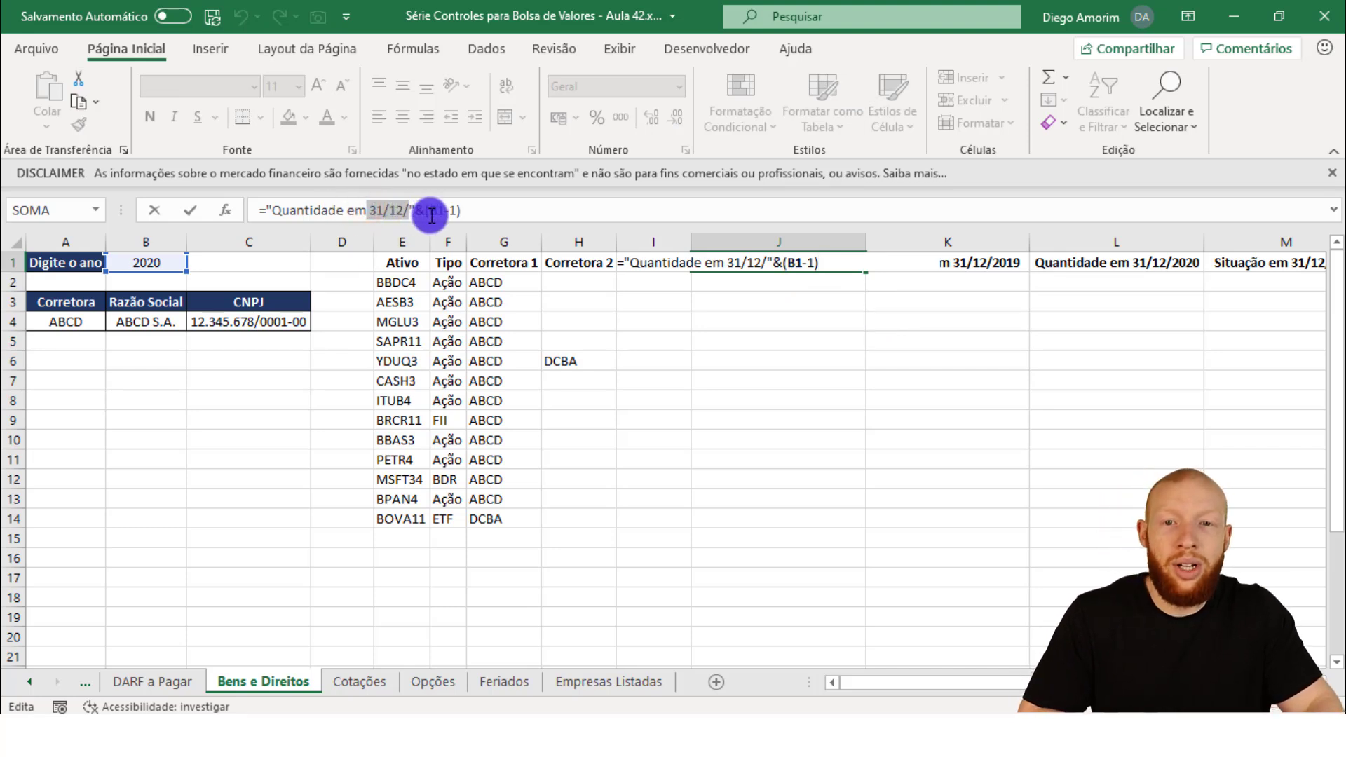
click(439, 211)
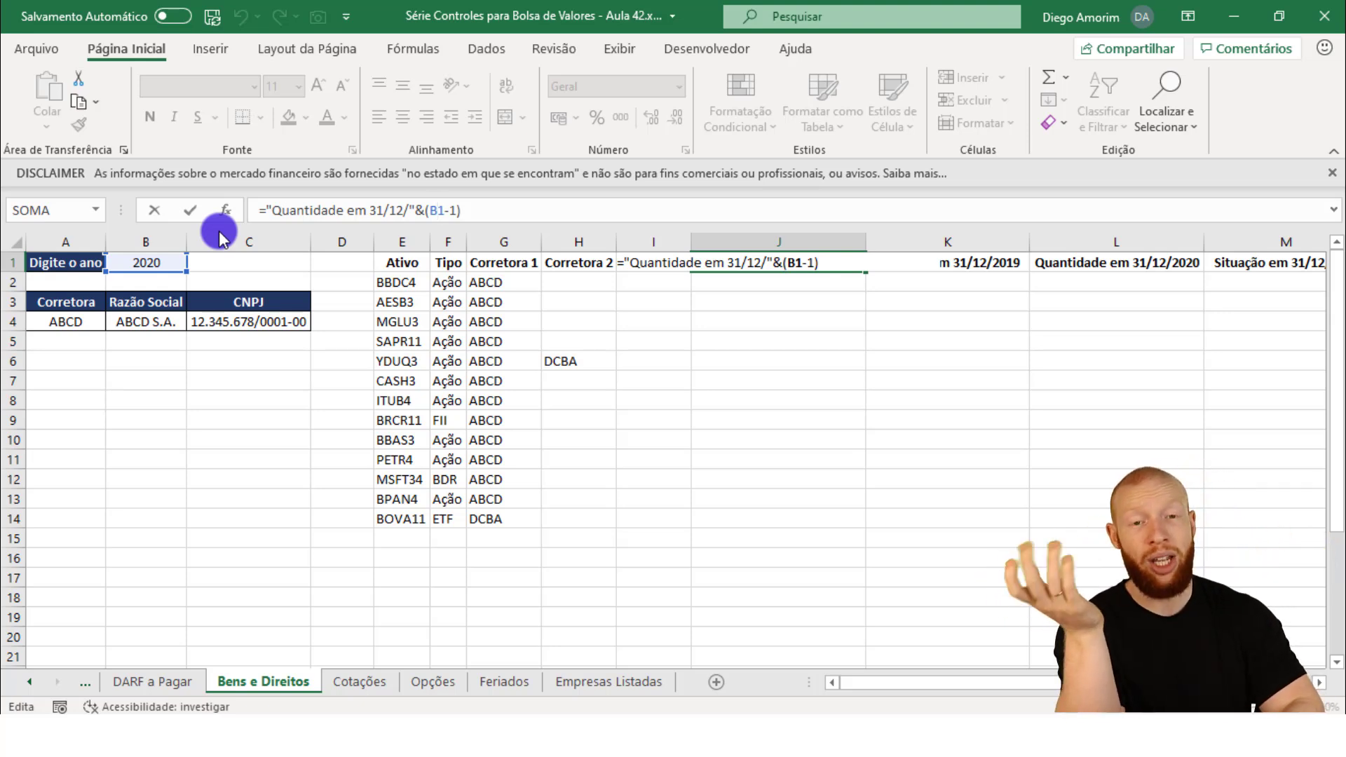
key(Return)
key(Up)
key(Right)
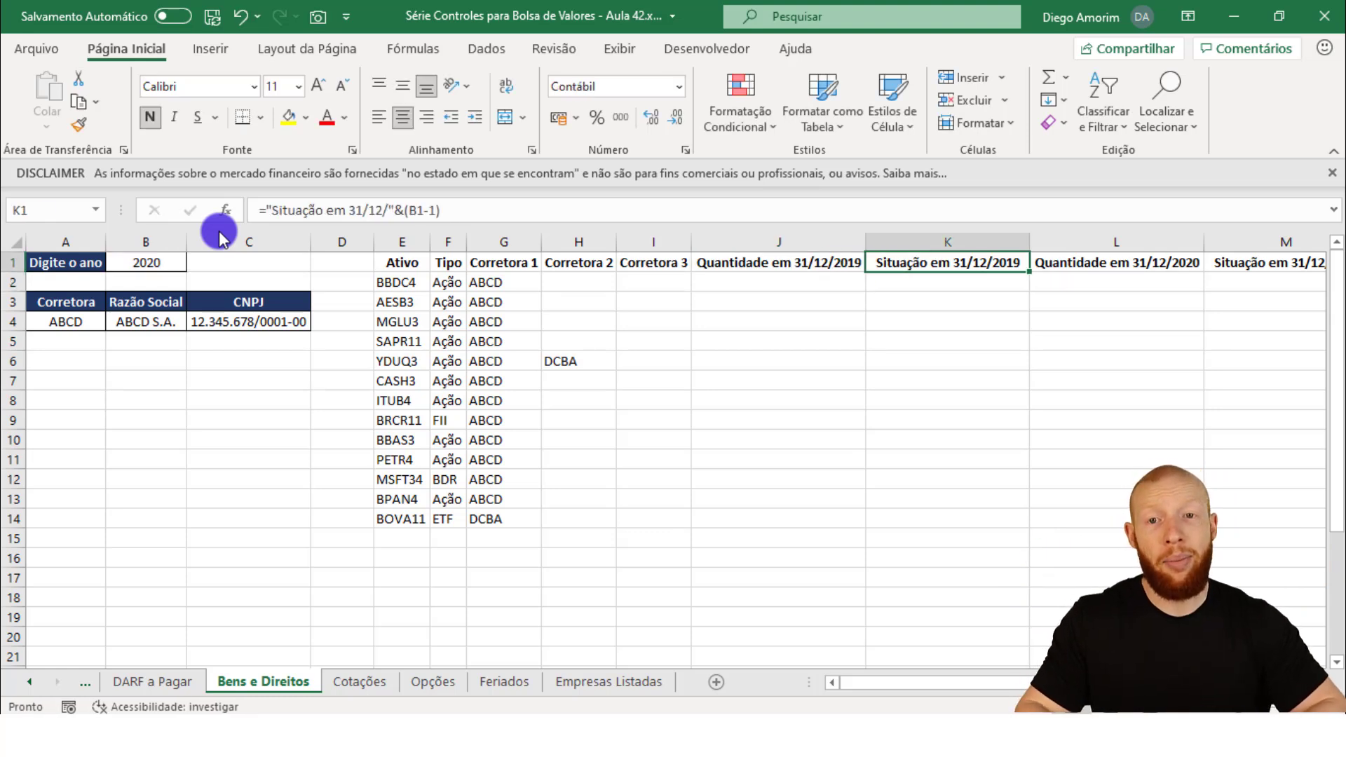
key(F2)
key(Tab)
key(F2)
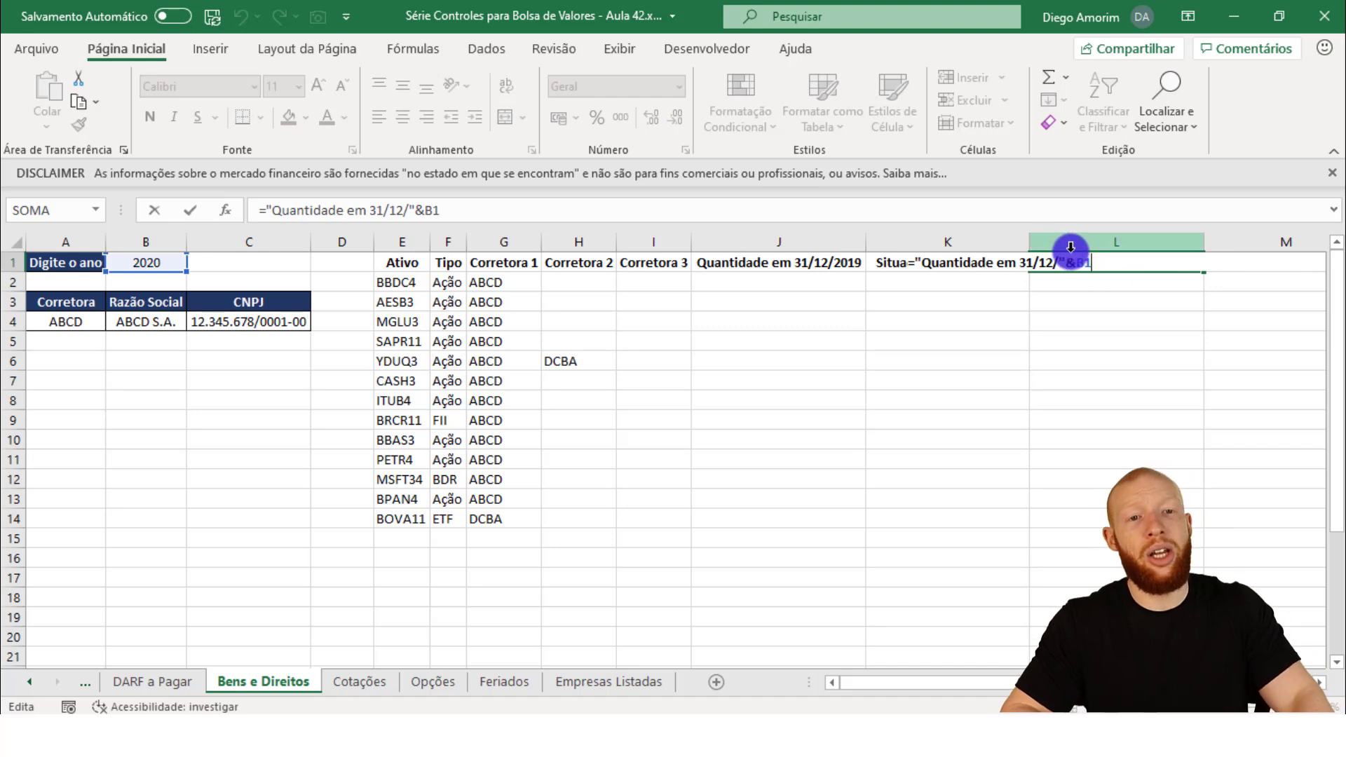
key(Escape)
Review the quantity and situation column pairs for both years and the header formula in N1.
key(Left)
key(Left)
key(ctrl+space)
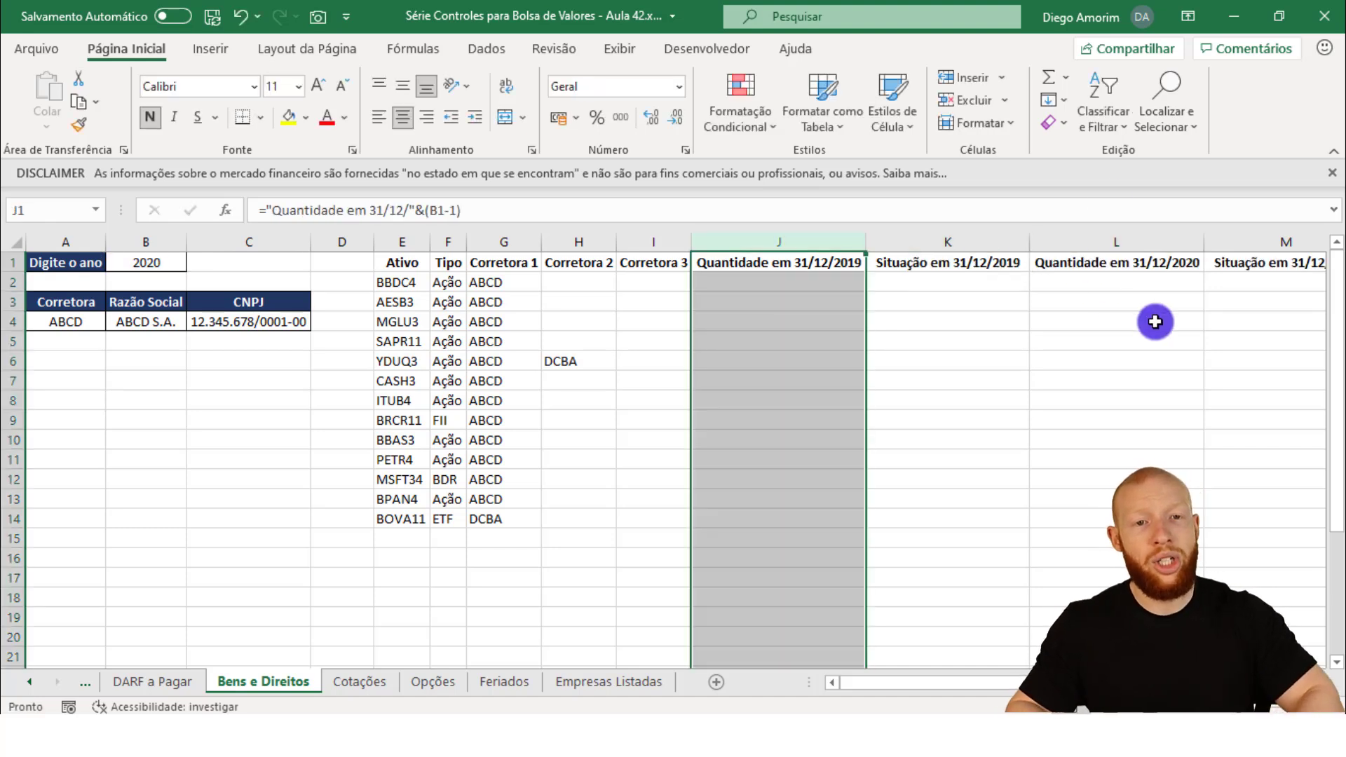
key(shift+Right)
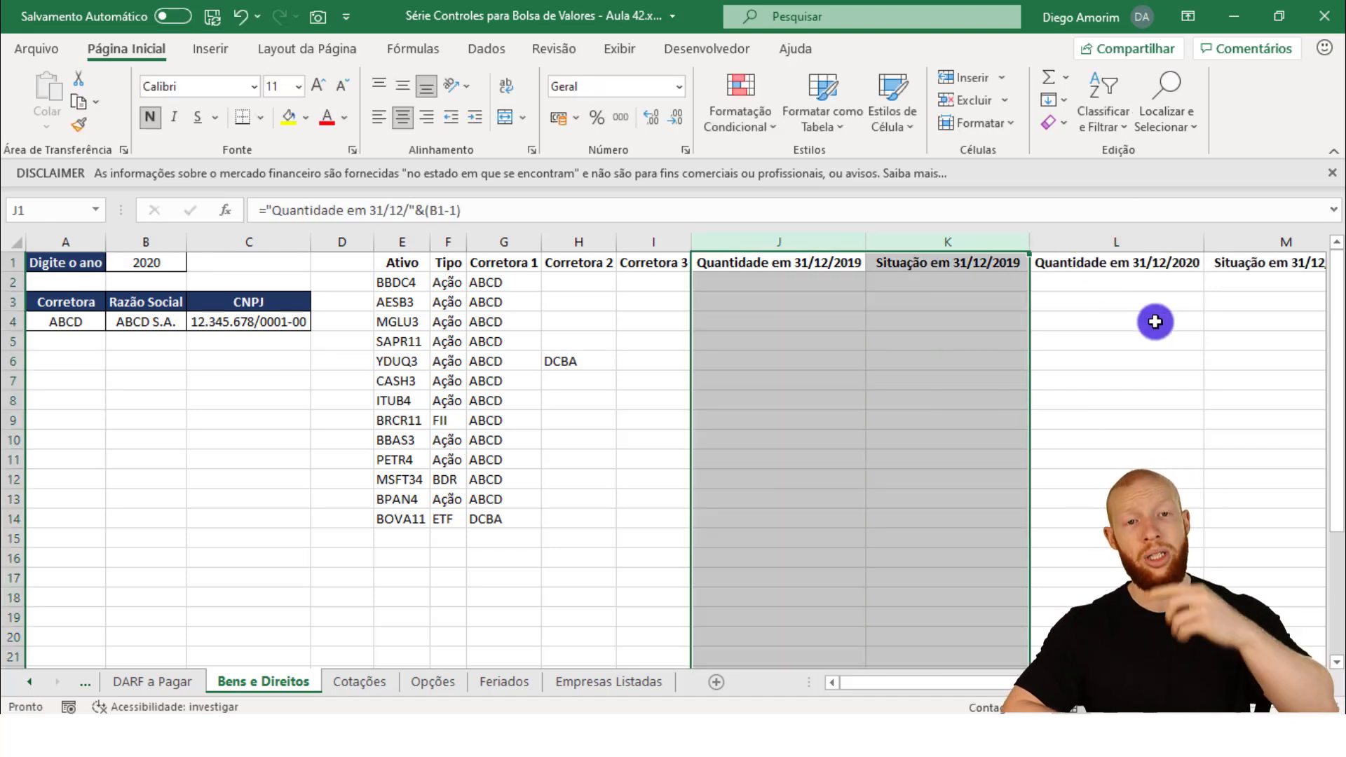
key(Right)
key(ctrl+space)
key(Right)
key(ctrl+space)
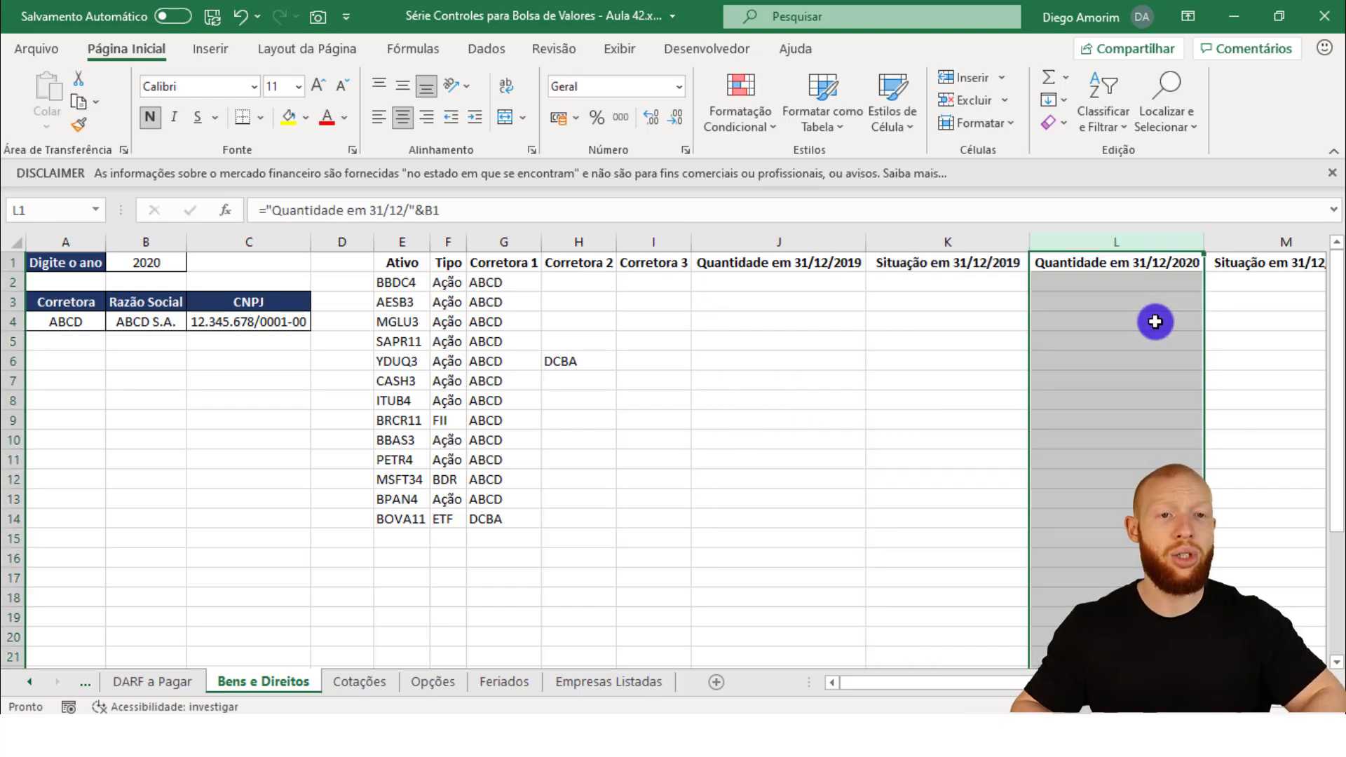
key(shift+Right)
key(Right)
key(Right)
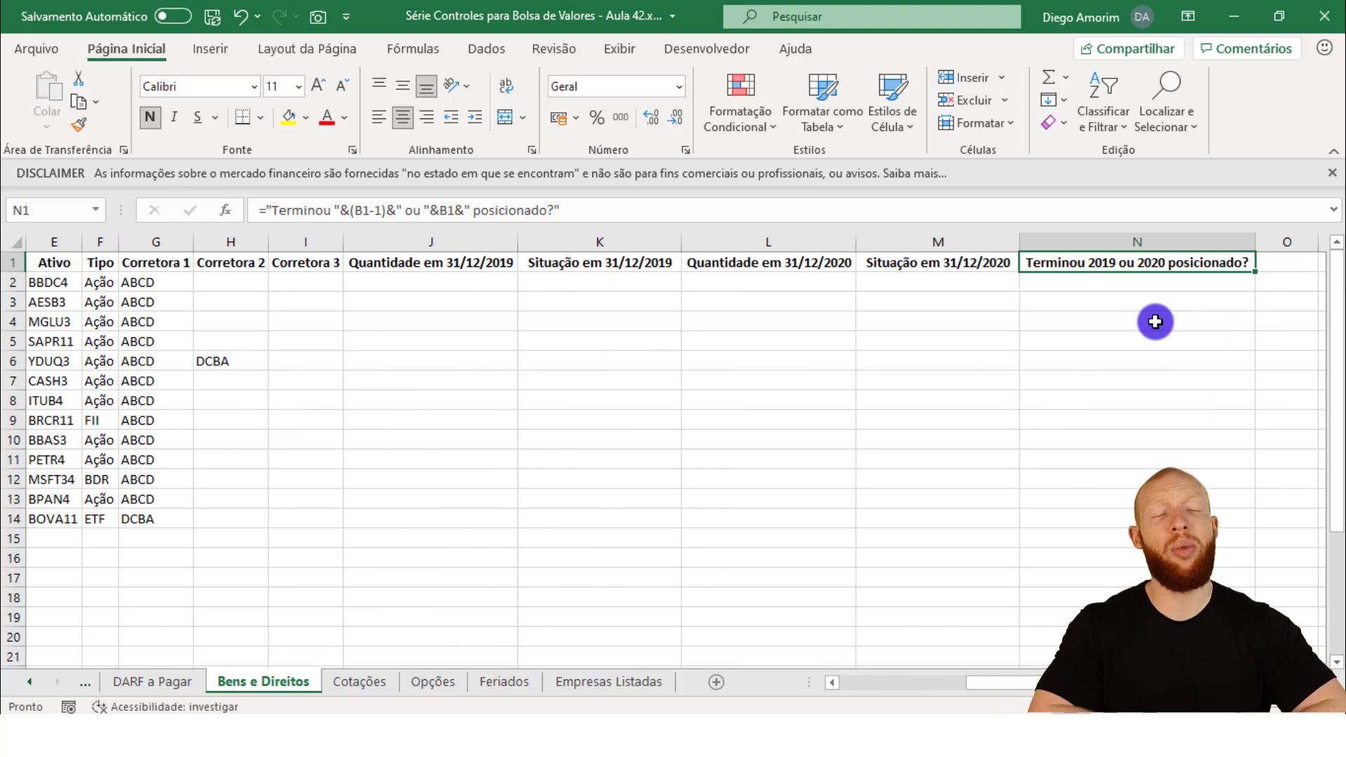
key(Left)
key(Left)
key(Left)
key(Left)
key(Left)
key(Left)
key(Left)
key(Left)
key(Left)
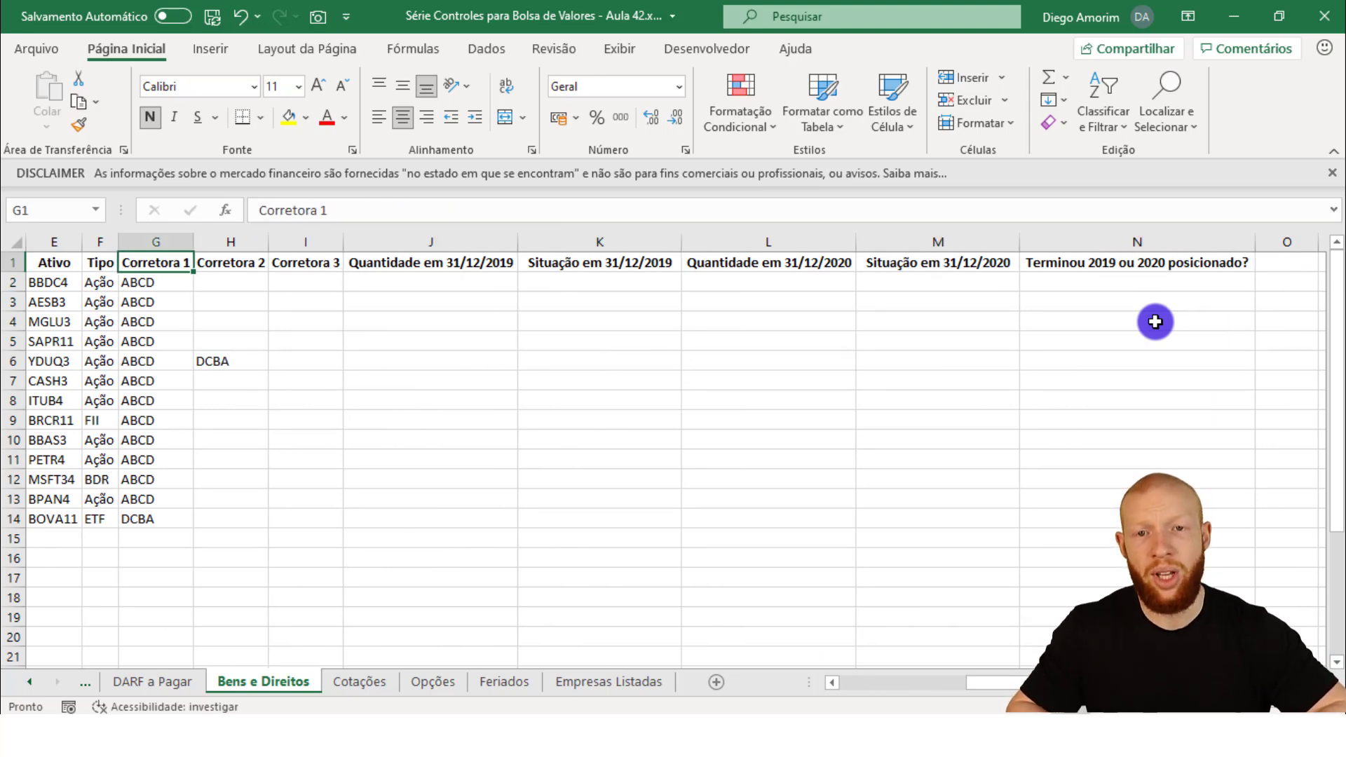
key(Left)
key(Left)
key(Left)
key(Left)
key(Down)
key(Right)
key(Right)
key(Right)
key(Right)
key(Right)
key(Right)
key(Right)
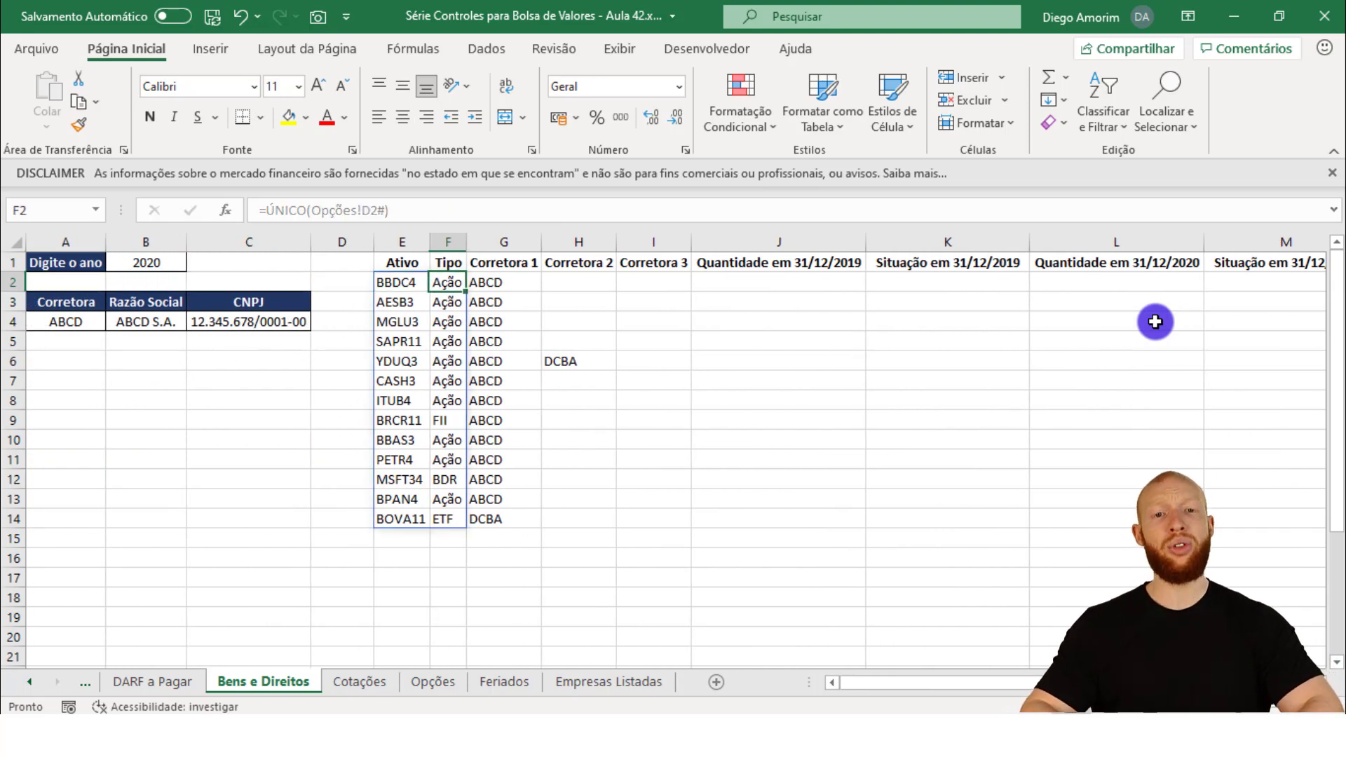
key(Right)
key(Right)
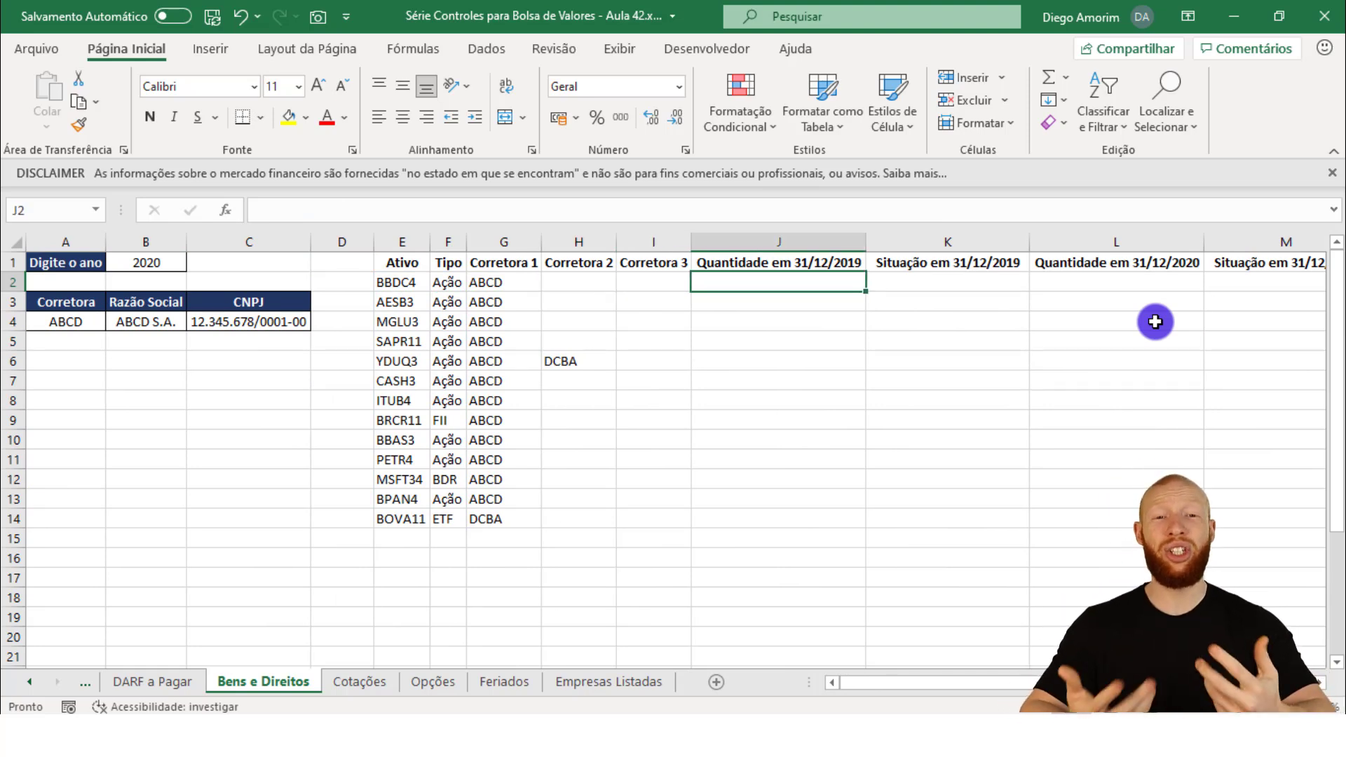
Inspect the asset and type cells in E2 and F2 alongside the prior-year quantity header in J1.
click(415, 285)
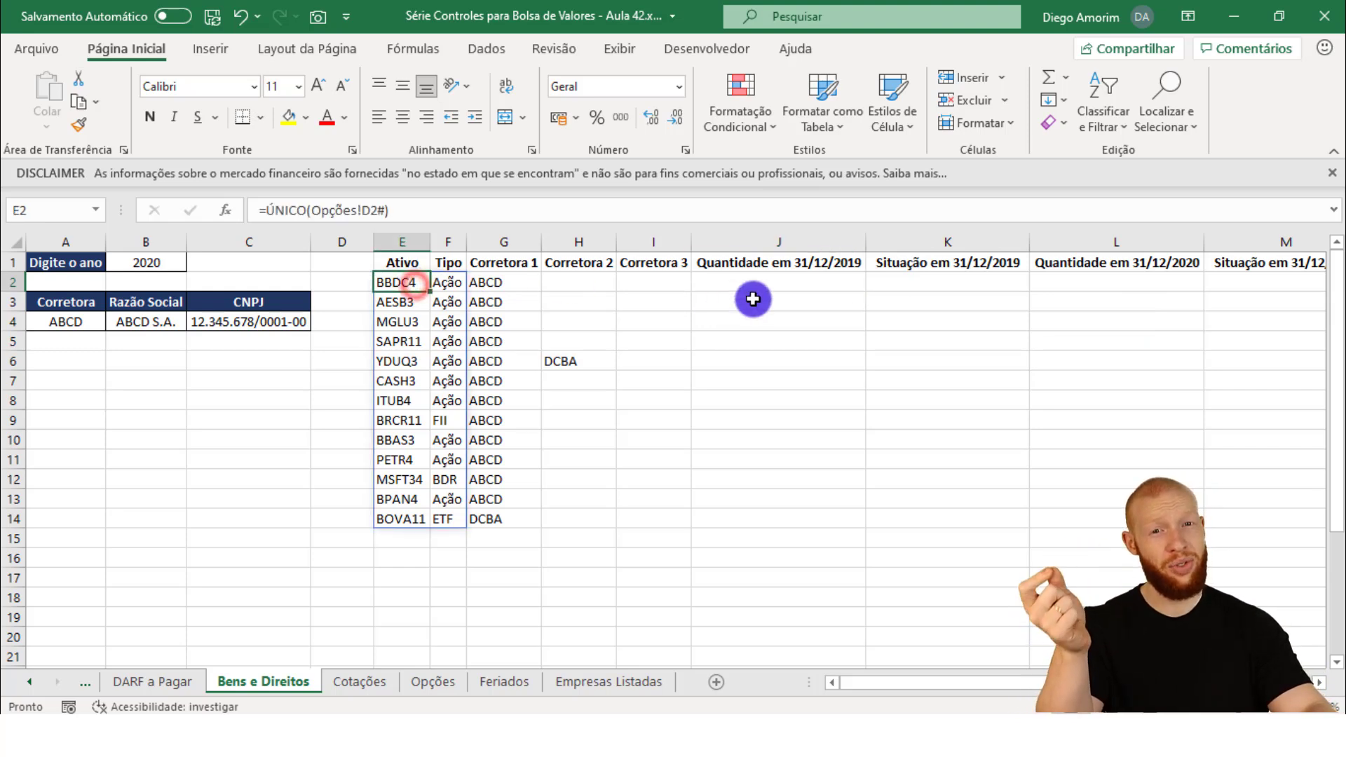
click(785, 263)
click(803, 285)
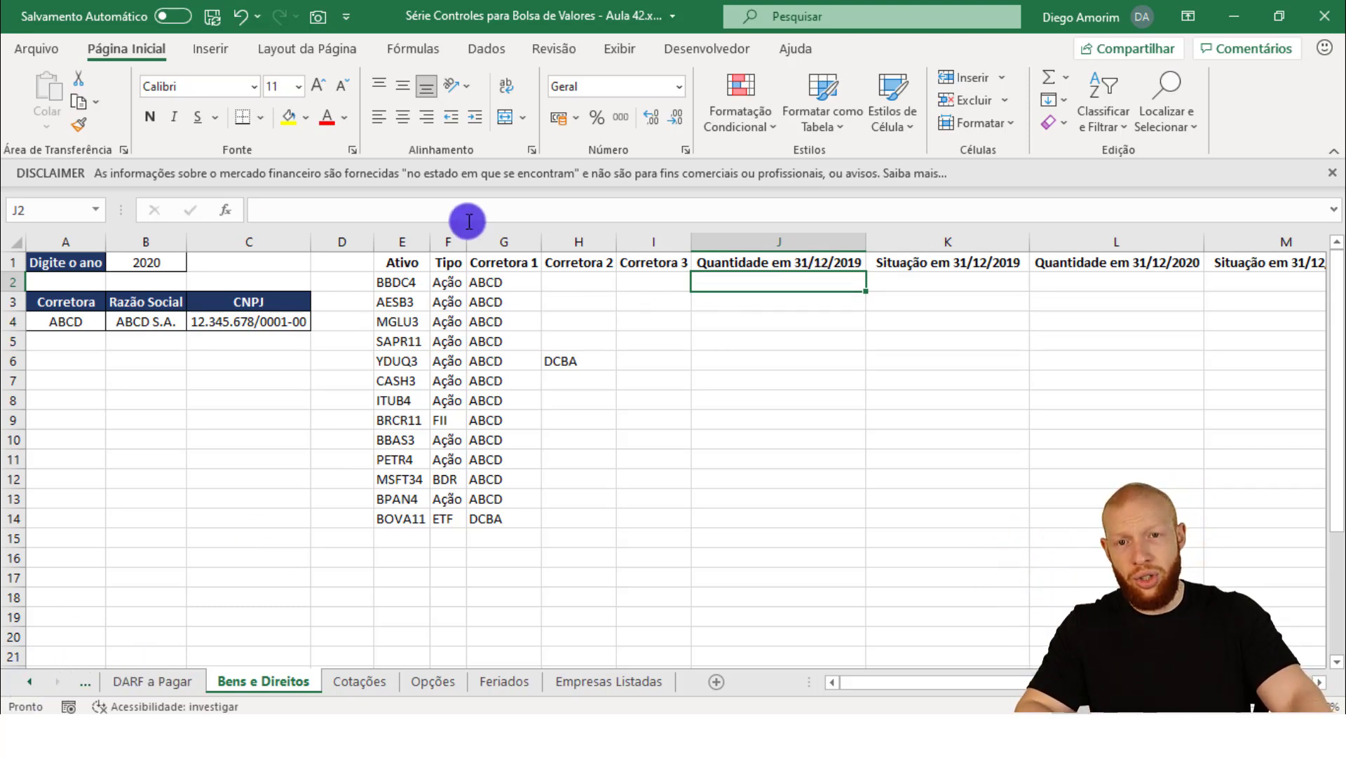
click(399, 284)
click(450, 282)
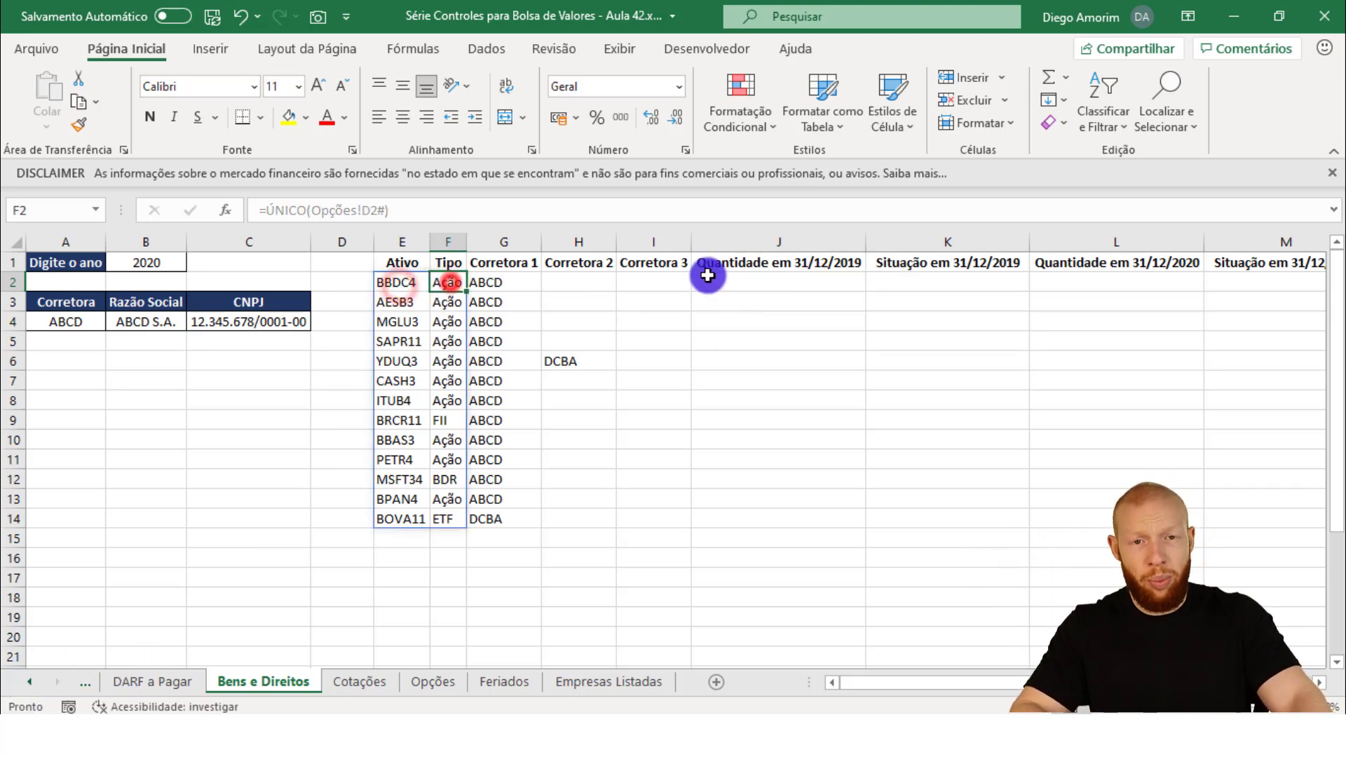
click(777, 265)
Start a SOMASES formula in J2 using TabelaMovimentacoes[Quantidade] on the Movimentações sheet as the sum range.
click(786, 280)
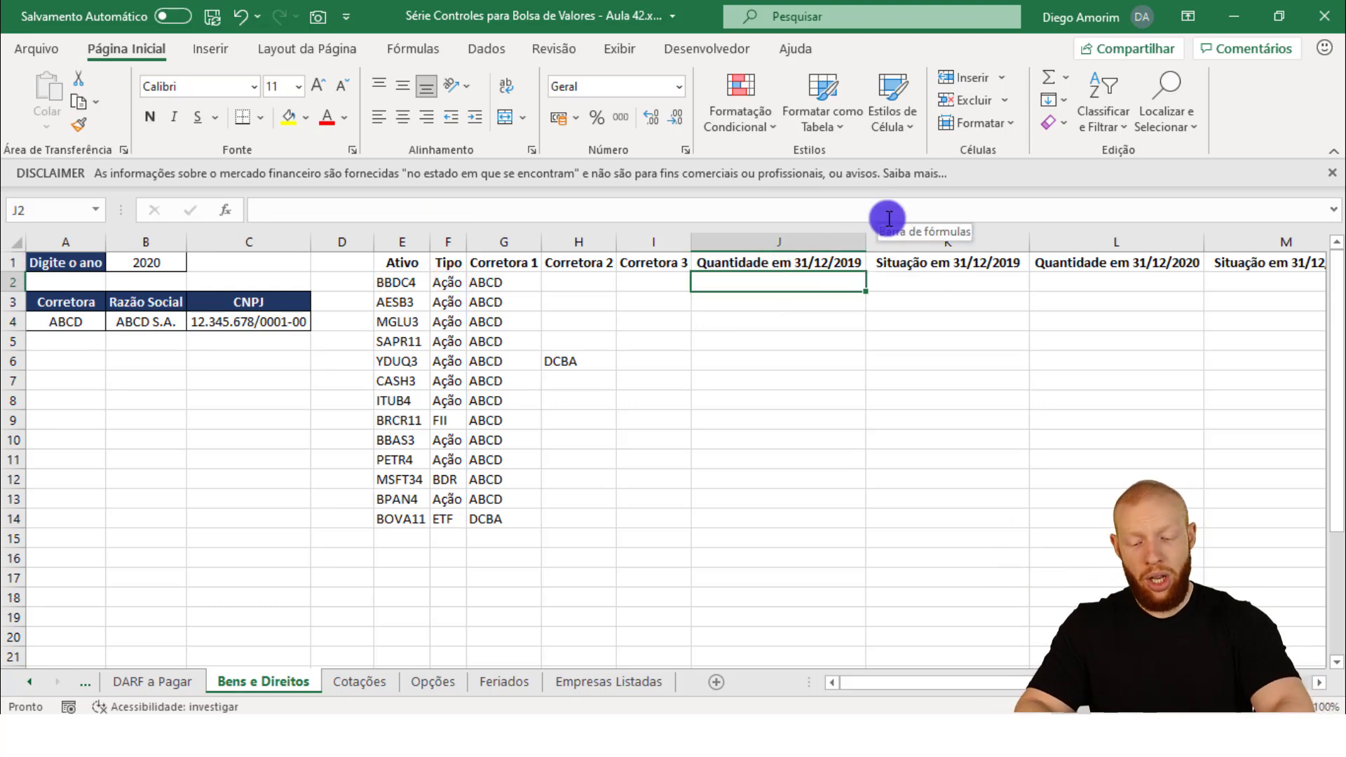
text(=SOMASES()
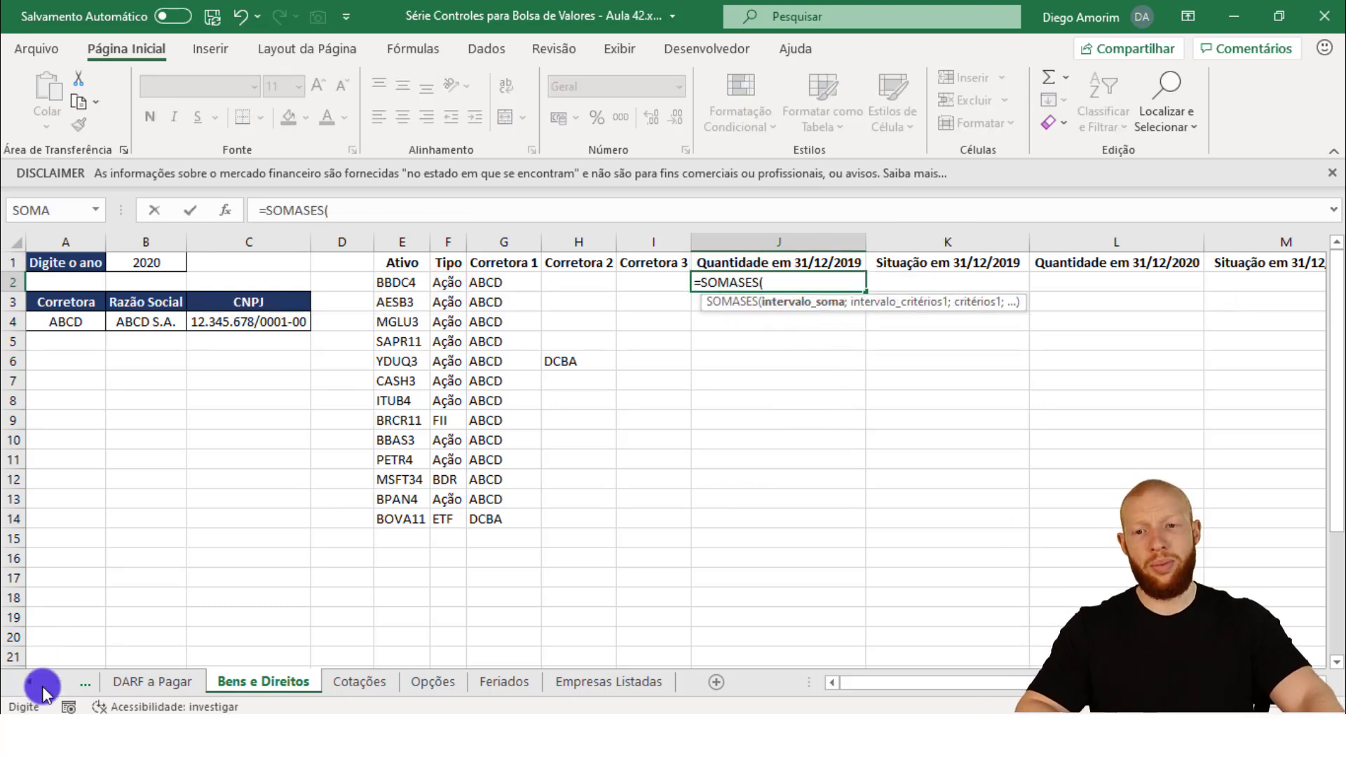
click(28, 682)
click(326, 681)
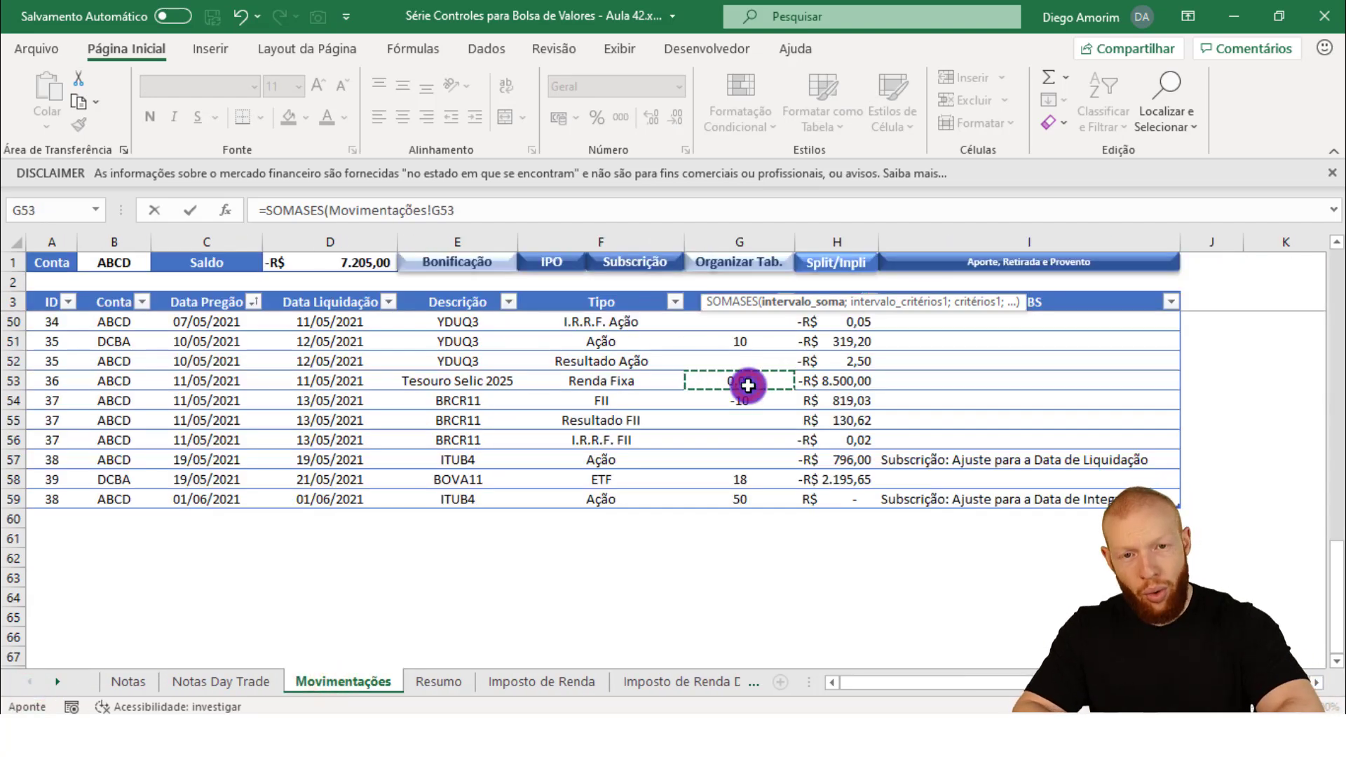
key(ctrl+space)
text(;)
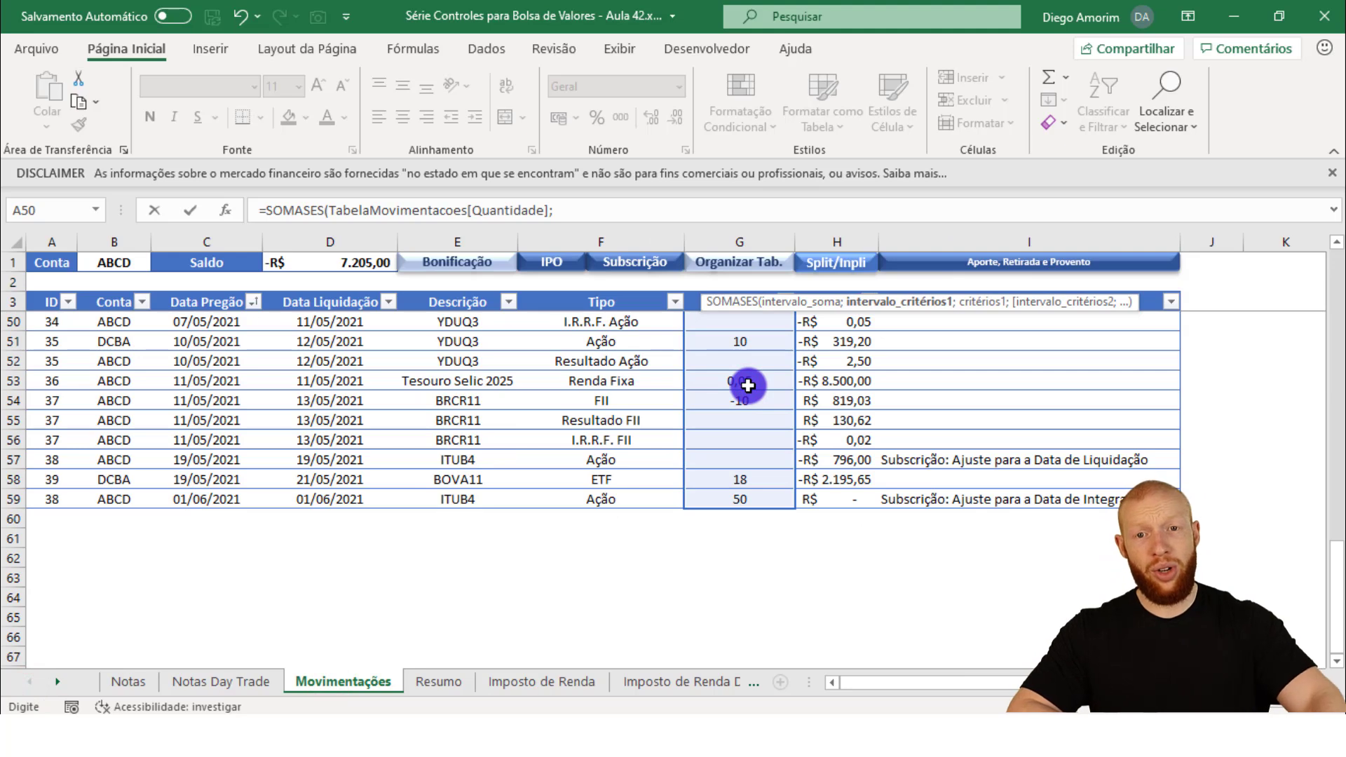
Add TabelaMovimentacoes[Descrição] as the first criteria range, with the spill reference E2# on Bens e Direitos as its criterion.
click(453, 396)
key(ctrl+space)
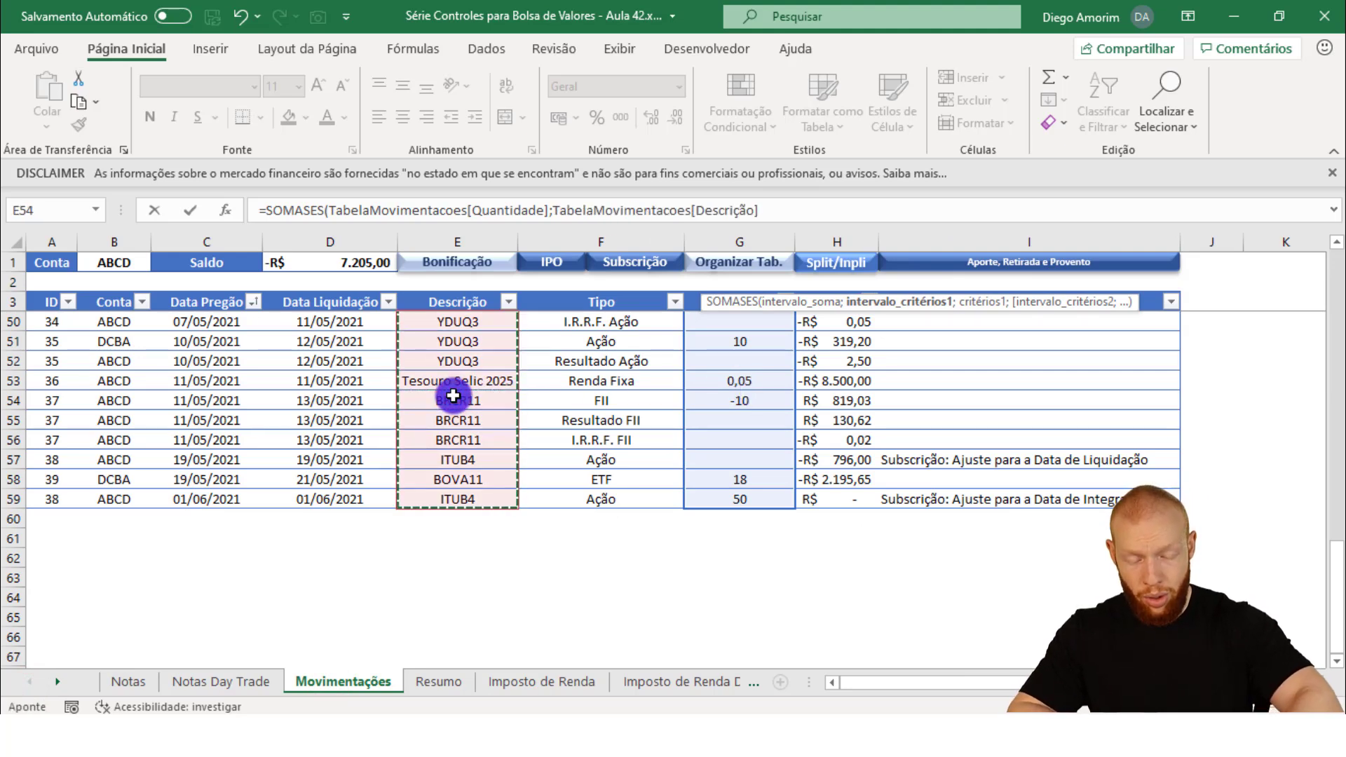
text(;)
click(63, 678)
click(308, 683)
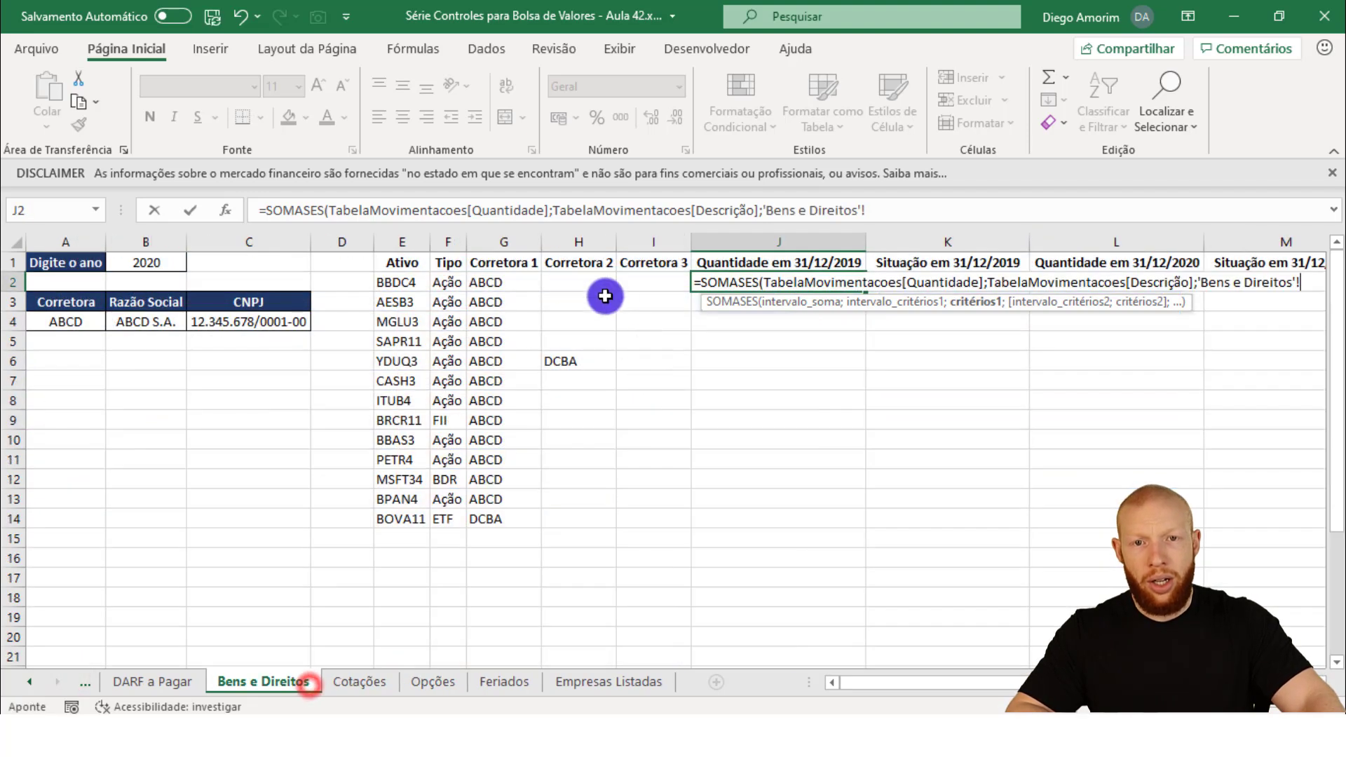
click(395, 282)
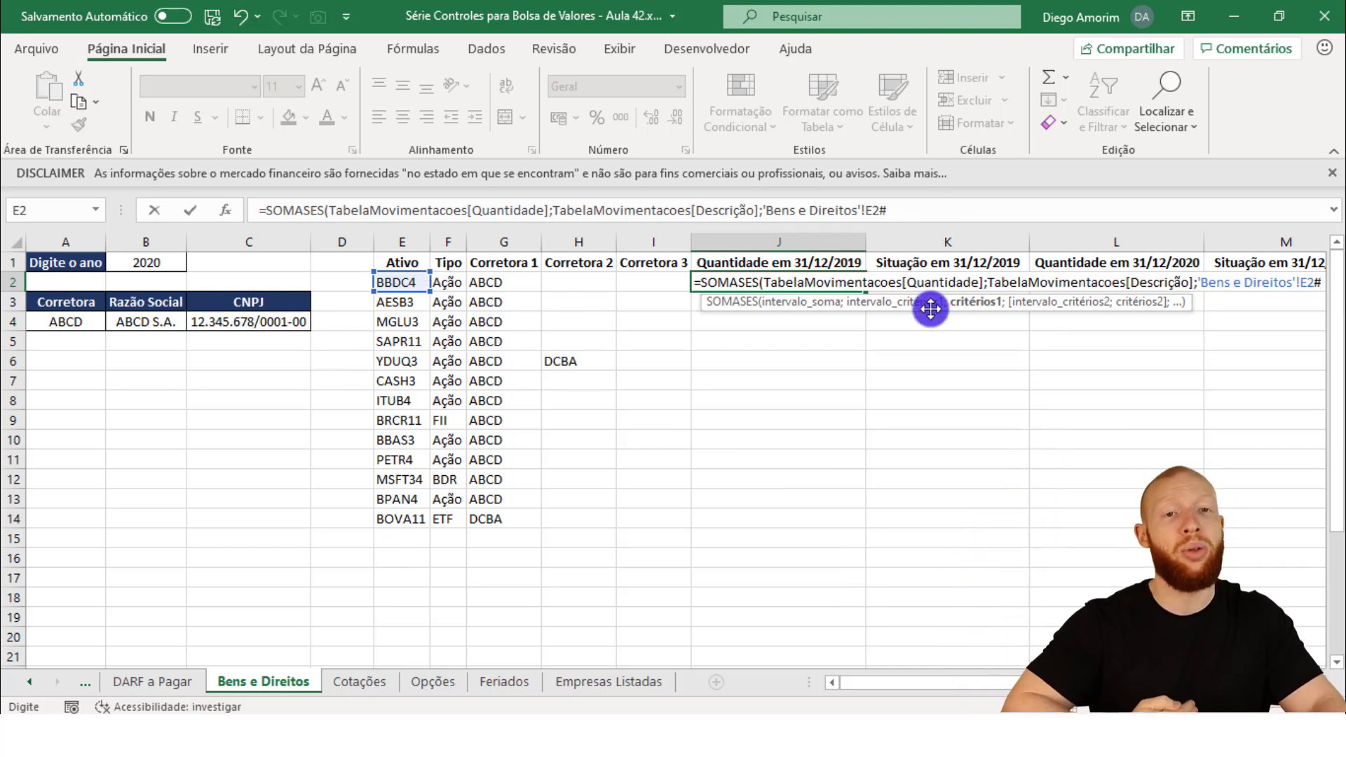
Reduce the first criterion to plain E2, without sheet name or spill operator, followed by an argument separator.
drag(867, 211, 767, 211)
key(BackSpace)
text(;)
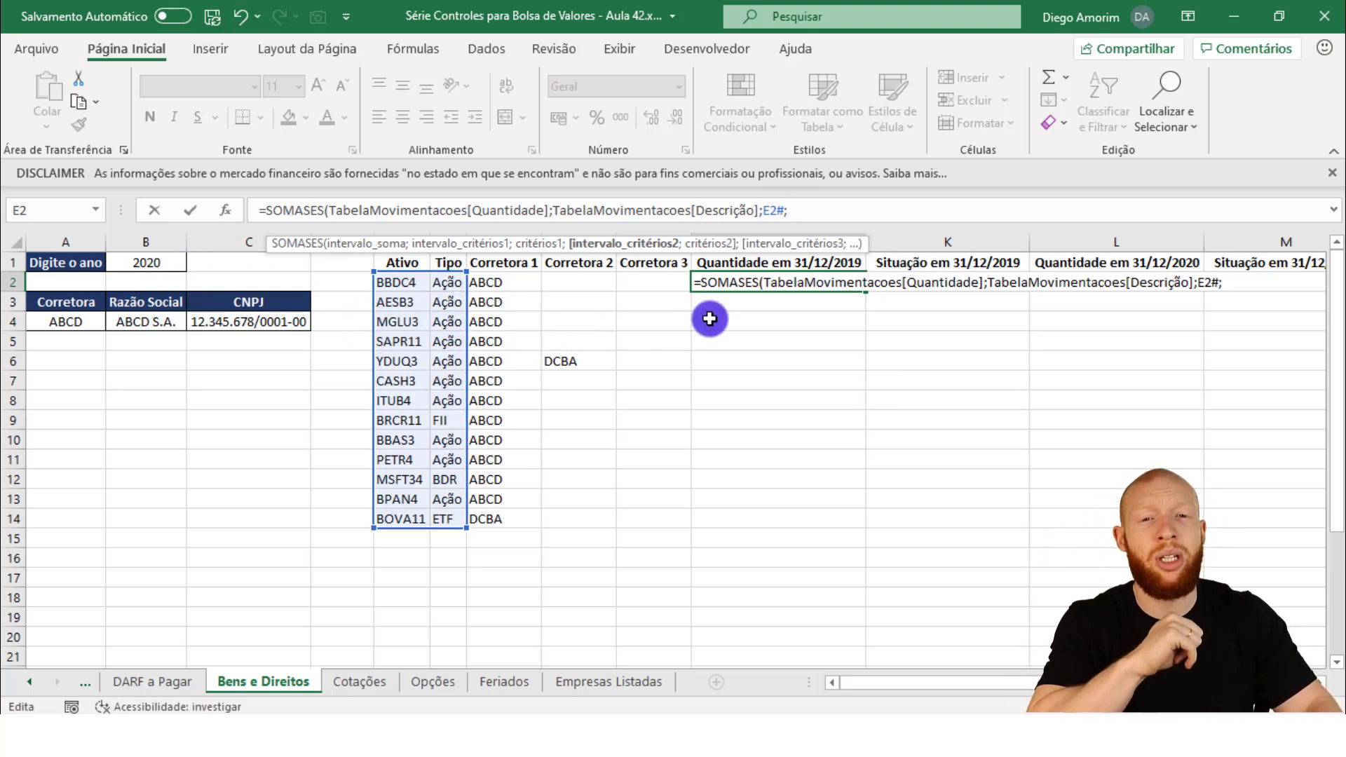
click(783, 210)
key(BackSpace)
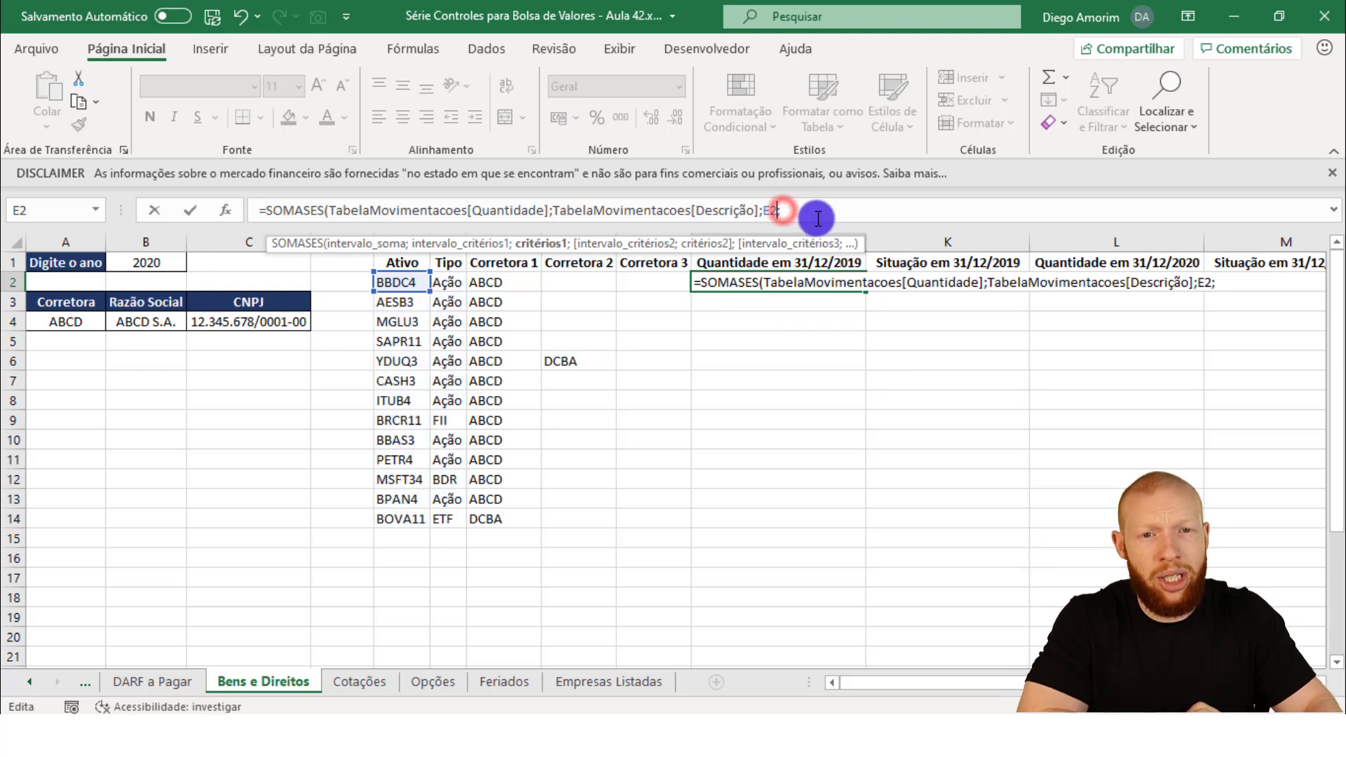
key(Right)
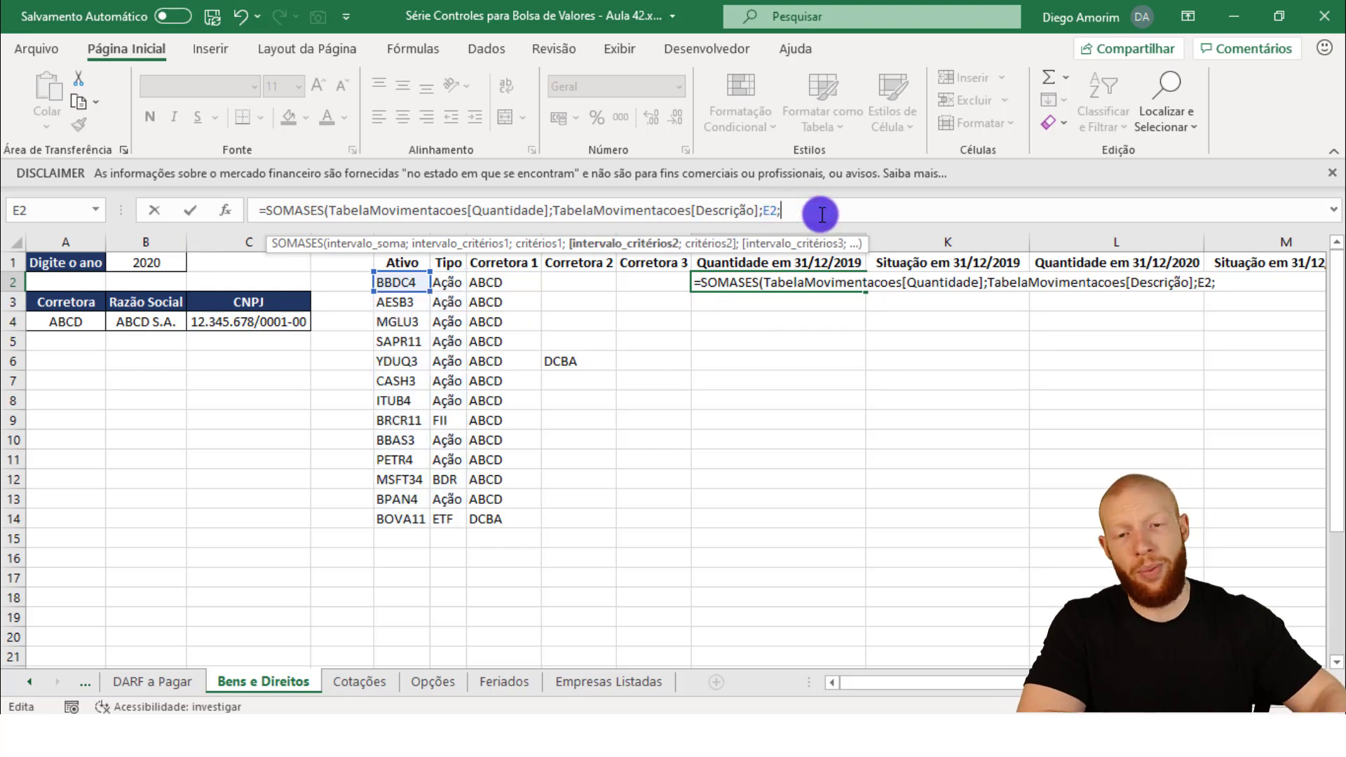
Add TabelaMovimentacoes[Tipo] from the Movimentações sheet as the second criteria range.
click(29, 680)
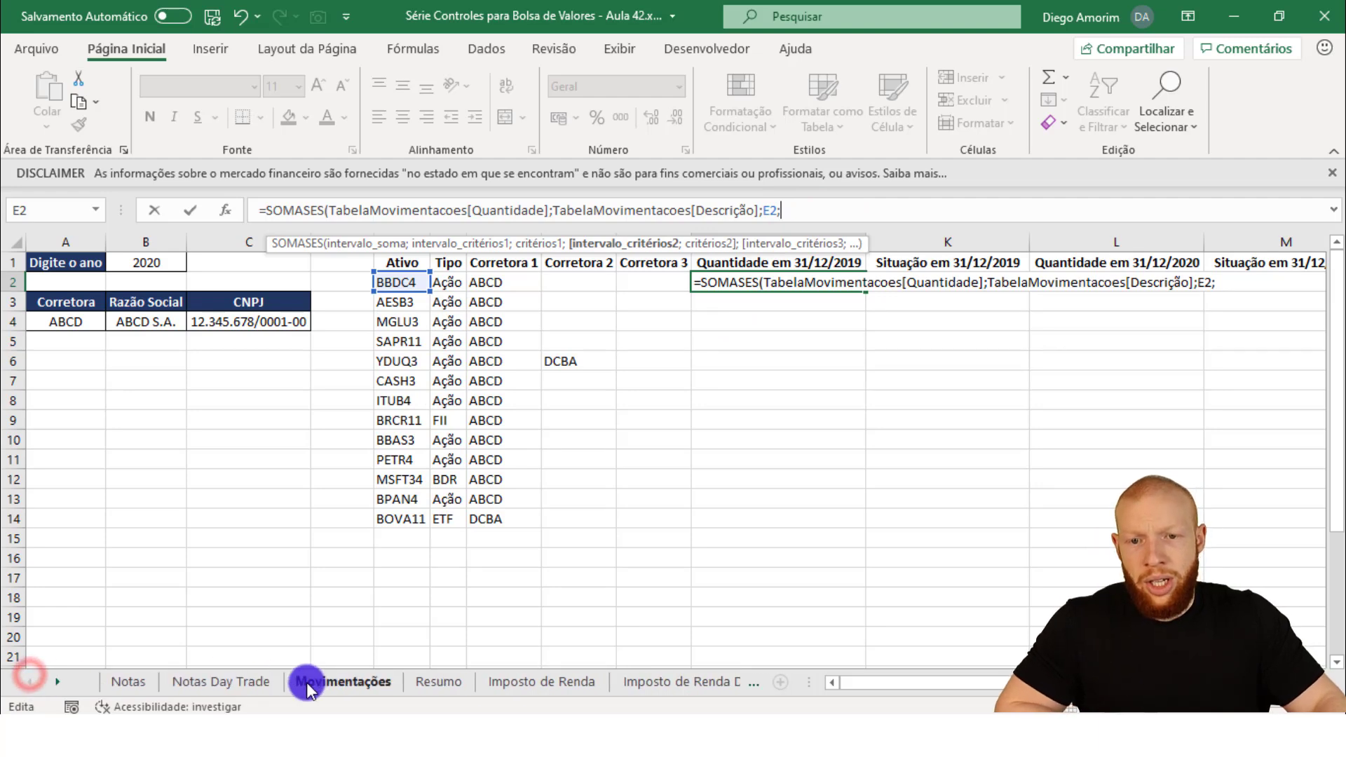
click(309, 681)
click(600, 384)
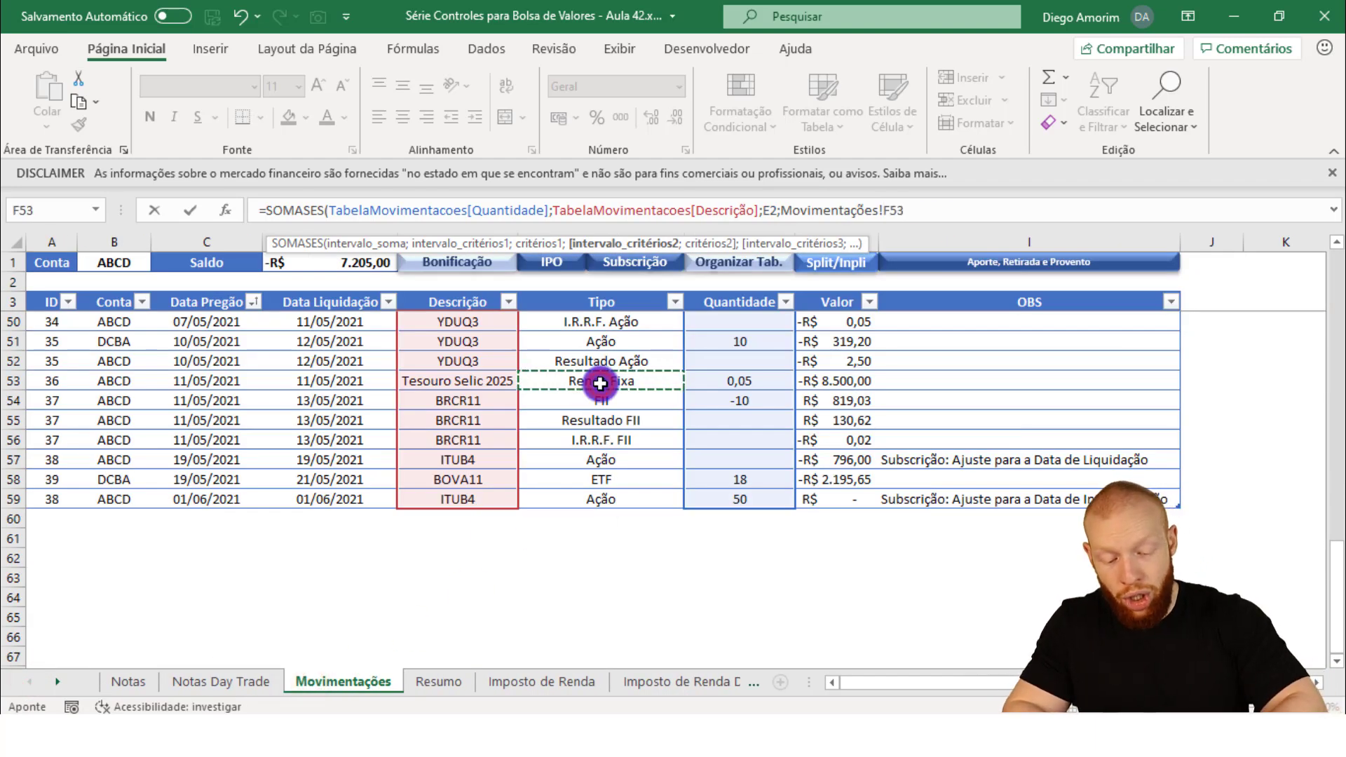
key(ctrl+space)
text(;)
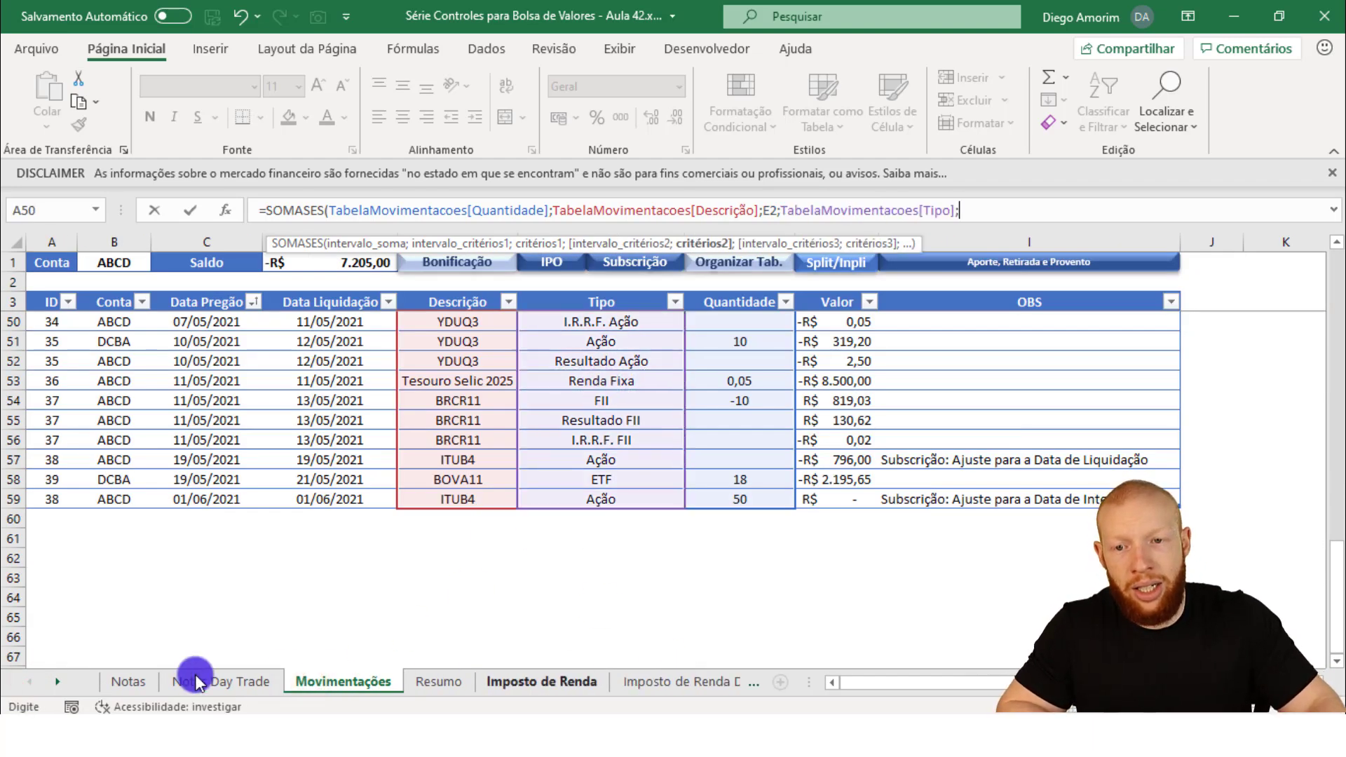
Set the second criterion to the type cell F2 on Bens e Direitos, removing the sheet name from the reference.
ctrl+click(57, 681)
click(293, 680)
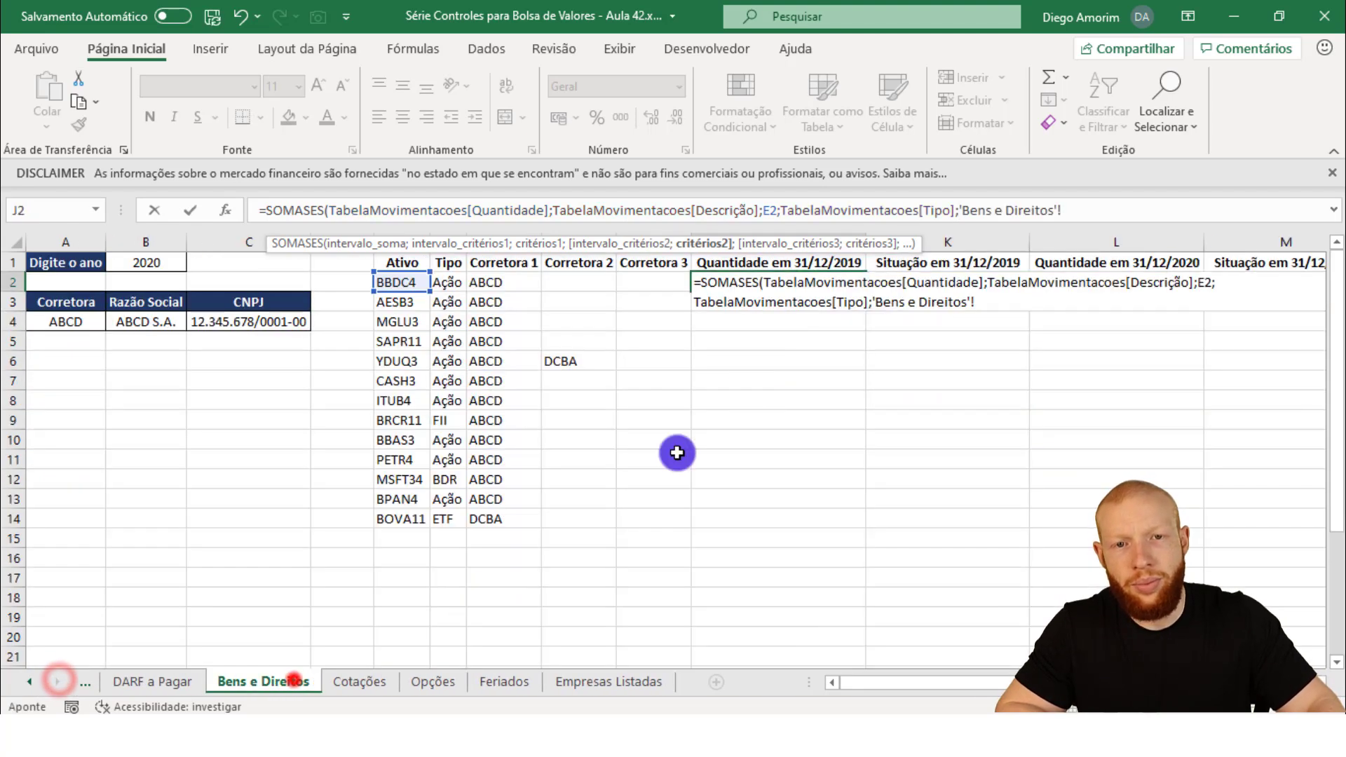
click(451, 283)
drag(1061, 210, 960, 212)
key(BackSpace)
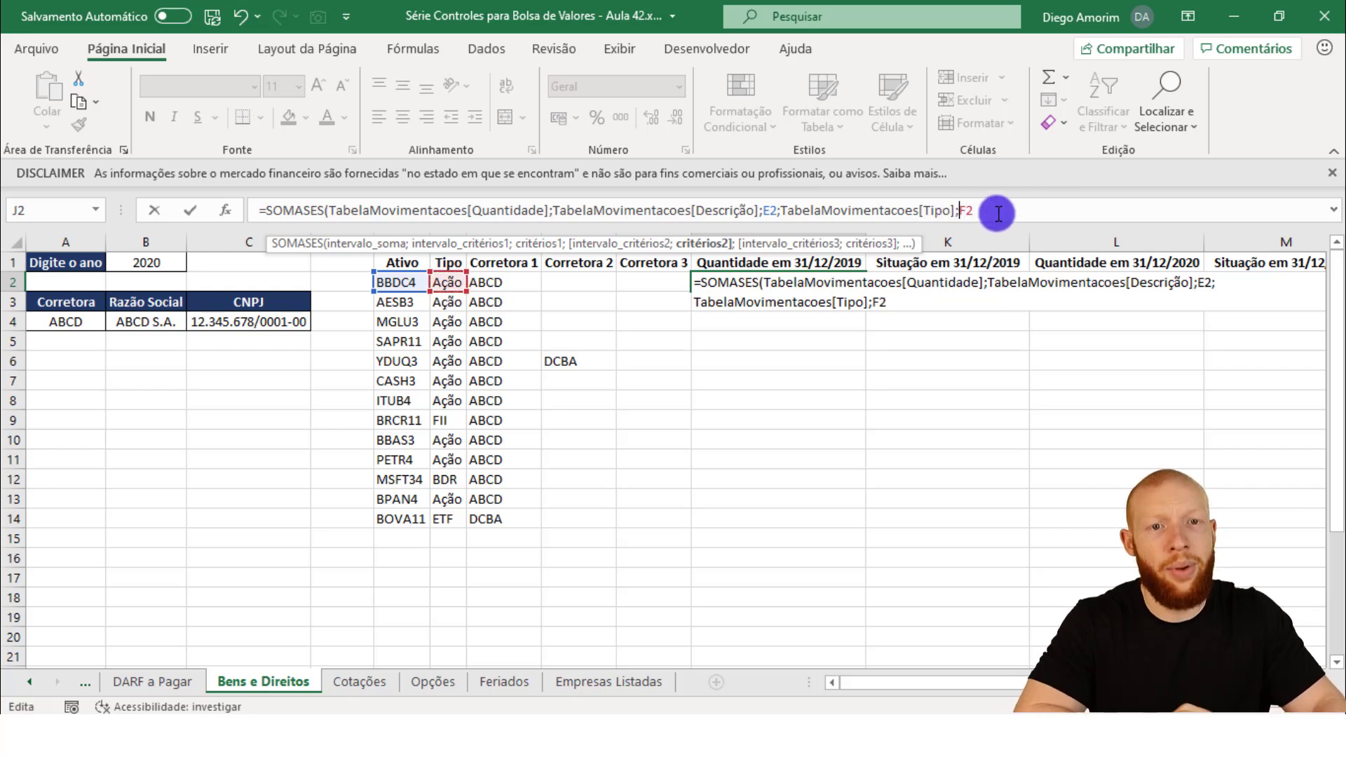
Add TabelaMovimentacoes[Data Liquidação] from the Movimentações sheet as the third criteria range of the SOMASES formula.
text(;)
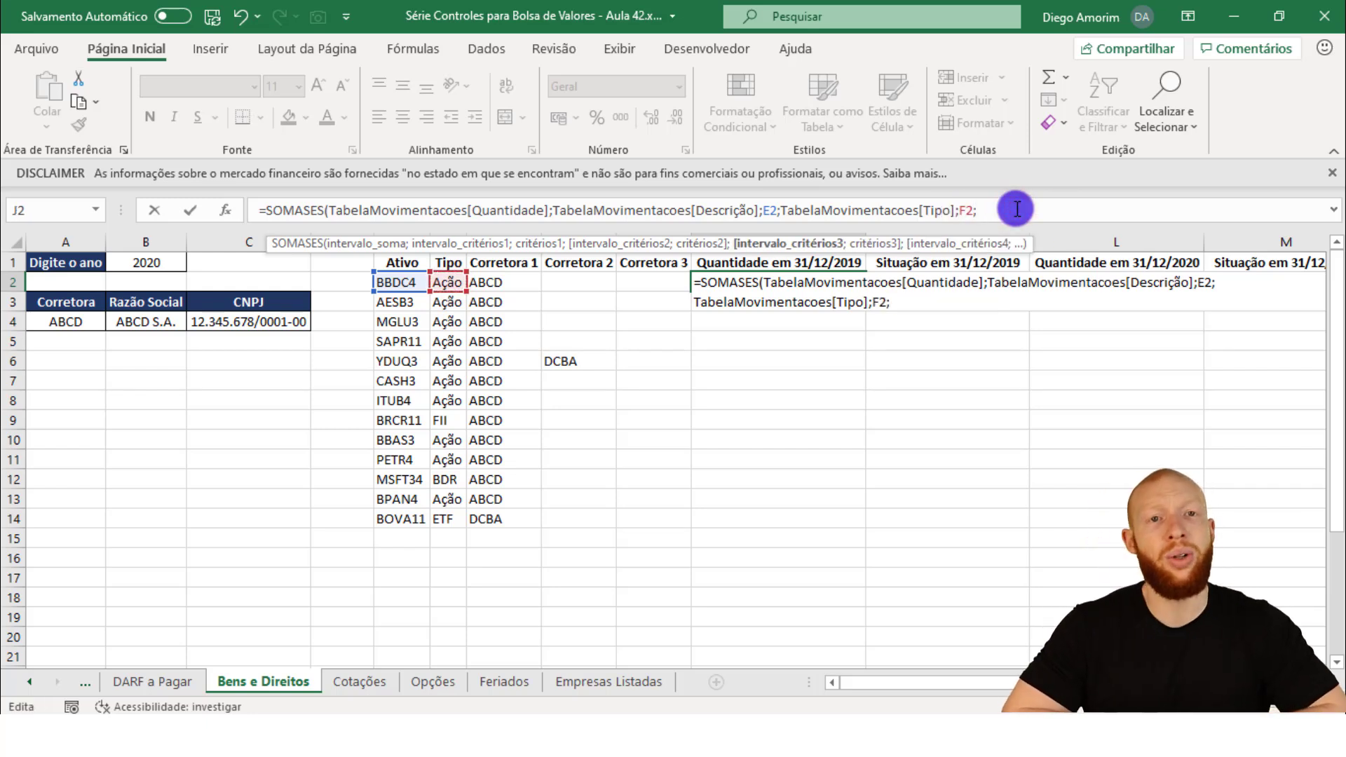
click(32, 685)
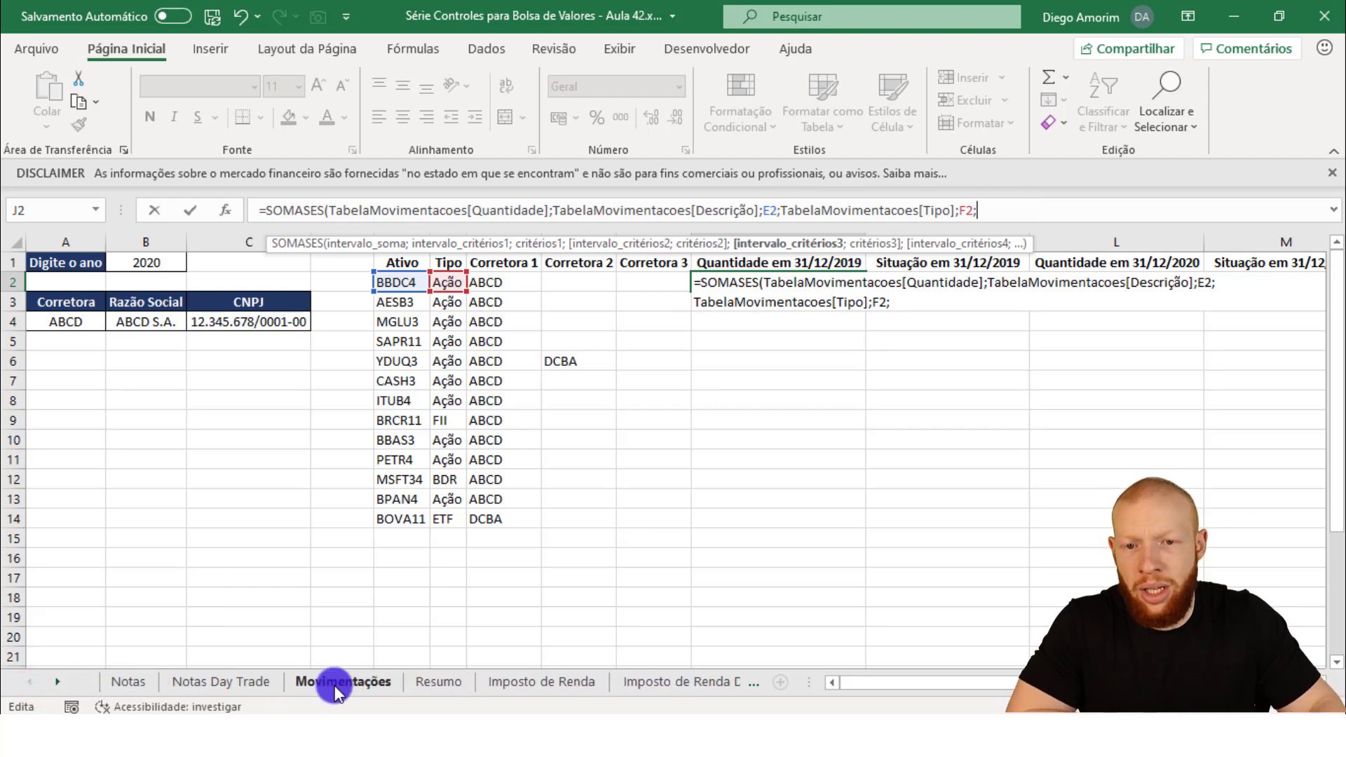
click(369, 694)
click(357, 408)
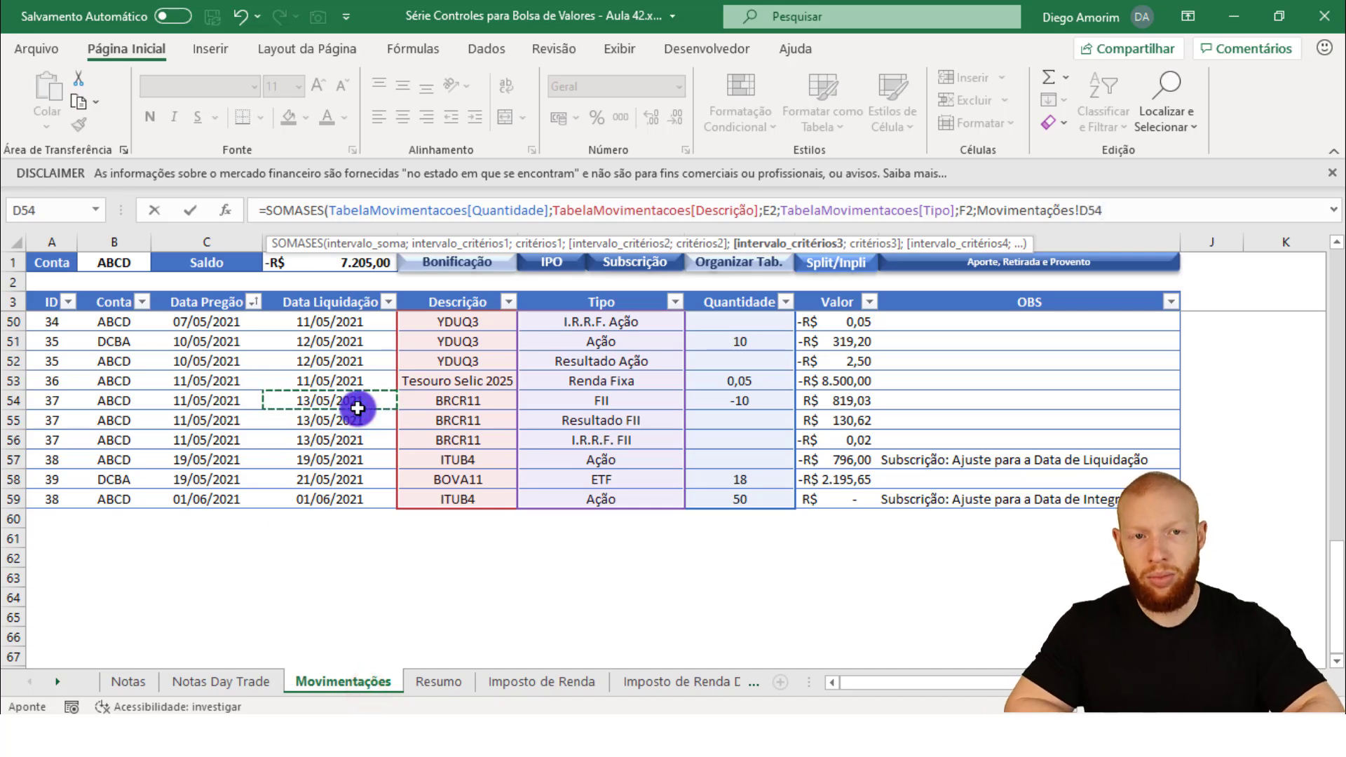
key(ctrl+space)
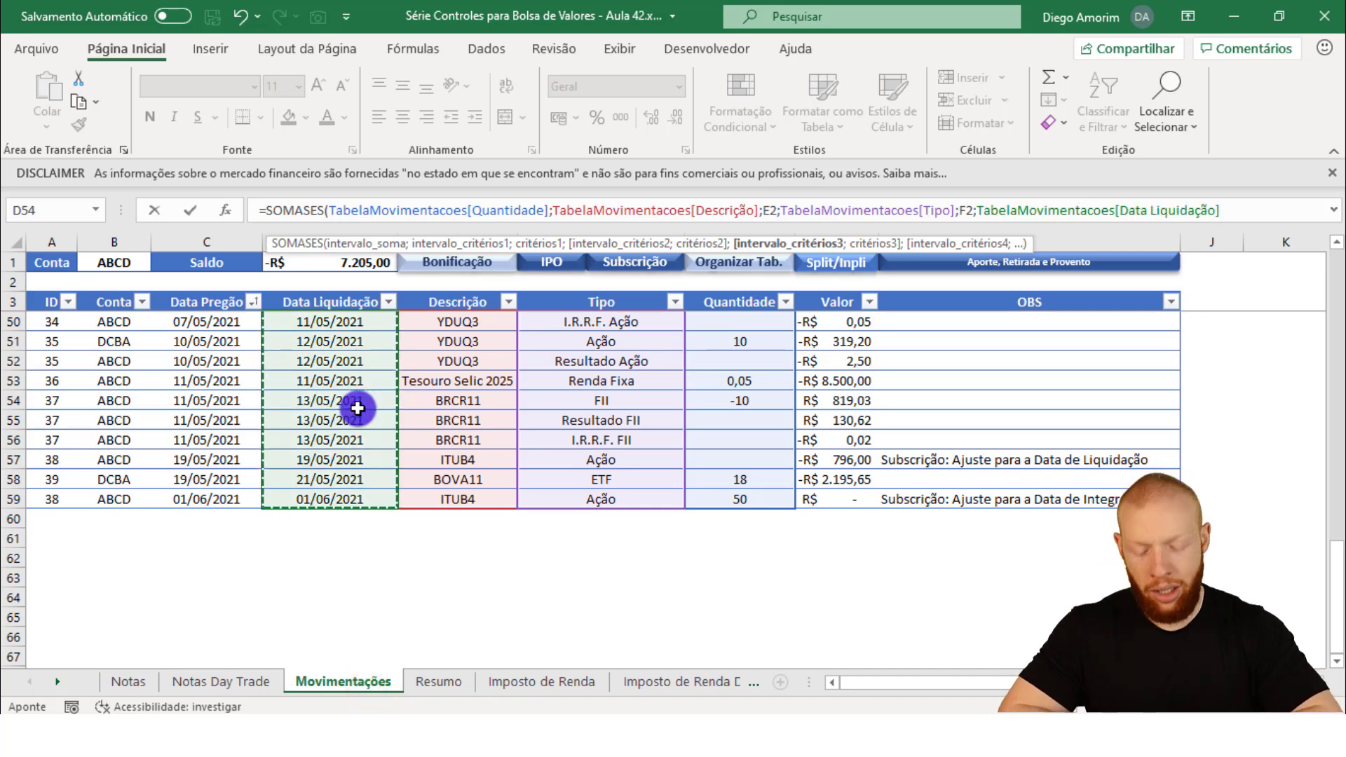
Start the third criterion with "<="& followed by an empty DATA() function, without any sheet name before it.
text(;"<="&)
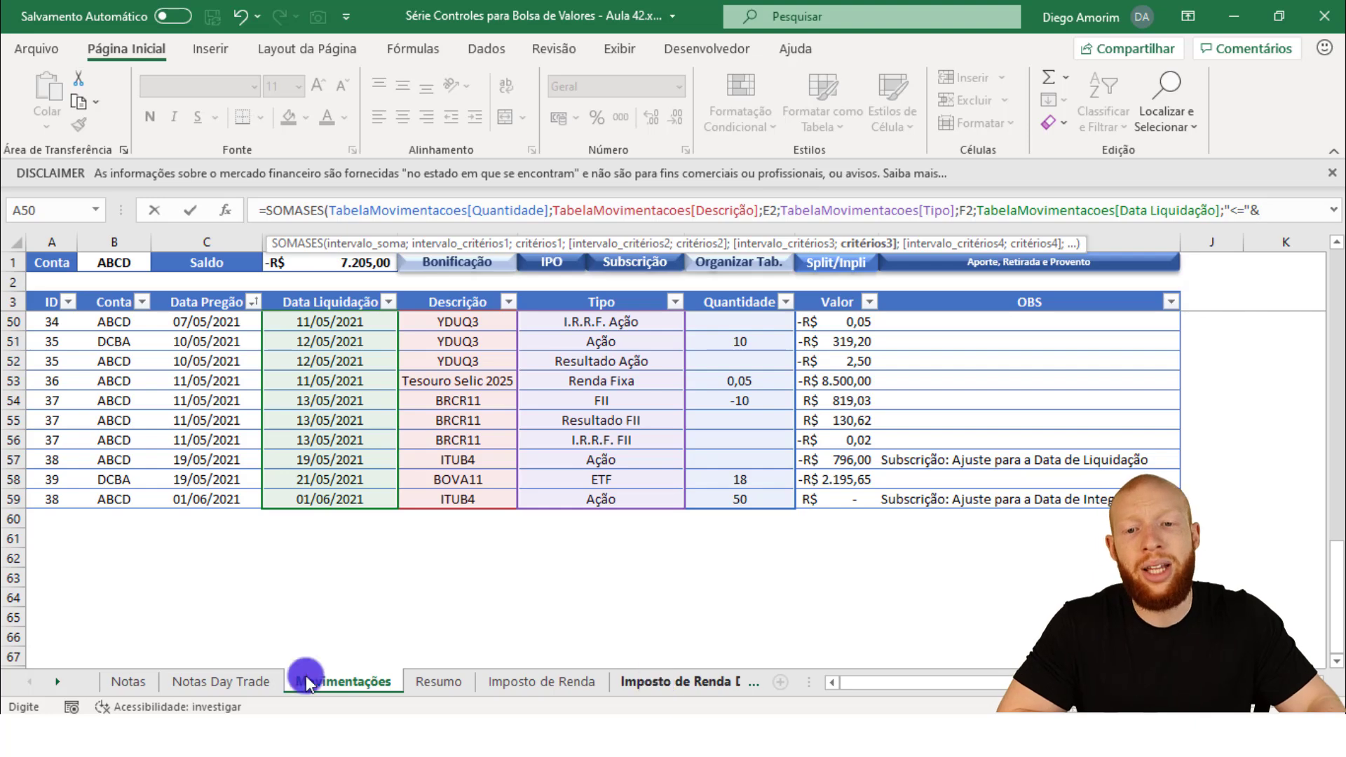
click(70, 676)
click(70, 676)
click(70, 676)
click(71, 676)
click(359, 684)
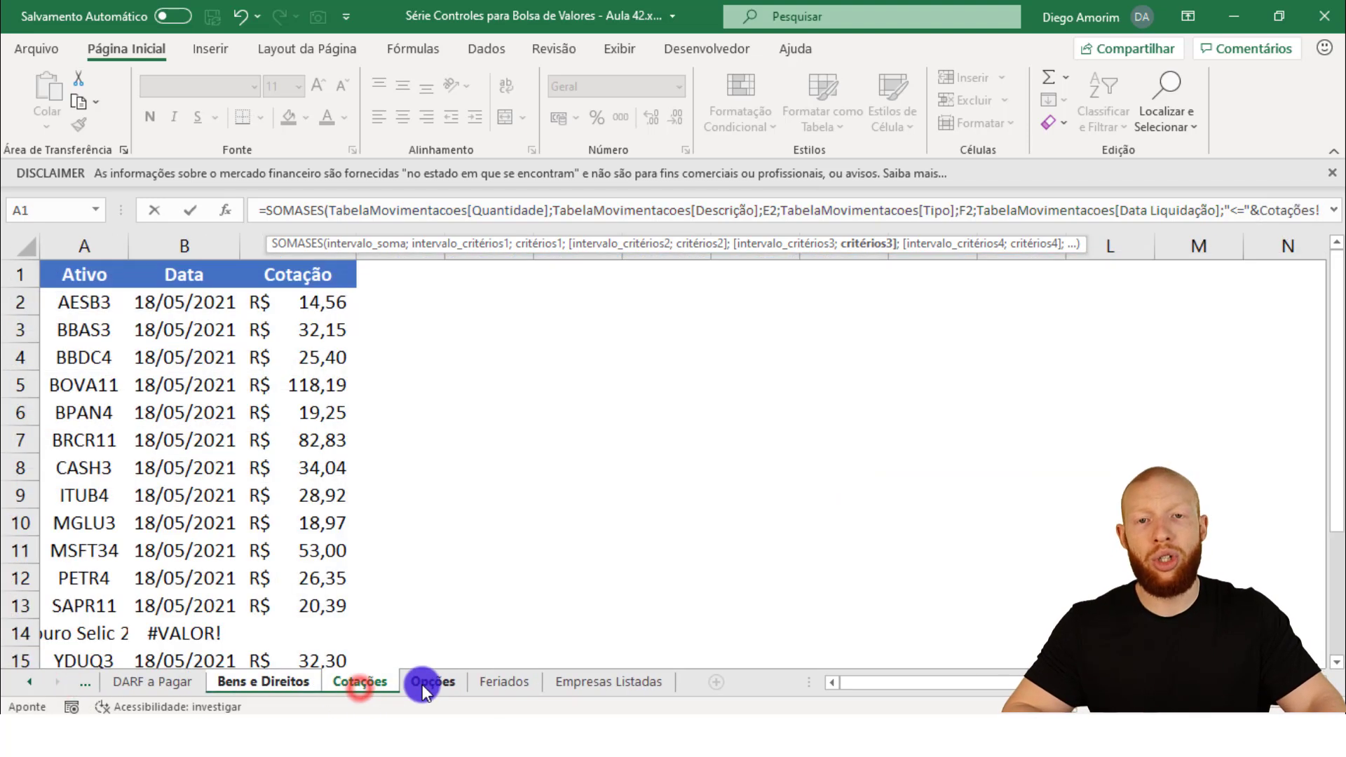
click(423, 684)
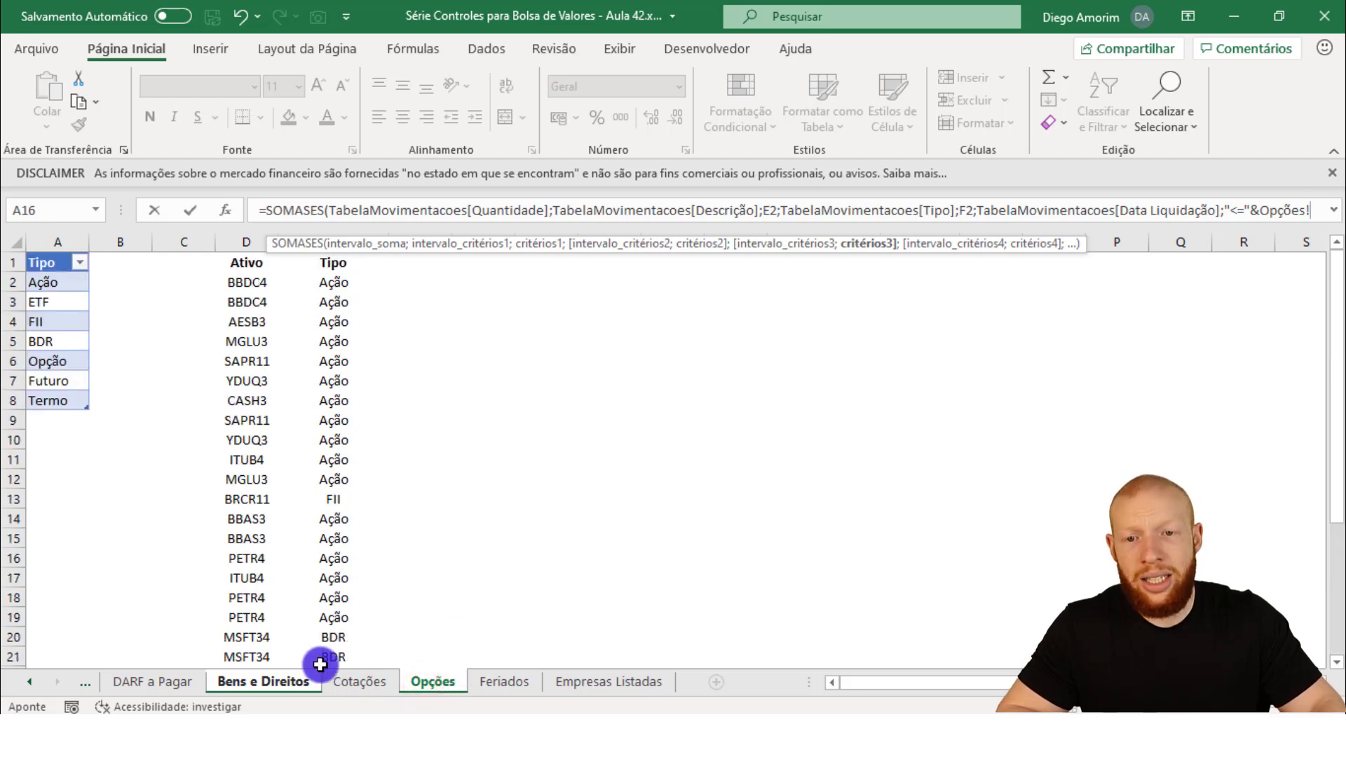
click(306, 680)
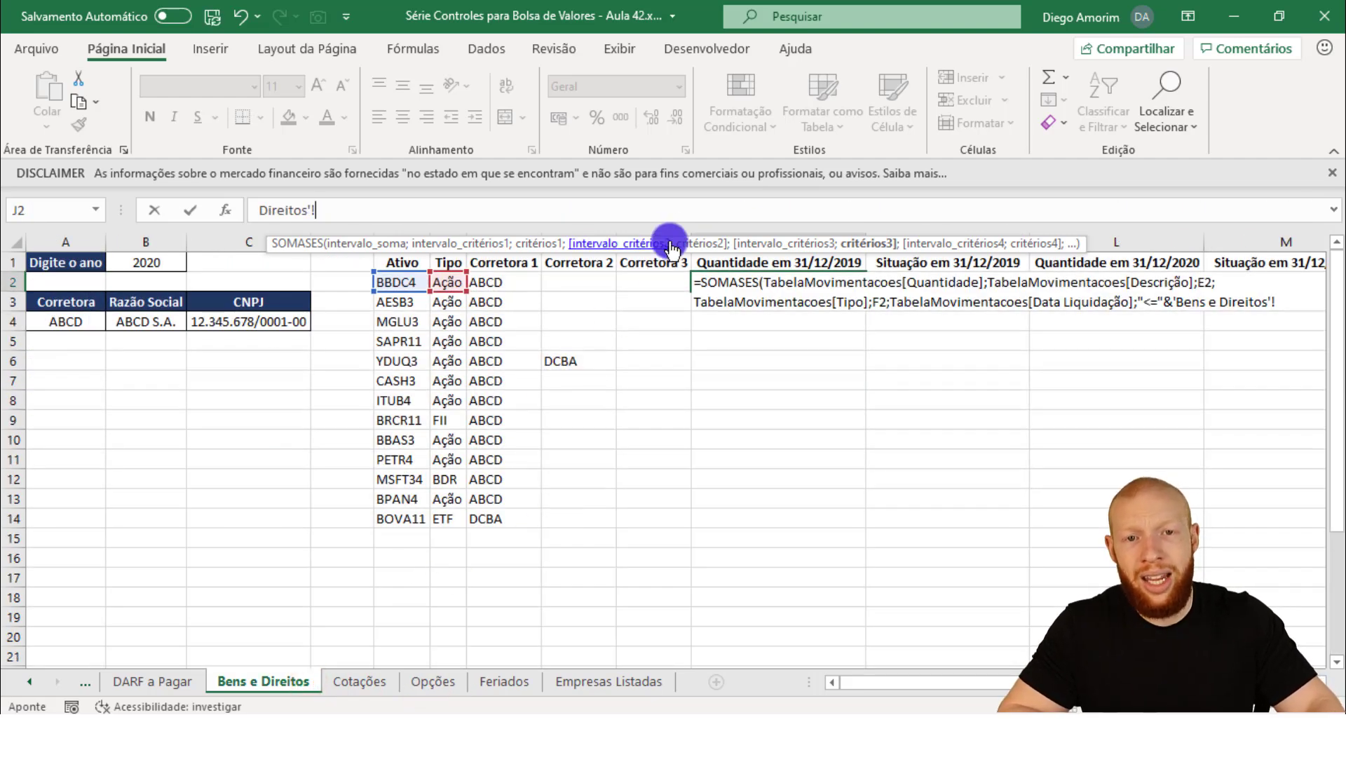
drag(680, 239, 679, 258)
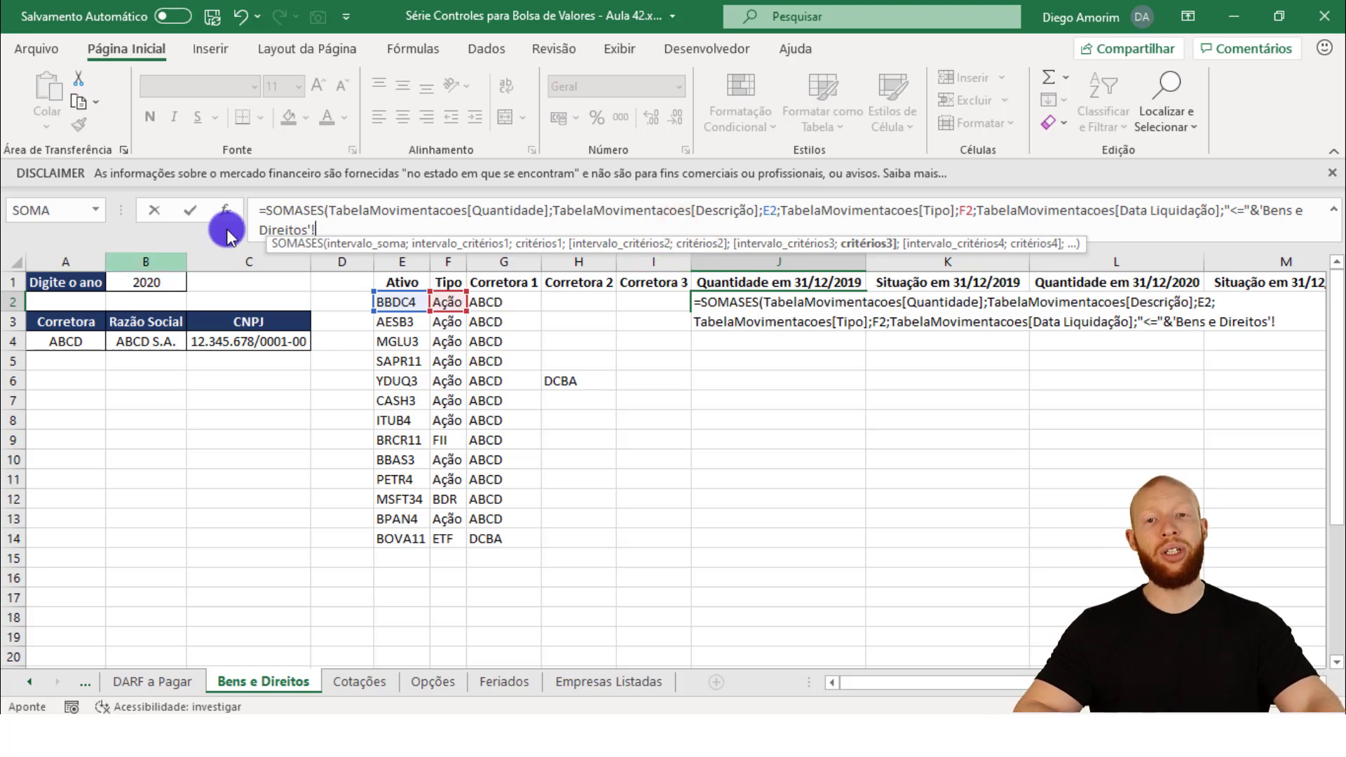
drag(1262, 208, 1274, 237)
text(DATA())
key(Left)
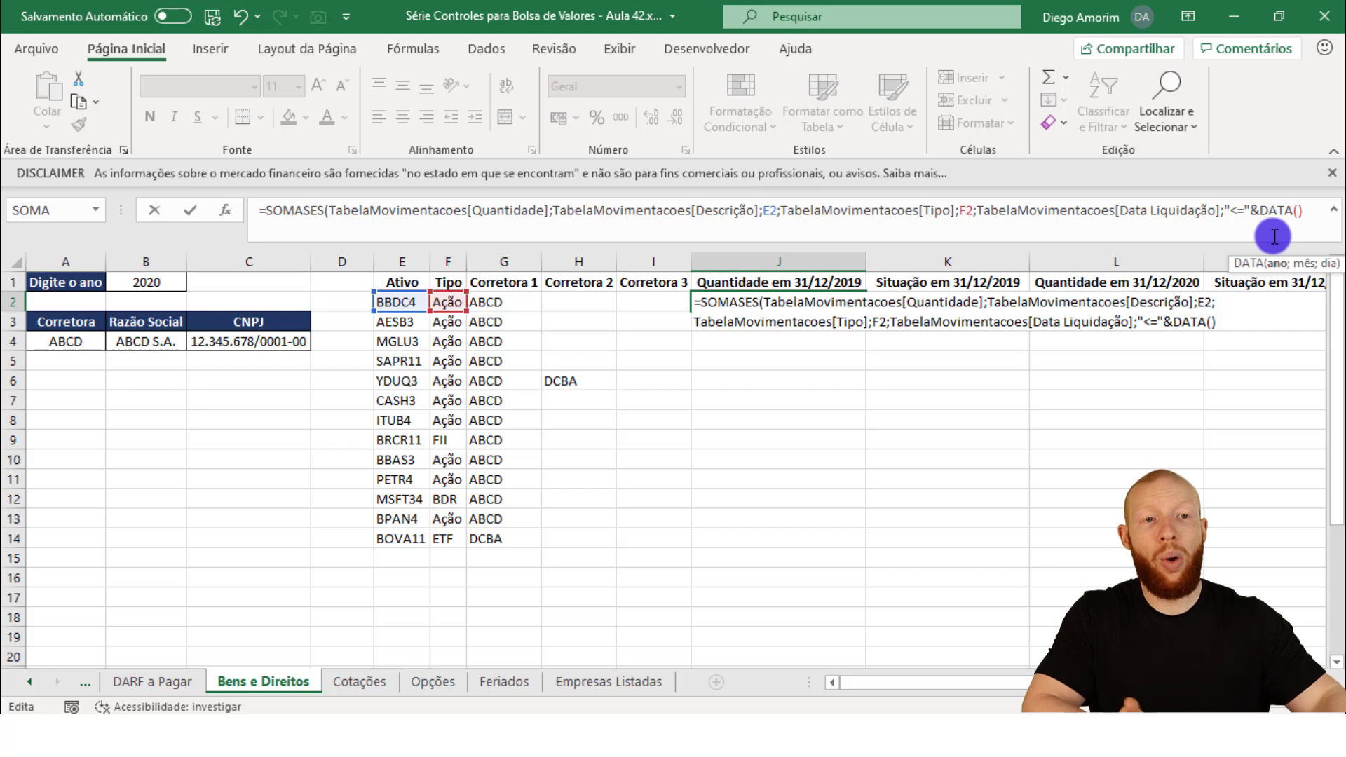
Use the year cell on Bens e Direitos as DATA's year argument, as the absolute reference $B$1 without the sheet name.
click(168, 281)
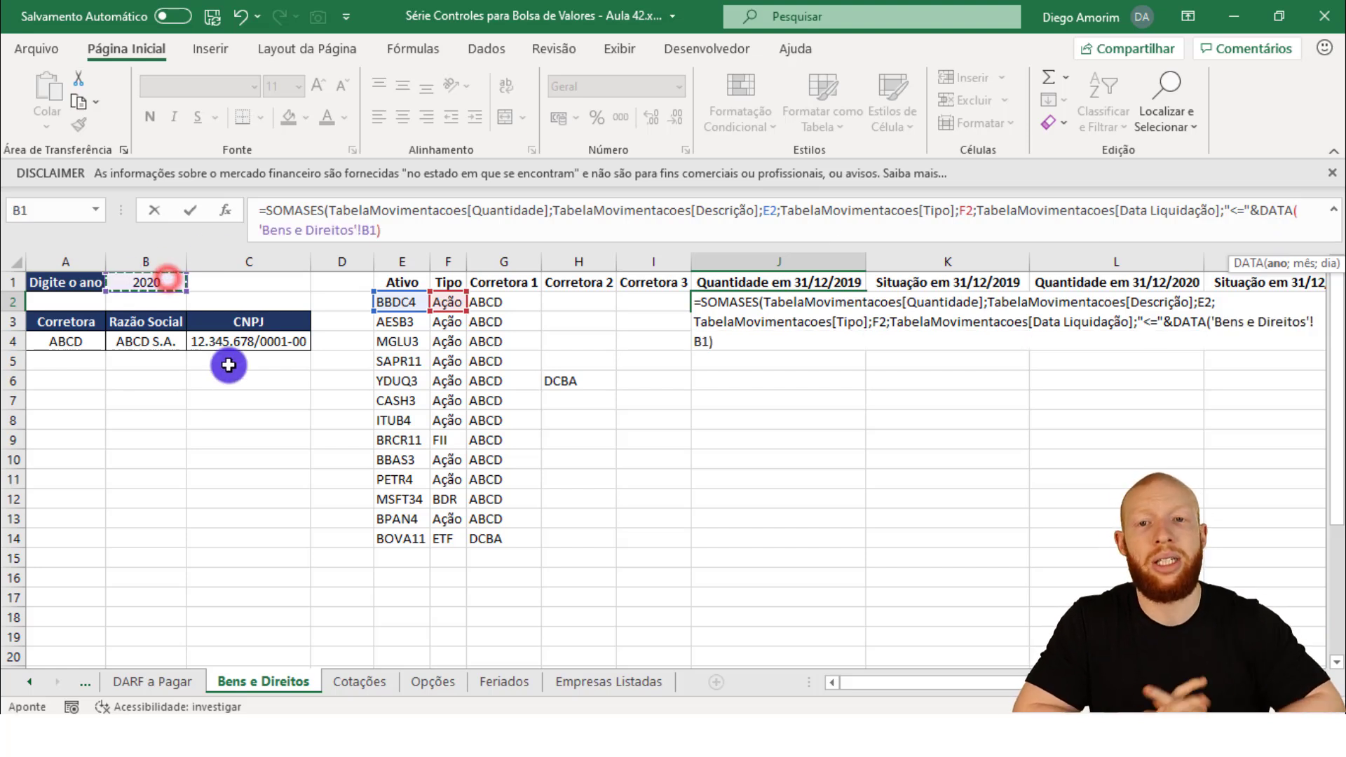
drag(361, 230, 262, 231)
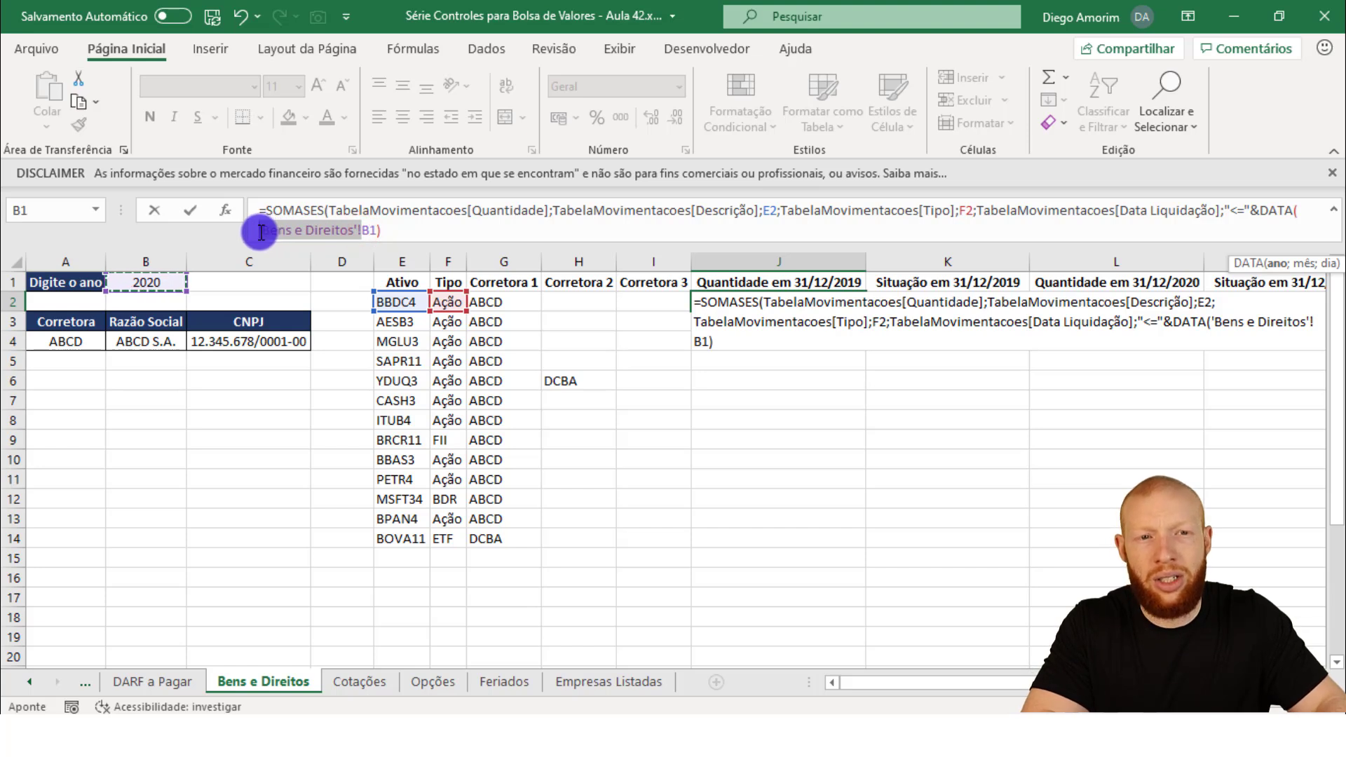
key(Delete)
key(F4)
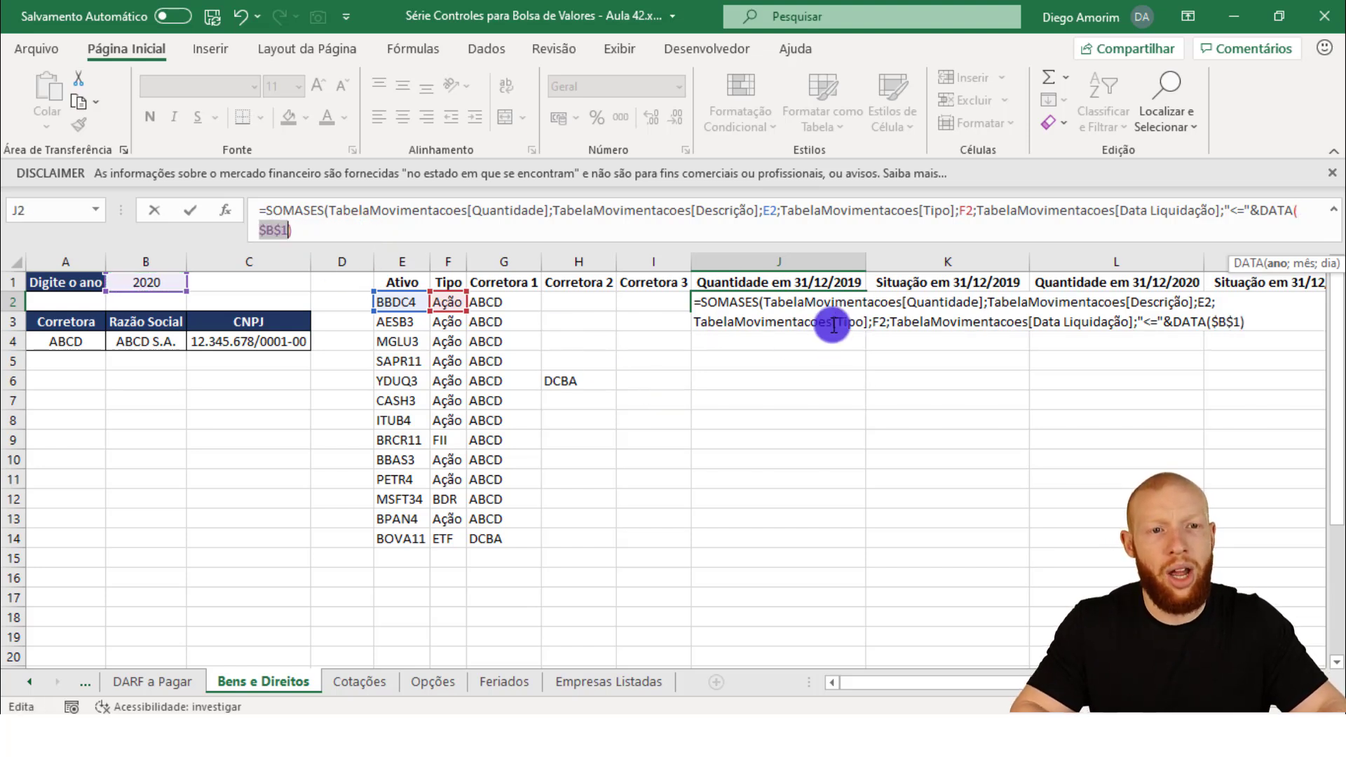
Complete the DATA function with month 12 and day 31, and make its year $B$1-1.
click(388, 235)
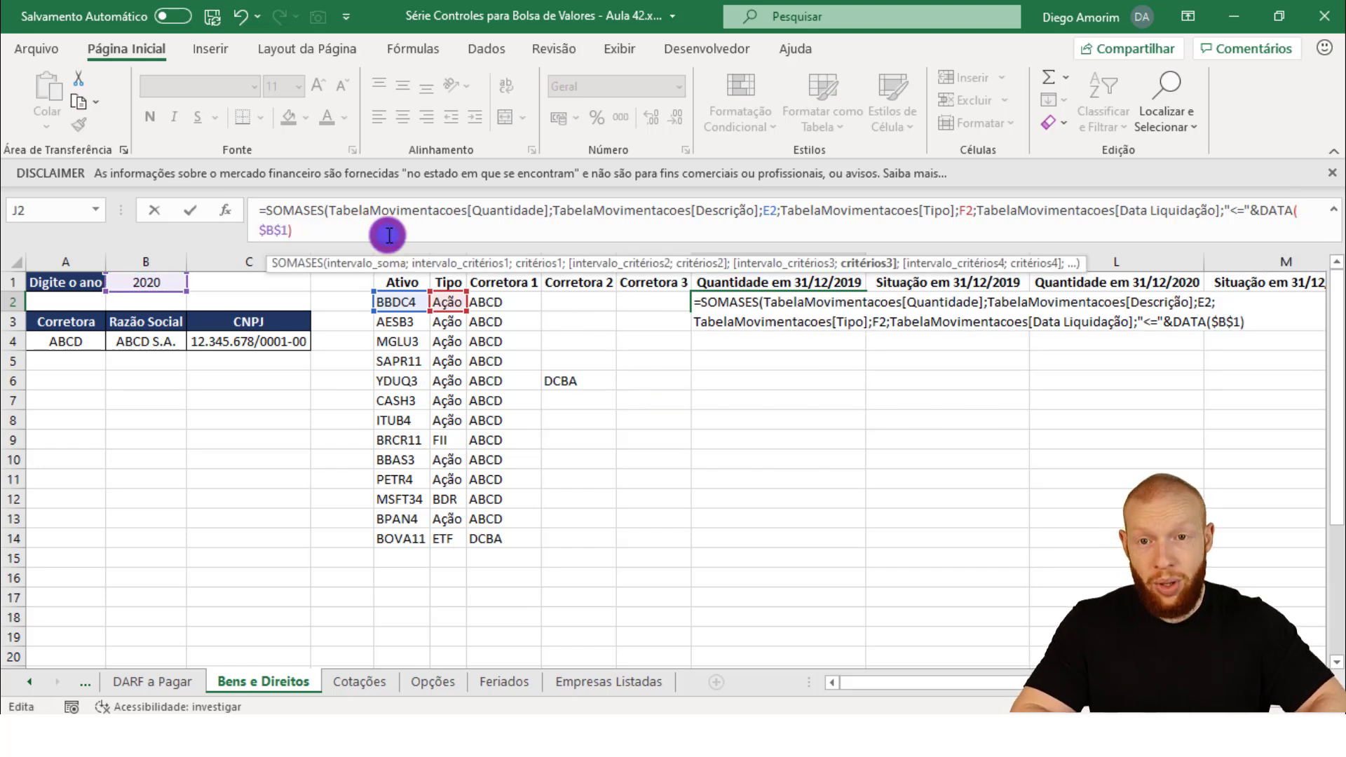
text(;12;31)
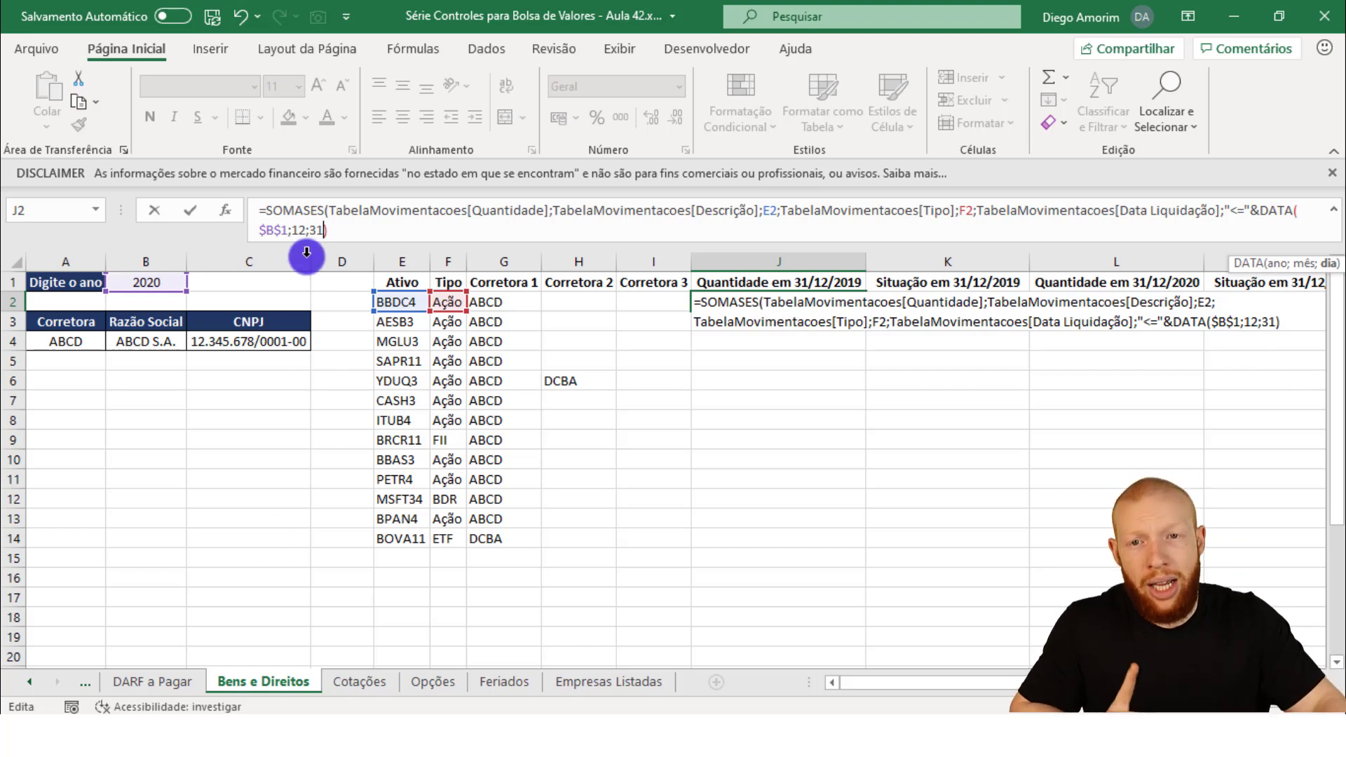
click(286, 230)
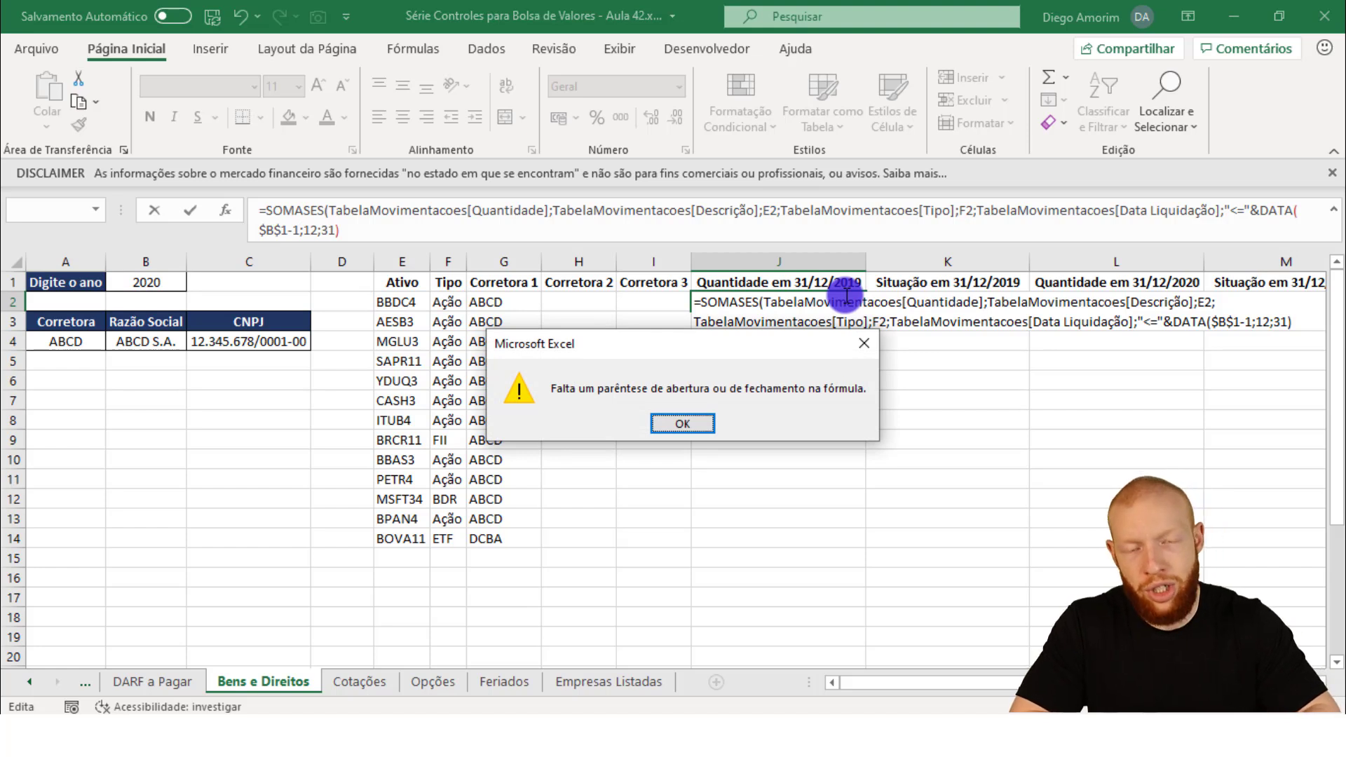
Add the missing closing parenthesis at the end of the SOMASES formula and enter it in J2.
key(Return)
drag(359, 231, 300, 231)
drag(442, 213, 1260, 208)
click(558, 225)
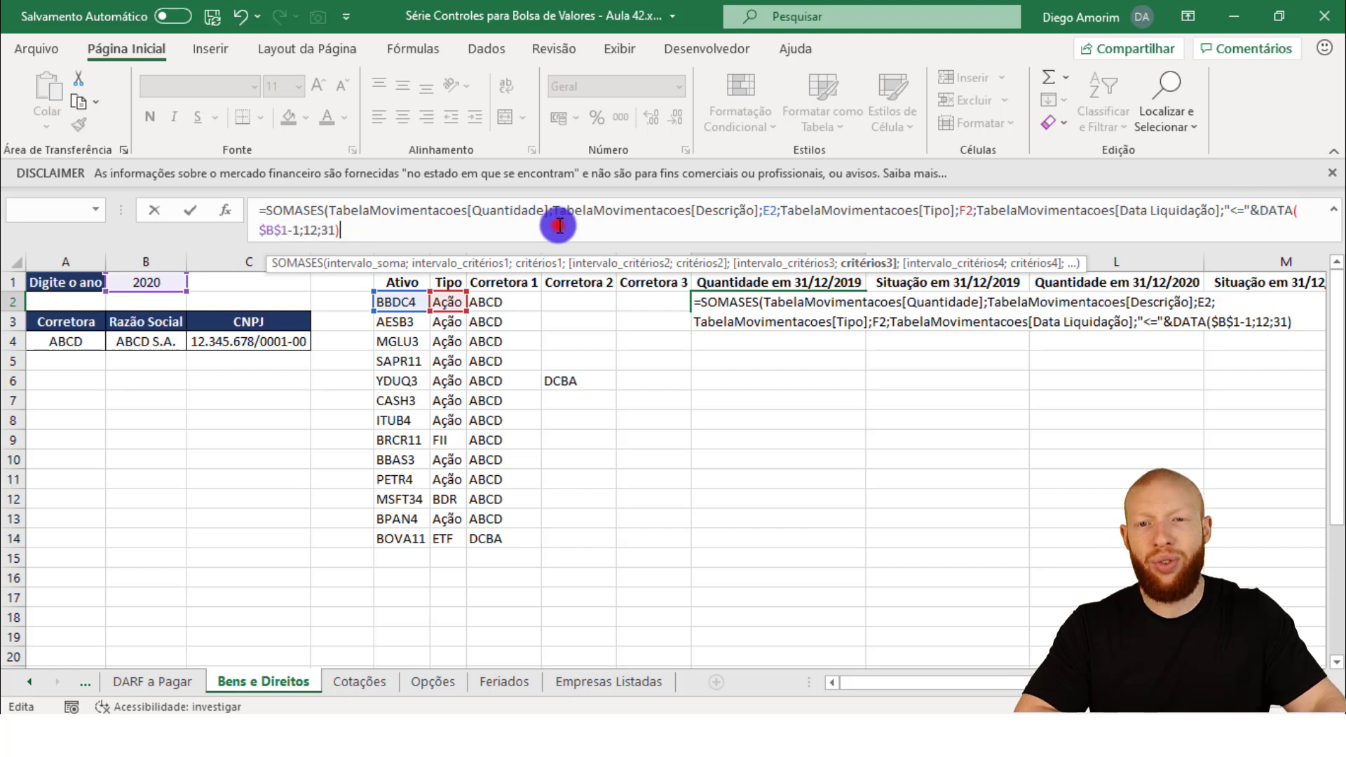
text())
key(Return)
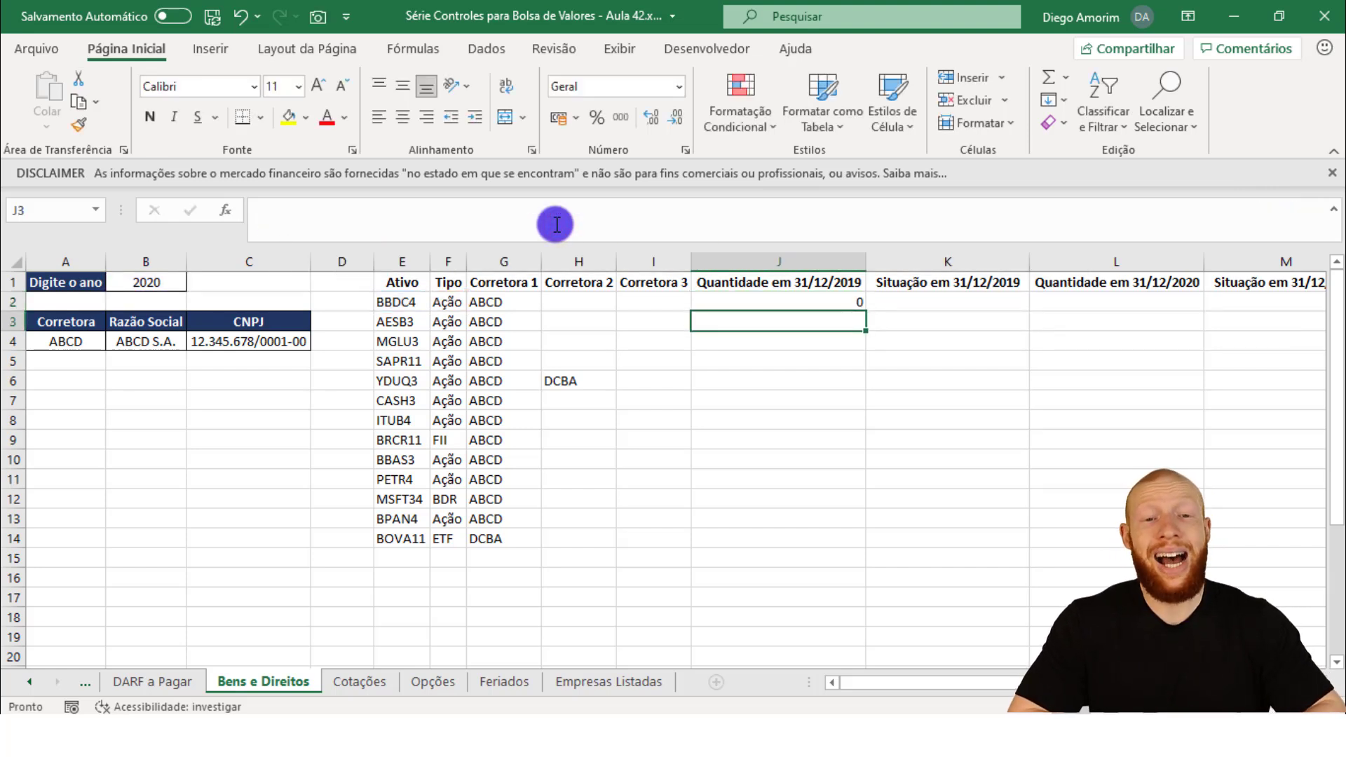
Fill the SOMASES formula from J2 down to J14, the row of the last listed asset.
key(Up)
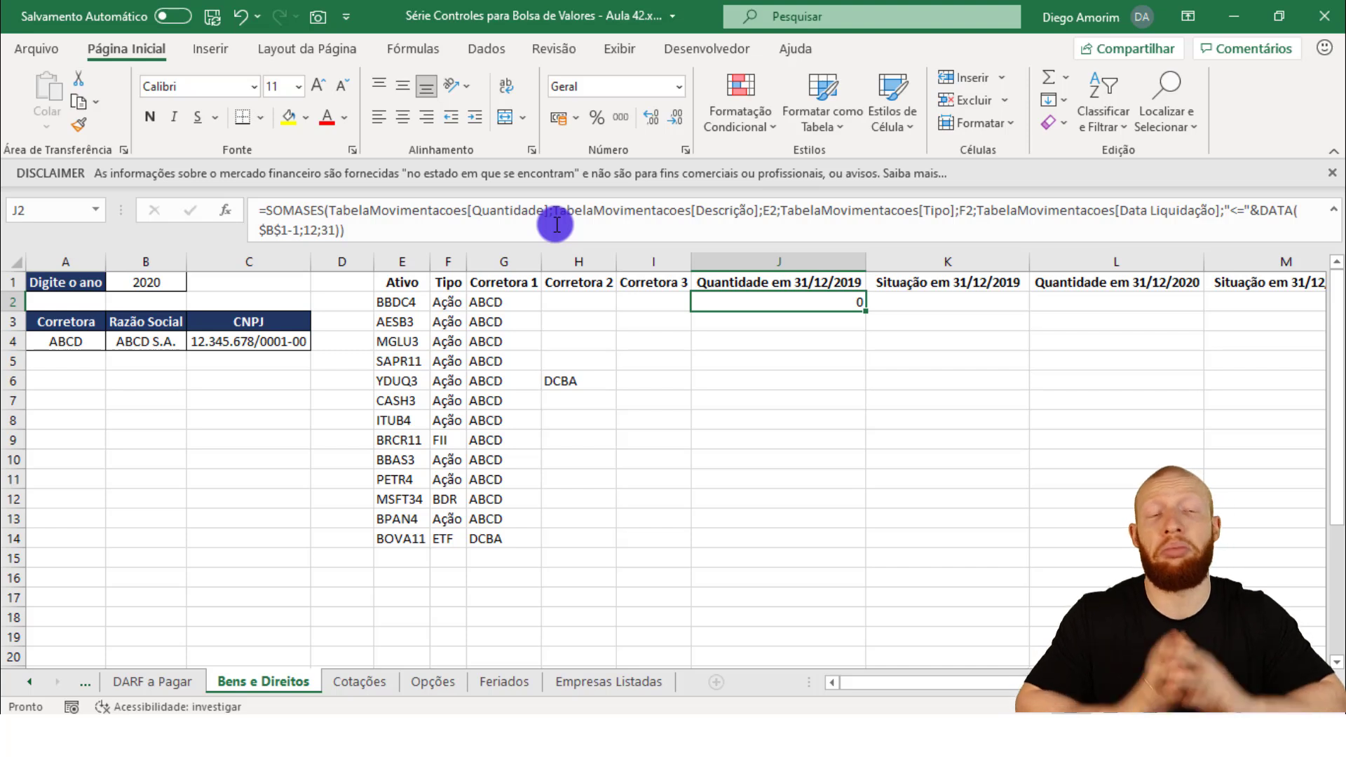
key(Left)
key(Left)
key(Left)
key(Left)
key(Left)
key(ctrl+Down)
key(Right)
key(Right)
key(Right)
key(Right)
key(Right)
key(ctrl+shift+Up)
key(ctrl+d)
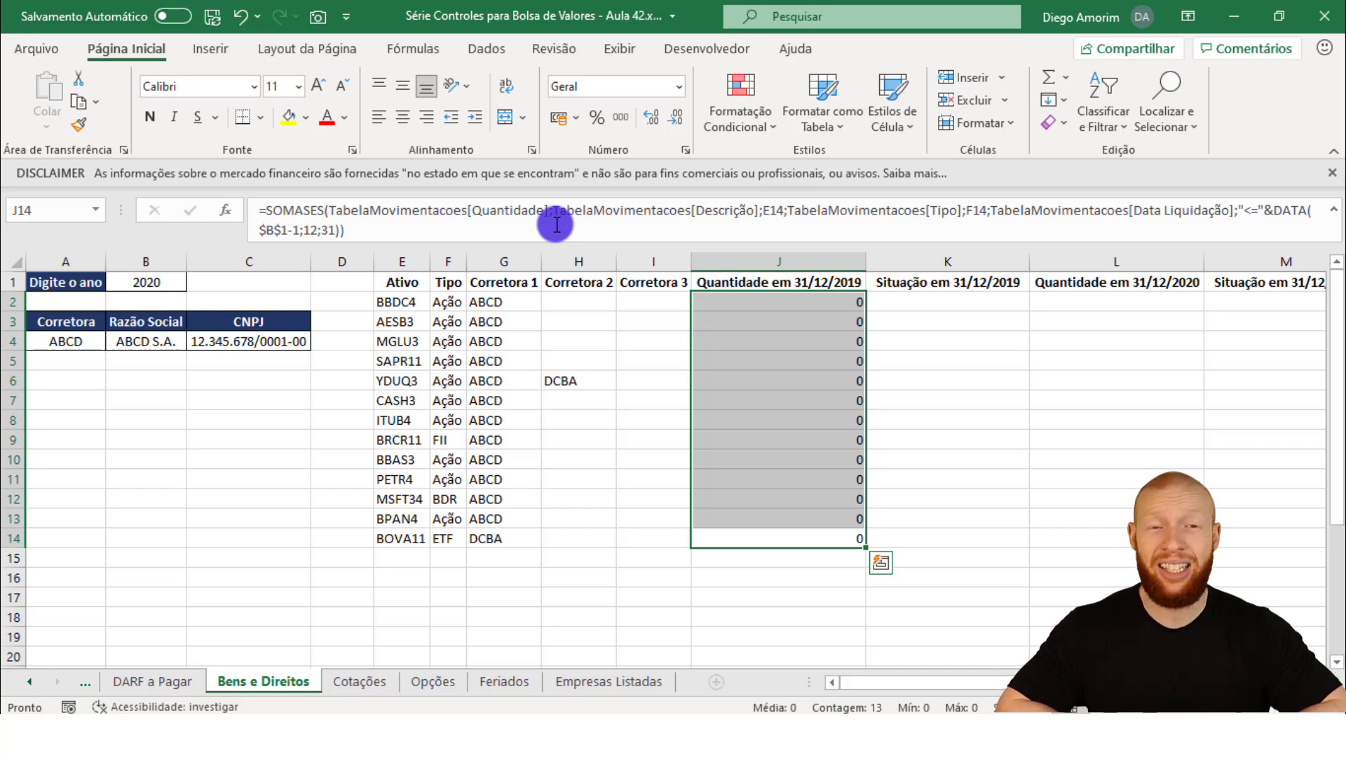
Check which years the Data Pregão column of the Movimentações table contains, and return to Bens e Direitos.
click(32, 682)
click(17, 688)
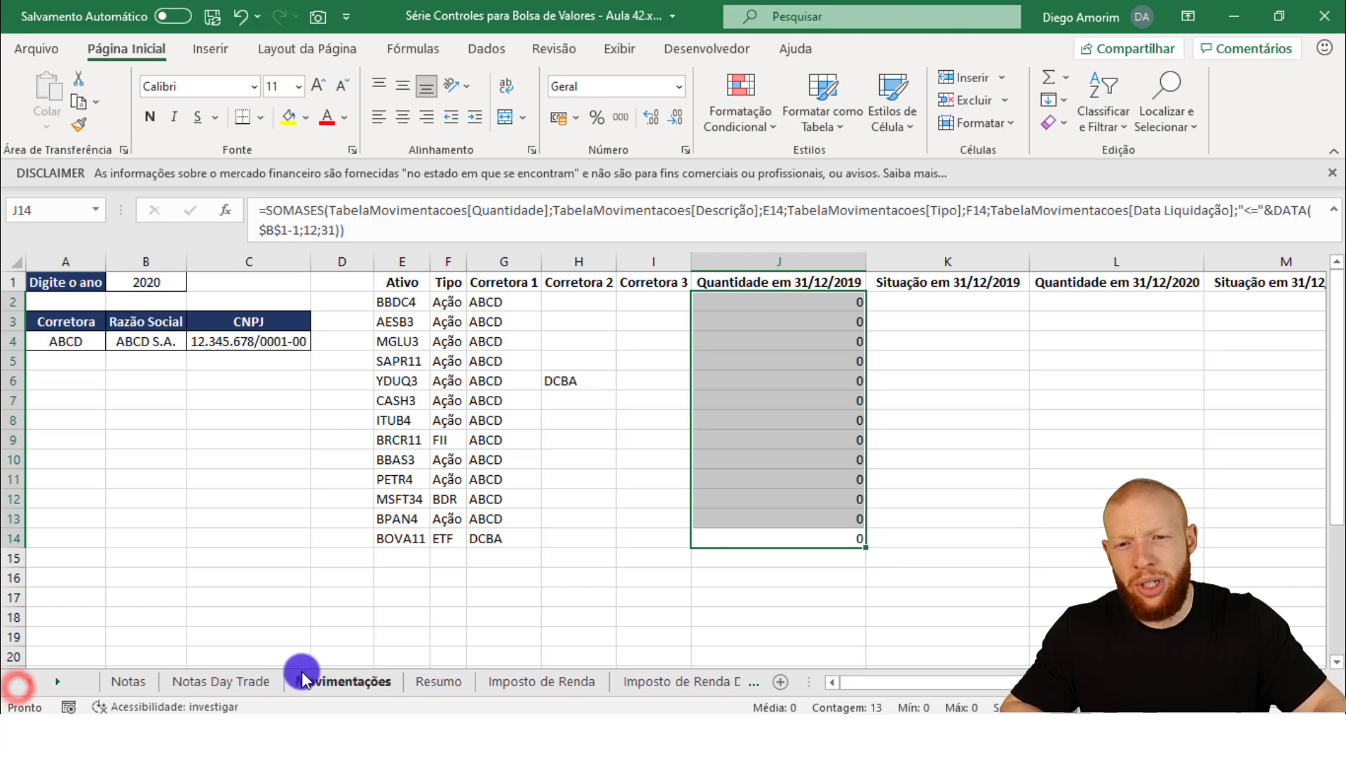
click(302, 673)
click(253, 321)
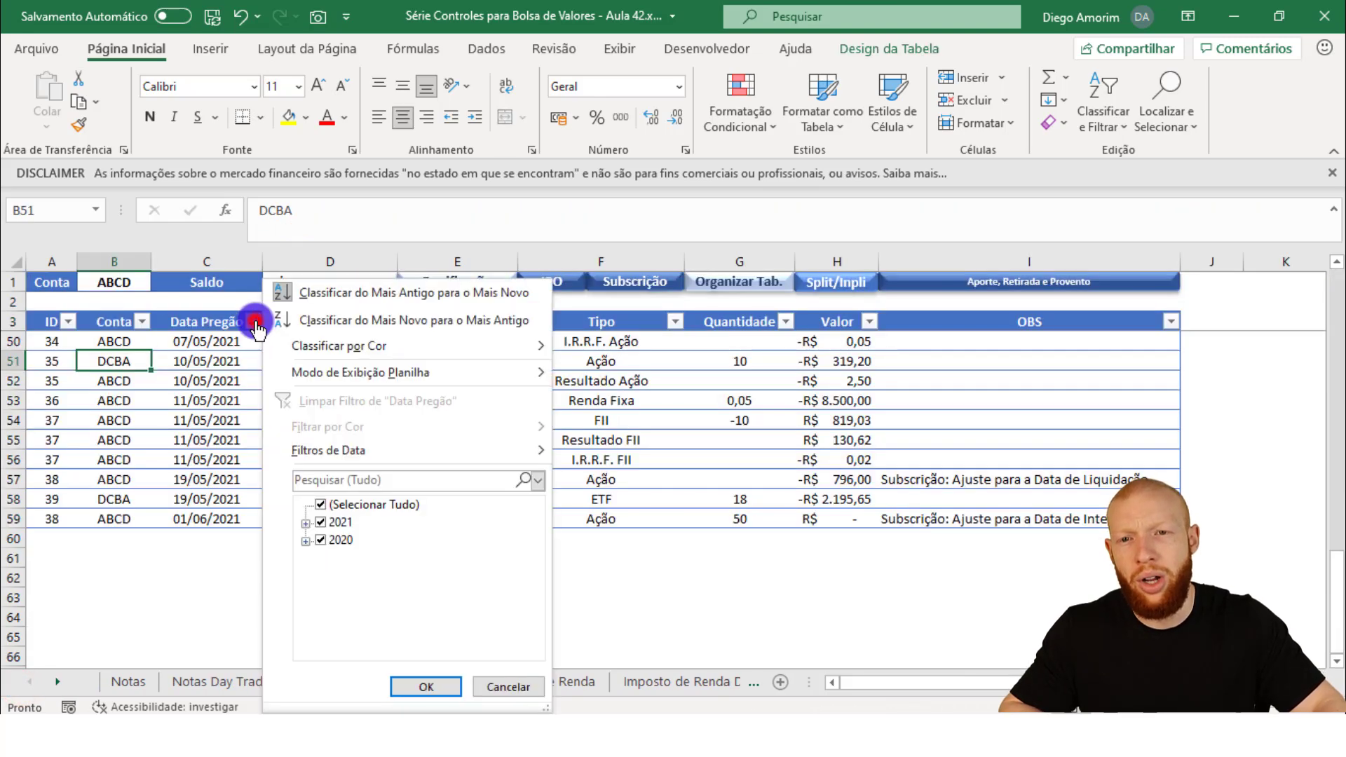
click(508, 686)
ctrl+click(71, 680)
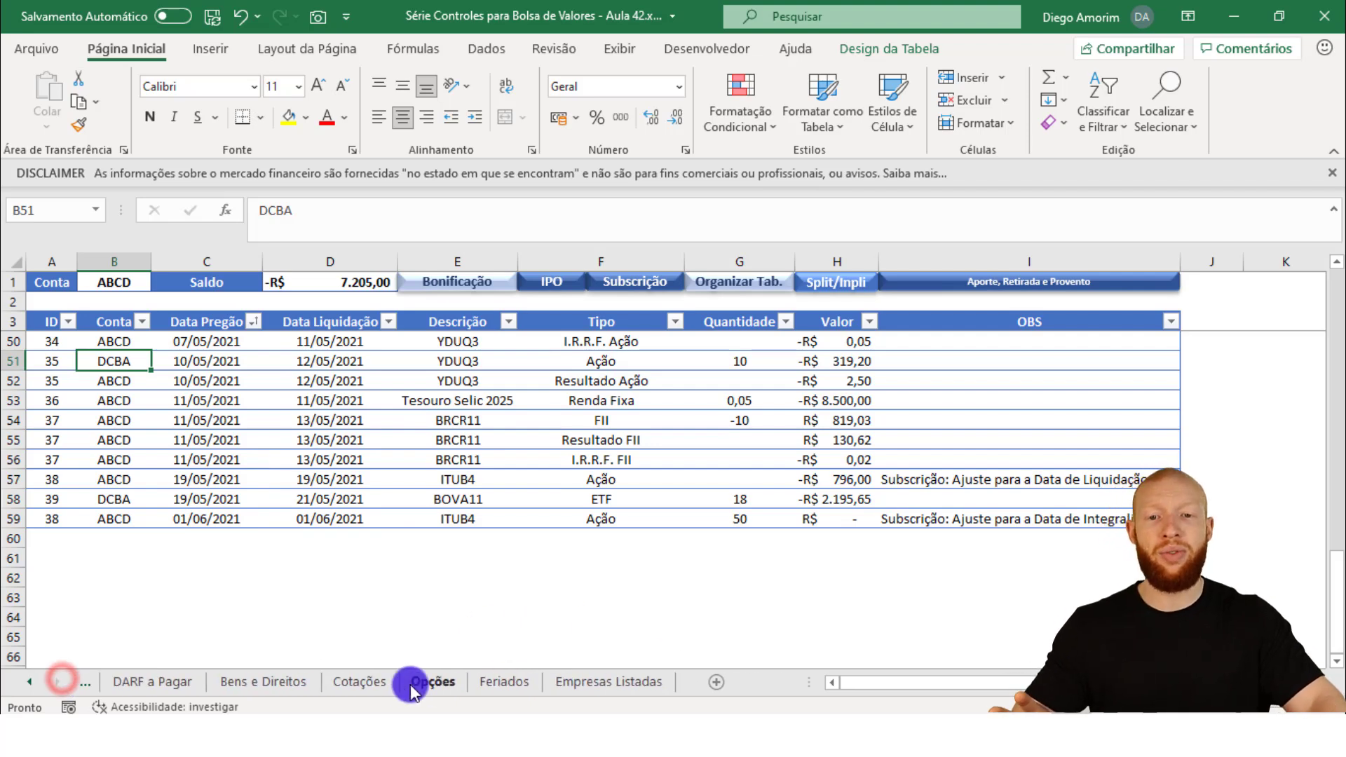
click(249, 683)
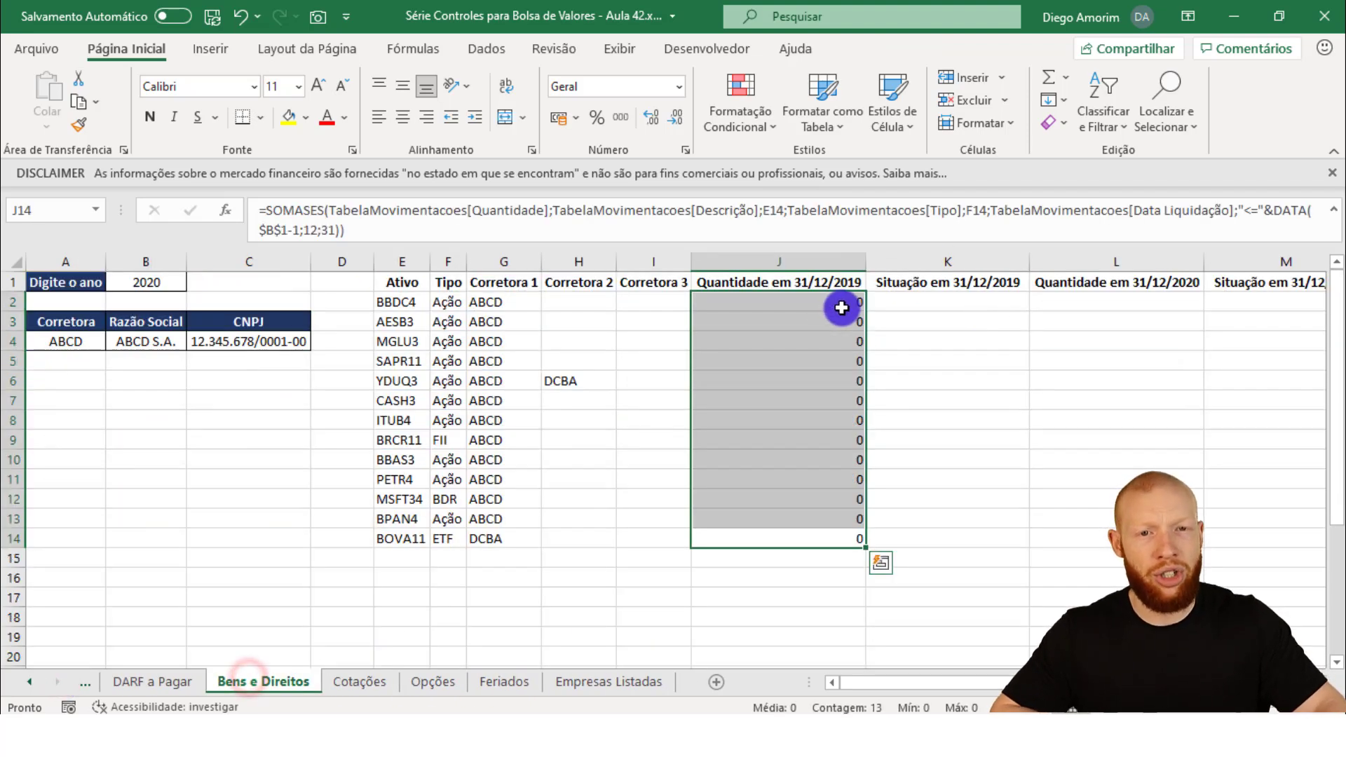
Examine the filled quantity formulas in column J and the spilled ÚNICO formula in E2.
click(841, 307)
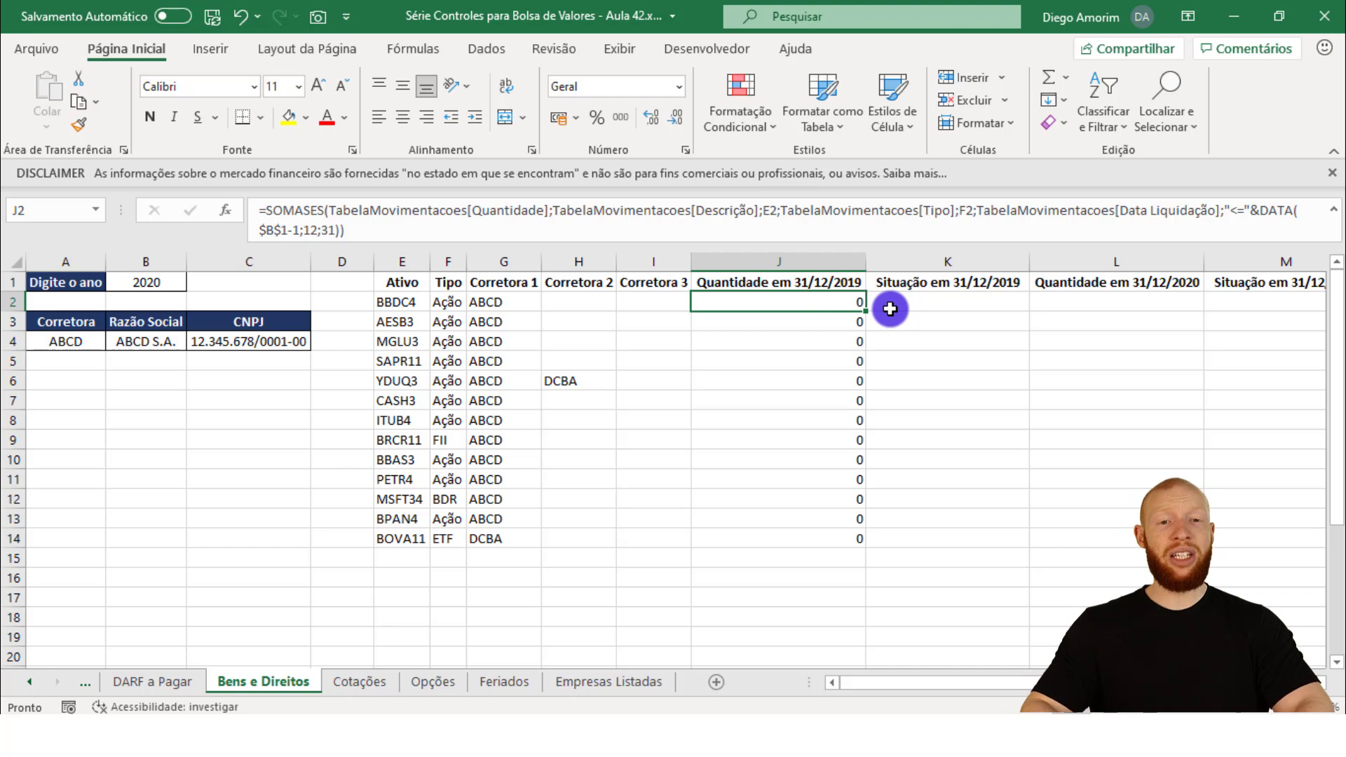
key(ctrl+shift+Down)
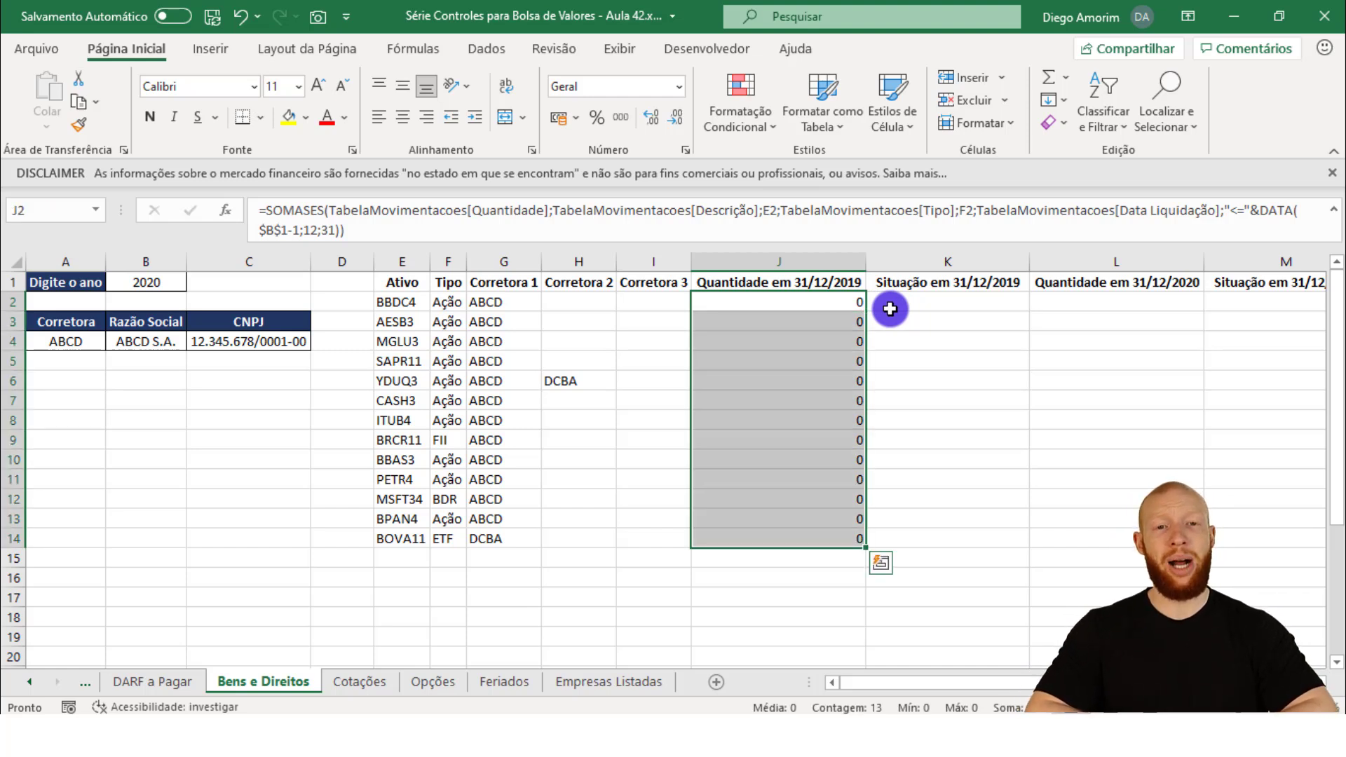
click(769, 209)
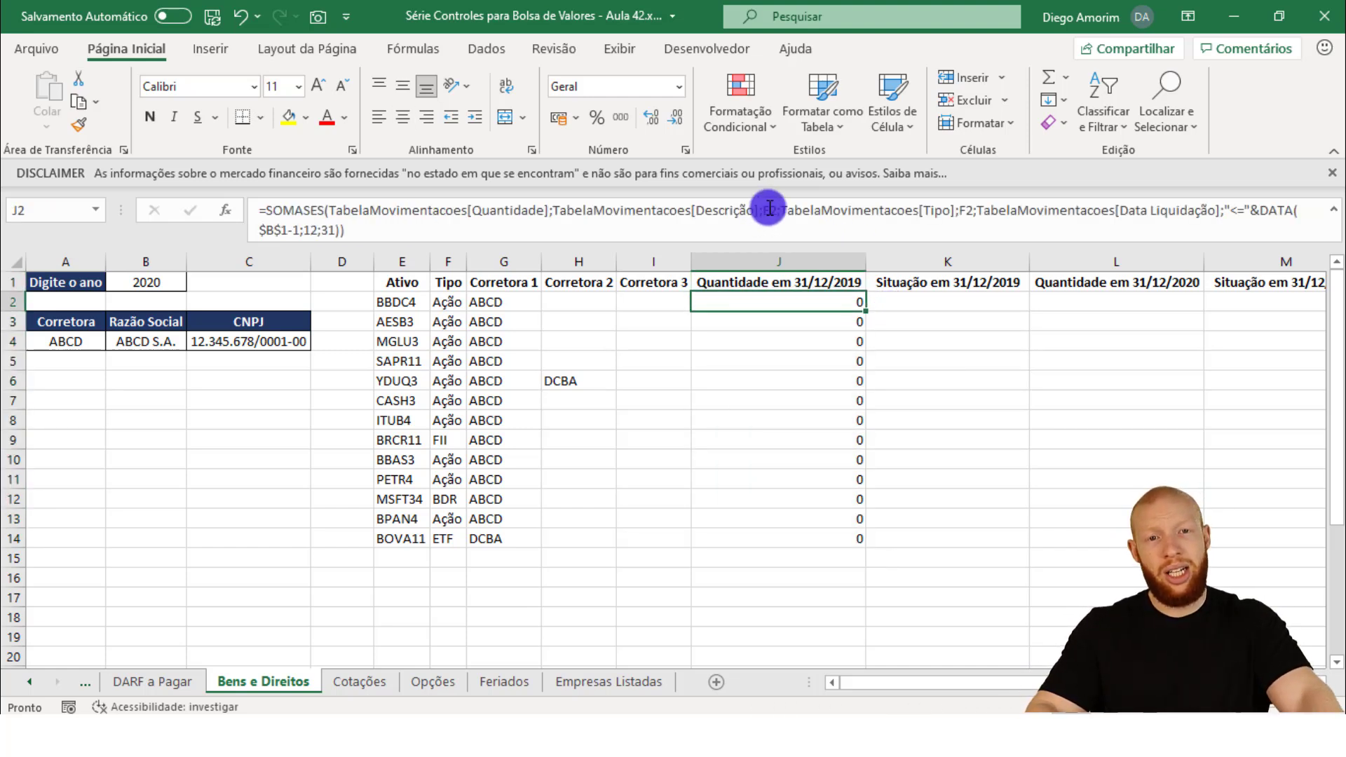
key(Escape)
drag(394, 301, 399, 540)
click(396, 301)
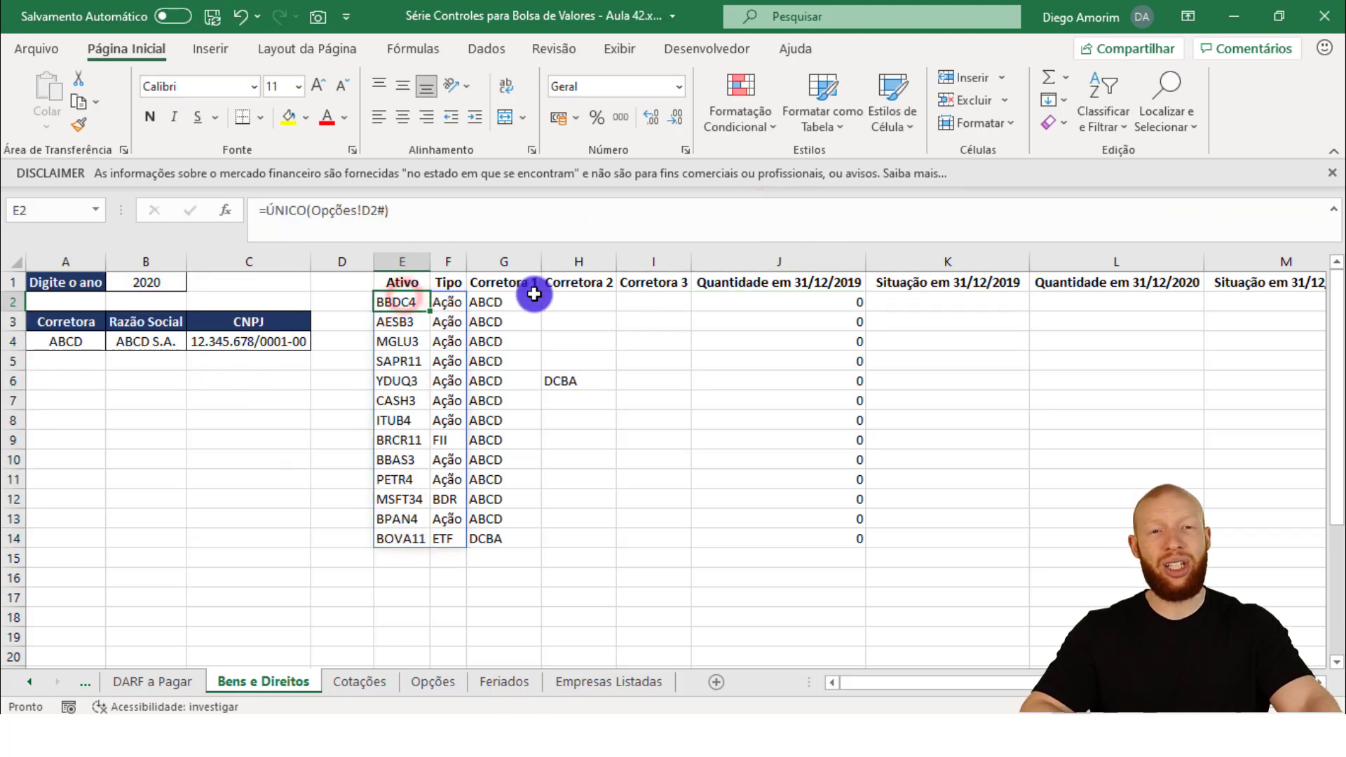
click(411, 581)
click(411, 303)
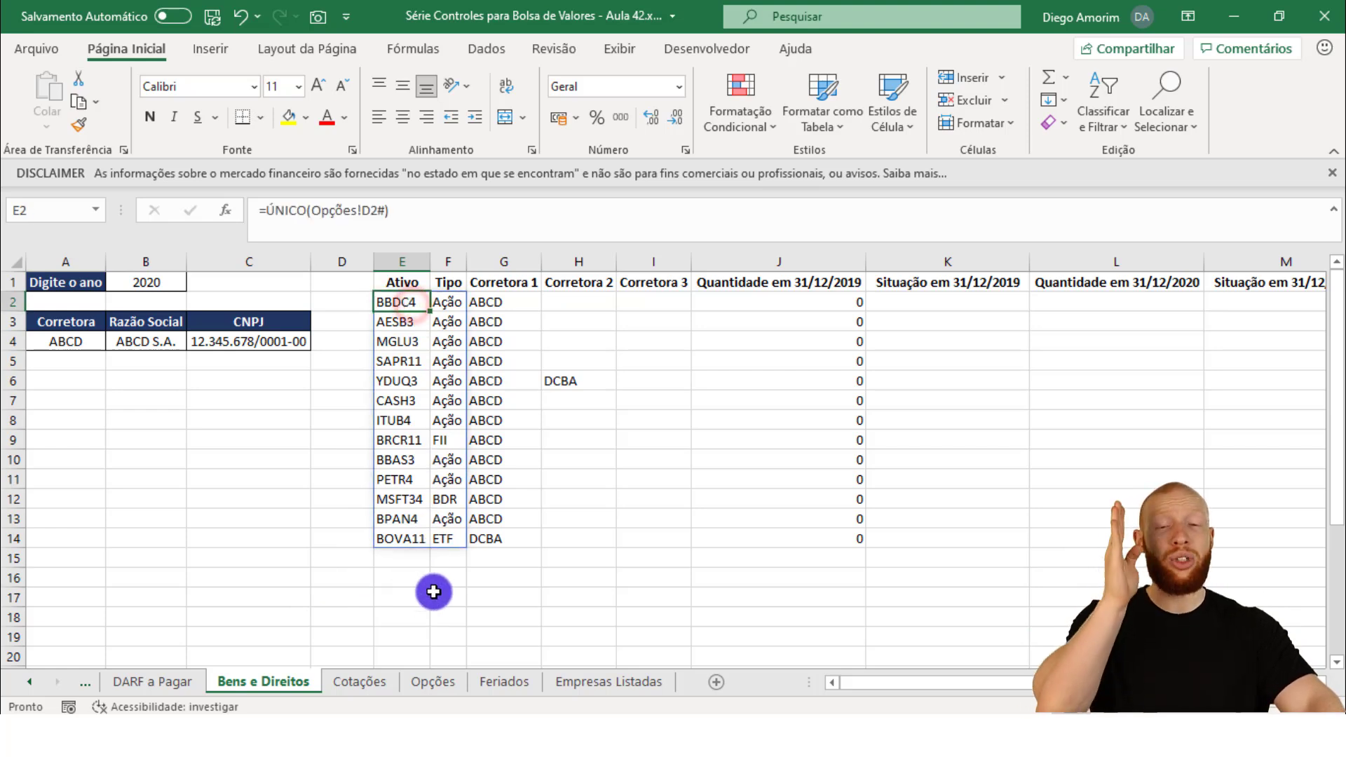
Enter =ÍNDICE(E2#;0;1) in E16 to extract only the asset column from the spilled list.
click(411, 578)
text(=ÍNDICE()
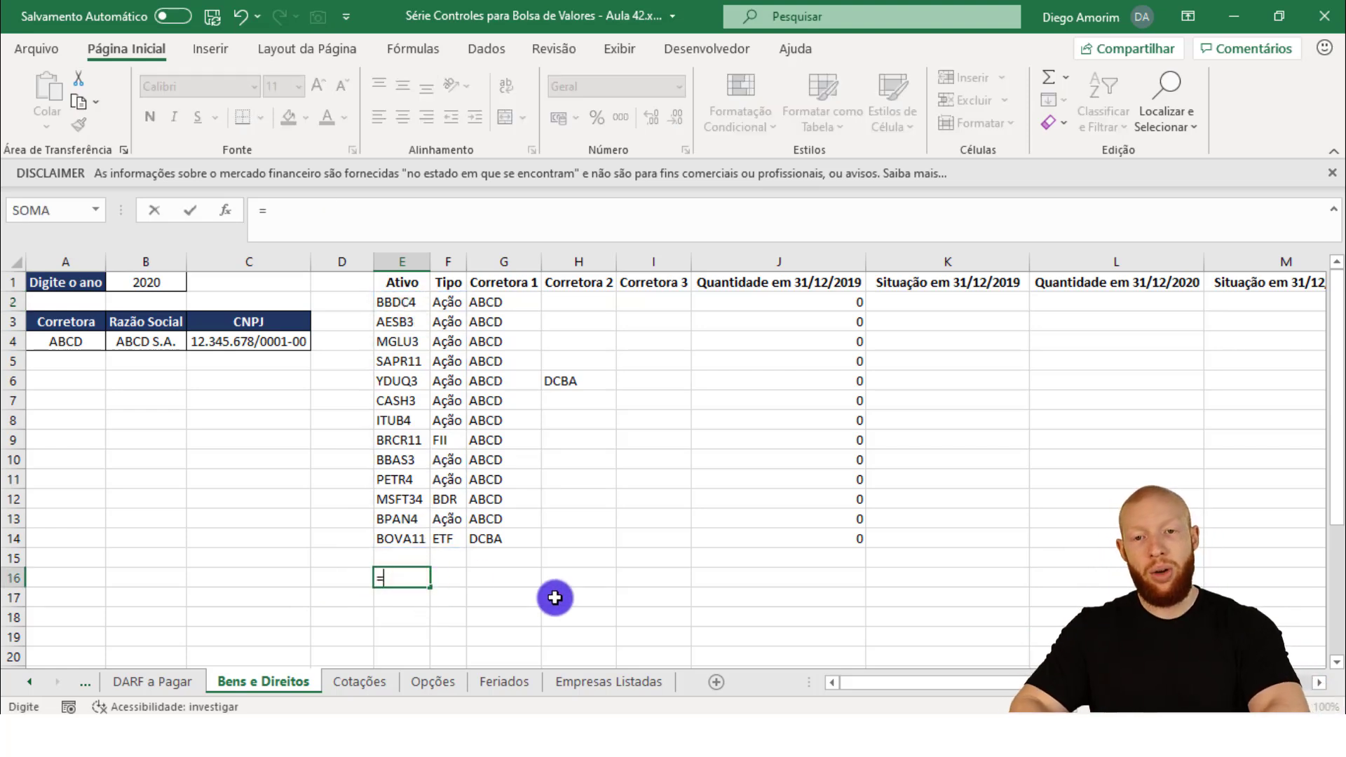
click(414, 301)
text(#;0;1)
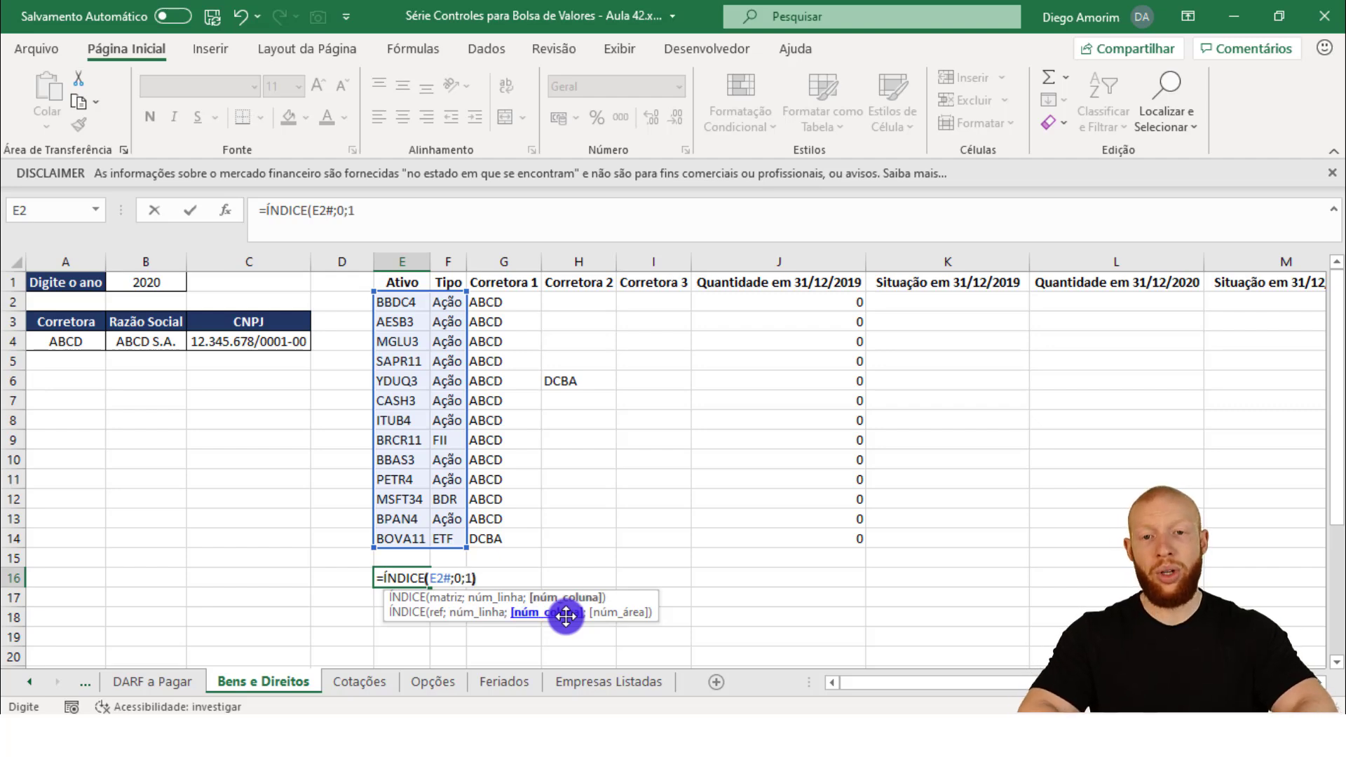
scroll(517, 355, down, 2)
key(Return)
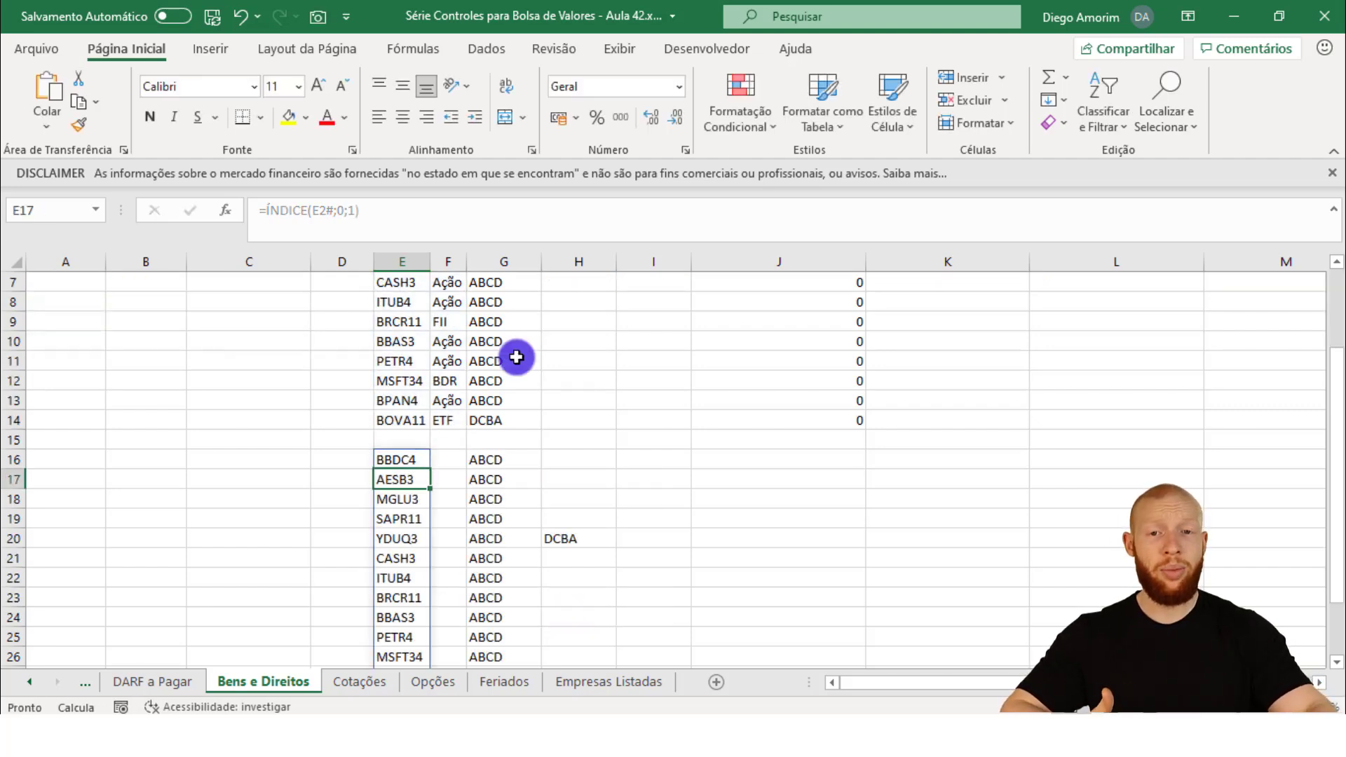
Move the =ÍNDICE(E2#;0;1) test formula from E16 to C16, keeping its text for reuse.
scroll(518, 358, down, 1)
drag(403, 393, 393, 629)
drag(485, 396, 526, 631)
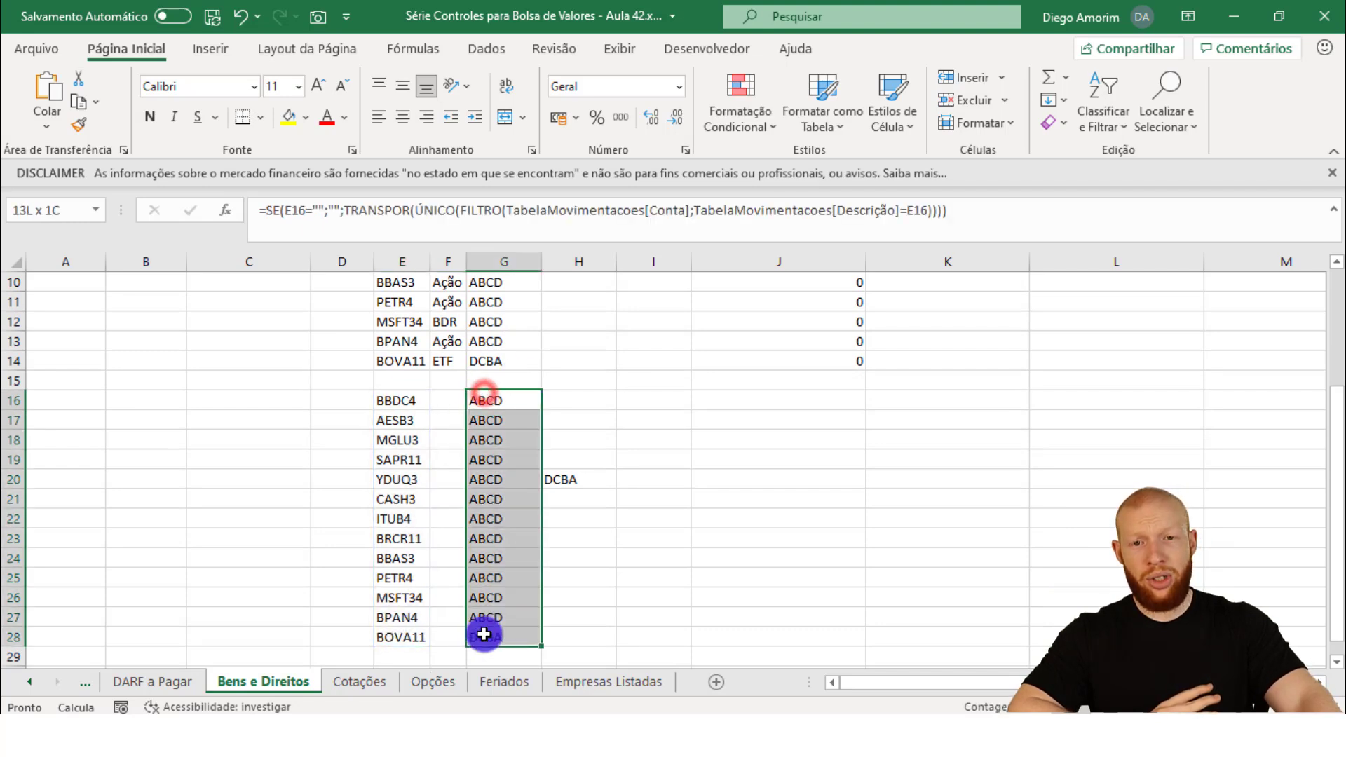
click(521, 402)
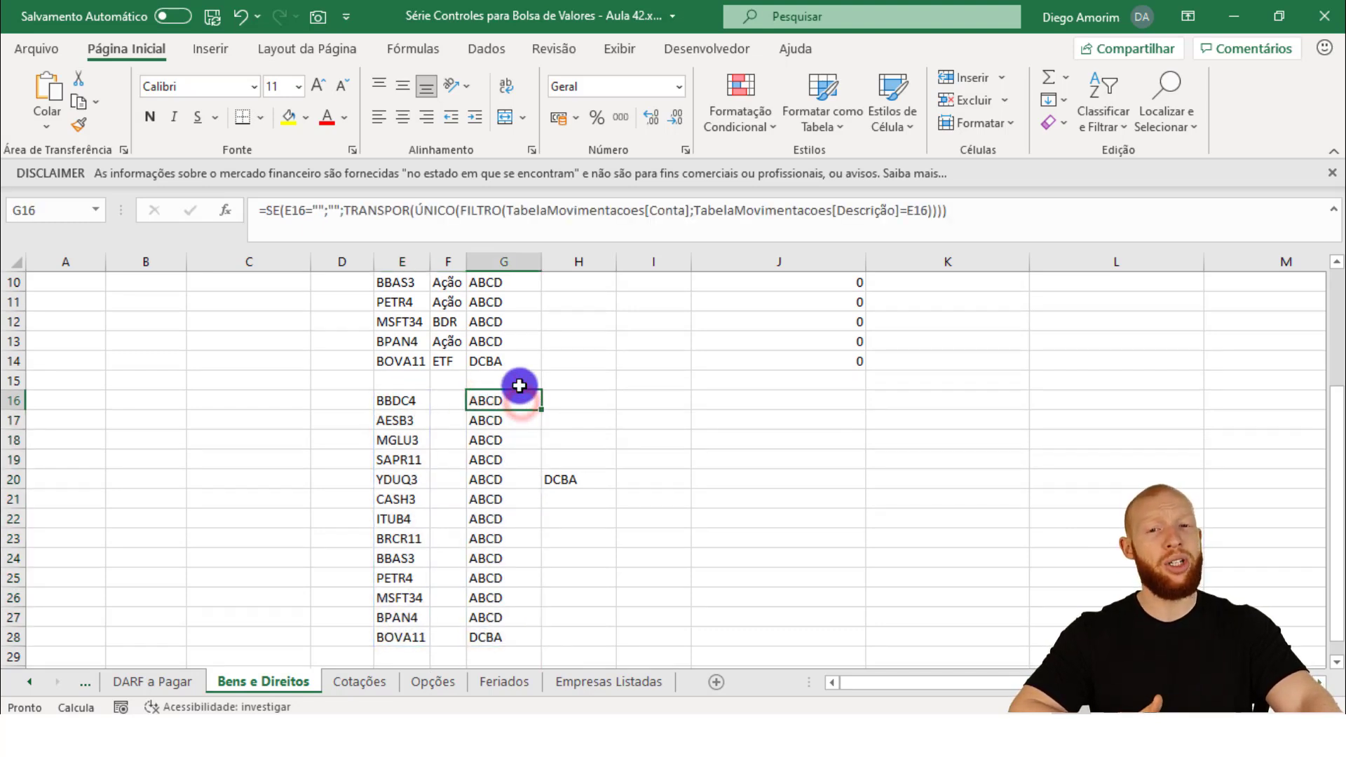
click(406, 400)
double_click(405, 400)
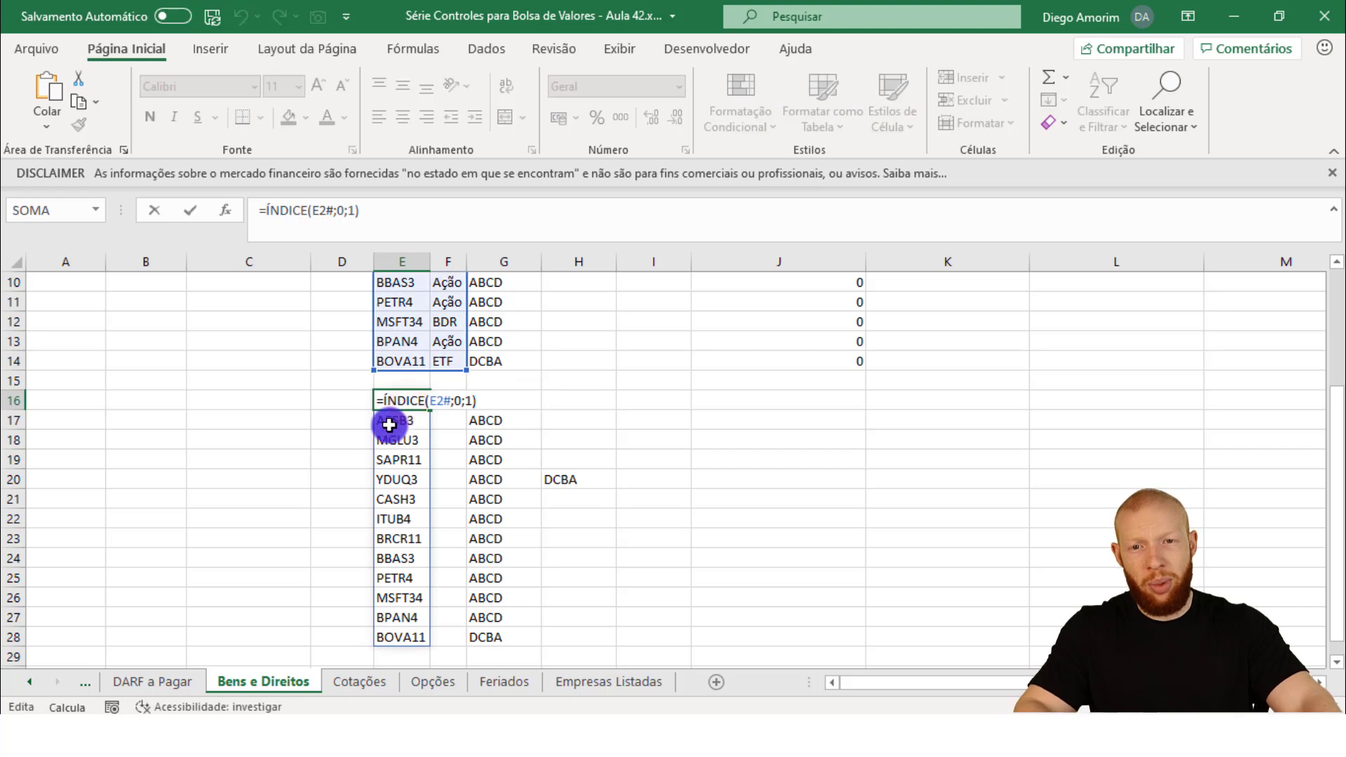
key(shift+Home)
key(ctrl+x)
click(251, 394)
key(ctrl+v)
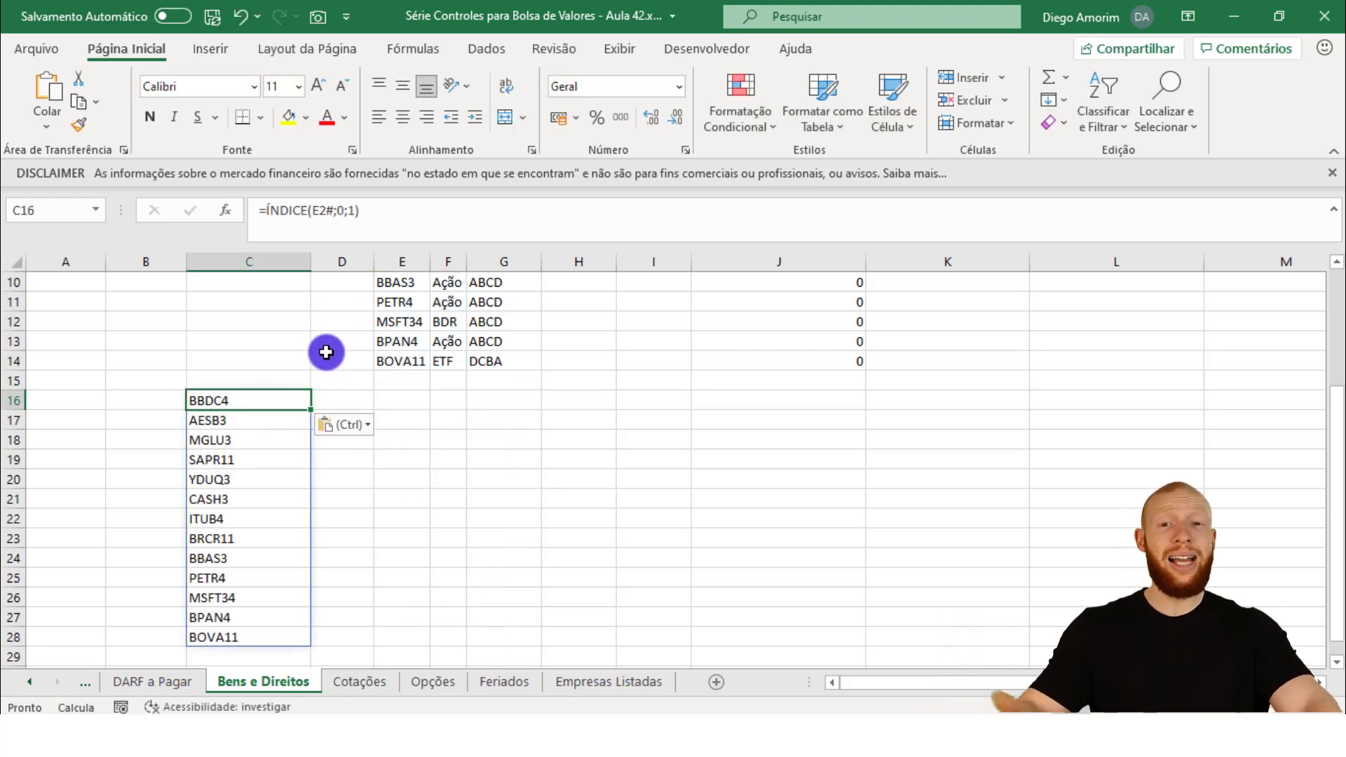
Change C16 to =ÍNDICE(E2#;0;2) to extract the Tipo column, and clear this test formula from the sheet.
click(355, 210)
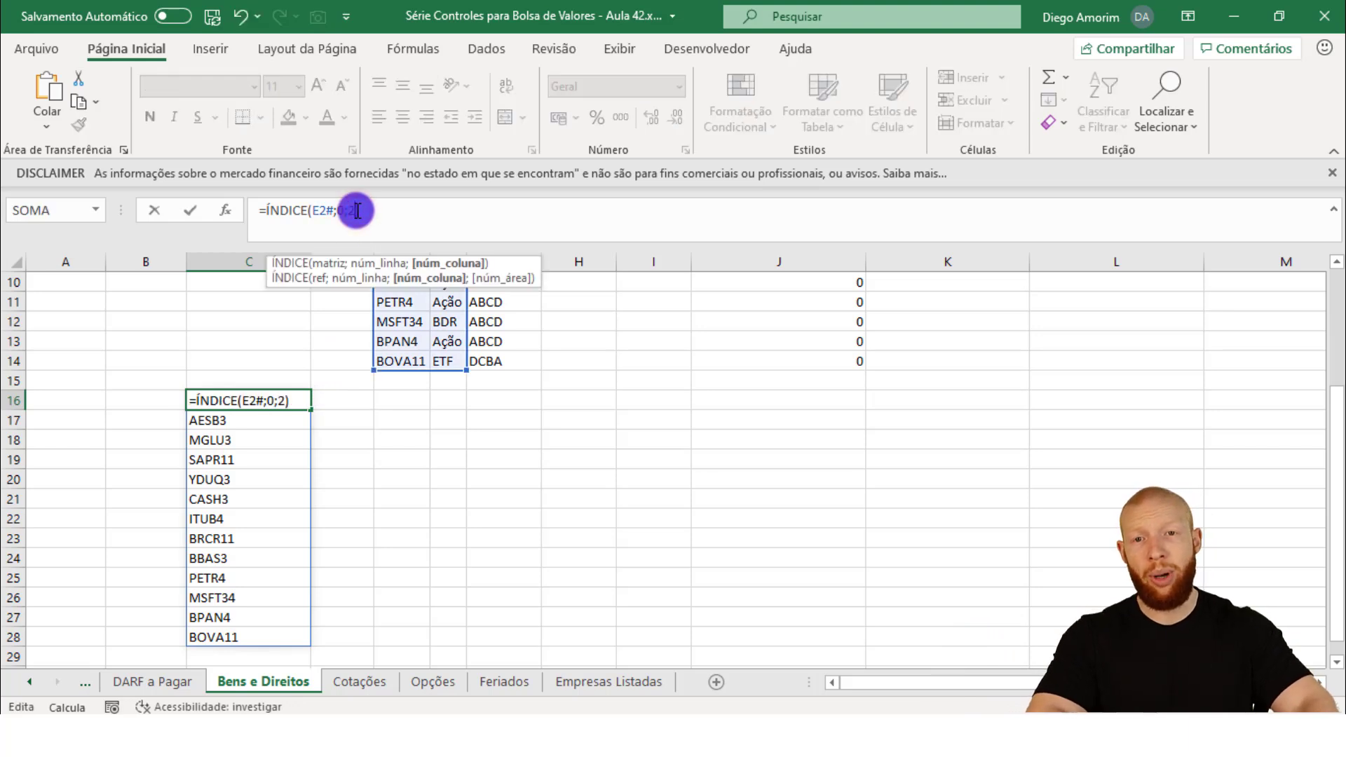
key(Return)
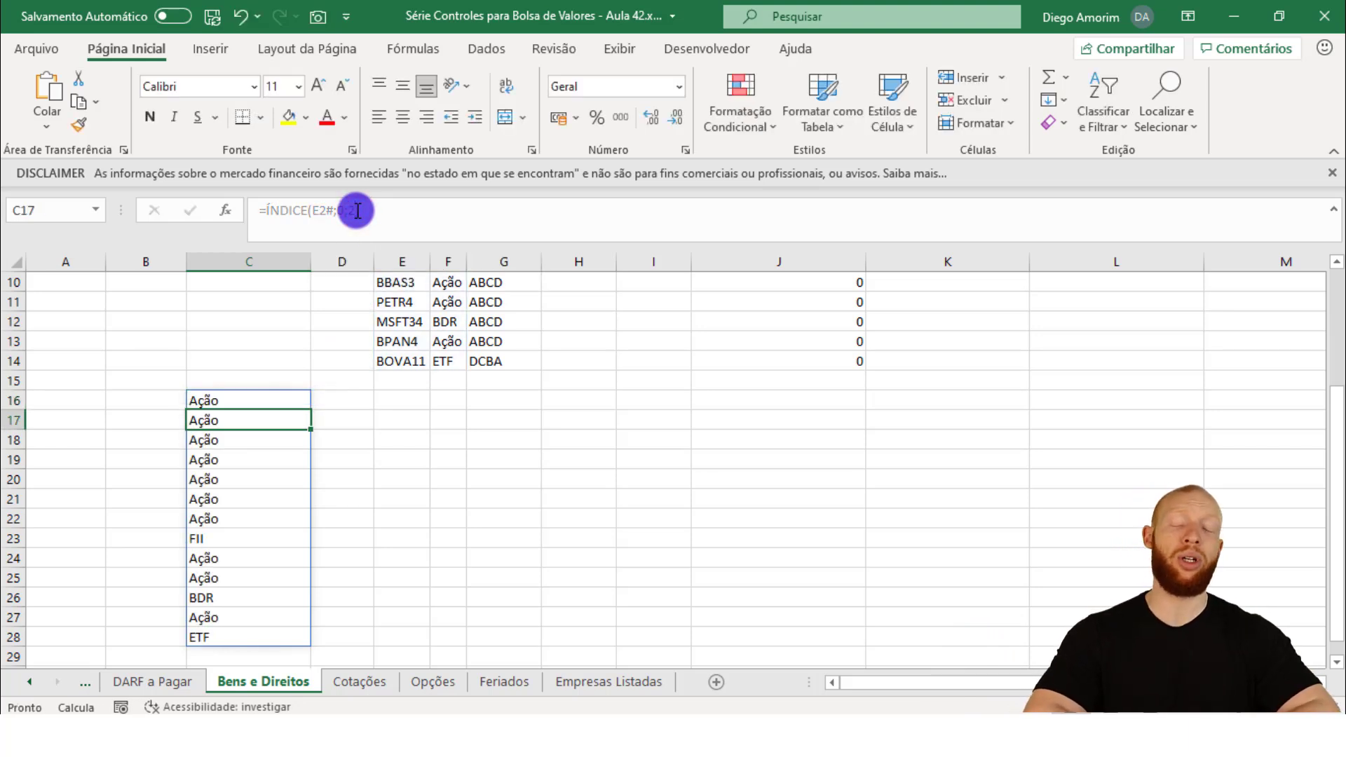
click(262, 400)
key(Delete)
scroll(230, 419, up, 3)
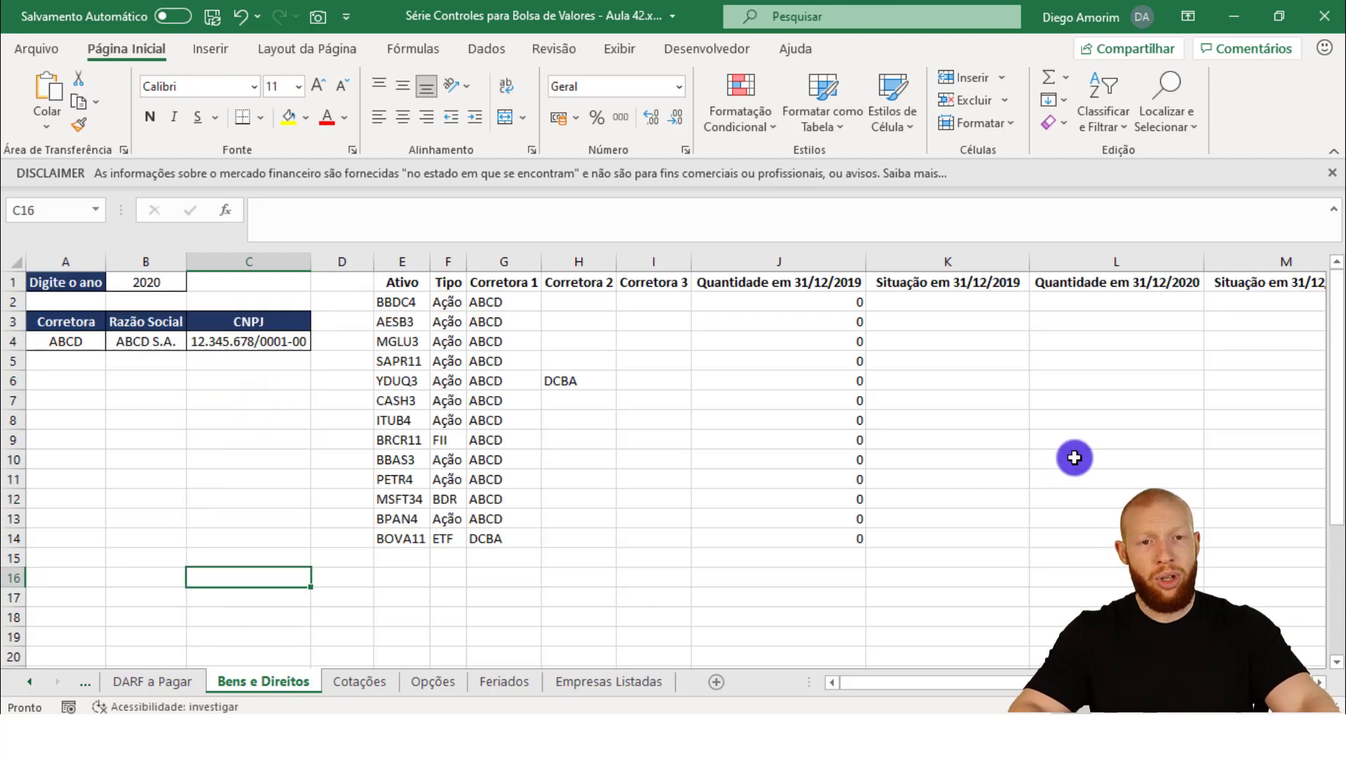
Replace the E2 asset criterion in J2's SOMASES formula with ÍNDICE(E2#;0;1).
double_click(782, 296)
click(776, 211)
key(BackSpace)
key(BackSpace)
key(ctrl+v)
click(769, 211)
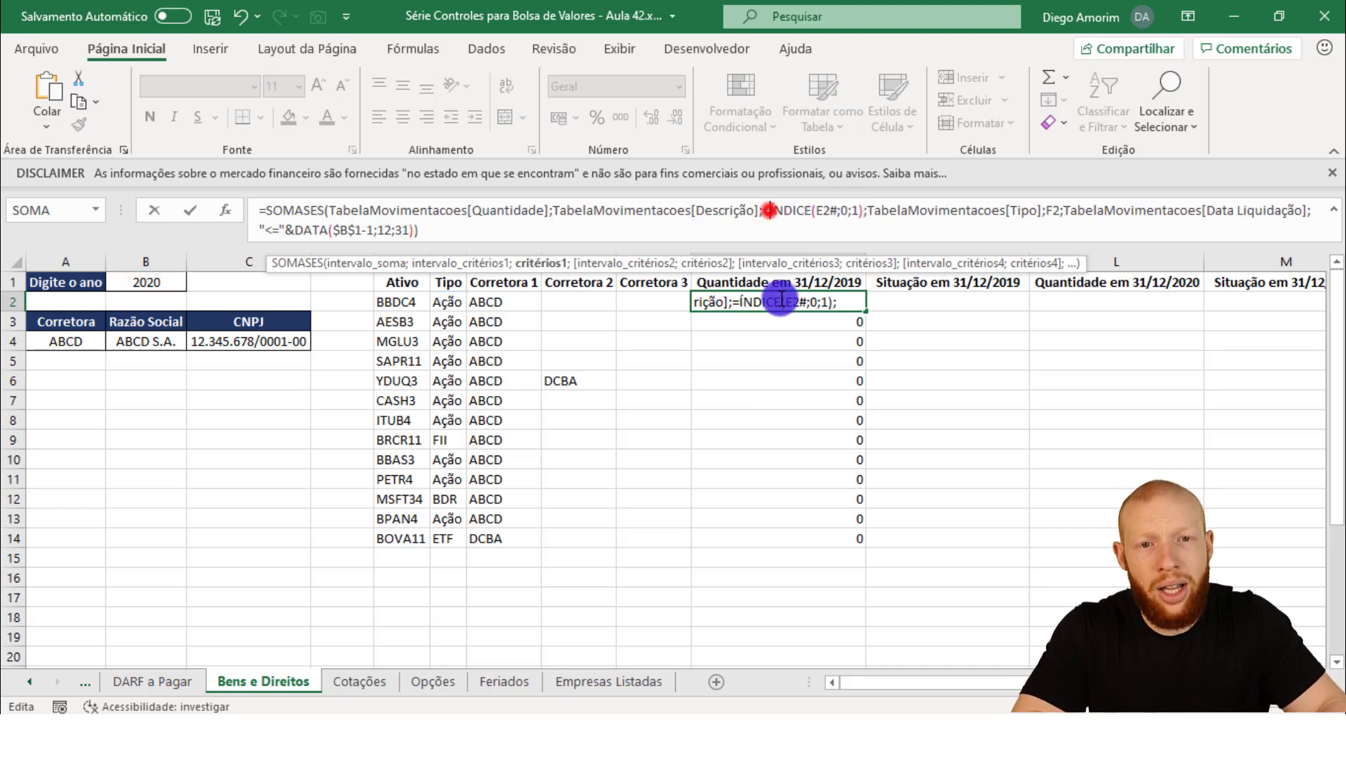
key(BackSpace)
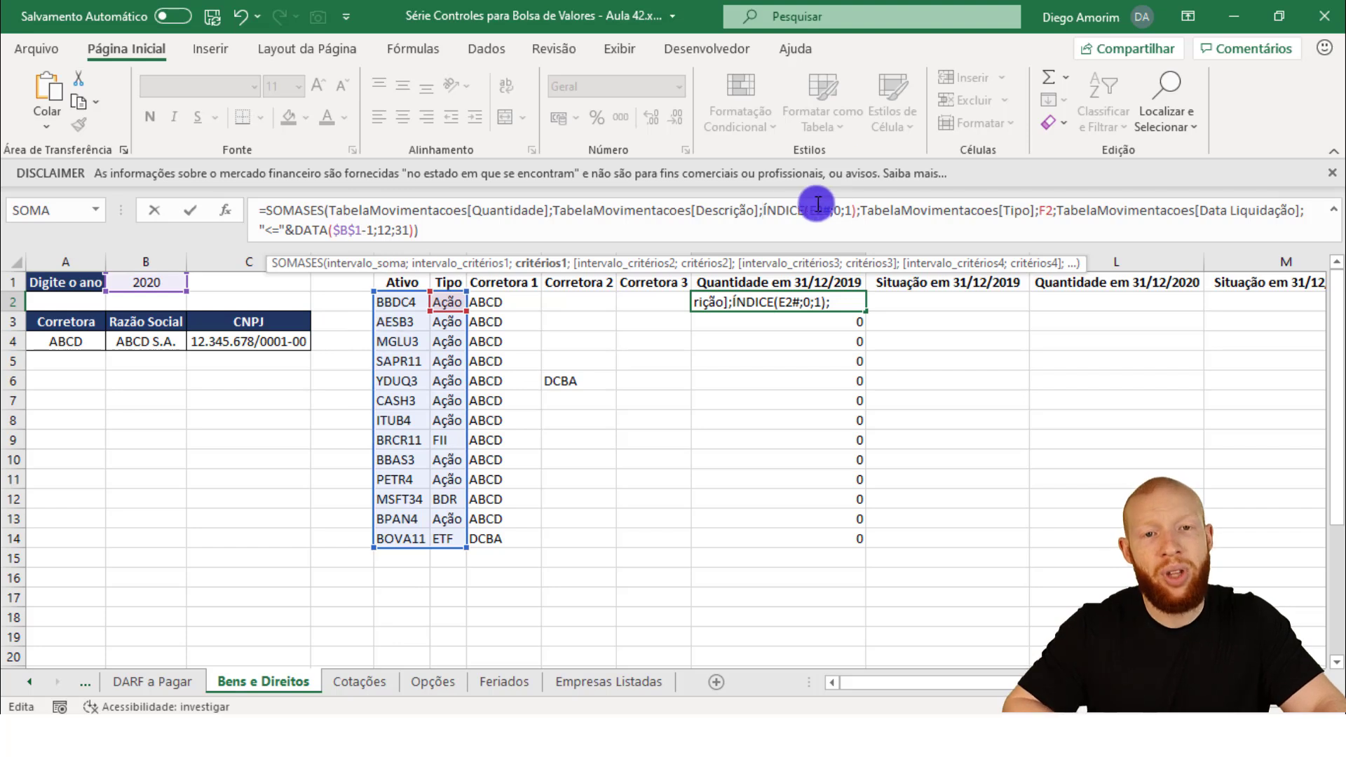
Replace the F2 type criterion in J2's SOMASES formula with ÍNDICE(E2#;0;2) and commit the formula.
click(541, 260)
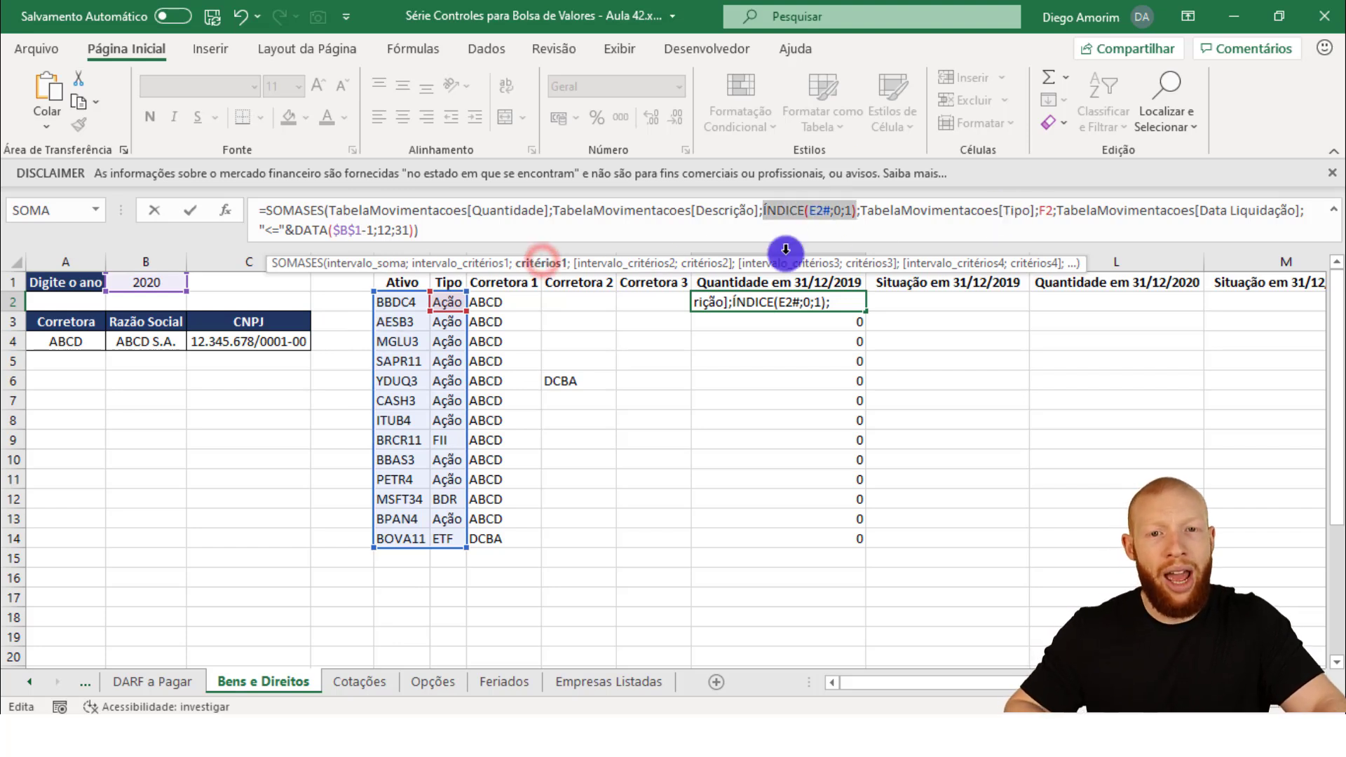
click(708, 263)
key(ctrl+v)
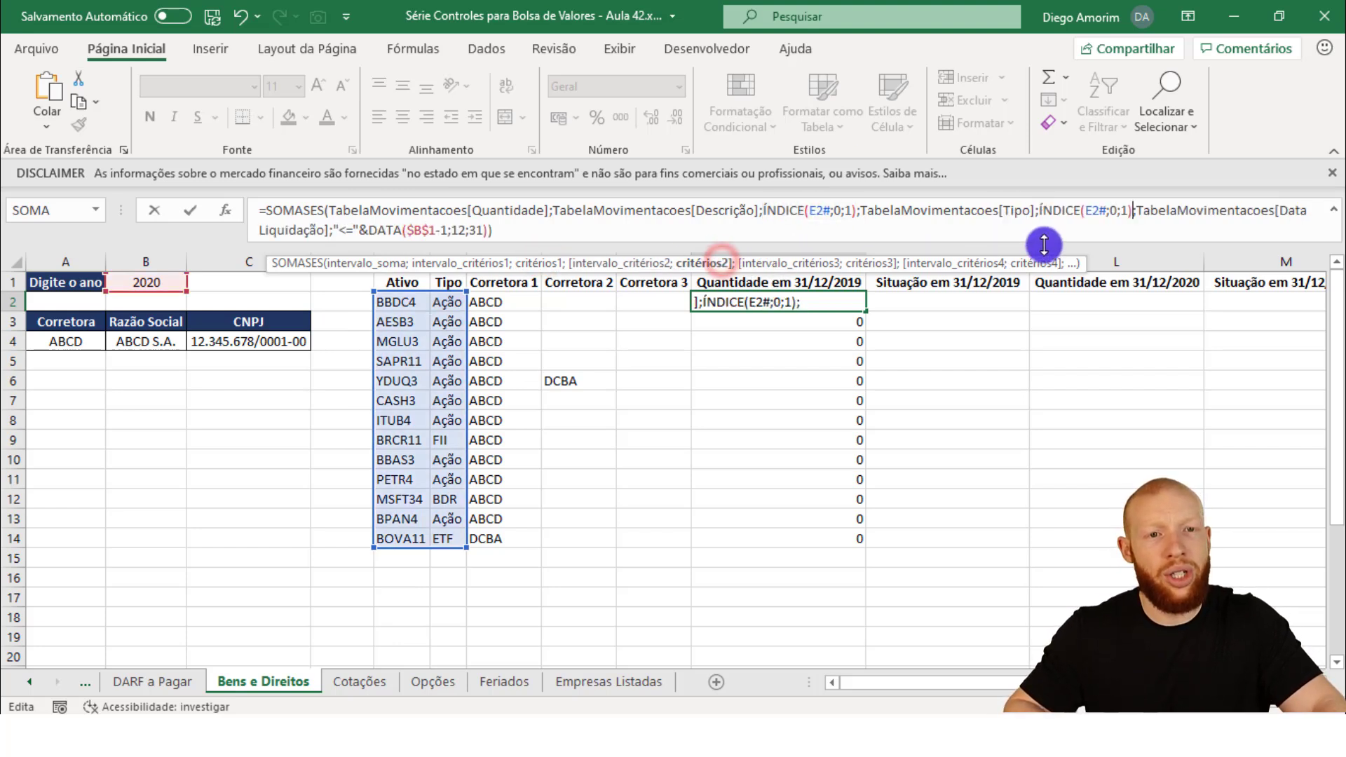
click(1127, 206)
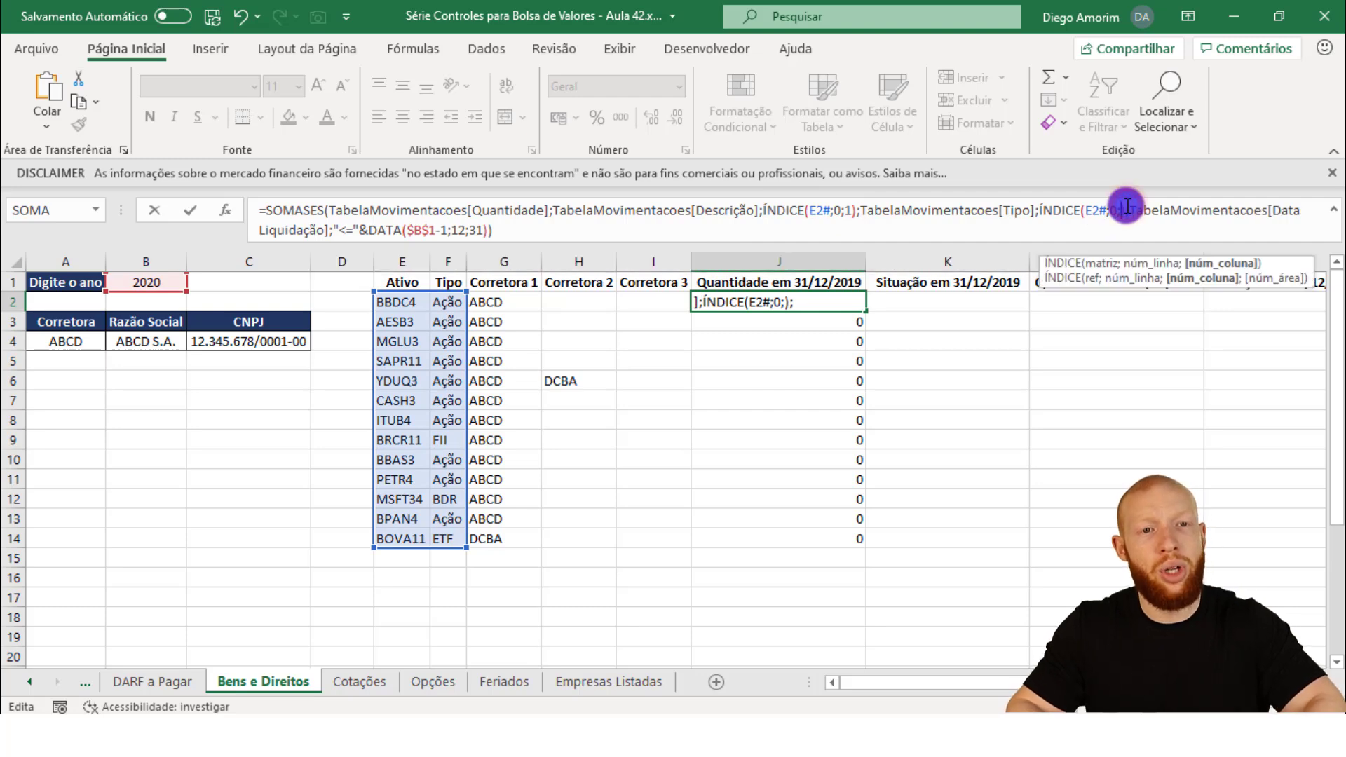
key(Return)
Delete the old quantity formulas in J3:J14 so the J2 formula can spill down the column.
key(ctrl+shift+Down)
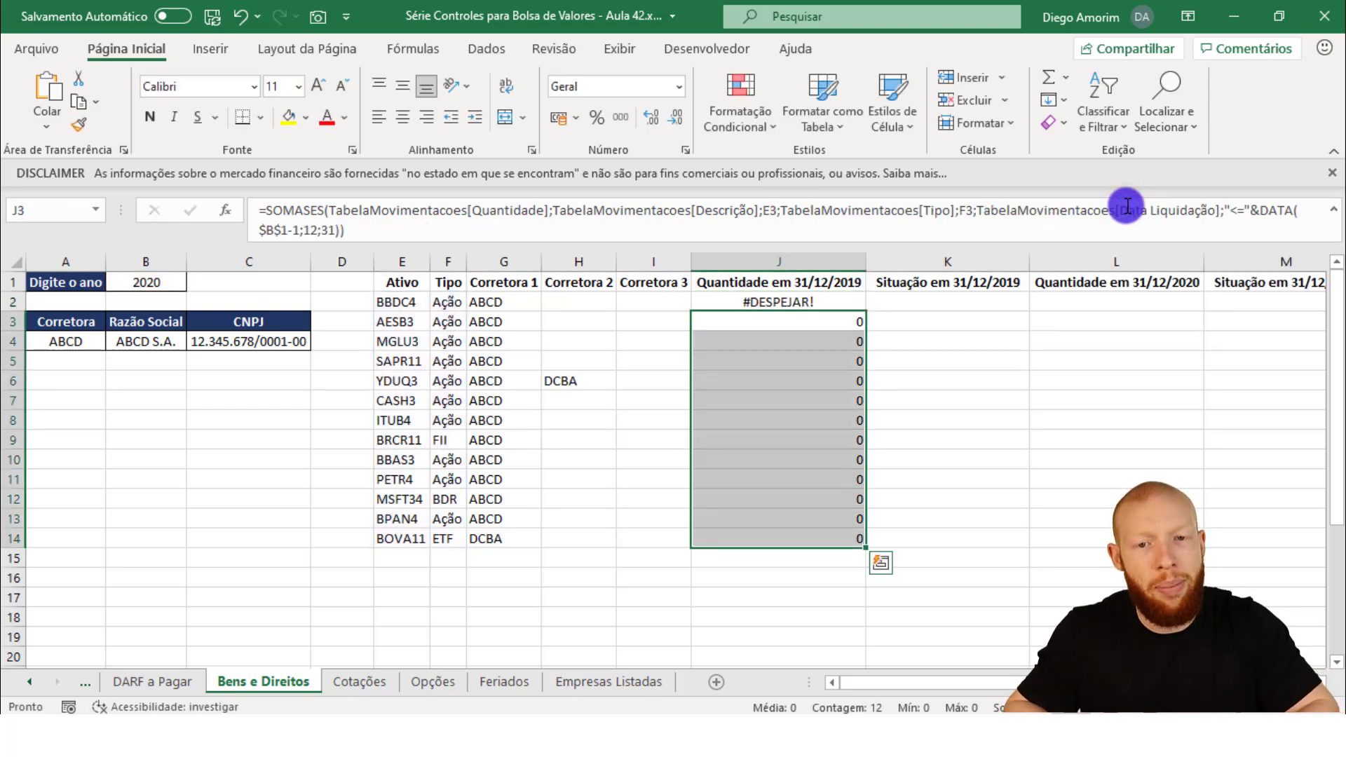
key(Delete)
key(Up)
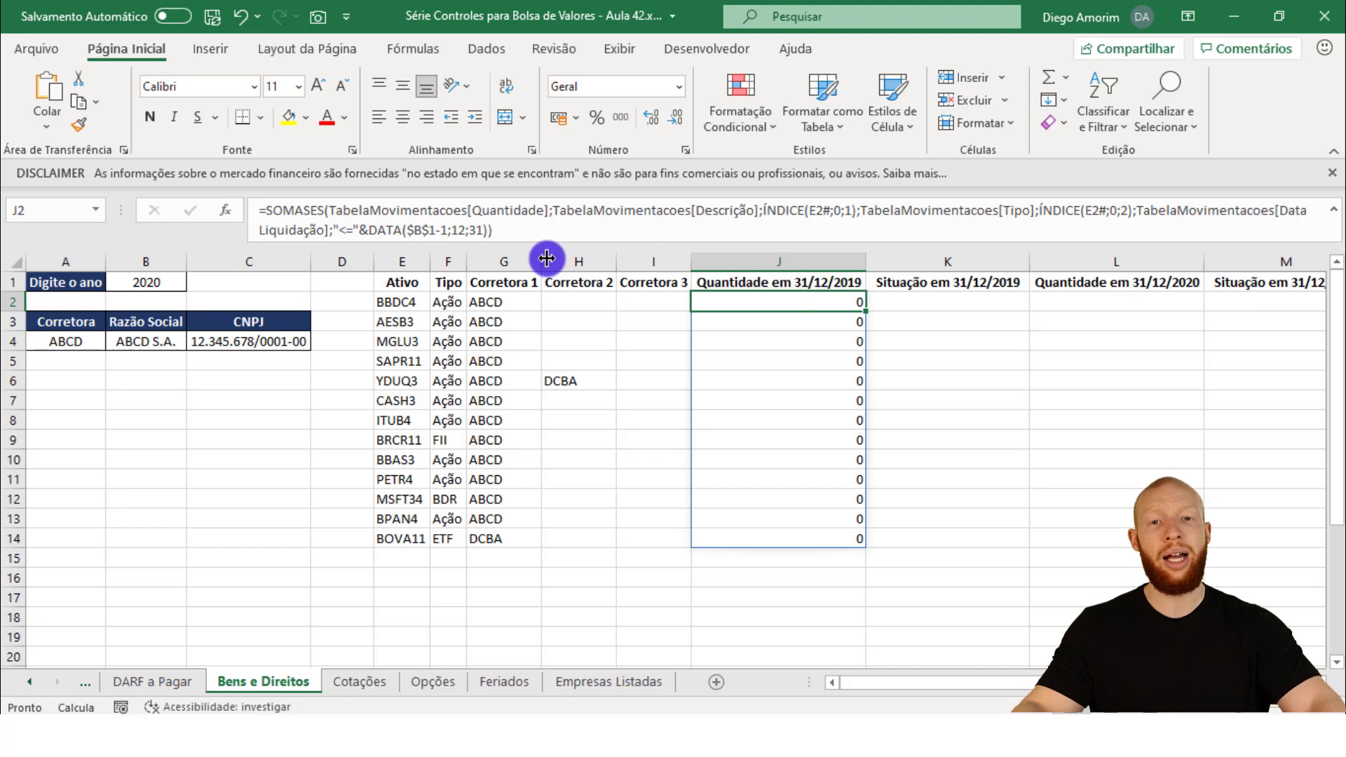
Copy J2's SOMASES formula into L2 and change its date limit to DATA($B$1;12;31).
click(425, 231)
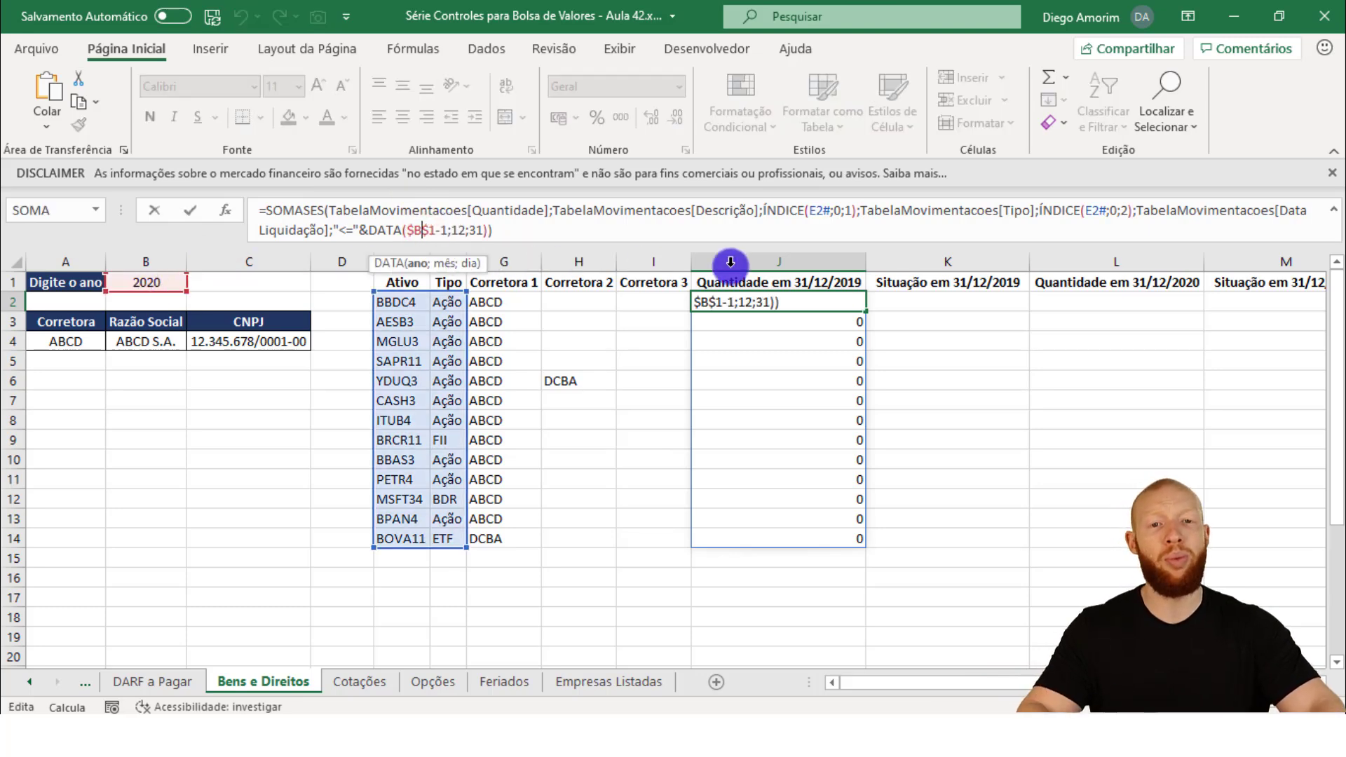
key(Escape)
key(F2)
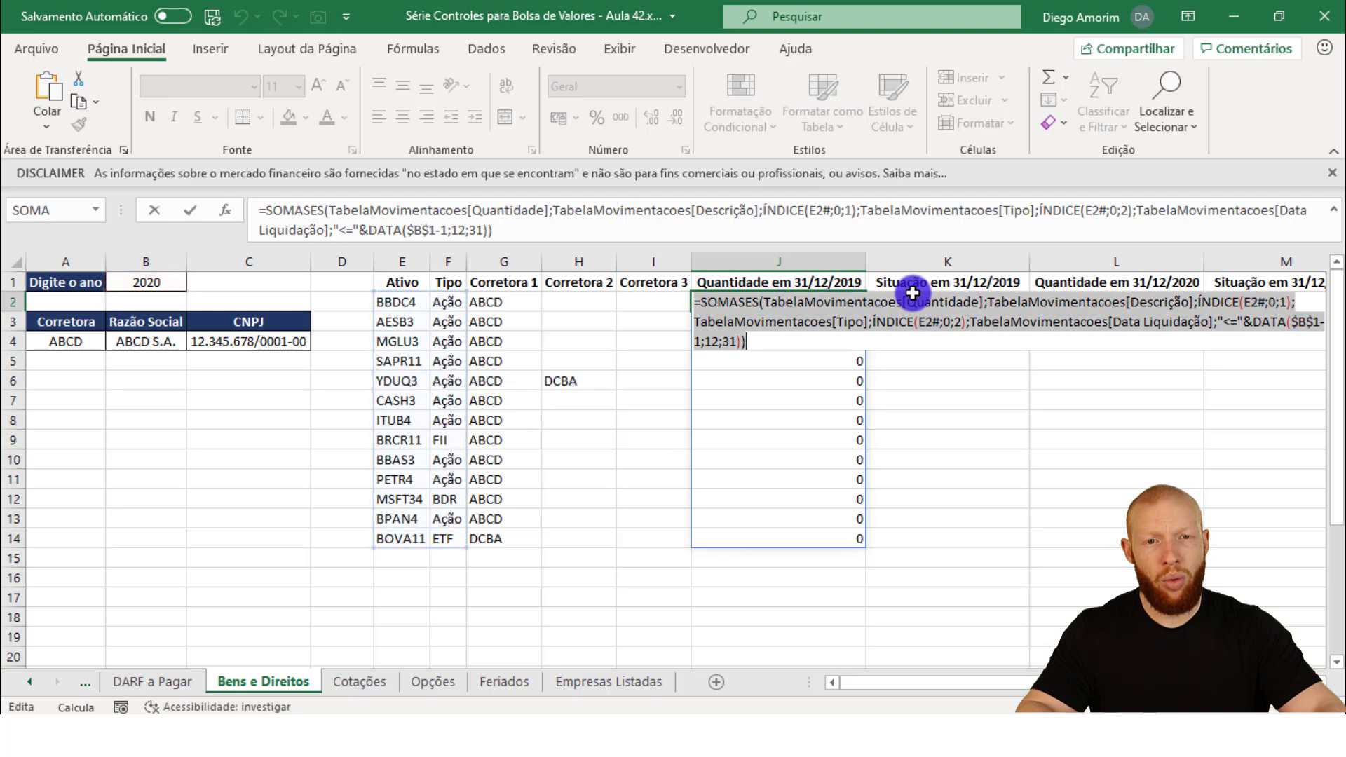
key(Escape)
key(Right)
key(Right)
key(F2)
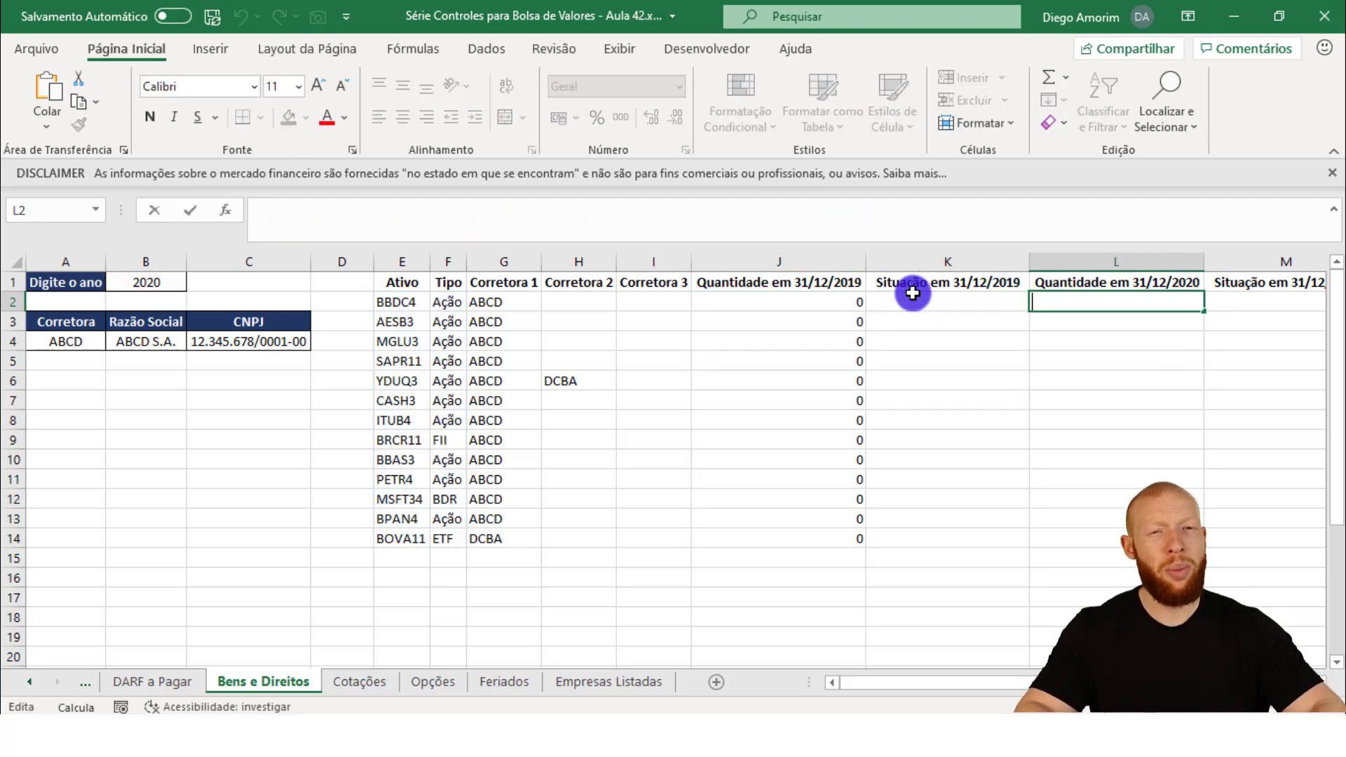
key(ctrl+v)
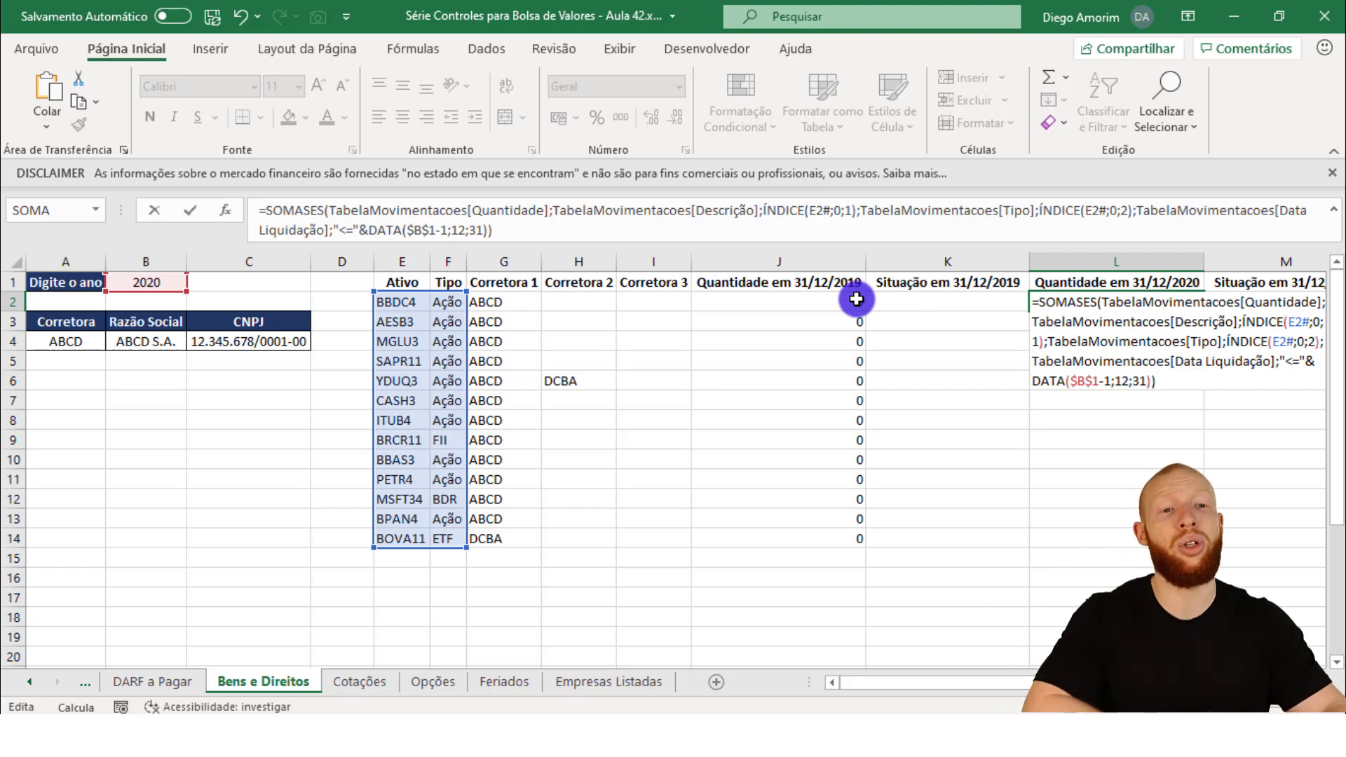
click(1113, 384)
key(BackSpace)
key(BackSpace)
key(Return)
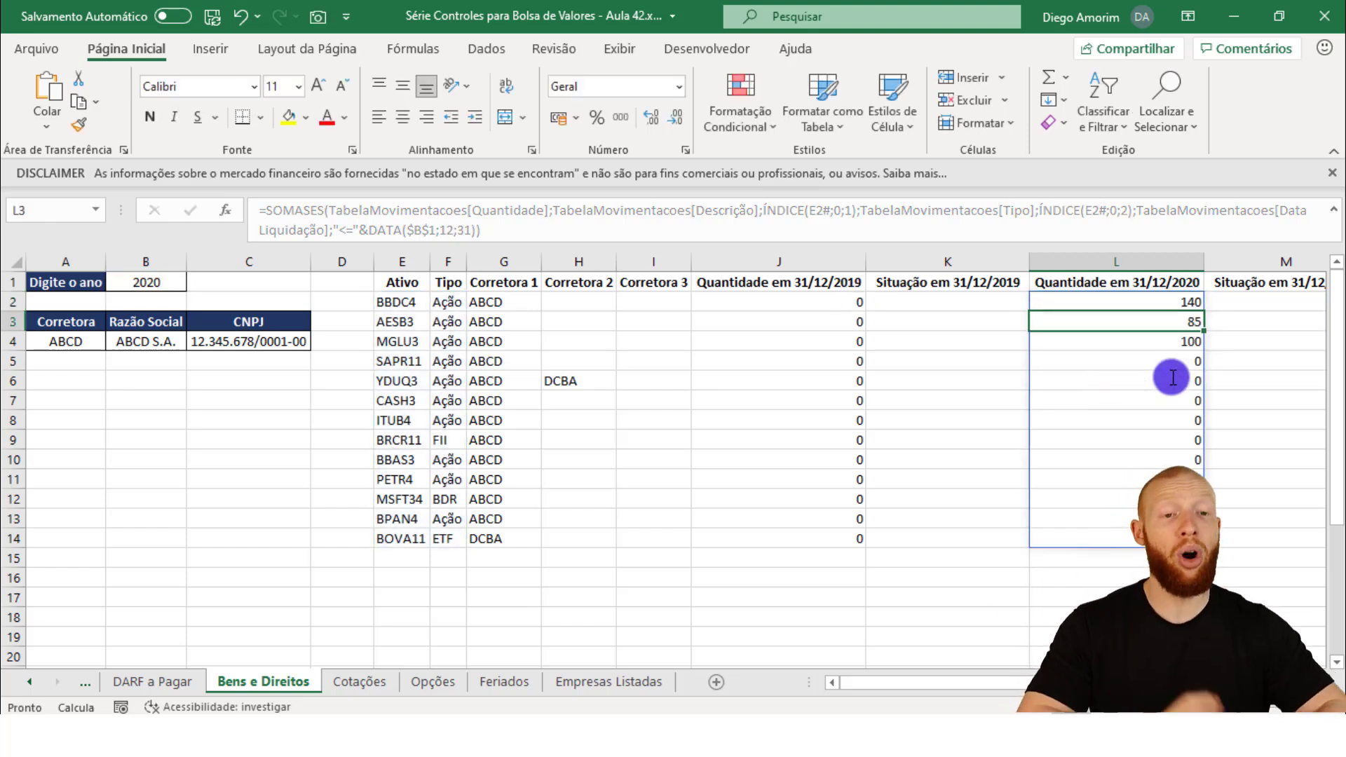
Examine the spilled quantities for 31/12/2020 in column L and the neighbouring columns of the asset list.
key(Right)
key(Right)
key(Up)
key(Left)
key(Left)
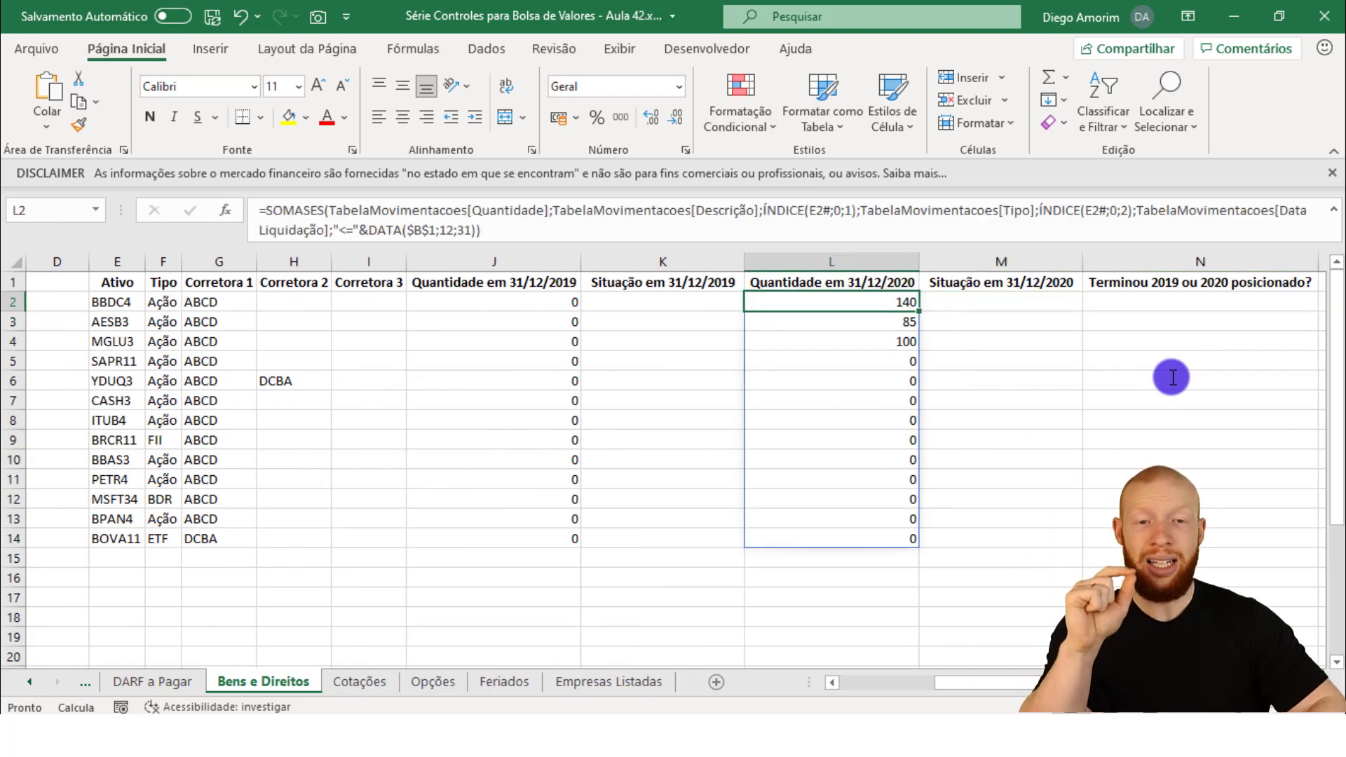
key(Up)
key(Down)
key(Left)
key(Left)
key(Left)
key(Left)
key(Left)
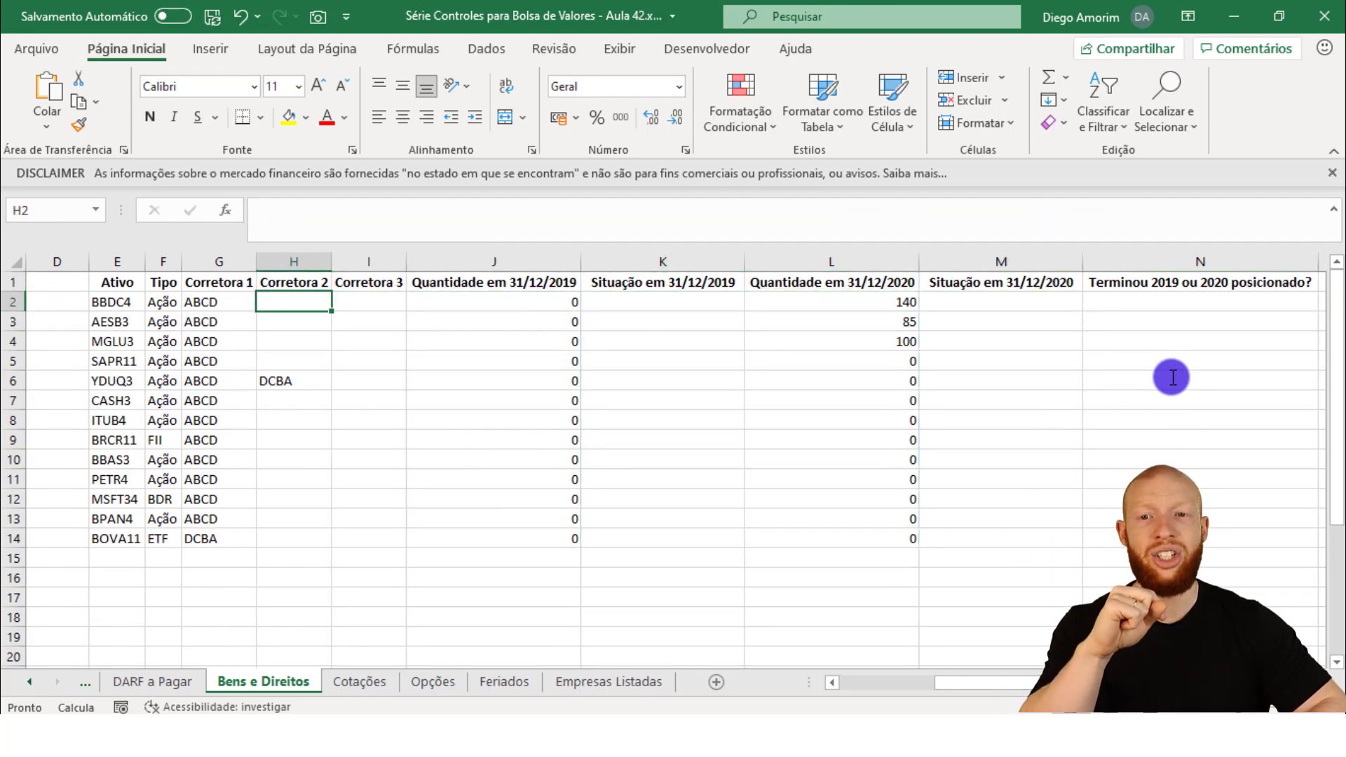
click(850, 300)
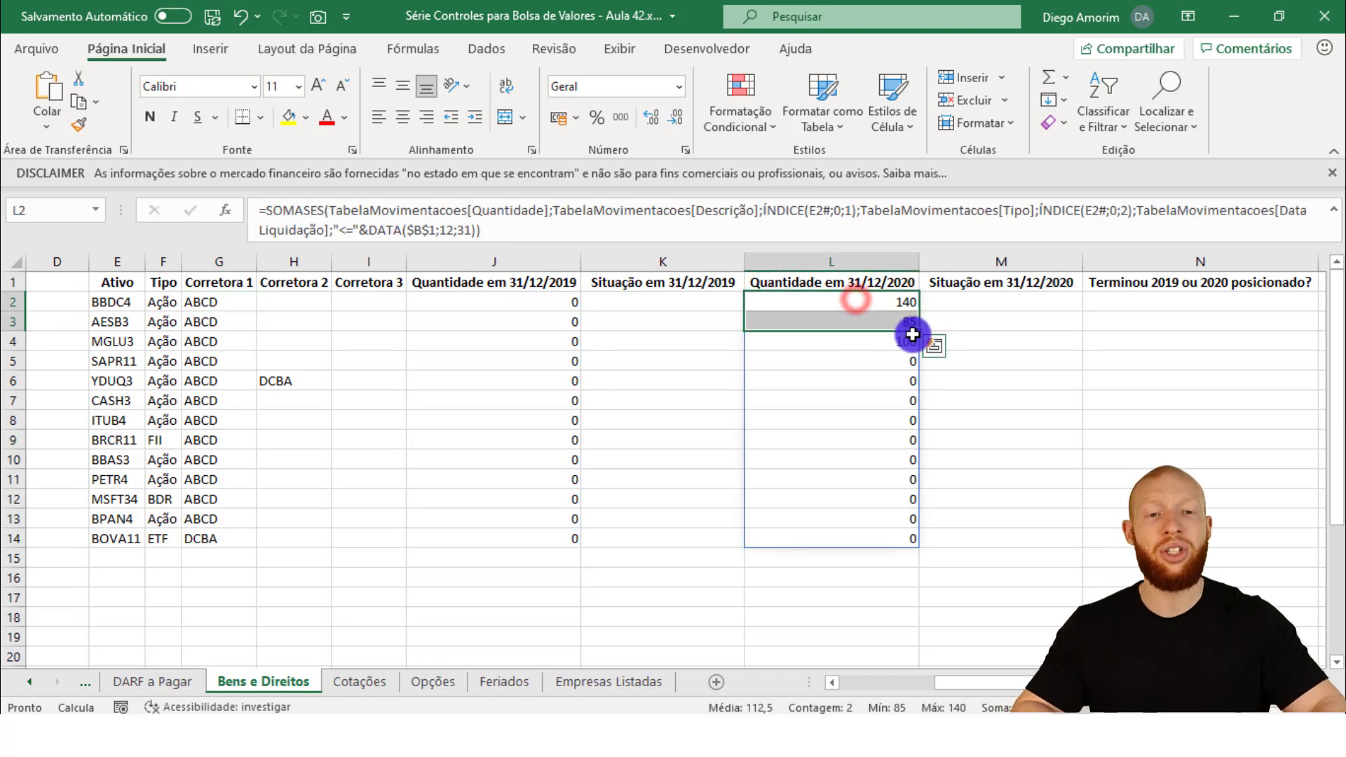
key(Left)
key(Right)
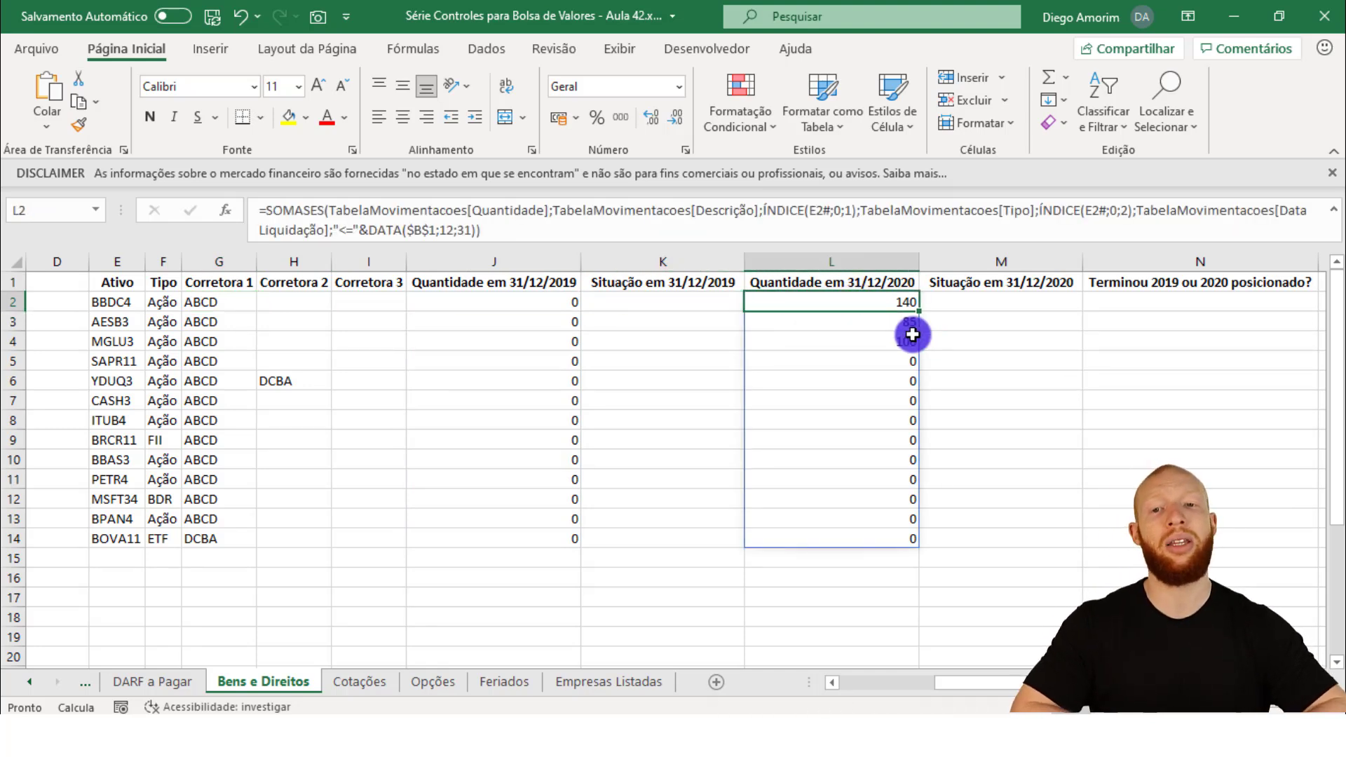
key(Down)
key(Down)
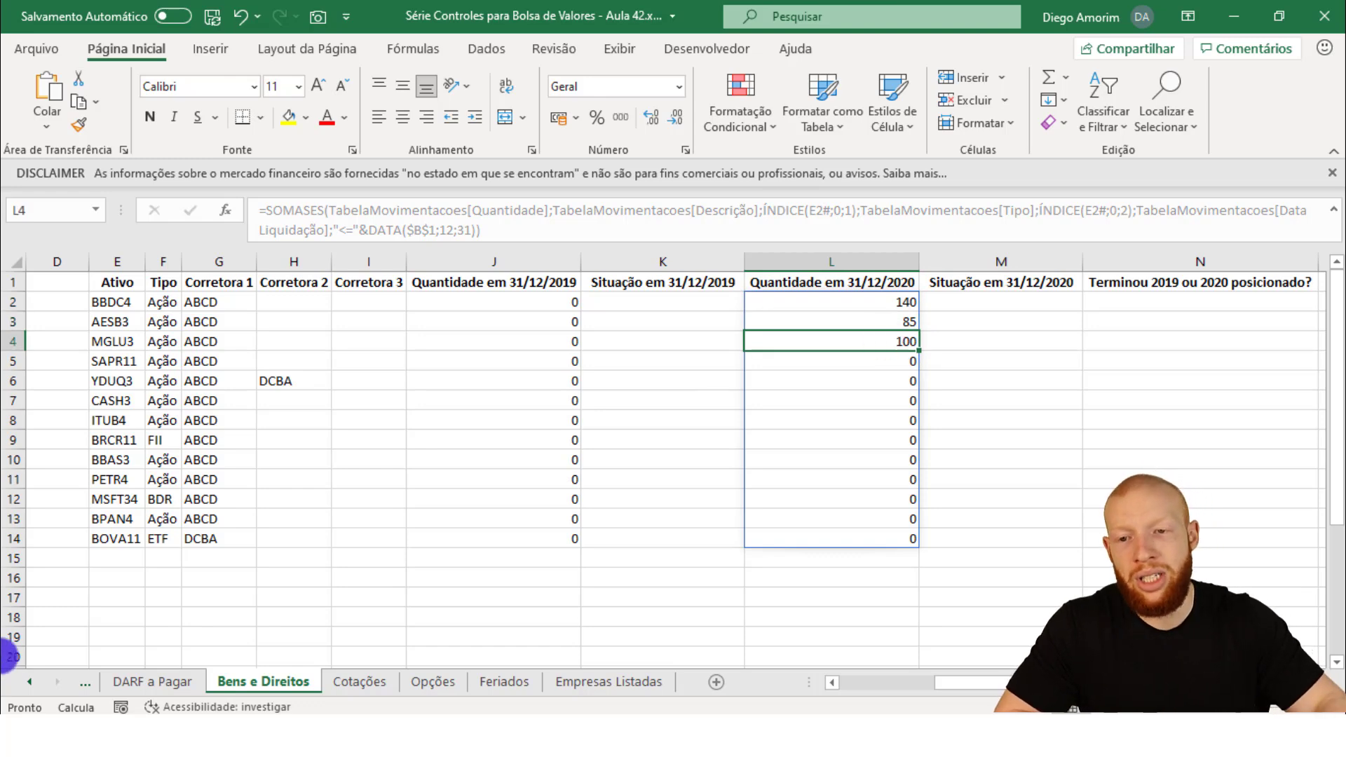
Filter the Tipo column of the Movimentações table to show only Ação, BDR, ETF and FII.
click(29, 681)
click(29, 682)
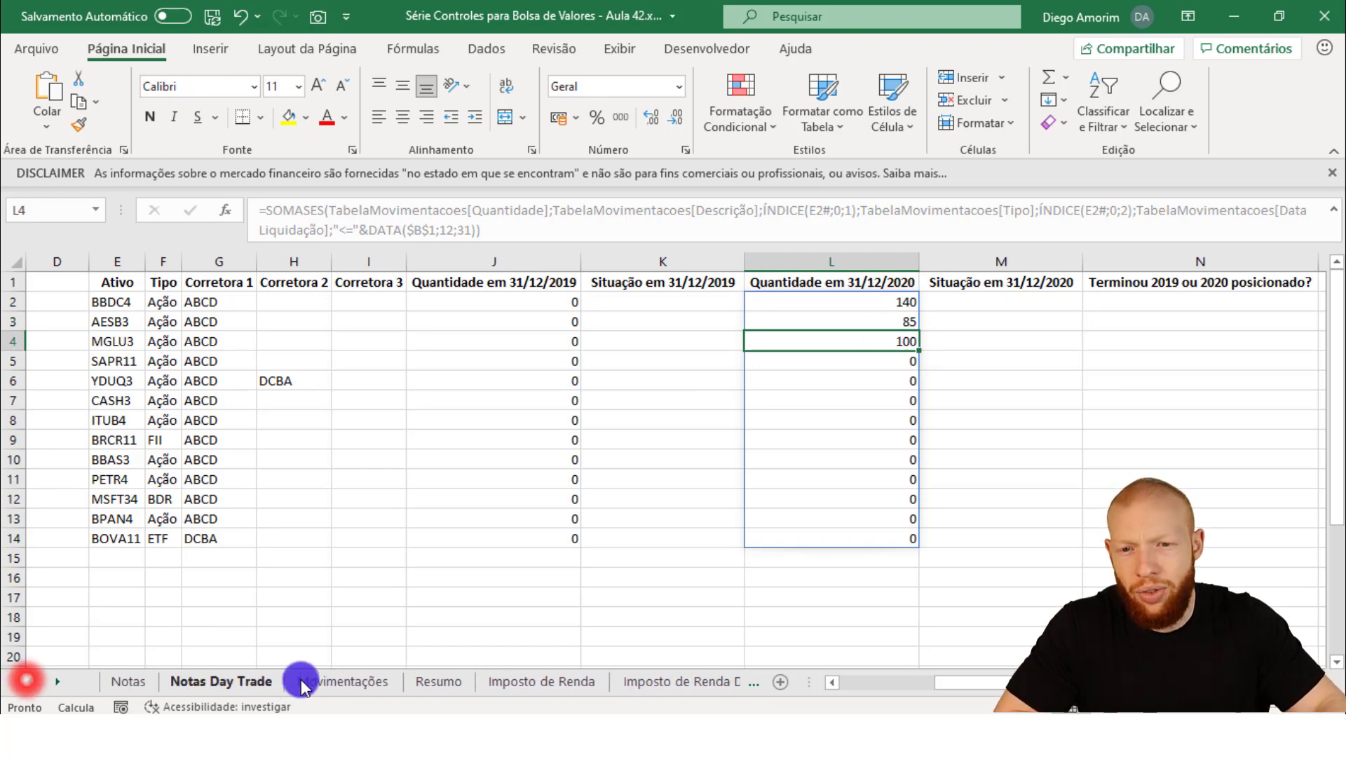
click(336, 681)
click(448, 419)
key(ctrl+Up)
key(Right)
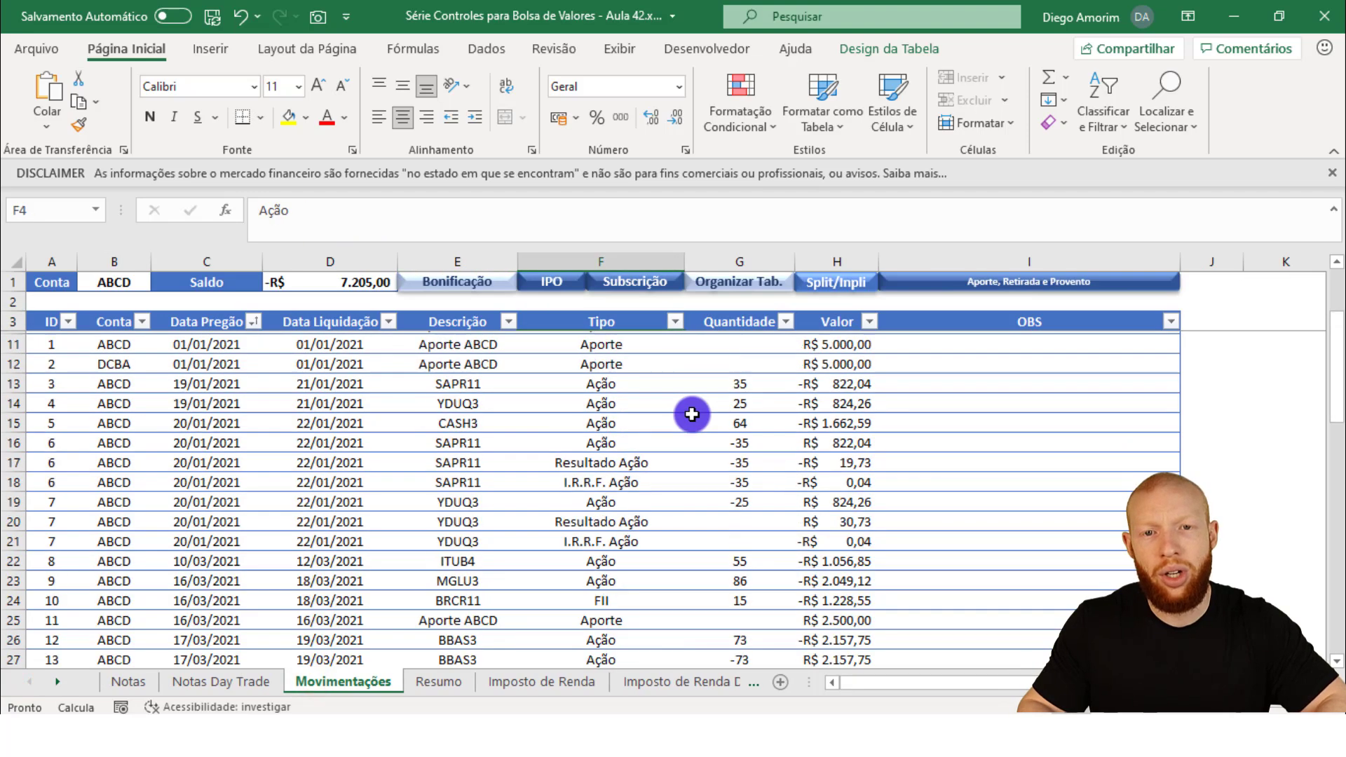
key(alt+Down)
click(461, 505)
click(462, 522)
click(461, 557)
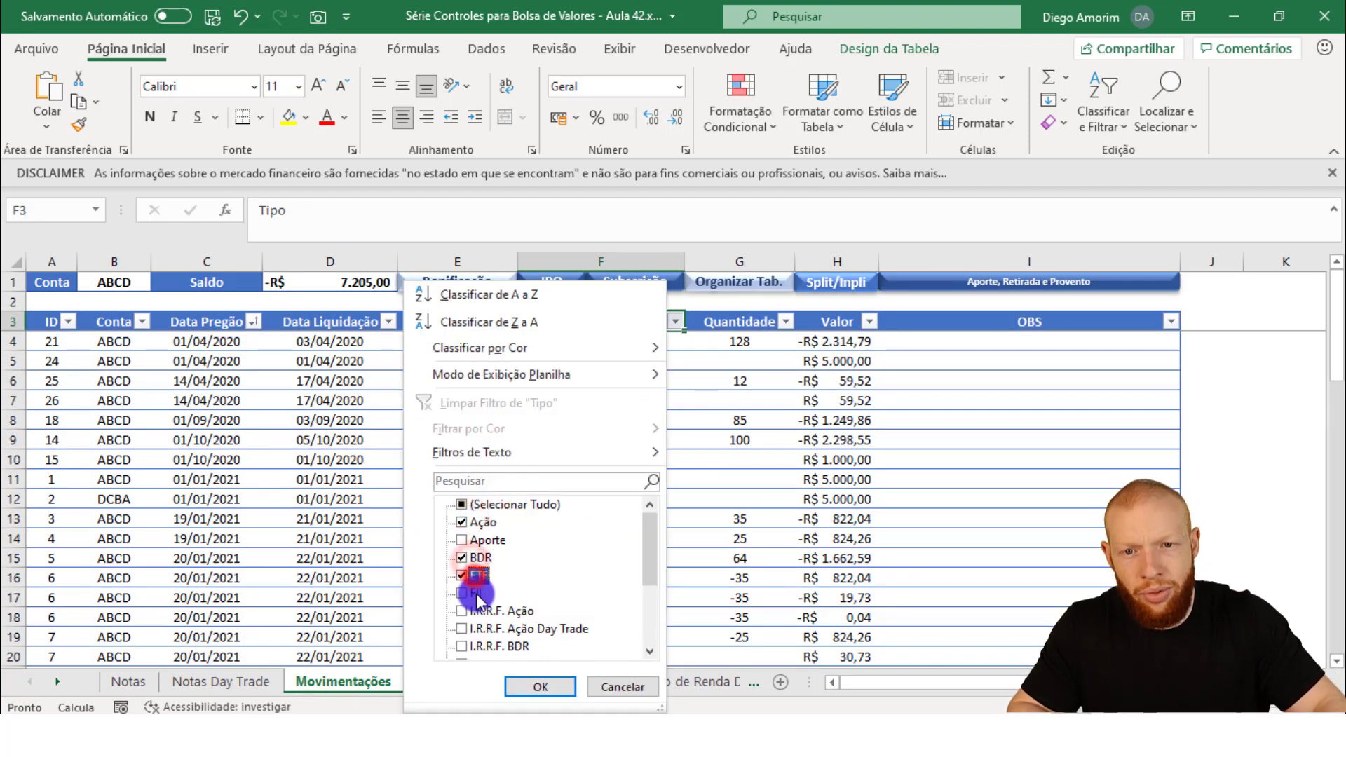
scroll(546, 652, down, 3)
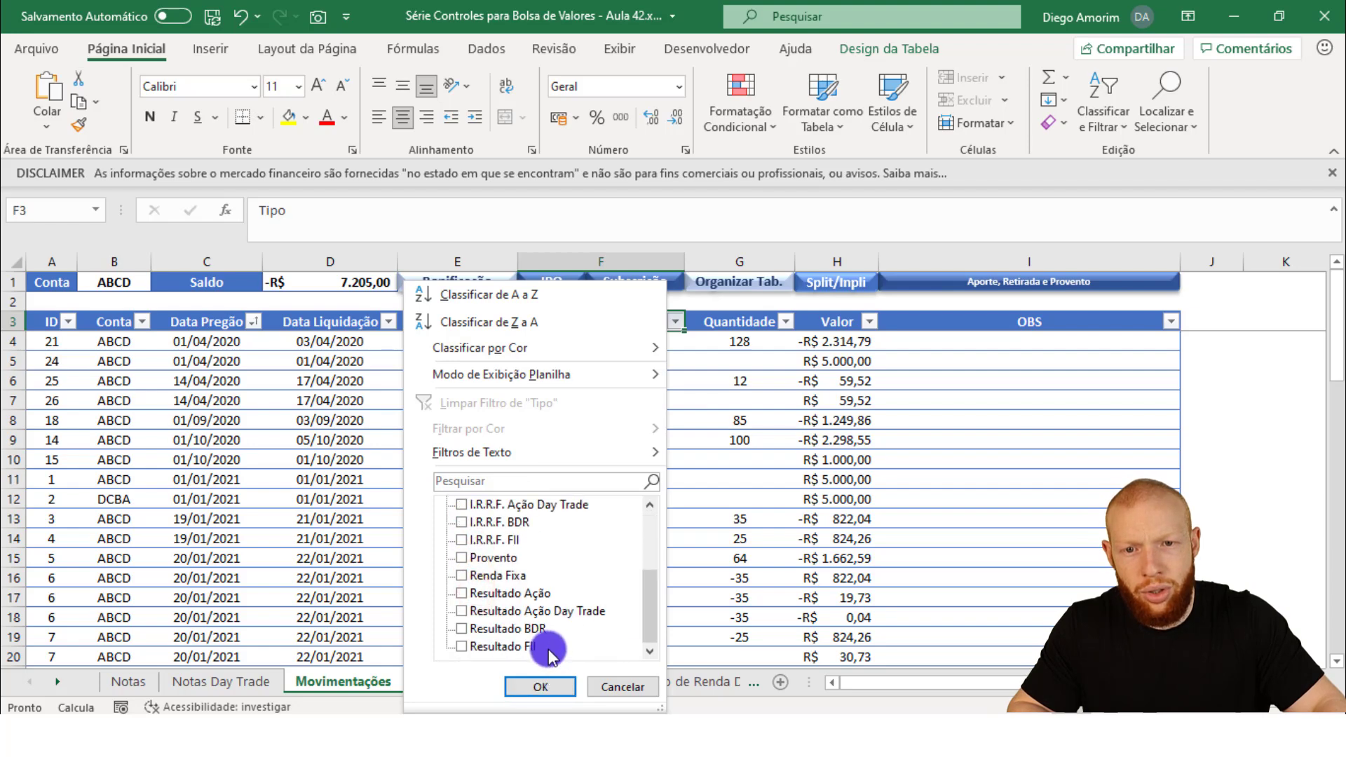
click(542, 686)
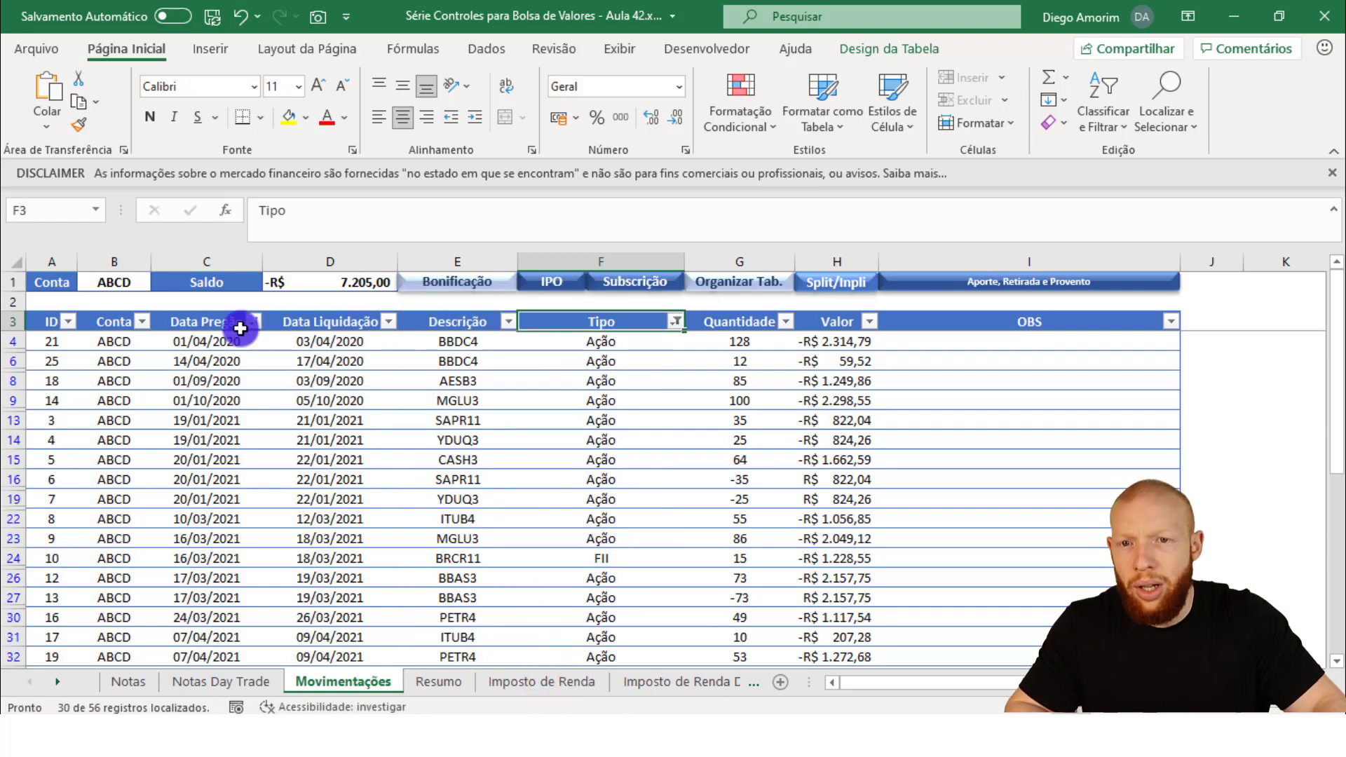
Check which assets and quantities have 2020 trade dates in the filtered Movimentações rows.
click(210, 345)
key(shift+Down)
key(shift+Down)
key(shift+Down)
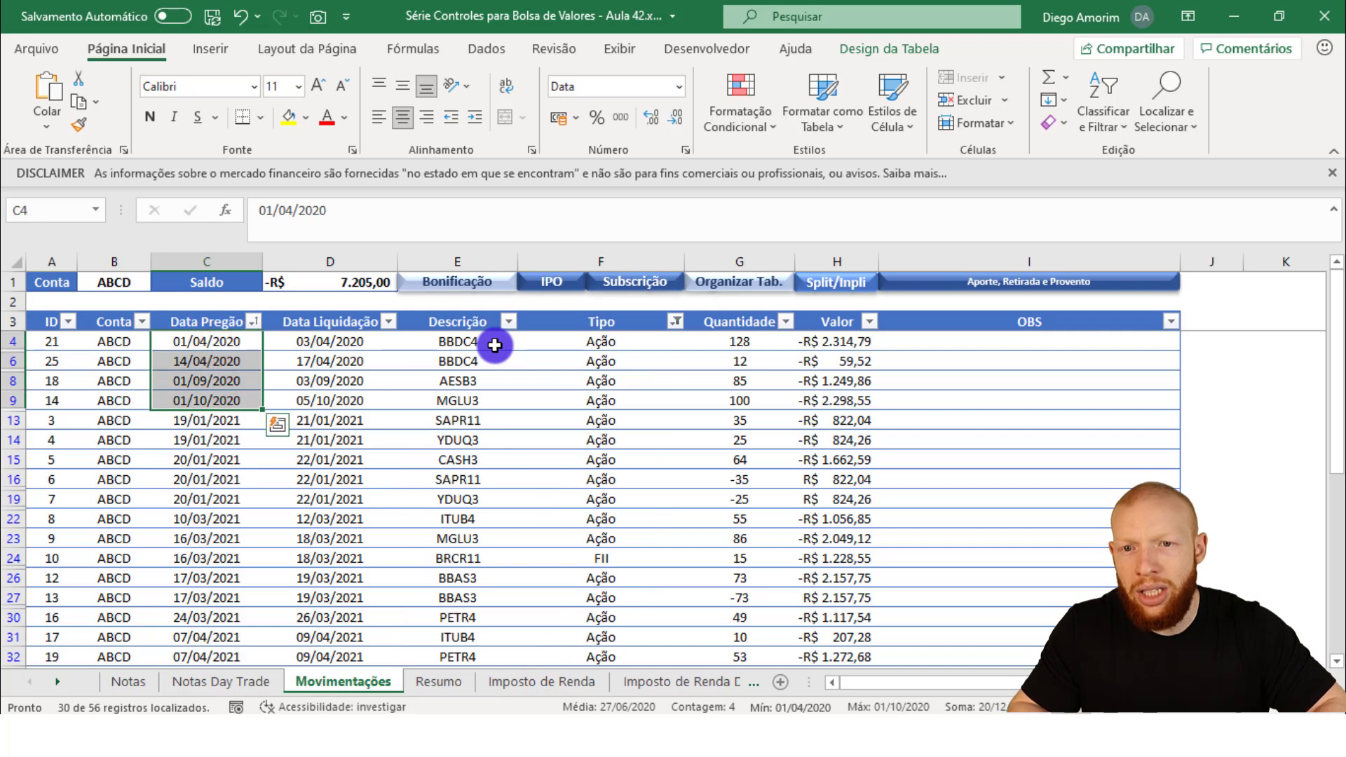
key(Down)
key(Down)
key(Down)
key(Right)
key(Right)
key(Right)
key(Left)
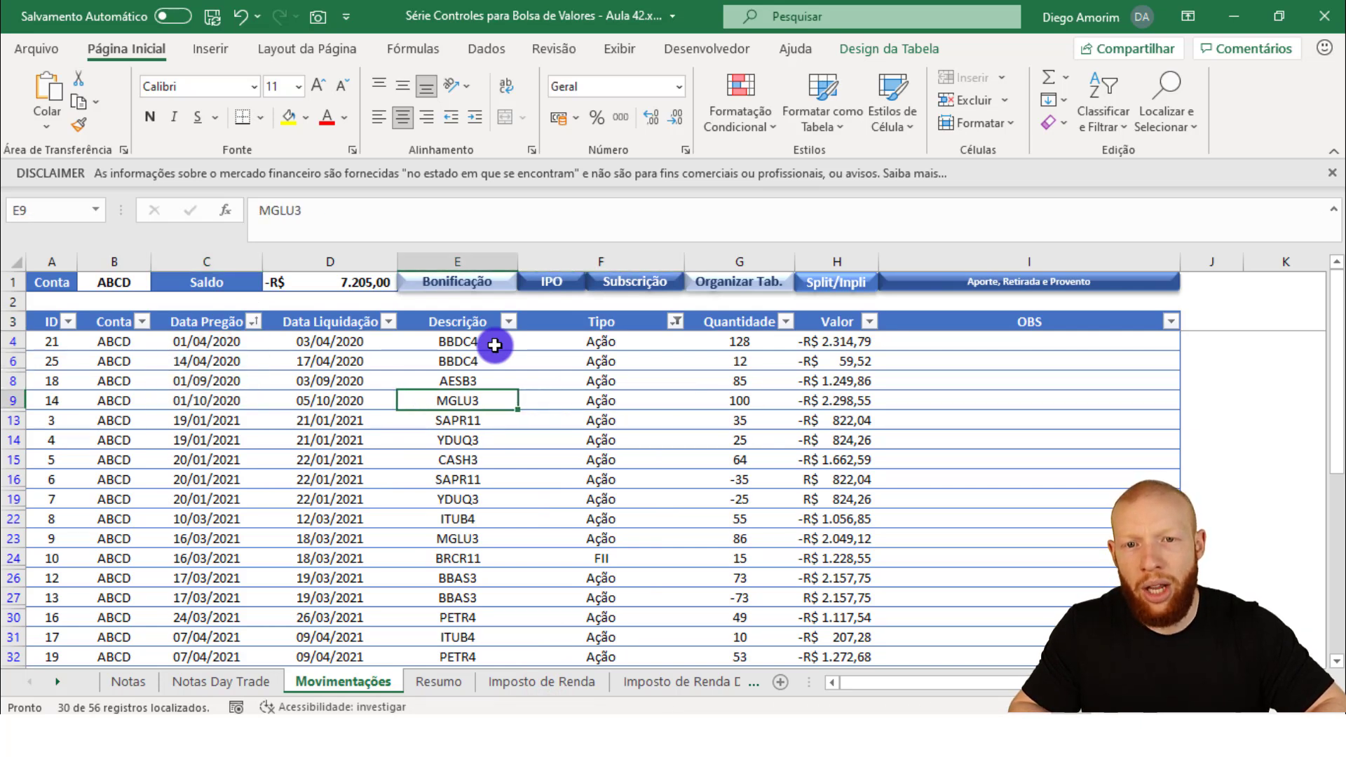
drag(495, 345, 484, 390)
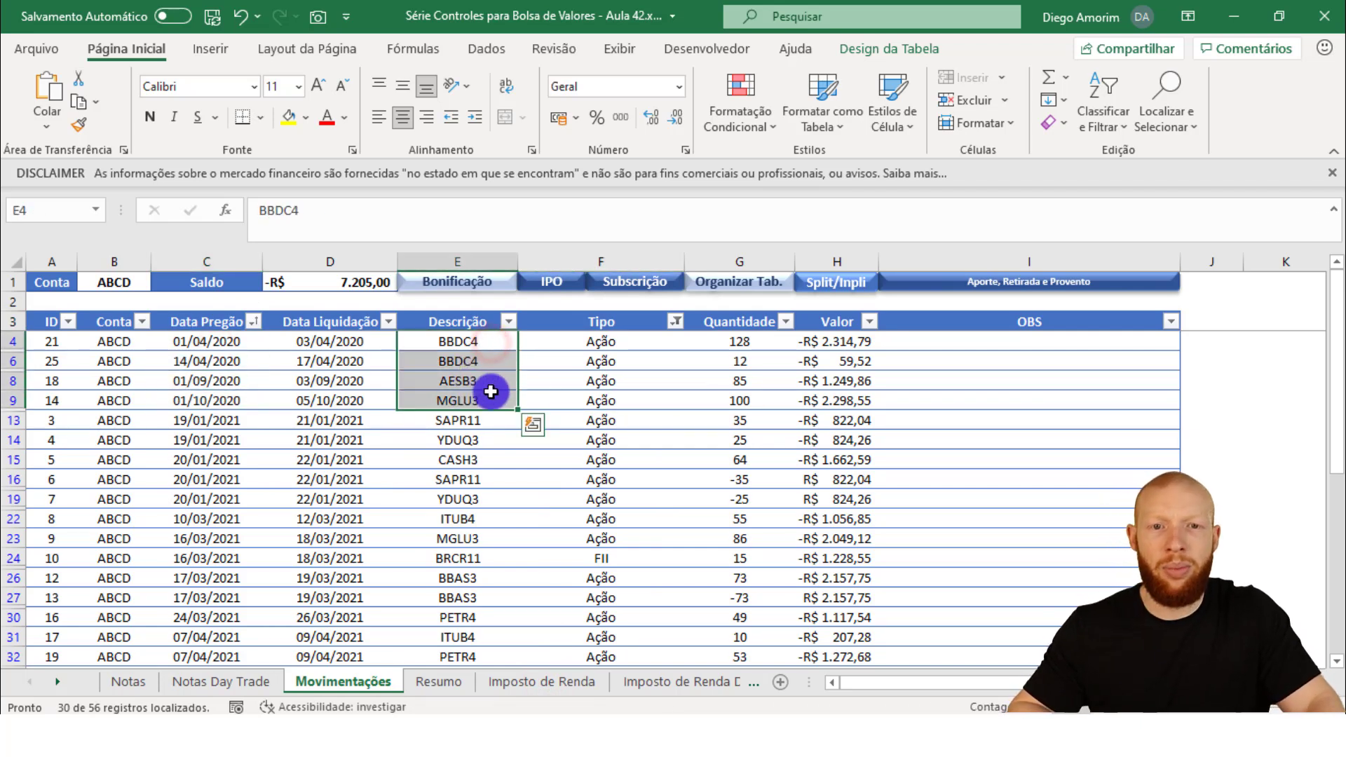
click(533, 384)
Clear the Movimentações table's filter and return to the Bens e Direitos sheet.
key(alt)
key(s)
key(l)
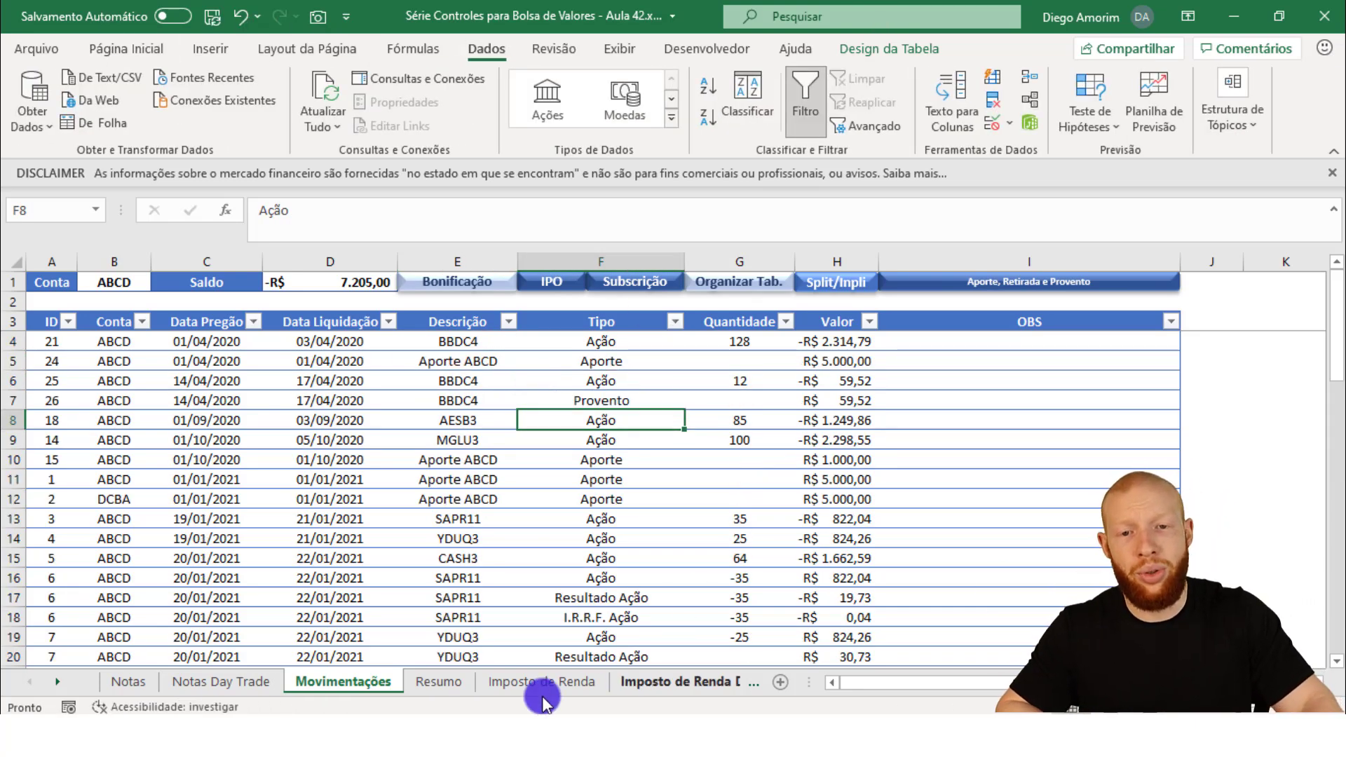
ctrl+click(56, 683)
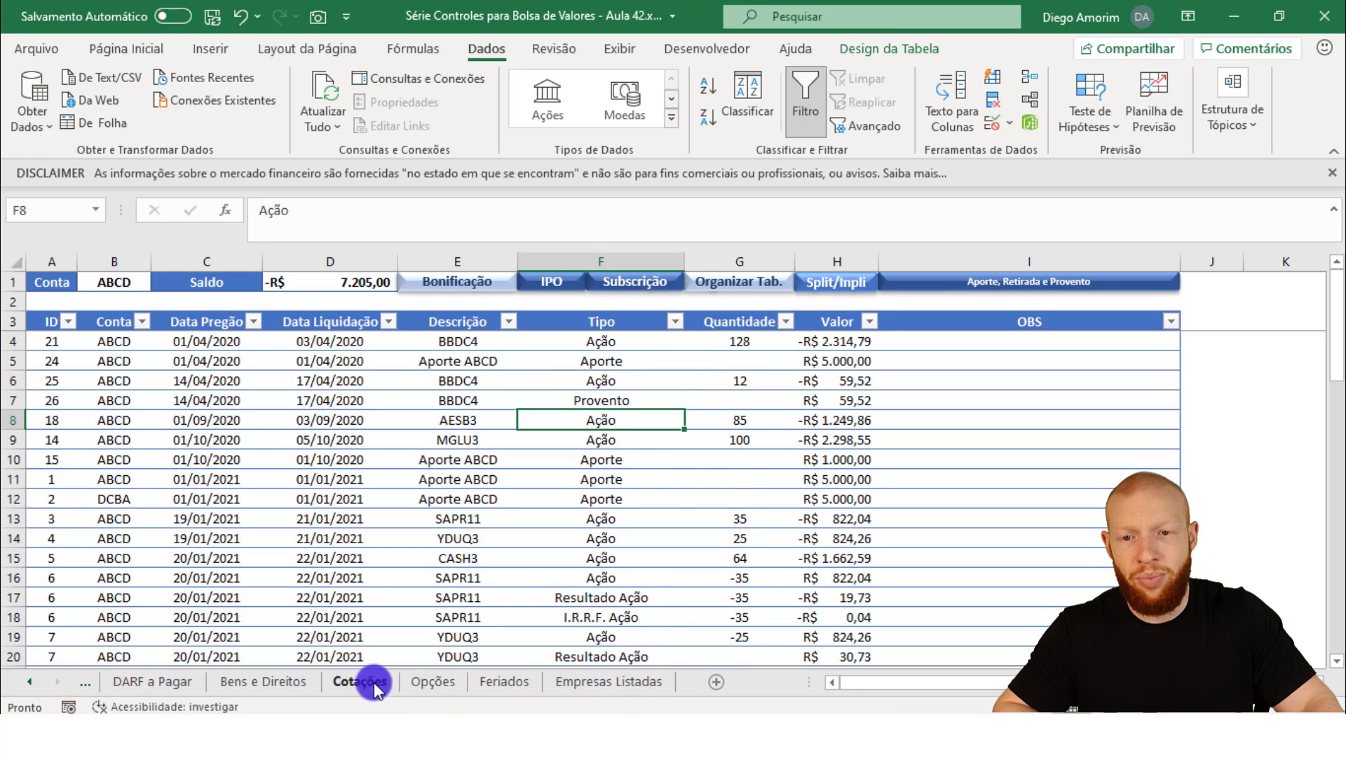
click(261, 683)
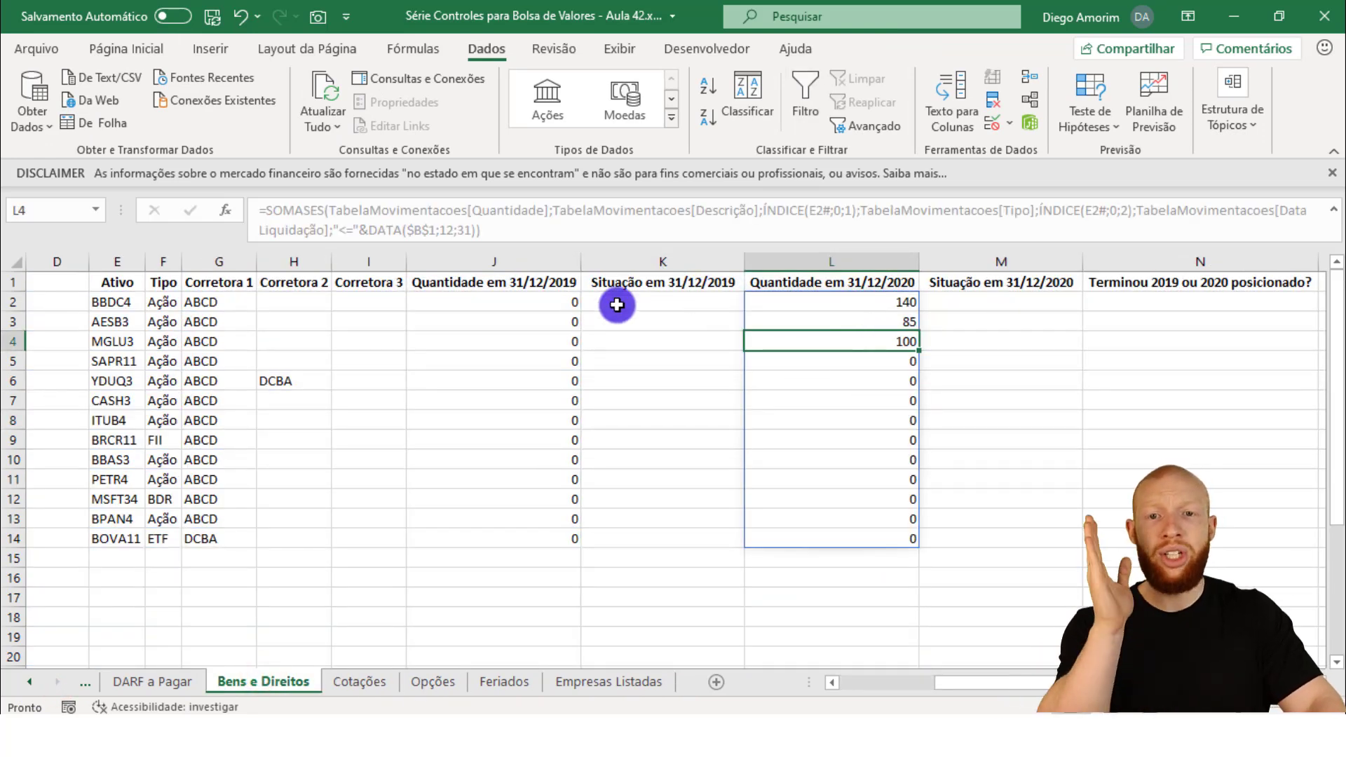
Examine how each asset's 31/12/2019 and 31/12/2020 quantities and situations relate to the column asking whether it ended either year positioned.
click(654, 312)
click(861, 302)
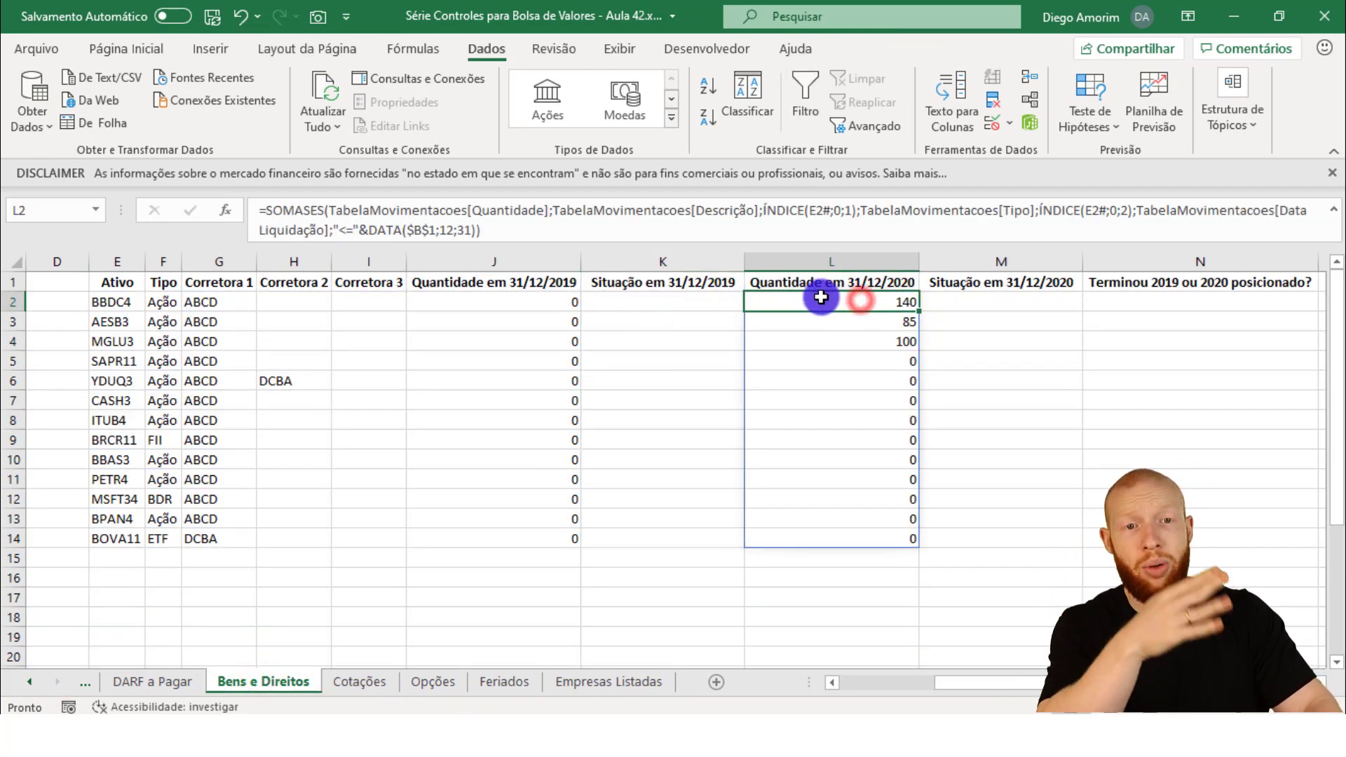
click(528, 304)
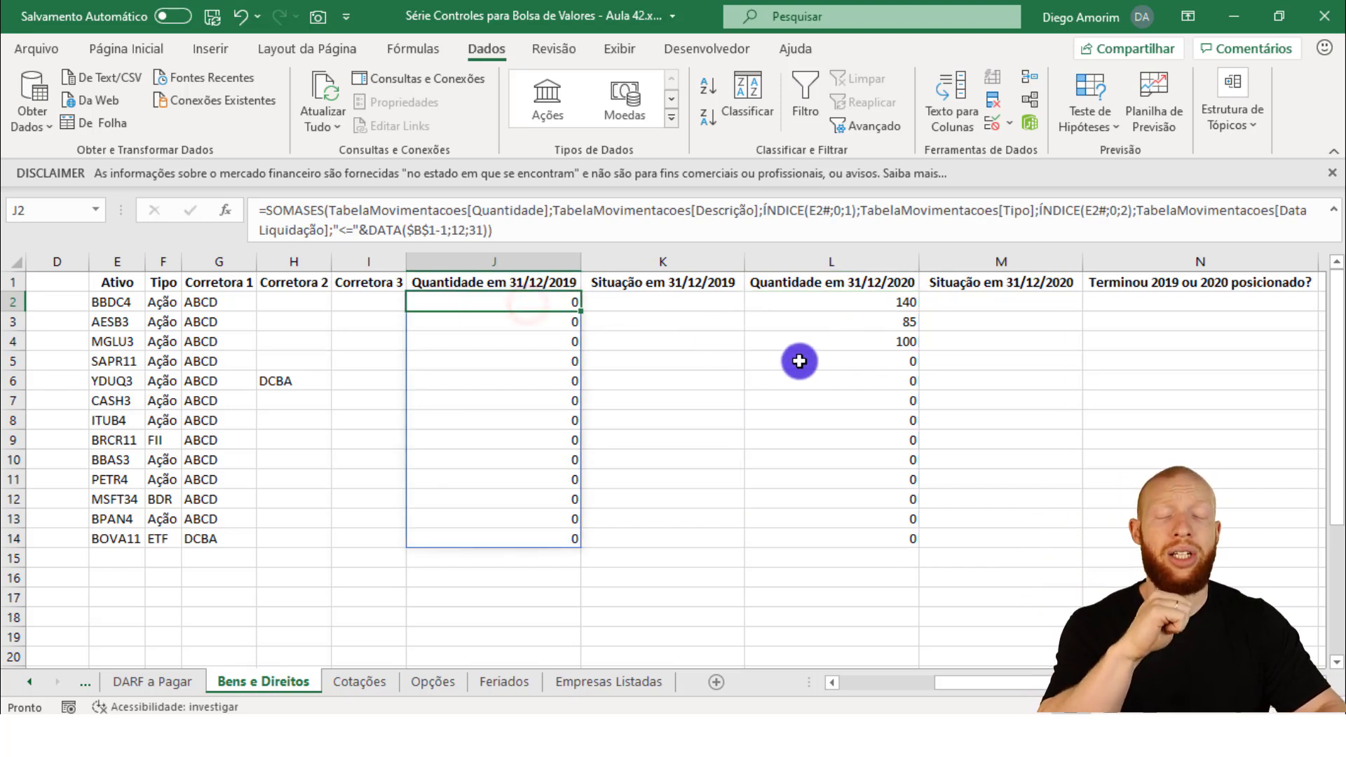
click(701, 303)
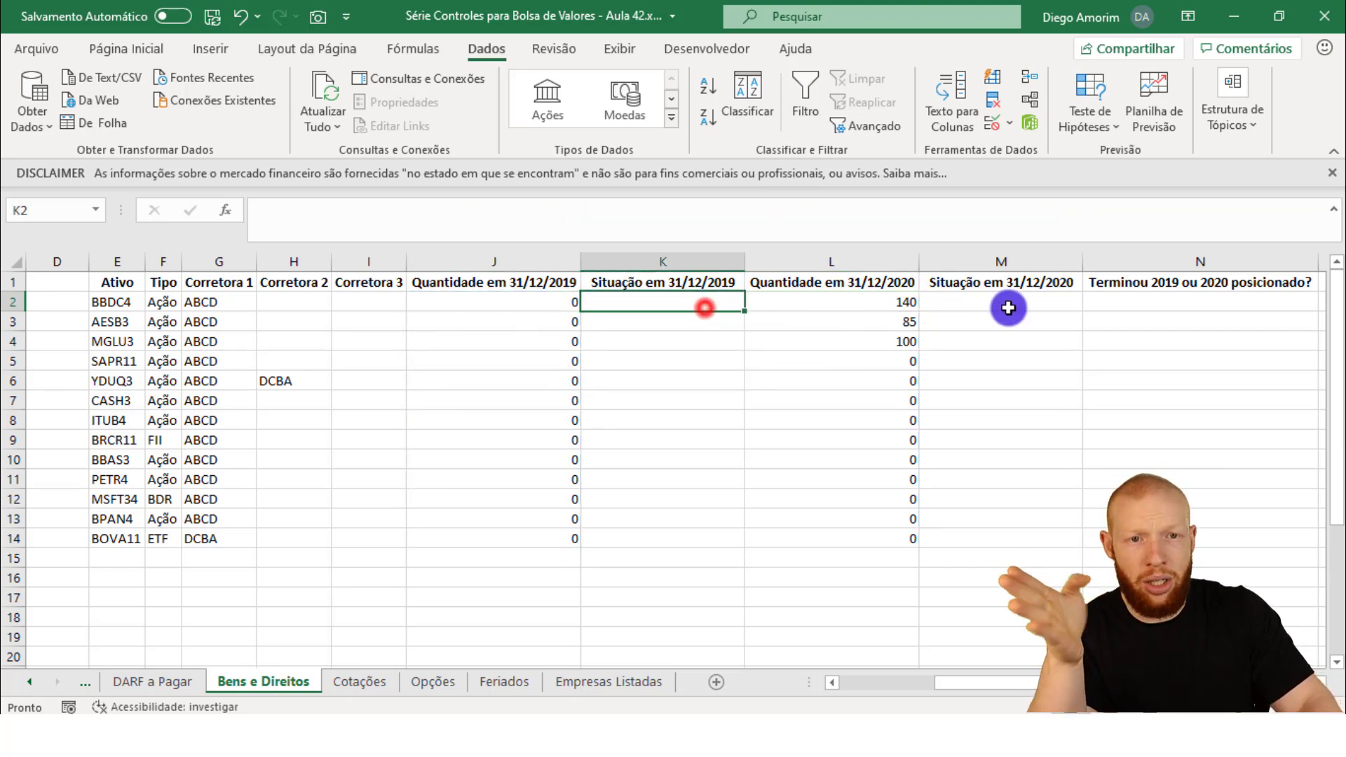
click(1025, 301)
click(1148, 302)
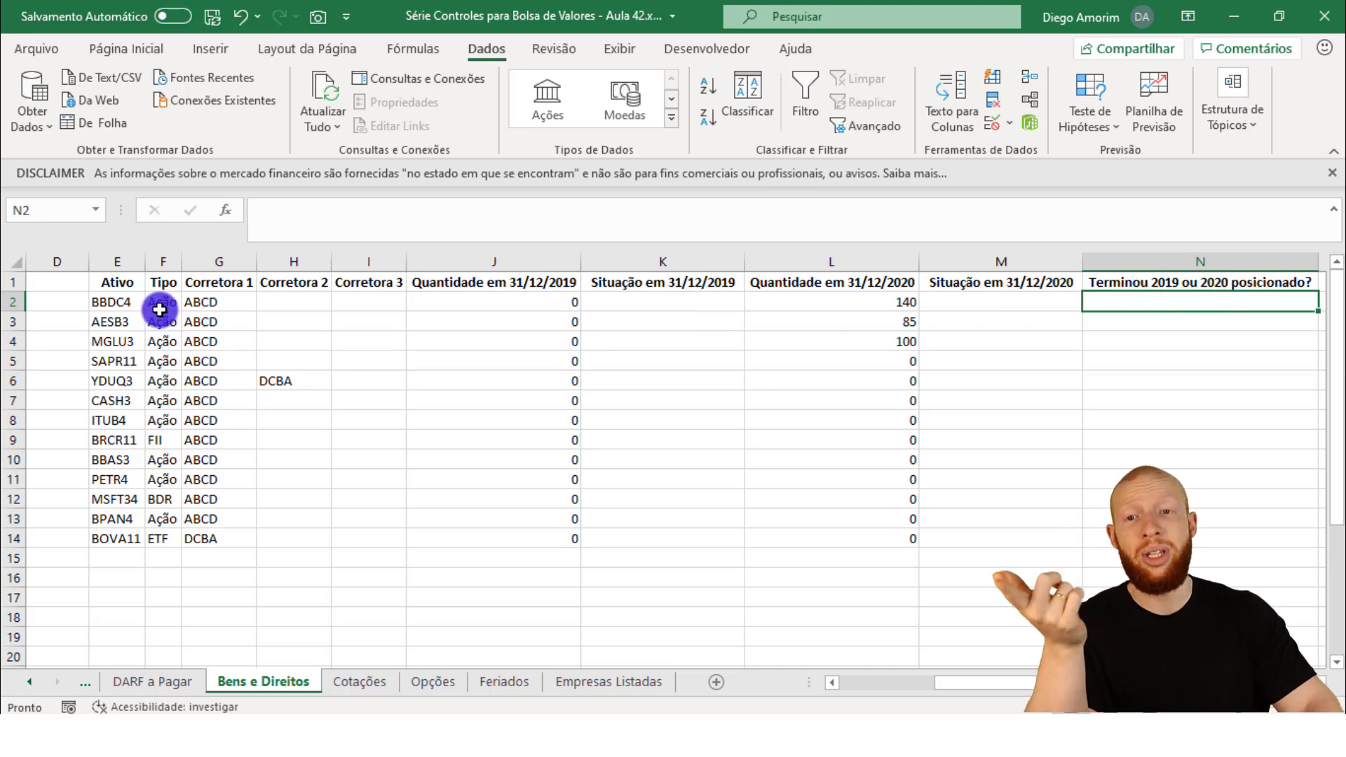
click(126, 301)
click(561, 301)
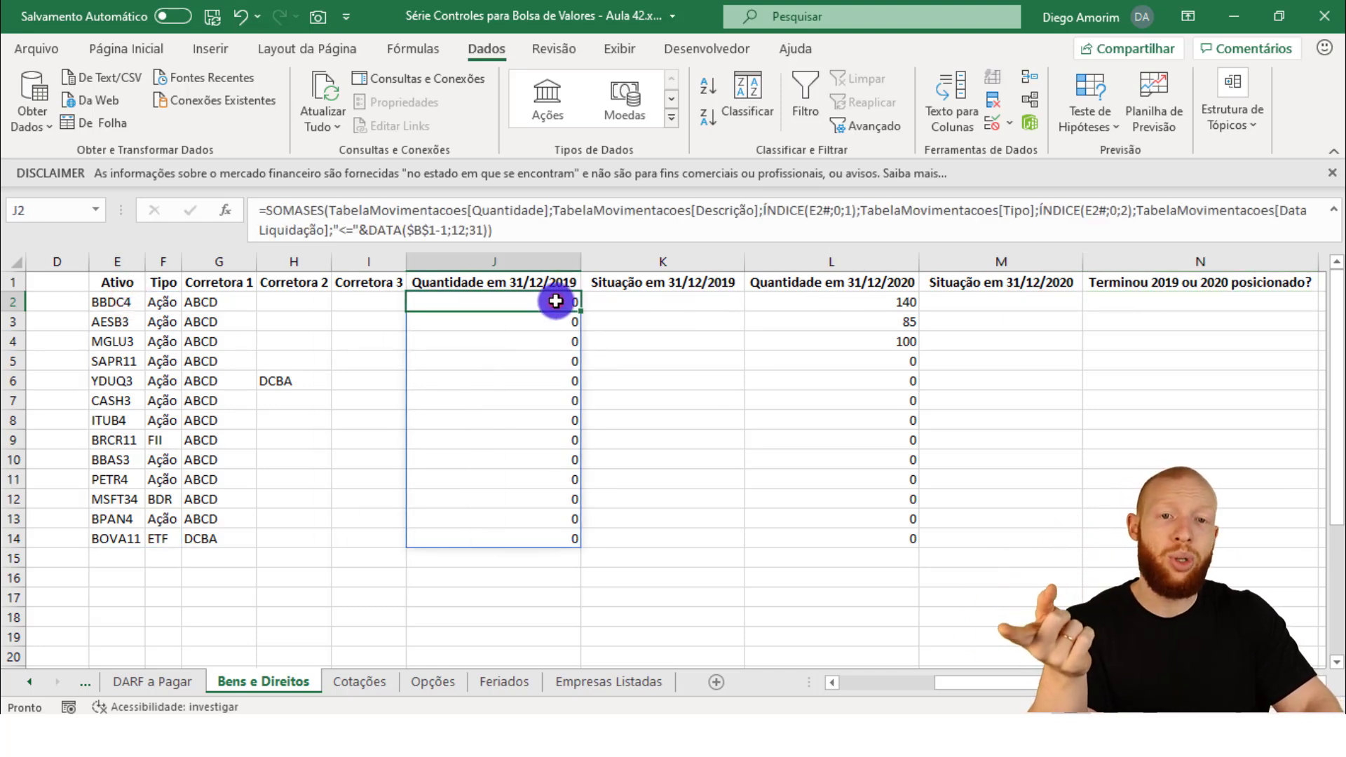
click(825, 302)
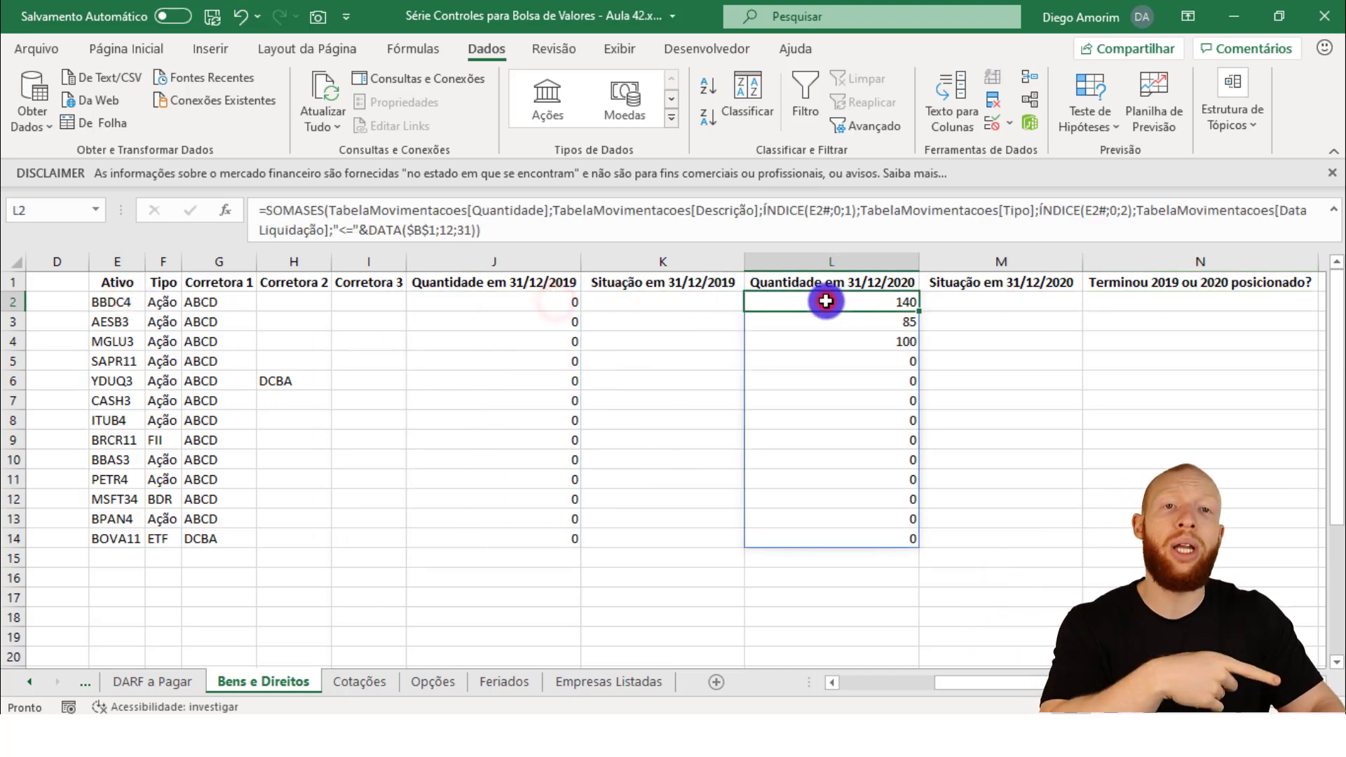
click(1185, 307)
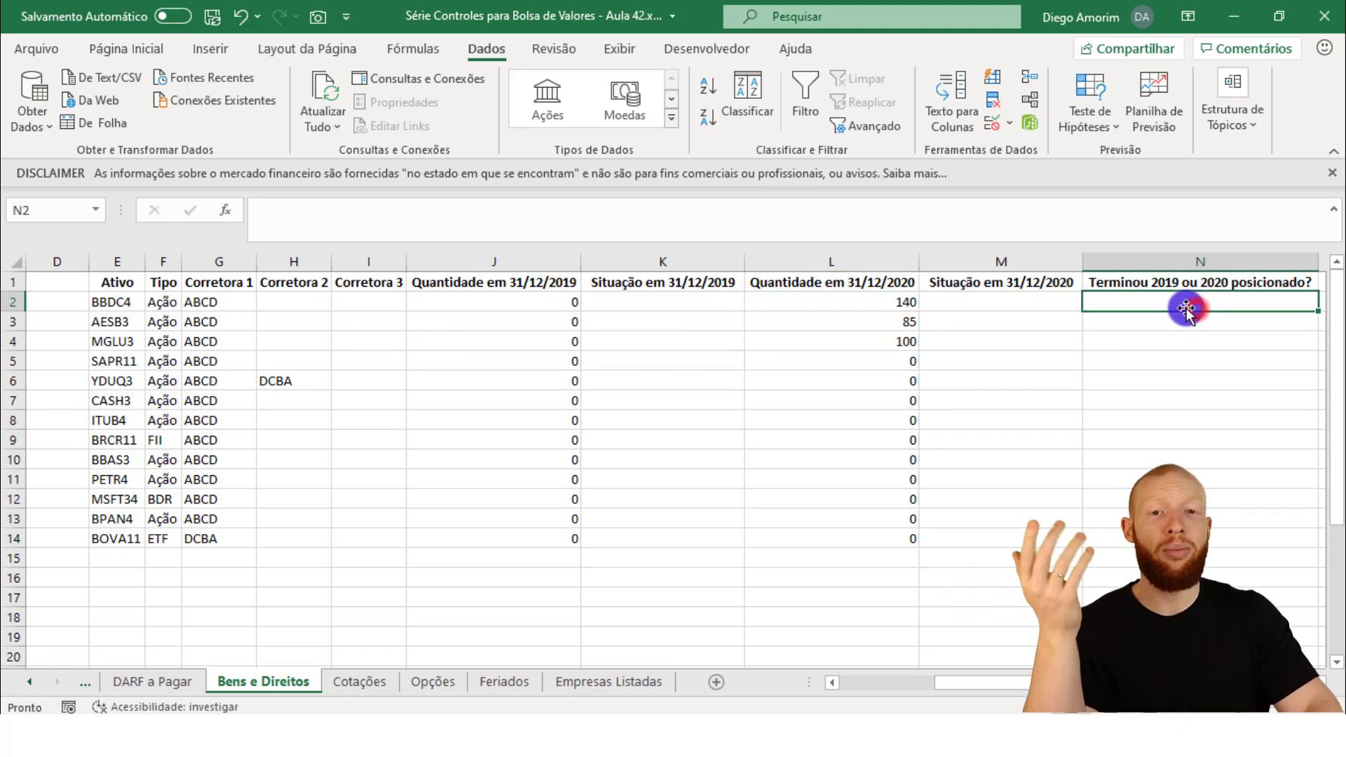
click(540, 305)
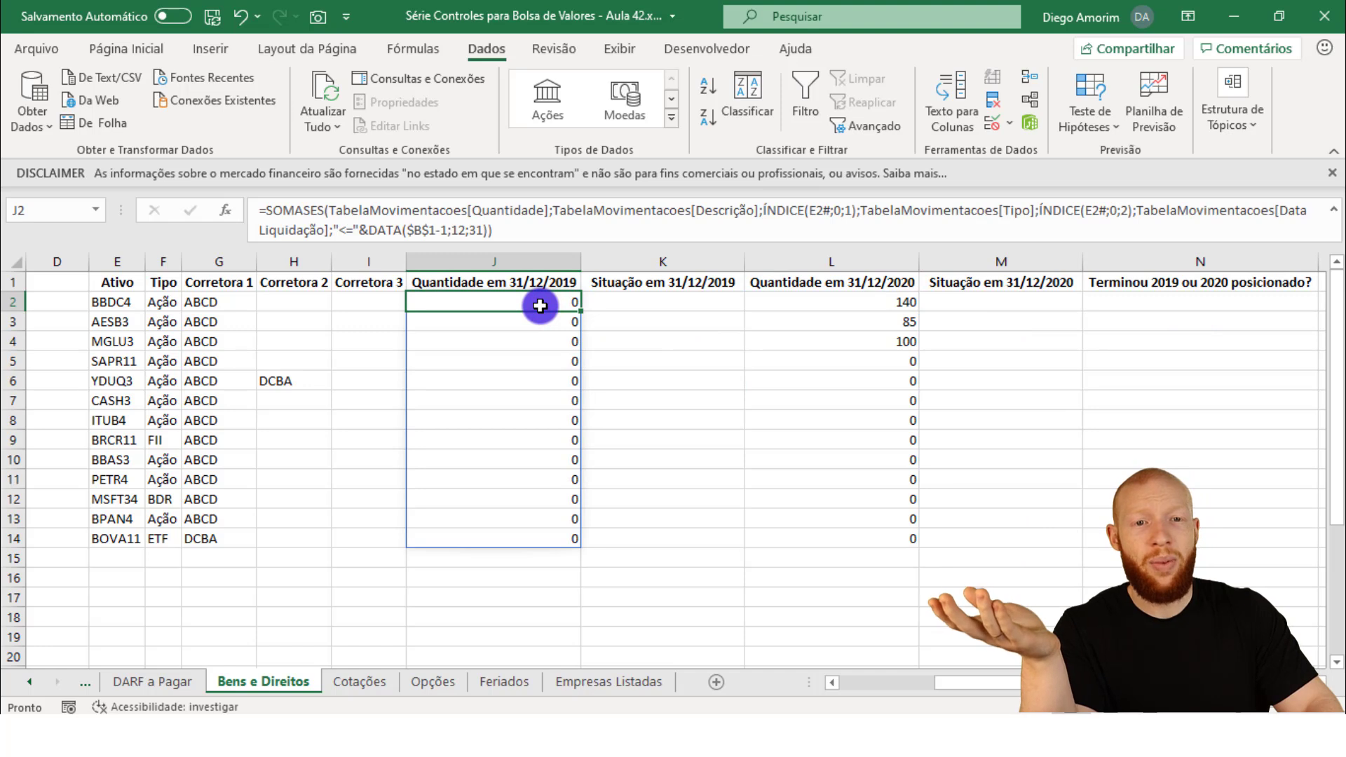
click(909, 302)
click(1152, 303)
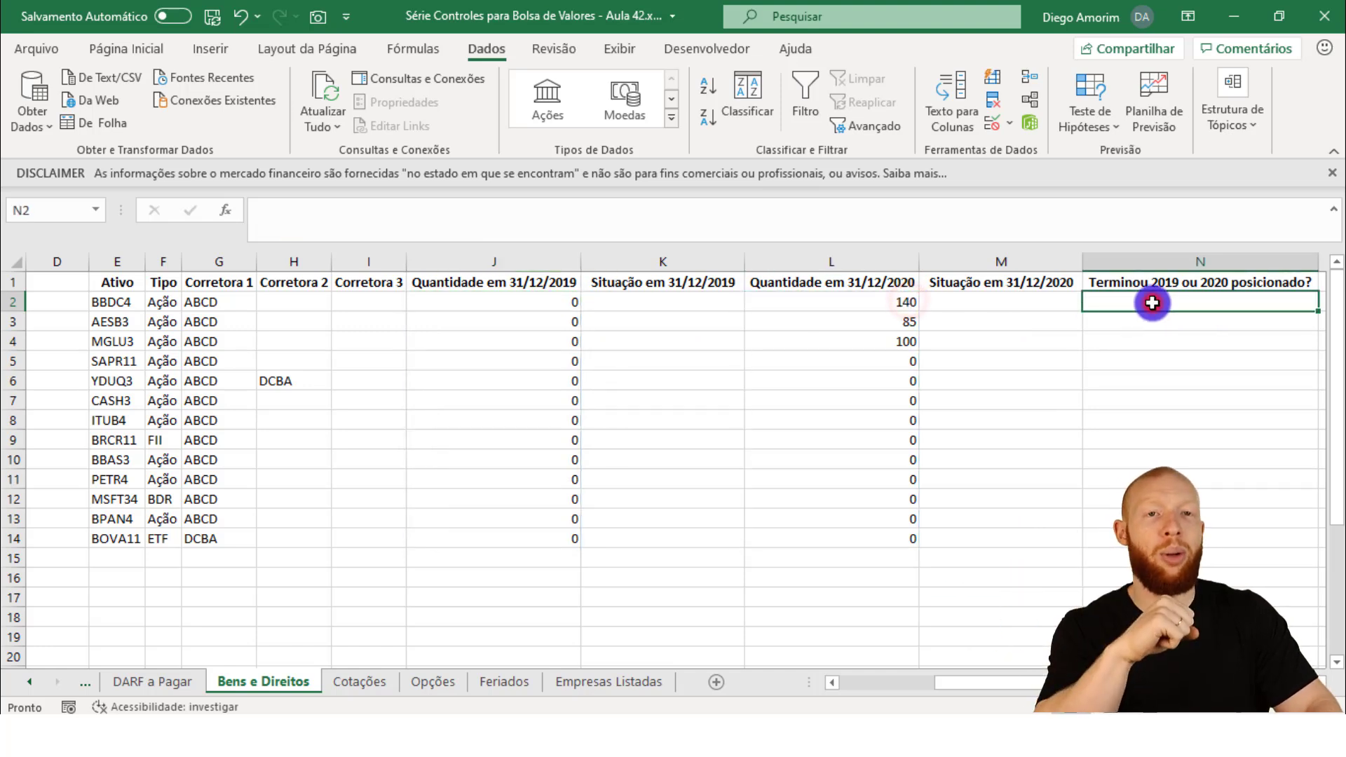
click(565, 420)
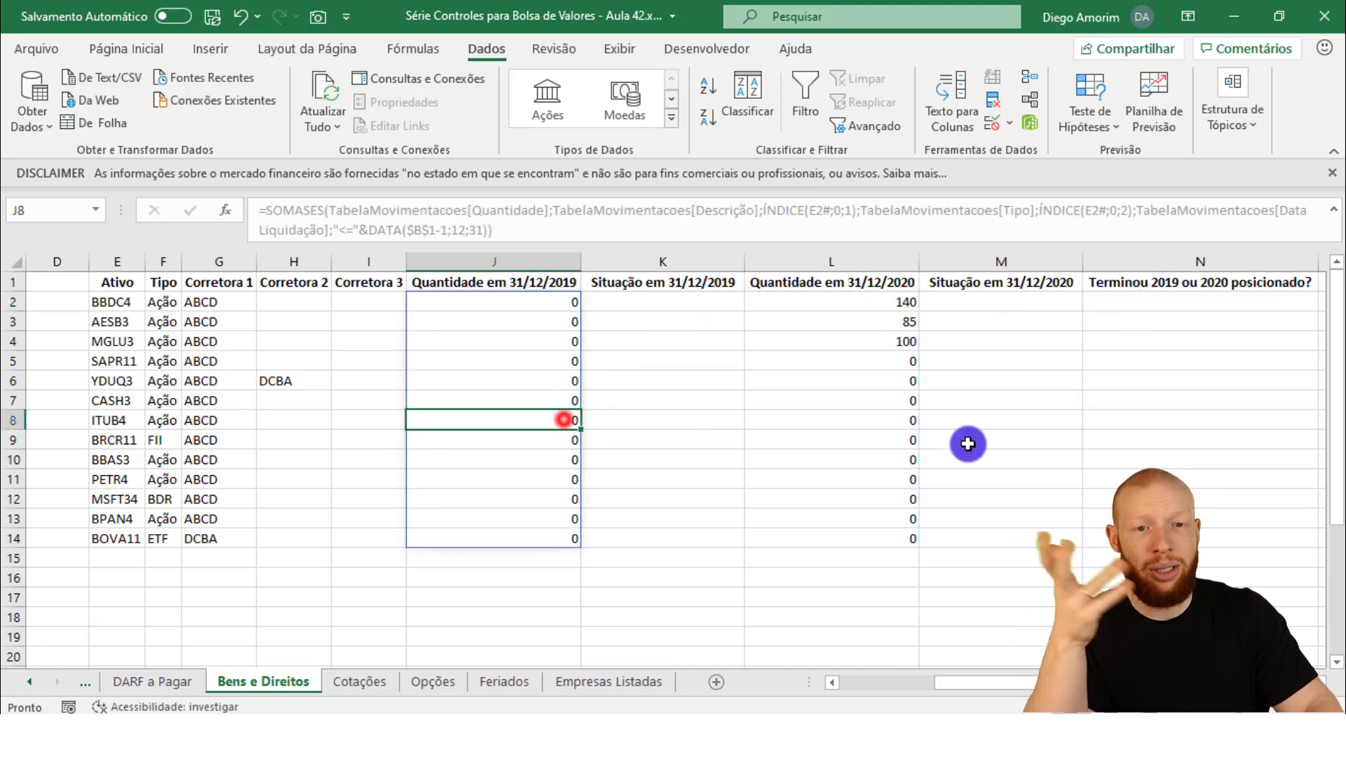
click(906, 419)
click(1206, 420)
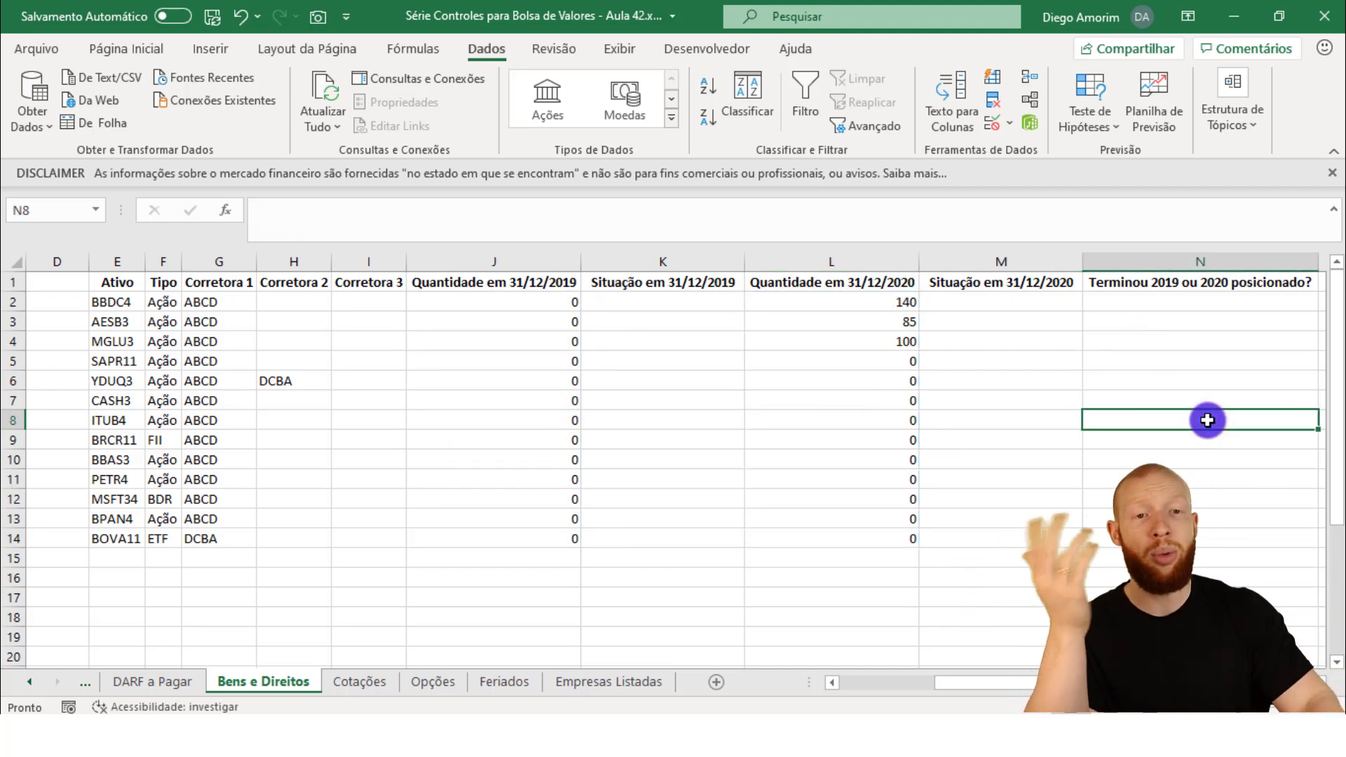
click(127, 457)
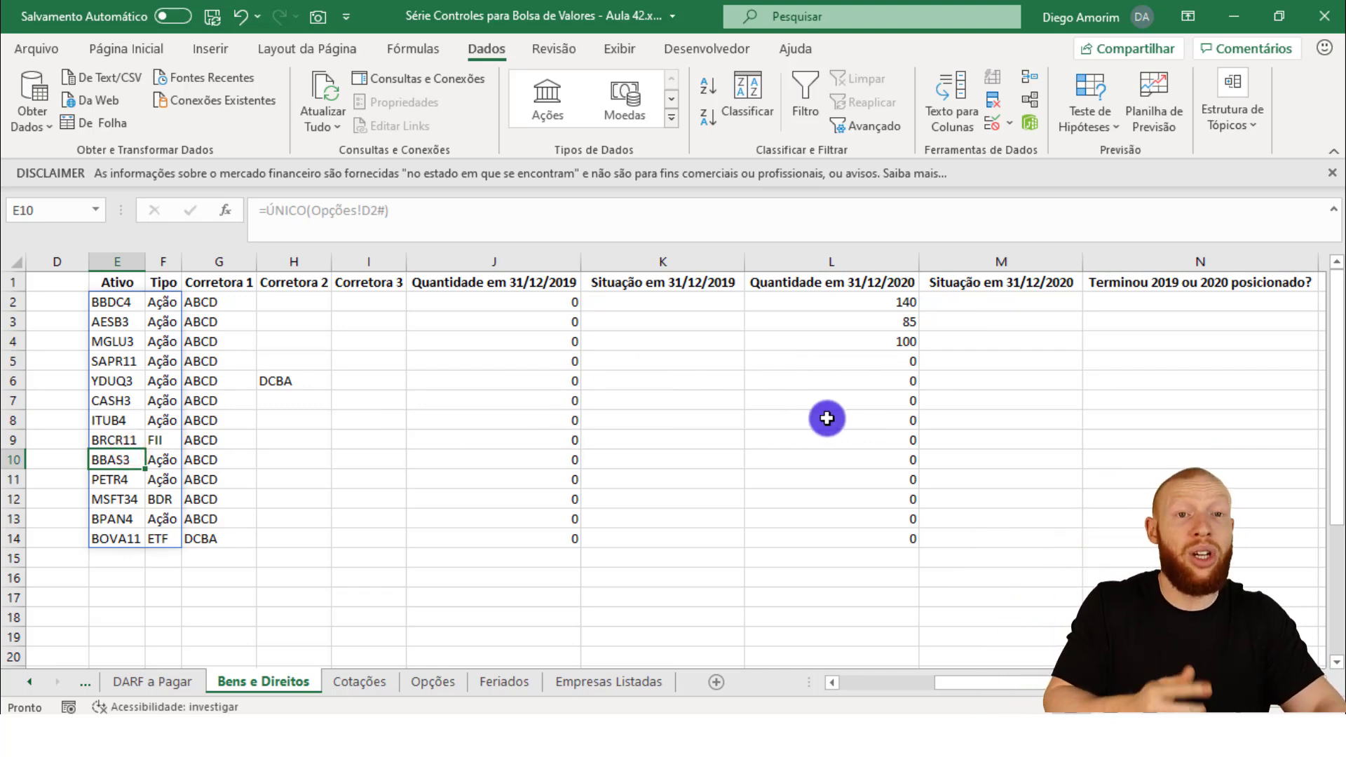
click(1226, 422)
key(Right)
key(Right)
key(Up)
key(Up)
key(Up)
key(Up)
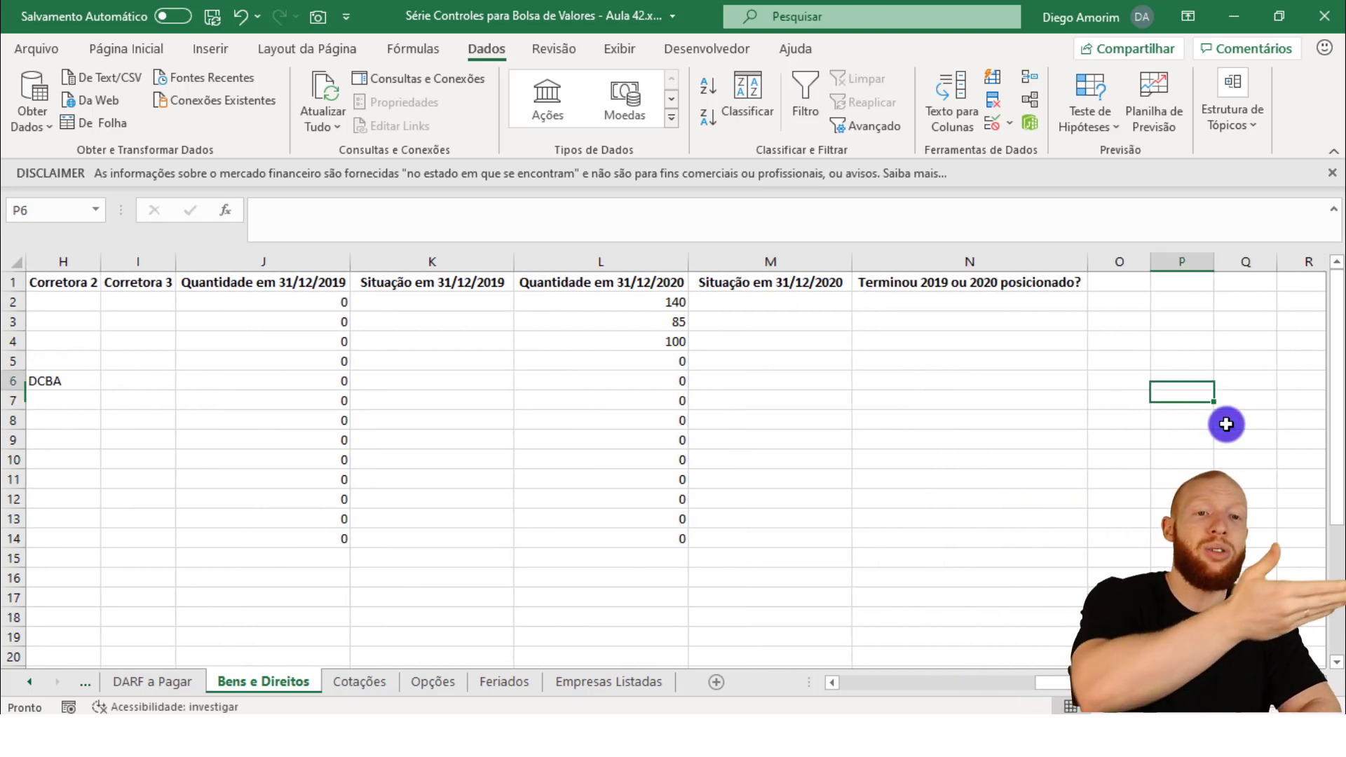
key(Up)
key(Up)
key(Up)
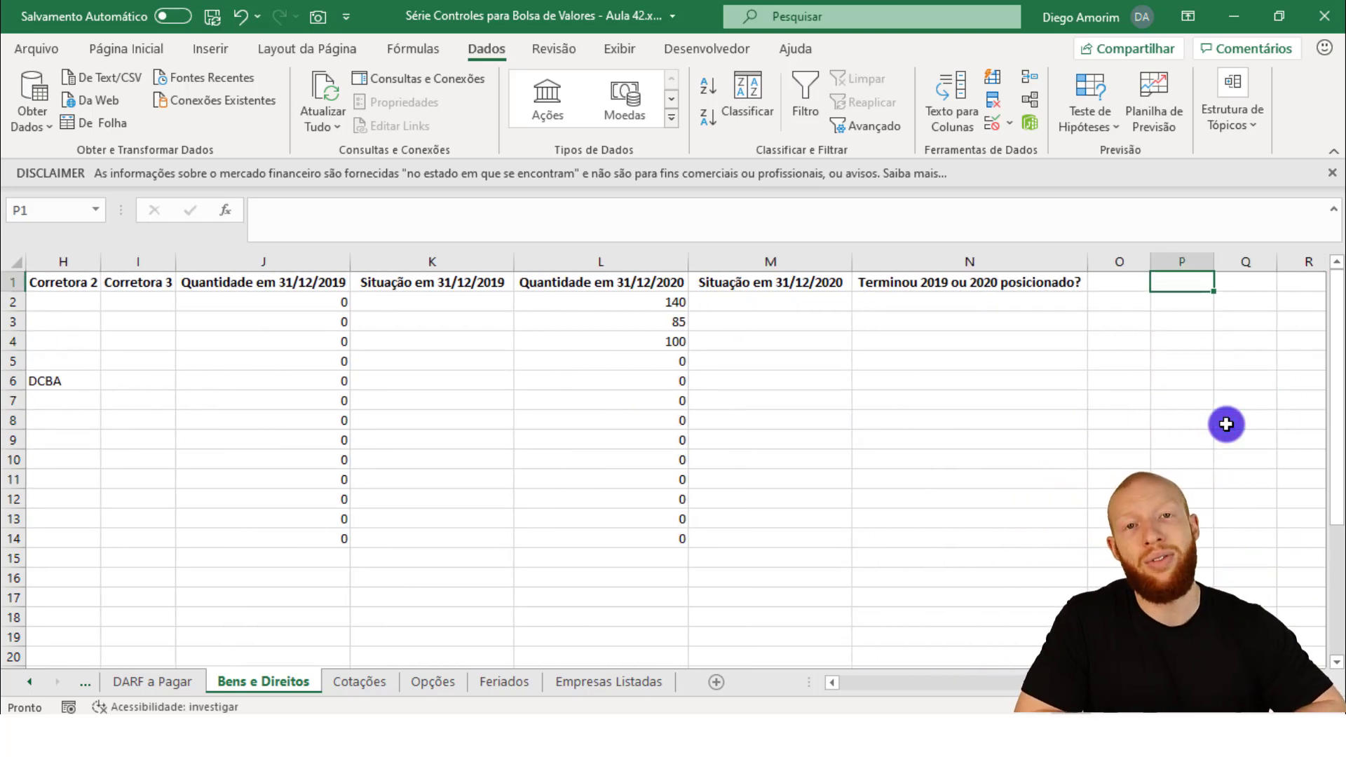
Copy the SOMASES formula text from J2, the first cell under Quantidade em 31/12/2019.
key(ctrl+Home)
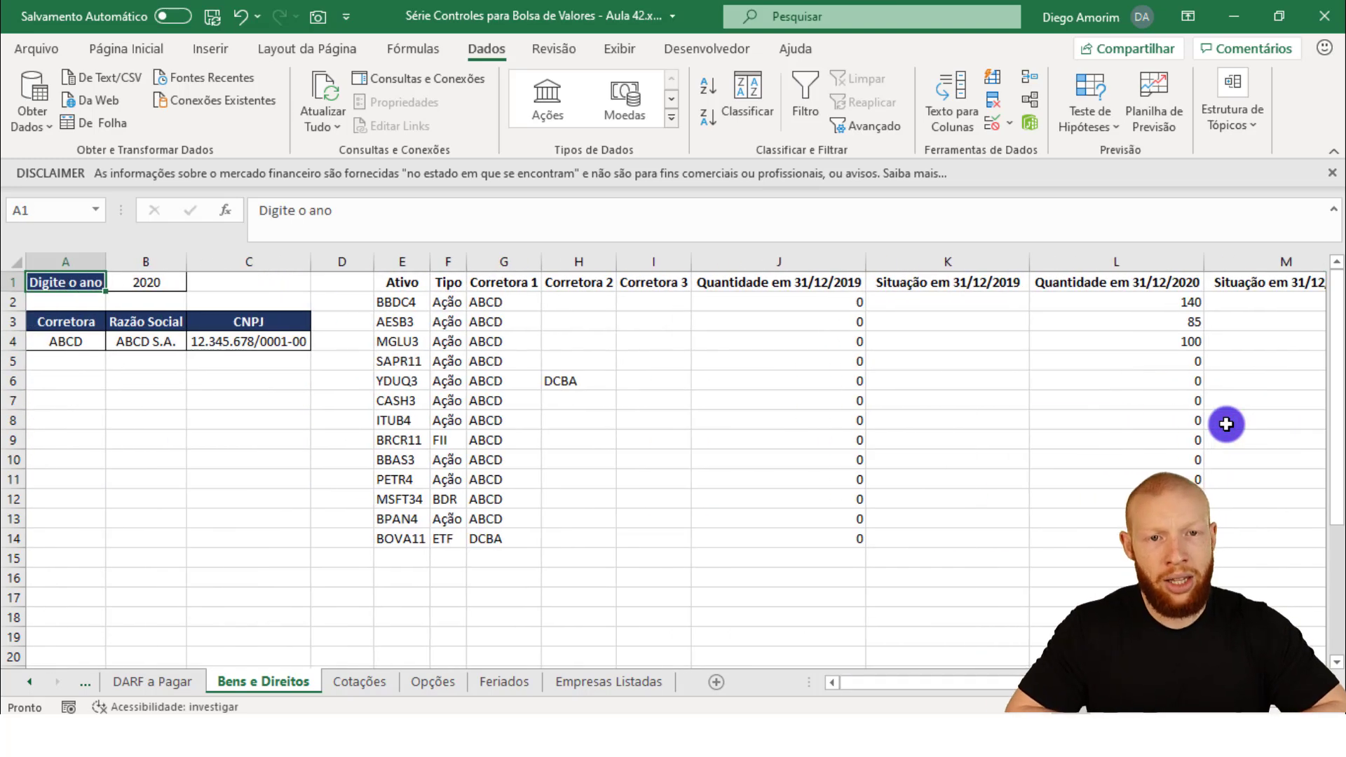
key(Right)
key(Right)
key(Down)
key(Right)
key(Right)
key(Right)
key(Right)
key(Right)
key(Right)
key(Right)
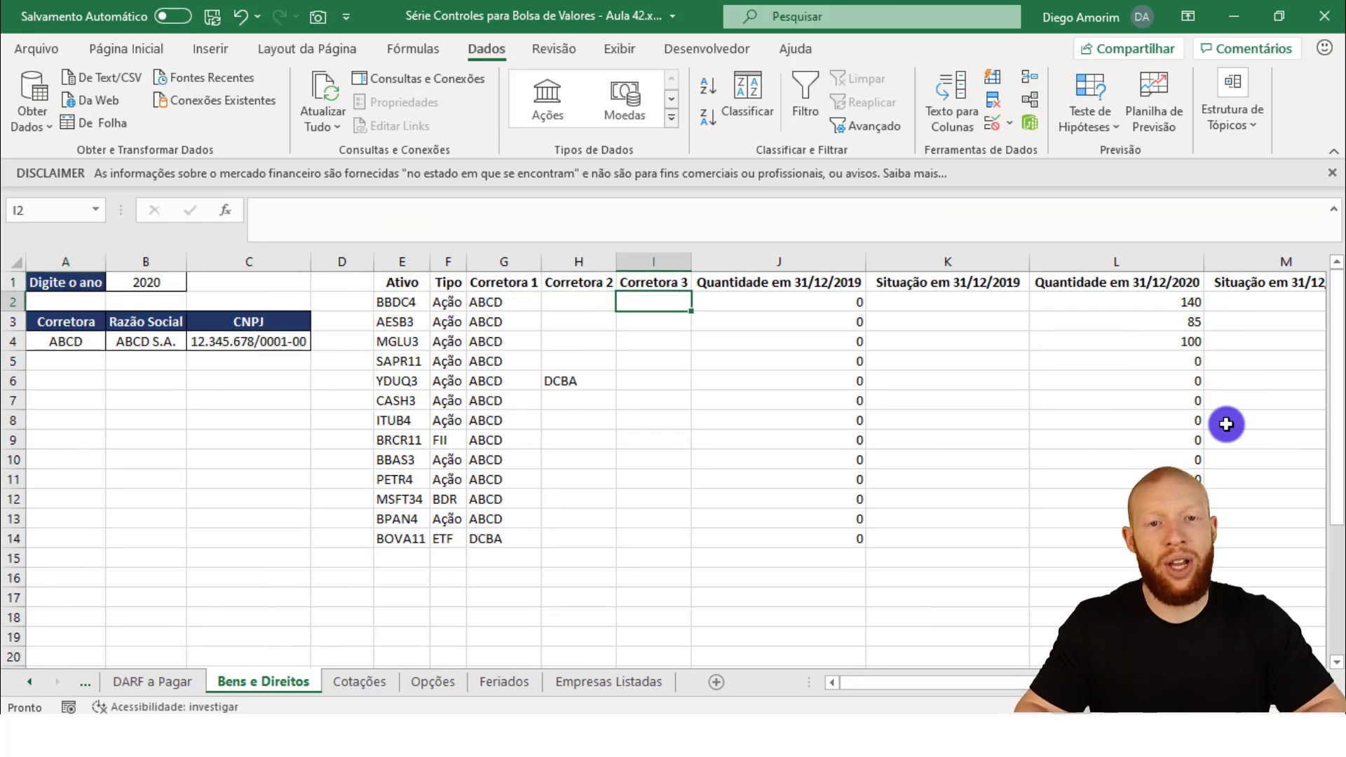
key(F2)
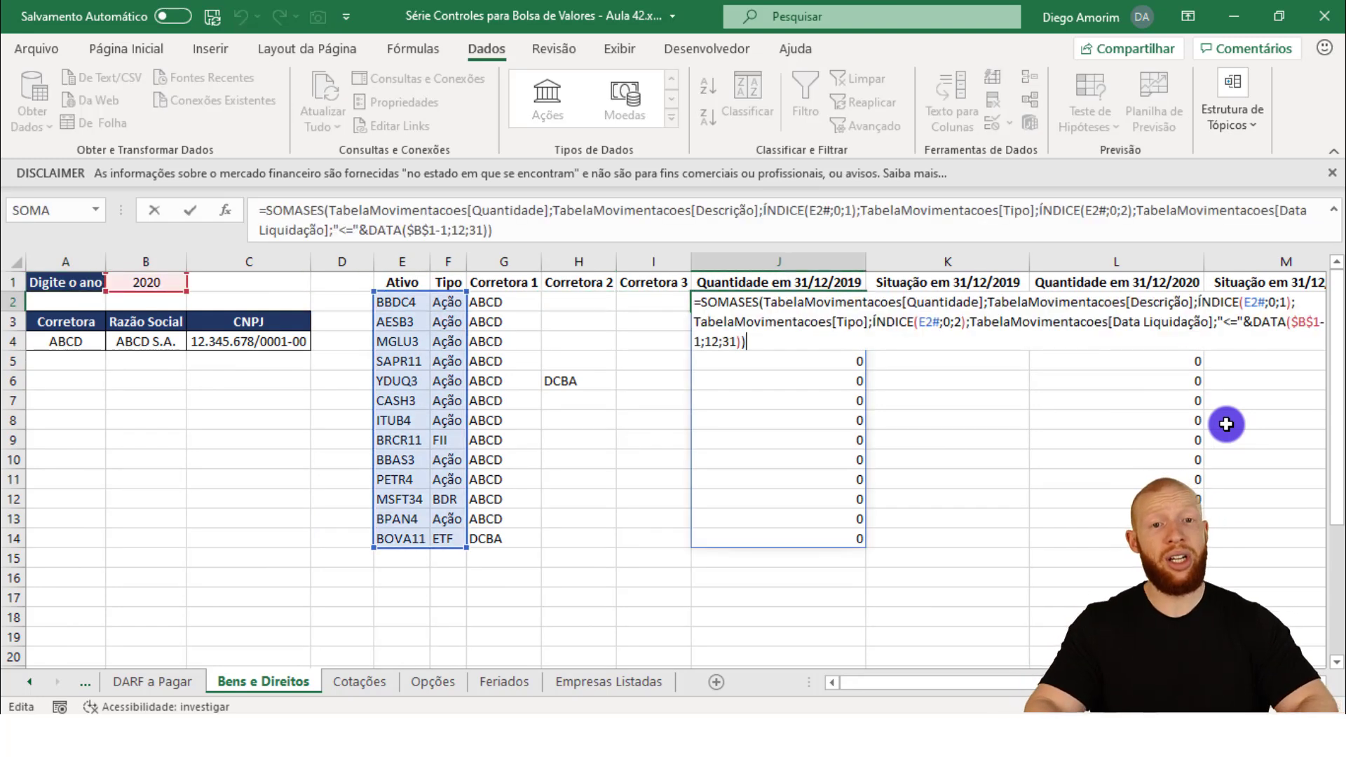
key(ctrl+shift+Home)
key(ctrl+c)
key(Tab)
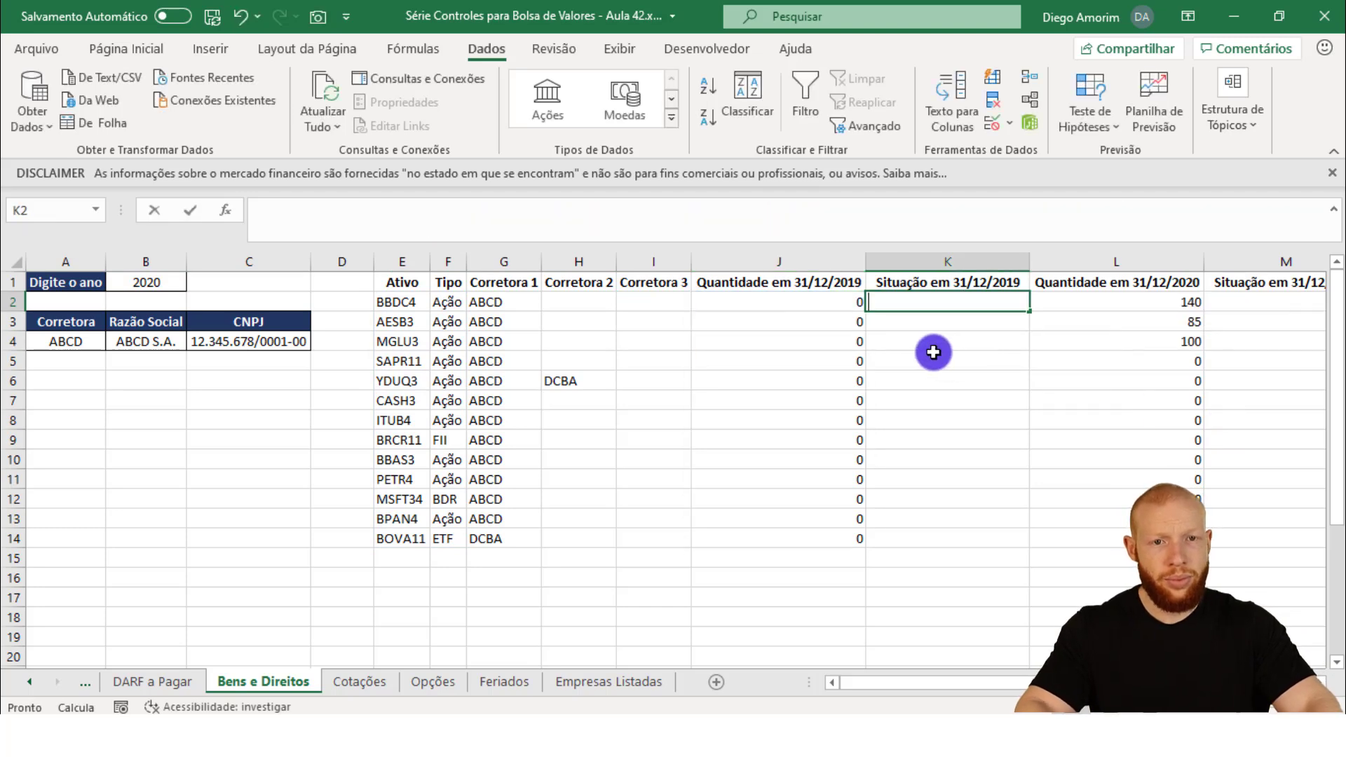
Paste the formula into K2 under Situação em 31/12/2019 and change its sum column from Quantidade to Valor.
key(F2)
key(ctrl+v)
double_click(1103, 301)
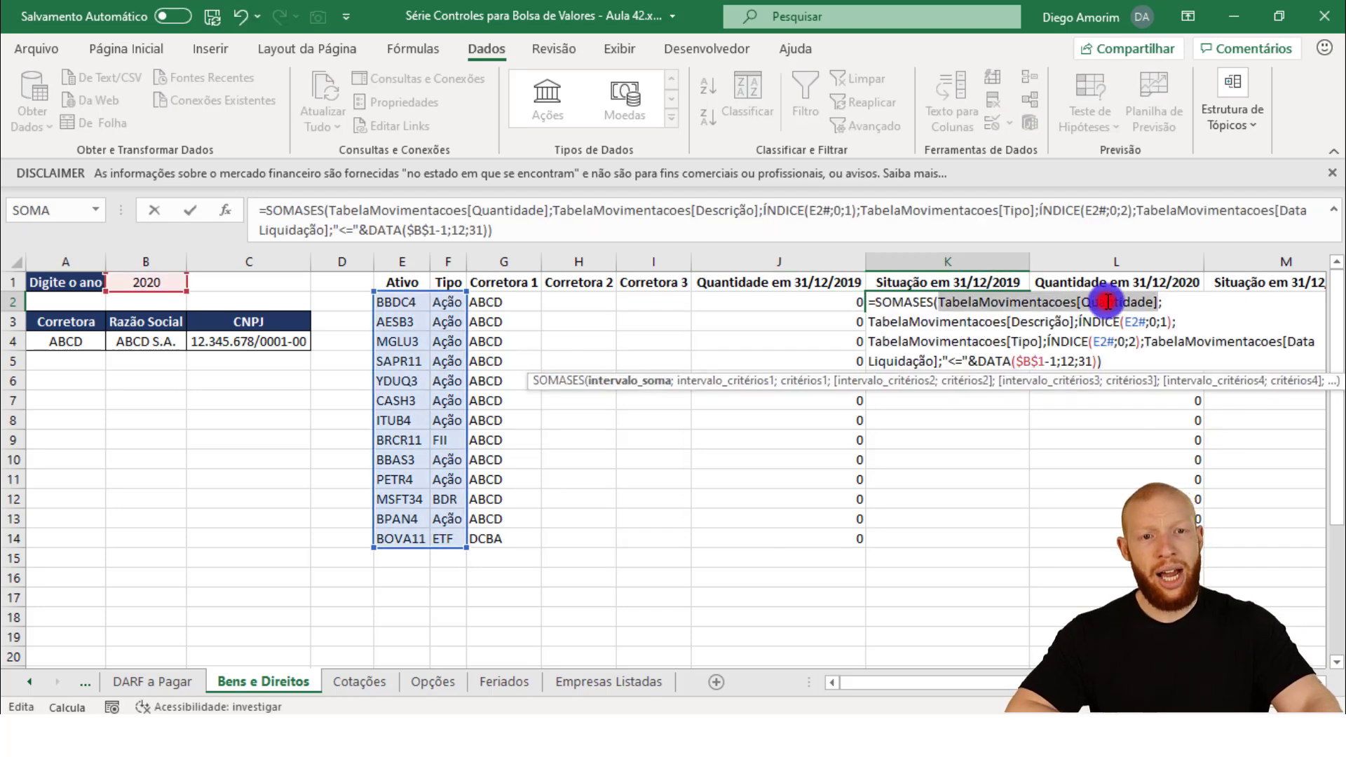
click(1154, 303)
double_click(1151, 302)
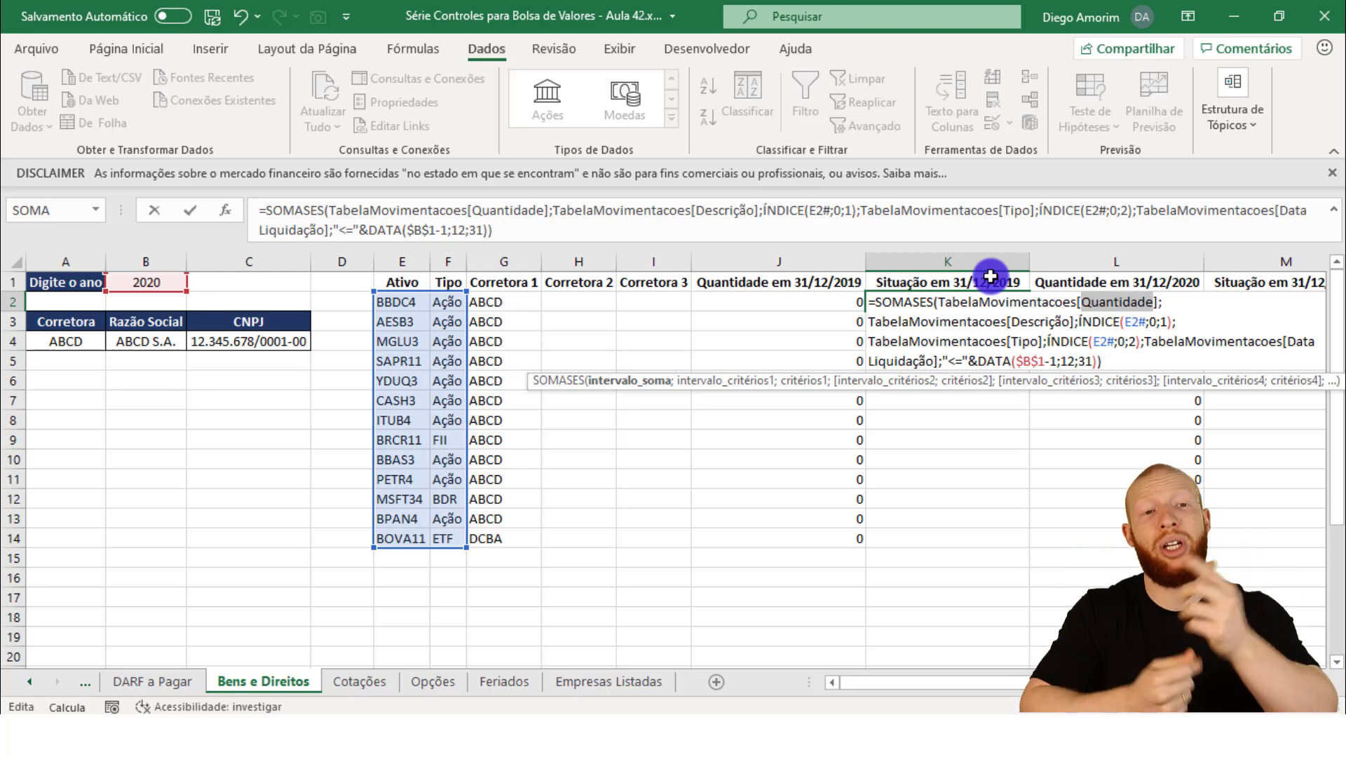
text(Valor)
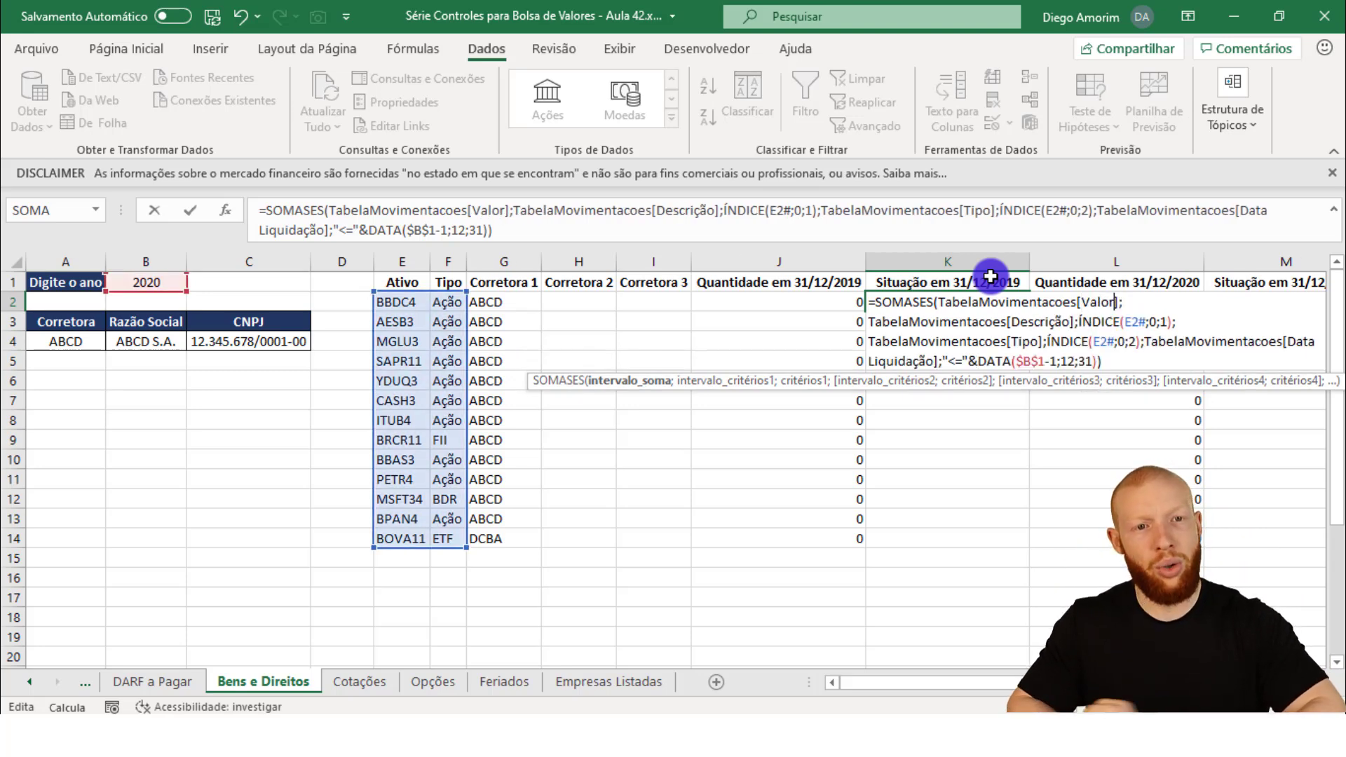
key(Return)
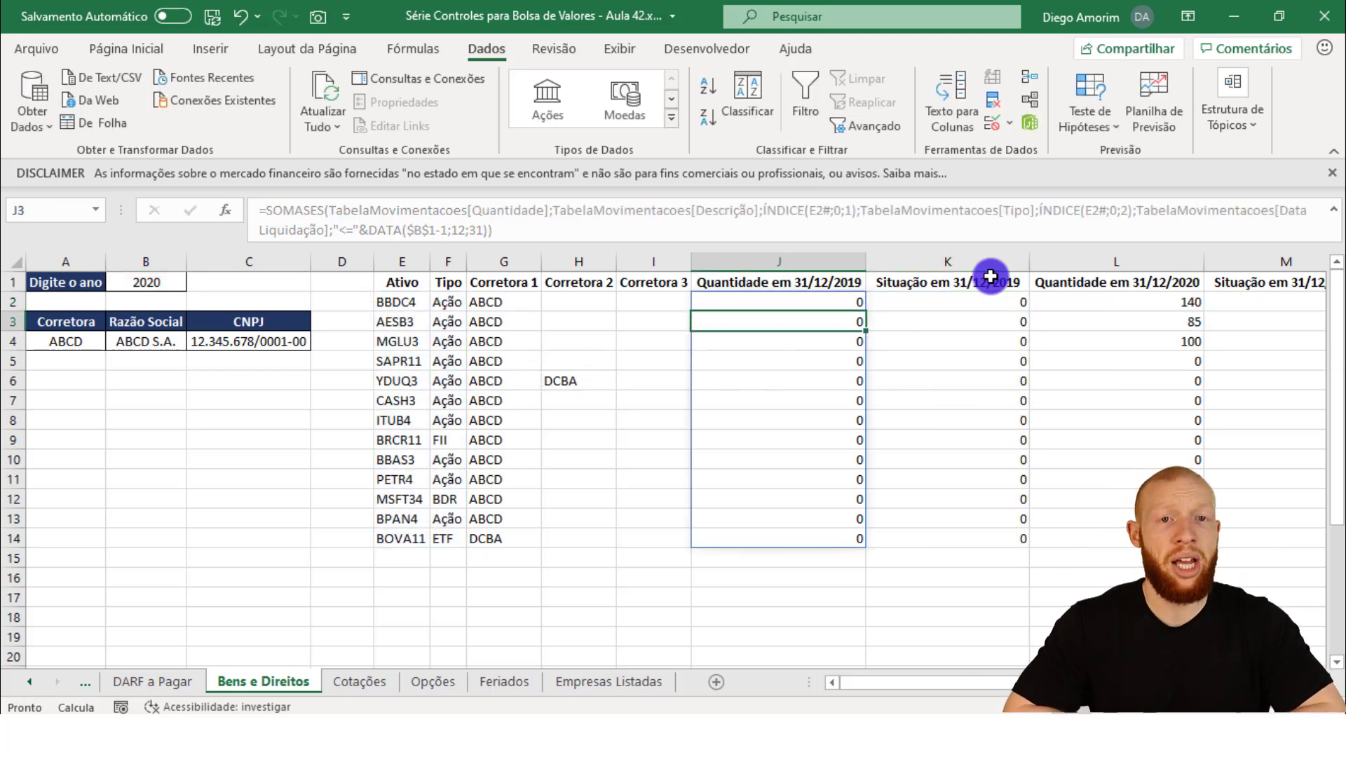
Format column K, Situação em 31/12/2019, with the Contábil (R$) number format.
click(990, 275)
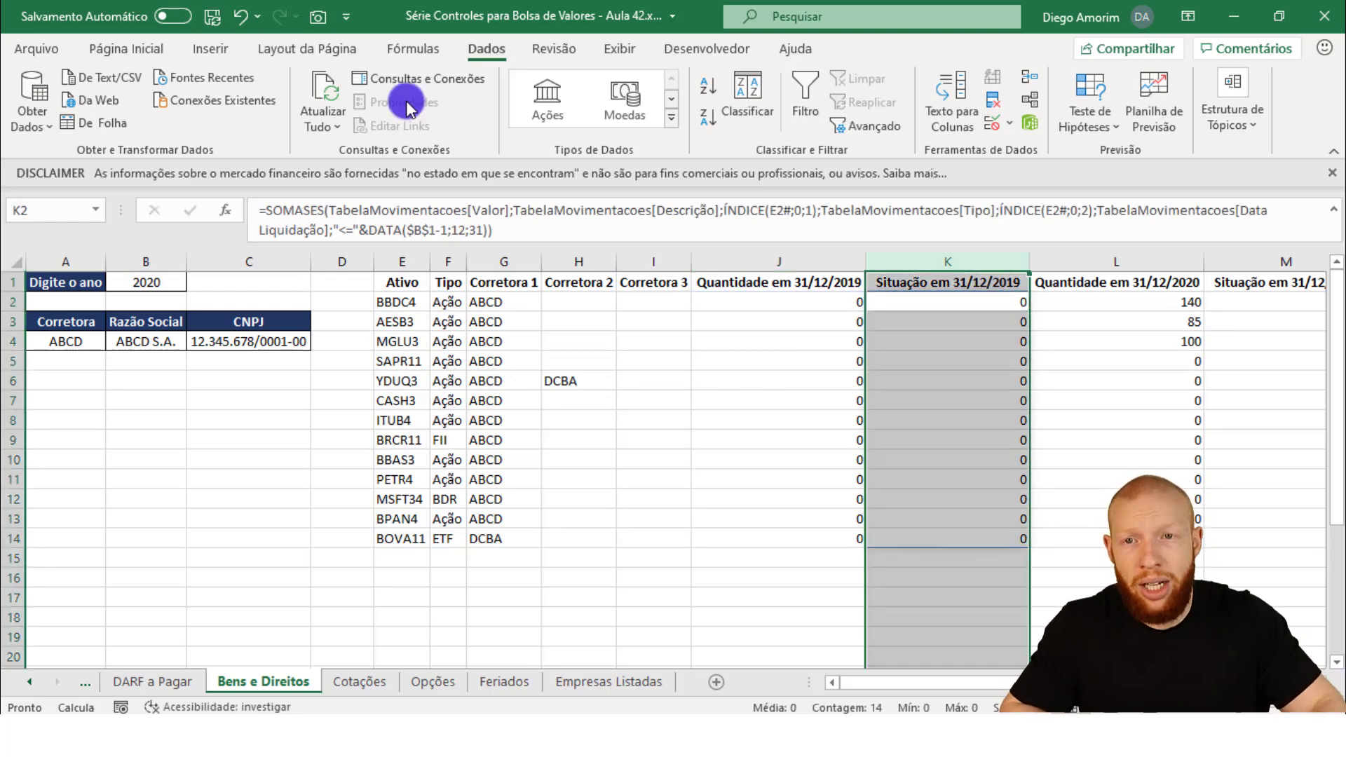
click(84, 55)
click(558, 117)
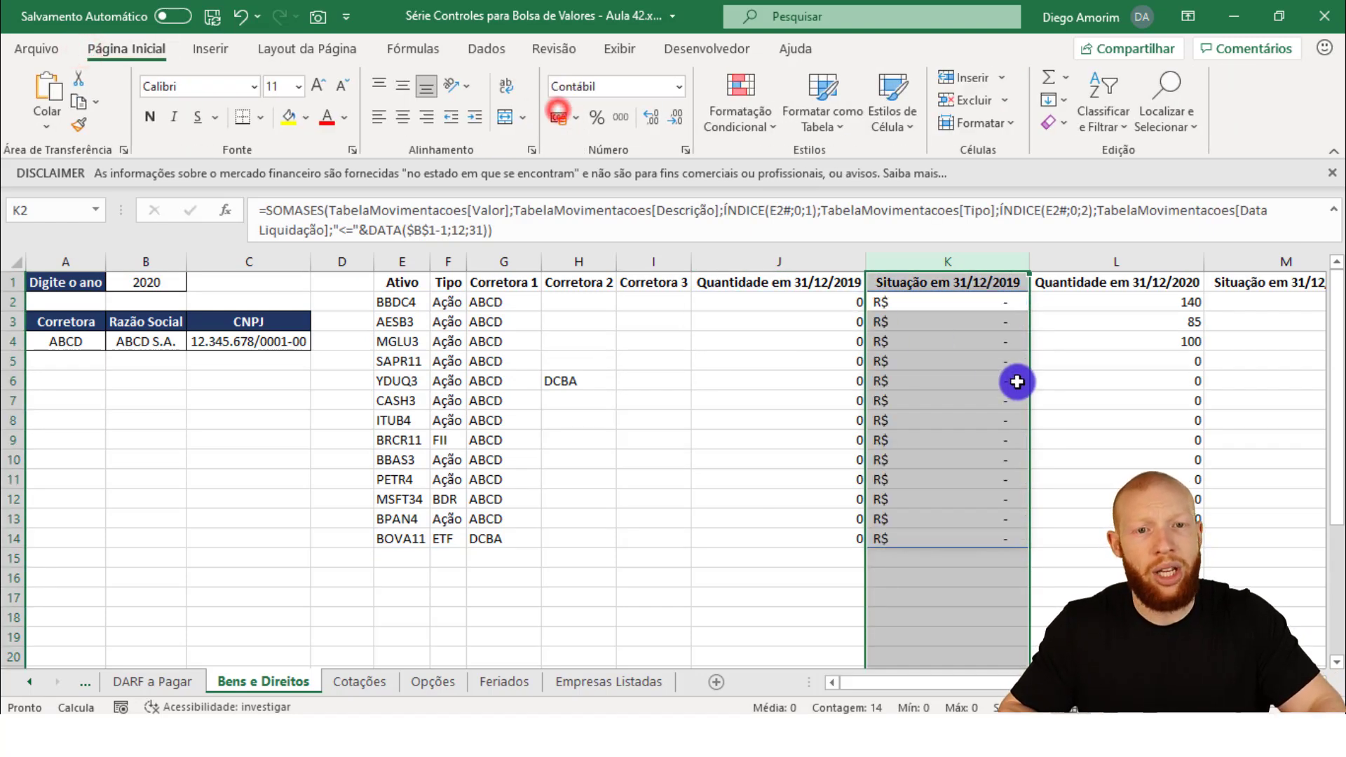
Copy the Valor-based SOMASES formula text from K2.
click(1017, 381)
key(Right)
key(Right)
key(Right)
key(Up)
key(Left)
key(Left)
key(Up)
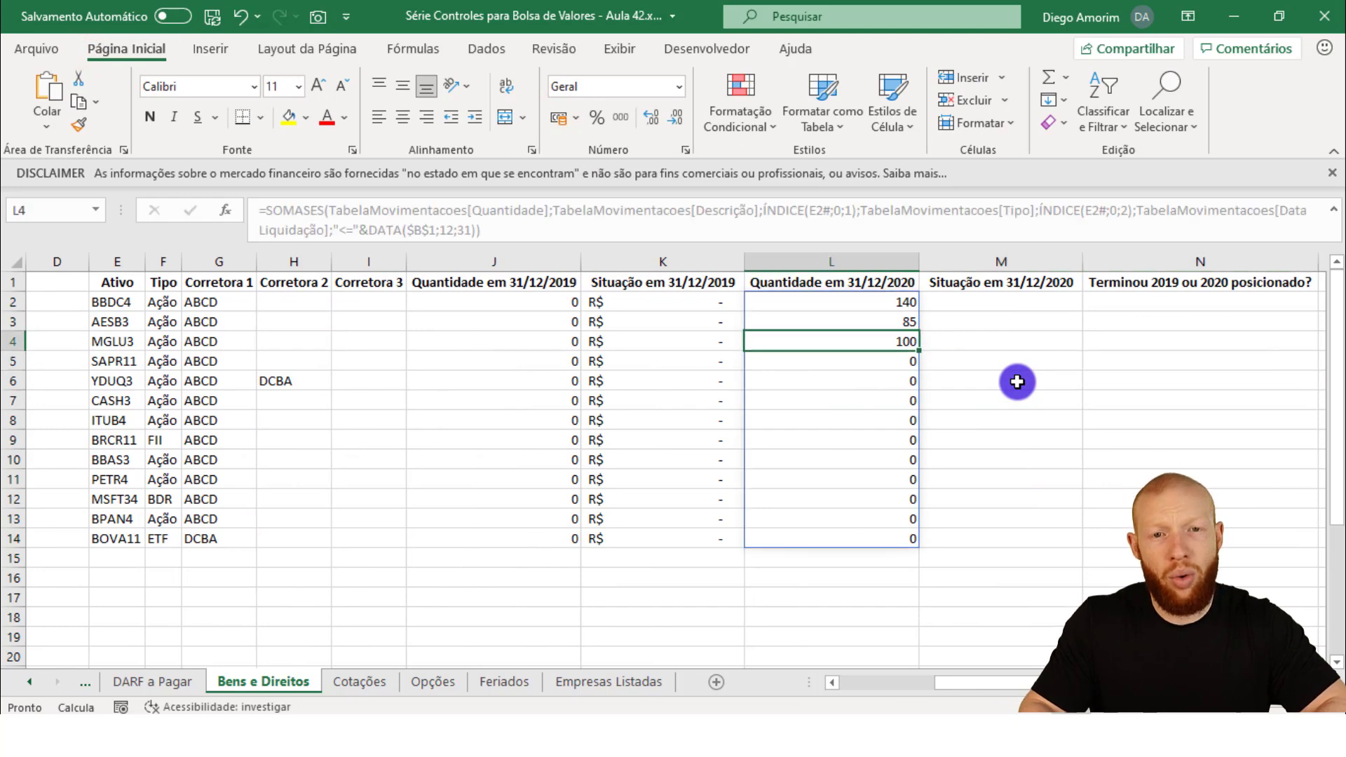
key(Left)
key(Up)
key(Up)
key(F2)
key(Escape)
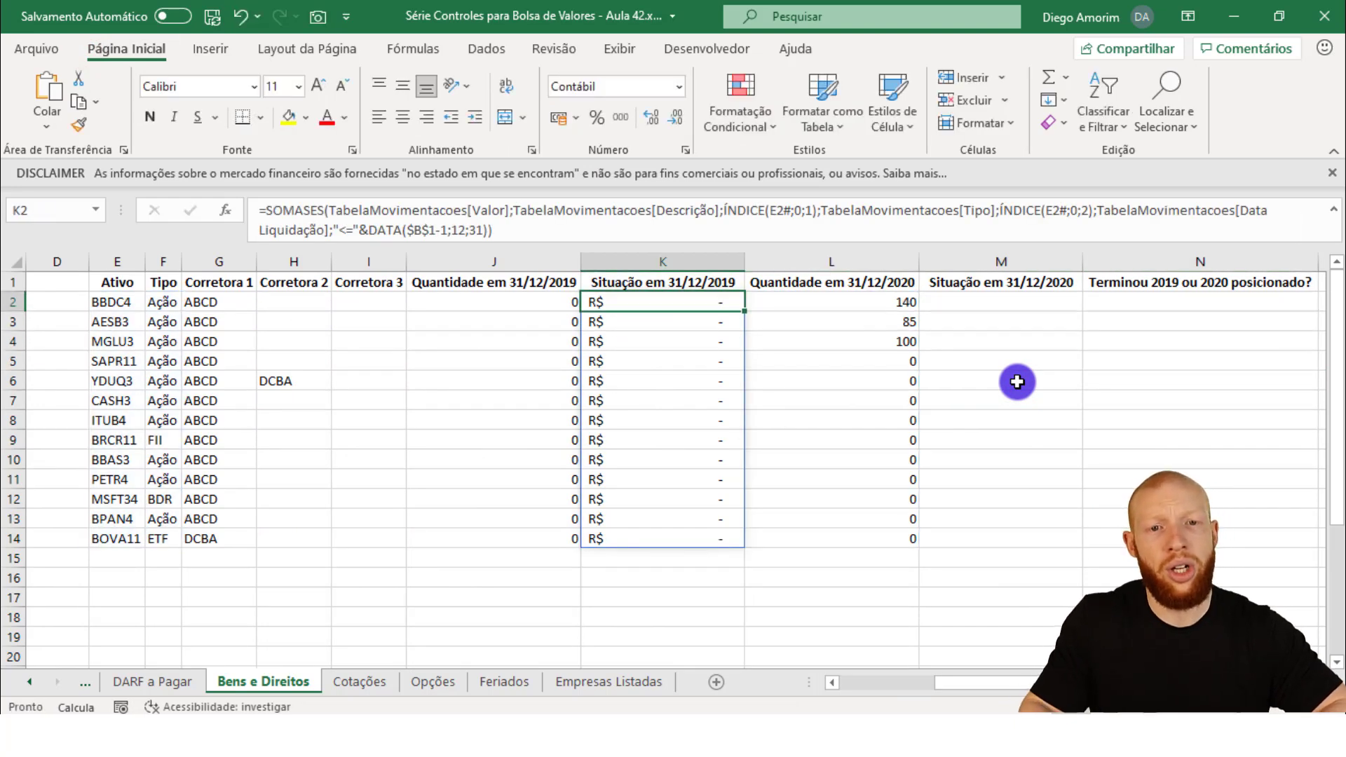
Paste the formula into M2 under Situação em 31/12/2020, changing the date limit to DATA($B$1;12;31).
key(Right)
key(Right)
key(F2)
key(ctrl+v)
click(1282, 360)
key(BackSpace)
key(BackSpace)
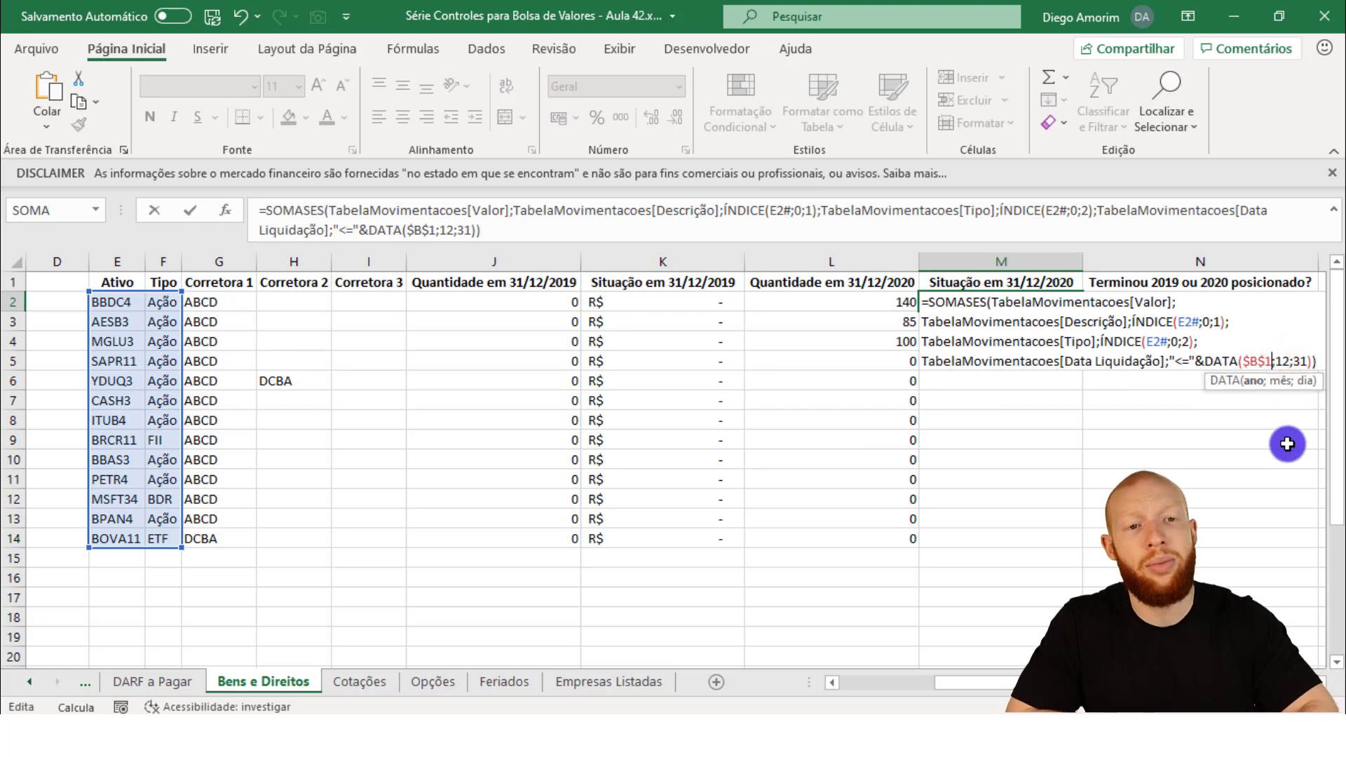
key(Return)
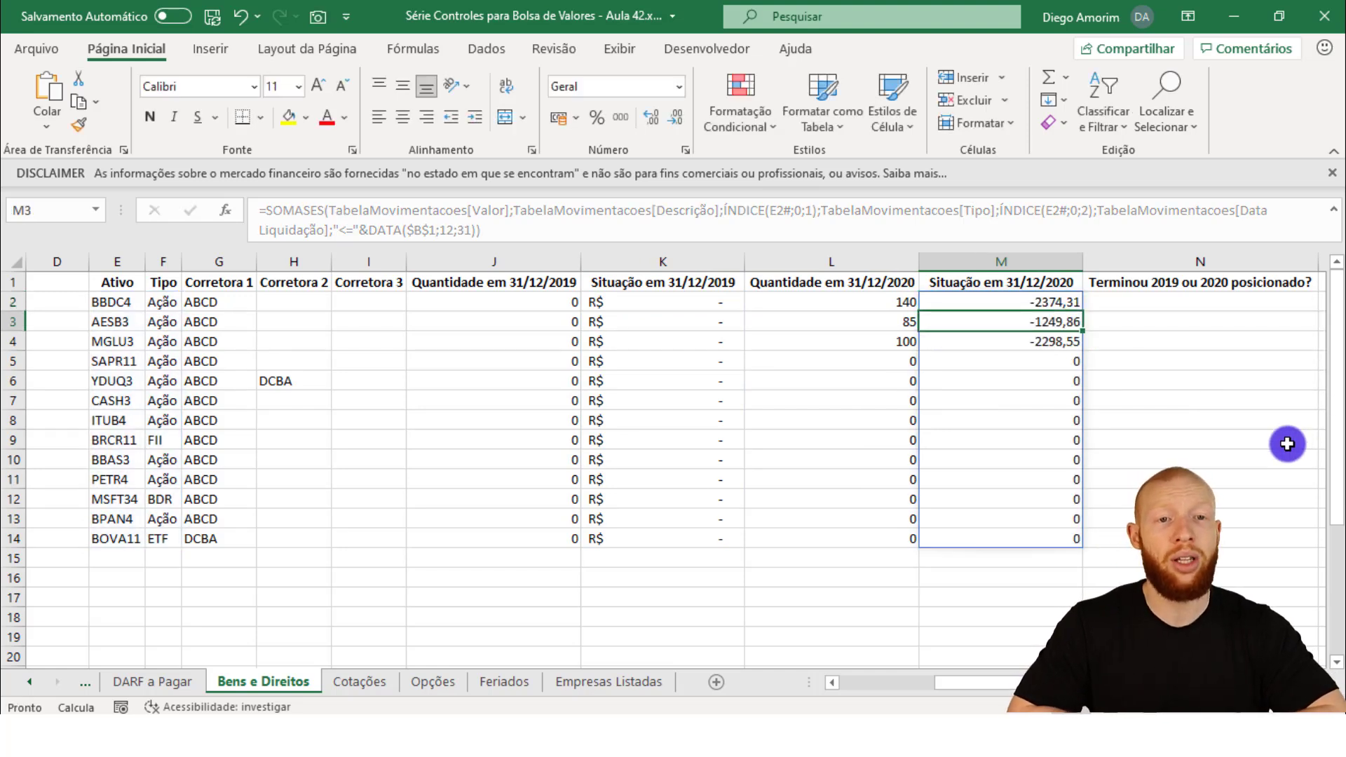
Negate the formulas in M2 and K2 by adding a minus sign before SOMASES in each.
key(Up)
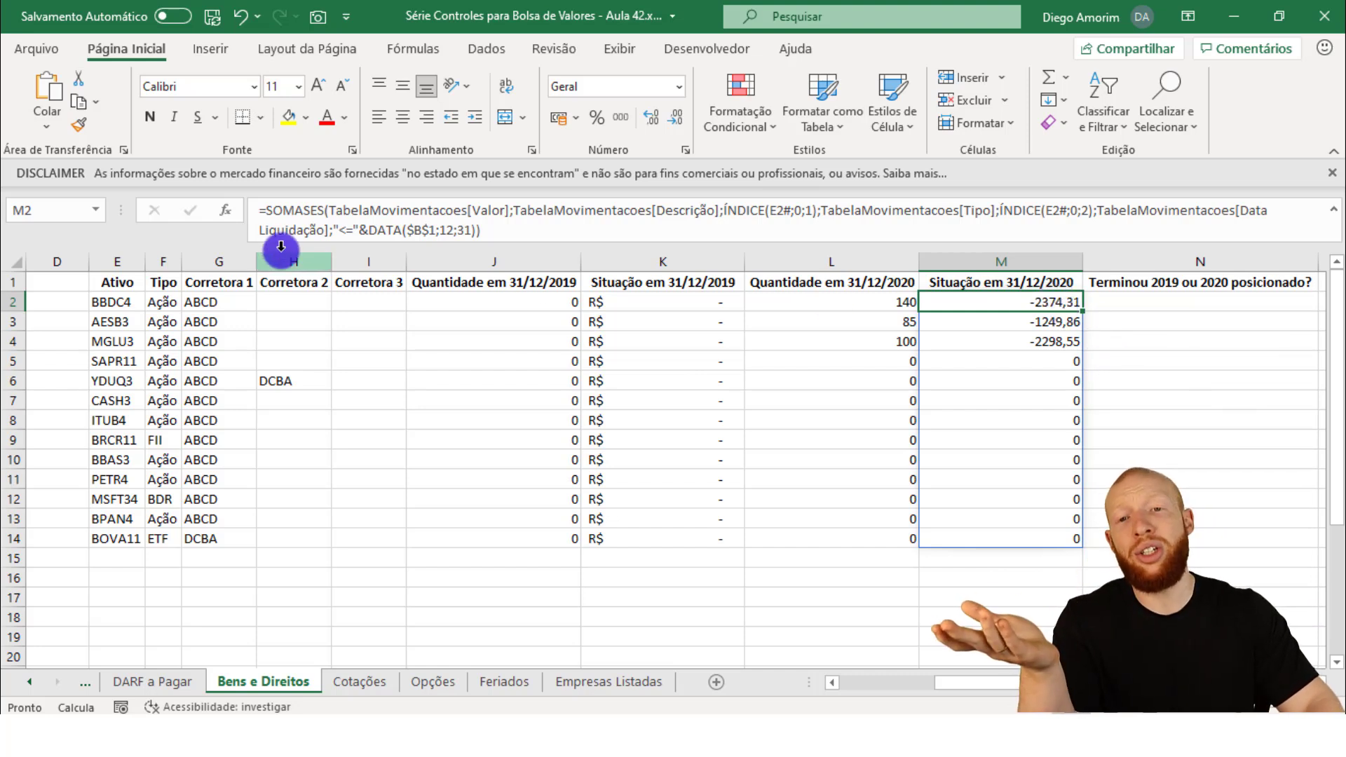
click(267, 211)
text(-)
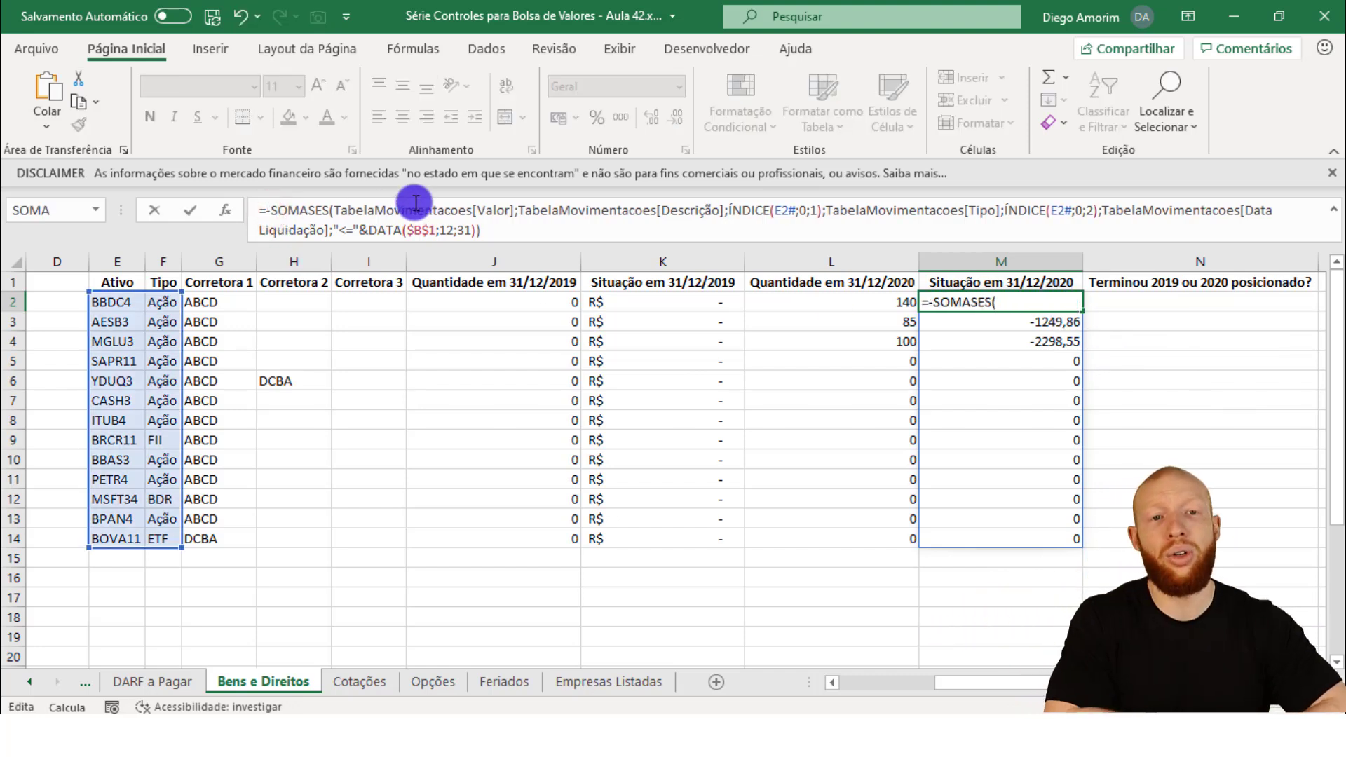
key(ctrl+Return)
key(Left)
key(Left)
click(267, 211)
text(-)
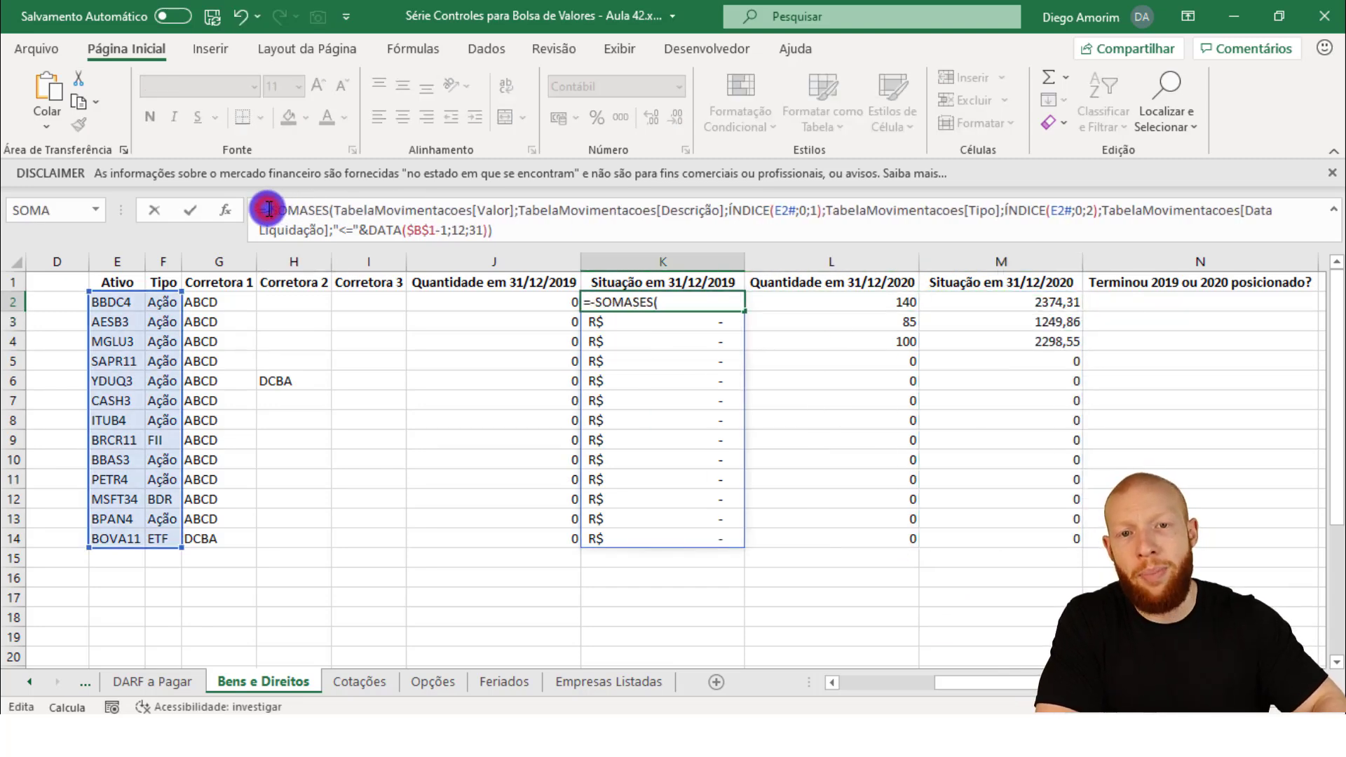
key(Return)
Format column M, Situação em 31/12/2020, with the Contábil (R$) number format.
key(Right)
key(Right)
key(Right)
key(Up)
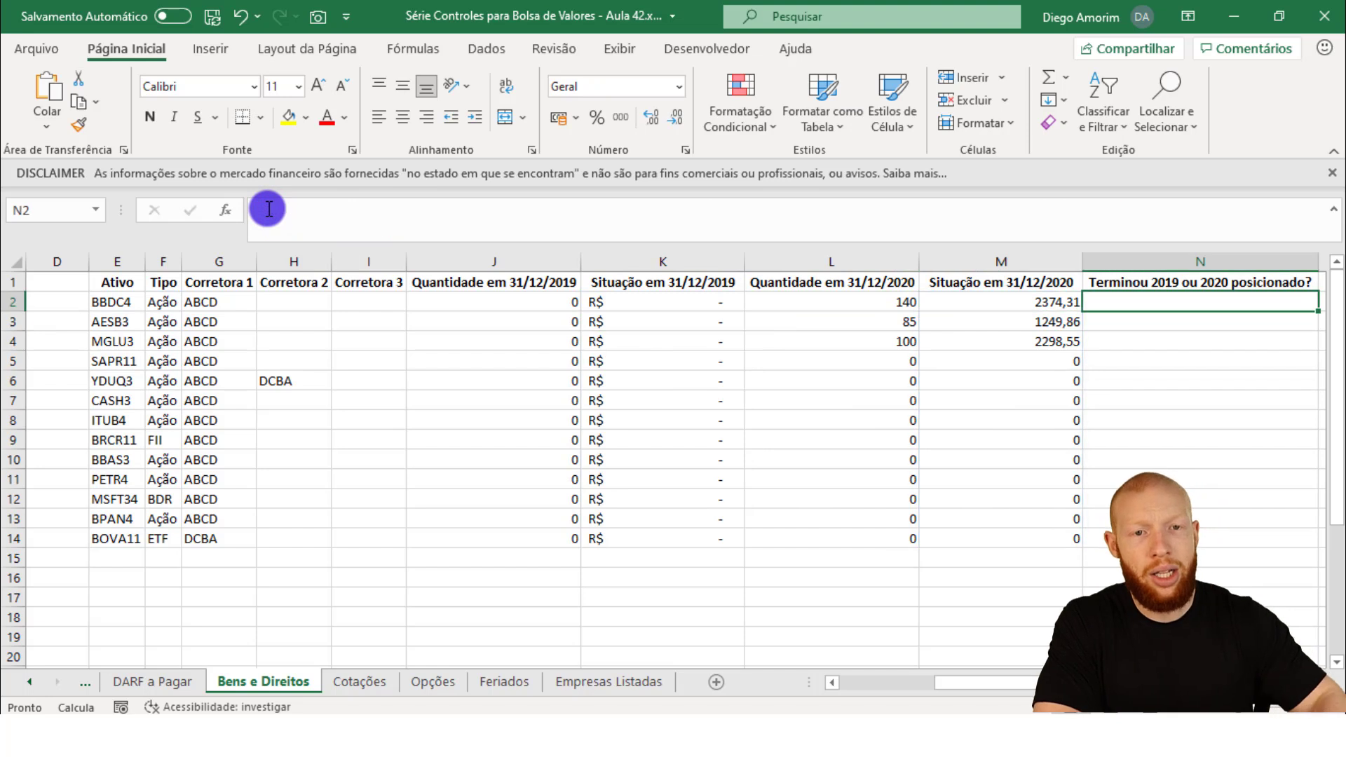
click(1047, 259)
click(559, 117)
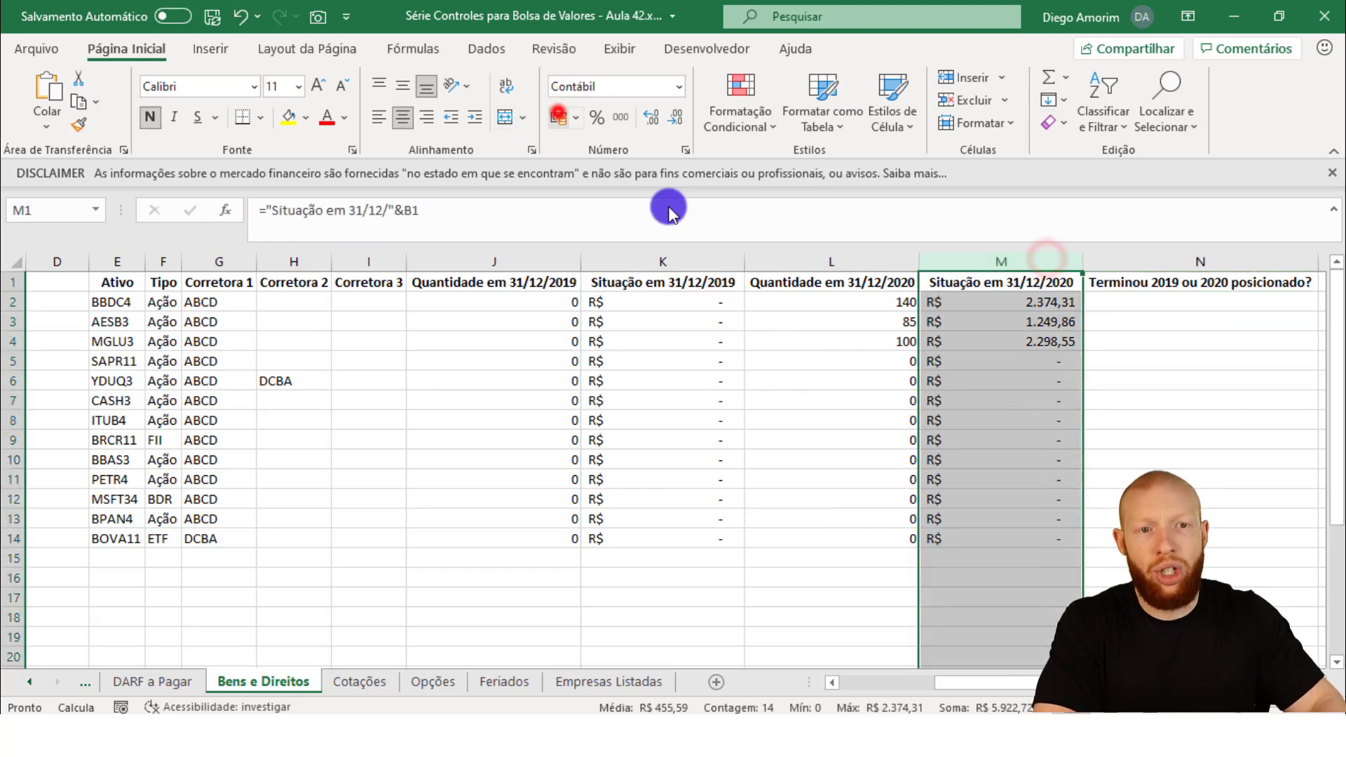
click(999, 303)
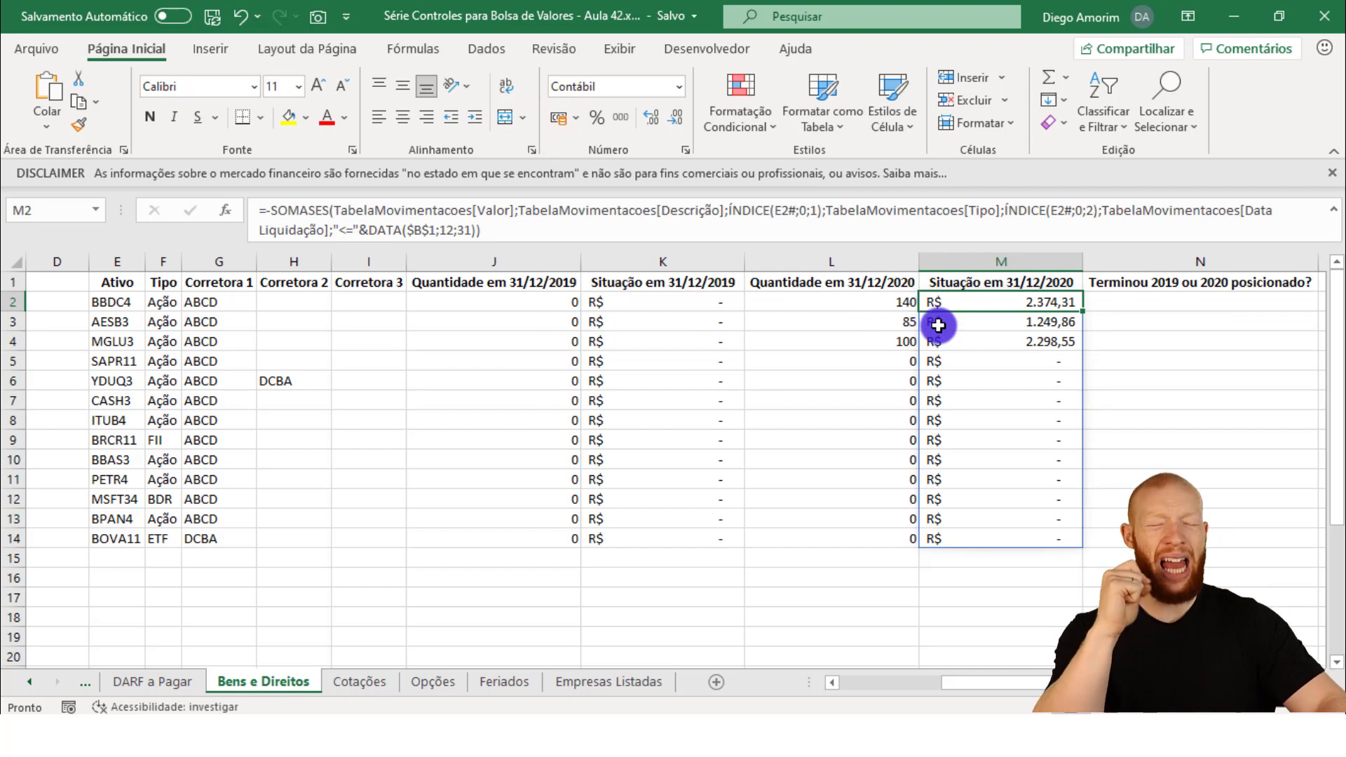
click(1015, 362)
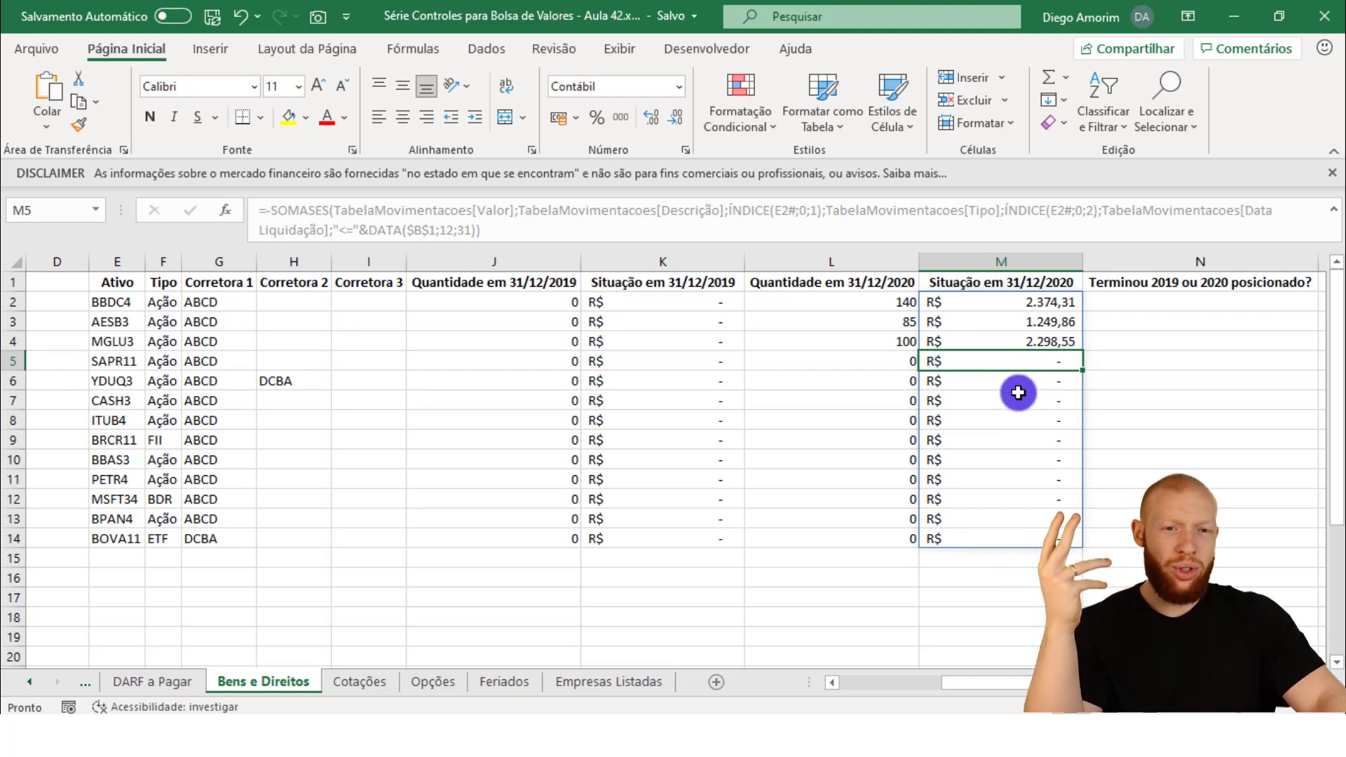
Wrap the SOMASES formula in M2, Situação em 31/12/2020, in ARRED with 2 decimal digits.
click(1033, 342)
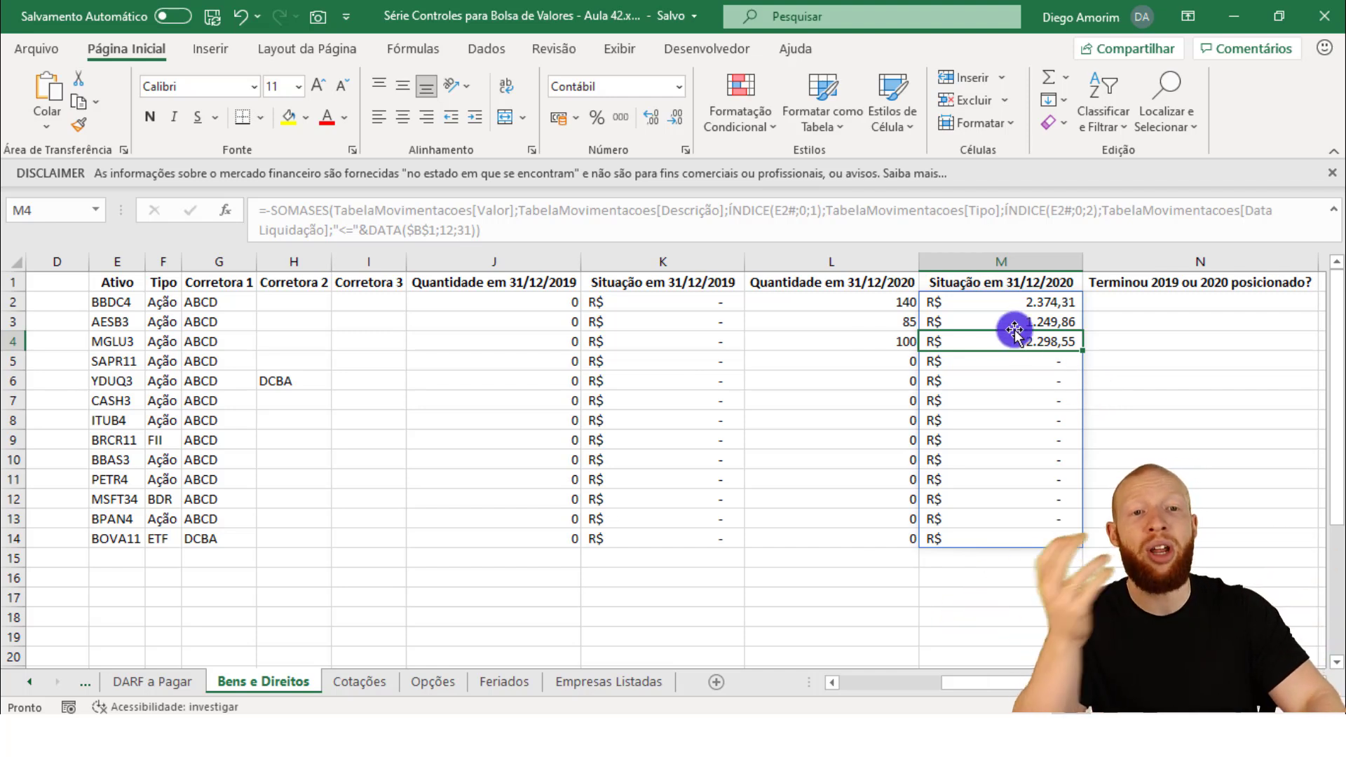
click(1008, 302)
click(272, 211)
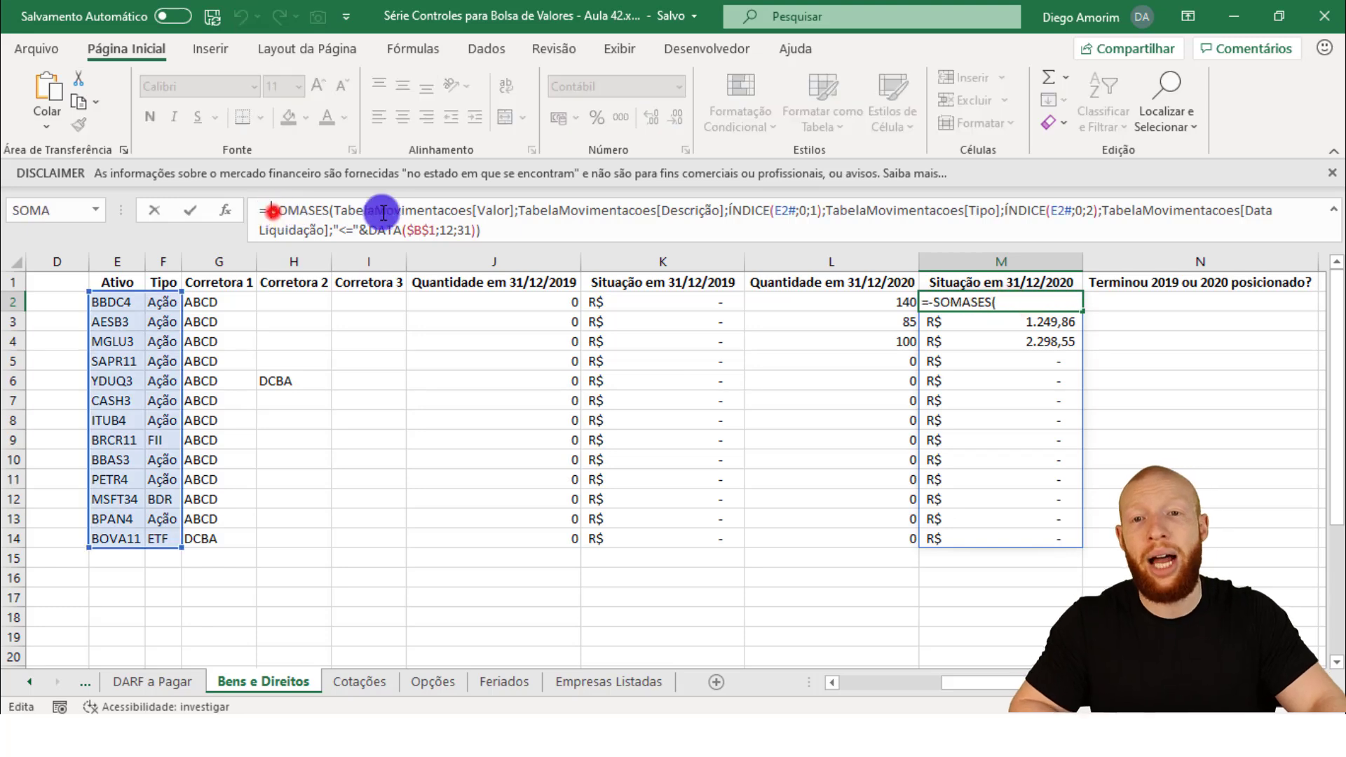
text(ARRED()
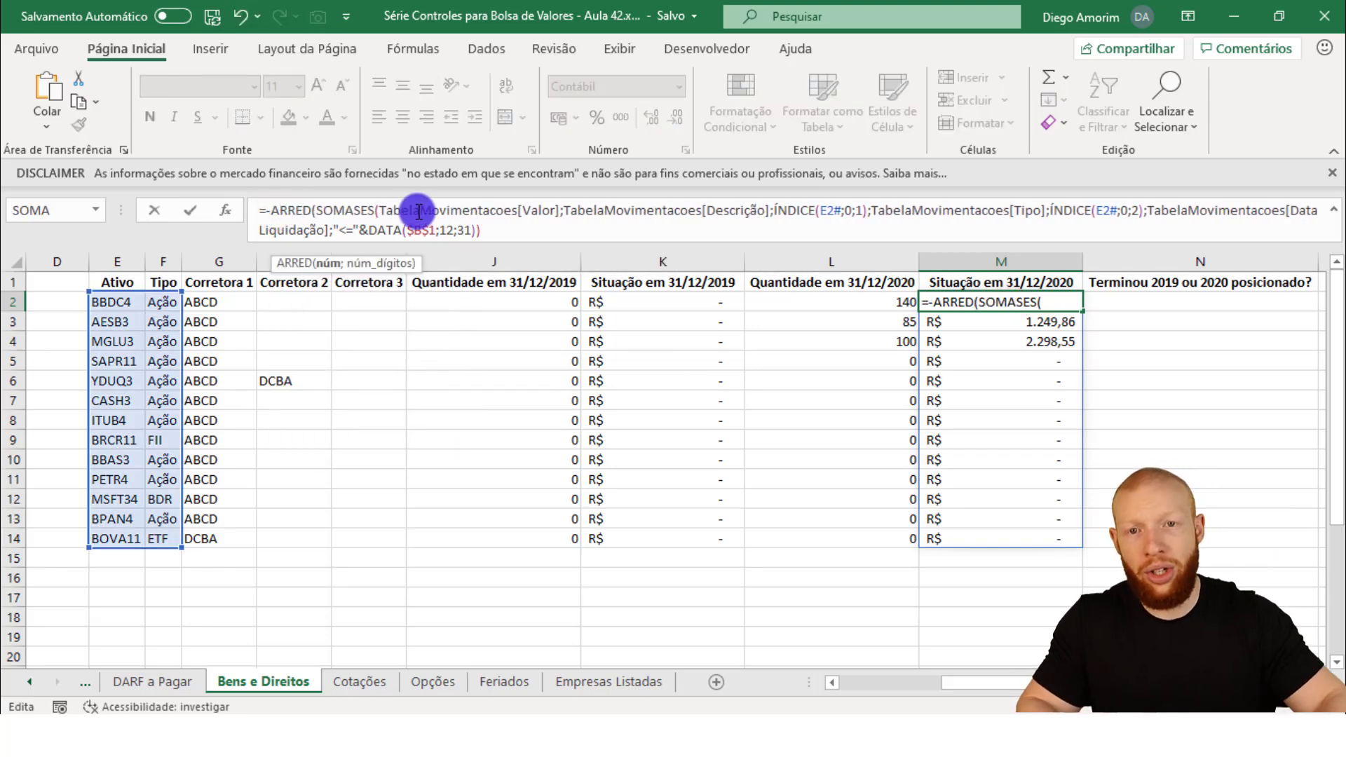
click(497, 231)
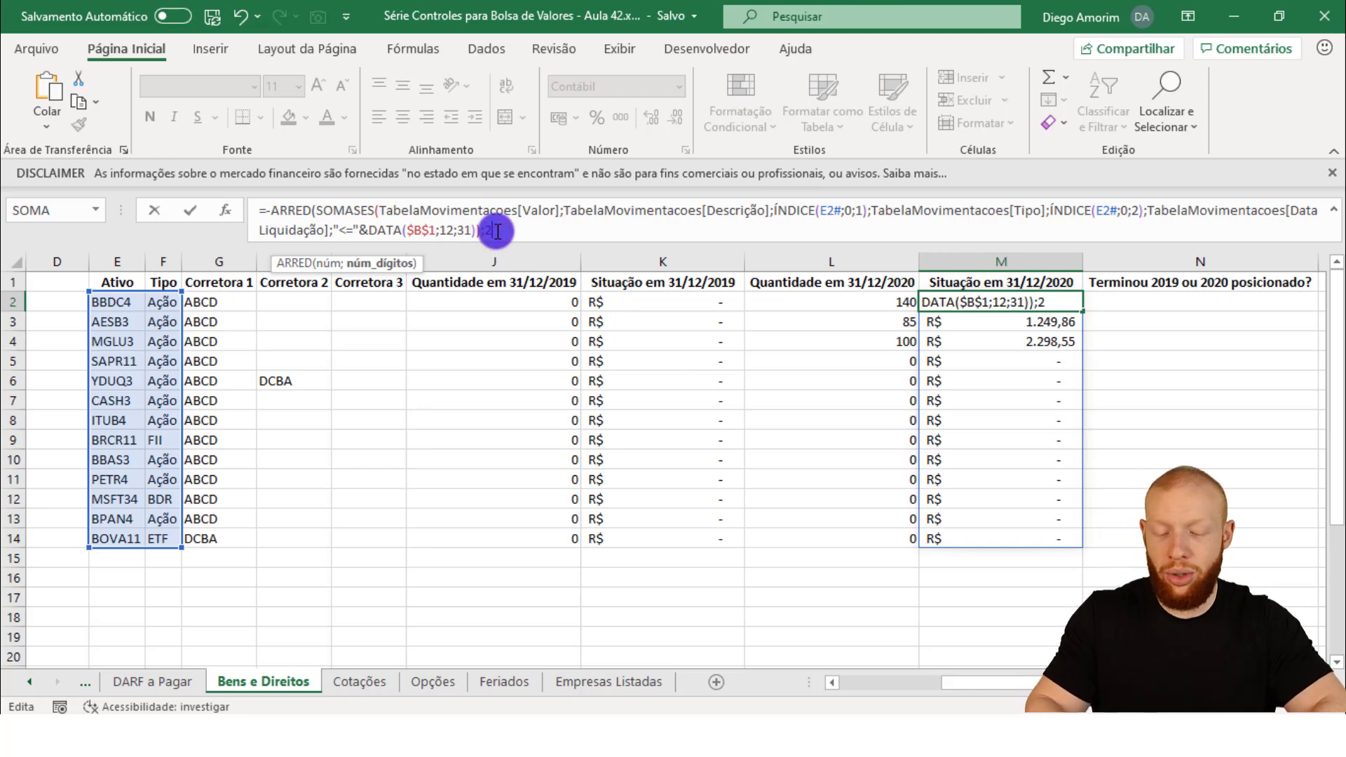
text(;2)
key(Return)
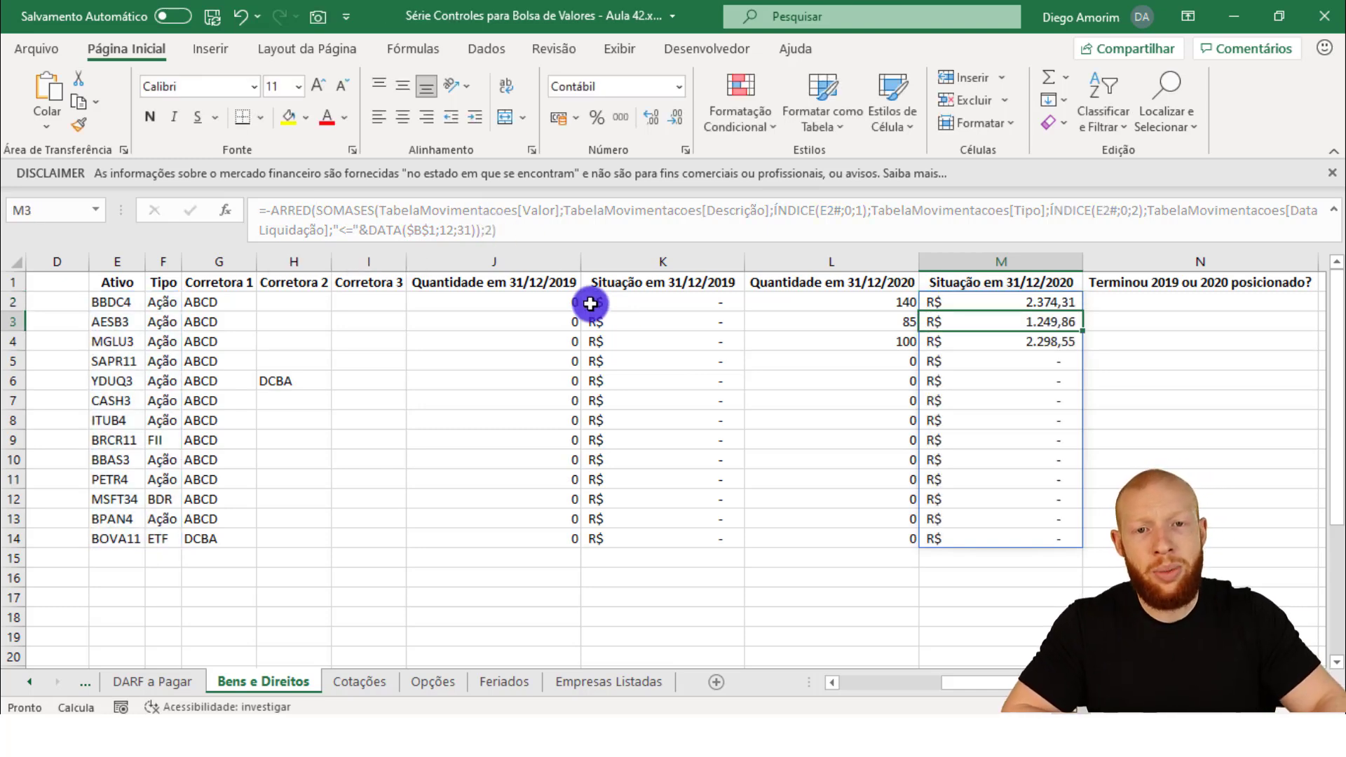
Round the Situação em 31/12/2019 formula in K2 by enclosing its SOMASES in ARRED with 2 digits.
click(628, 306)
click(271, 210)
text(ARRED()
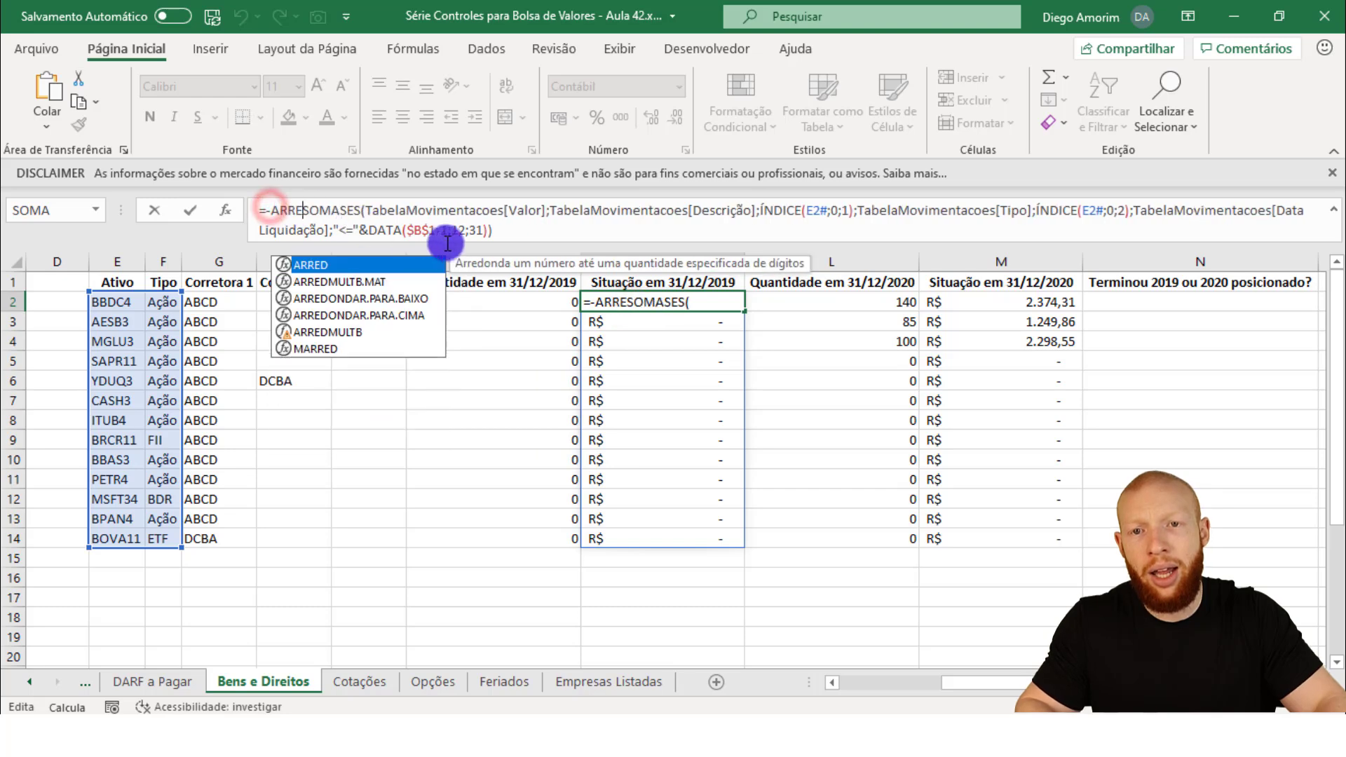
click(569, 230)
text(;2)
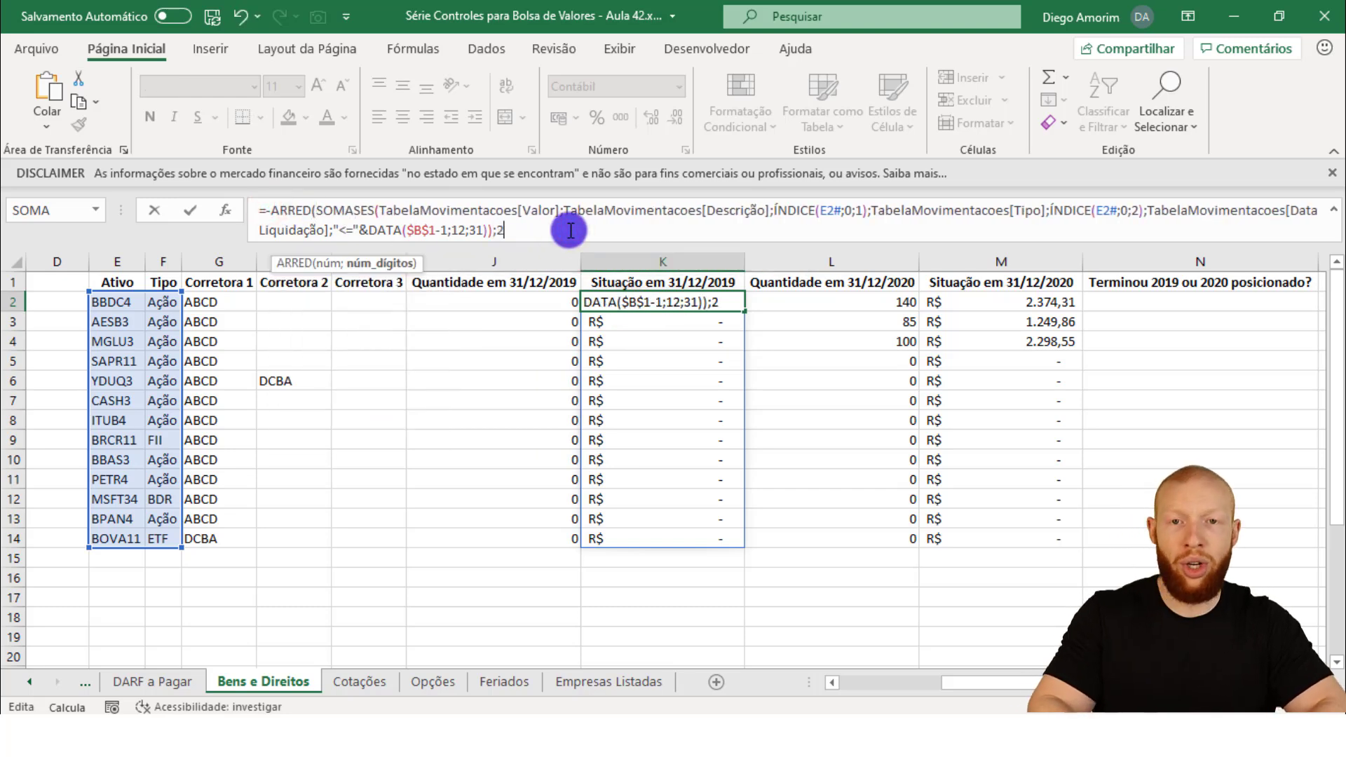
text())
key(Return)
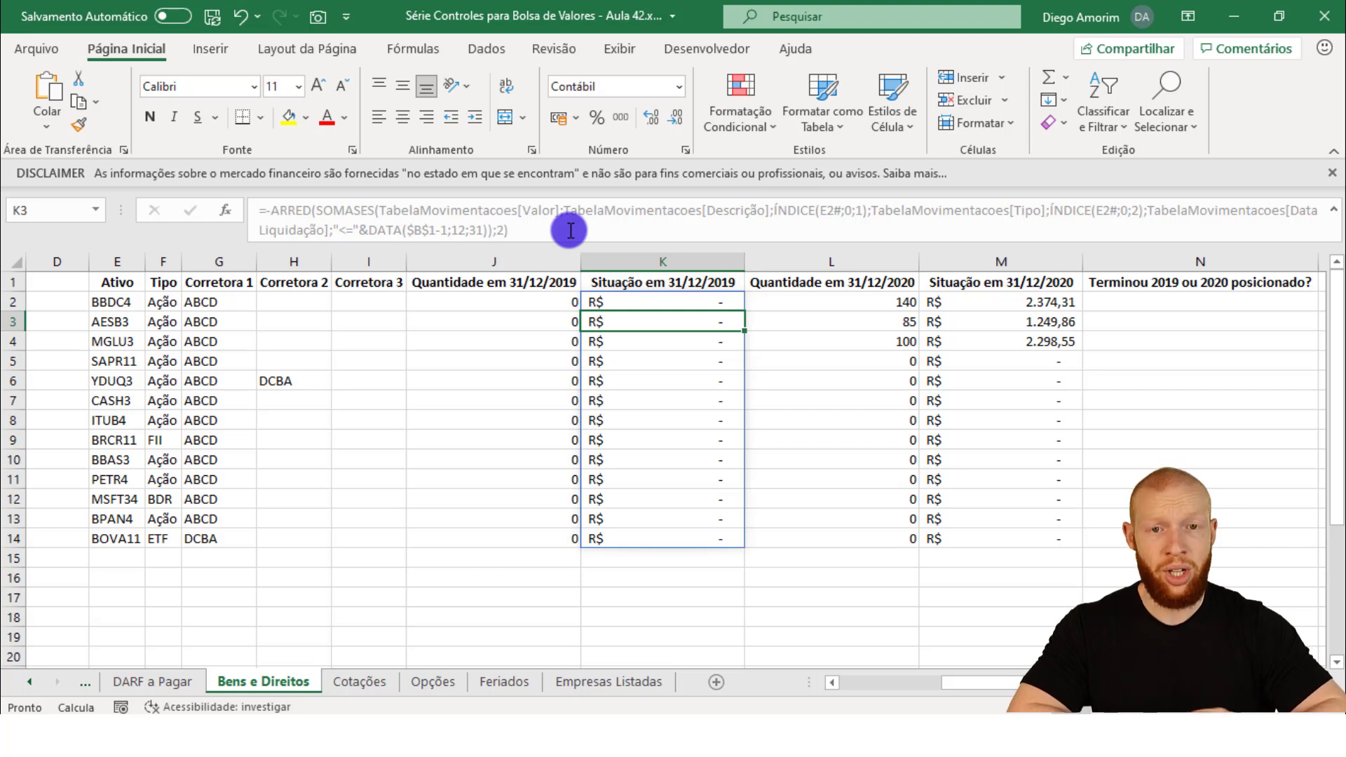
Enclose the SOMASES formula in J2, Quantidade em 31/12/2019, in ARRED with 0 digits.
key(Up)
key(Right)
key(Right)
key(Left)
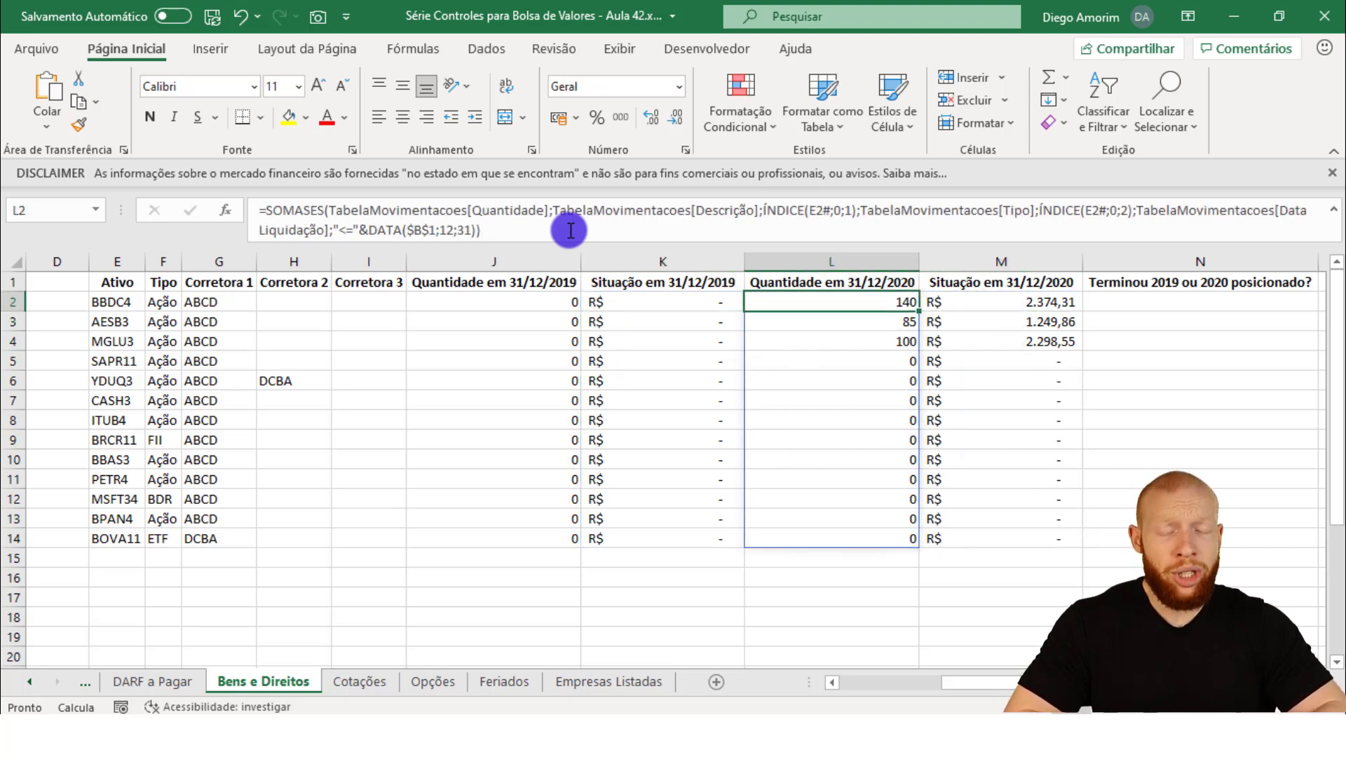
key(Left)
key(Left)
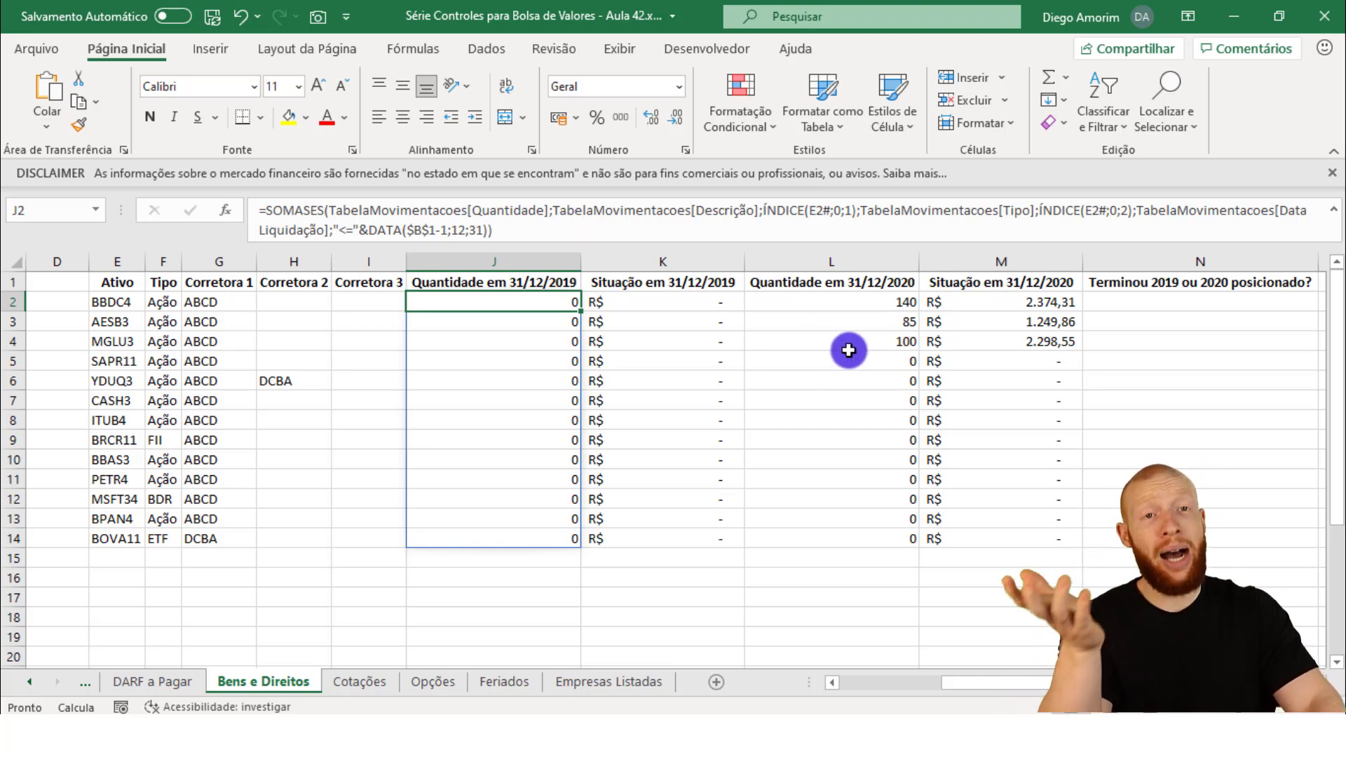
click(268, 214)
text(ARRED()
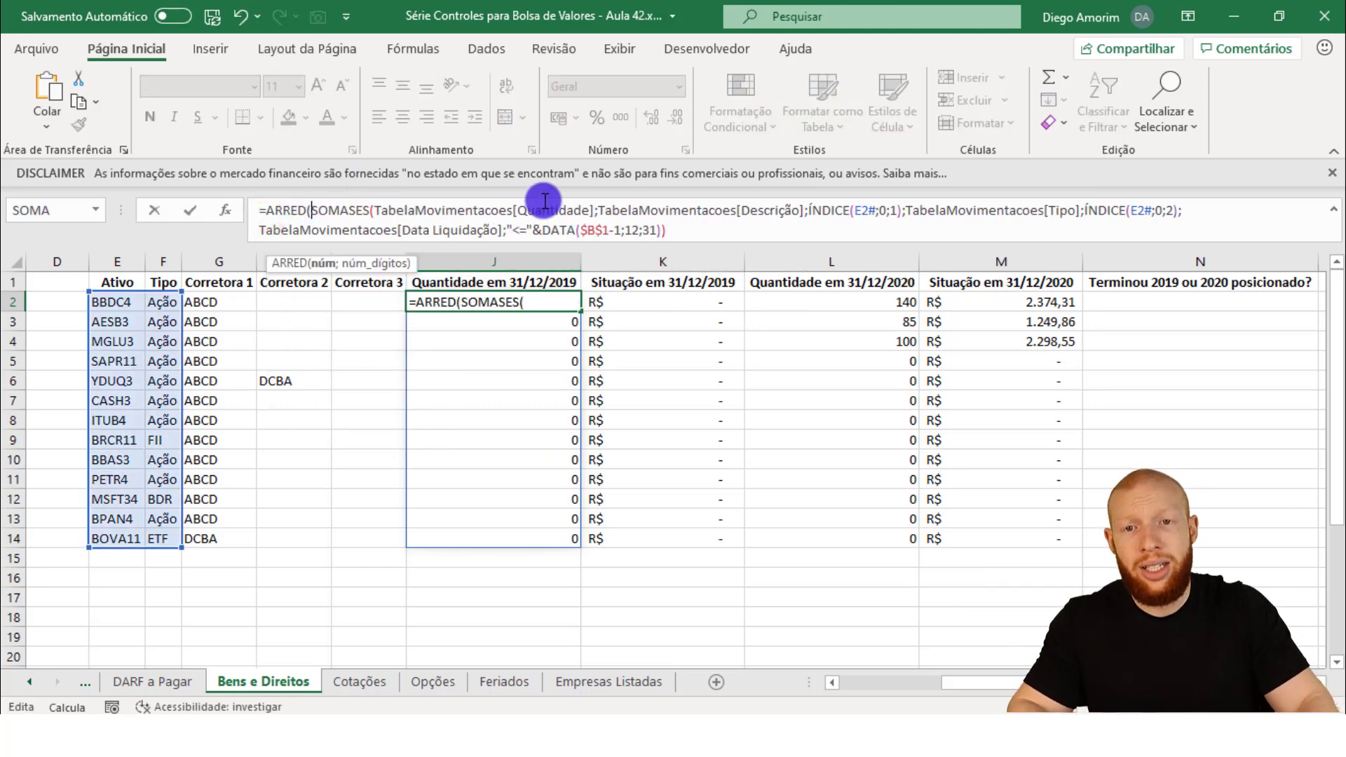
click(742, 230)
text(;)
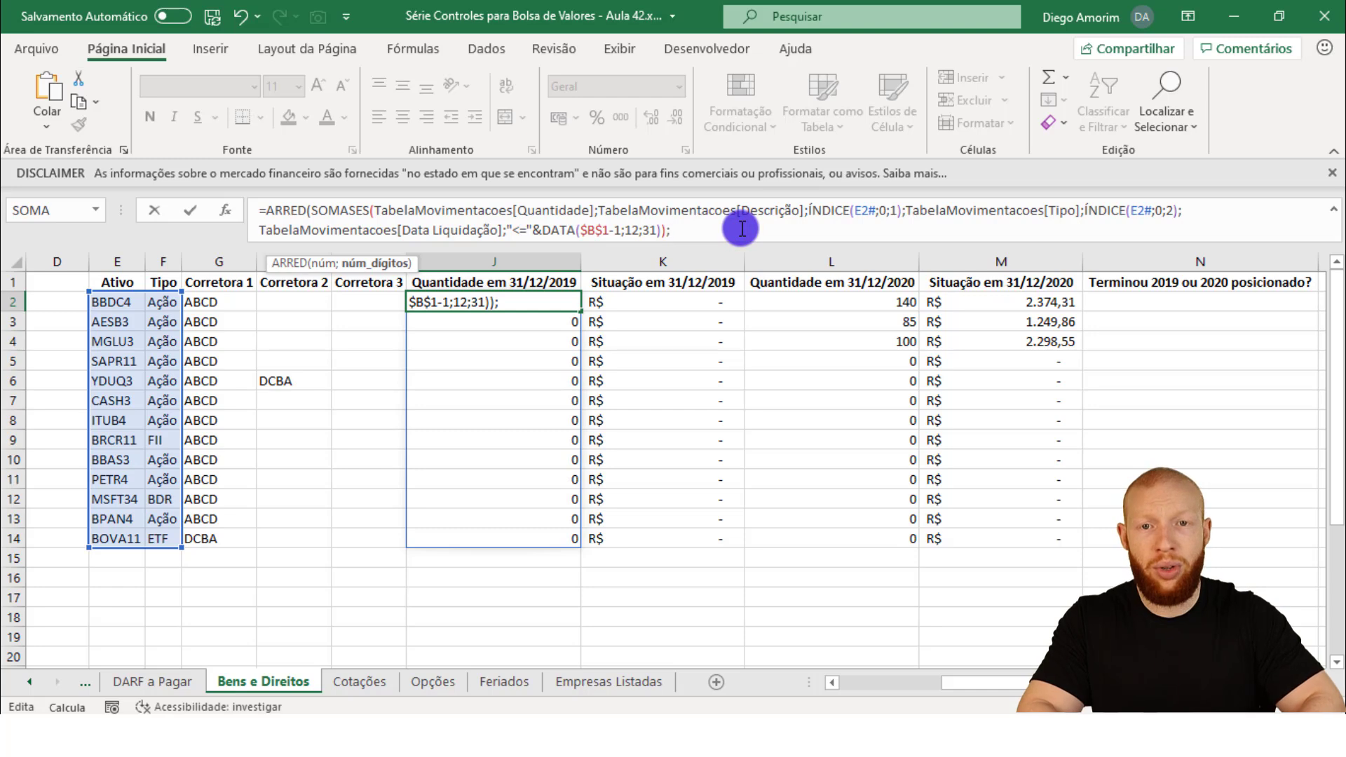
text(0)
key(Return)
Round the Quantidade em 31/12/2020 formula in L2 with ARRED to 0 digits.
key(Up)
key(Right)
key(Right)
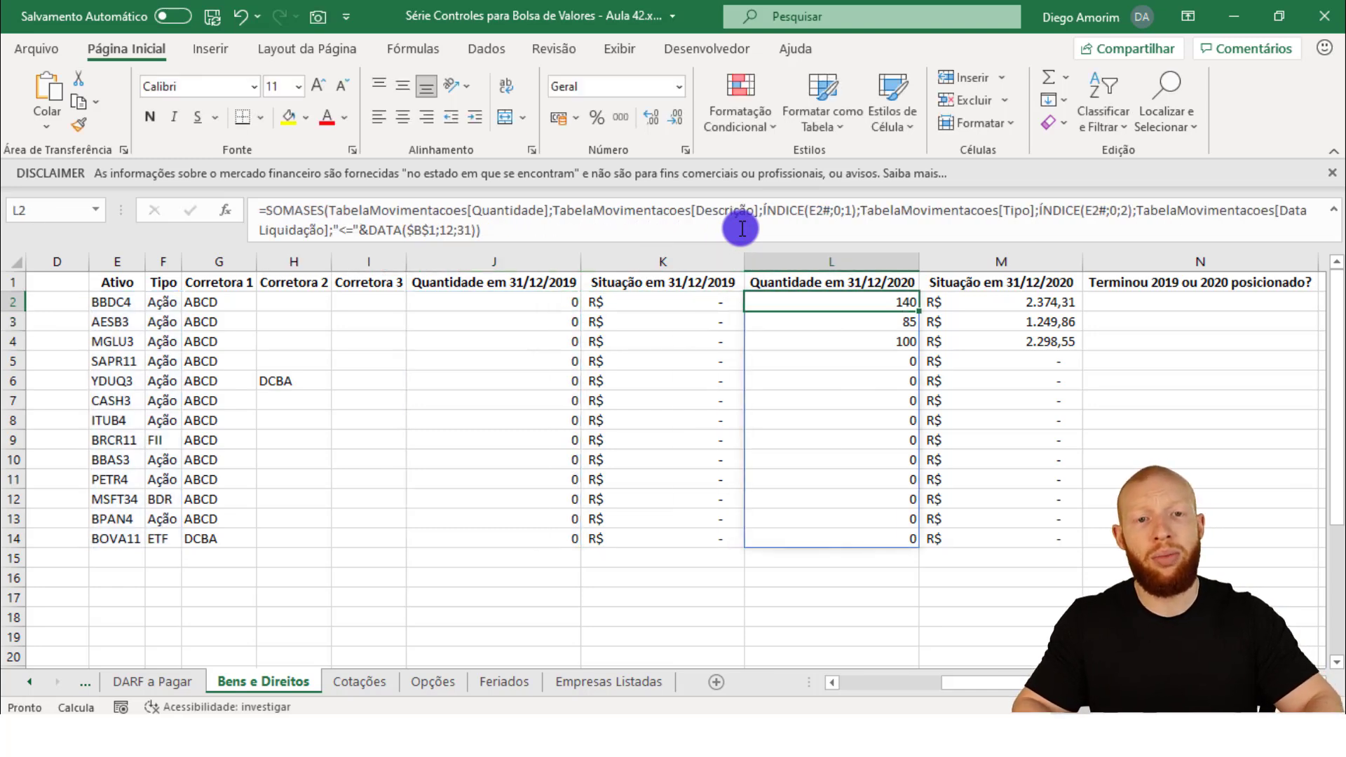
click(265, 211)
text(ARRED()
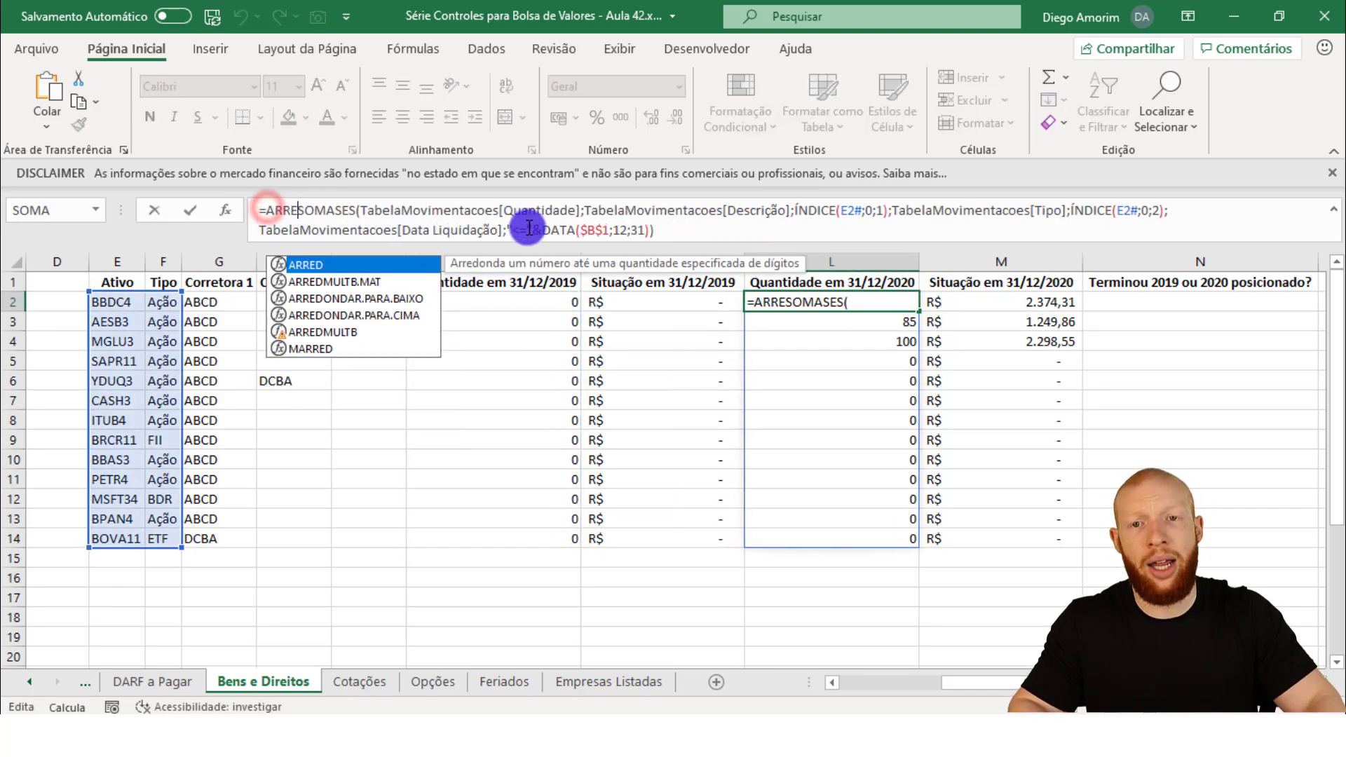
click(652, 231)
text(;)
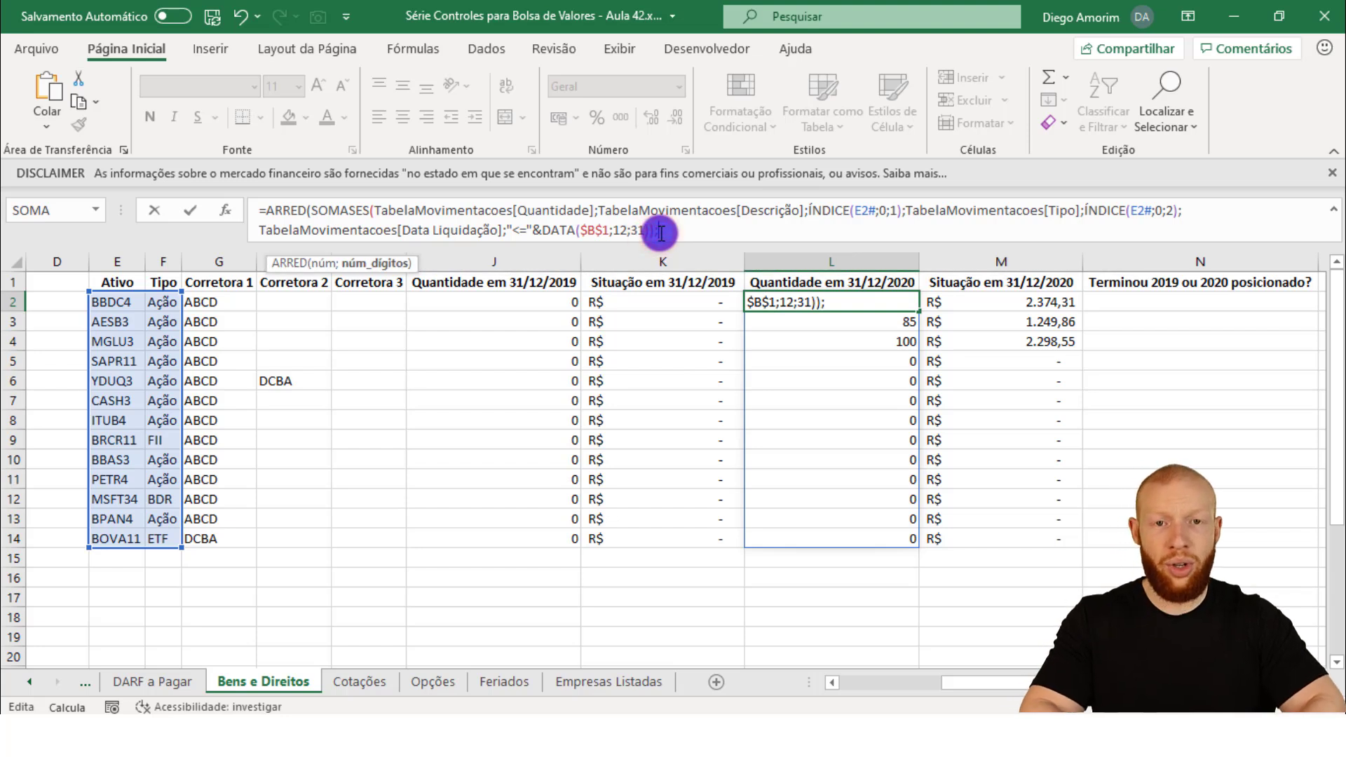
text(0)
key(Return)
Select N2 under Terminou 2019 ou 2020 posicionado? and collapse the formula bar to a single line.
key(Up)
key(Right)
key(Right)
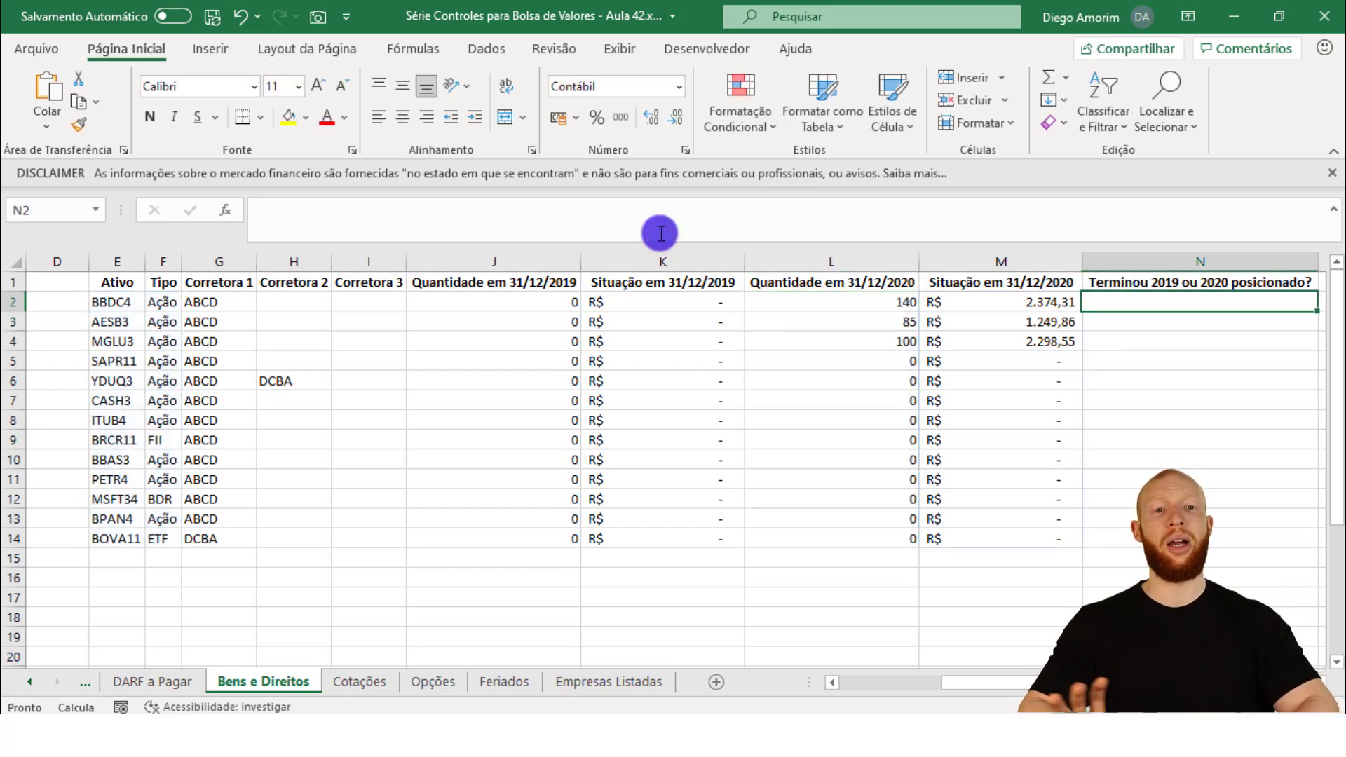
drag(666, 245, 686, 168)
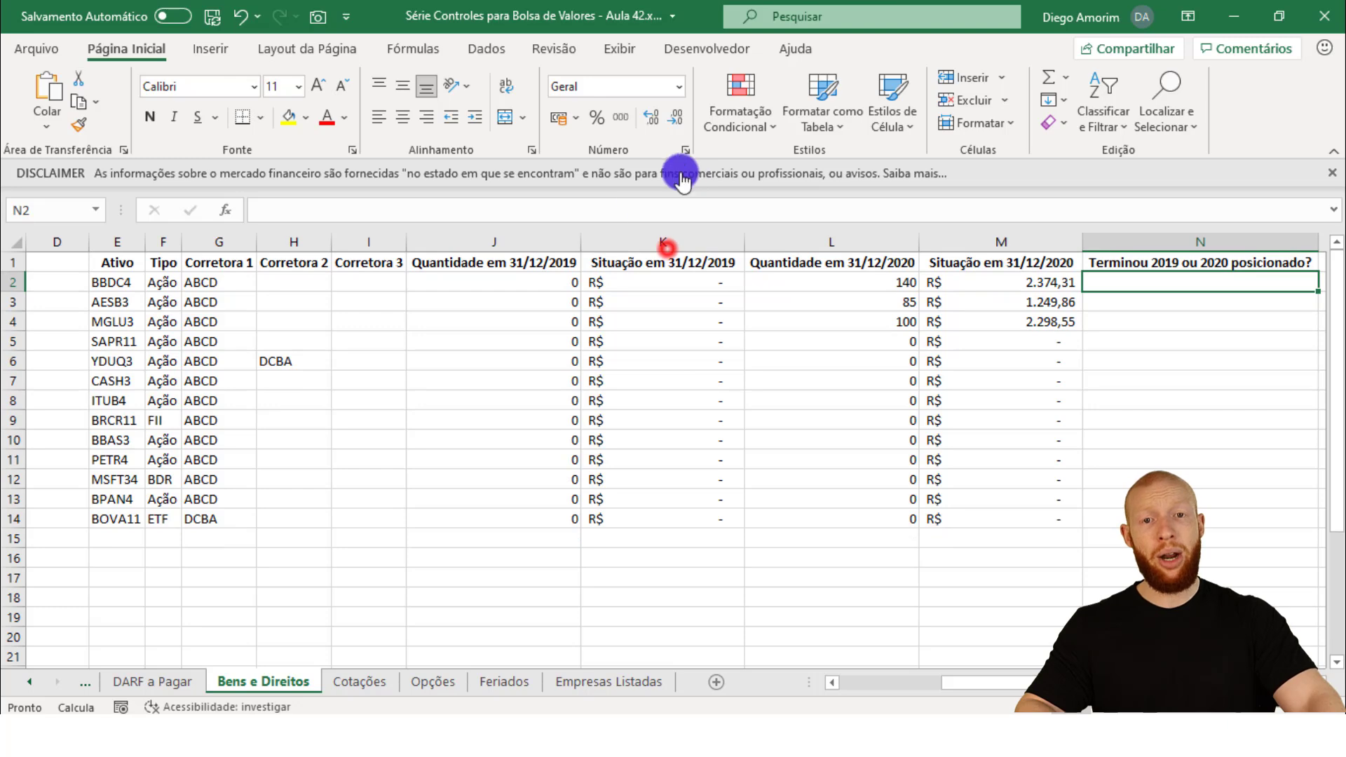
Set the year in B1, Digite o ano, to 2021.
key(Left)
key(ctrl+shift+Down)
key(ctrl+Left)
key(Home)
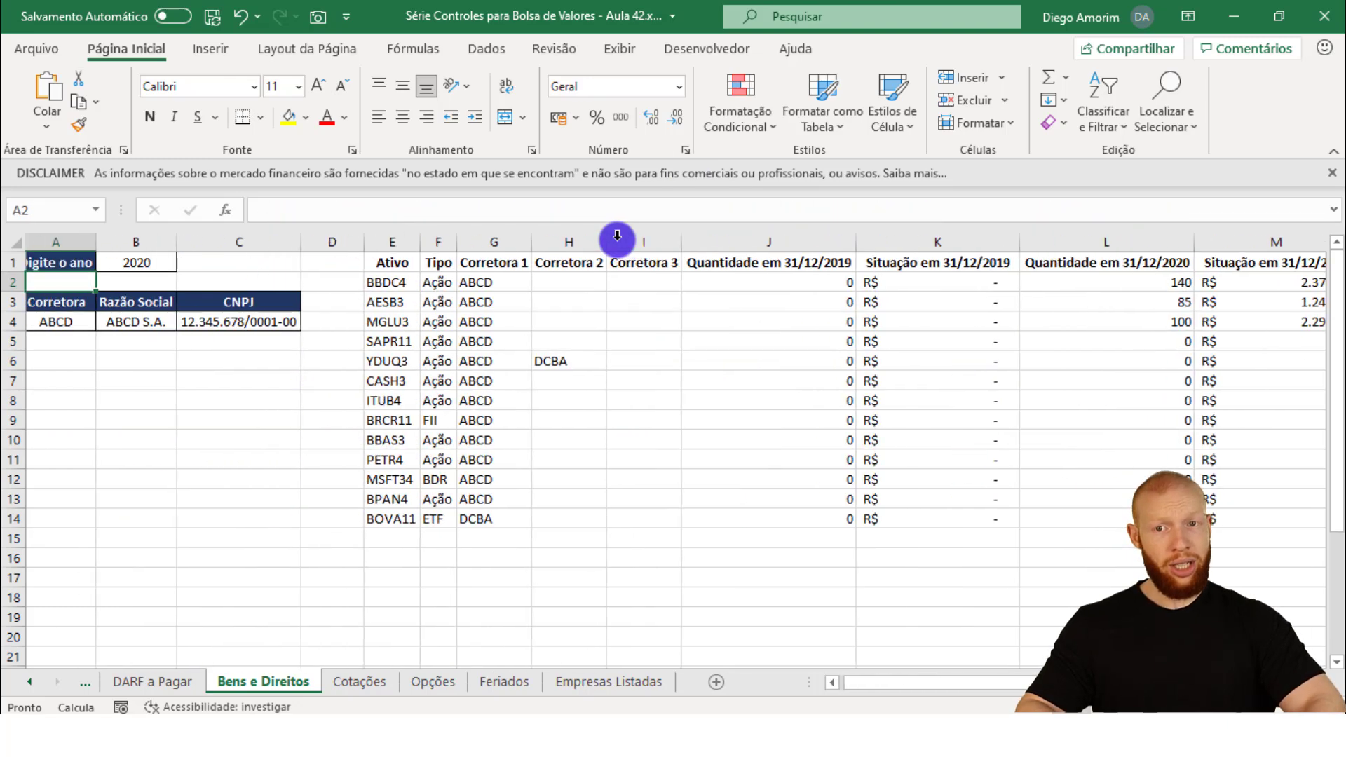
key(Up)
key(Right)
text(2)
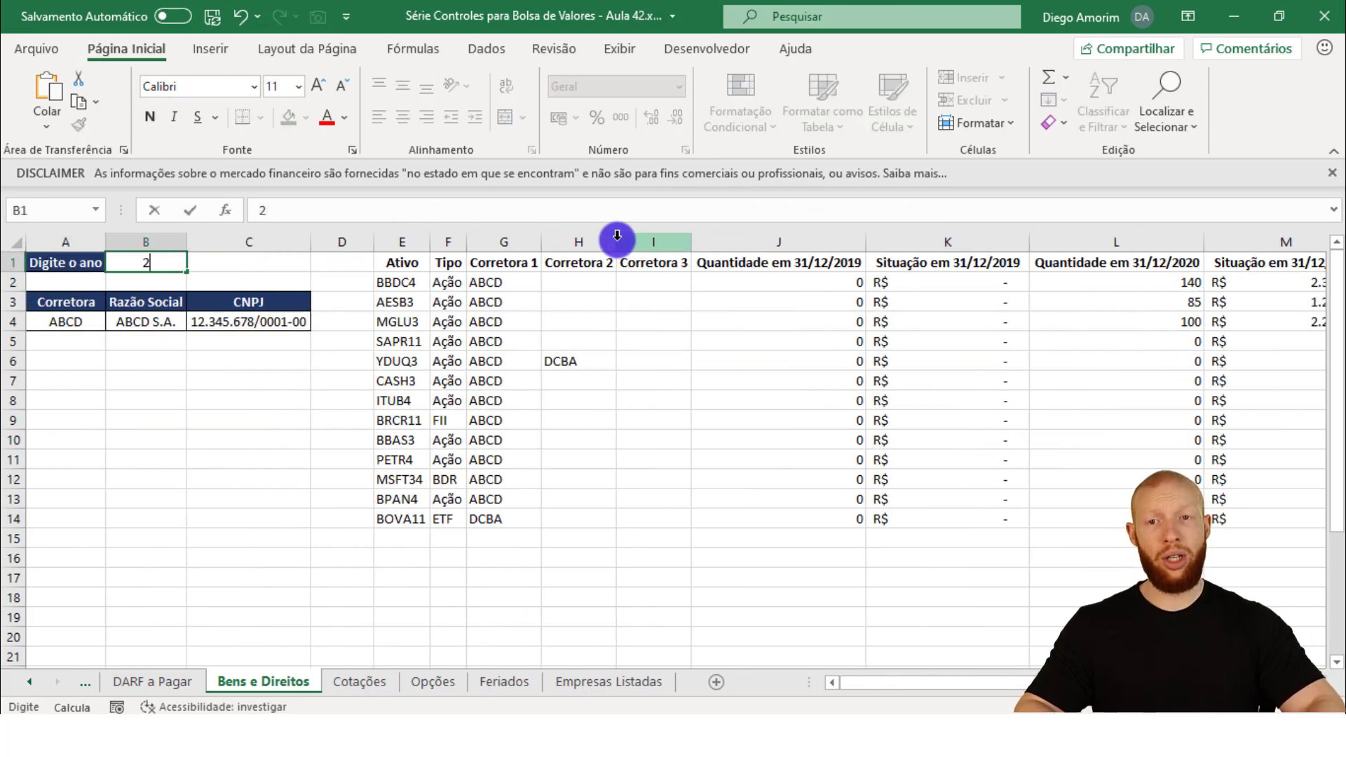
key(Return)
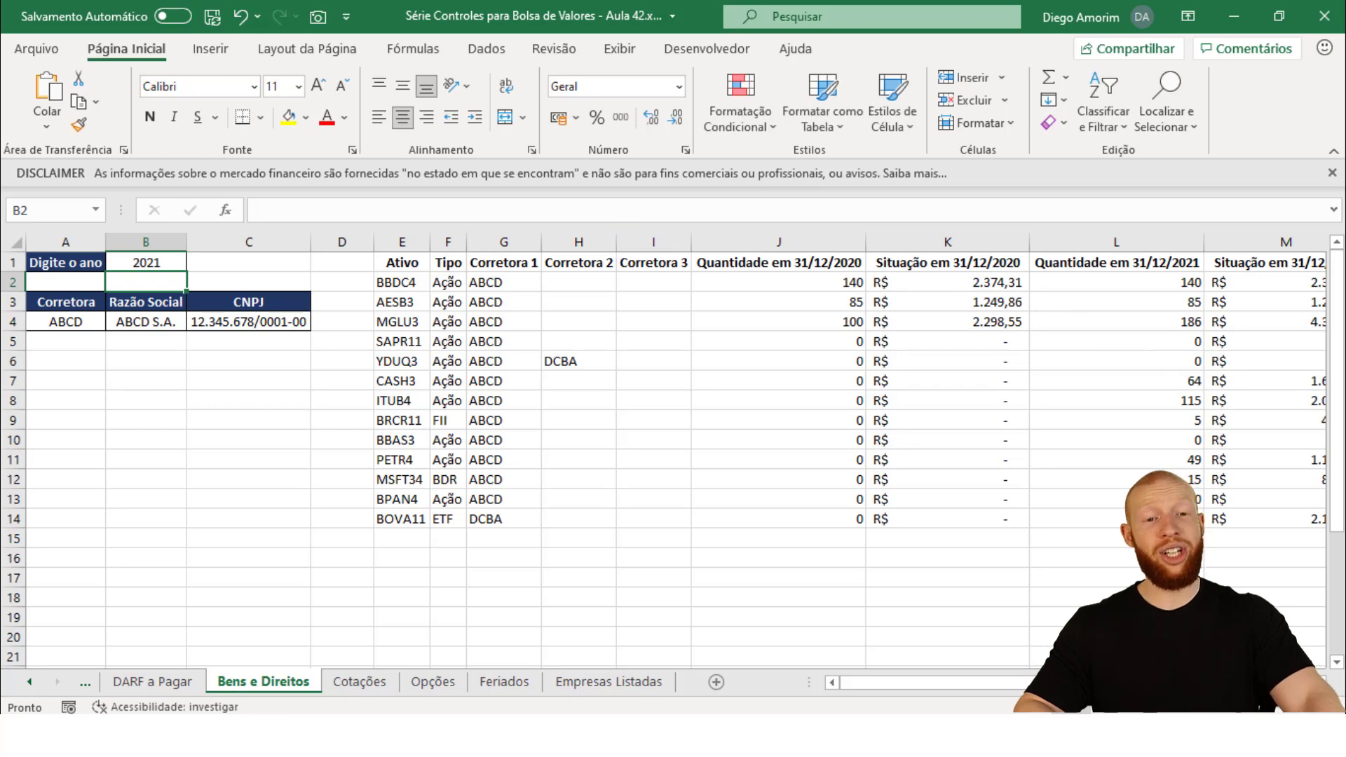
Compare the quantities and situations for 31/12/2020 and 31/12/2021, including the BPAN4 row.
scroll(673, 456, right, 2)
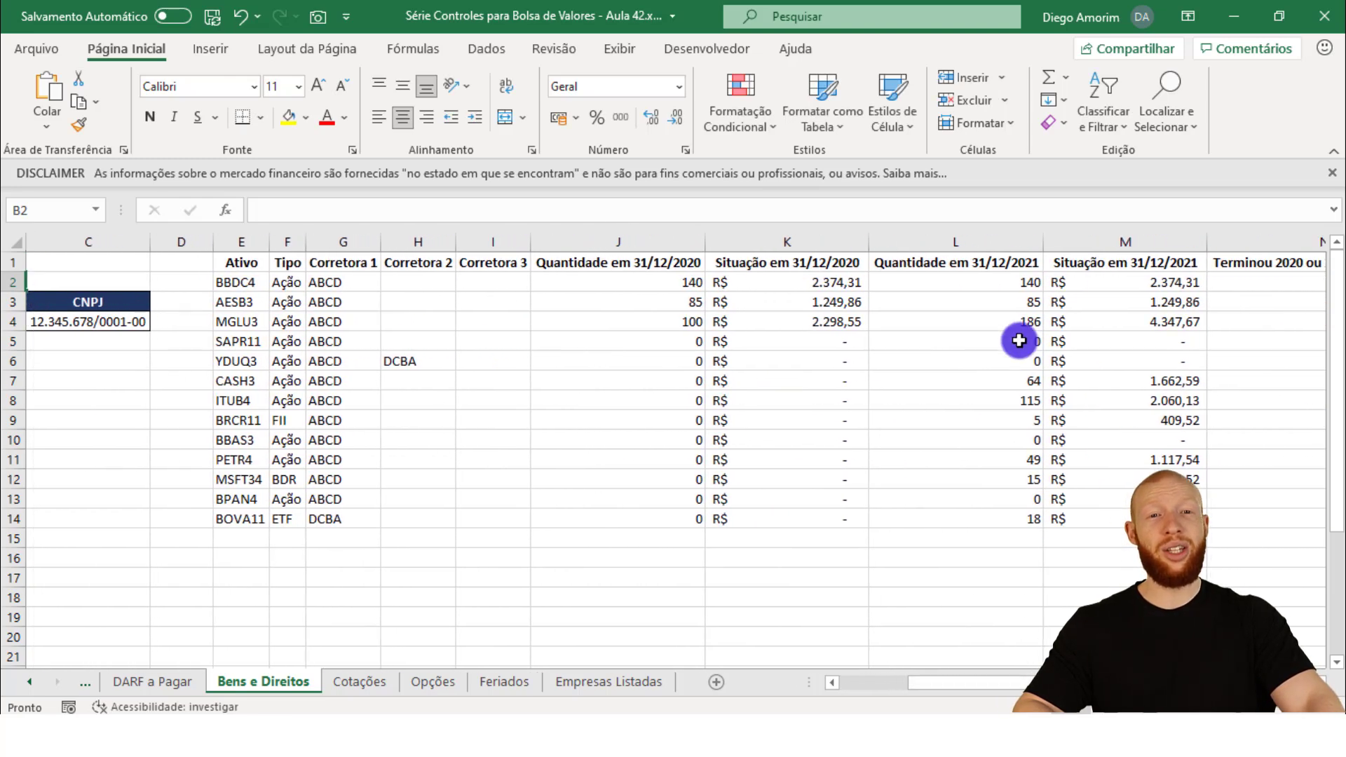
click(701, 283)
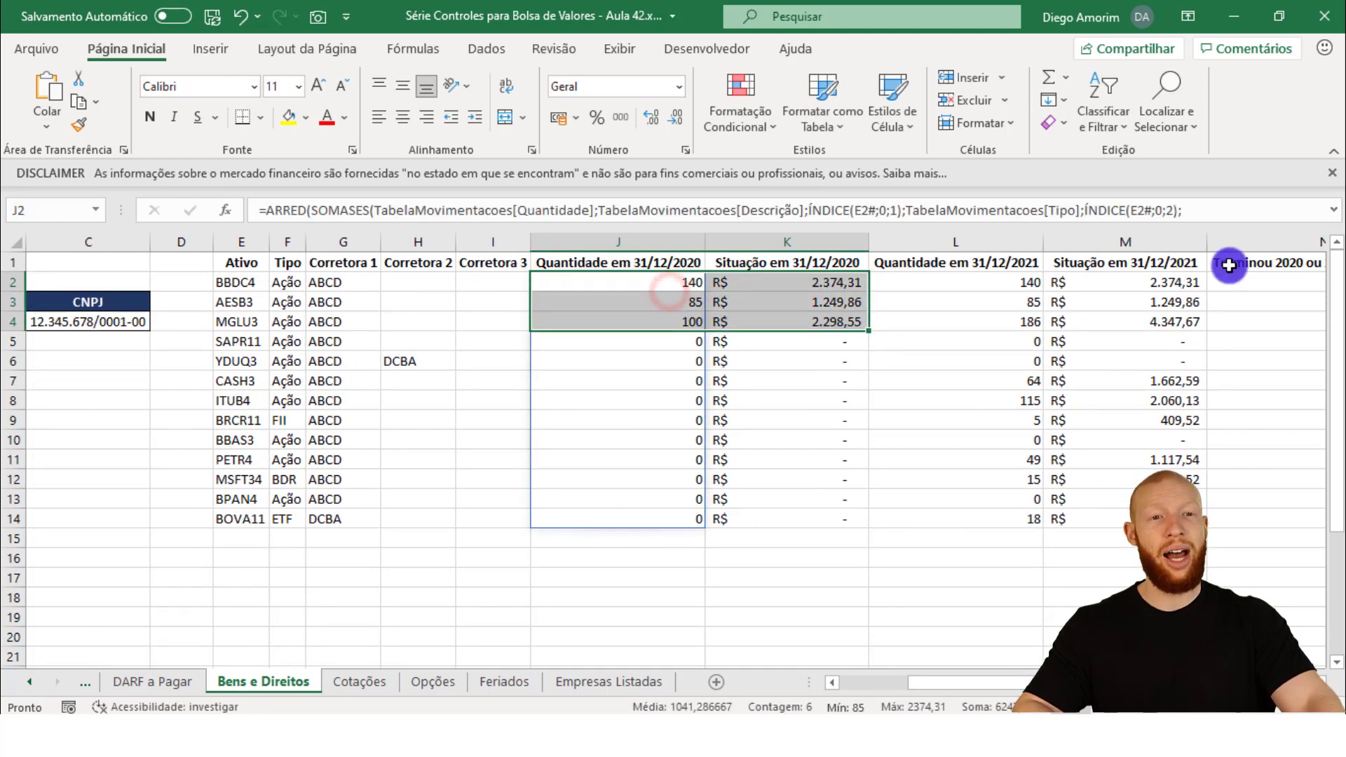
click(1165, 283)
drag(645, 263, 817, 312)
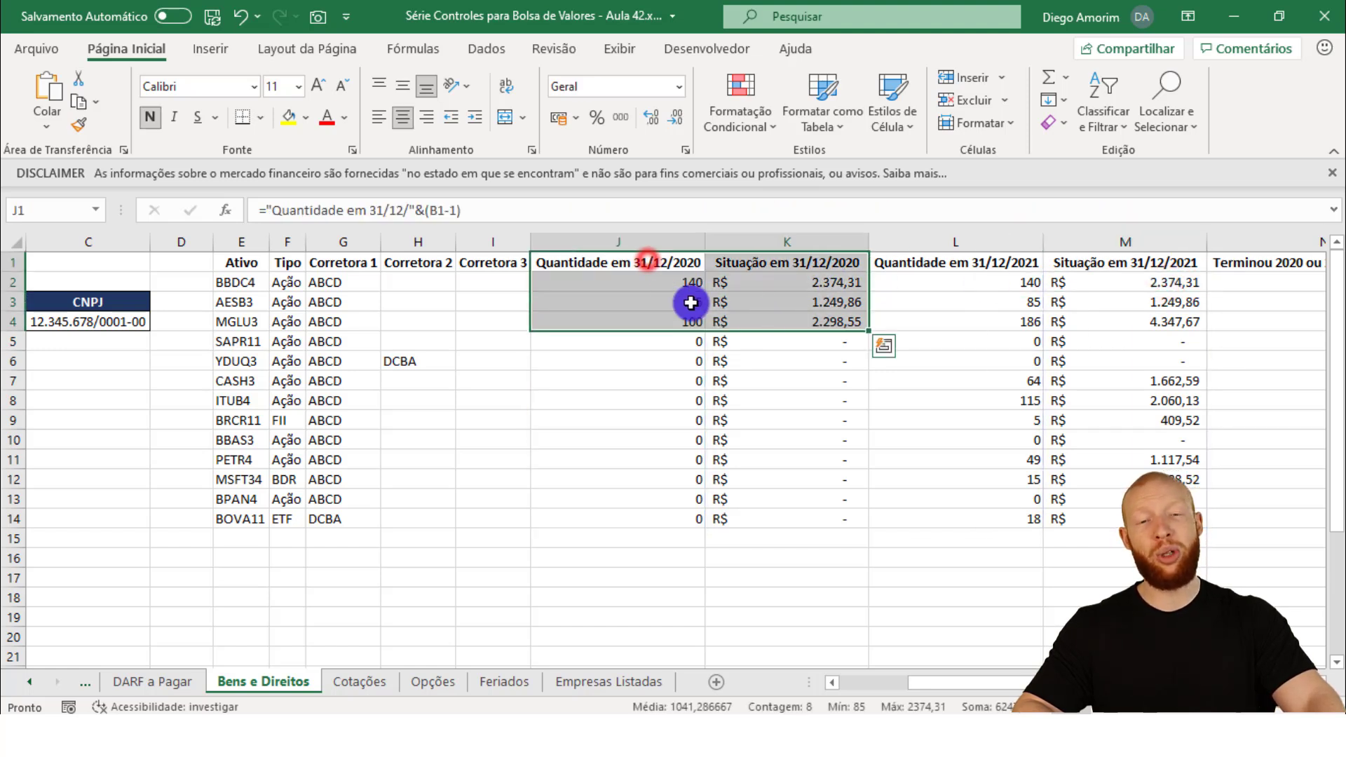
drag(664, 281, 715, 319)
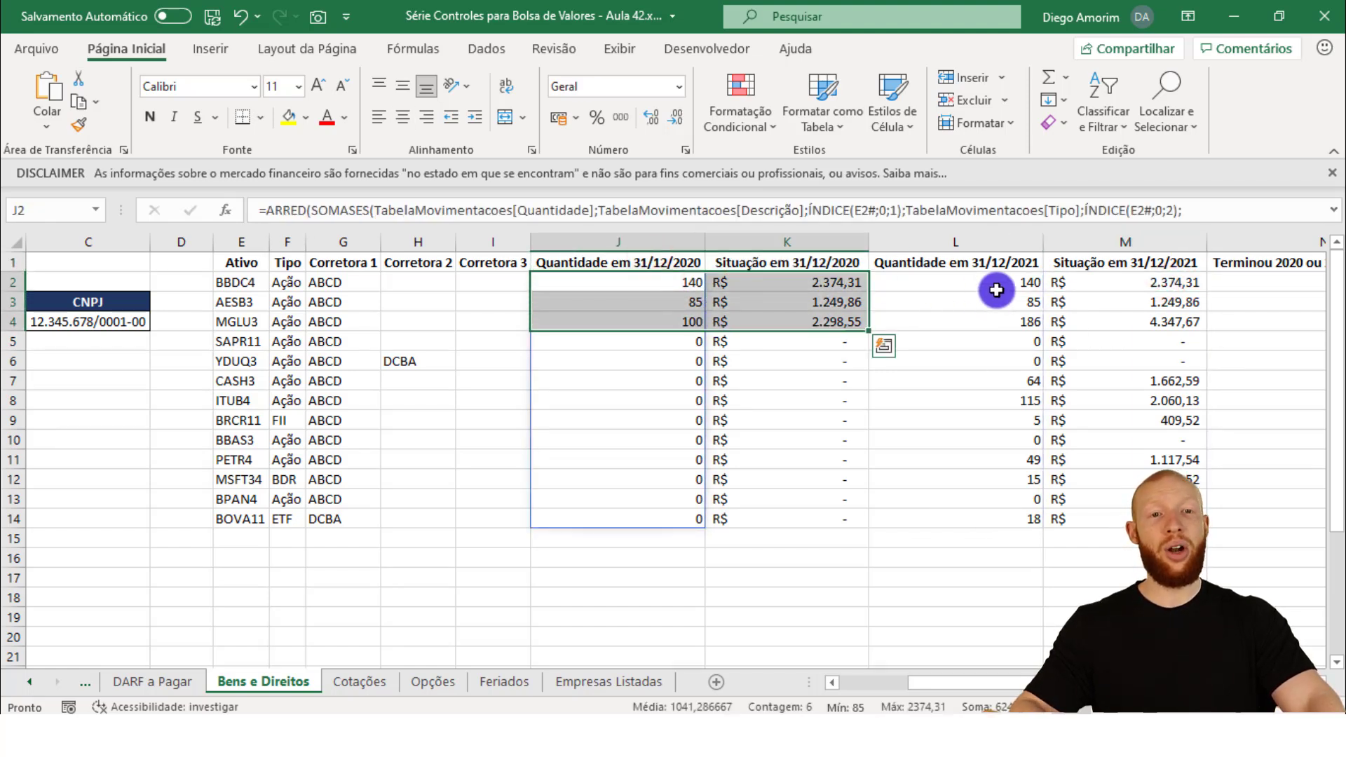
drag(966, 283, 1132, 517)
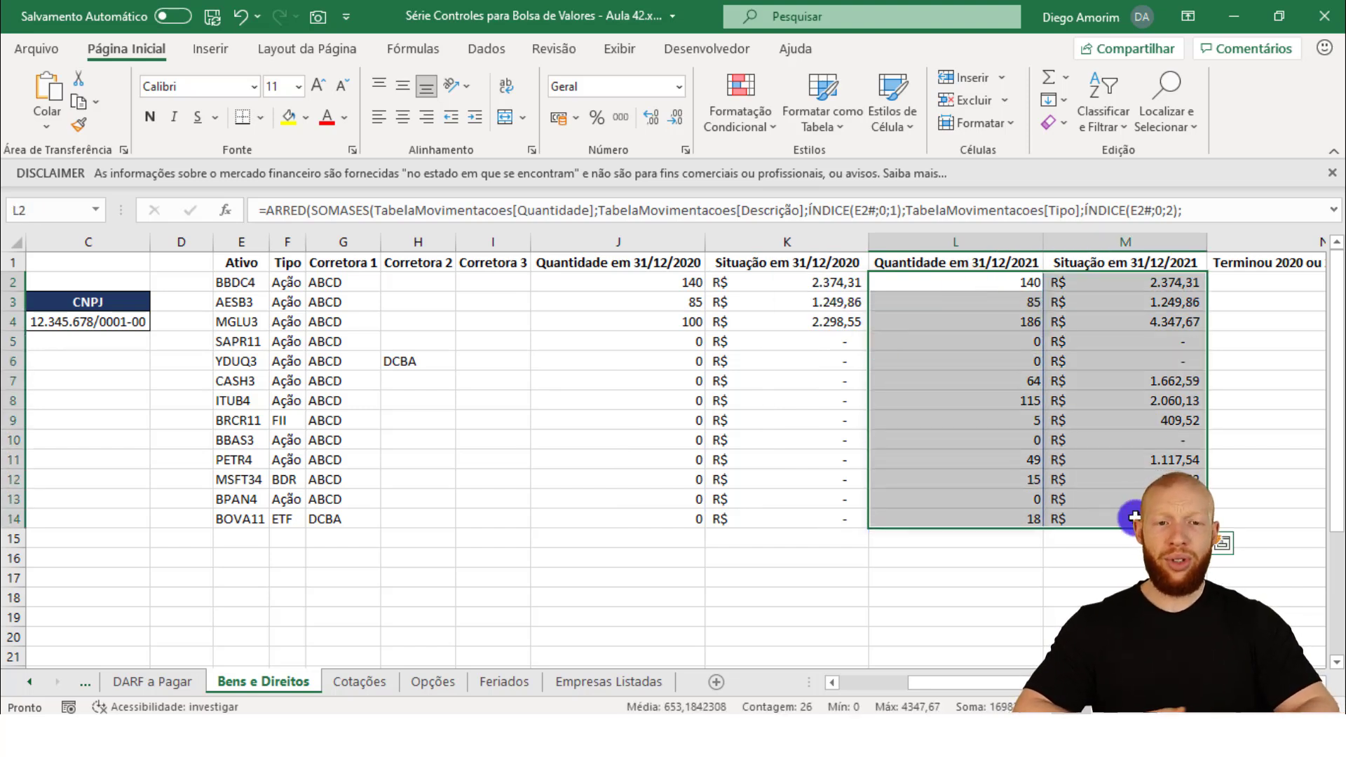
click(1008, 494)
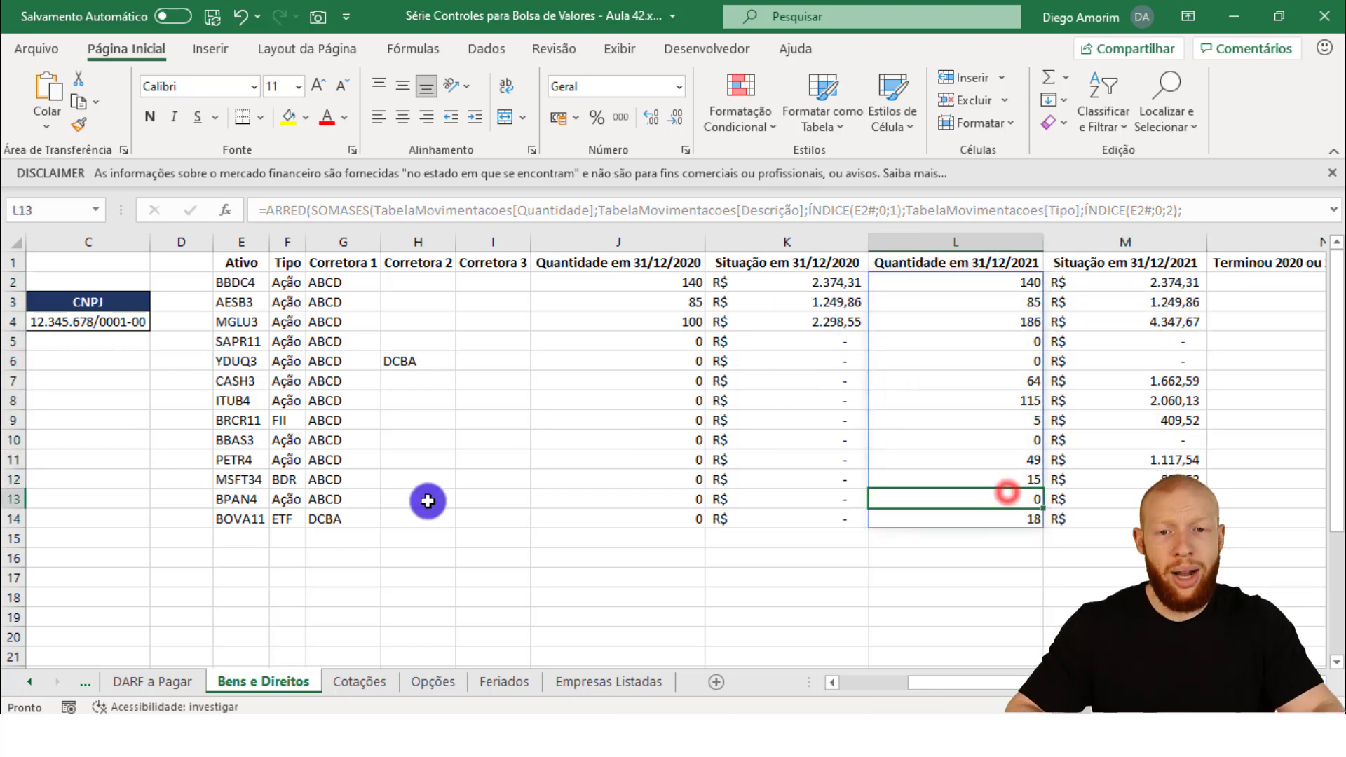
click(258, 505)
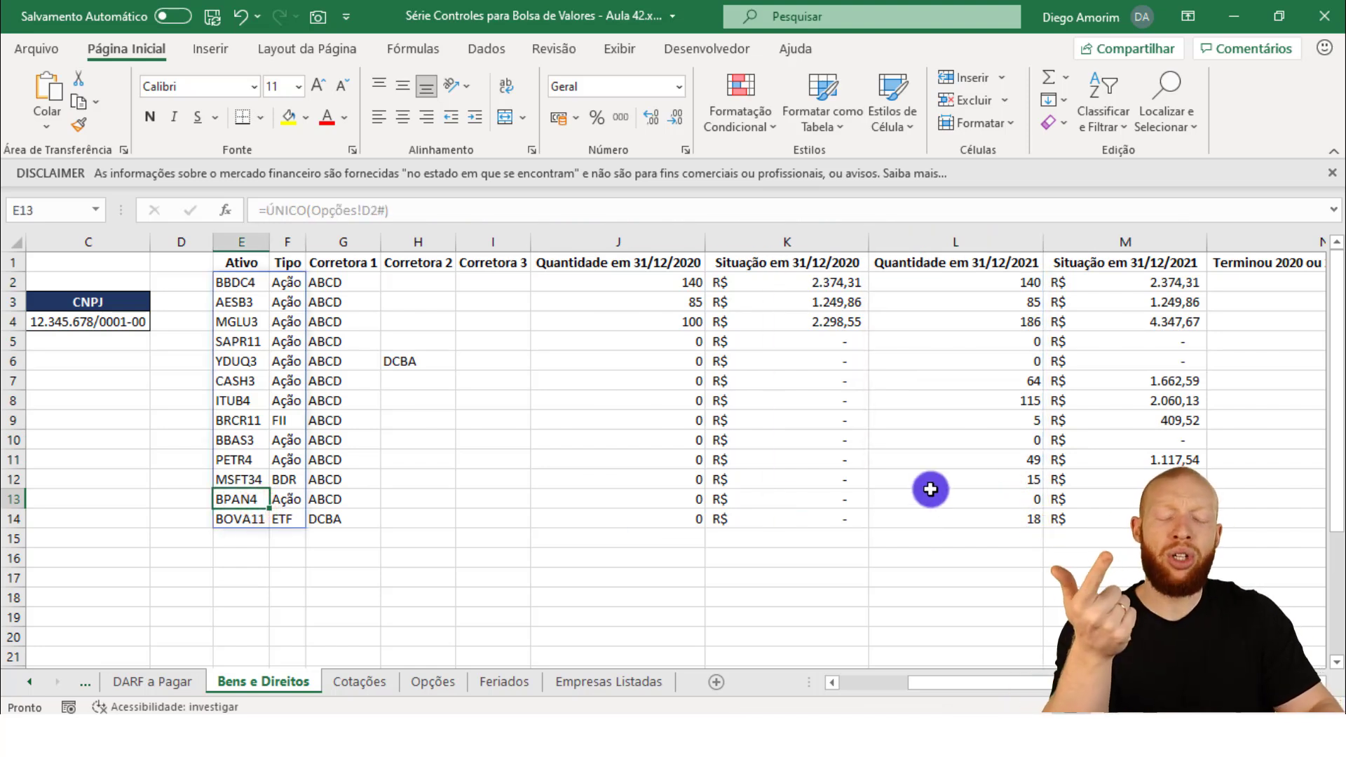
click(972, 496)
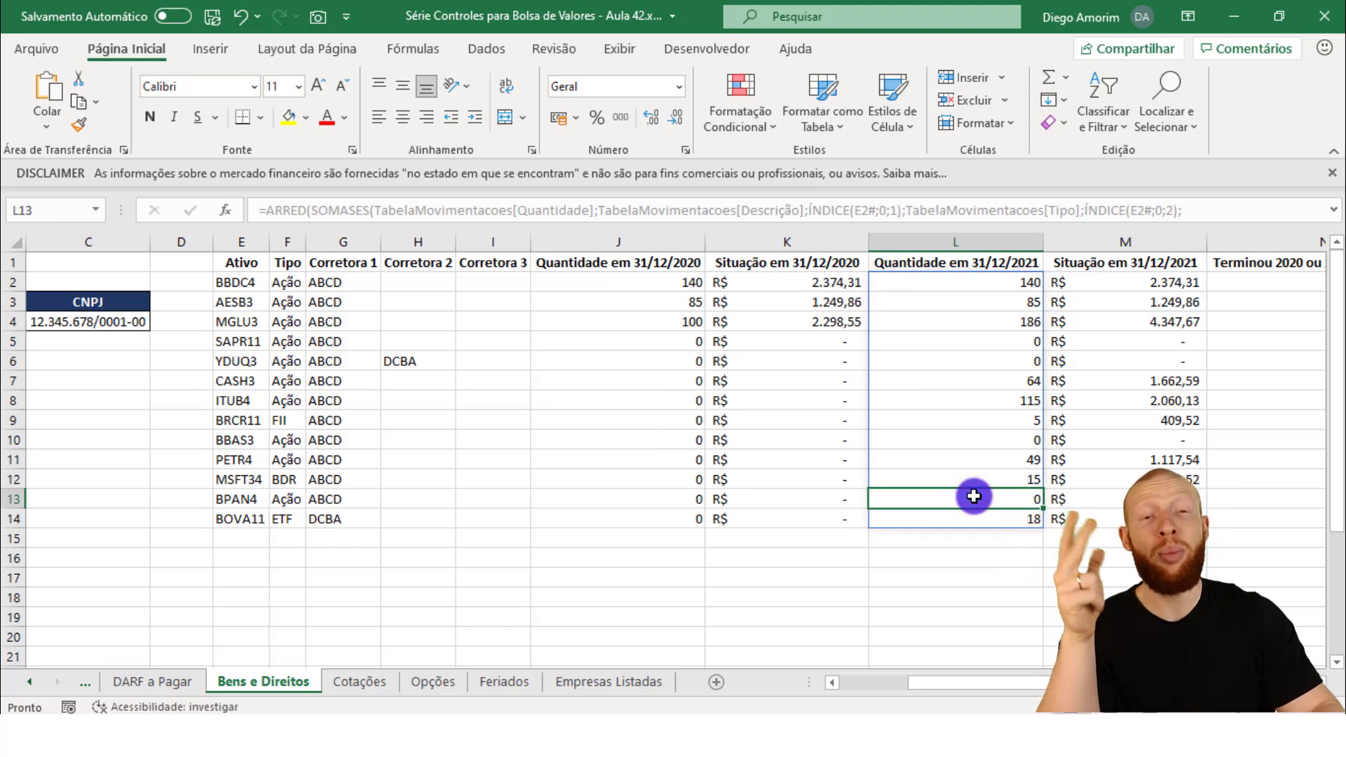
click(240, 501)
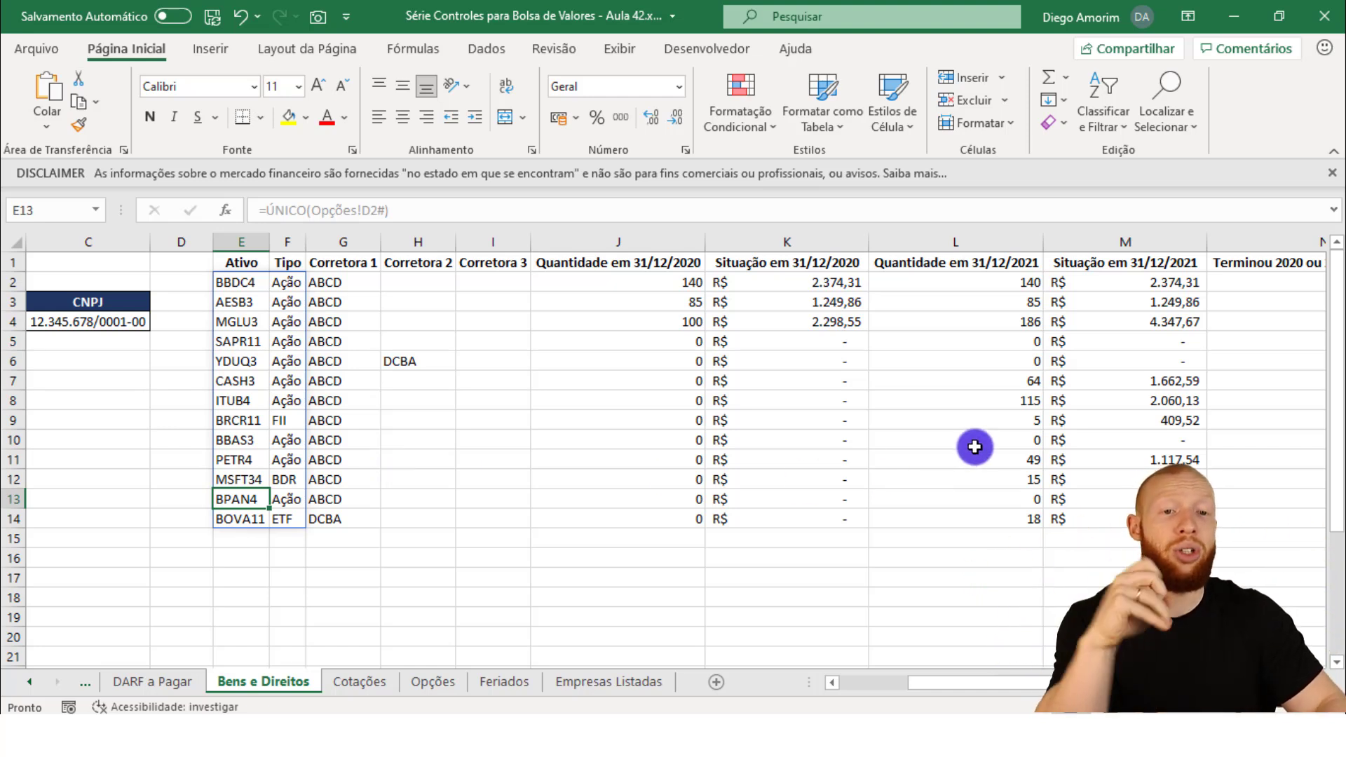
Change the year in B1 to 2019.
click(119, 327)
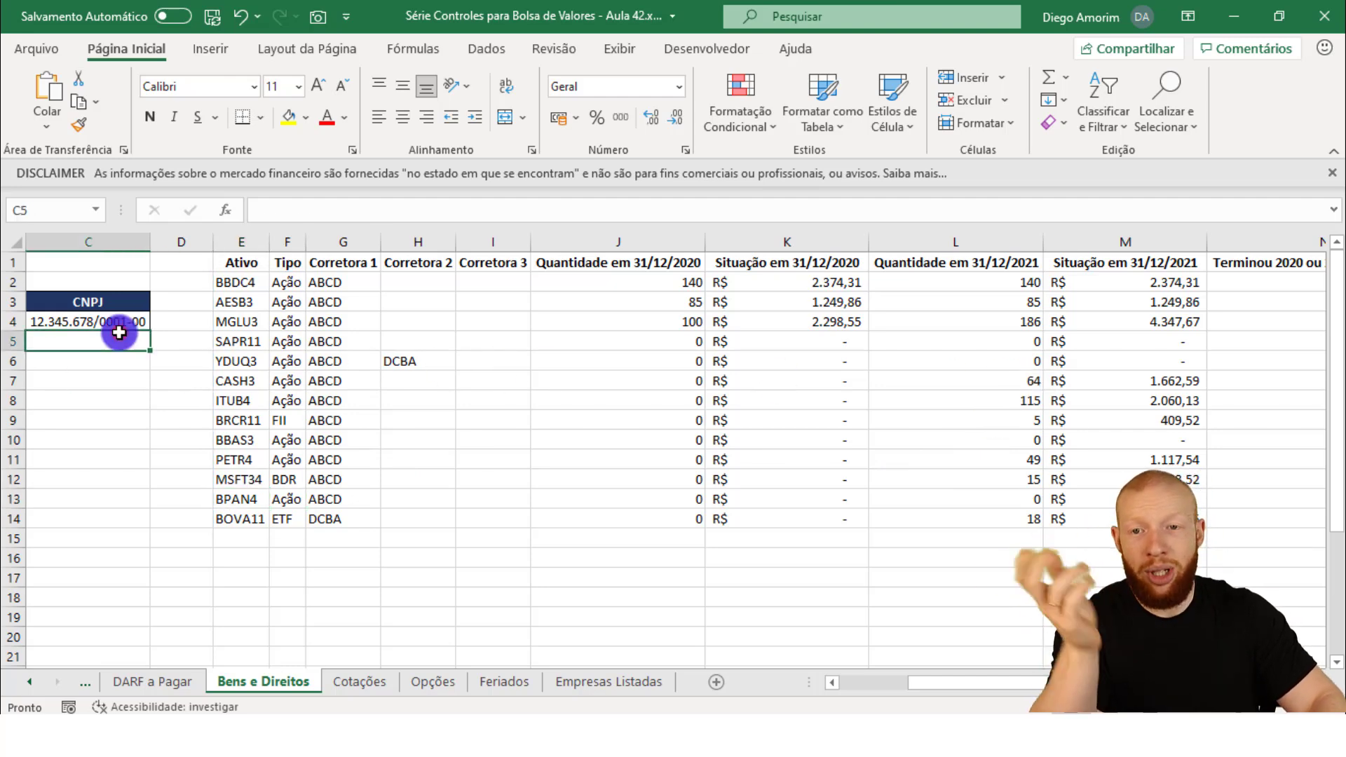
key(ctrl+Home)
key(Right)
text(20)
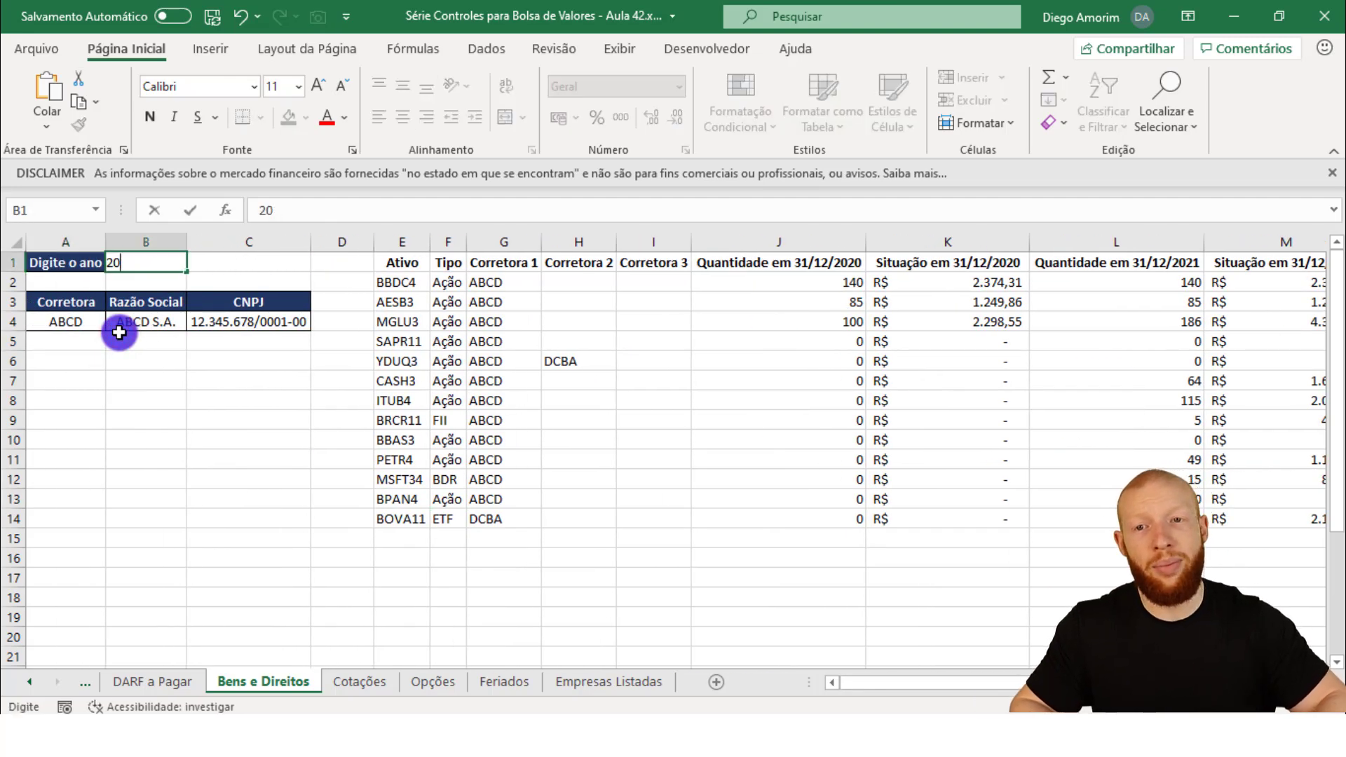
key(Return)
key(Up)
text(2019)
key(Return)
Check the quantity and situation columns for 31/12/2018 and 31/12/2019, along with their headers.
key(Right)
key(Right)
key(Right)
key(Right)
key(Right)
key(Right)
key(Right)
key(Right)
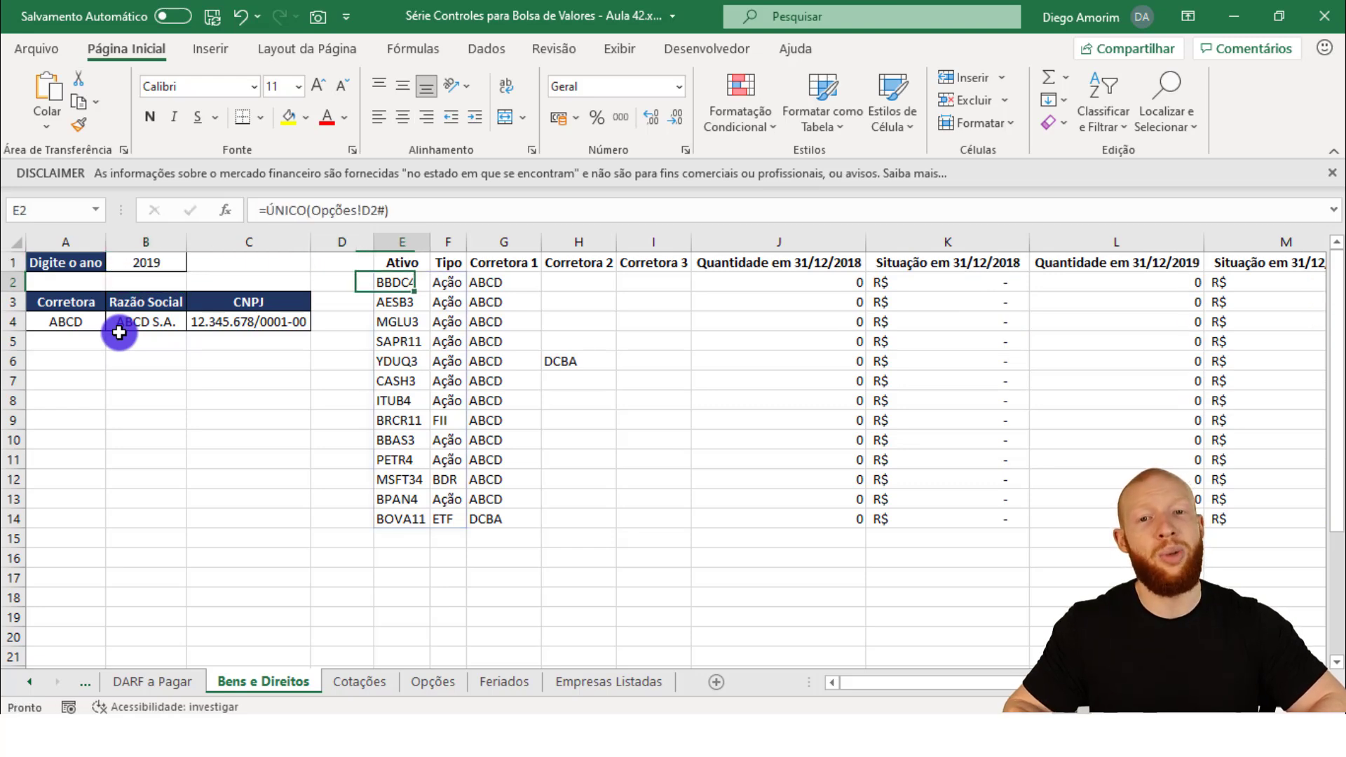
scroll(119, 332, right, 3)
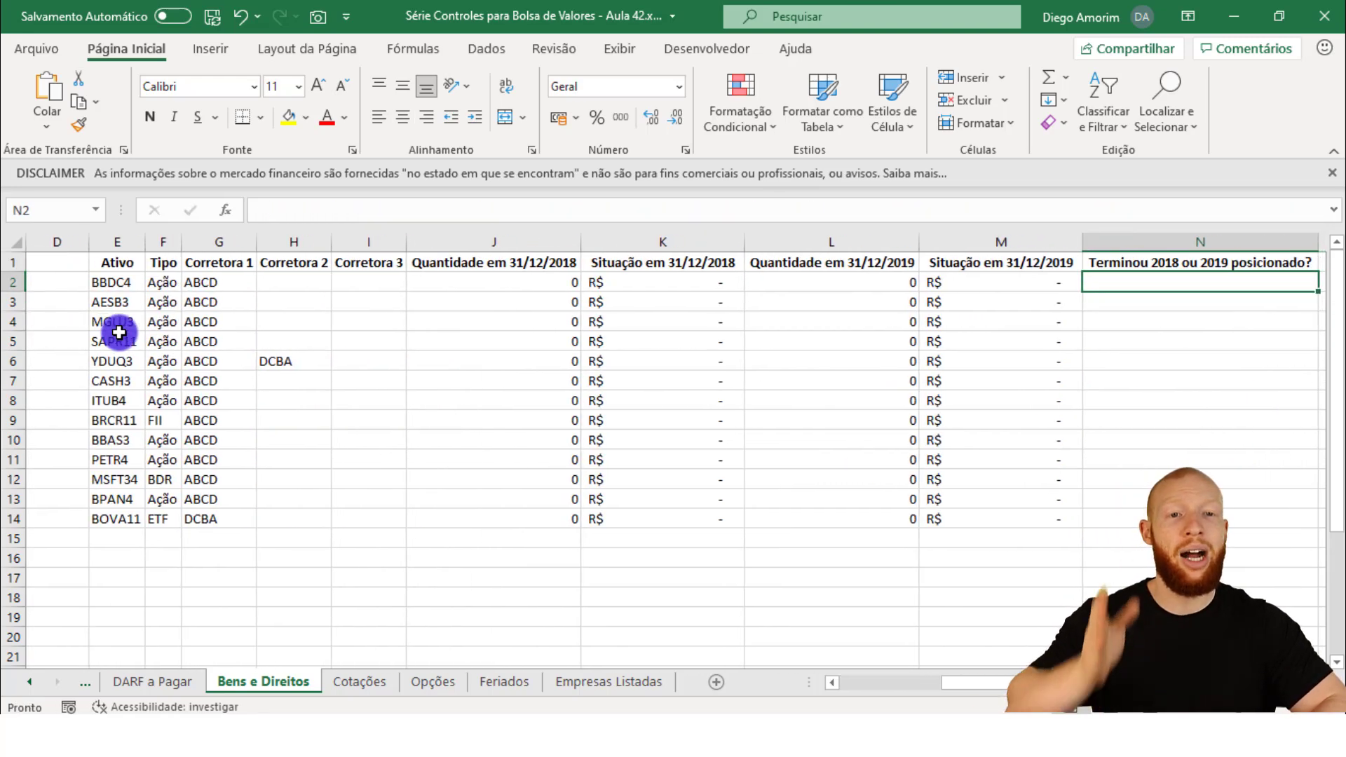
key(Up)
key(Left)
key(Left)
key(Left)
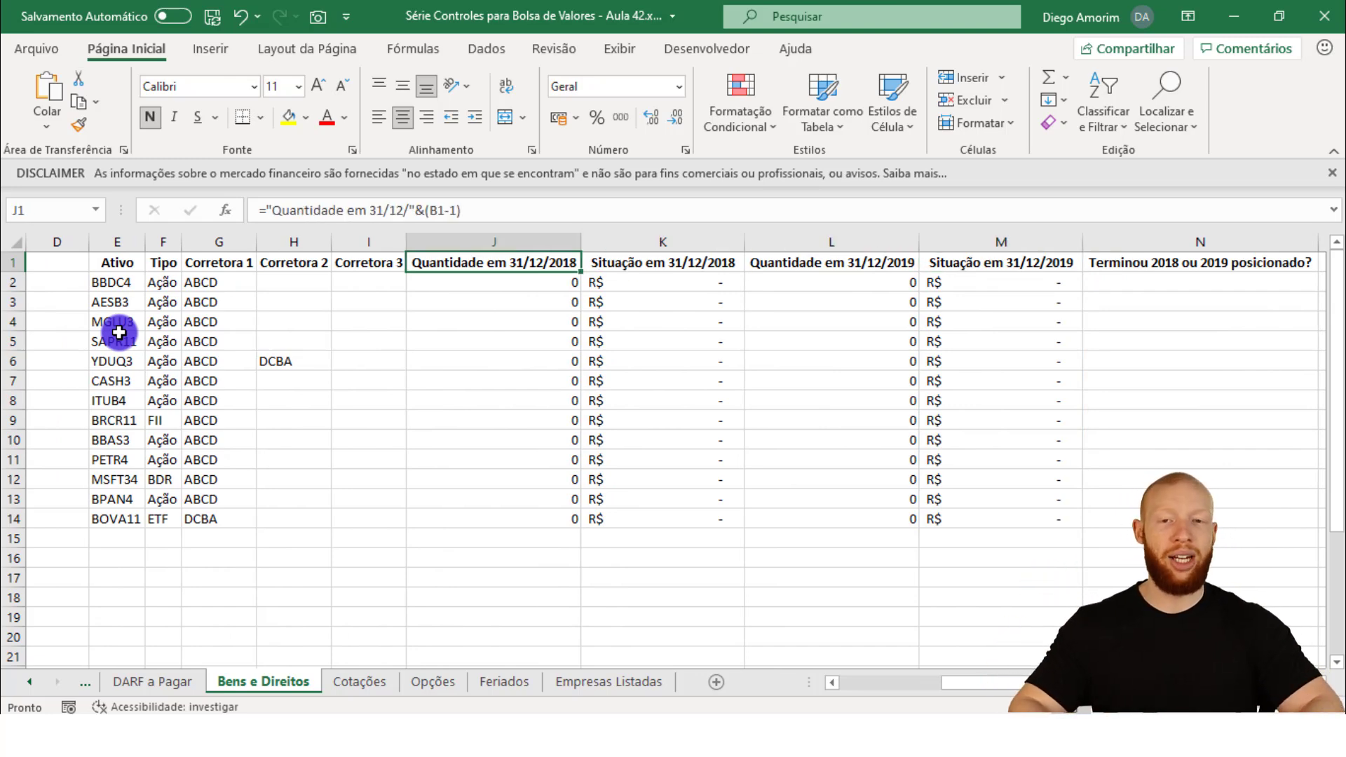
Set the year in B1, Digite o ano, to 2020.
key(ctrl+Left)
key(ctrl+Left)
key(ctrl+Left)
key(Right)
text(2020)
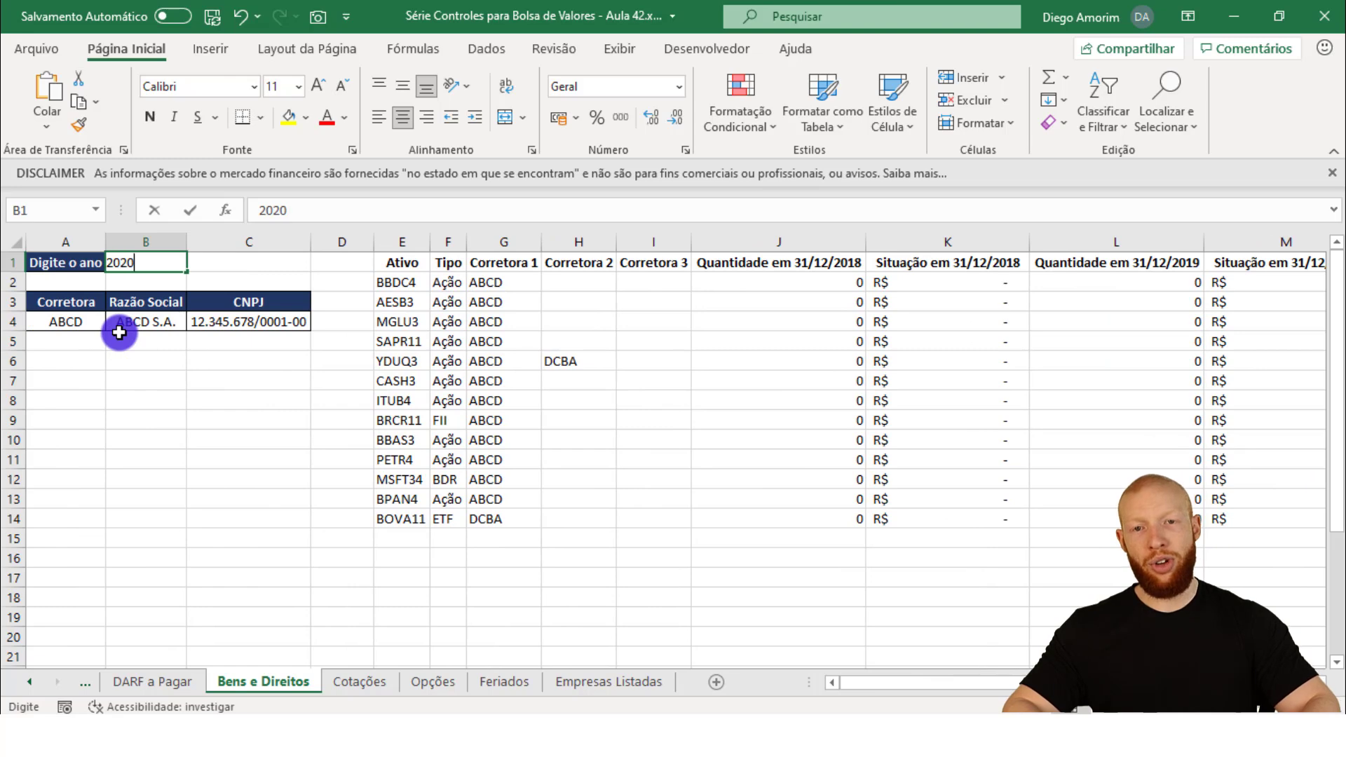
key(Right)
Review the quantity and situation columns for 31/12/2019 and 31/12/2020 across to the year-end position header in N1.
key(Right)
key(Right)
key(Right)
key(Right)
key(Right)
key(Right)
key(Right)
key(Right)
key(Right)
key(Right)
key(Right)
key(Right)
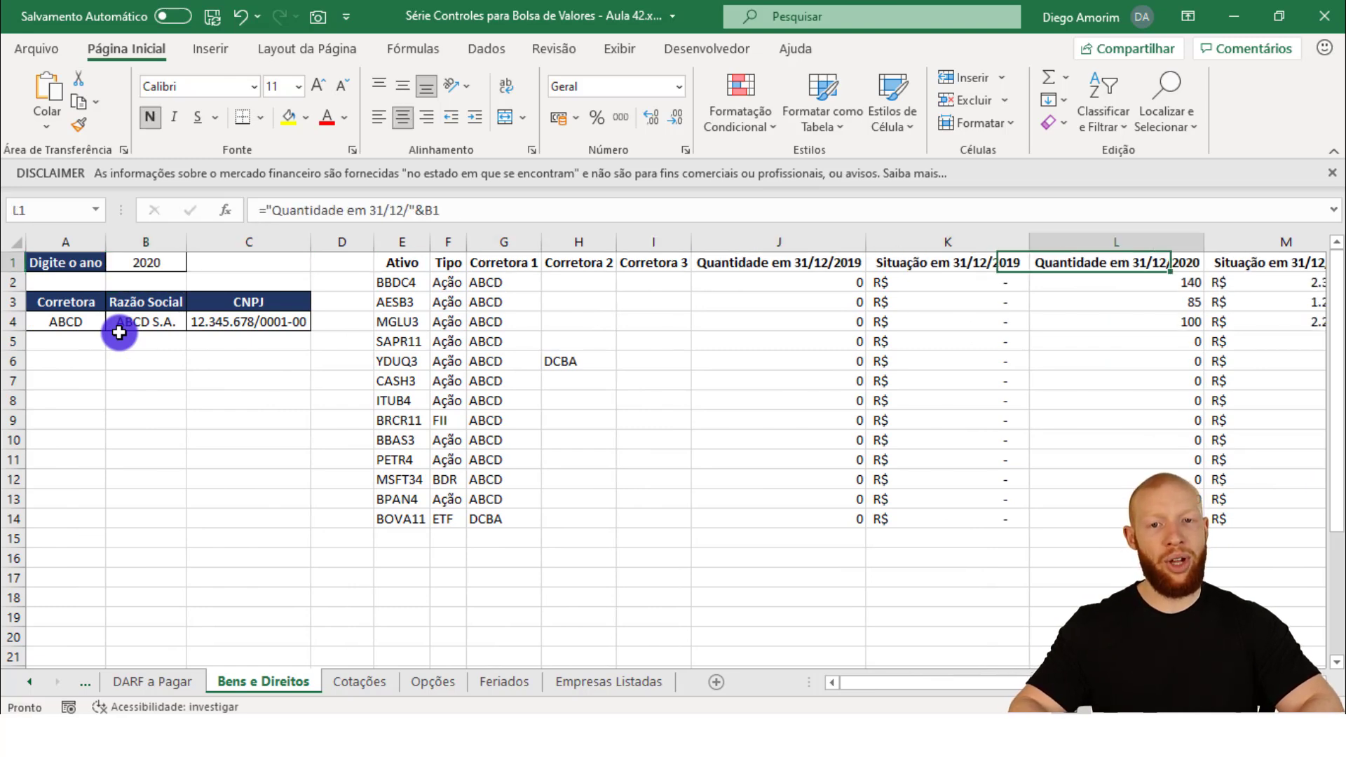
key(Left)
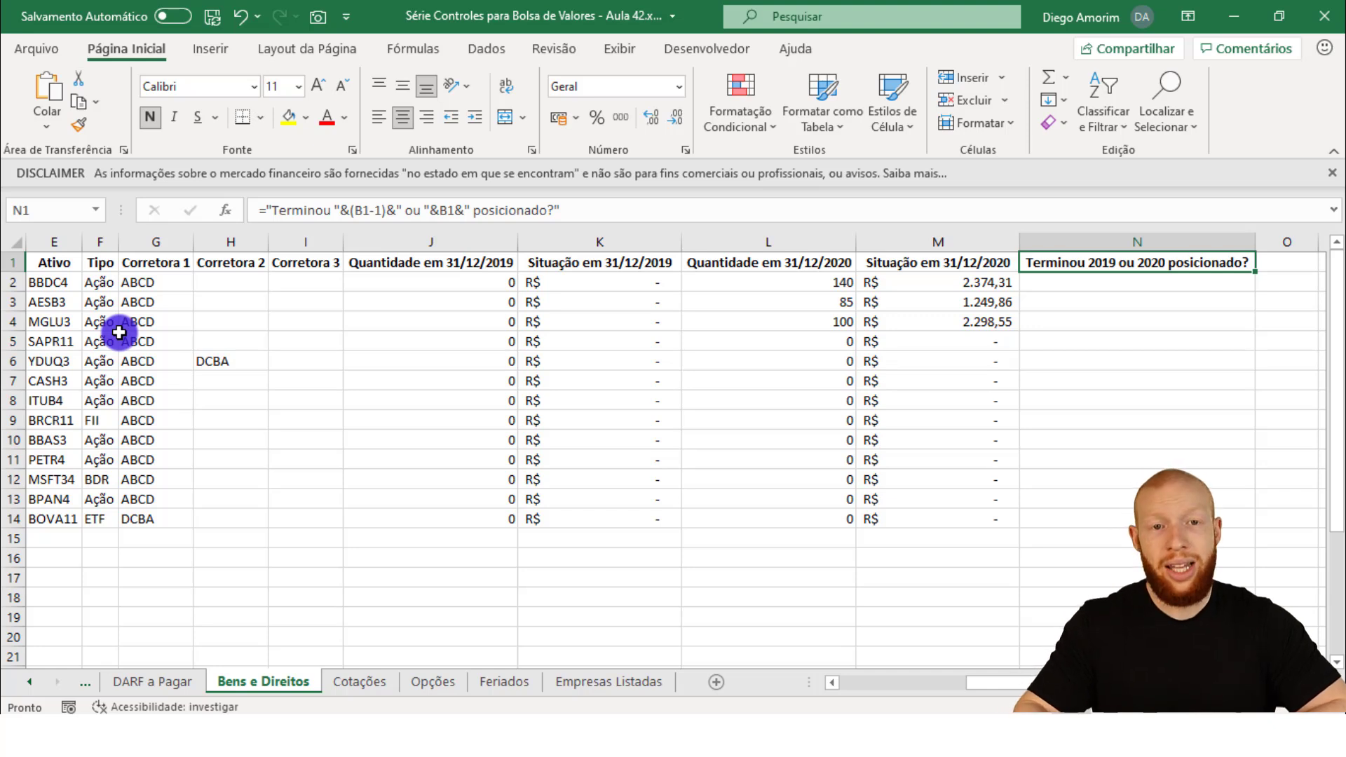
Examine how the header formula in N1 joins the prior year, the chosen year and the surrounding text.
key(F2)
drag(1049, 264, 1083, 264)
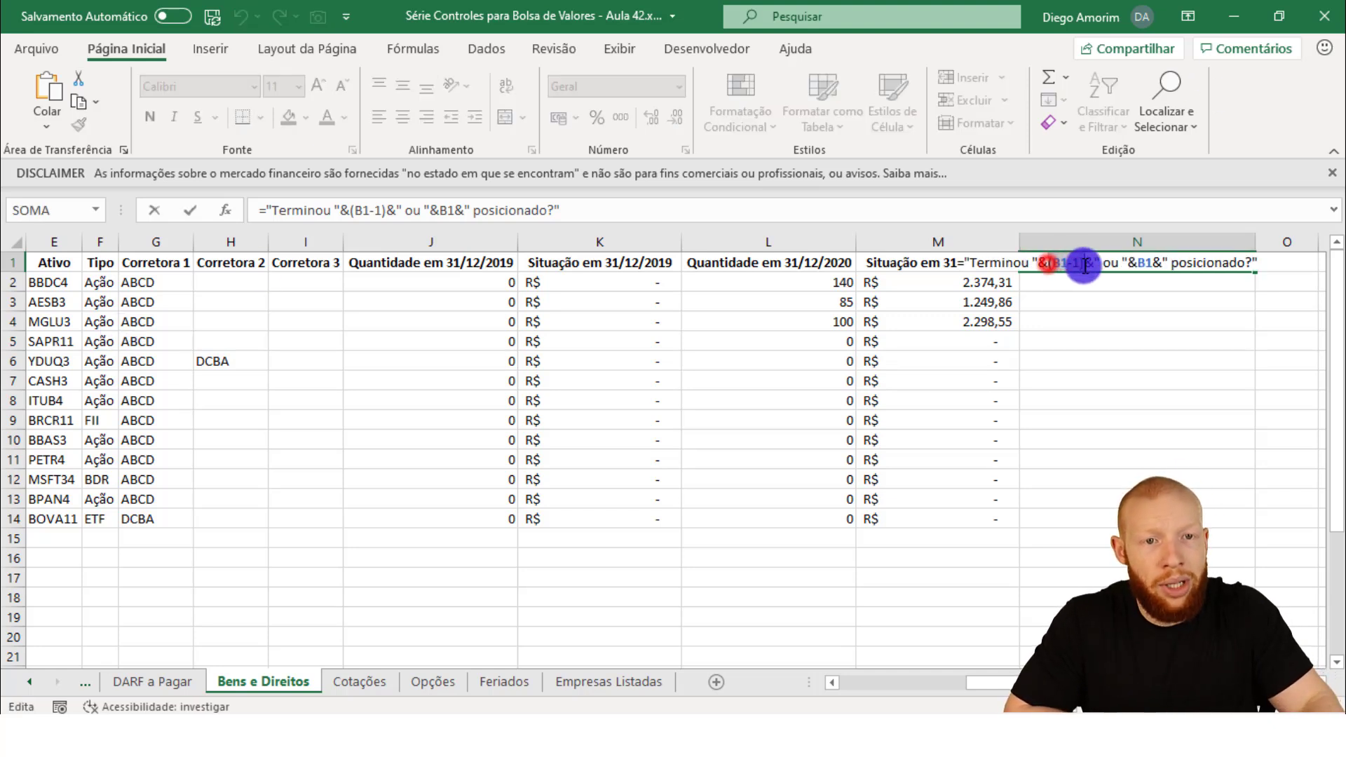
mouse_move(1000, 682)
mouse_down()
mouse_move(816, 675)
mouse_move(1005, 672)
mouse_up()
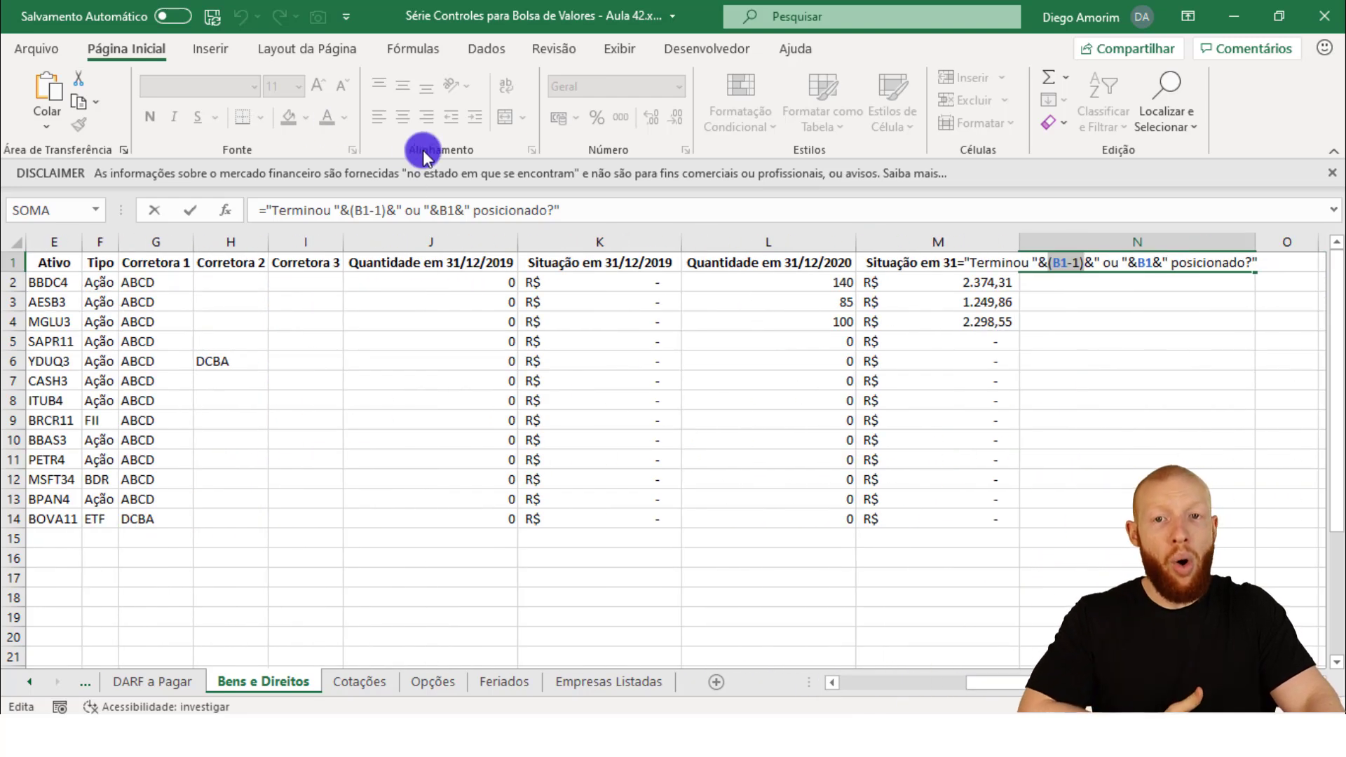
click(1150, 262)
drag(1057, 263, 1152, 263)
click(1115, 263)
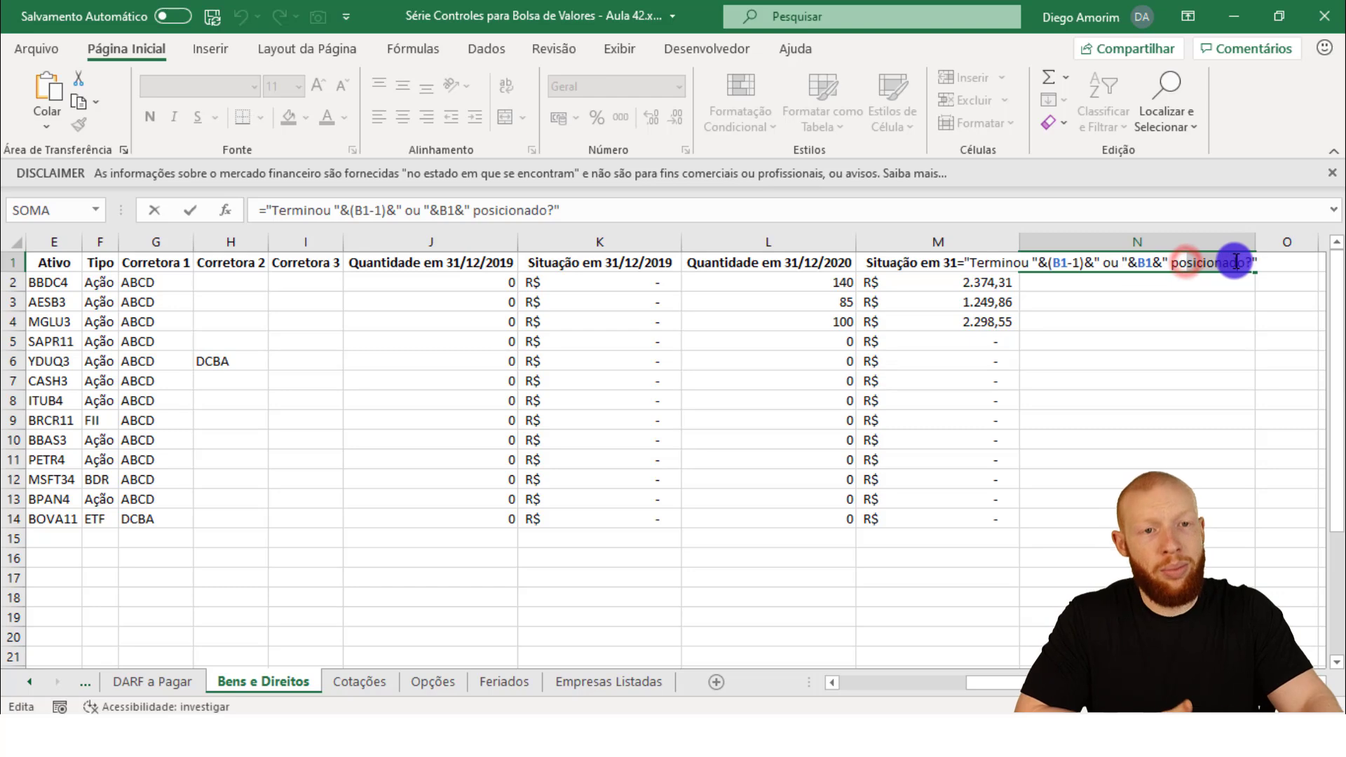
key(Escape)
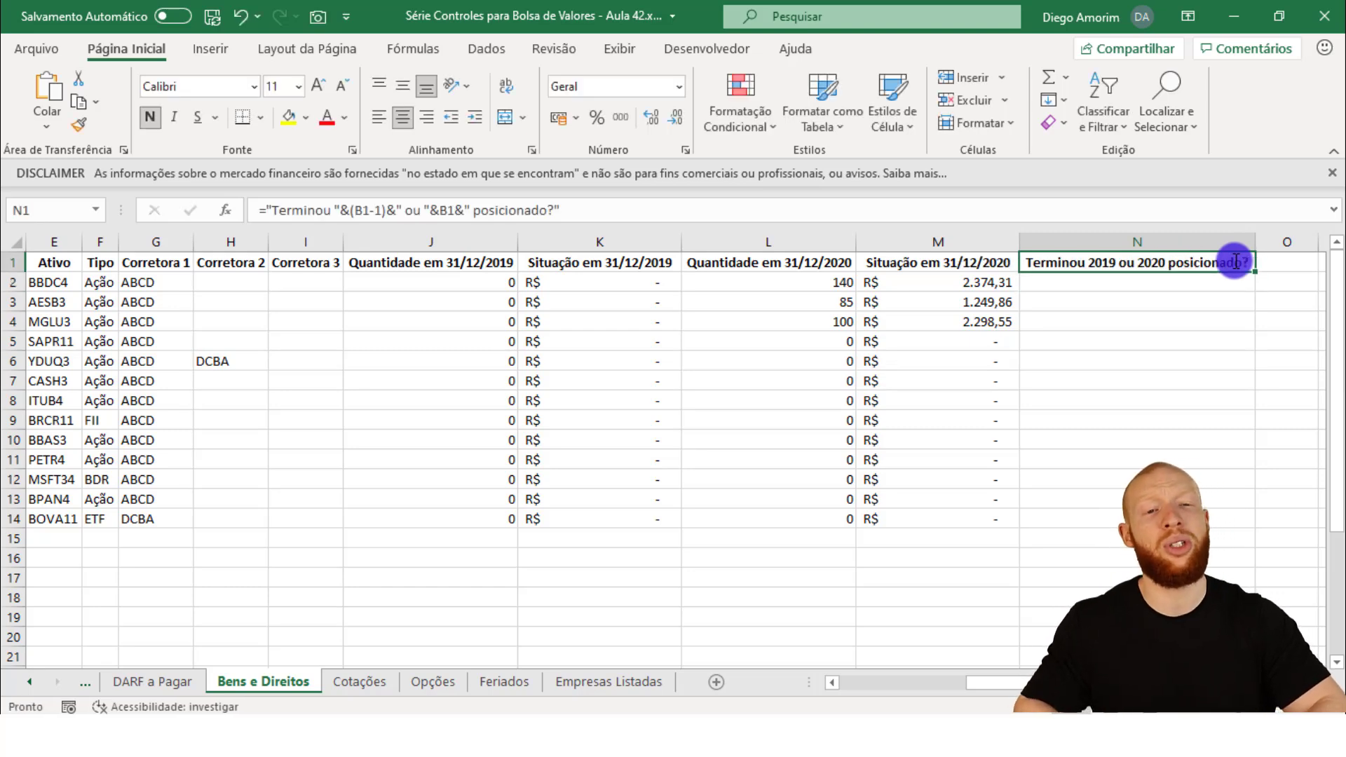
Change the year in B1 to 2021 and check the year-end position header in N1.
key(ctrl+Home)
key(Right)
text(2021)
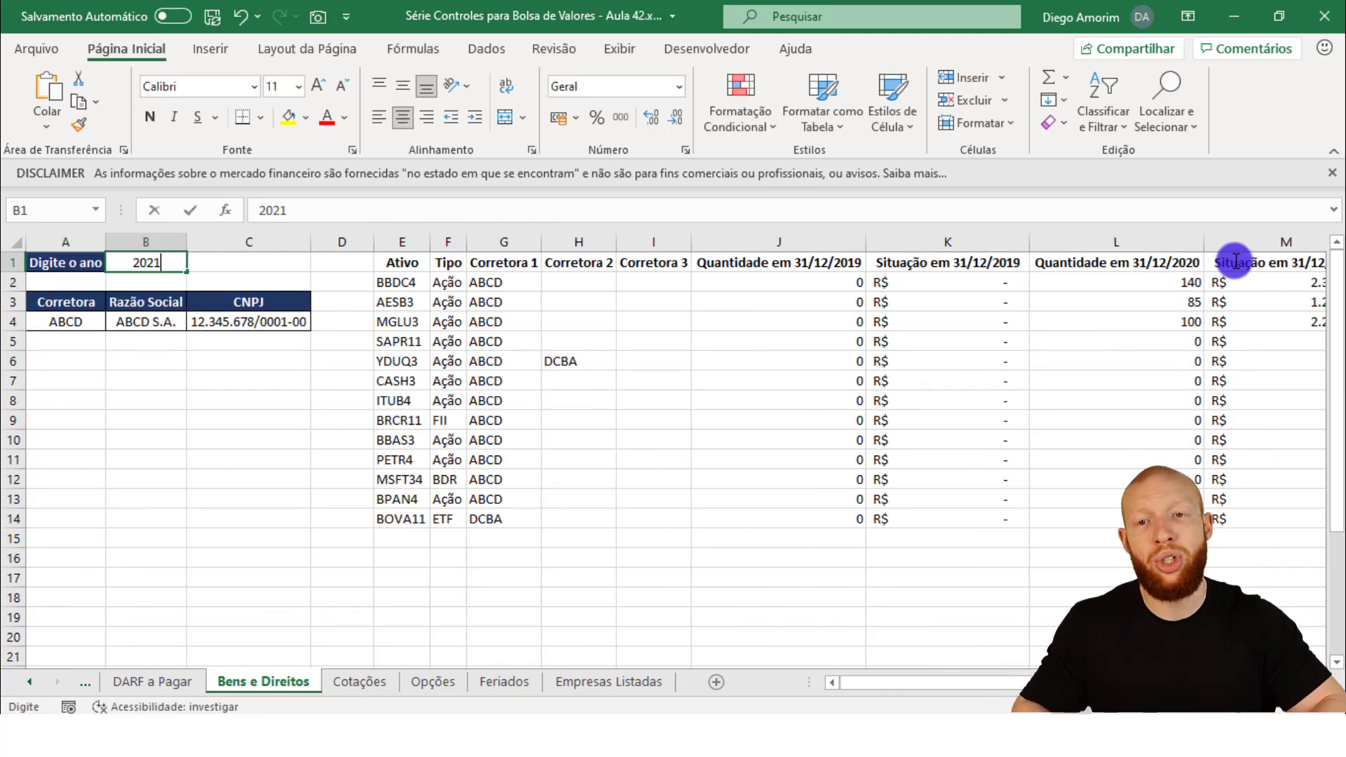
key(Tab)
key(ctrl+Right)
key(ctrl+Right)
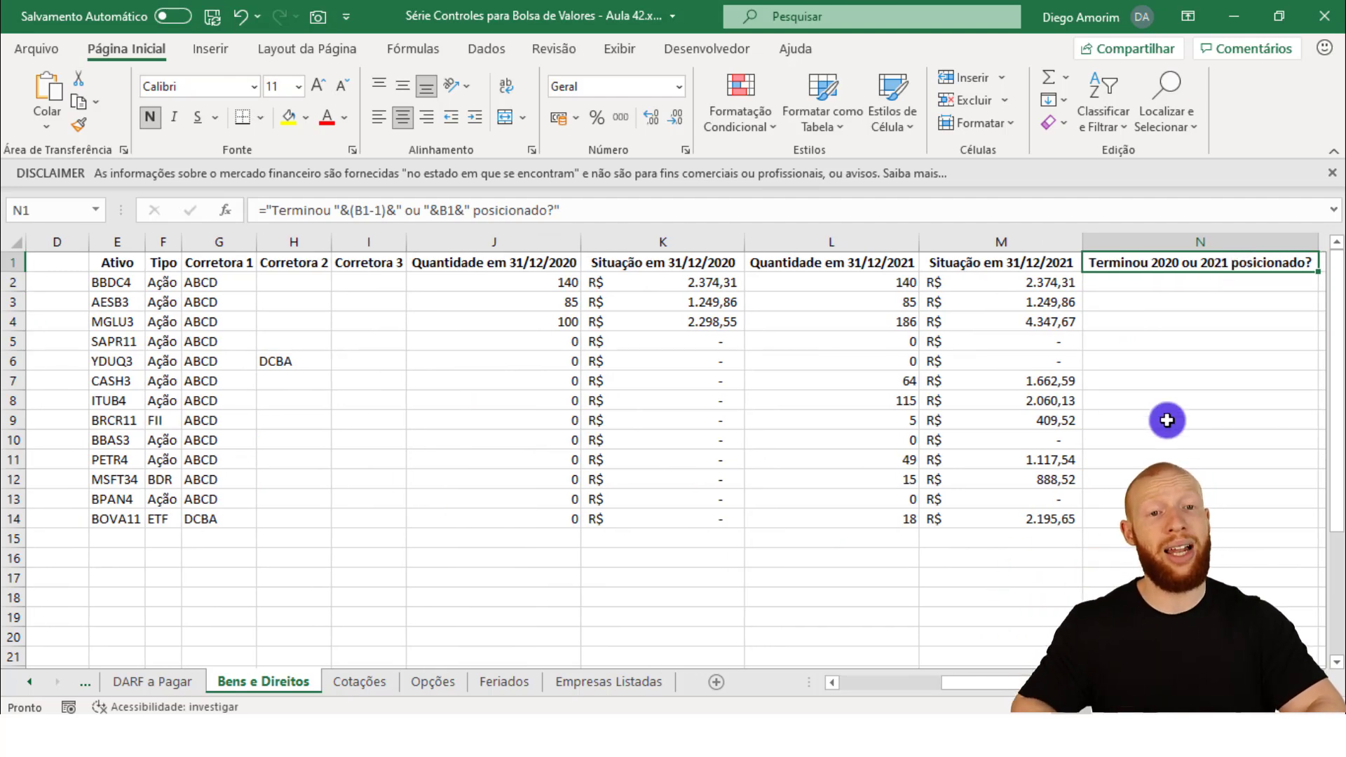
Change the year in B1 back to 2020.
key(ctrl+Home)
key(Right)
text(2020)
key(Right)
key(Right)
key(Right)
key(ctrl+Right)
key(ctrl+Left)
Fill the broker entry in A4:C4 down into row 5 of the Corretora table.
key(ctrl+Home)
key(Down)
key(Down)
key(Down)
key(shift+Right)
key(shift+Down)
key(ctrl+d)
key(shift+Right)
key(ctrl+d)
key(Down)
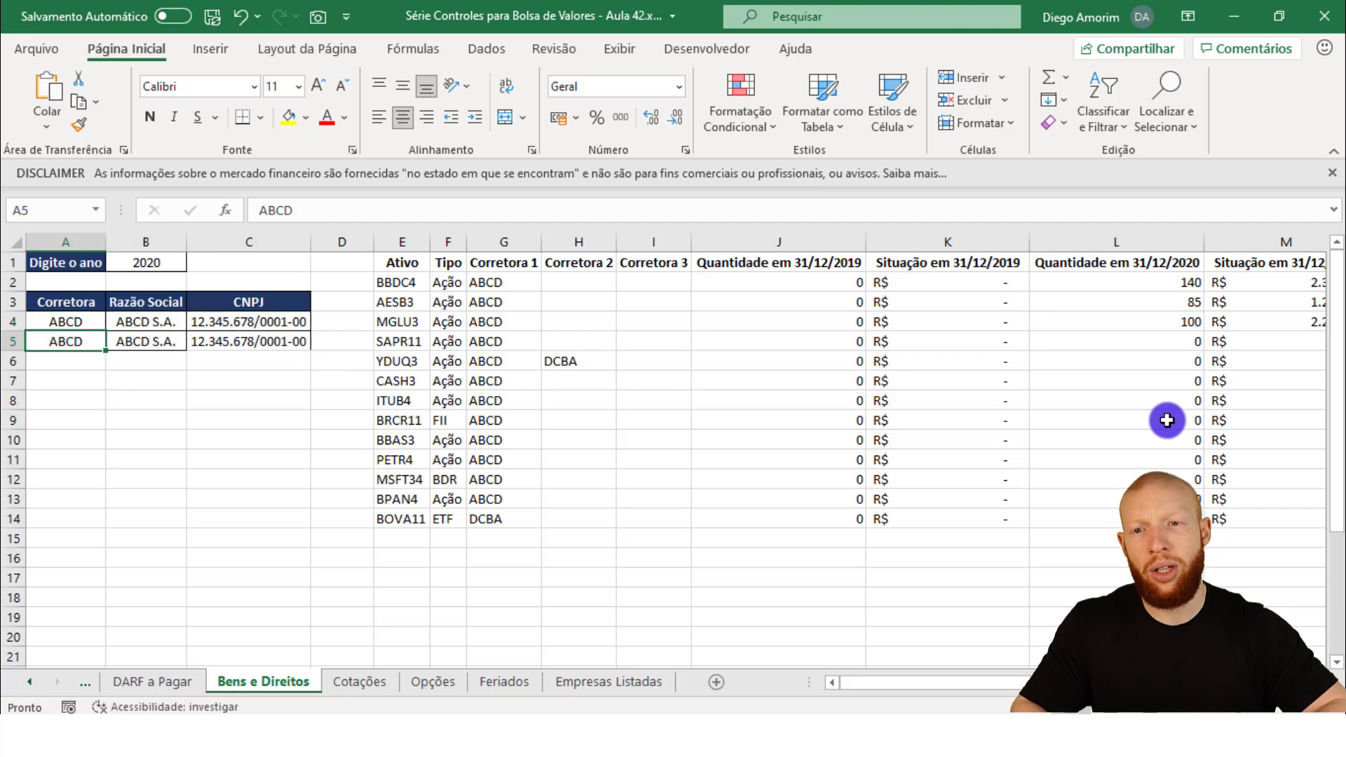
Set the row 5 broker to DCBA in A5 and its Razão Social in B5 to DCBA S.A.
text(d)
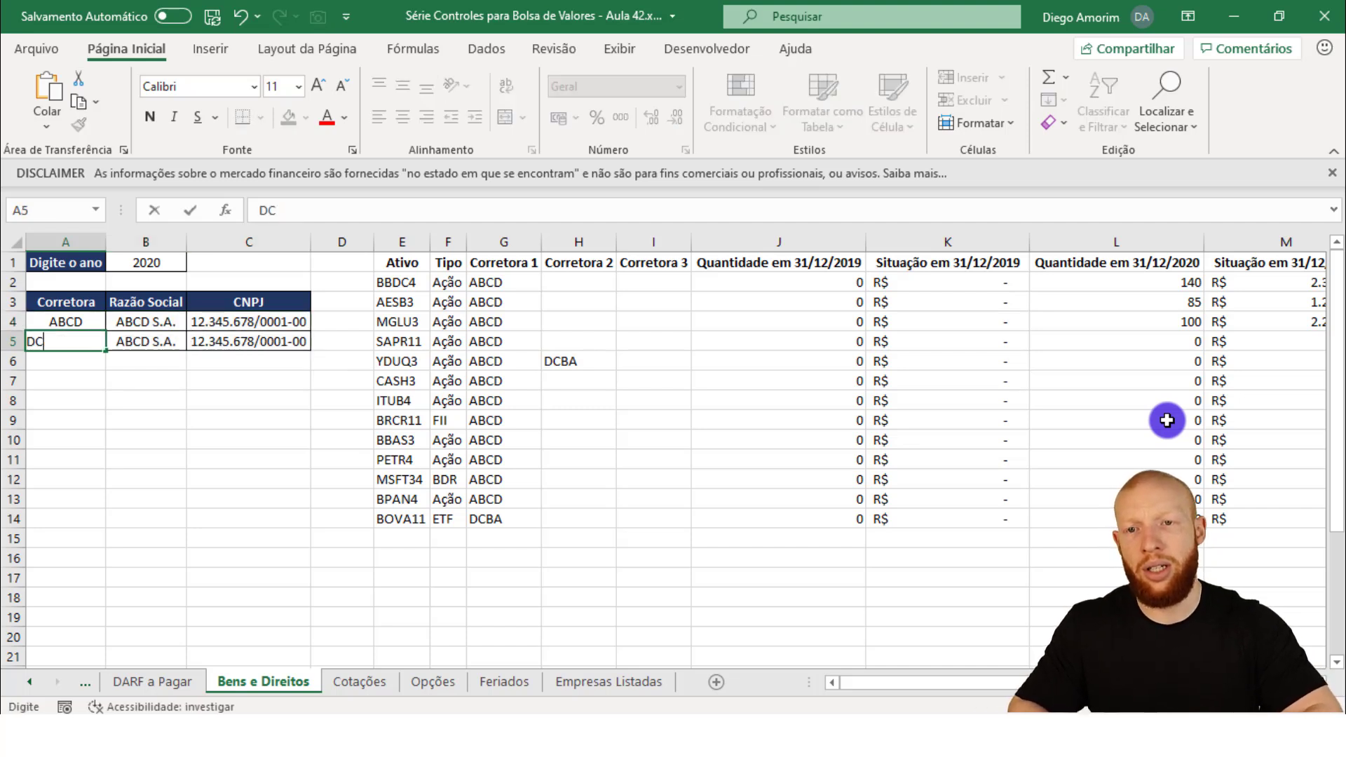
text(CBA)
key(Tab)
key(F2)
key(shift+Right)
key(shift+Right)
key(shift+Right)
key(shift+Right)
text(DCBA)
key(Tab)
key(Up)
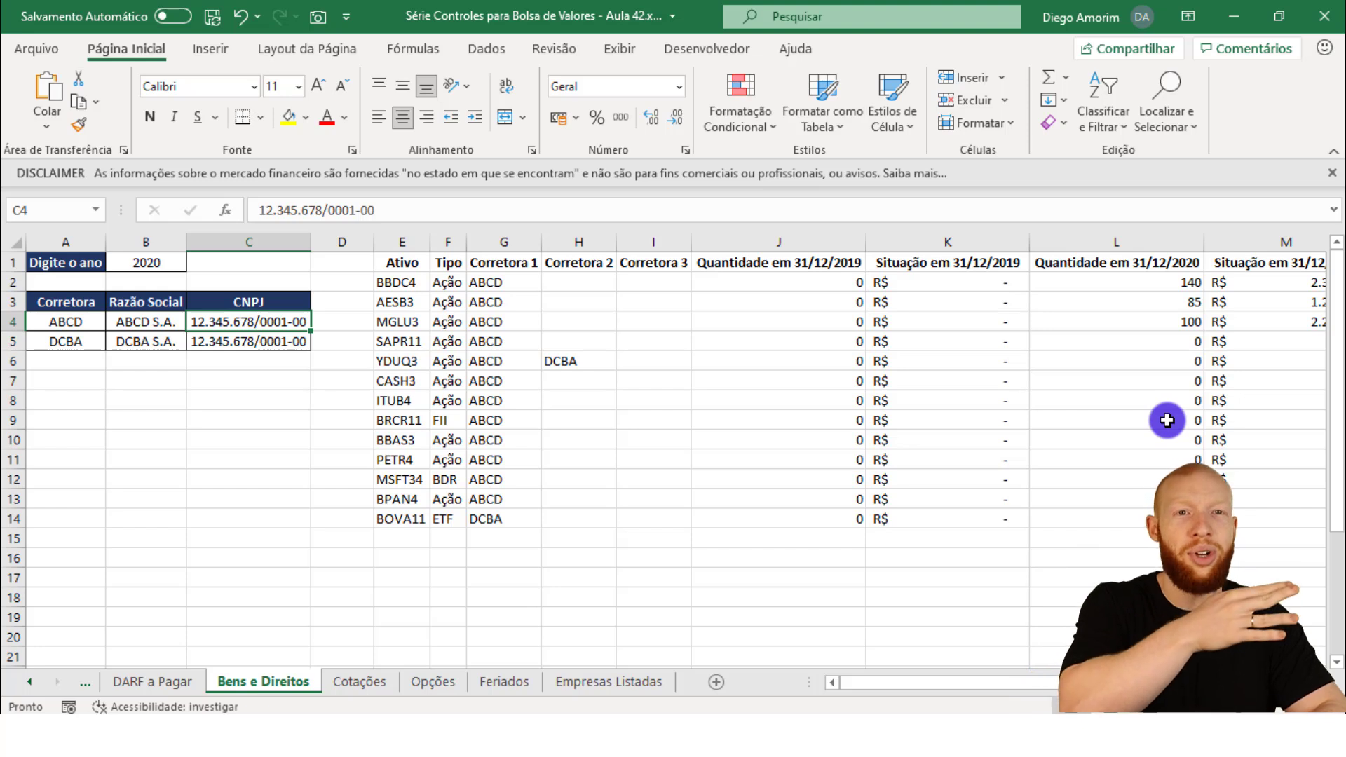
Enter the DCBA broker's CNPJ in C5, using the same dot, slash and hyphen format as C4.
key(Down)
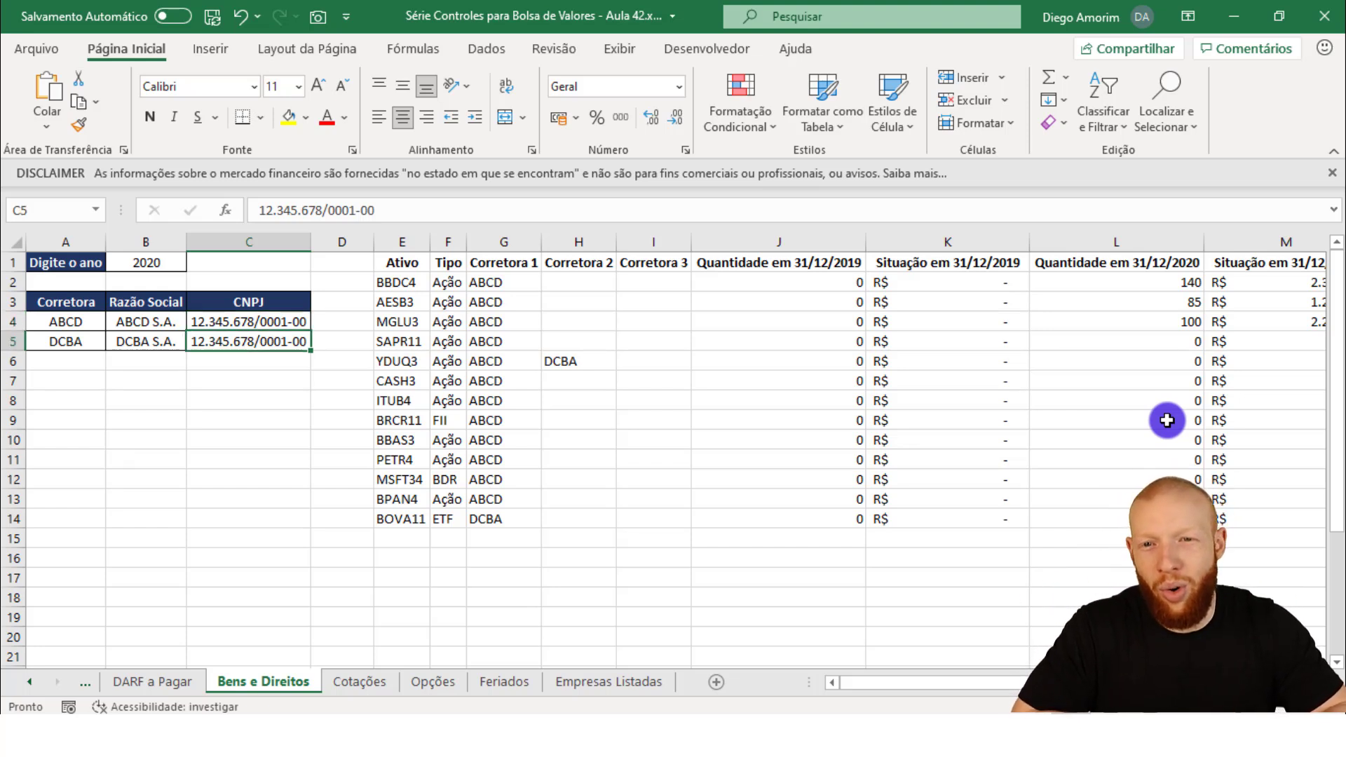
text(87645321)
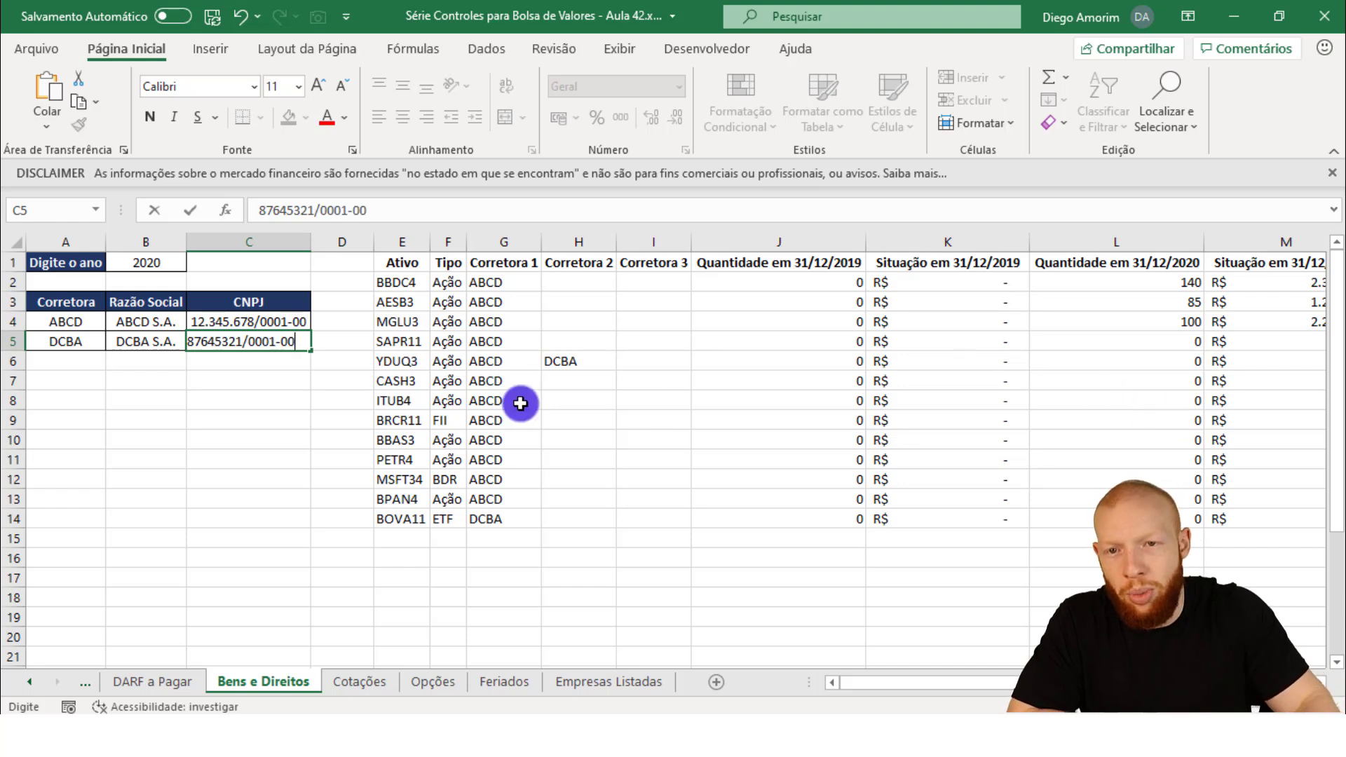
click(204, 342)
text(.)
key(Right)
key(Right)
key(Right)
text(.)
key(Return)
key(Up)
key(Up)
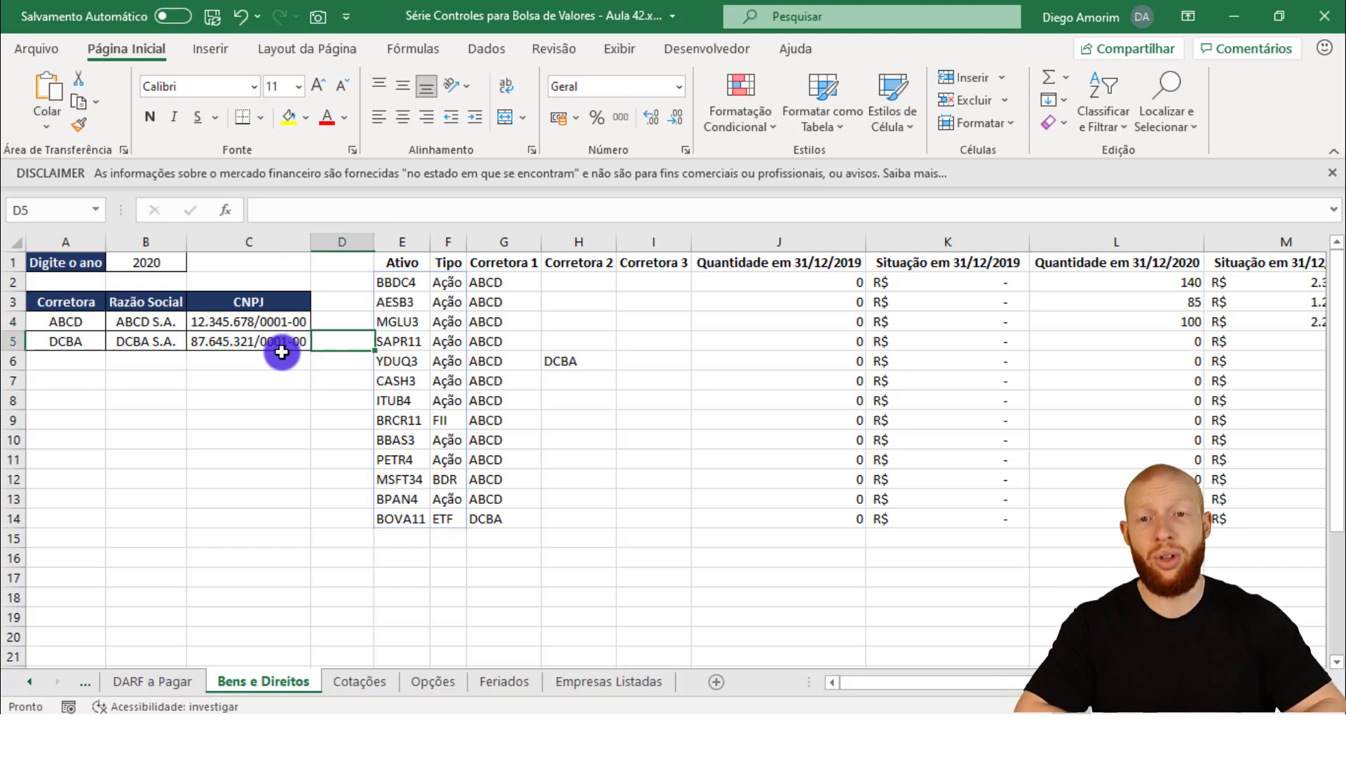
Correct the out-of-order digits in the middle group of the DCBA broker's CNPJ in C5.
shift+click(281, 352)
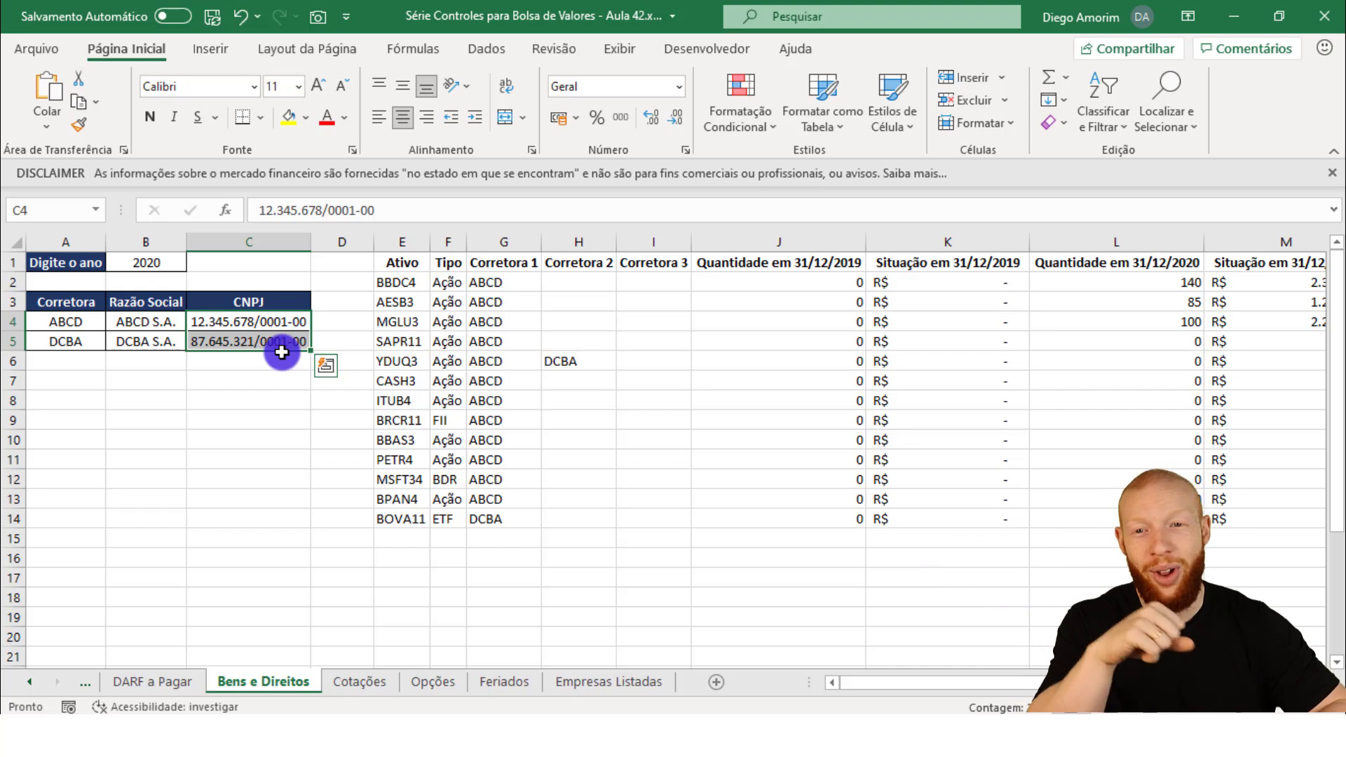
key(Right)
key(Right)
key(Left)
key(Left)
key(Down)
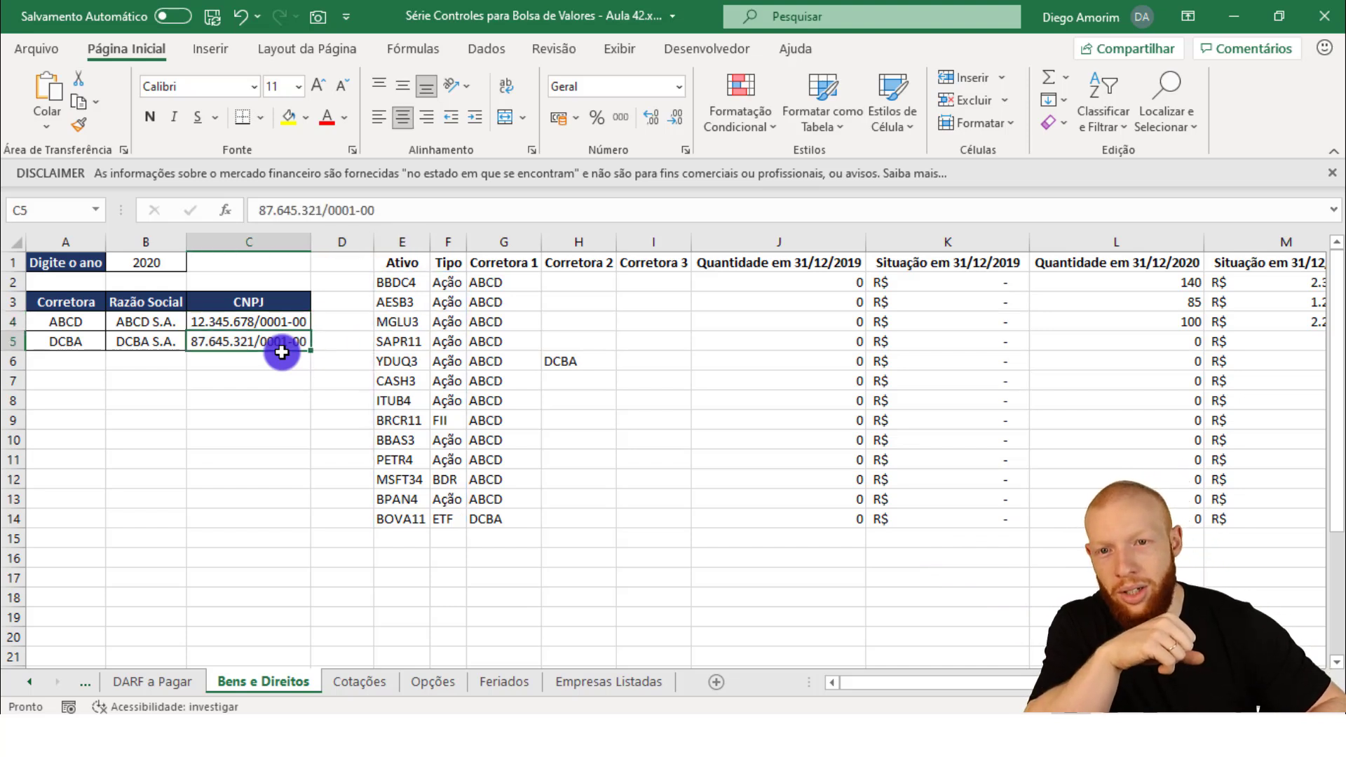
double_click(281, 353)
click(221, 342)
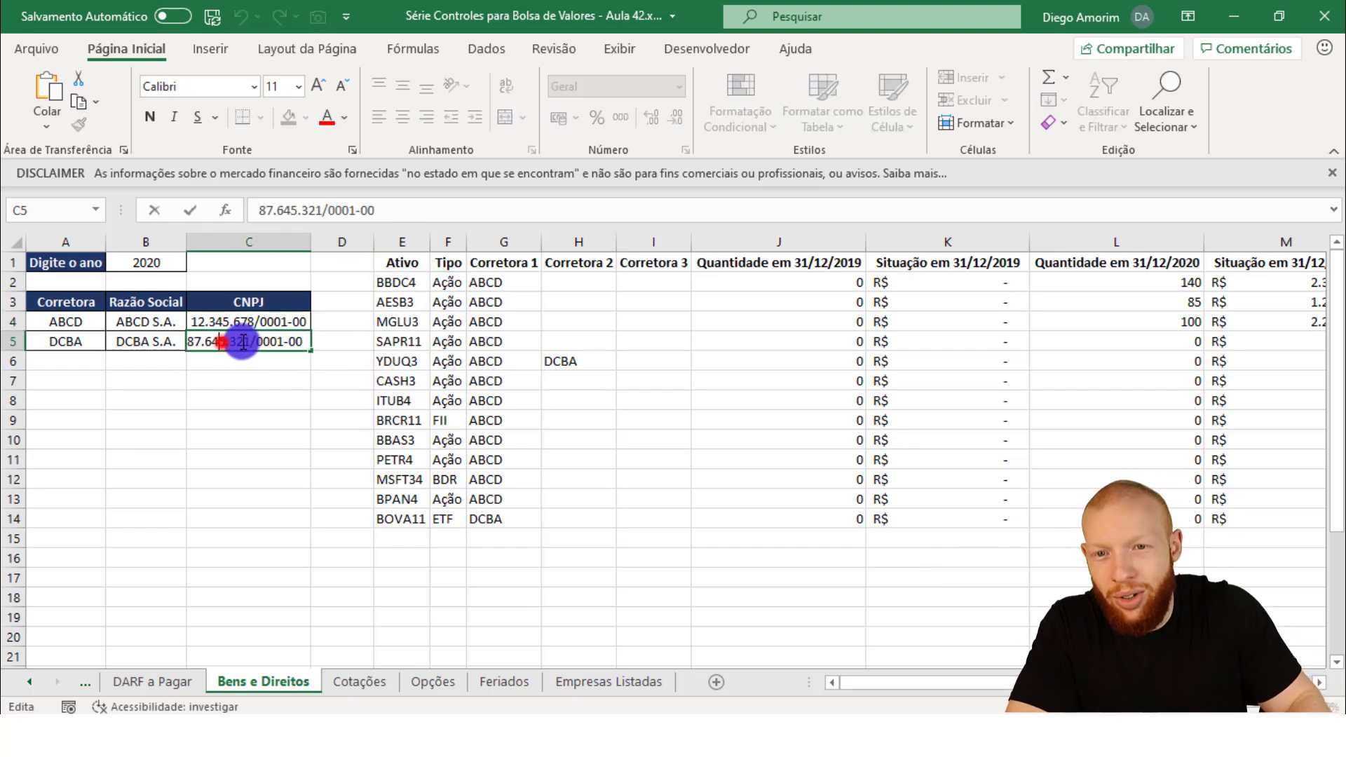
key(BackSpace)
key(BackSpace)
text(54)
key(Return)
key(Up)
key(Right)
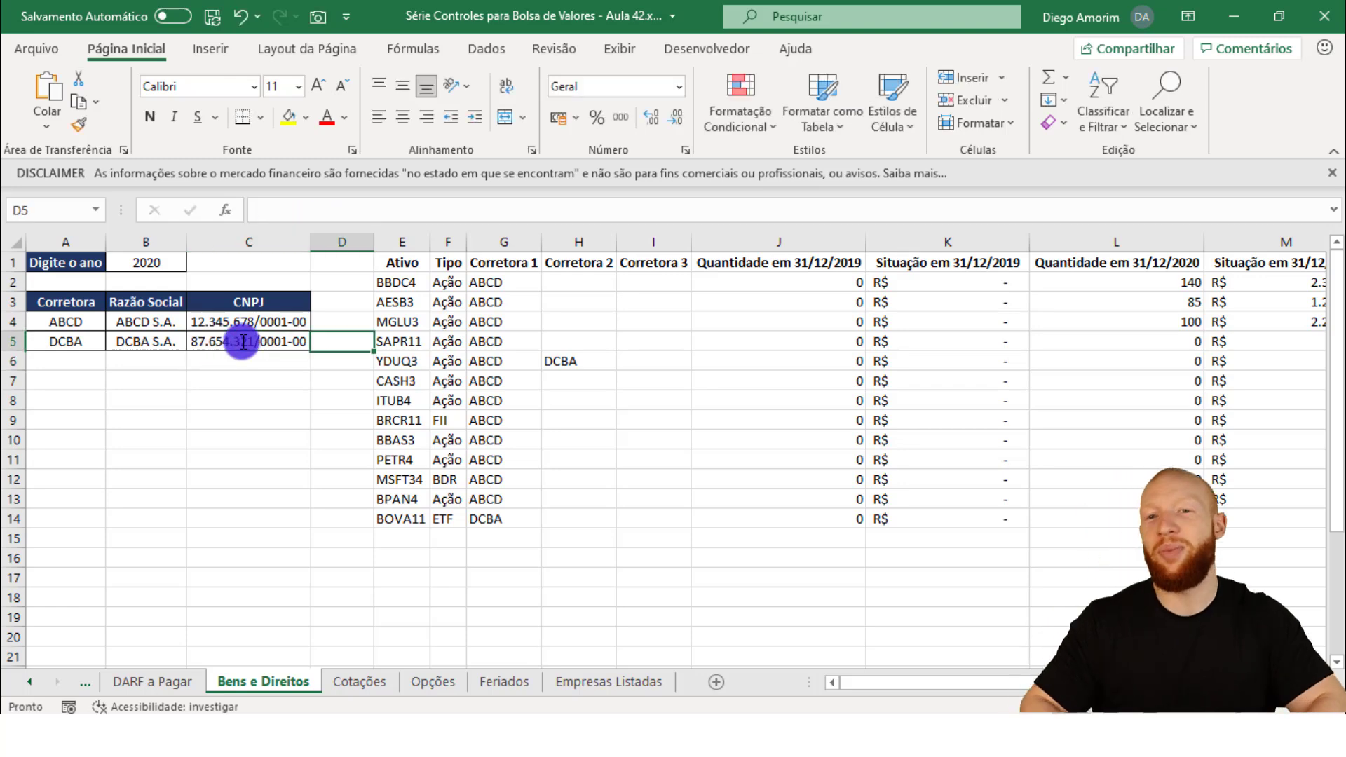
Switch to the Planilha para Controle de Ações e IR workbook and examine the Sim/Não column and declaration table on Relatório I.R.P.F.
key(Right)
key(ctrl+Up)
key(ctrl+Right)
key(Right)
key(Right)
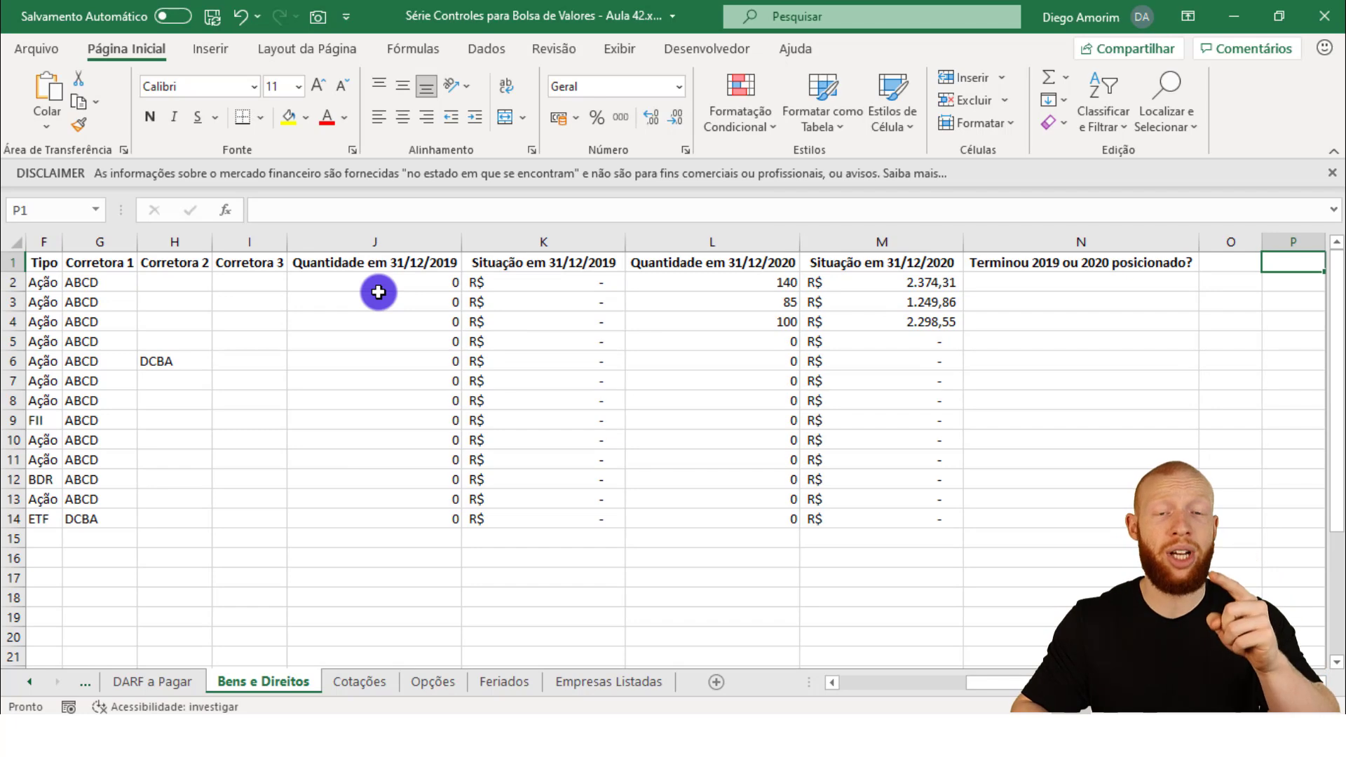
key(alt+Tab)
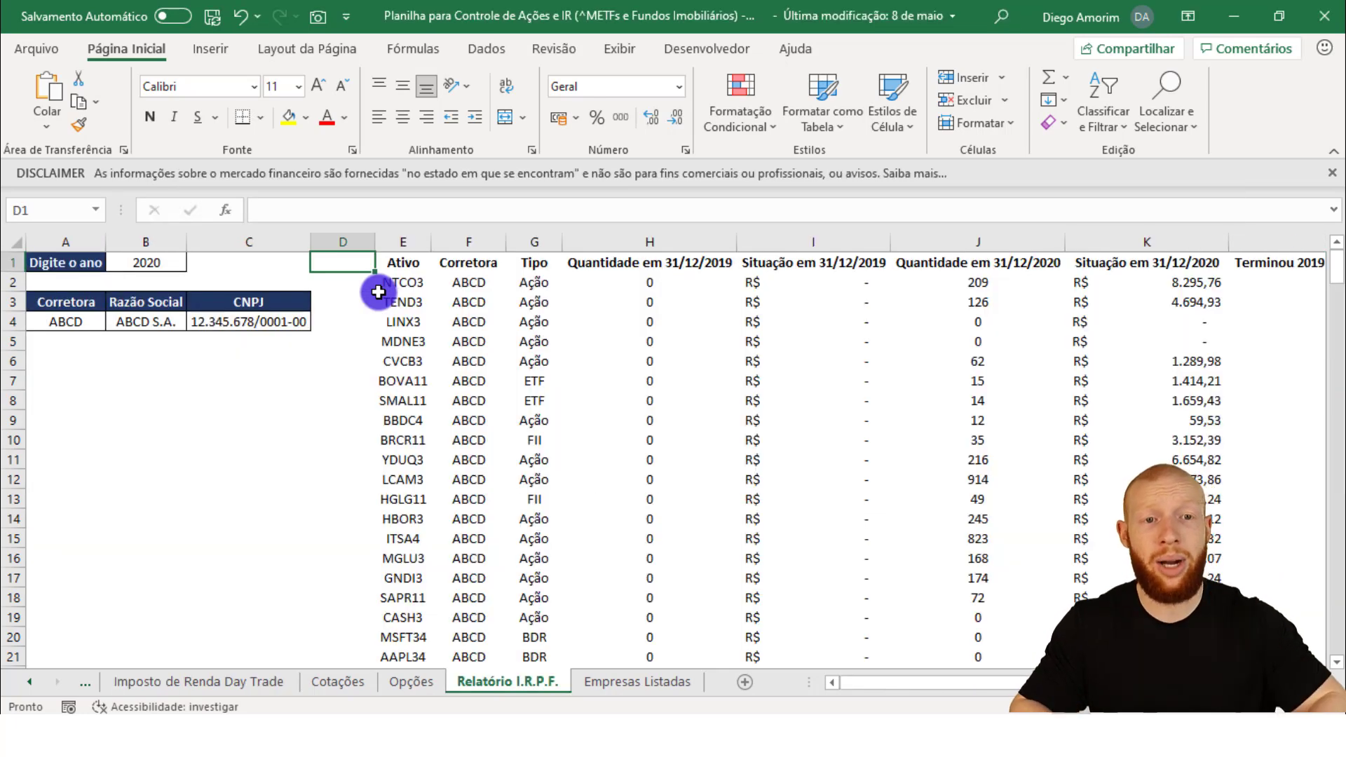
key(ctrl+Right)
key(ctrl+Right)
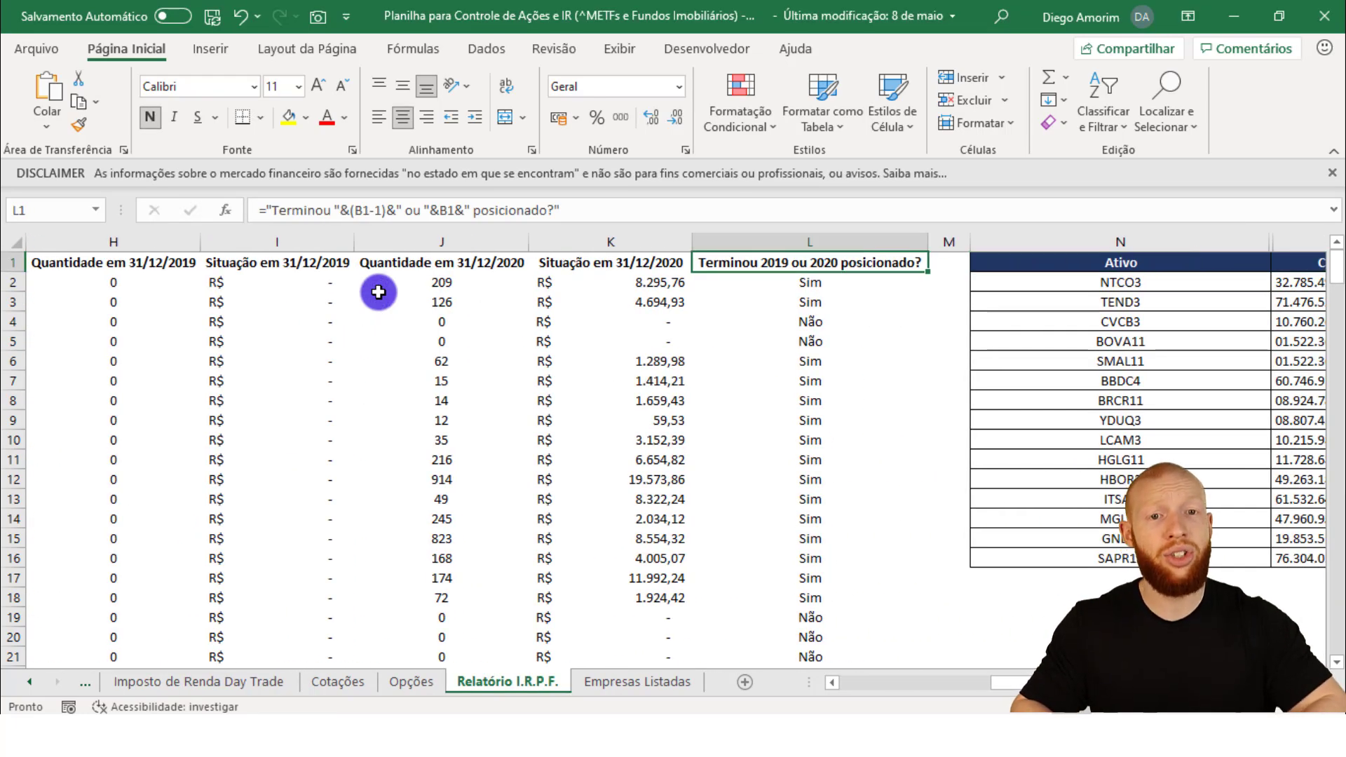
key(ctrl+shift+Down)
key(ctrl+Right)
key(ctrl+a)
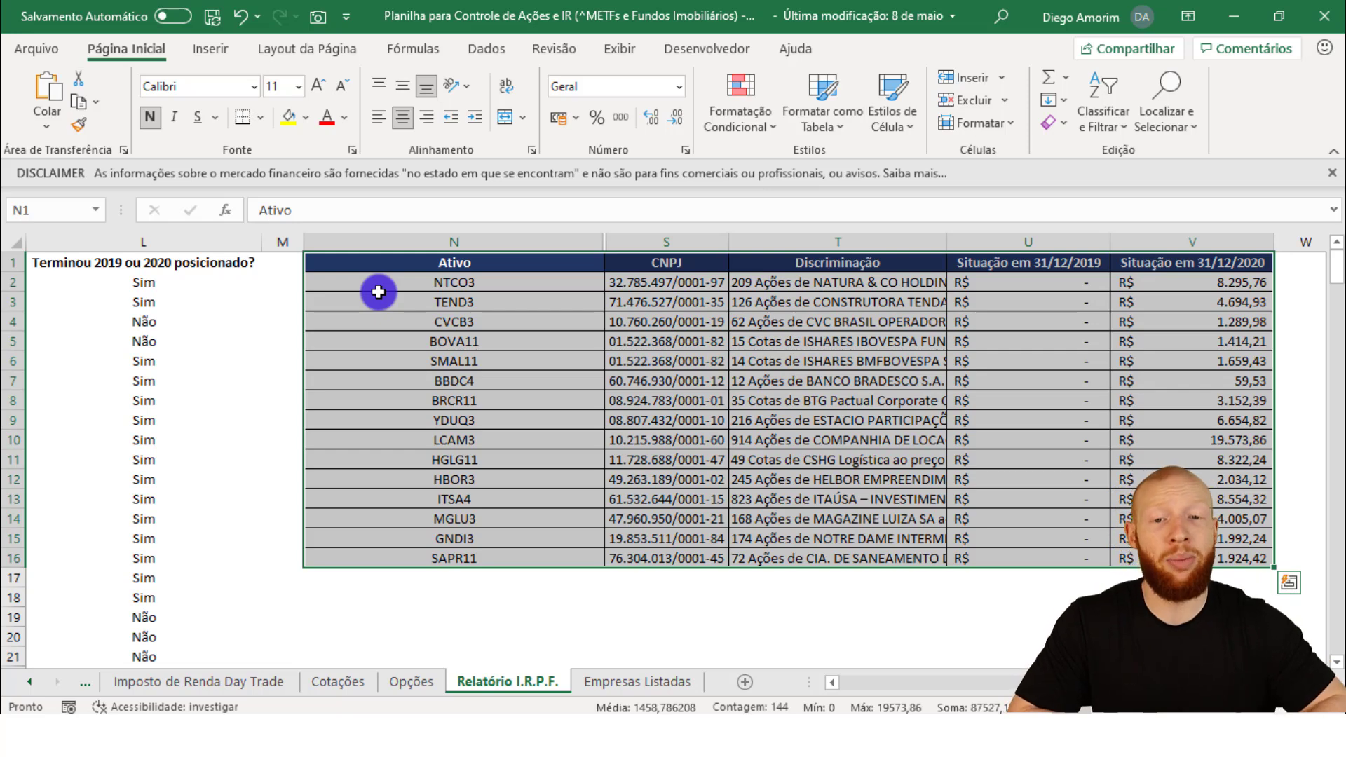
click(379, 292)
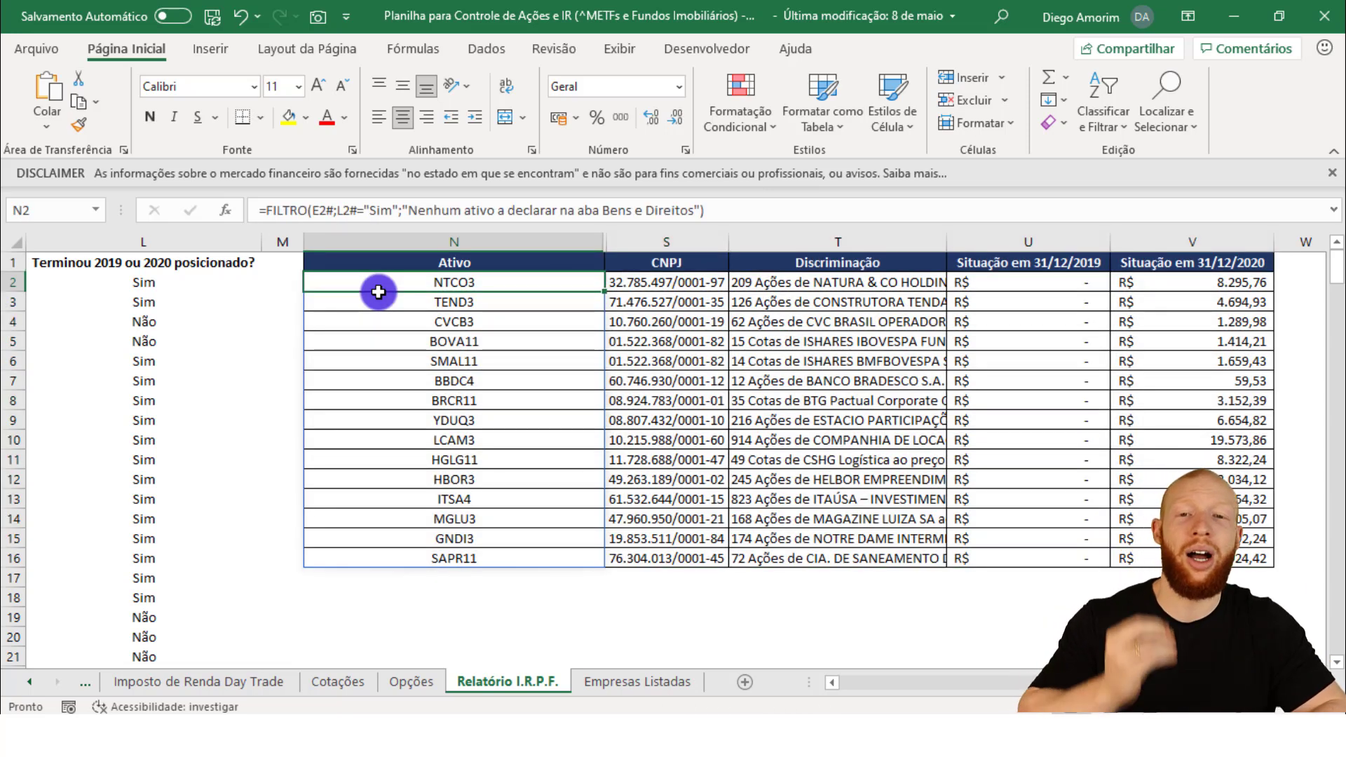
key(Right)
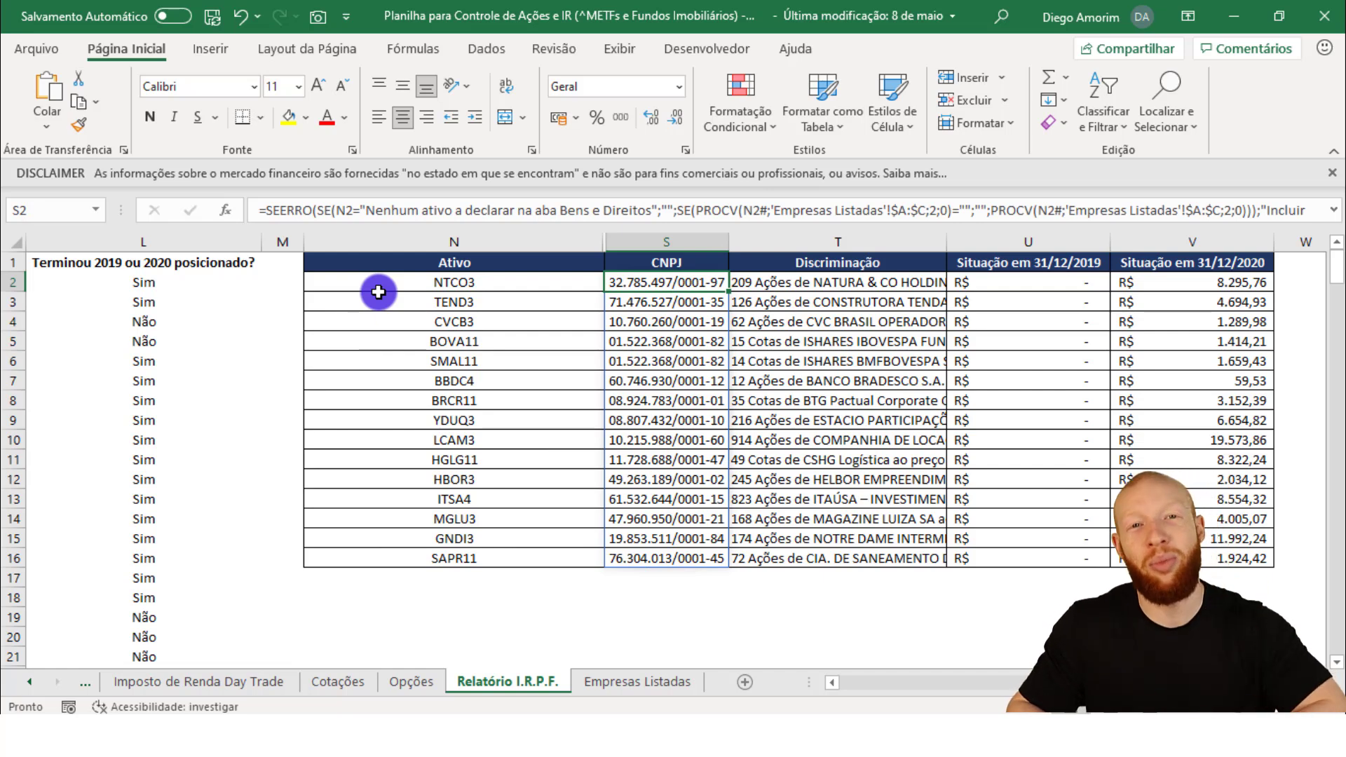
Return to the Série Controles para Bolsa de Valores workbook and review the 31/12/2019 and 31/12/2020 quantity columns, J and L.
key(alt+Tab)
key(Left)
key(Down)
key(Left)
key(Left)
key(Left)
key(Left)
key(Left)
key(Left)
key(Left)
key(Left)
key(Right)
key(Right)
key(Right)
key(Right)
key(Right)
key(Right)
key(Right)
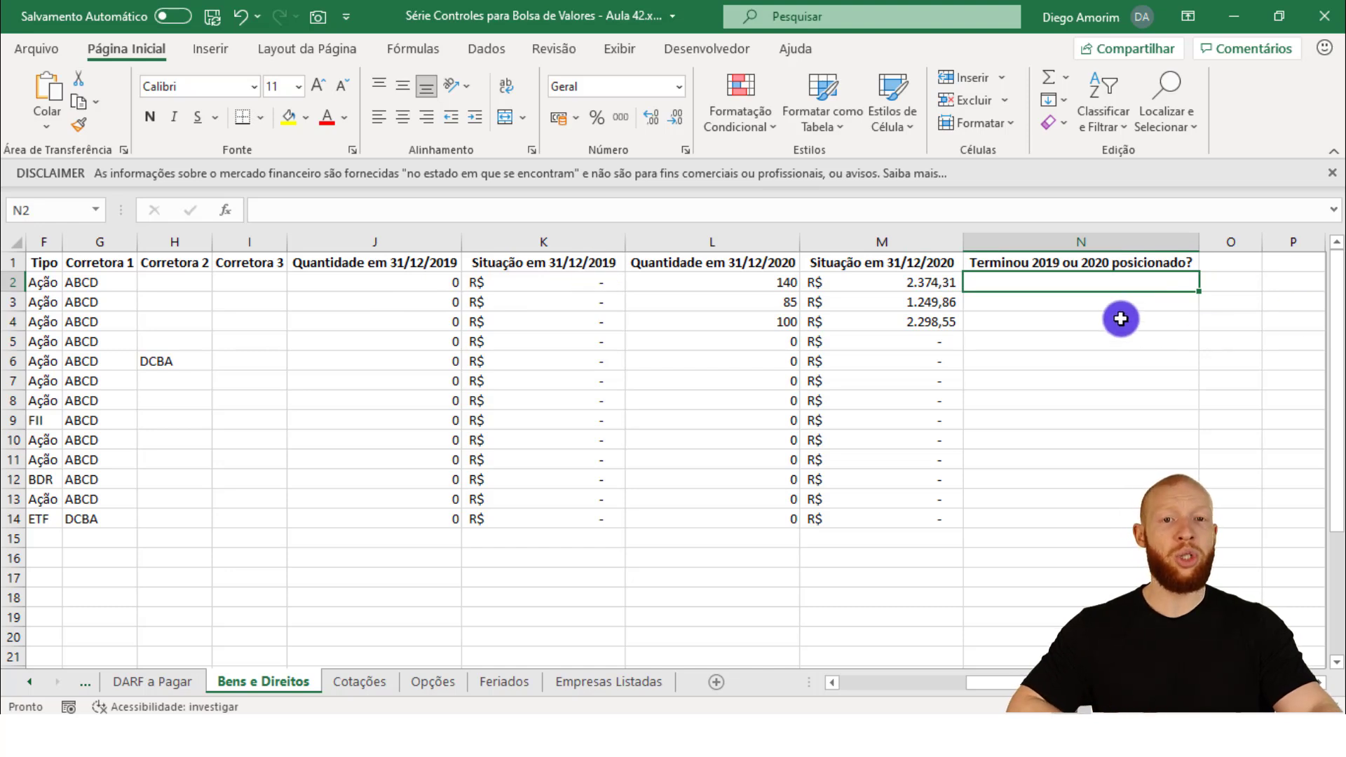
click(416, 240)
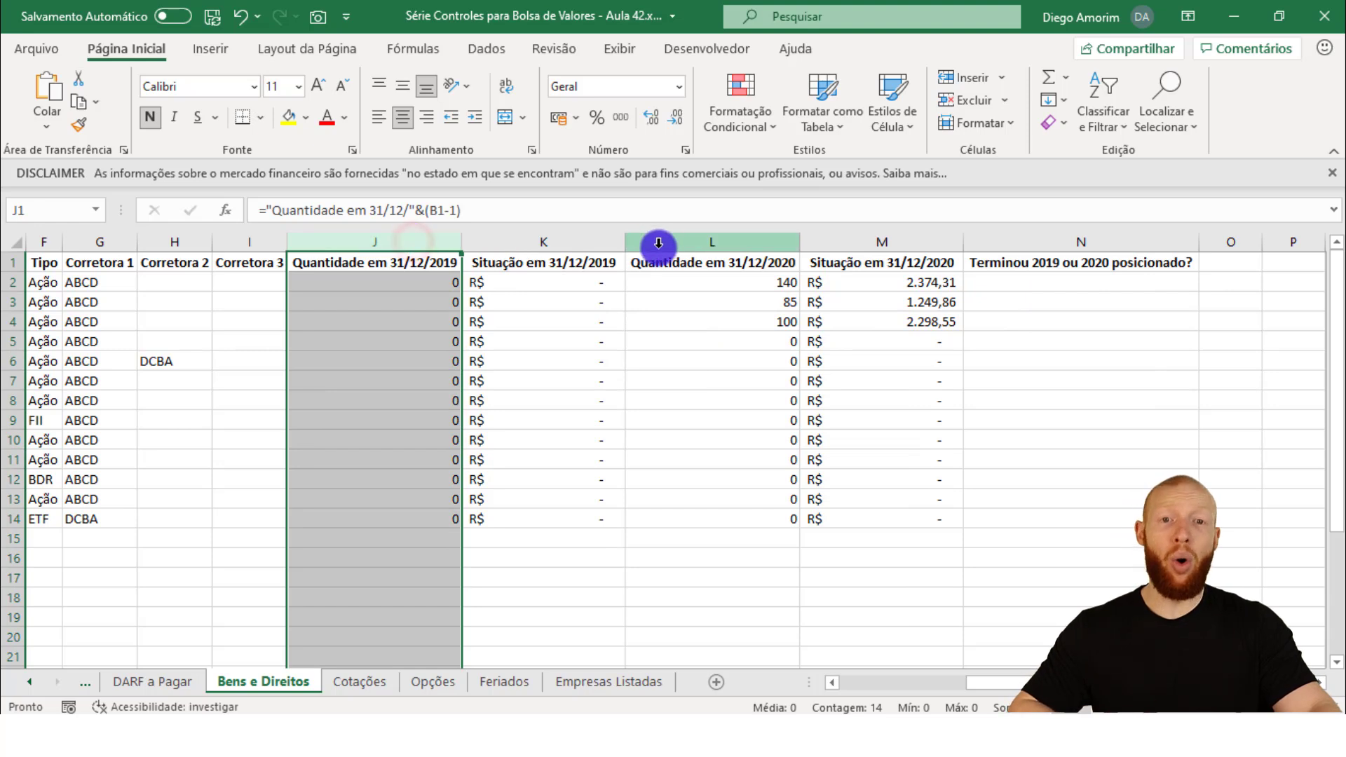
click(674, 246)
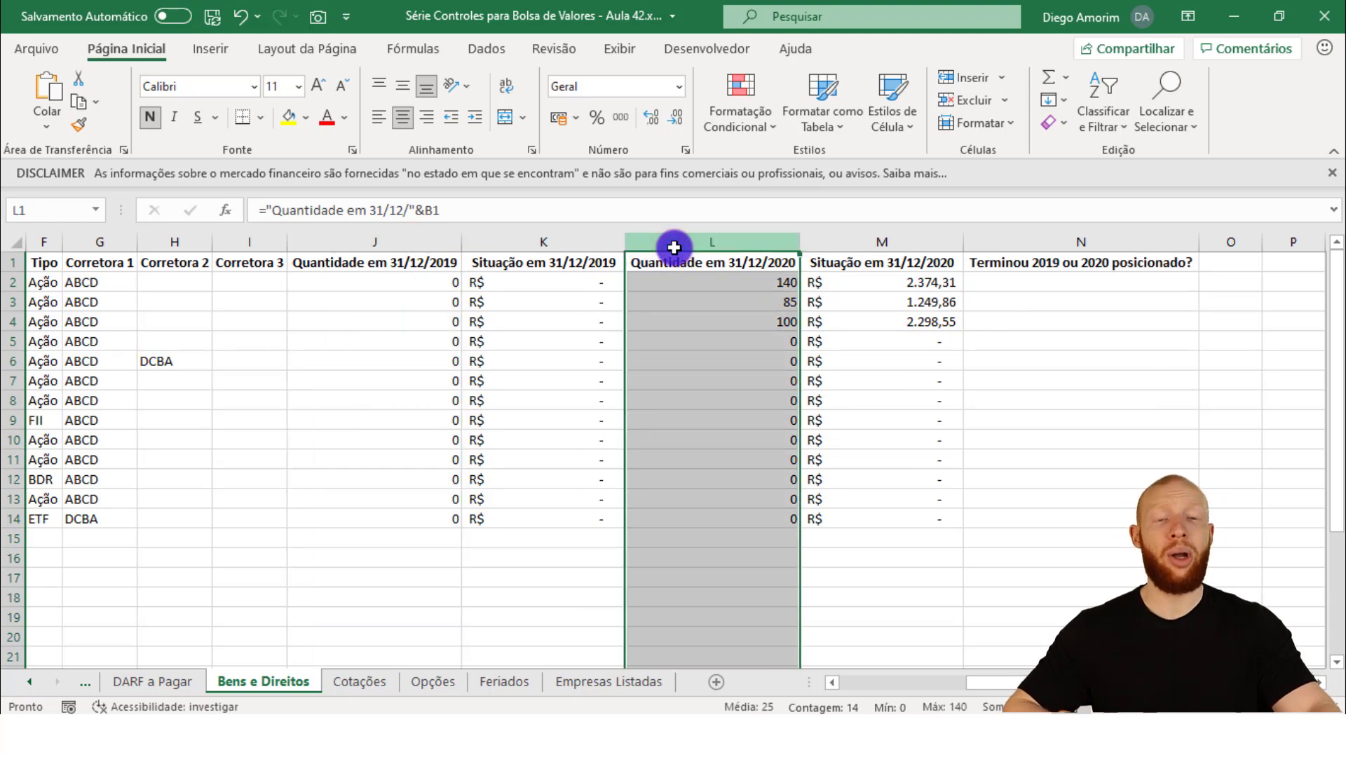
Start an SE formula in N2 whose OU test checks whether the spilled quantities J2# or L2# are greater than 0.
click(1046, 280)
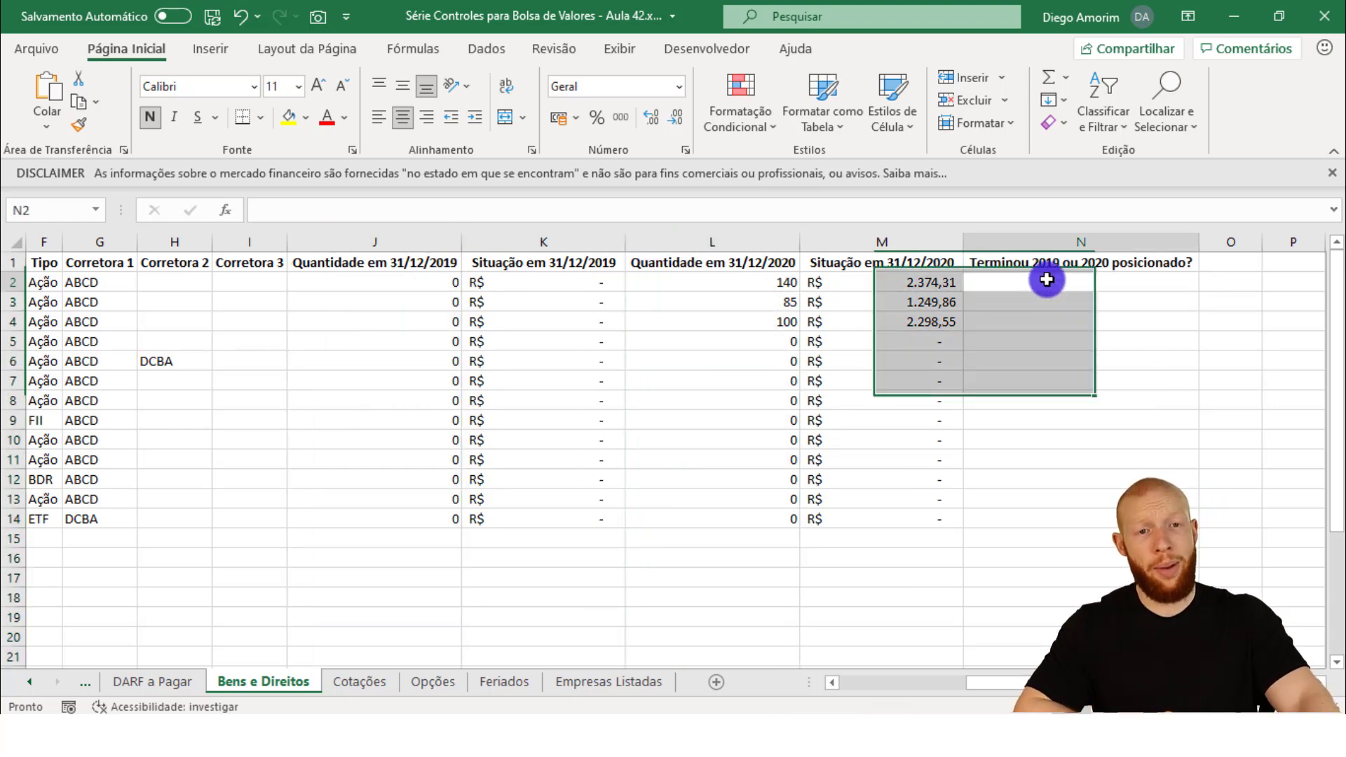
text(=SE()
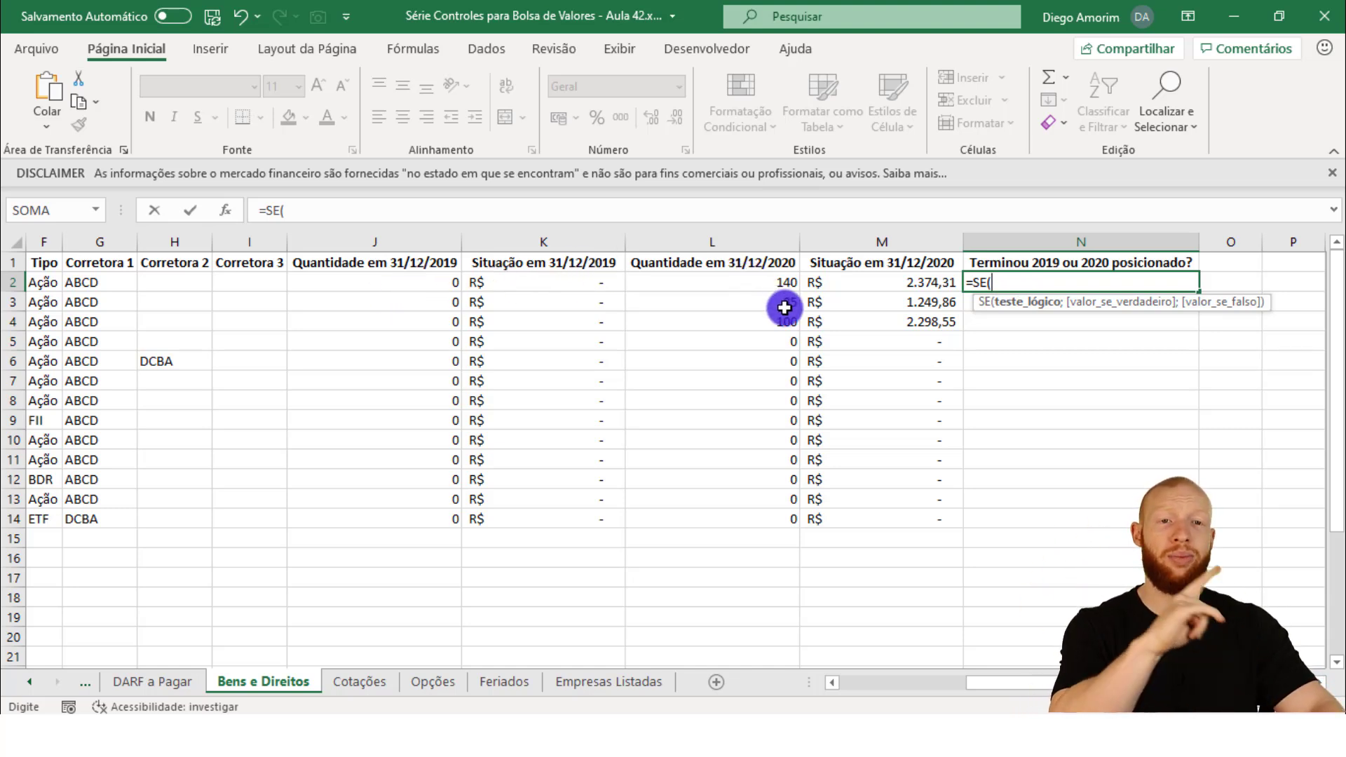
text(OU)
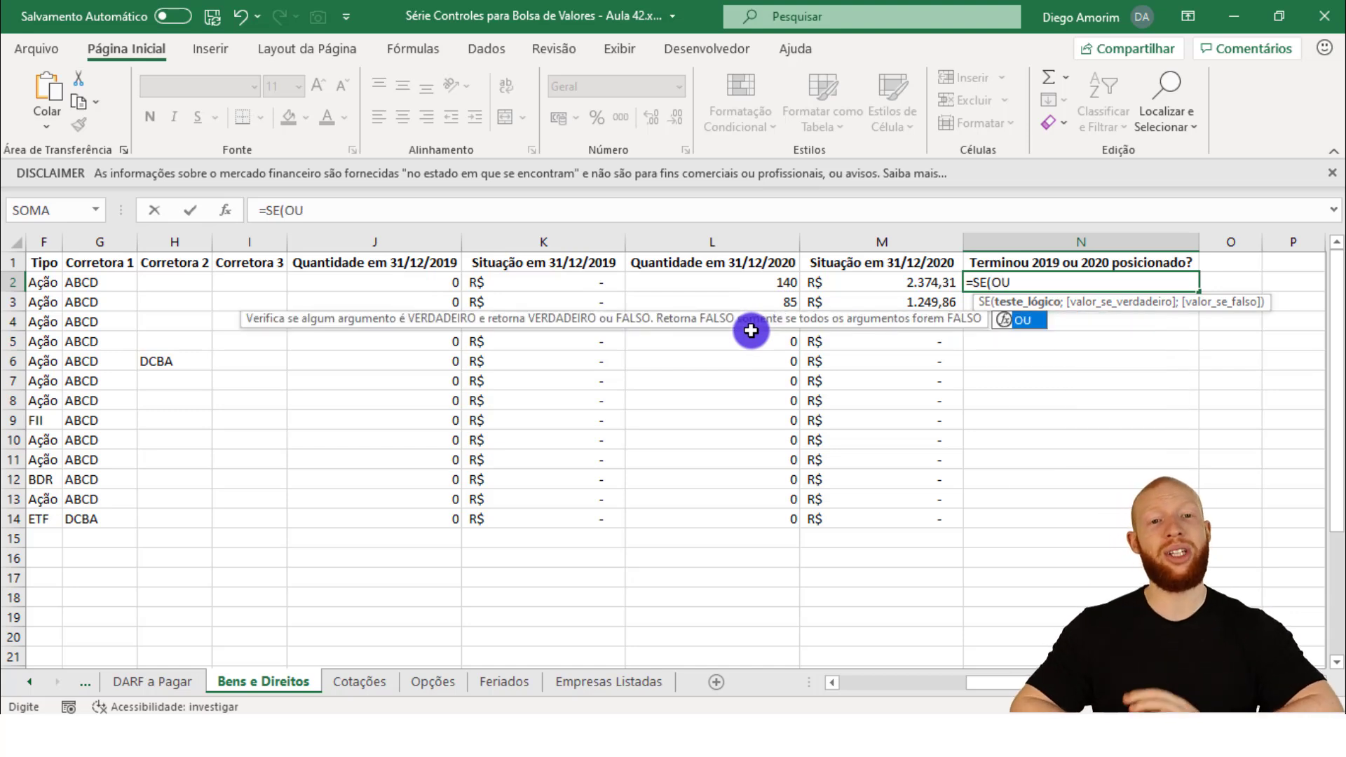
text(()
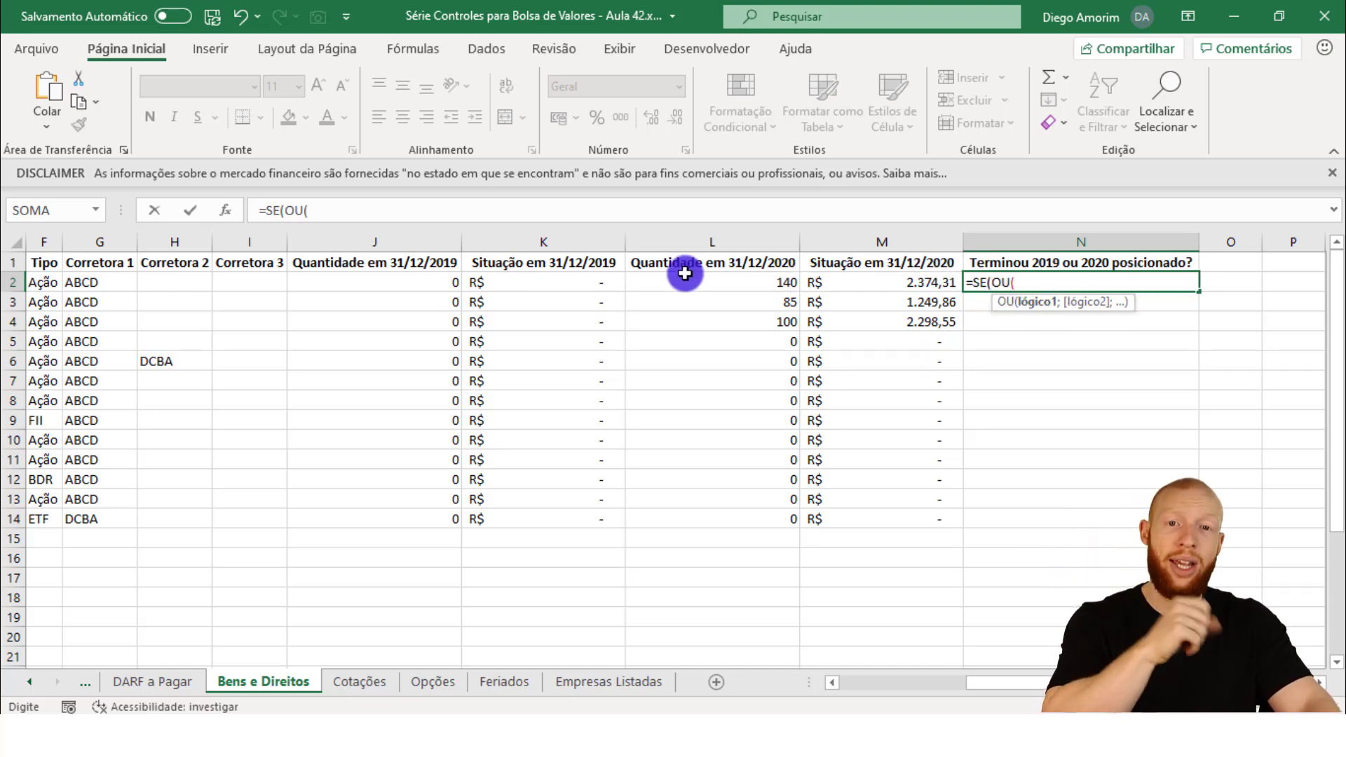
click(440, 282)
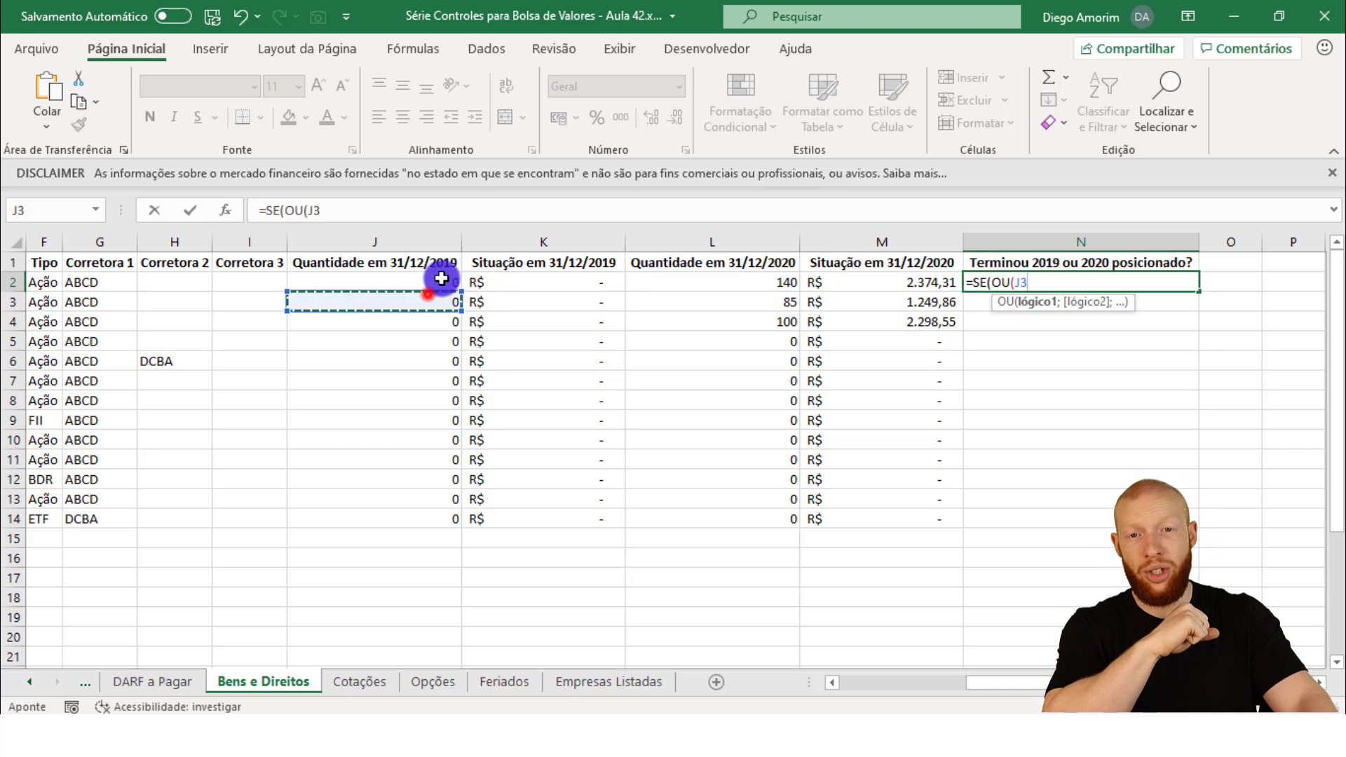
key(ctrl+shift+Down)
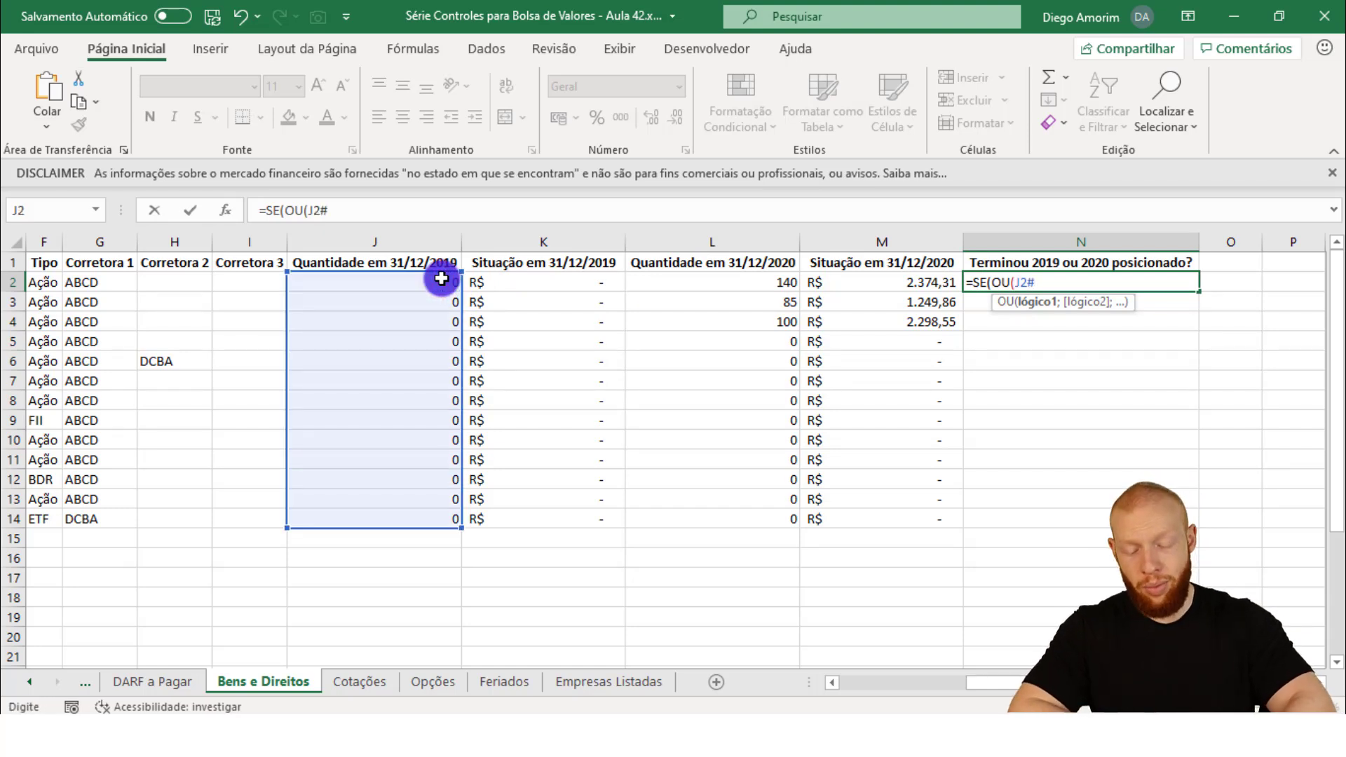
text(>0;)
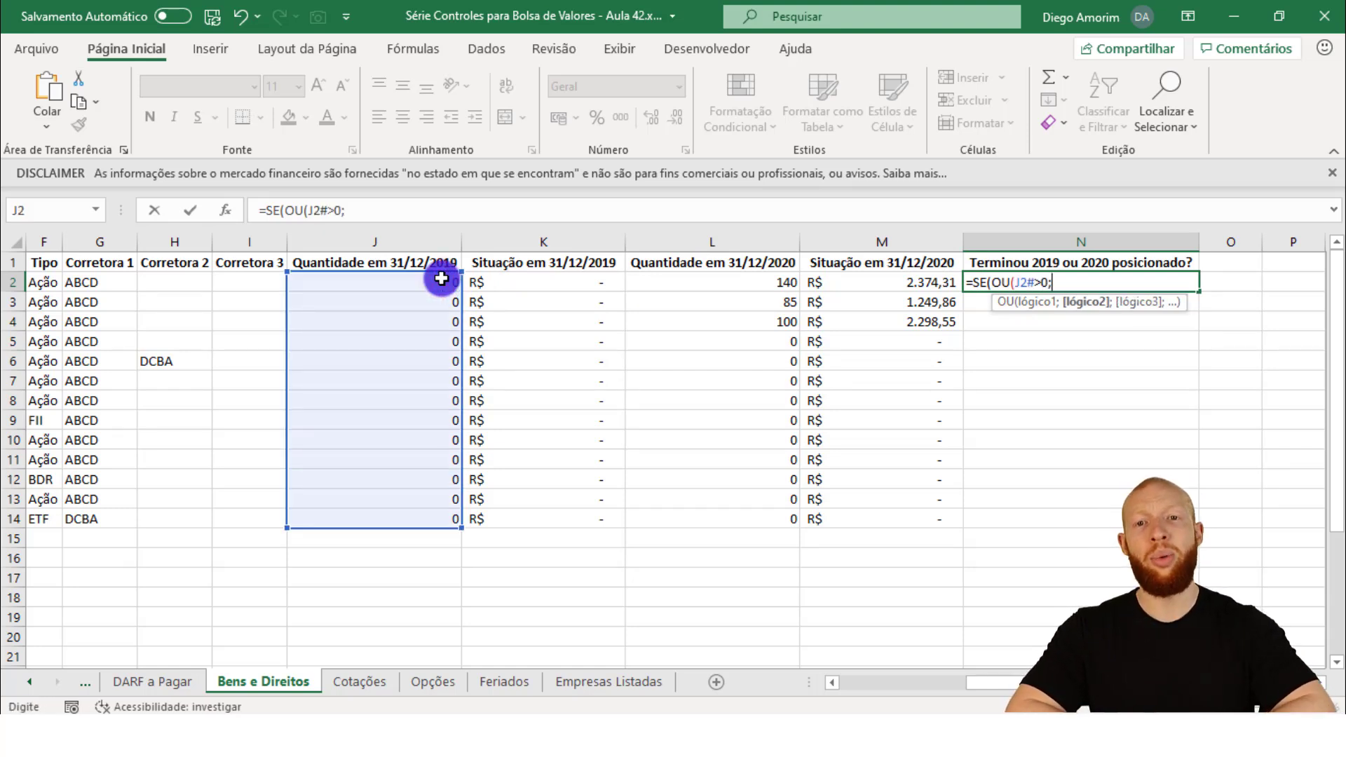
click(757, 284)
text(#)
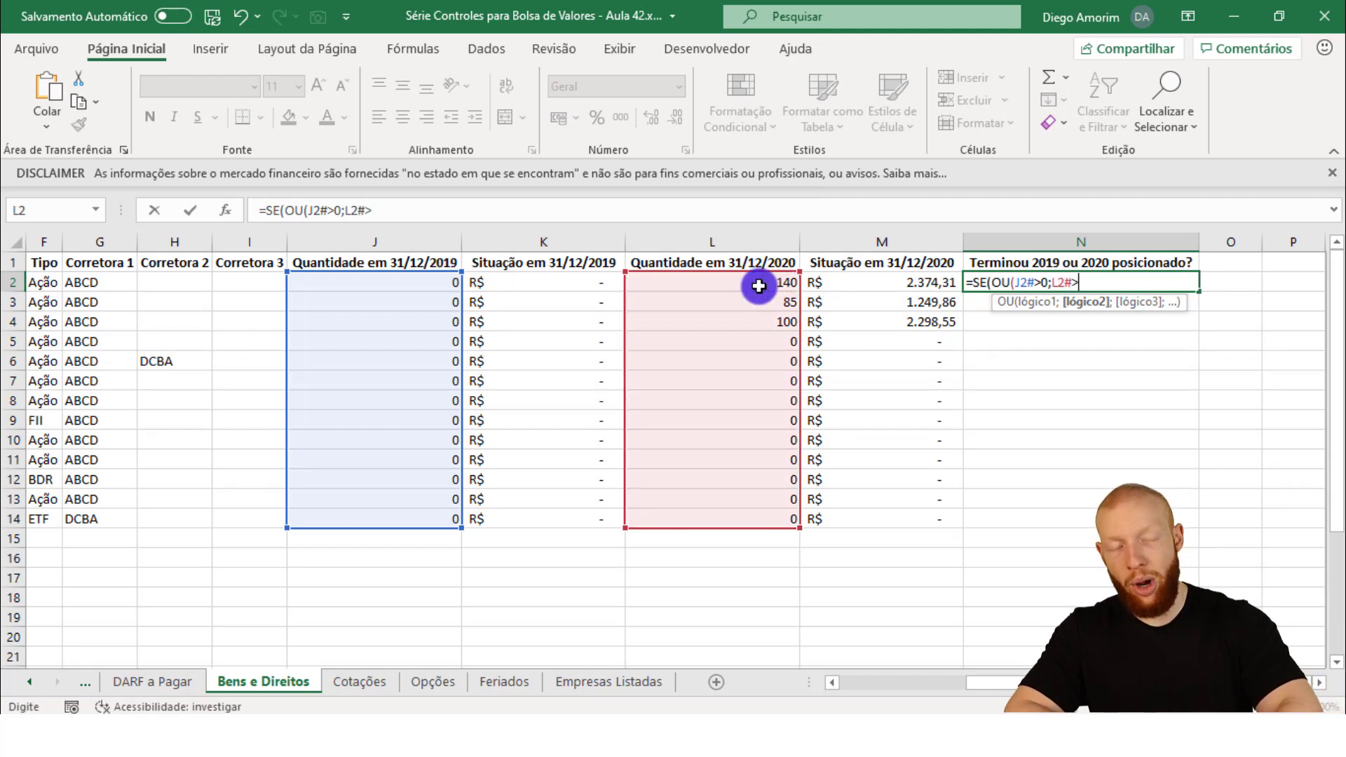
text(>0))
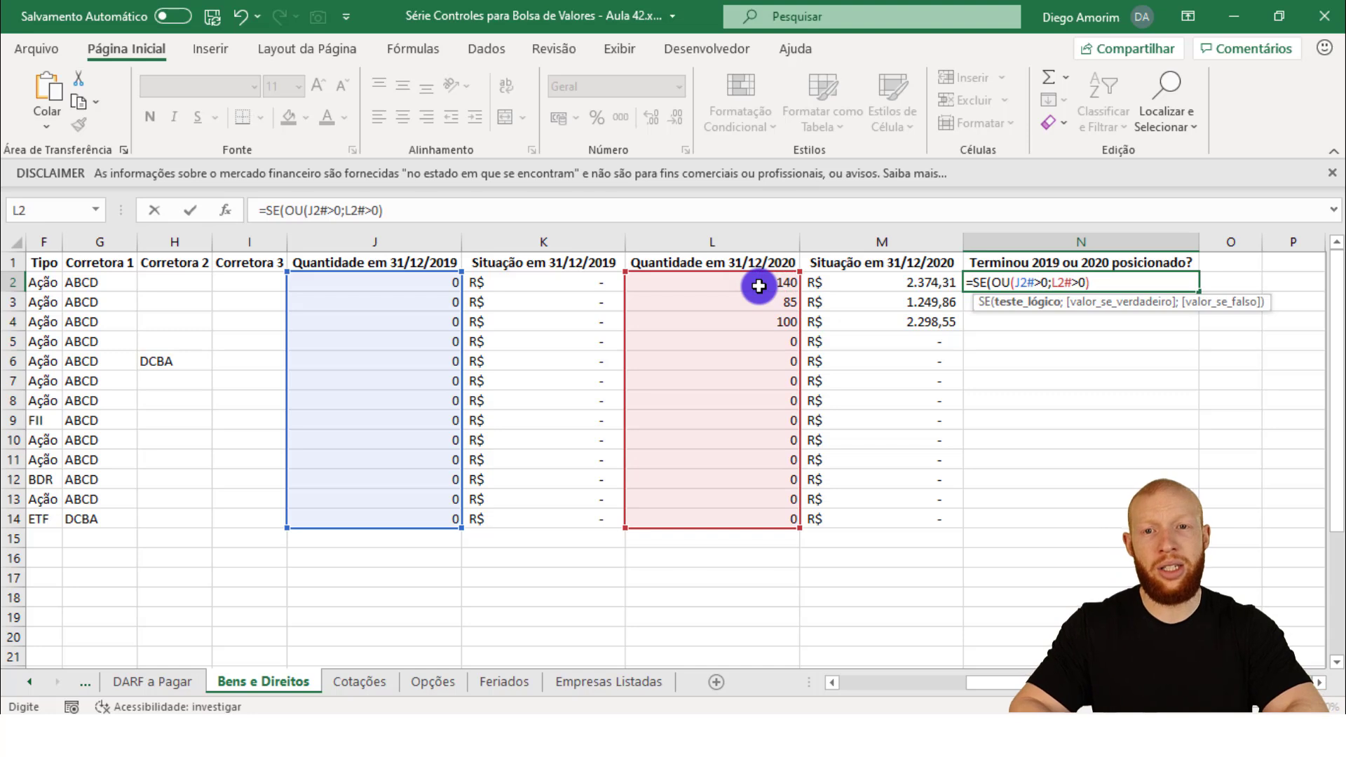
Complete the N2 formula so it returns "Sim" when the OU test is true and "Não" otherwise, reviewing the test's arguments before committing it.
text(;)
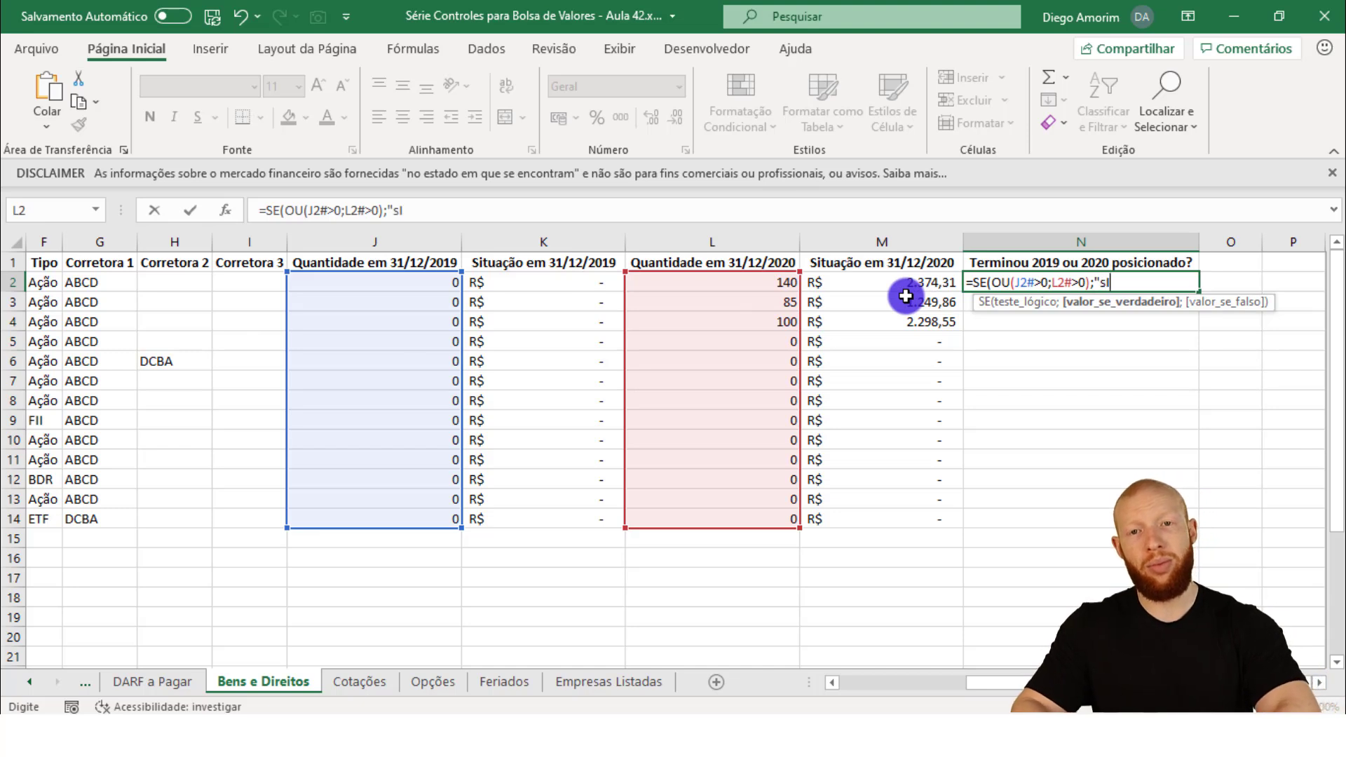
text("Sim";)
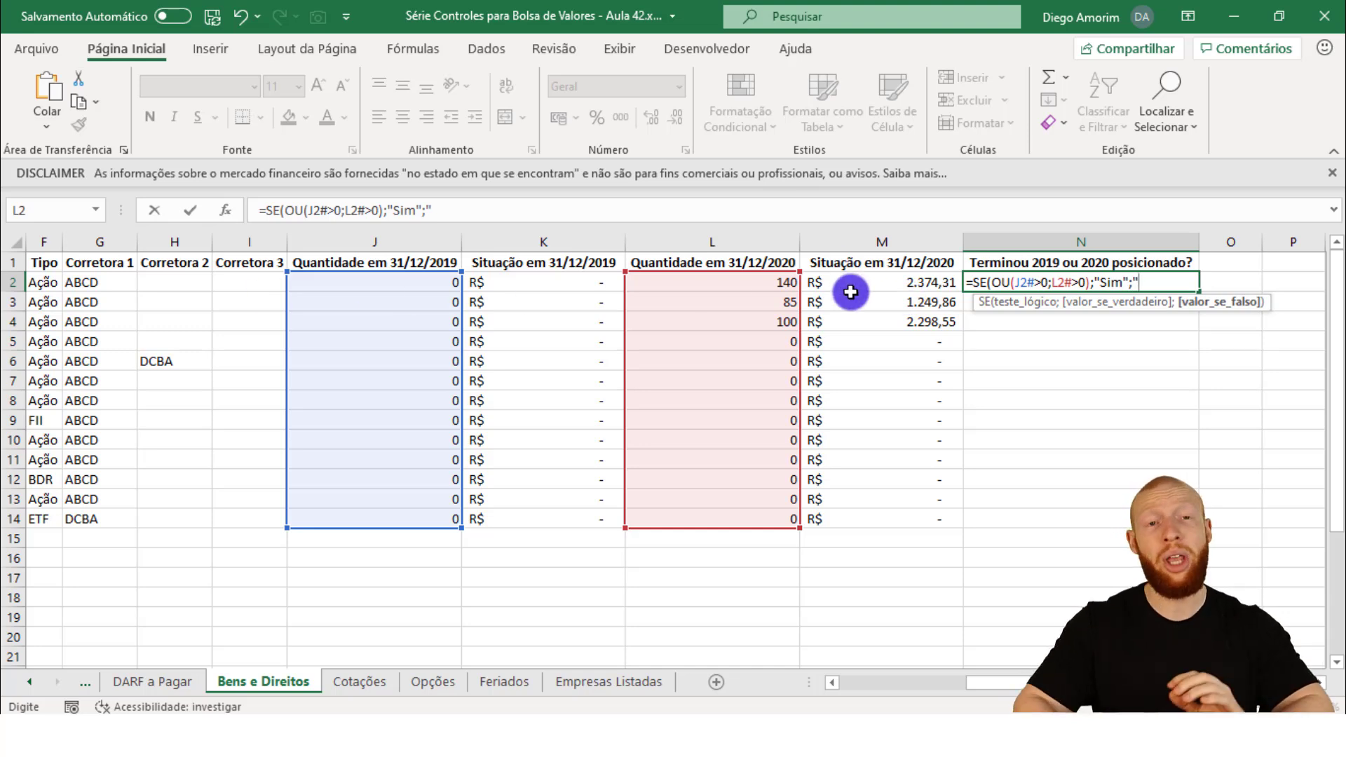
text("Não")
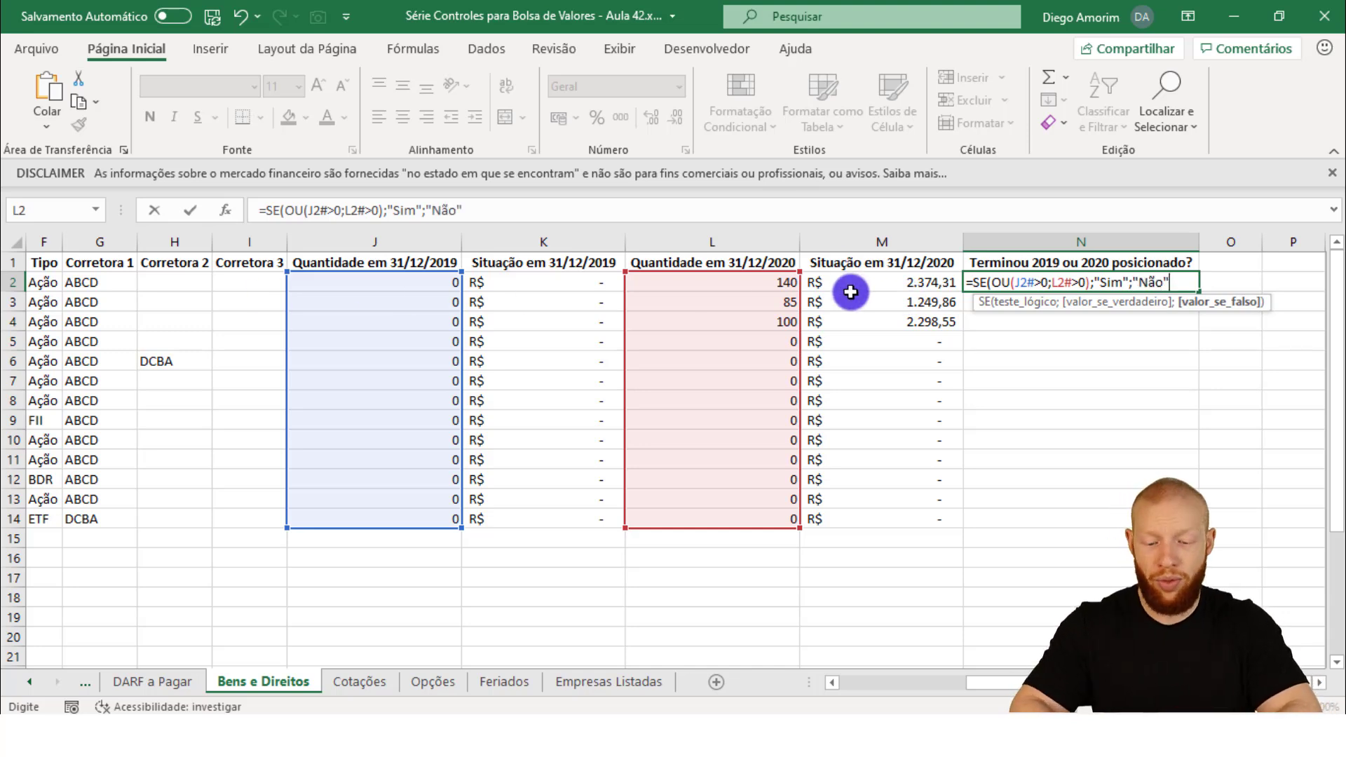
text())
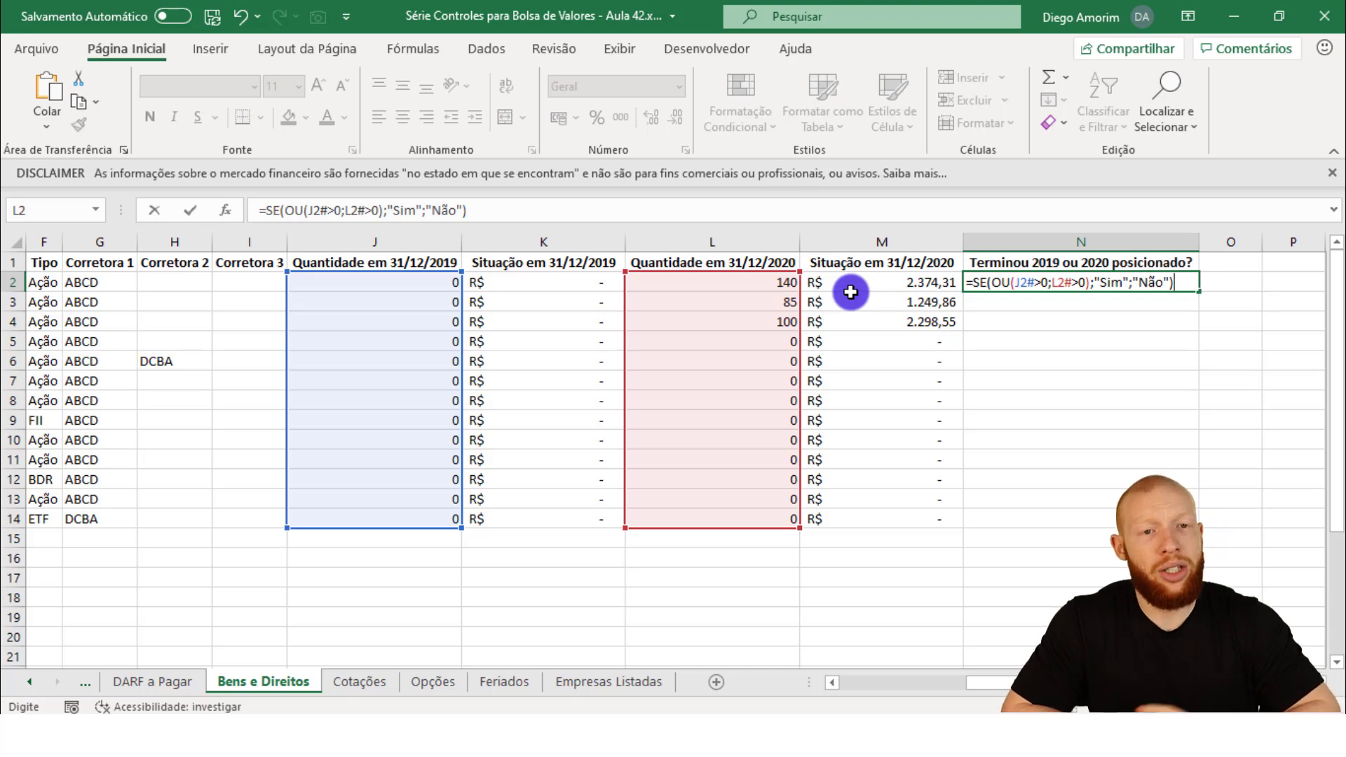
click(1043, 282)
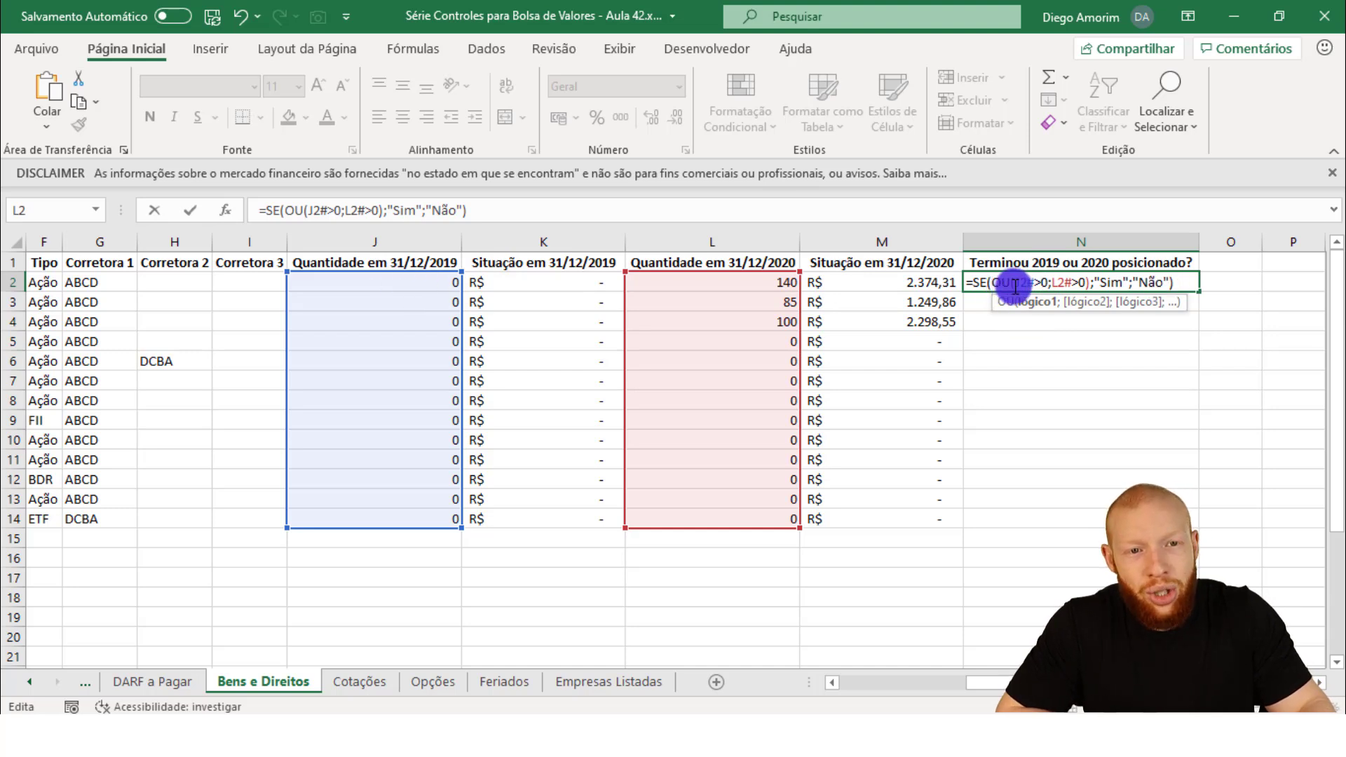
drag(1016, 283, 1055, 286)
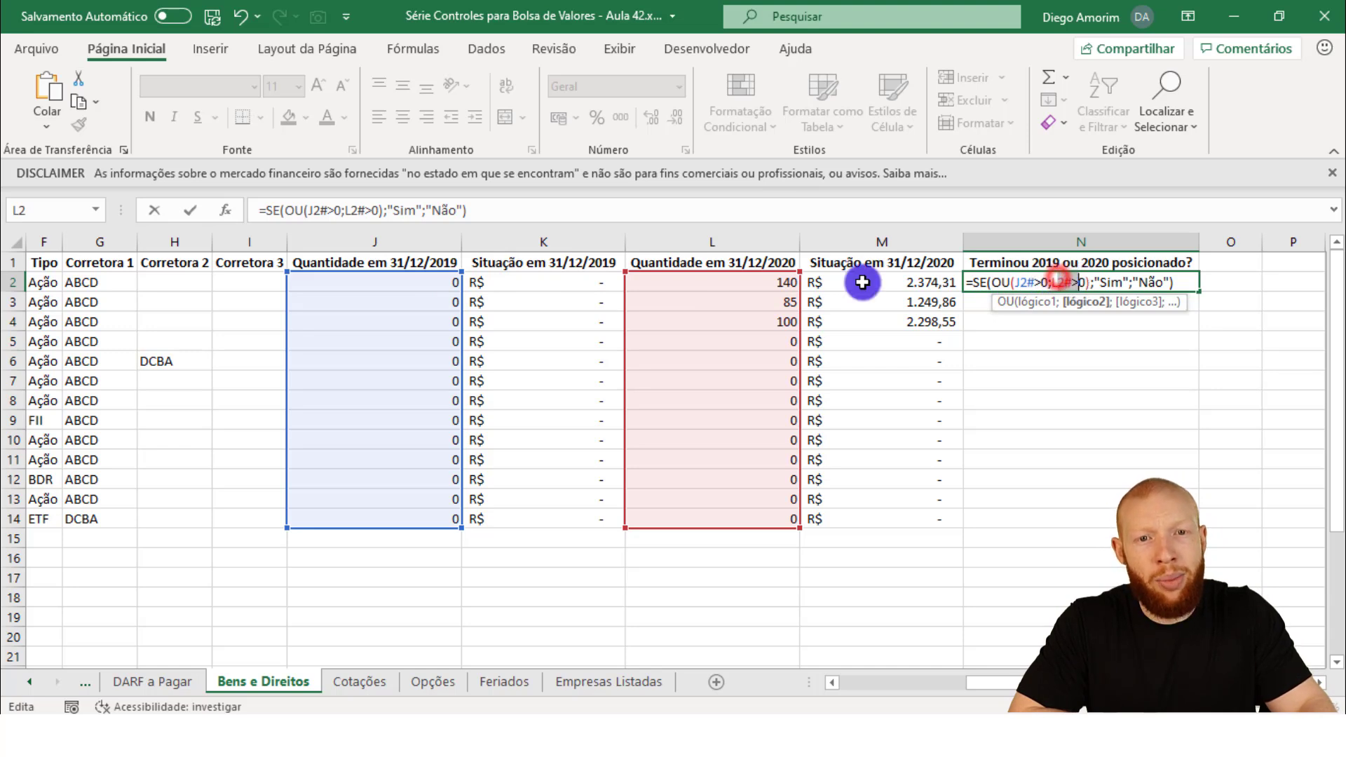
drag(996, 284, 1085, 287)
double_click(988, 285)
drag(992, 284, 1093, 285)
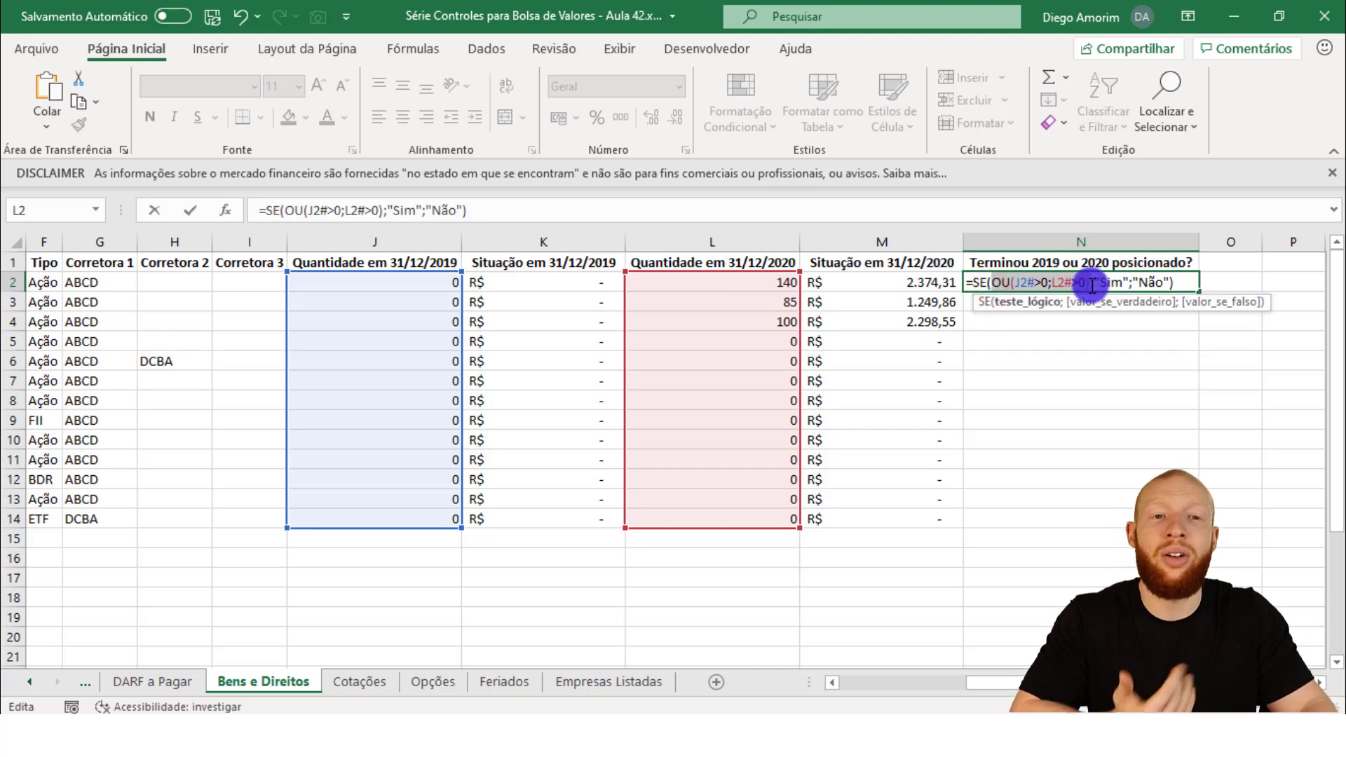
click(1097, 284)
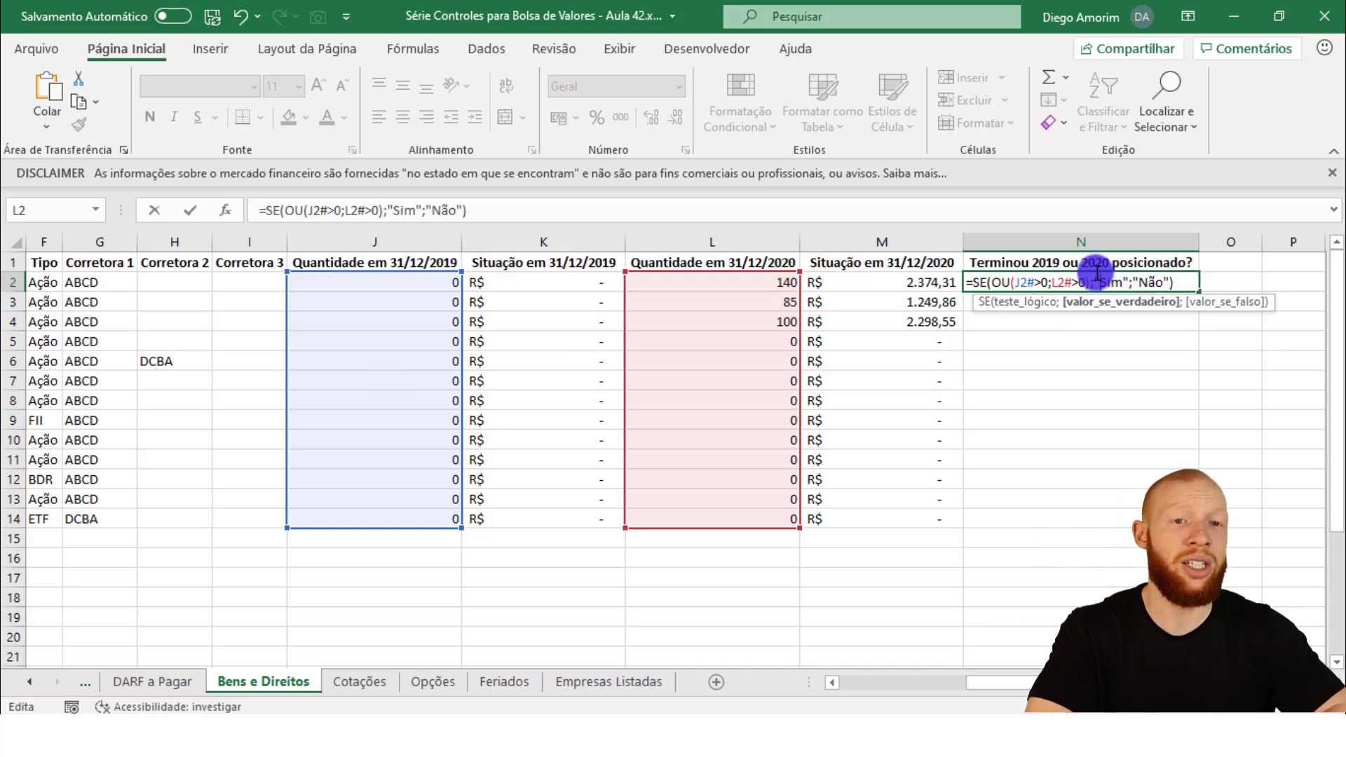
key(Return)
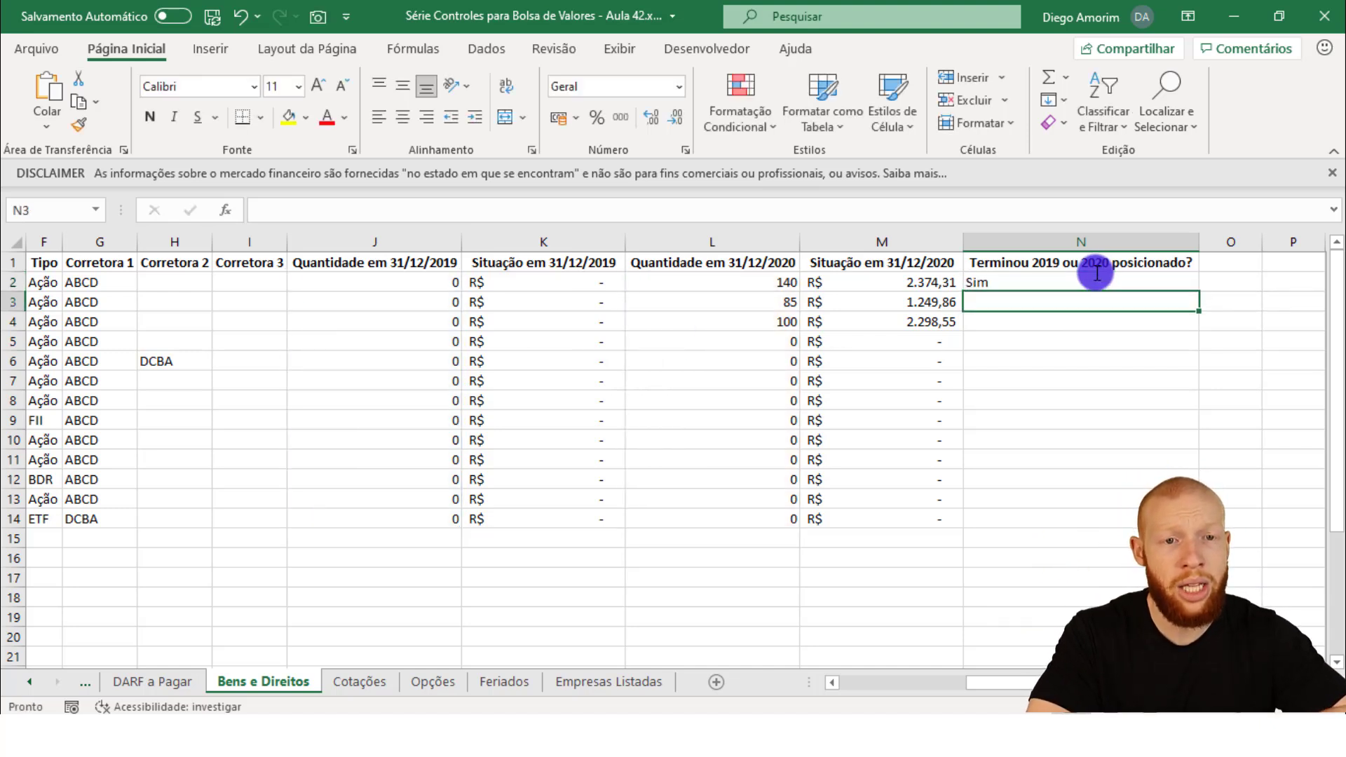
Check column N beside the remaining asset rows to see whether the N2 formula spilled results below it.
click(1098, 274)
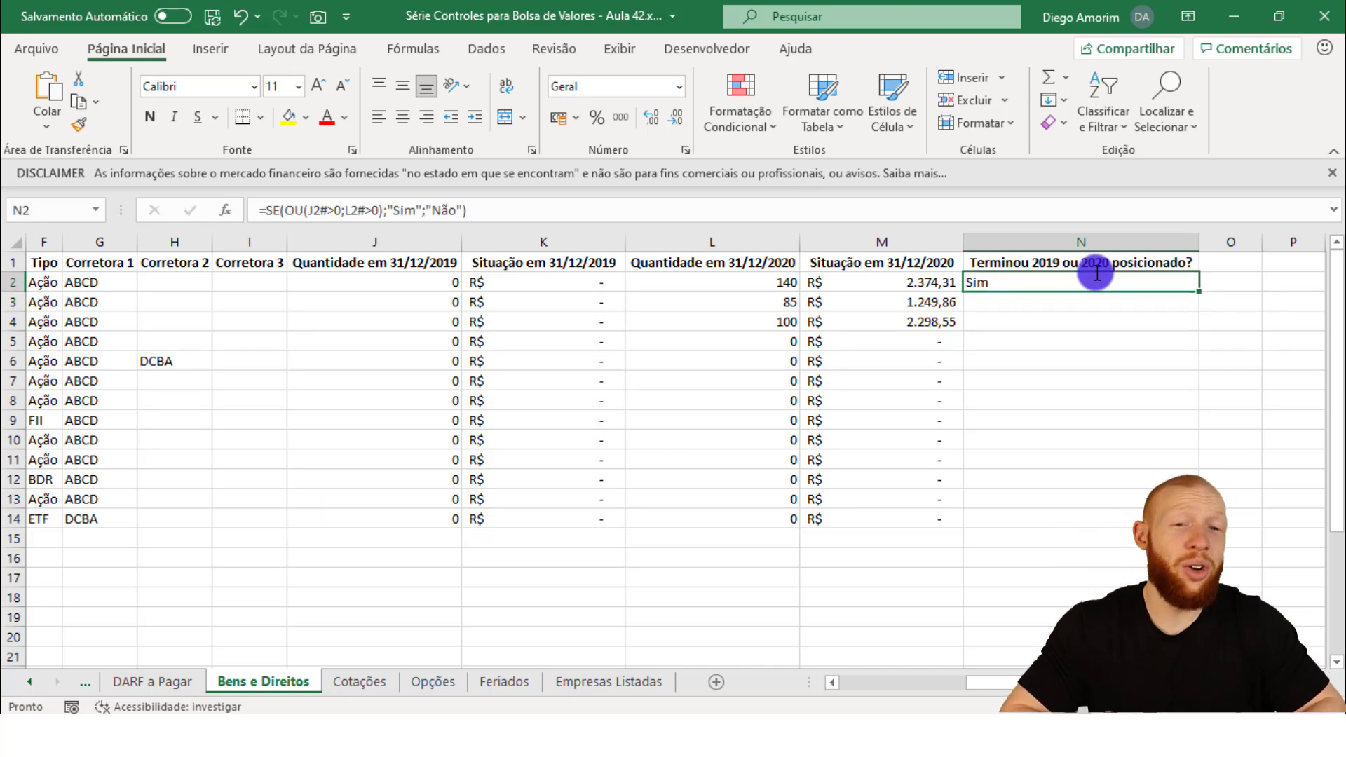
key(Left)
key(Down)
key(Down)
key(Down)
key(Down)
key(Down)
key(Right)
key(Down)
key(Down)
key(Down)
key(Down)
key(Down)
key(Down)
key(Down)
Inspect the J2# spill reference inside the OU test of the N2 formula.
click(1097, 274)
double_click(1097, 275)
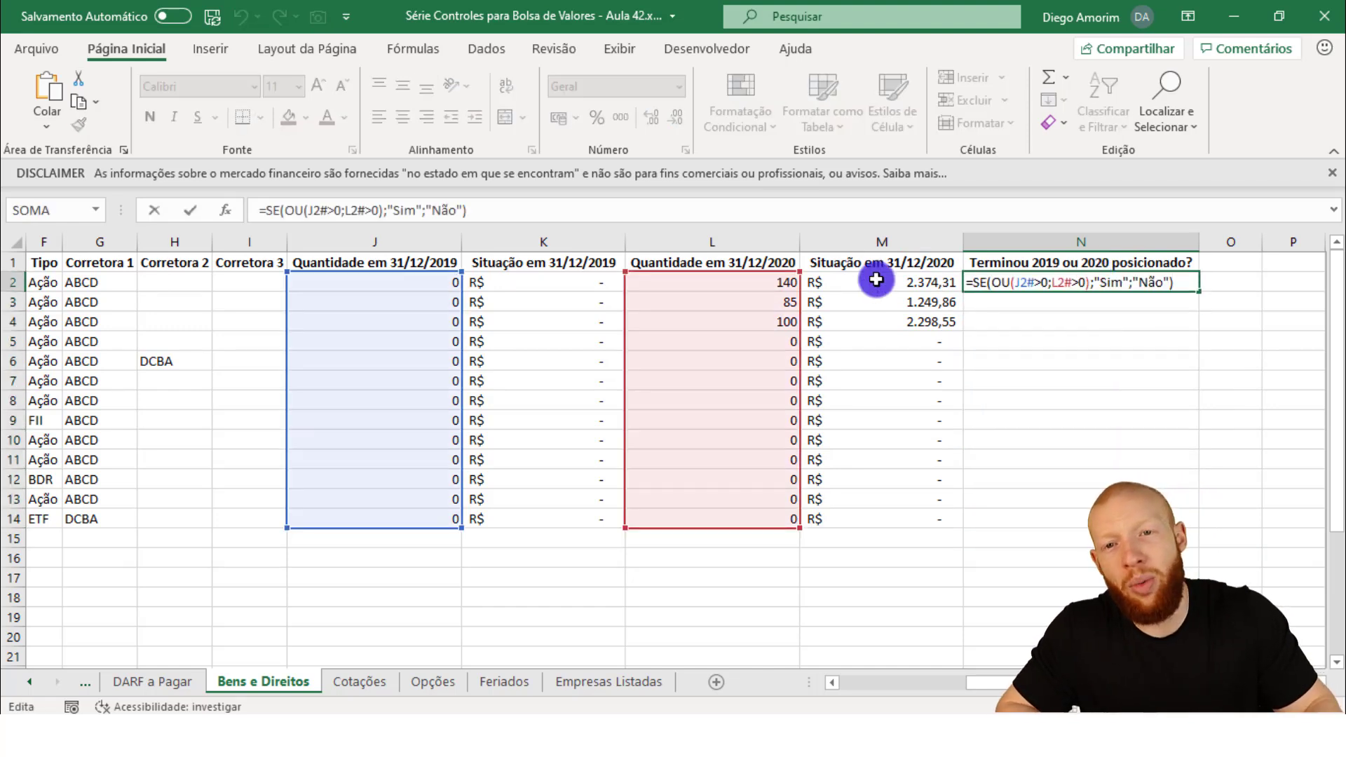
drag(313, 209, 344, 209)
click(327, 209)
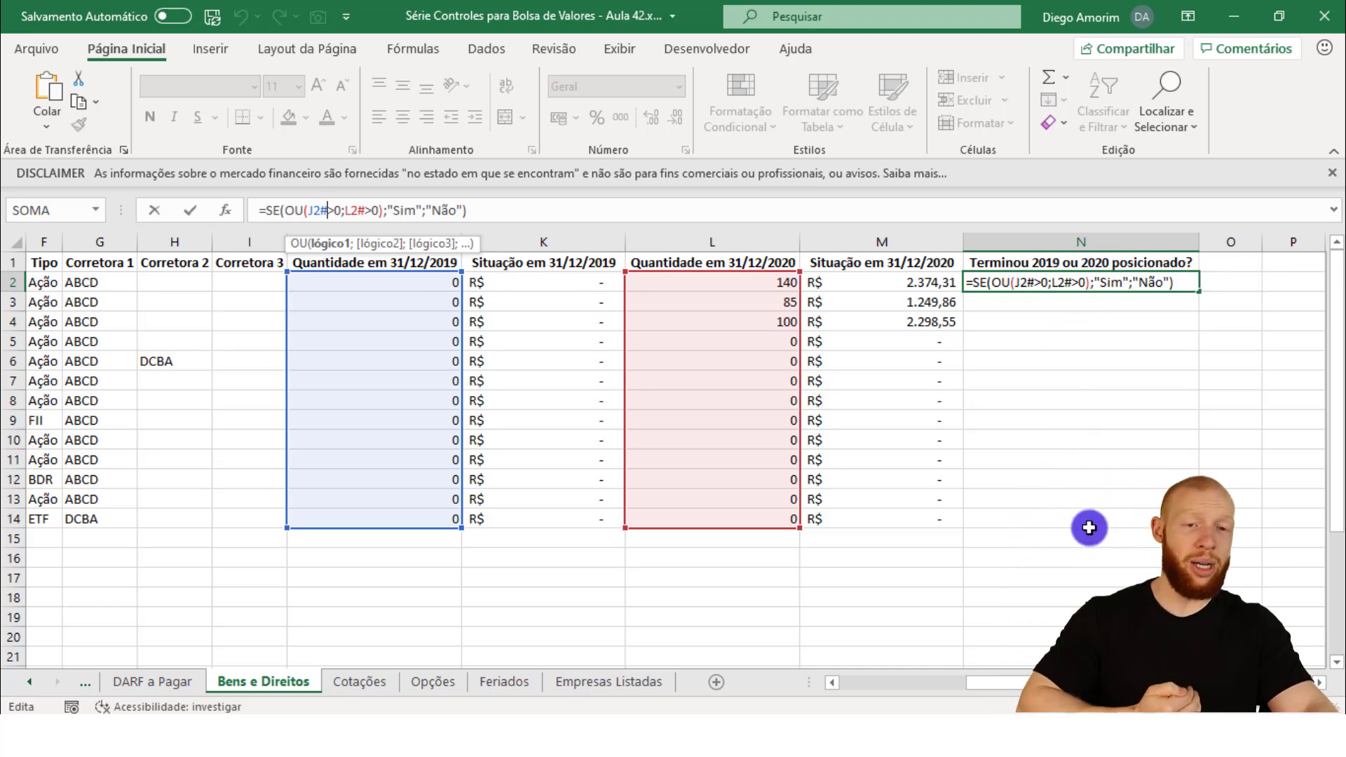
key(ctrl+Return)
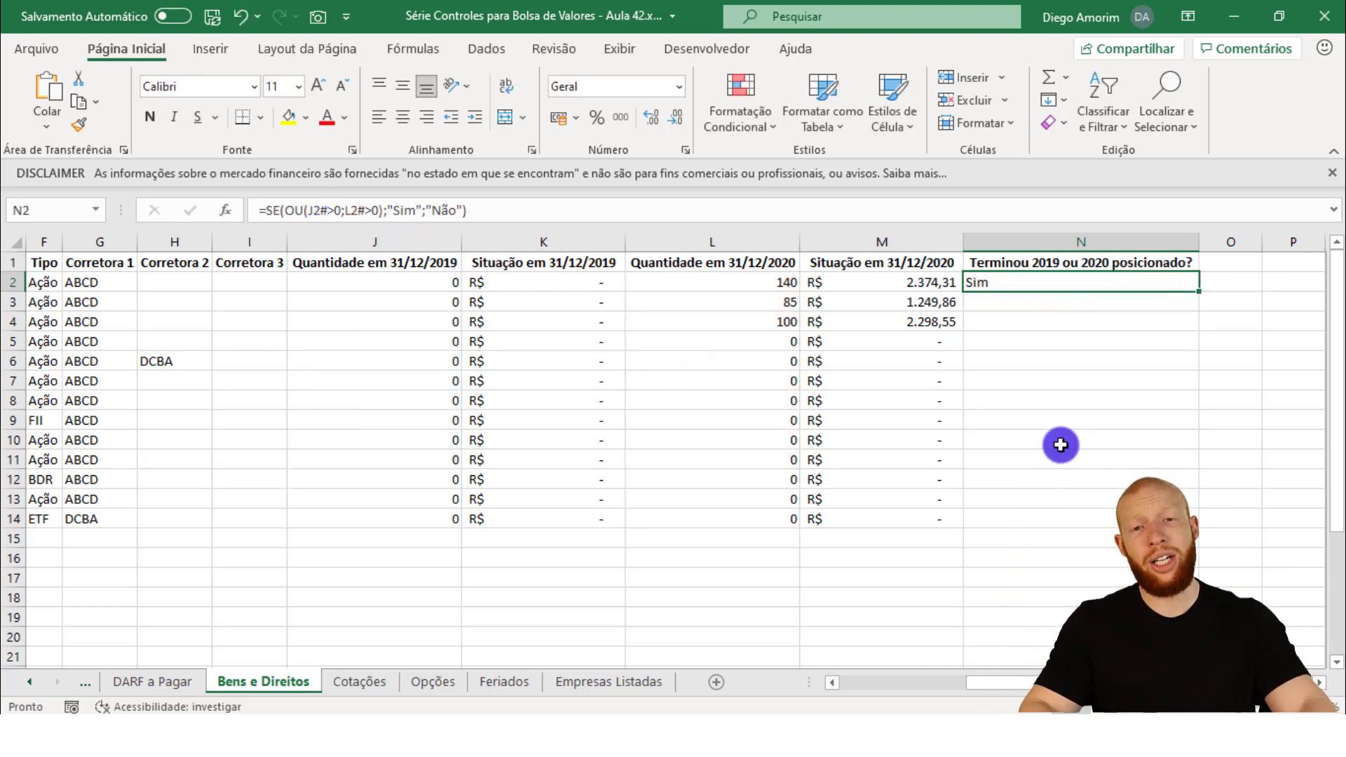
Change the N2 formula to single-cell references: =SE(OU(J2>0;L2>0);"Sim";"Não").
key(F2)
click(316, 210)
key(BackSpace)
key(Delete)
text(2)
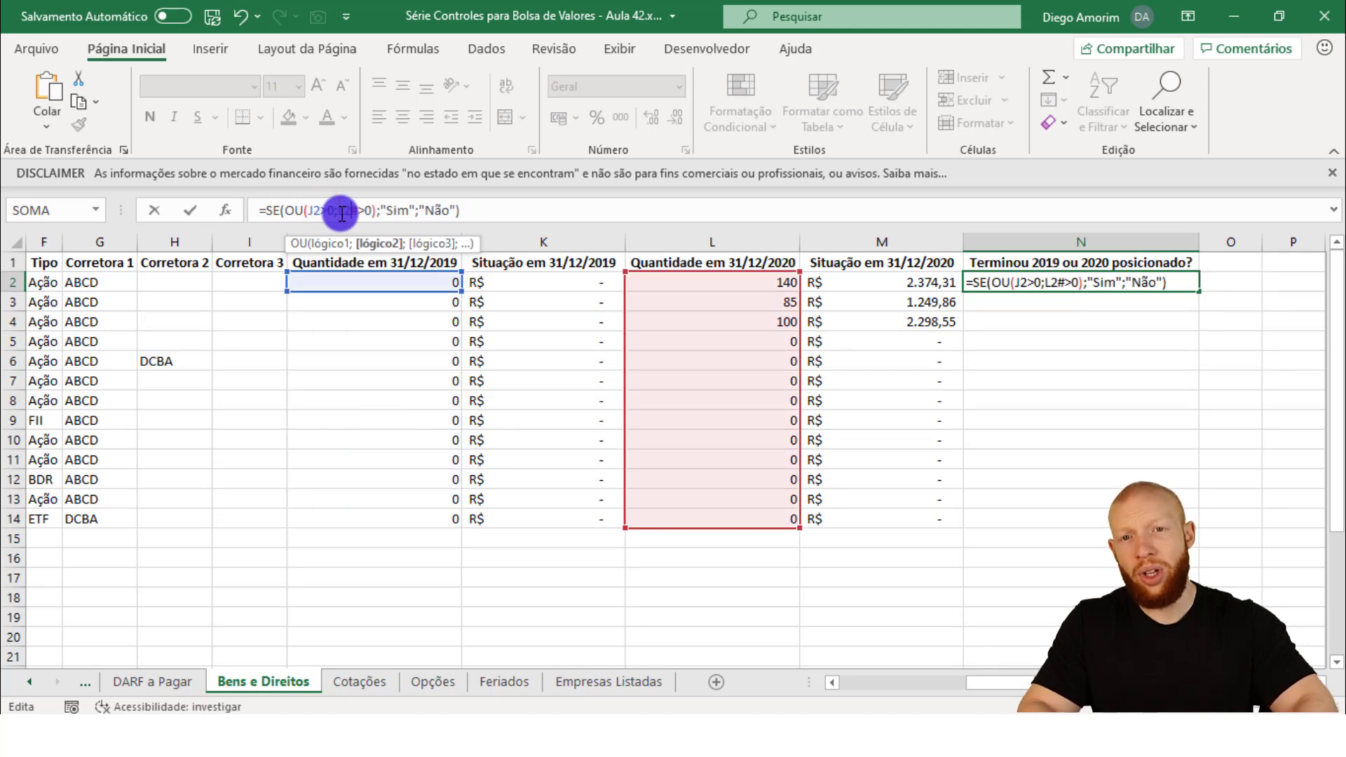
key(Right)
key(BackSpace)
key(Return)
Fill the N2 formula down through N14, the last asset row.
key(Left)
key(ctrl+Down)
key(Right)
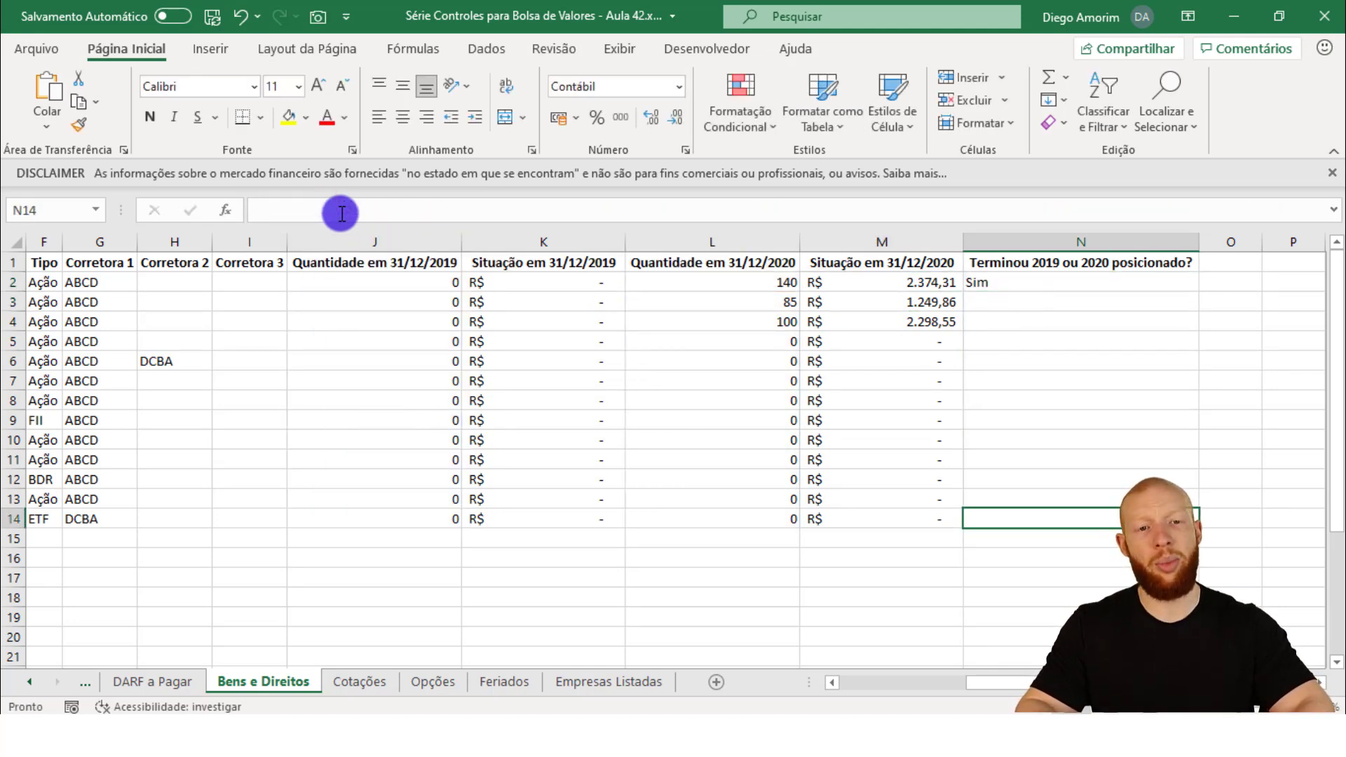
key(ctrl+shift+Up)
key(ctrl+d)
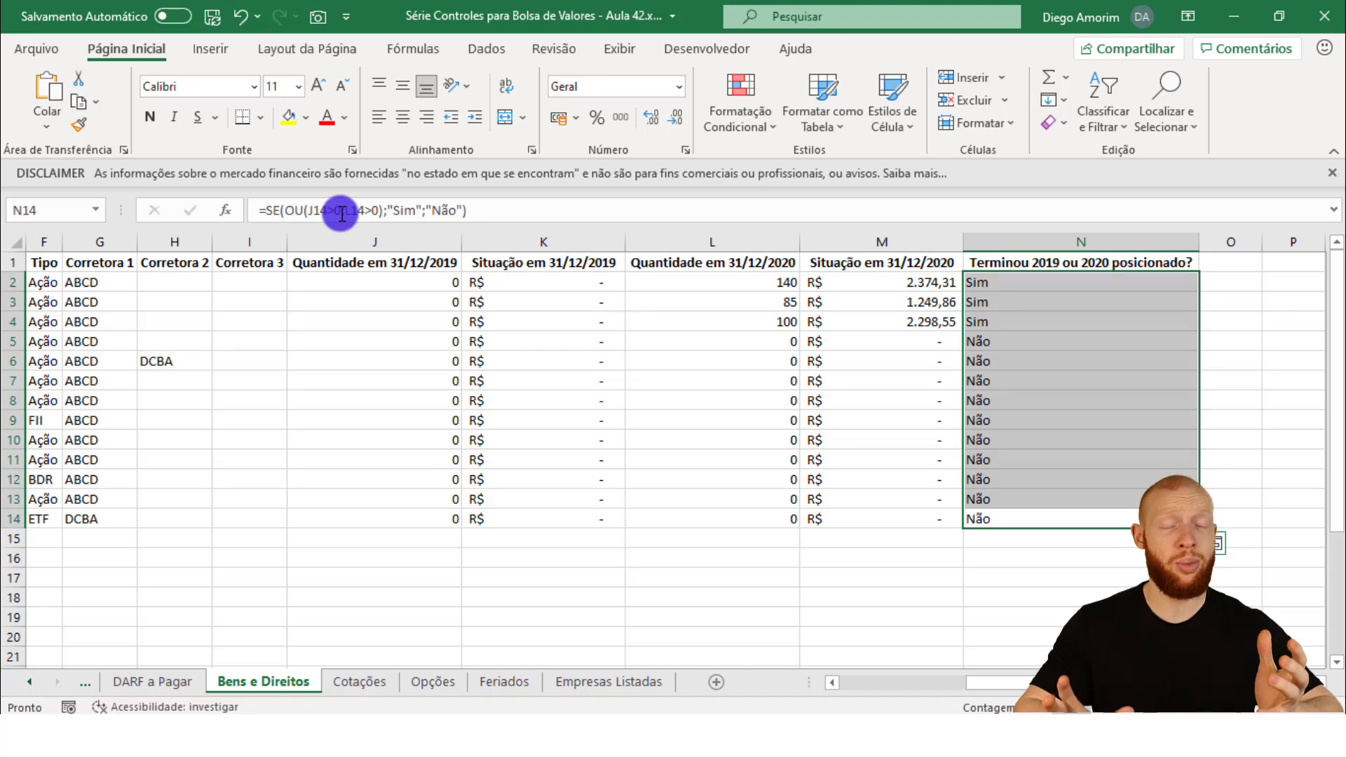
Review the Sim/Não formulas in column N and compare them with the 2019 and 2020 quantity formulas in J2 and L2.
click(1071, 300)
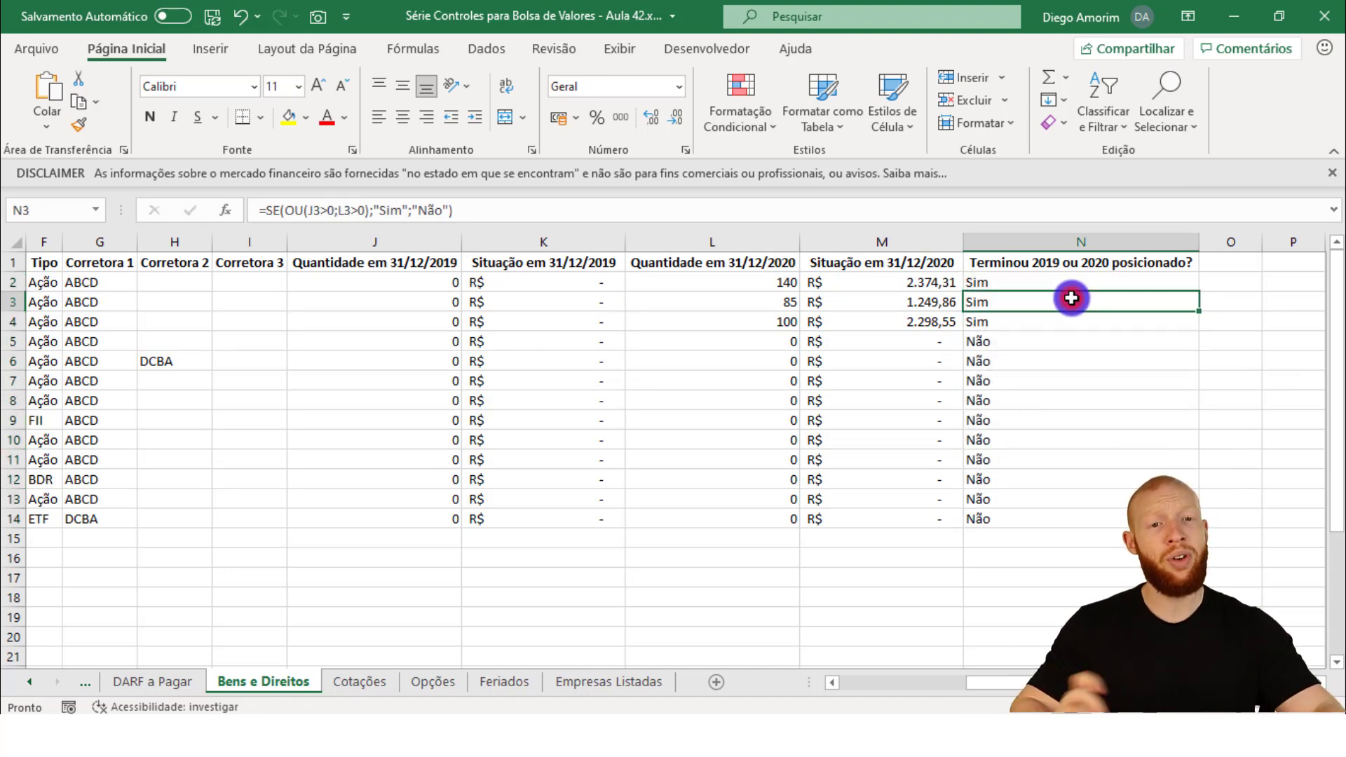
click(1067, 287)
key(ctrl+shift+Down)
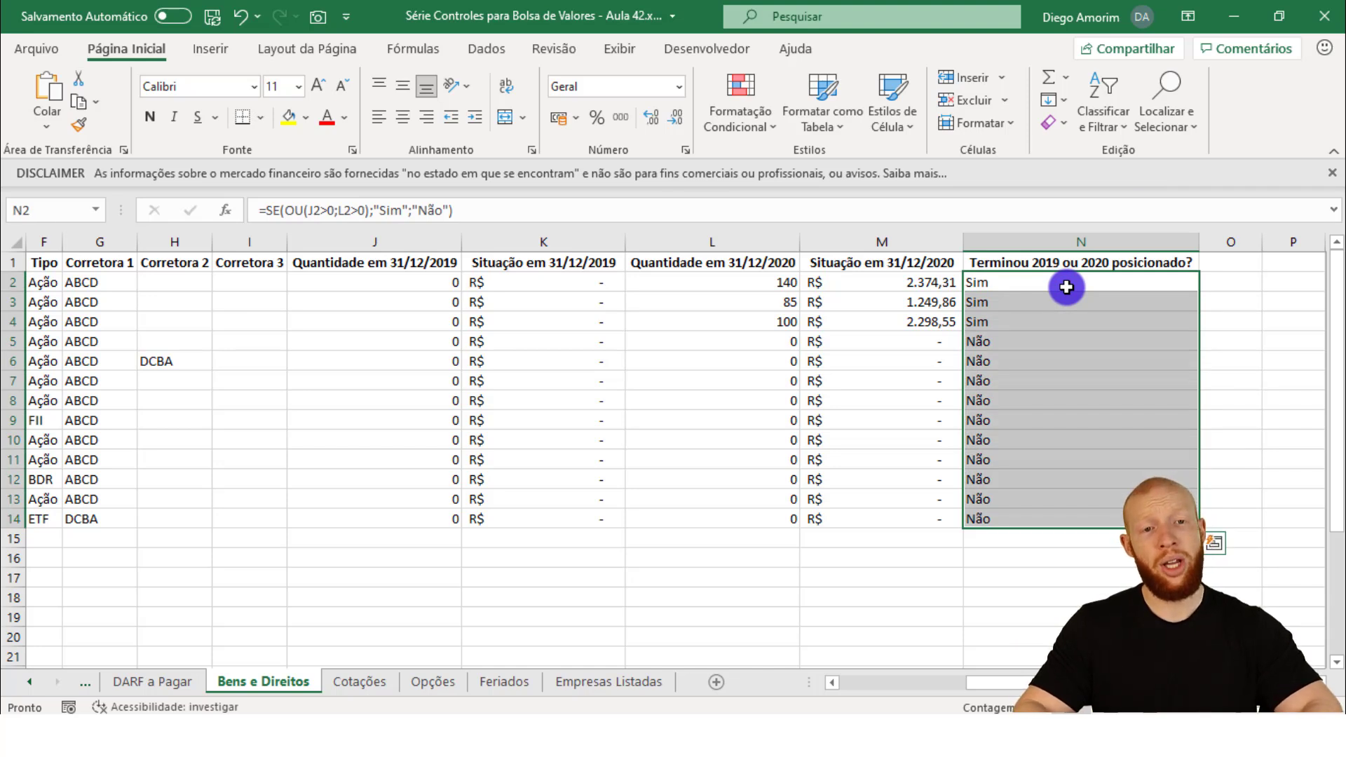
click(1066, 287)
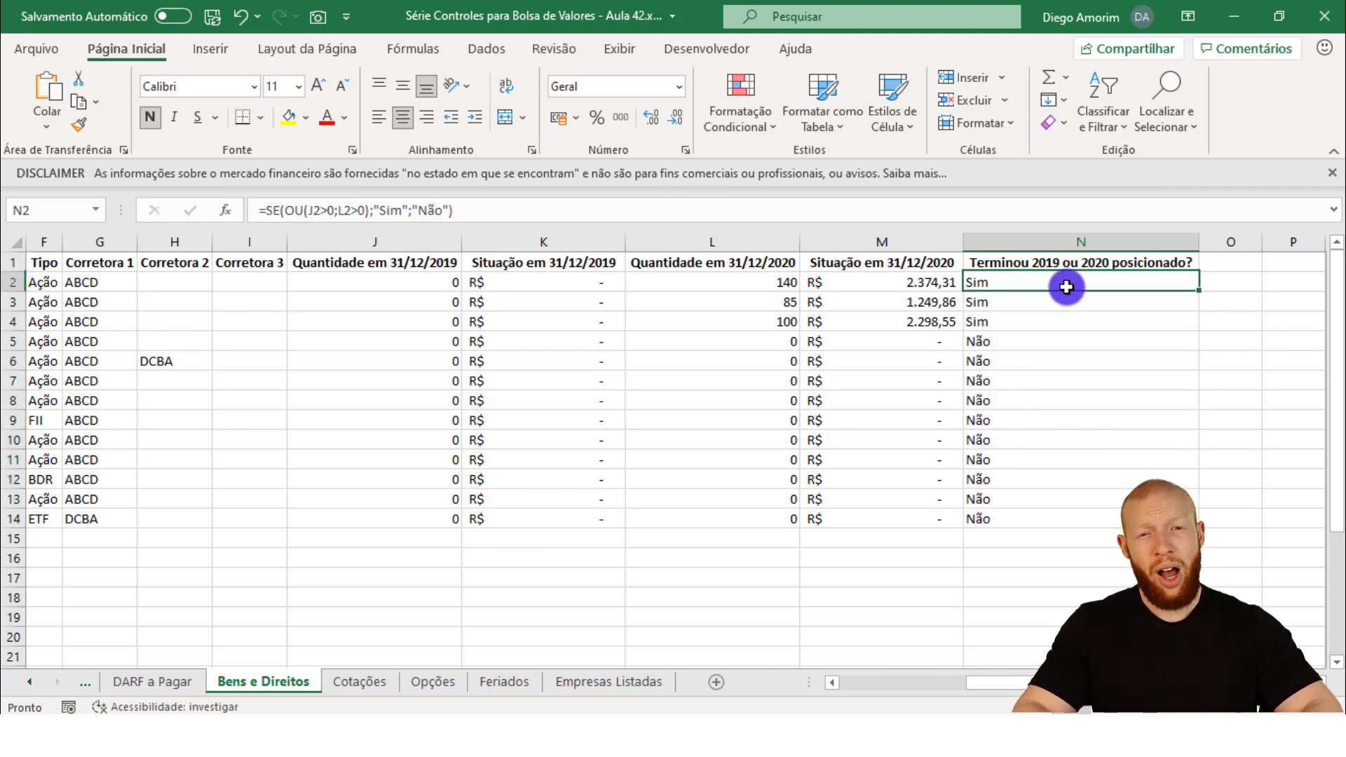
click(394, 281)
key(ctrl+shift+Down)
click(739, 280)
key(ctrl+shift+Down)
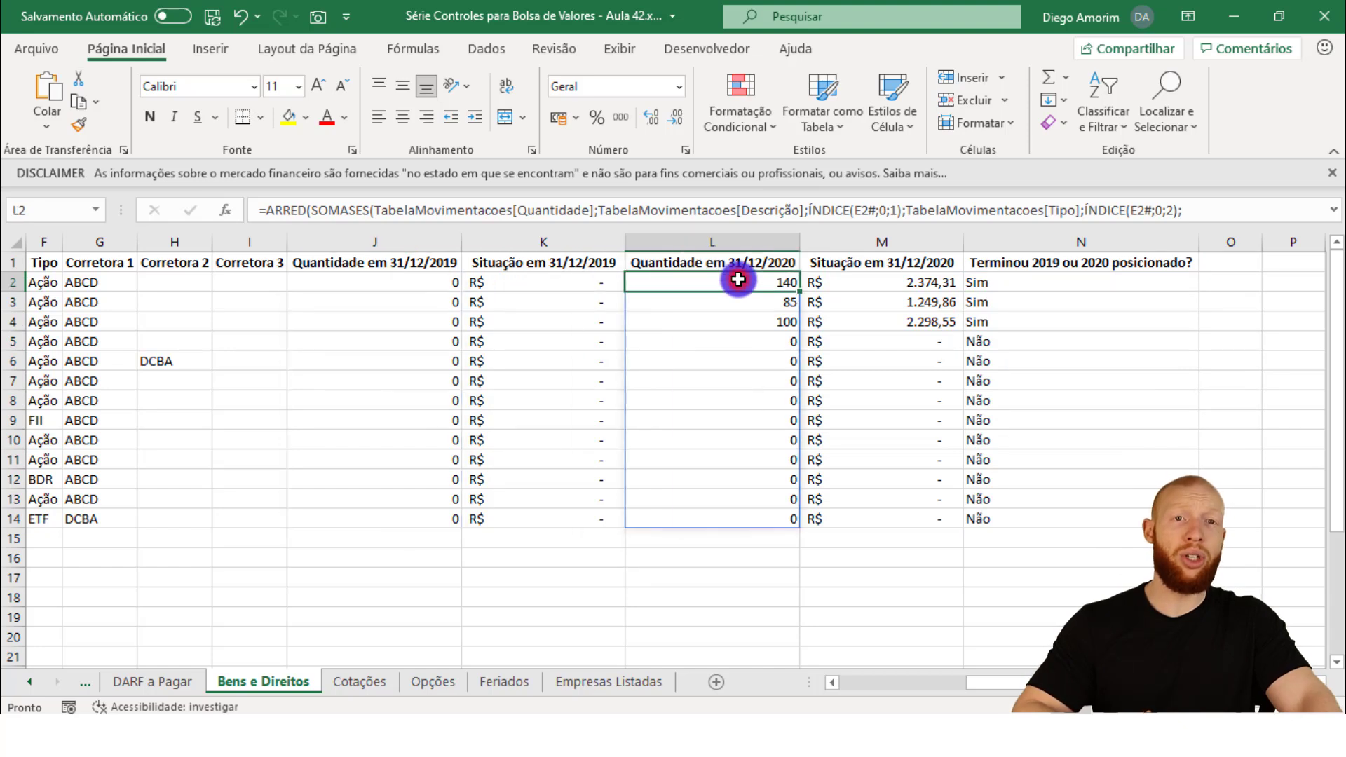
ctrl+click(435, 281)
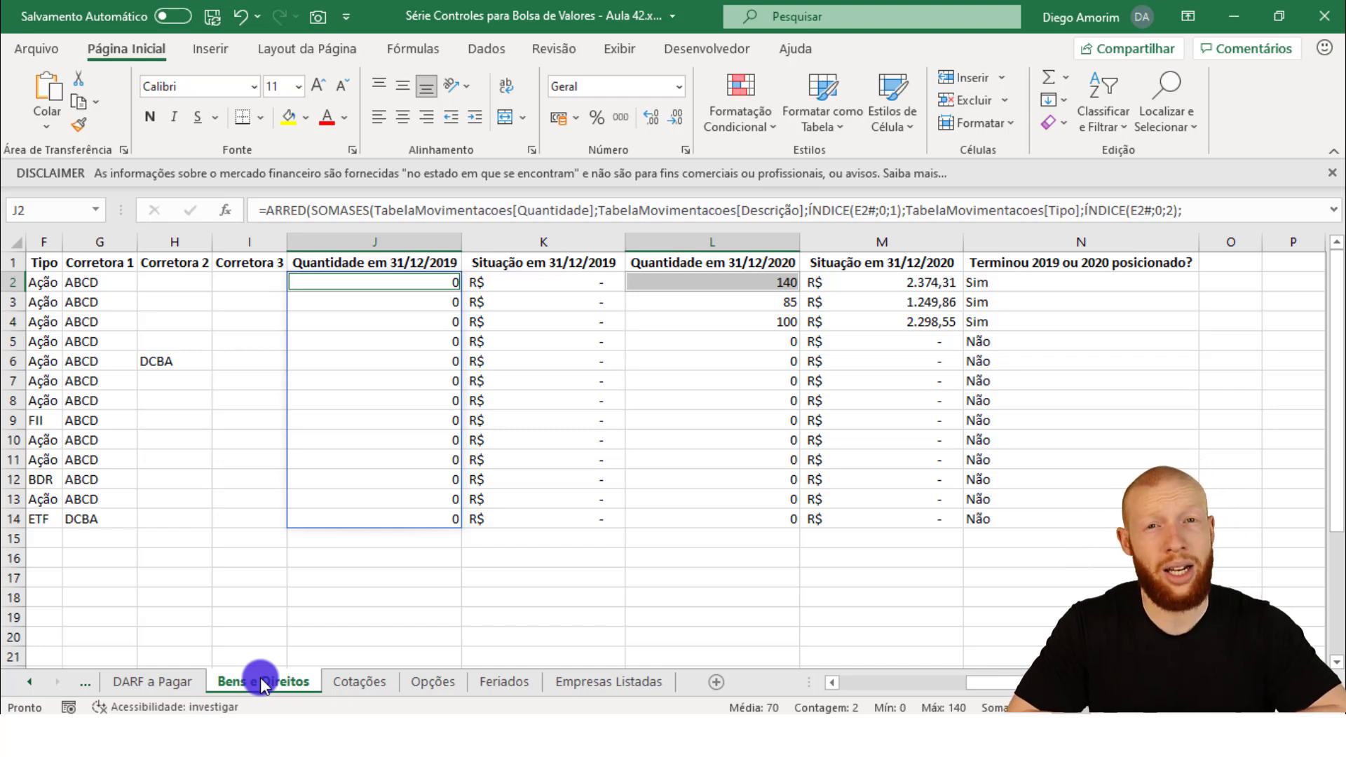
Replace the OU test in N2 with a sum of both spilled quantity ranges: =SE(J2#+L2#>0;"Sim";"Não").
key(Up)
key(Right)
key(Right)
key(Right)
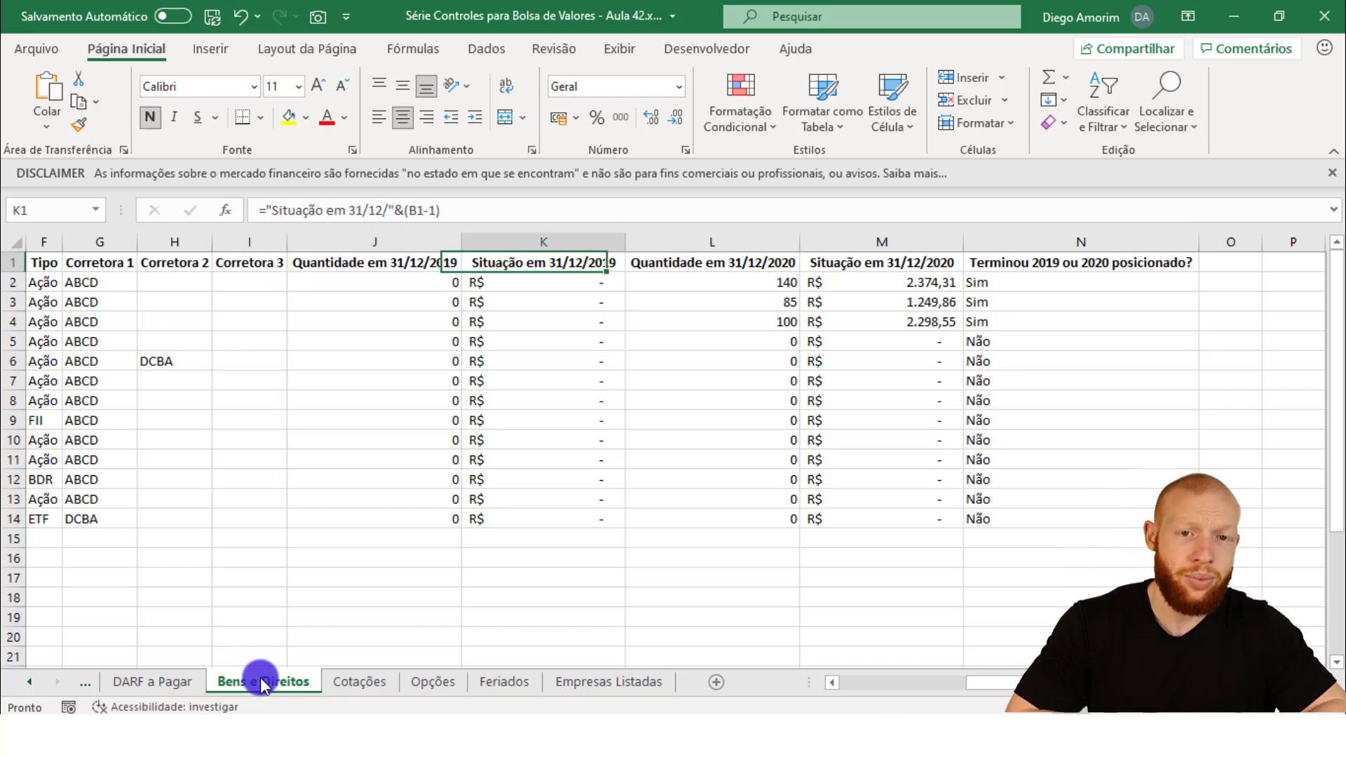
key(Down)
key(Right)
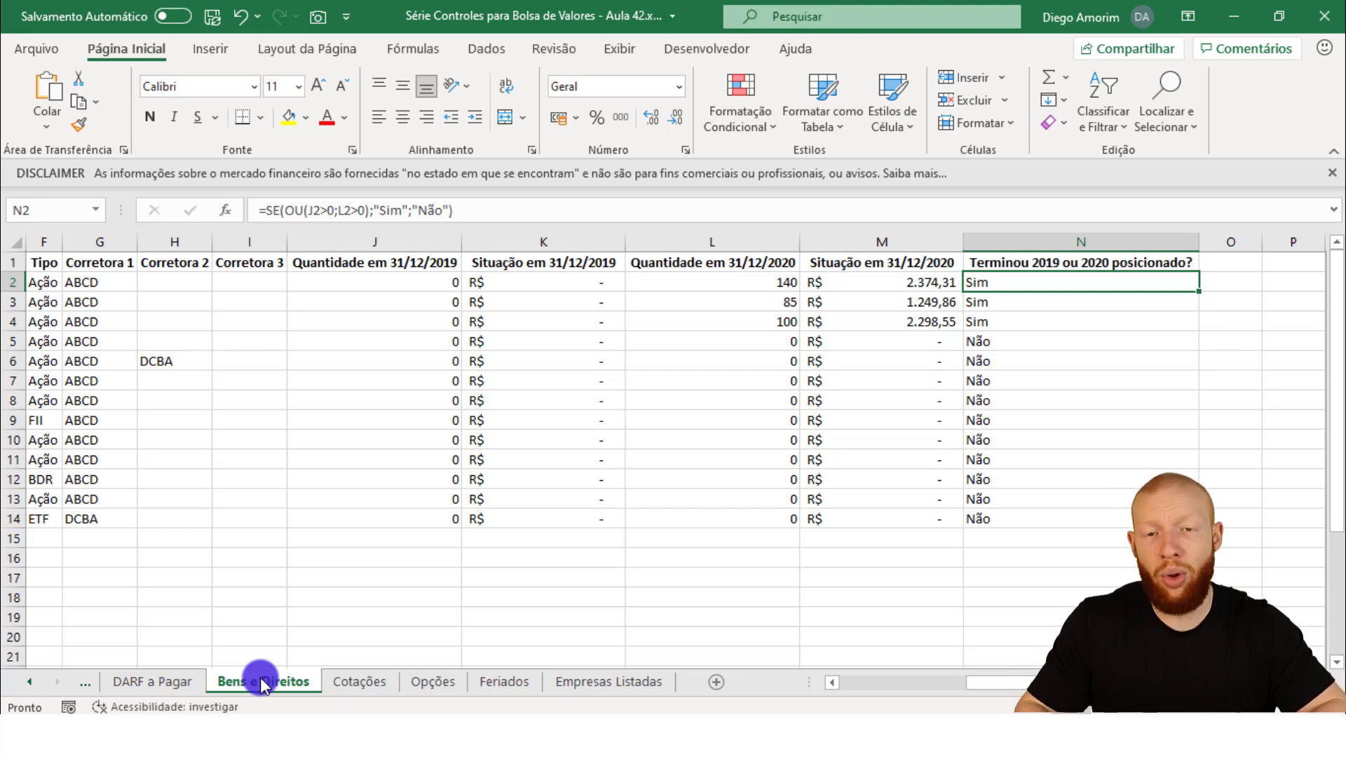
key(F2)
drag(992, 285, 1075, 284)
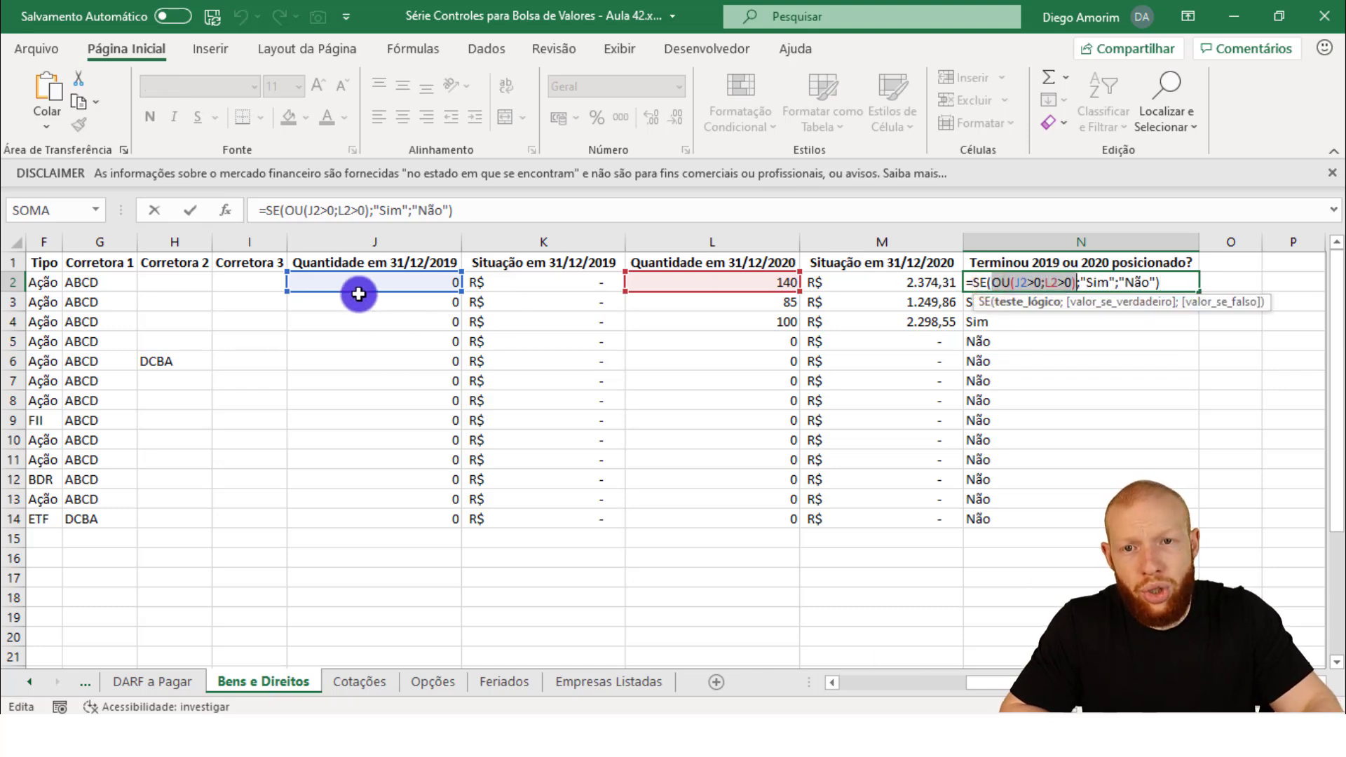
click(440, 283)
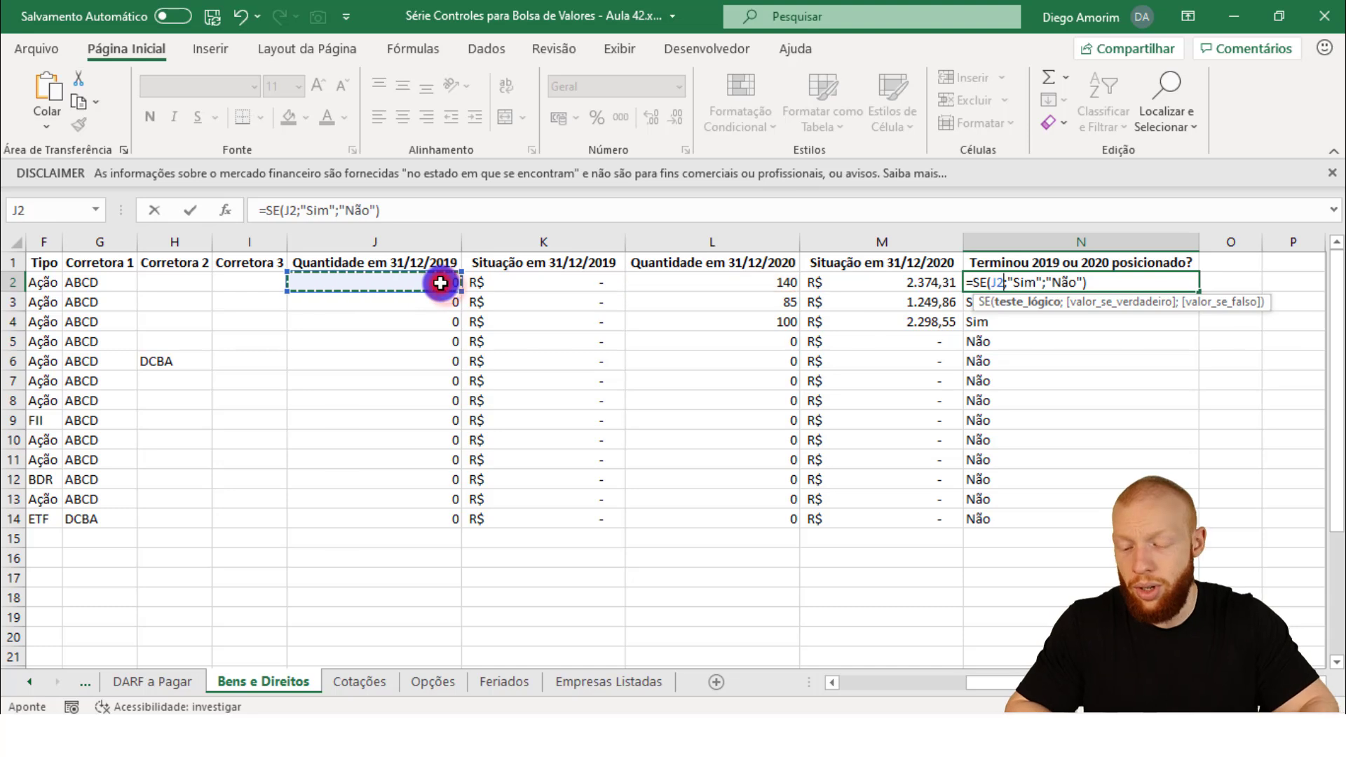
text(+)
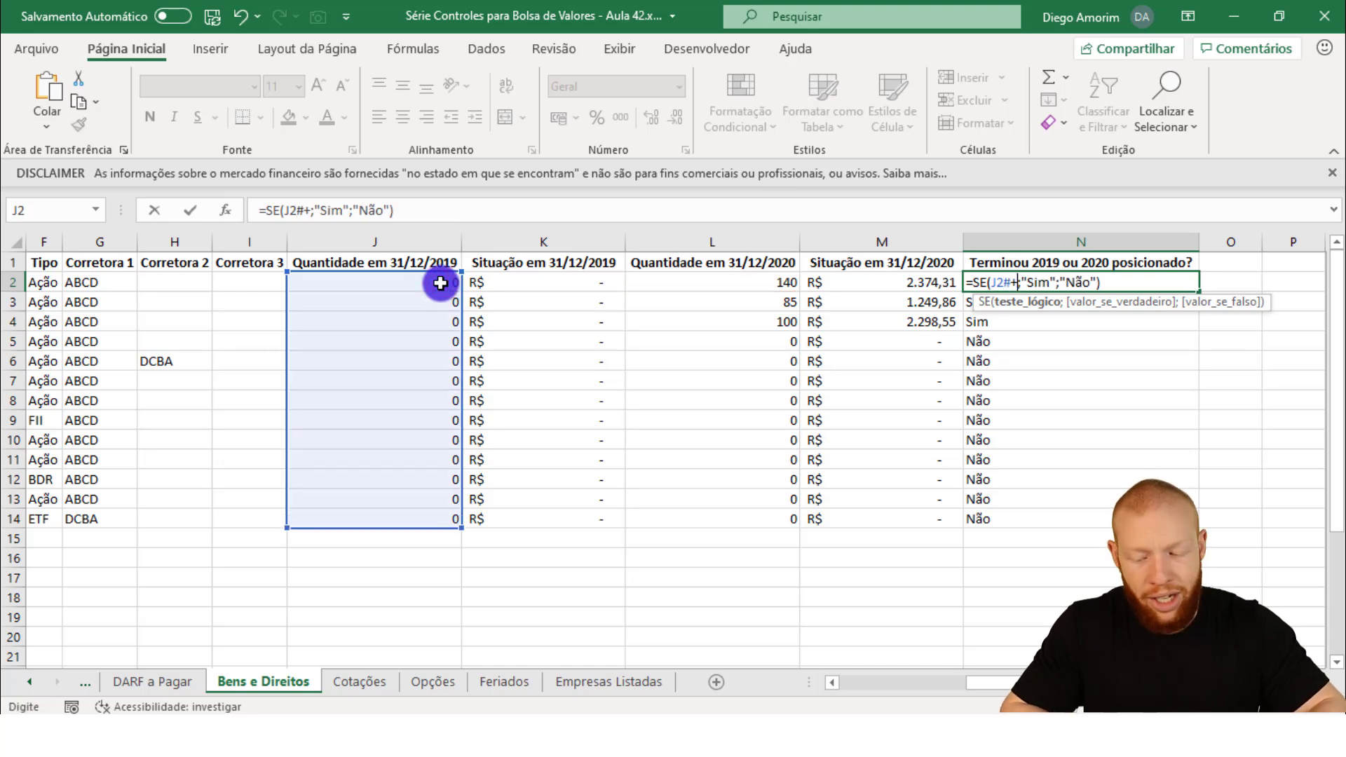
click(665, 283)
text(#)
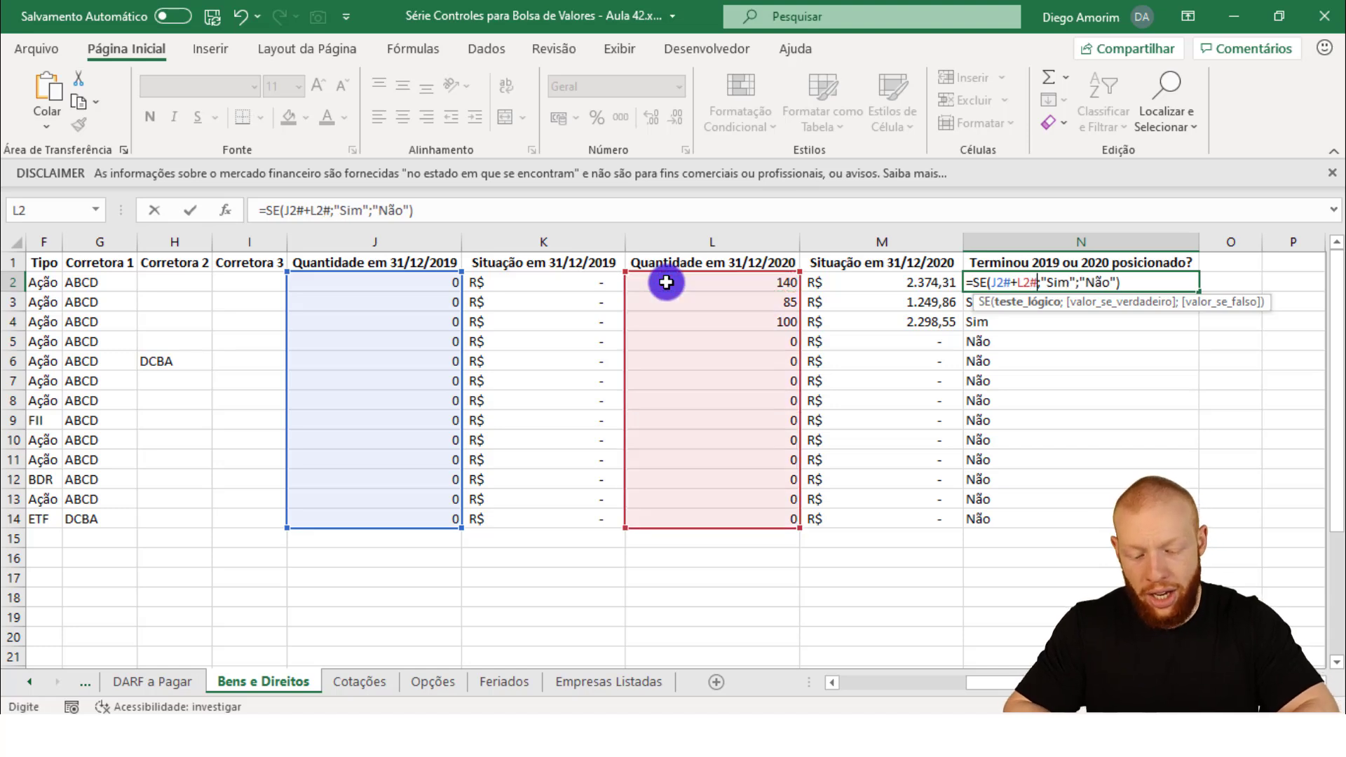
text(>0)
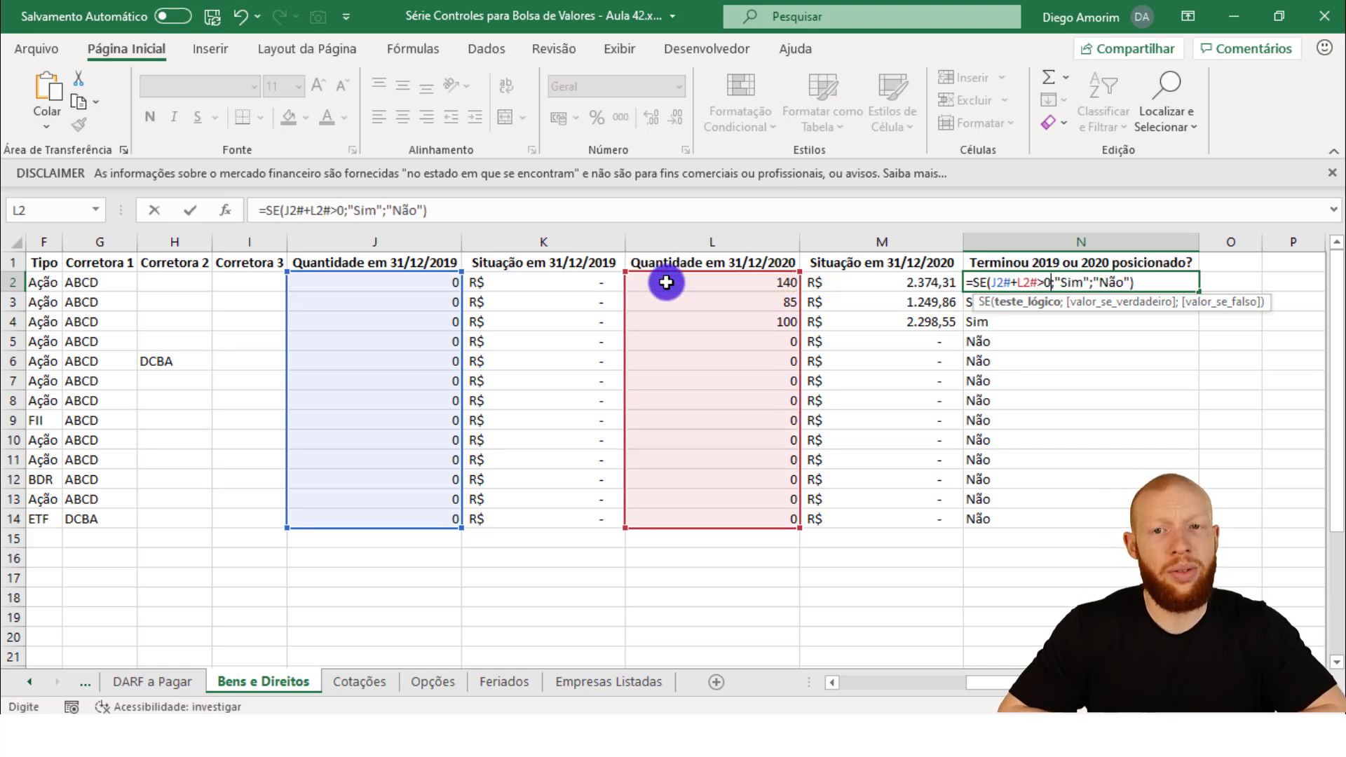
key(Return)
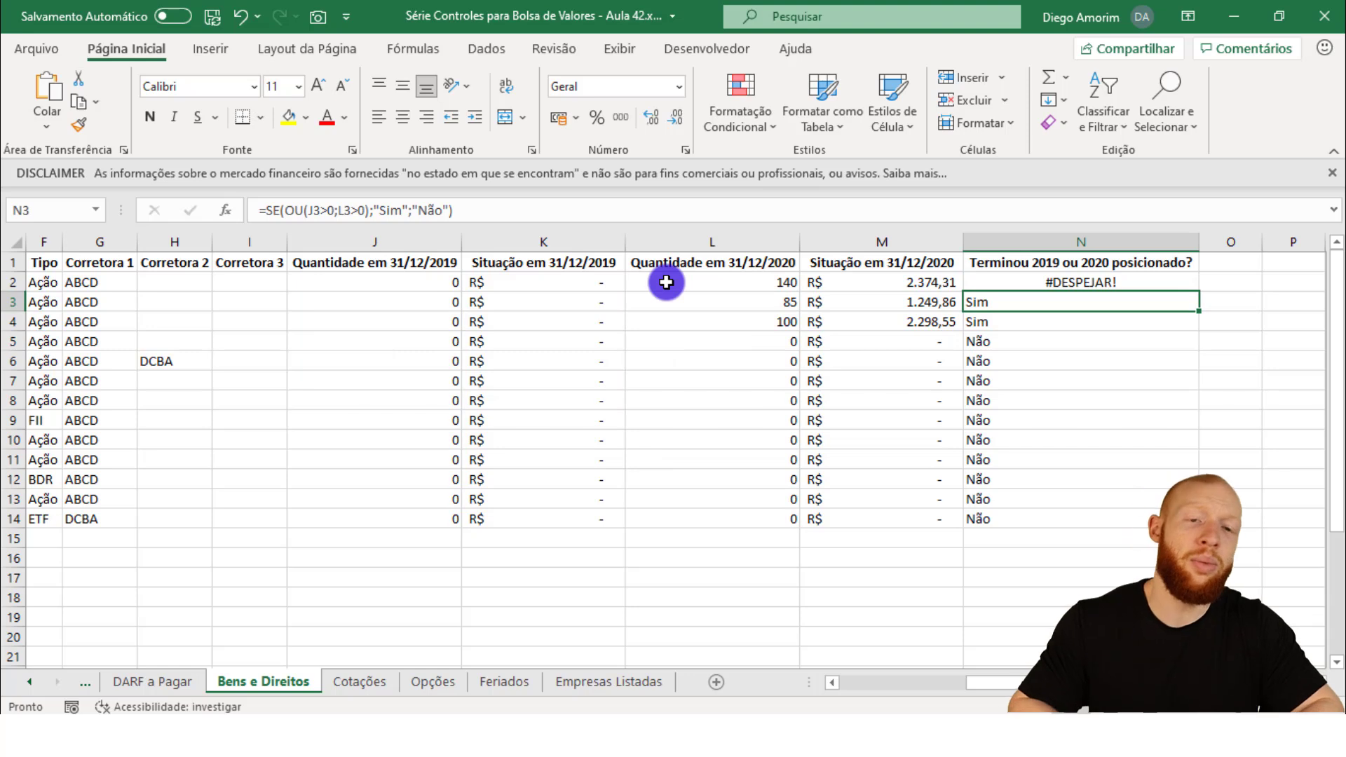
Clear the old single-cell formulas in N3:N14 so the N2 formula can spill, and check the spilled cells.
key(ctrl+shift+Down)
key(Delete)
key(Up)
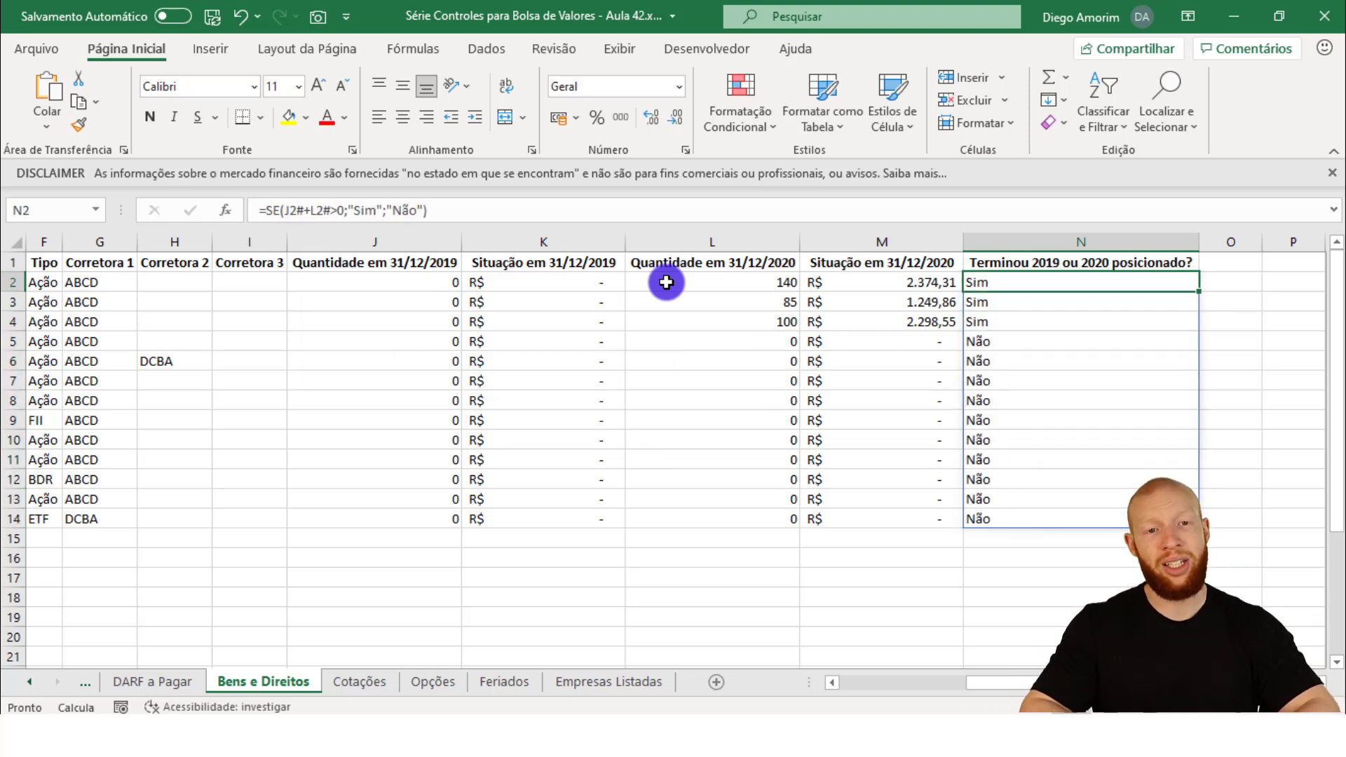
key(Down)
key(Down)
key(Down)
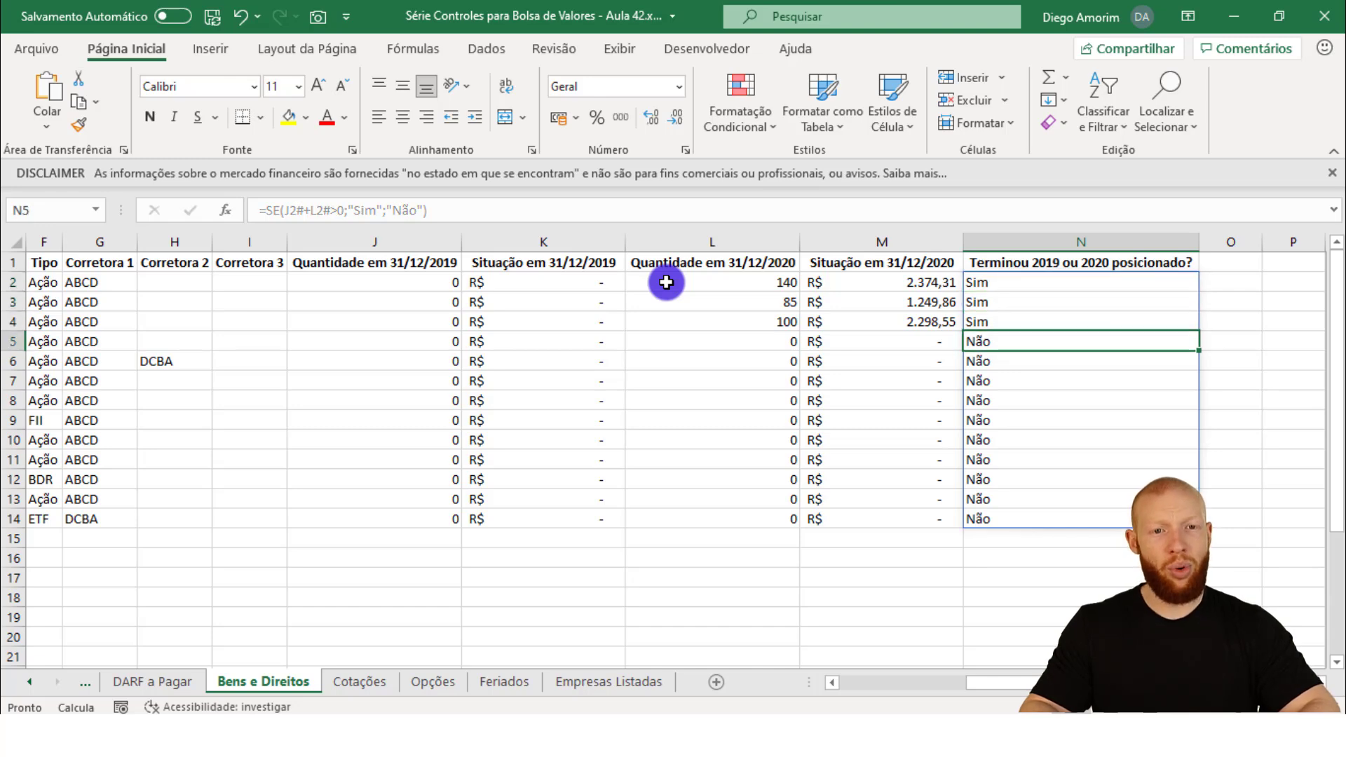
key(ctrl+shift+Down)
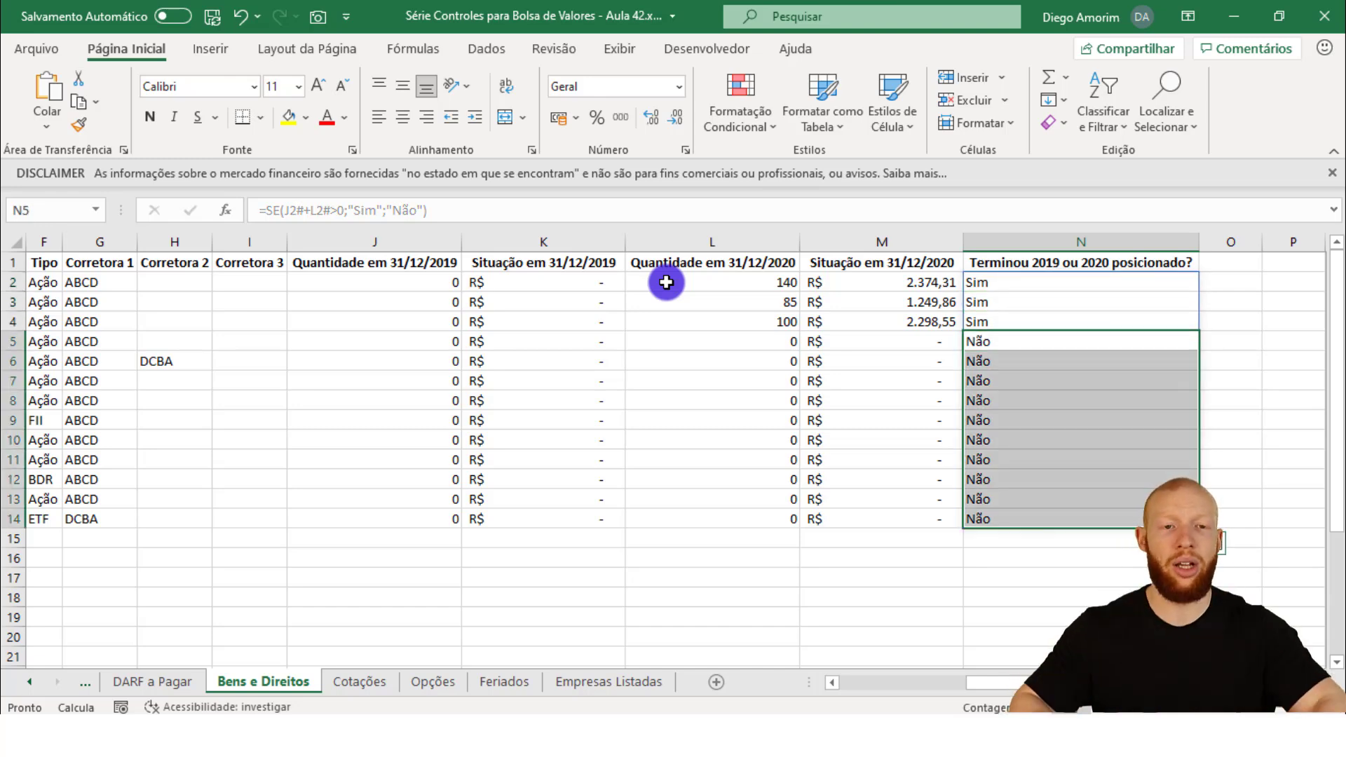
Set the report year in B1 to 2021.
key(ctrl+Home)
key(Right)
text(2021)
key(ctrl+Right)
key(ctrl+Right)
key(Right)
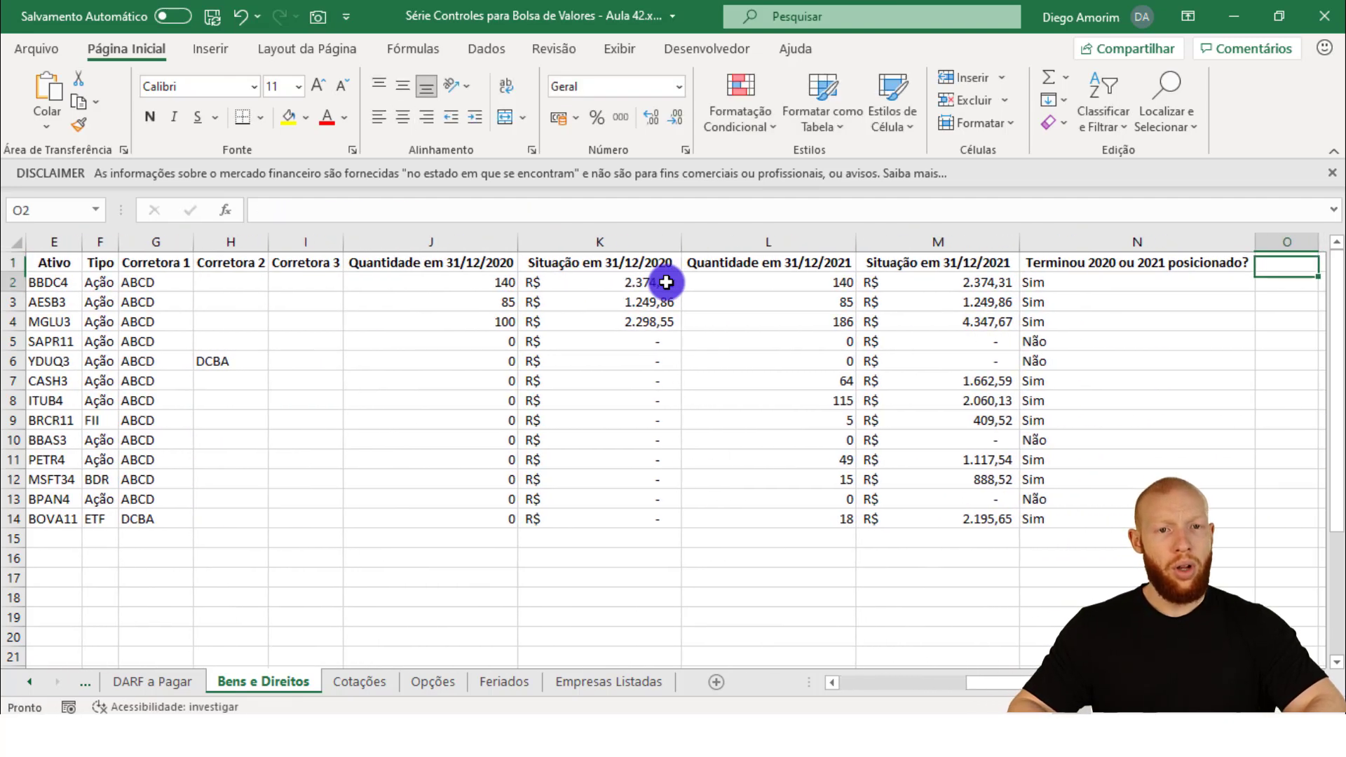
Review the spilled Sim/Não flags down column N against the 2020 and 2021 quantities.
key(Left)
key(Down)
key(Down)
key(Down)
key(Down)
key(Return)
key(Return)
key(Return)
key(Return)
key(Return)
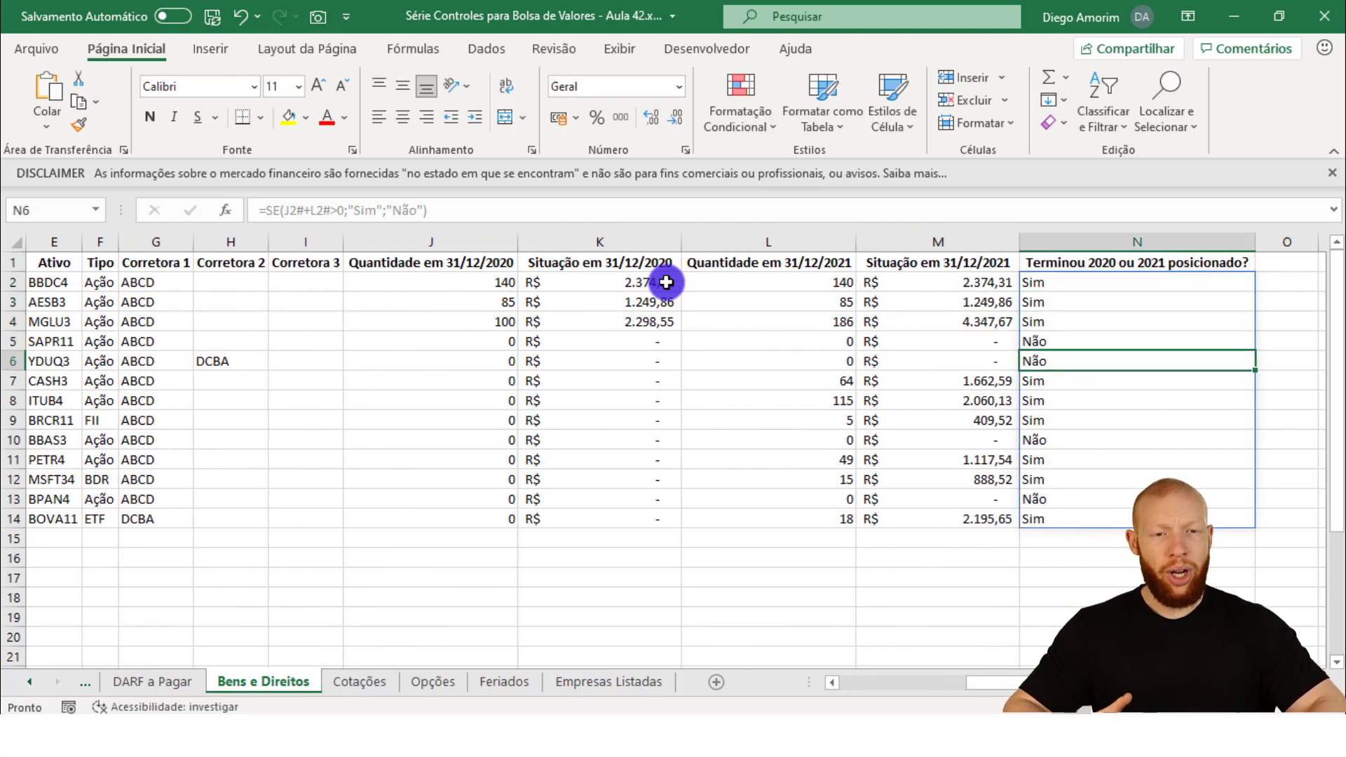
key(Return)
key(Return)
key(Return)
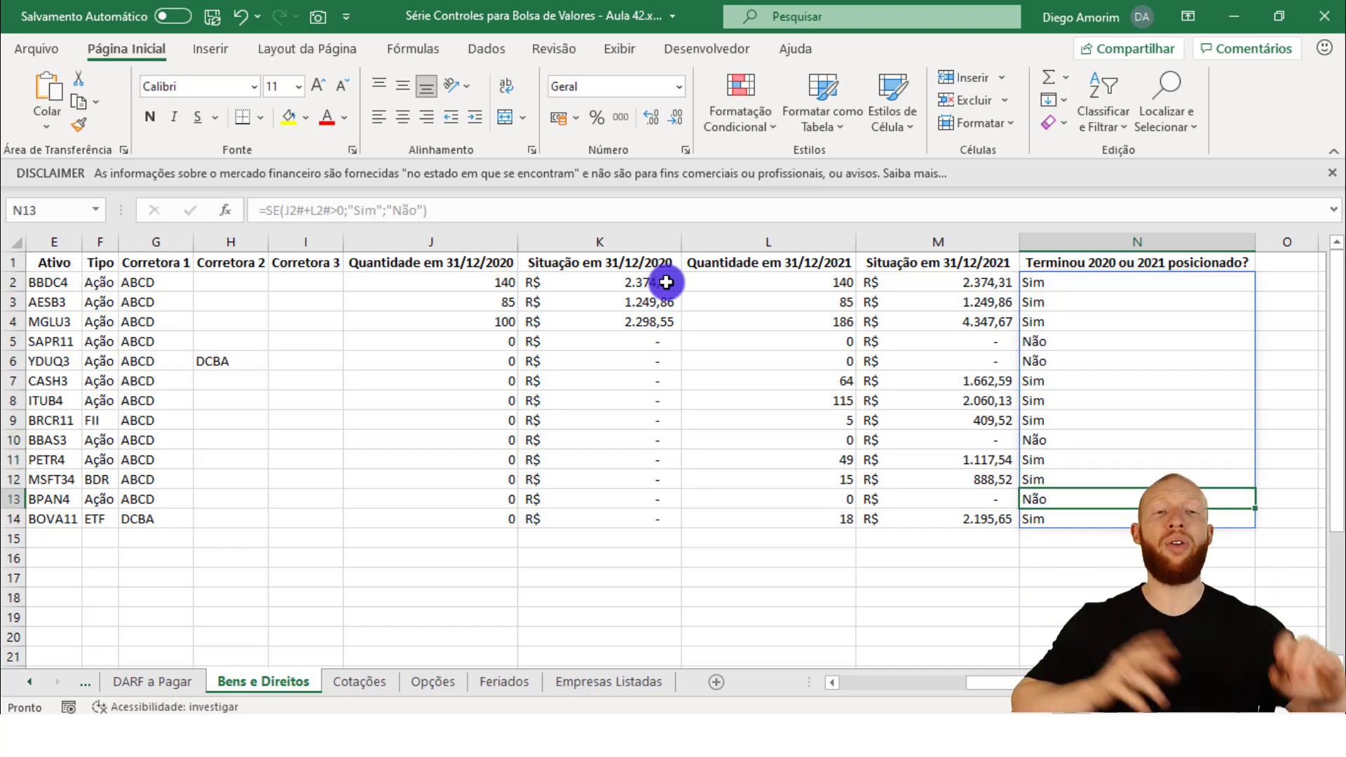
Review the Ativo, Tipo and three Corretora columns of the asset table.
key(ctrl+Home)
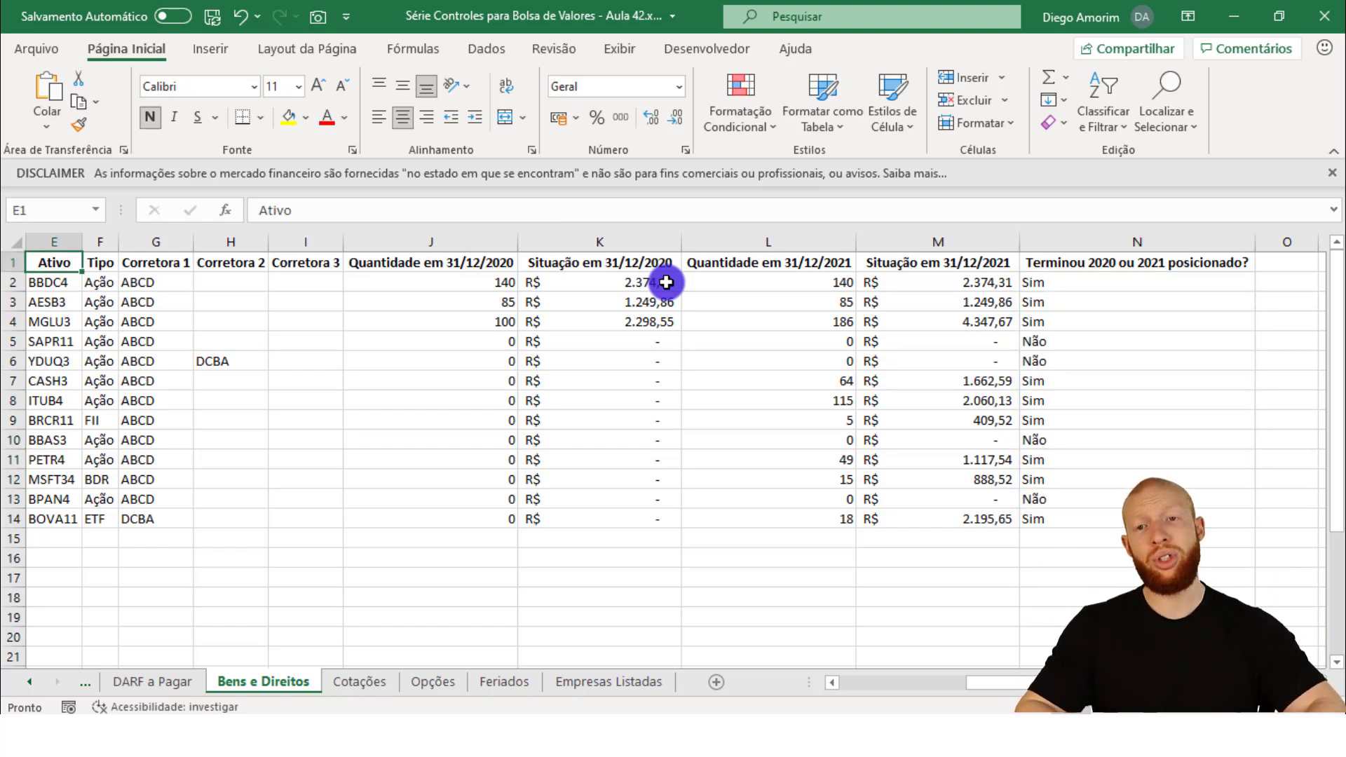
key(ctrl+Right)
key(ctrl+shift+Down)
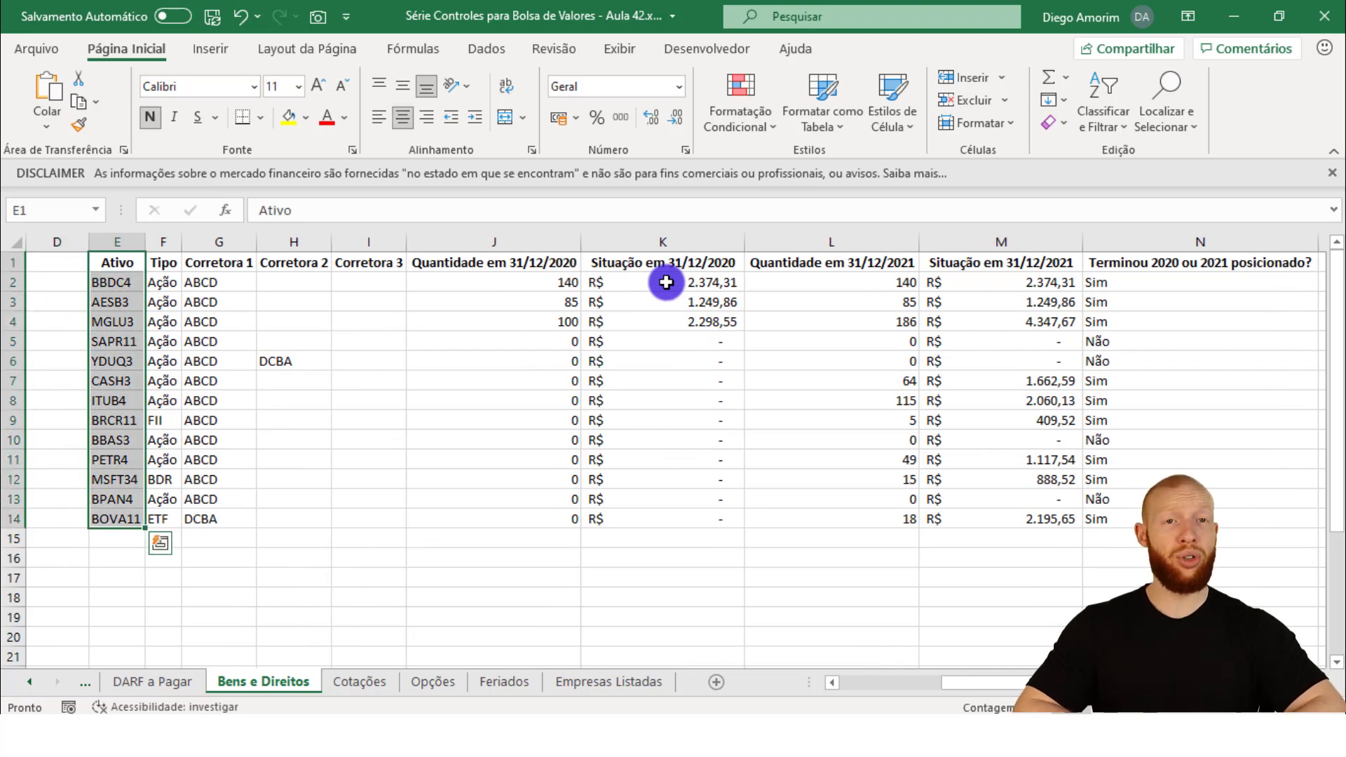
key(Right)
key(Right)
key(Left)
key(ctrl+shift+Down)
key(Right)
key(shift+Right)
key(shift+Right)
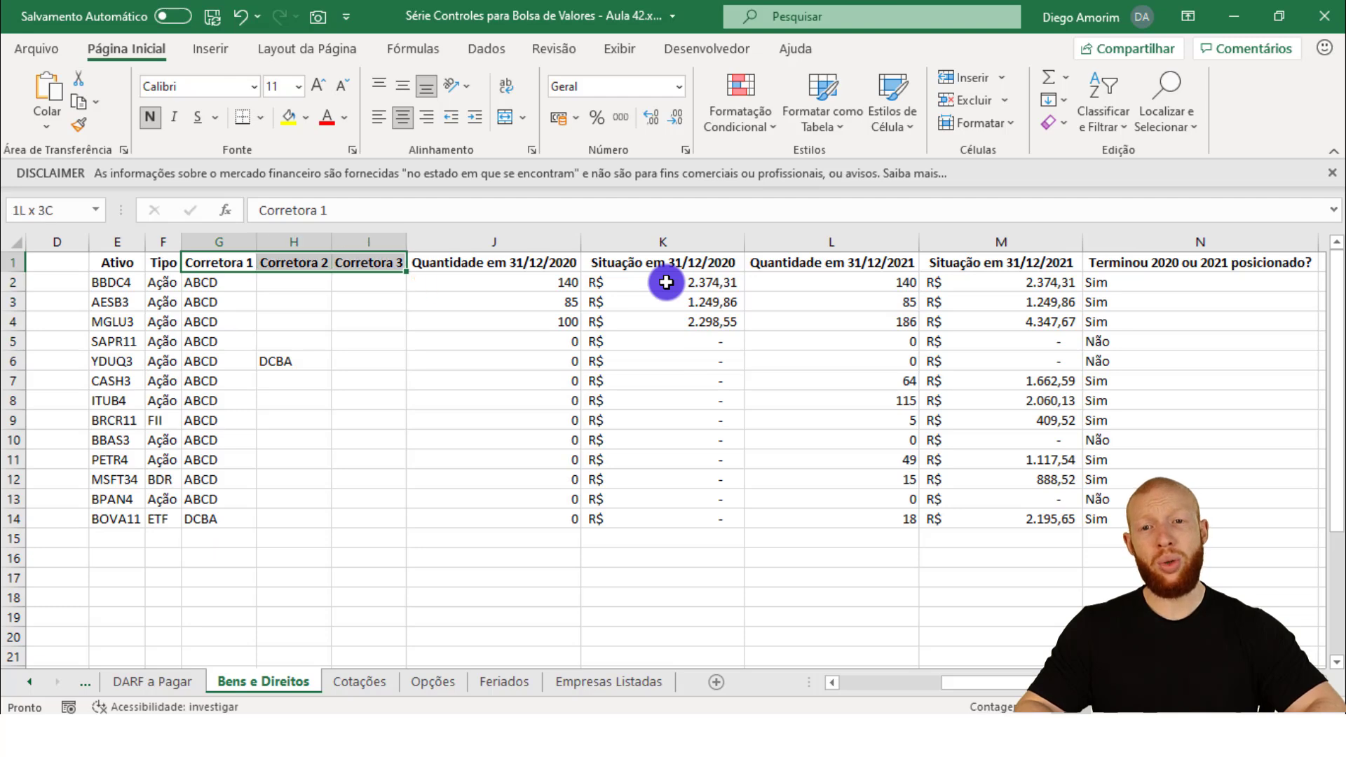
key(ctrl+shift+Down)
key(Up)
key(Right)
key(Right)
key(Right)
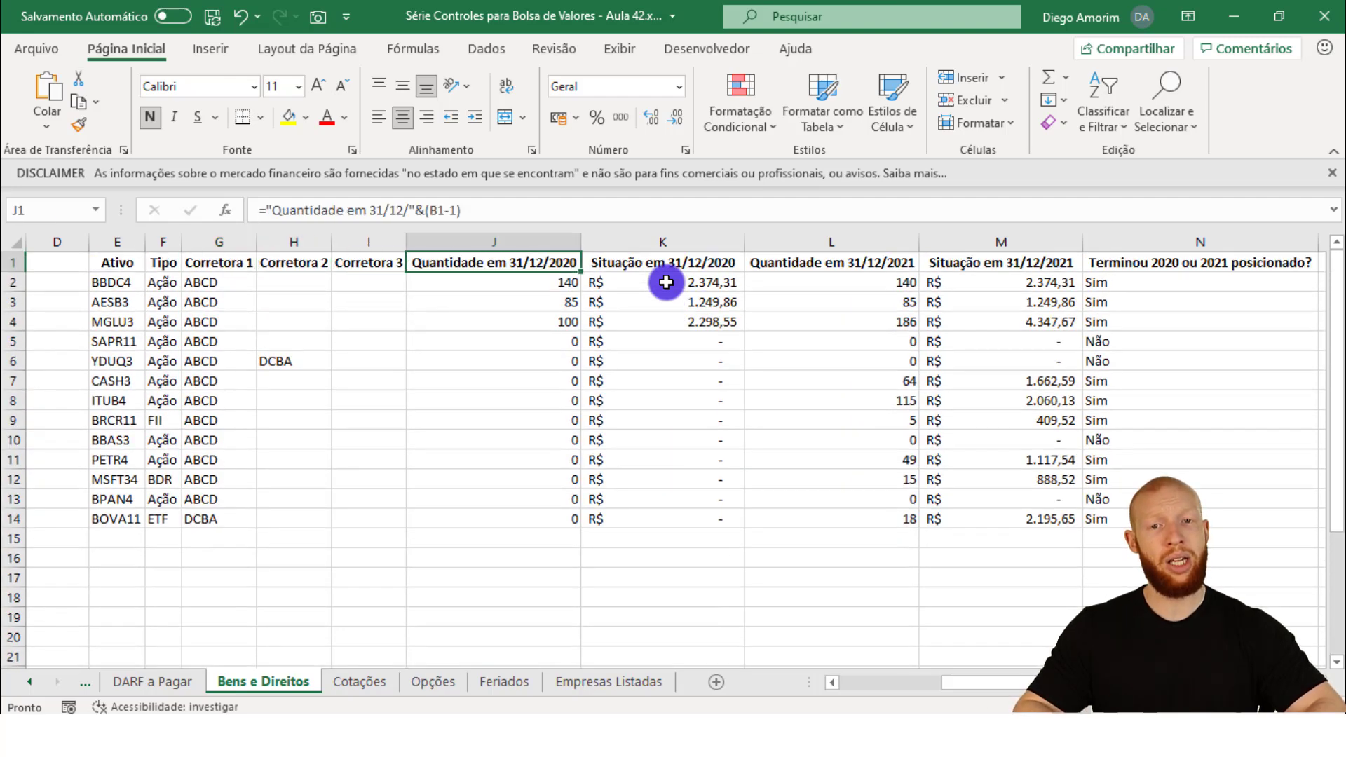
Review the quantity and situation columns for 31/12/2020 and 31/12/2021, undoing the stray entry in K1.
key(ctrl+shift+Down)
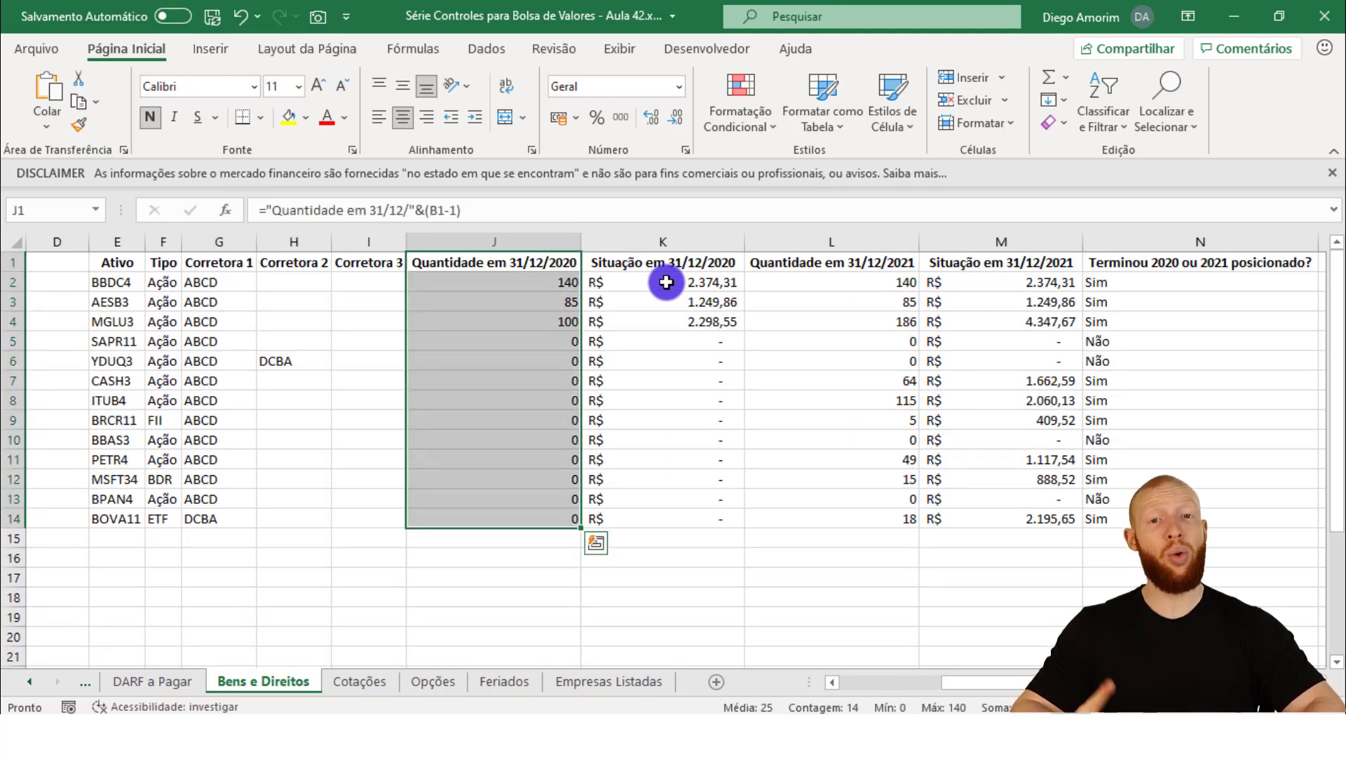
key(Right)
key(Left)
key(Right)
key(ctrl+shift+Down)
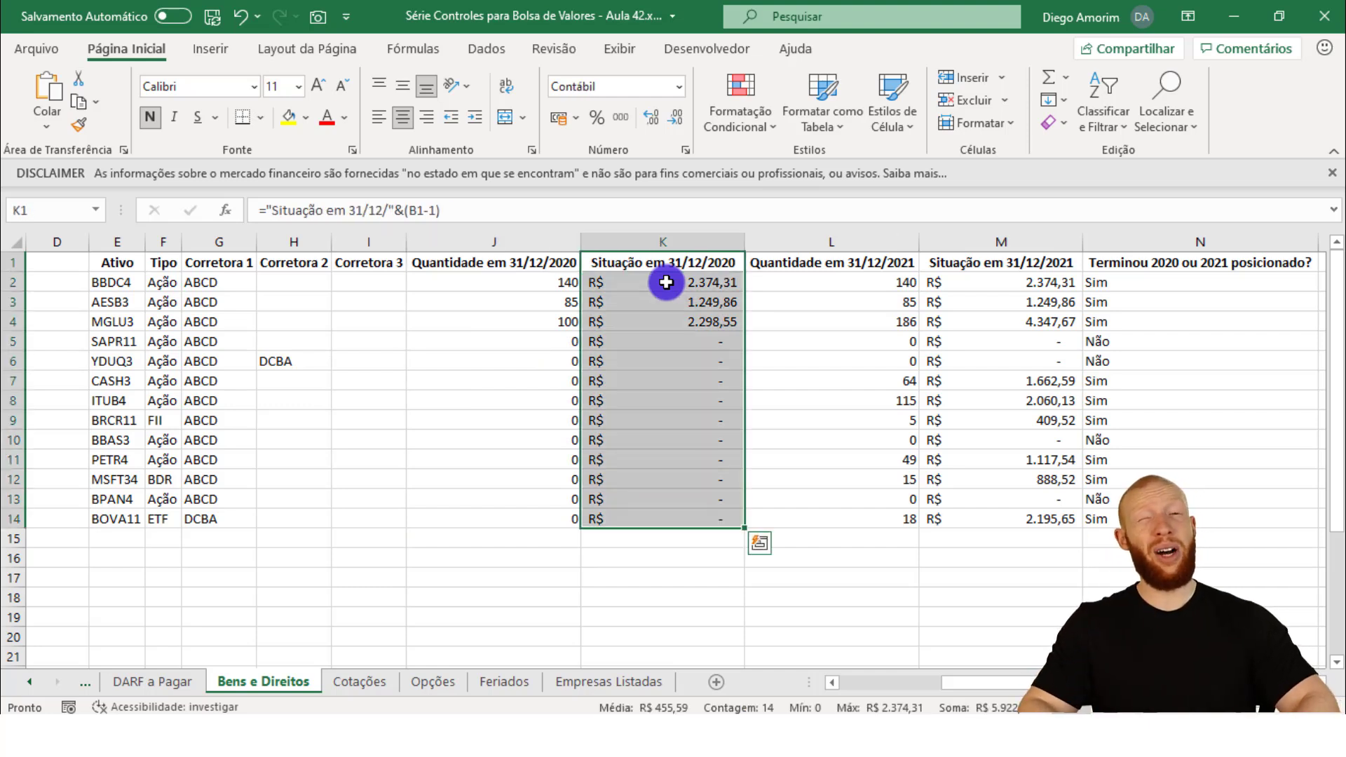
key(ctrl+z)
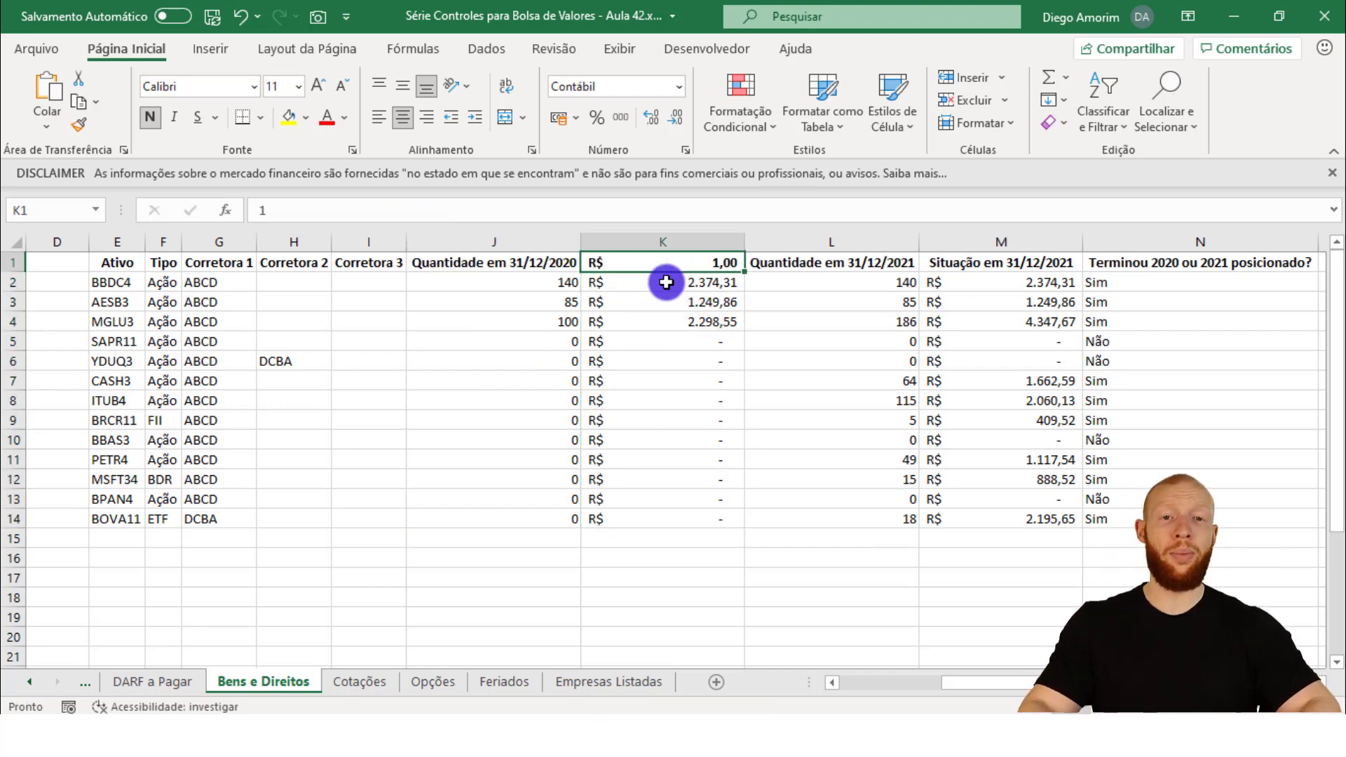
key(ctrl+z)
key(ctrl+shift+Down)
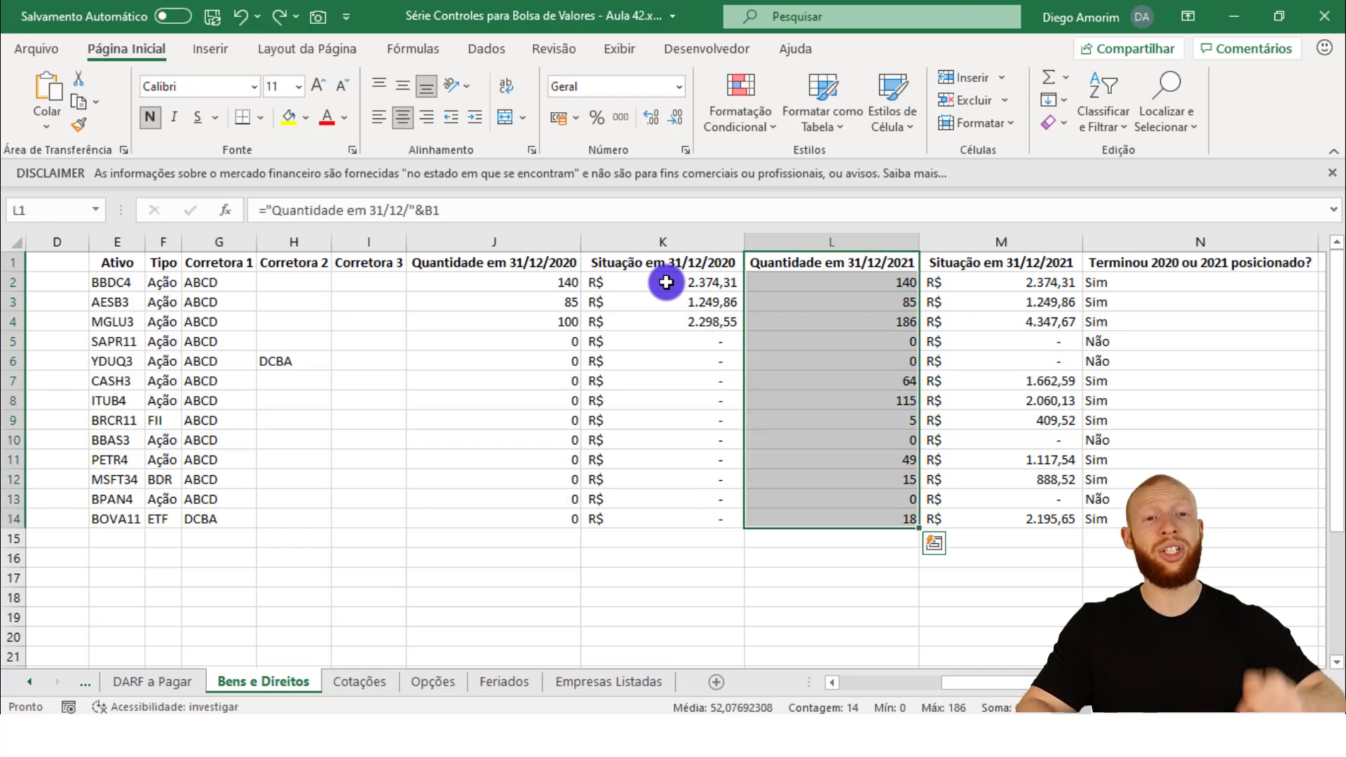
key(Right)
key(ctrl+shift+Down)
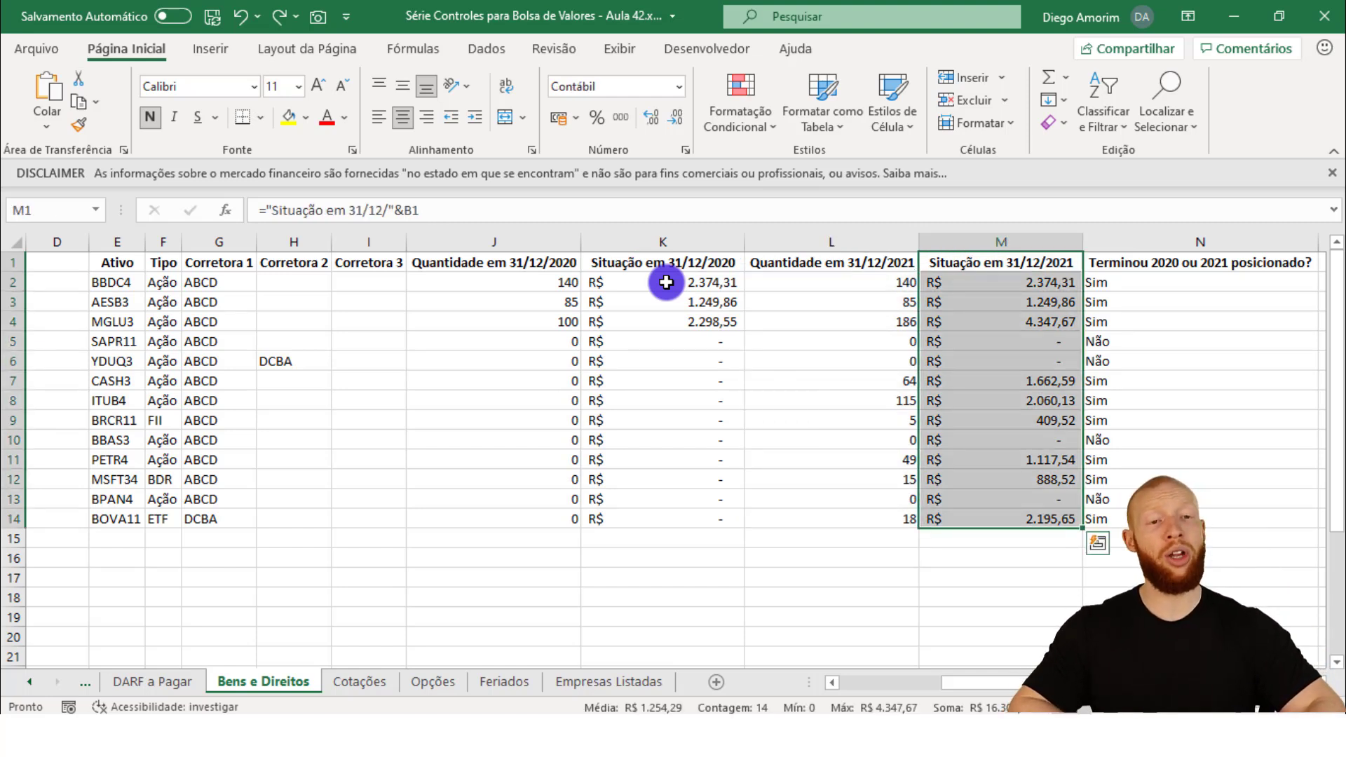
key(Right)
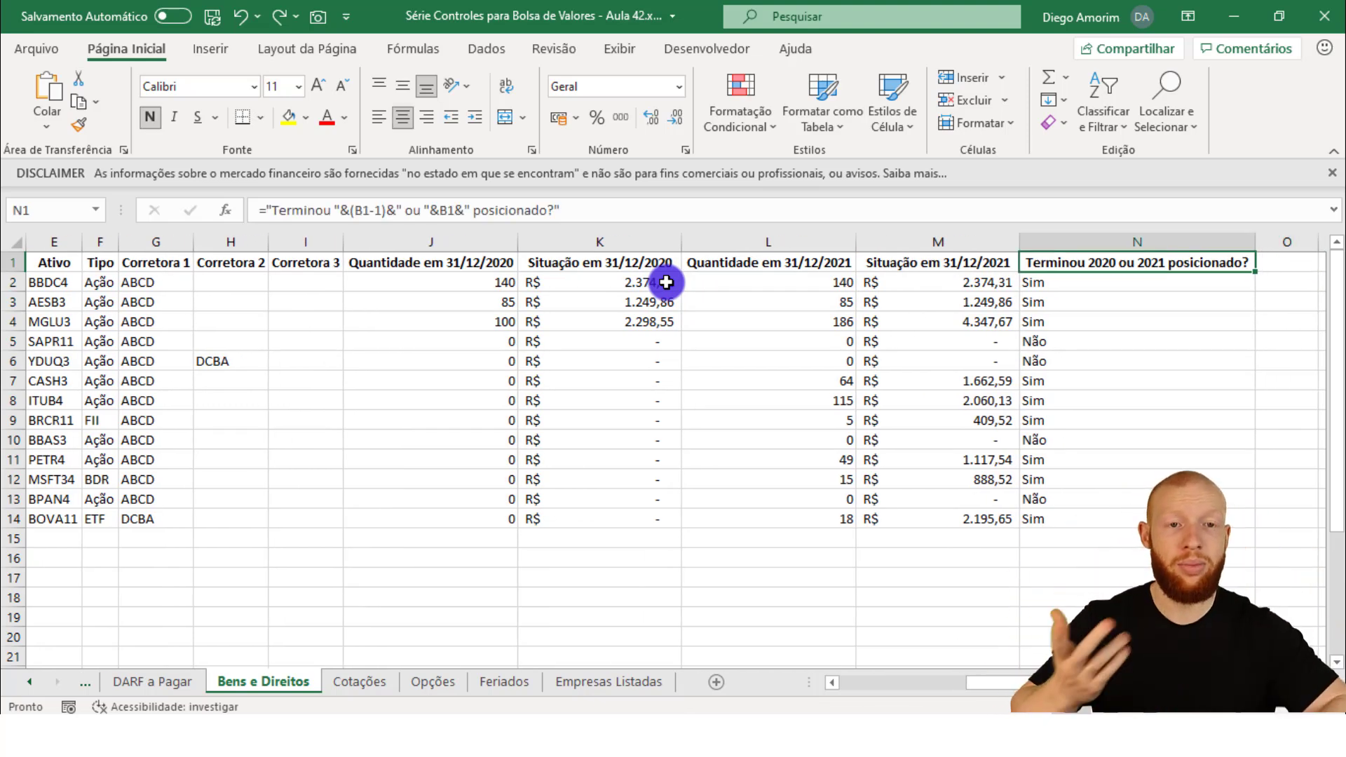
key(Down)
key(Down)
key(Down)
key(Down)
key(Down)
key(Right)
key(Right)
key(Right)
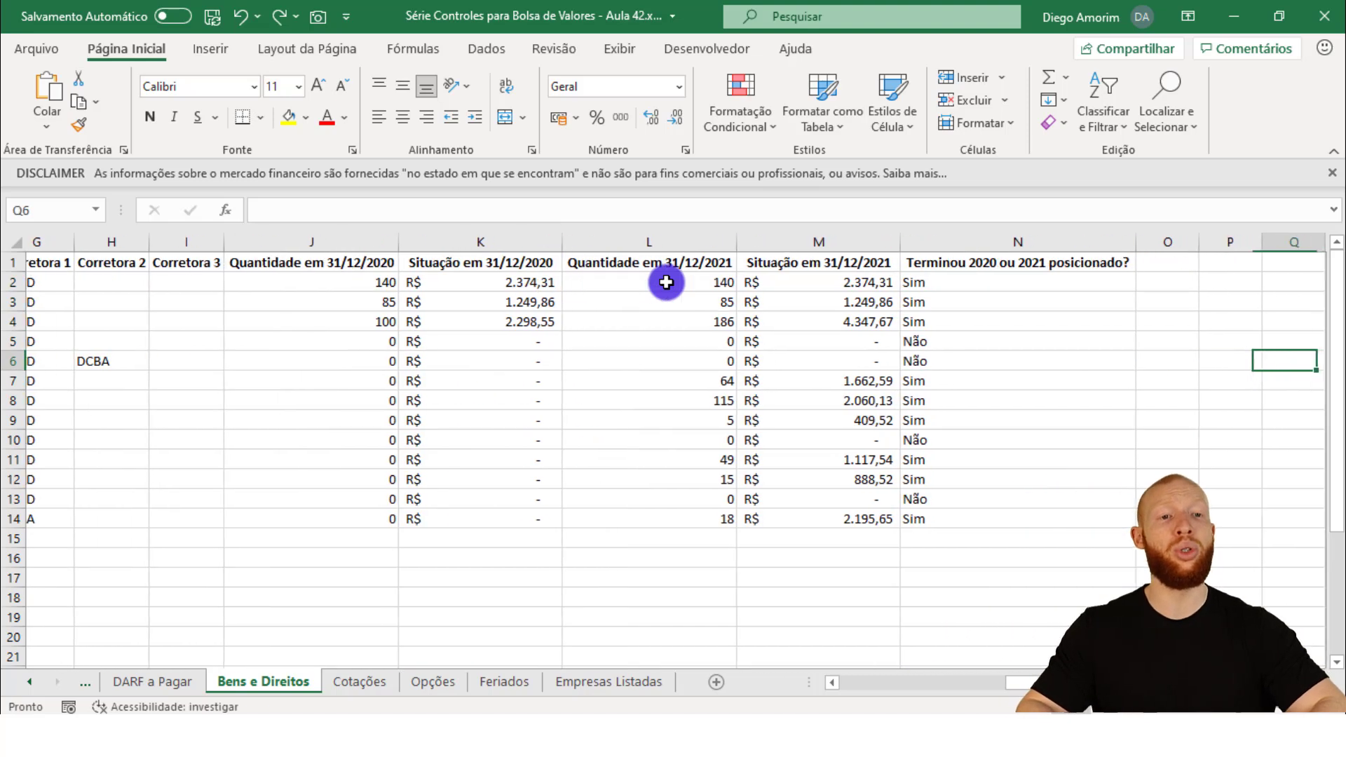
key(Left)
key(ctrl+Up)
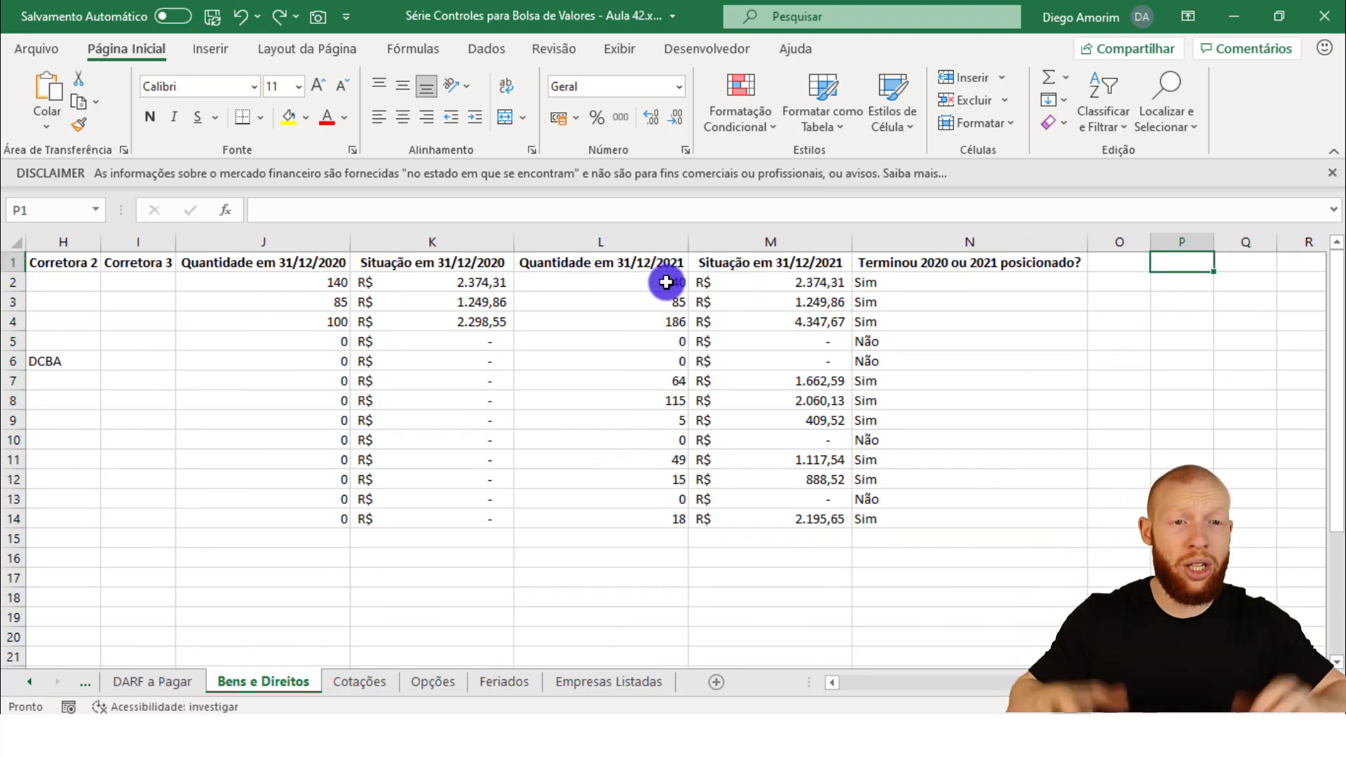
key(Home)
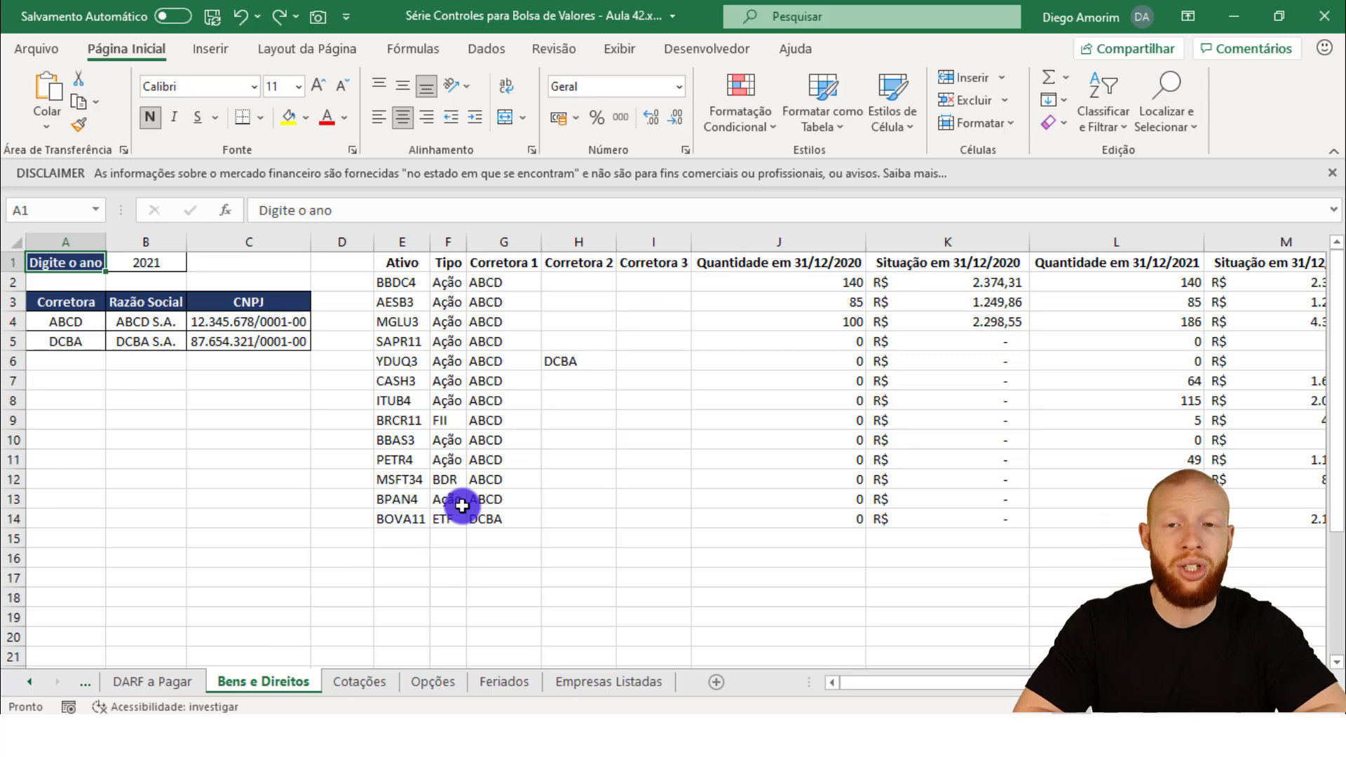
Switch to the Planilha para Controle de Ações e IR workbook, examine the filtered Relatório I.R.P.F. table and its CNPJ formula, and return to Bens e Direitos.
key(alt+Tab)
key(Right)
key(ctrl+shift+Right)
key(ctrl+shift+Down)
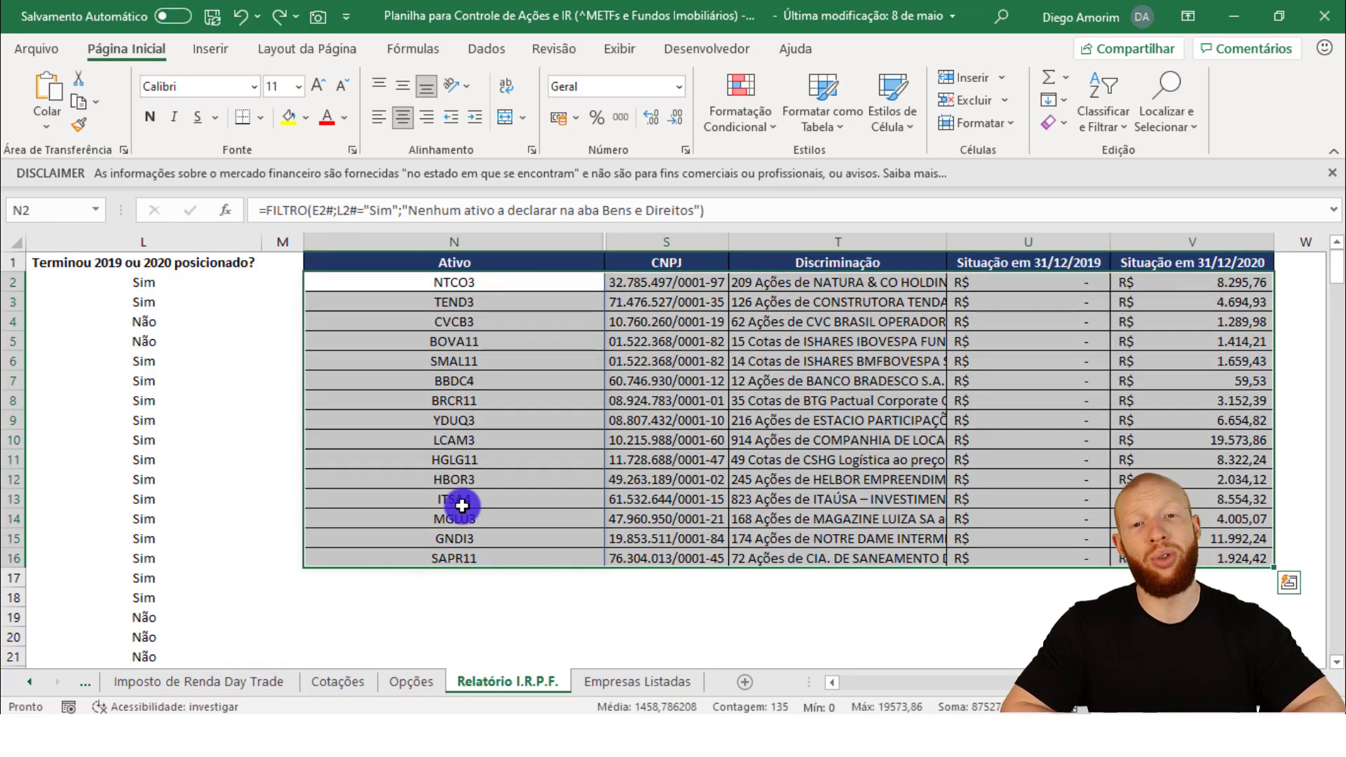
key(Right)
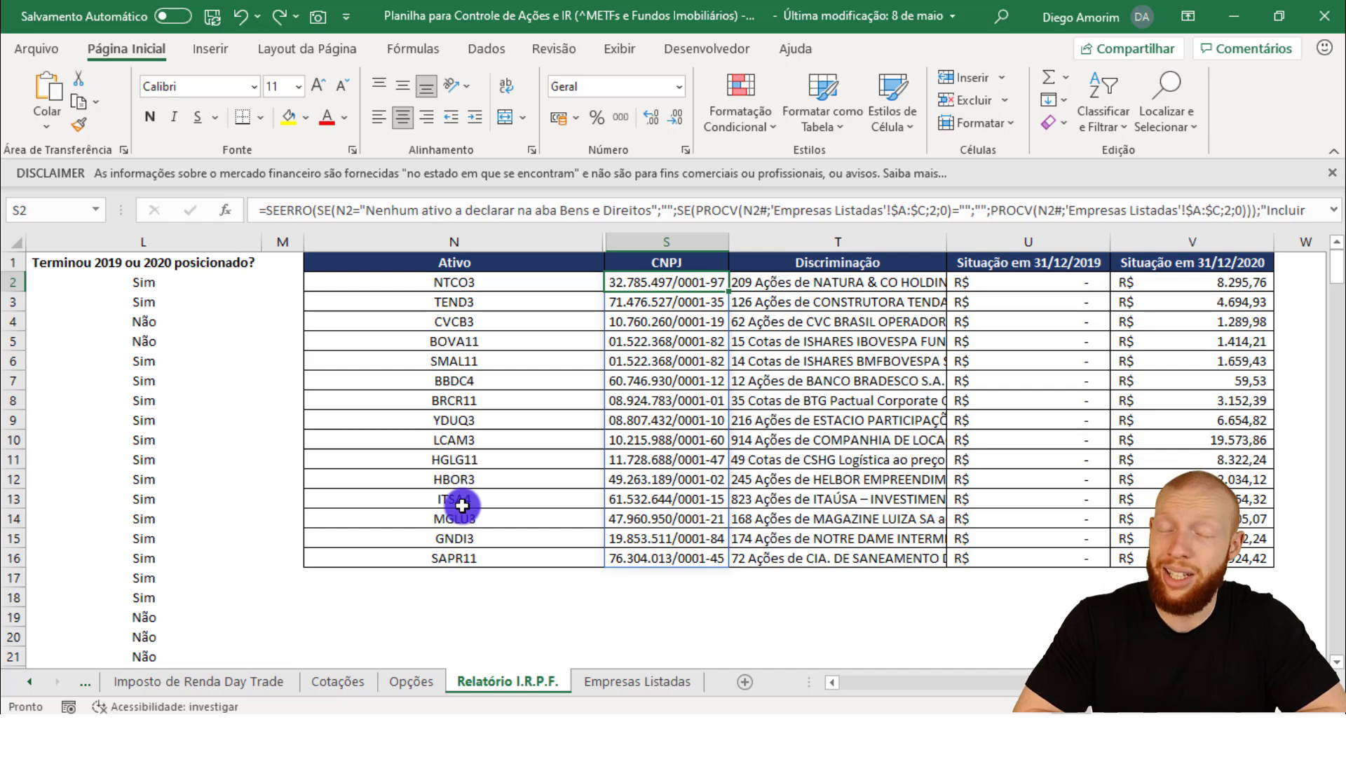
key(alt+Tab)
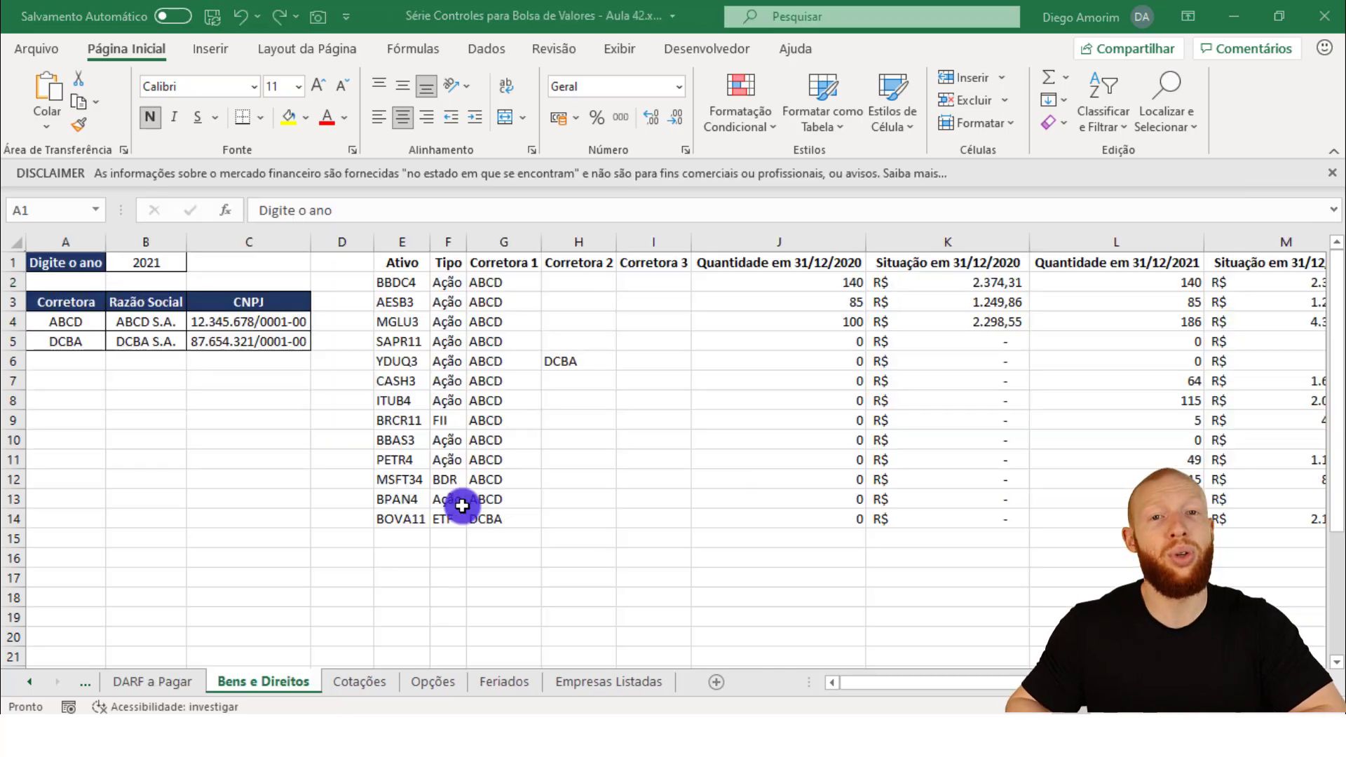